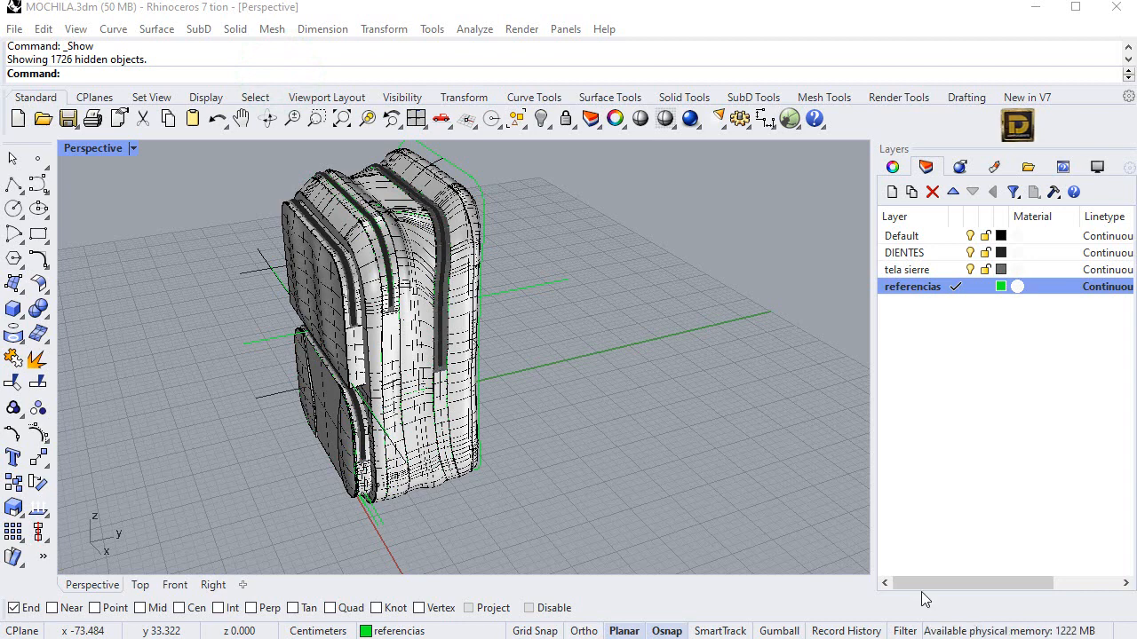
# Step: Inspect the backpack in the Pen display mode and return the Perspective view to Shaded
pyautogui.click(640, 373)
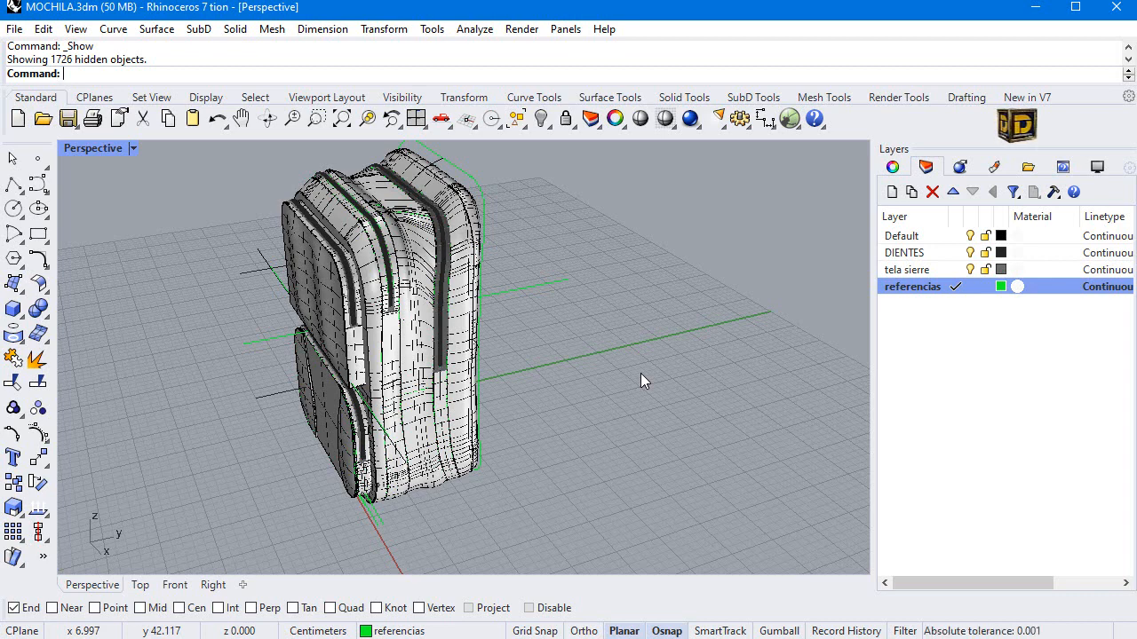
pyautogui.click(134, 152)
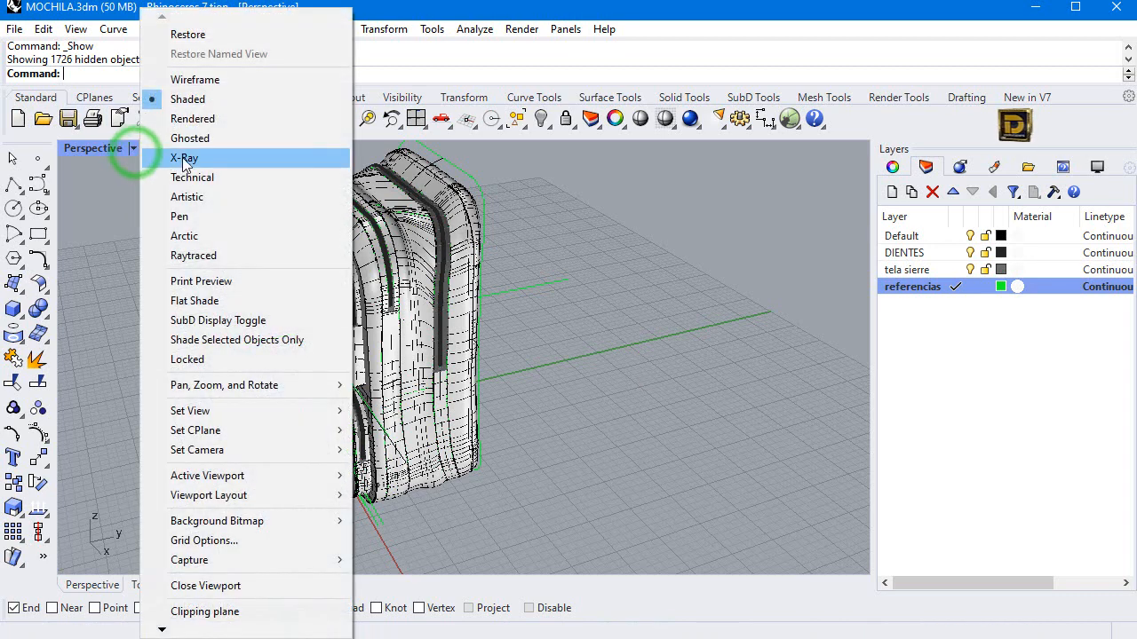
pyautogui.click(191, 216)
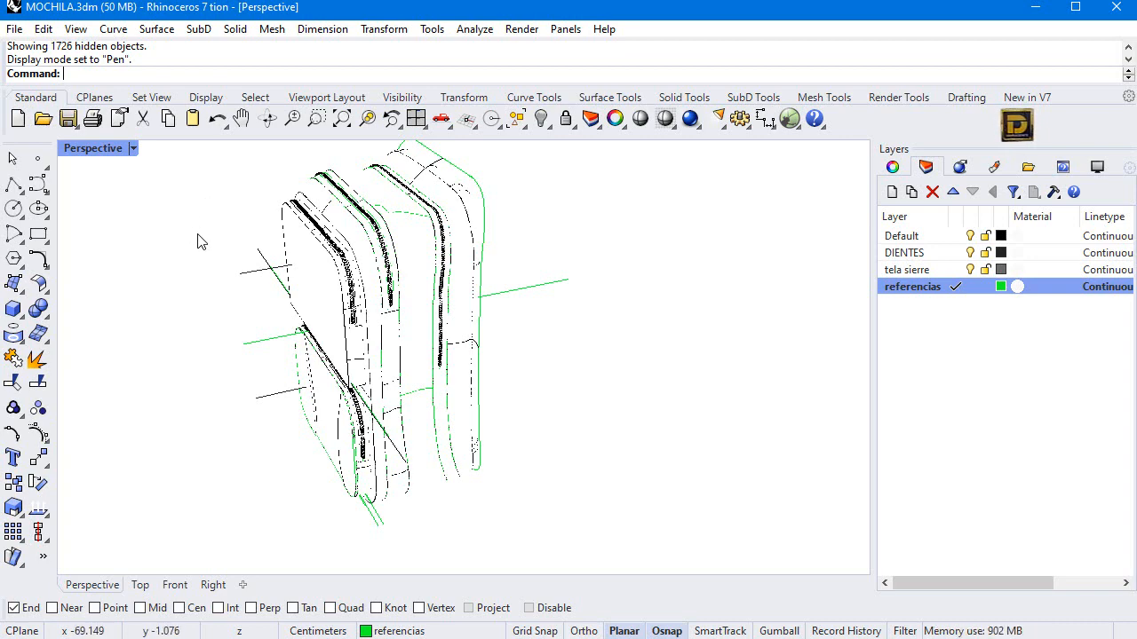
pyautogui.moveTo(277, 270); pyautogui.dragTo(291, 214, button='right')
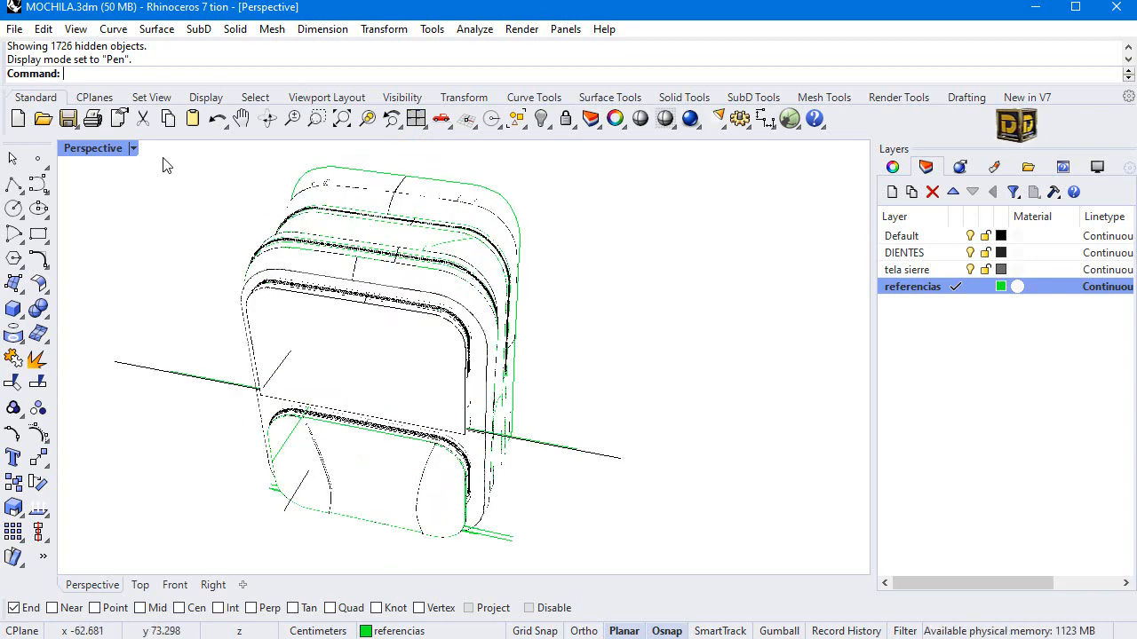
pyautogui.click(133, 149)
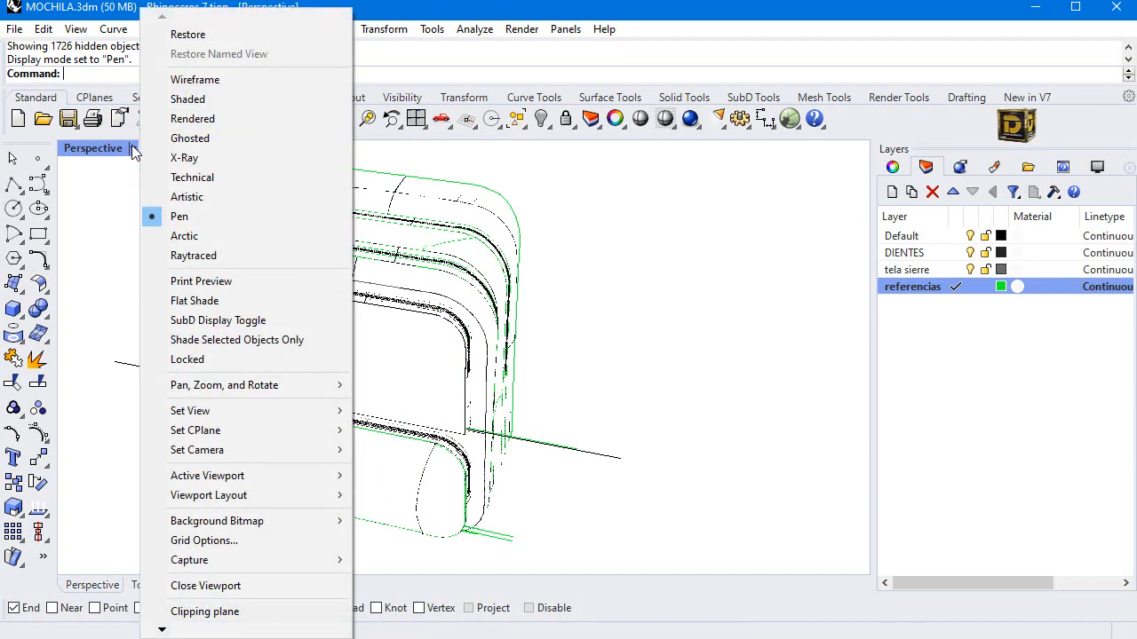
pyautogui.click(187, 99)
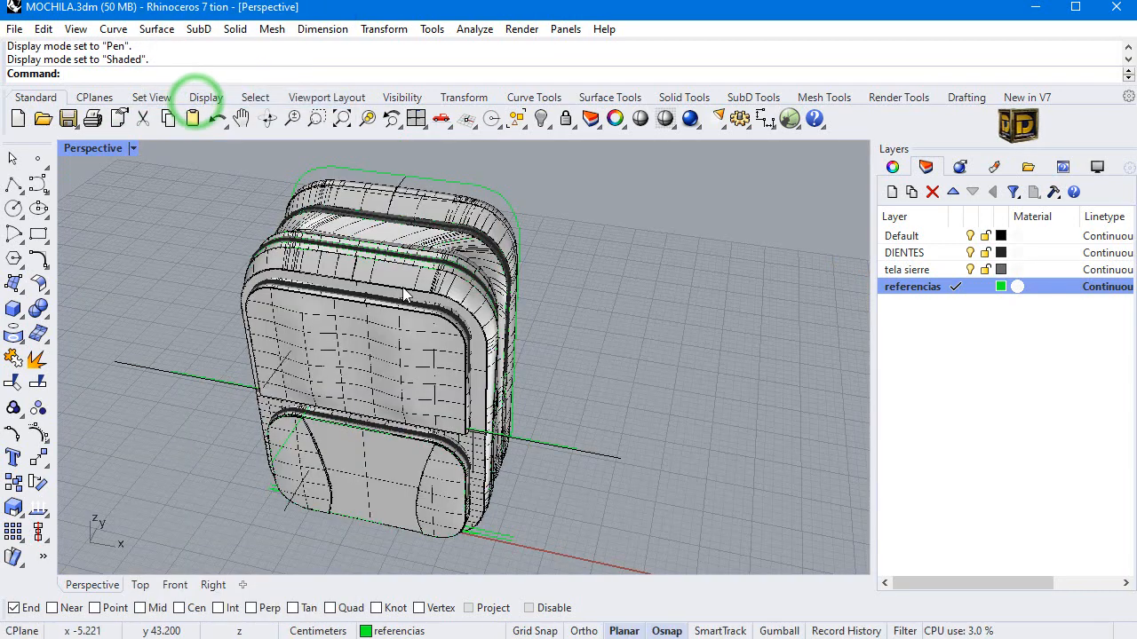
pyautogui.moveTo(511, 329); pyautogui.dragTo(453, 326, button='right')
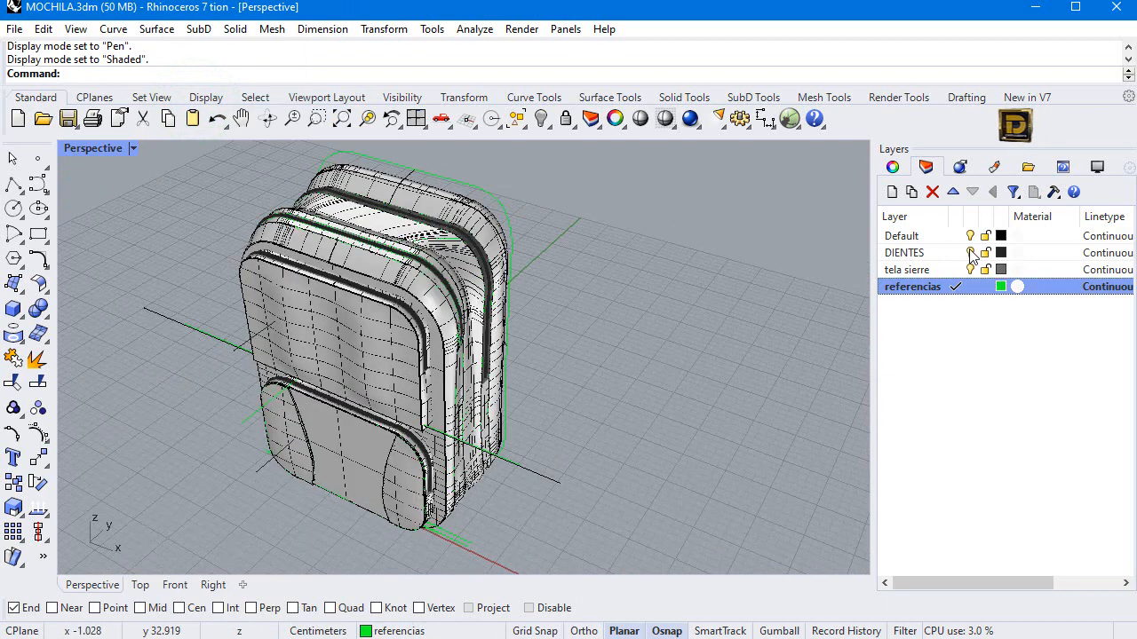
# Step: Turn off the DIENTES layer and add a new layer named METALES
pyautogui.click(971, 254)
pyautogui.click(970, 252)
pyautogui.click(892, 192)
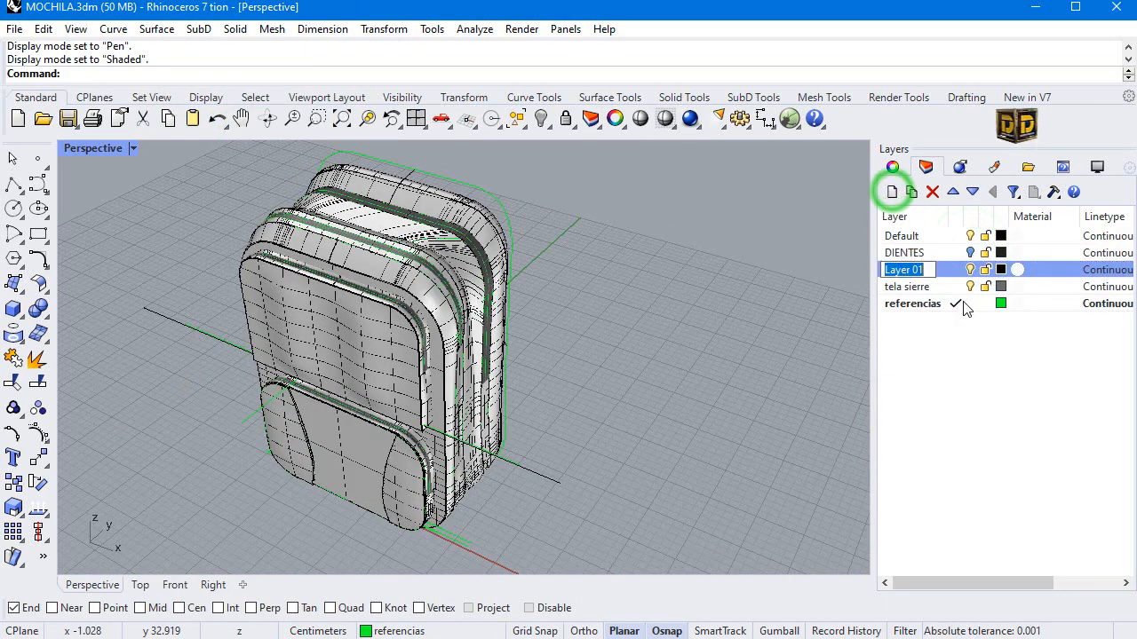
pyautogui.write('MET')
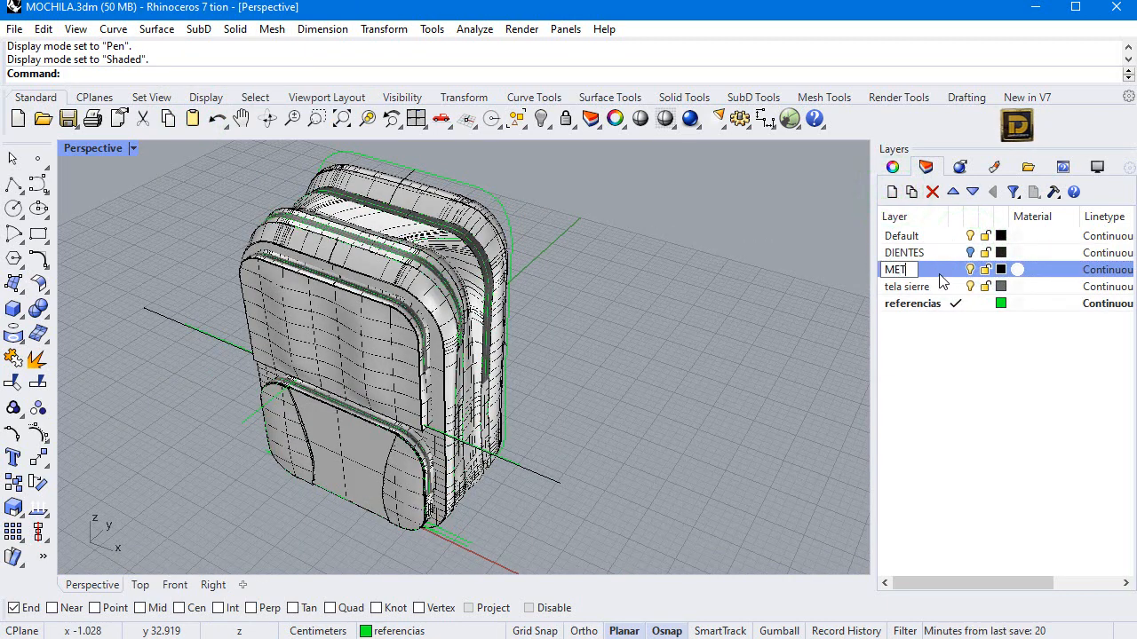
pyautogui.write('ALES')
pyautogui.press('Return')
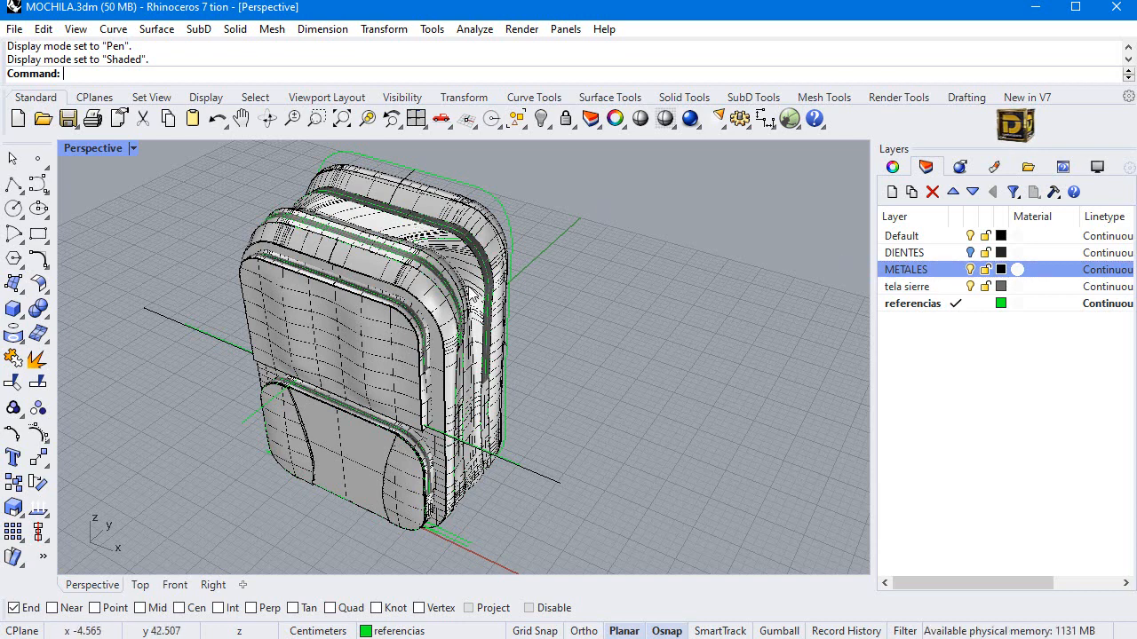
# Step: Show all four viewports and hide the whole backpack, including its reference curves
pyautogui.doubleClick(98, 148)
pyautogui.scroll(-5, 684, 435)
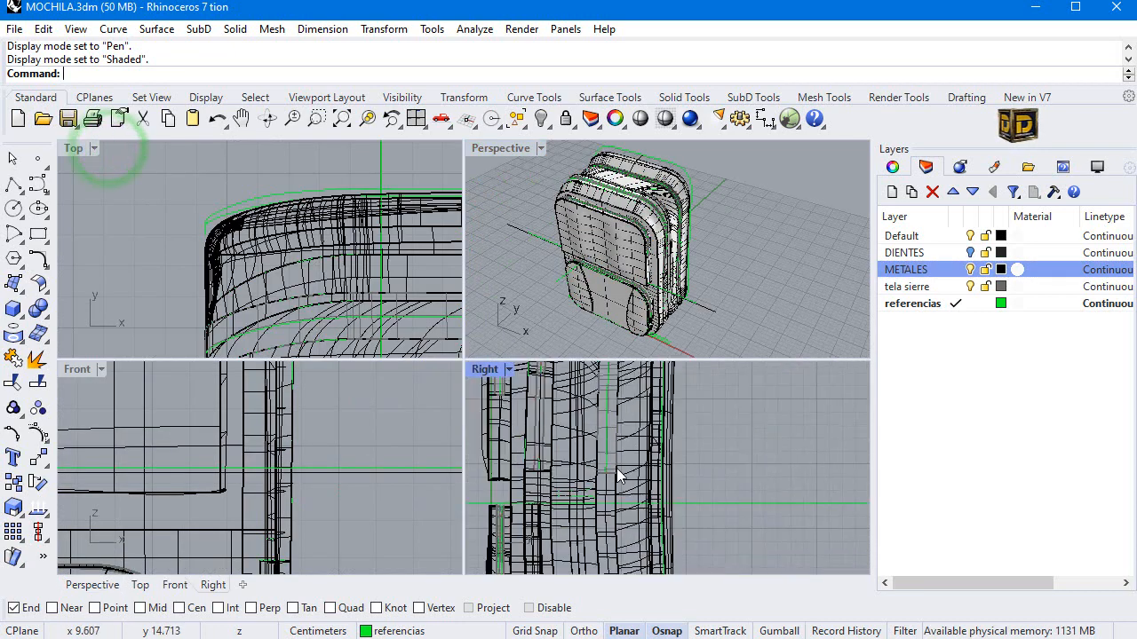
pyautogui.moveTo(734, 394); pyautogui.dragTo(520, 550)
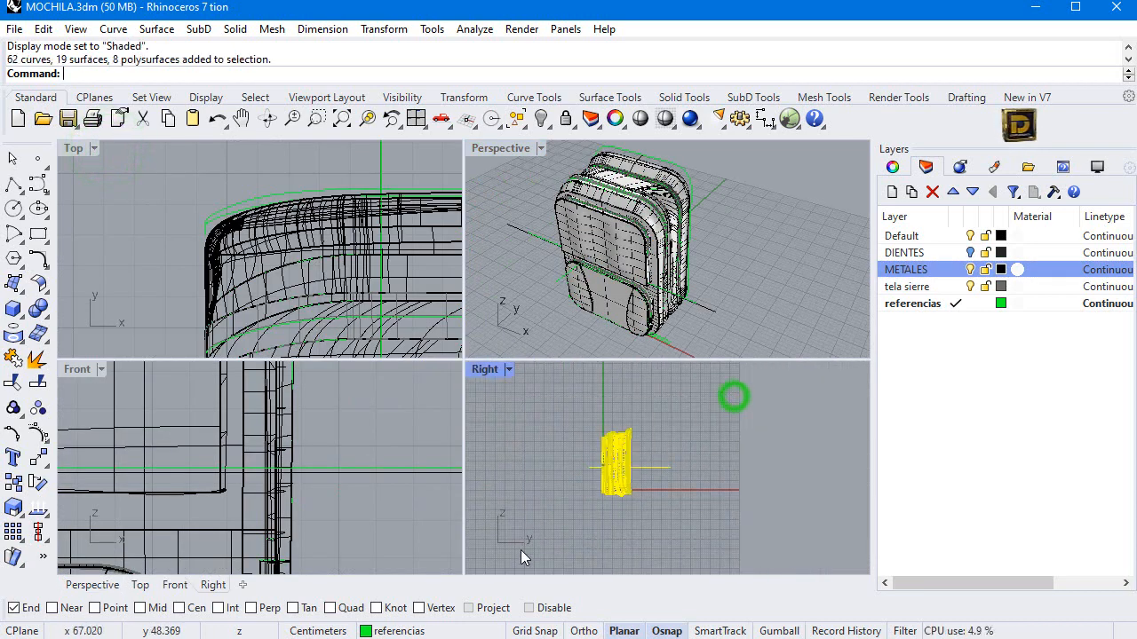
pyautogui.click(538, 119)
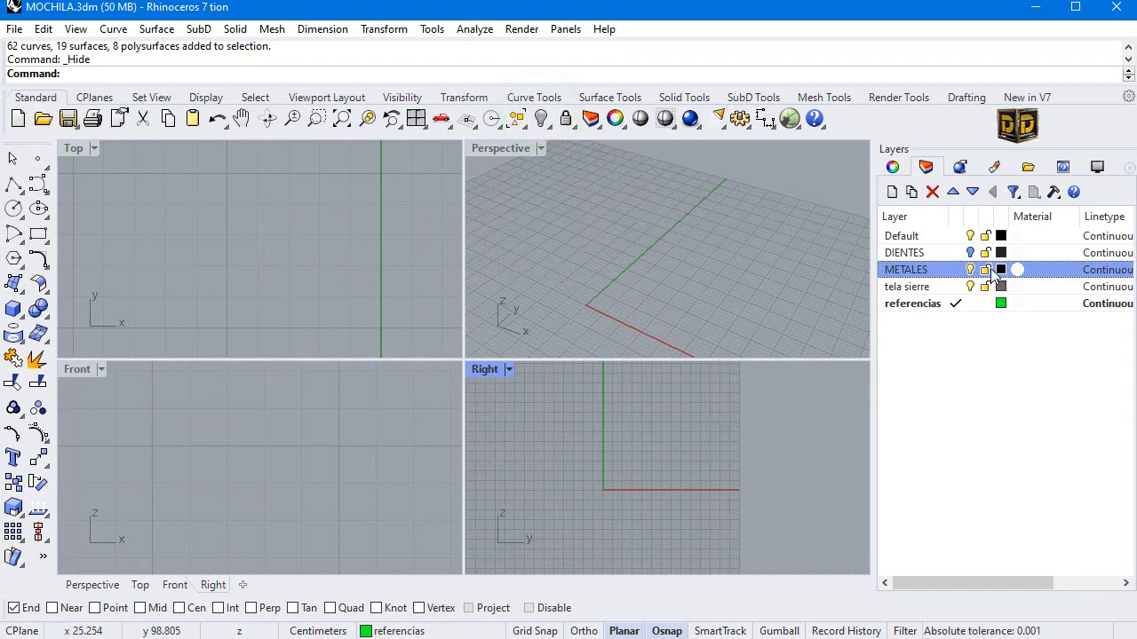
# Step: Set the METALES layer's color to blue and make it the current layer
pyautogui.click(1000, 270)
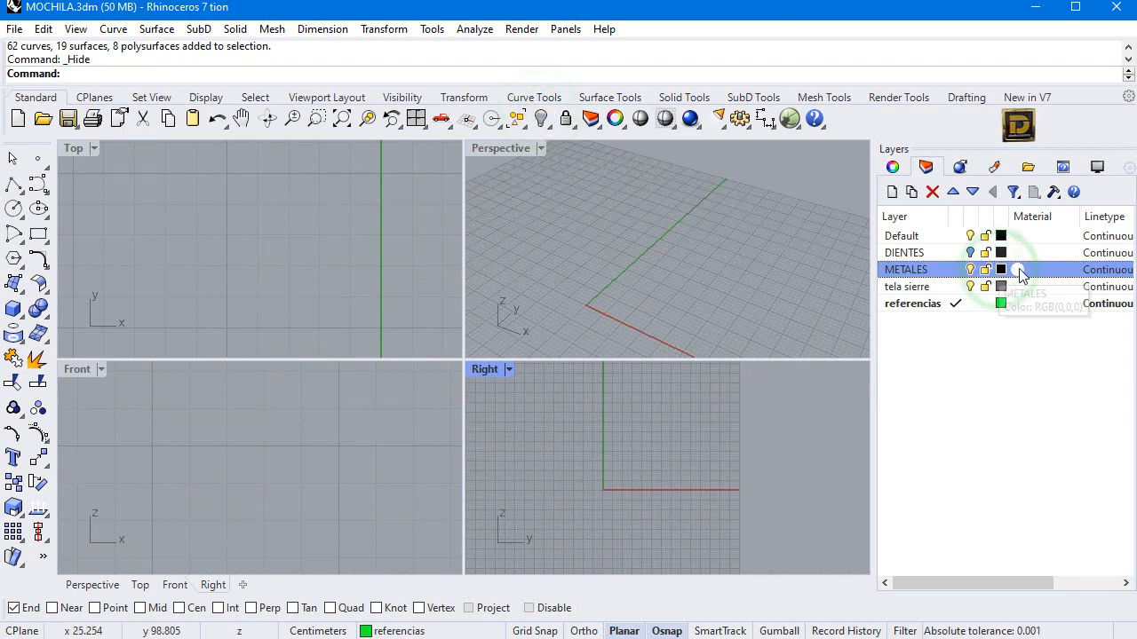
pyautogui.click(933, 359)
pyautogui.click(871, 408)
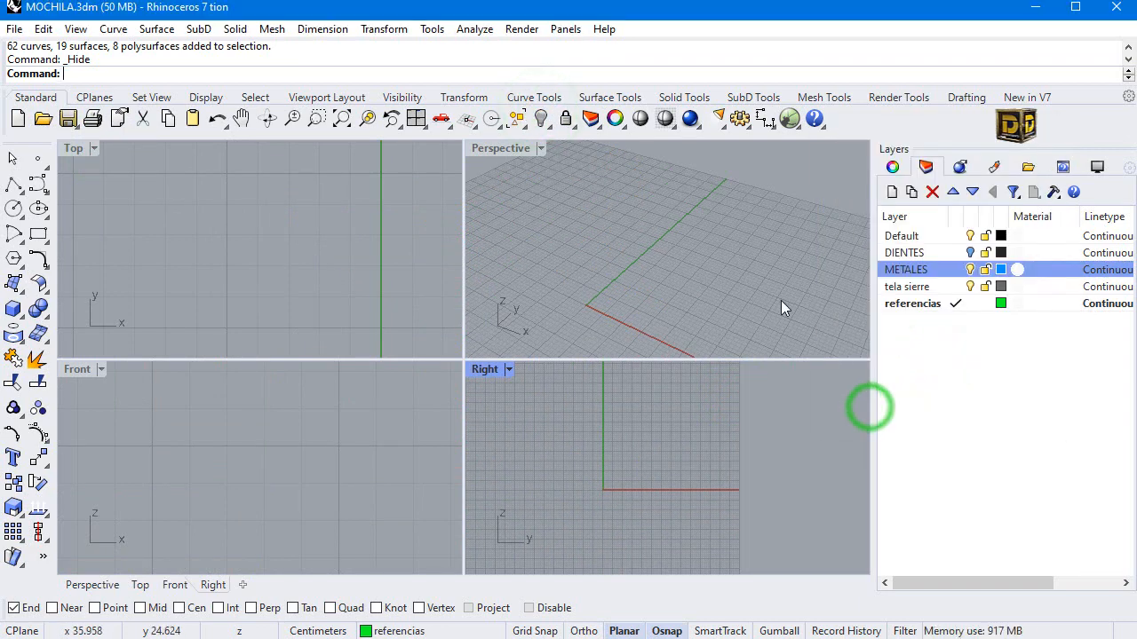
pyautogui.doubleClick(947, 268)
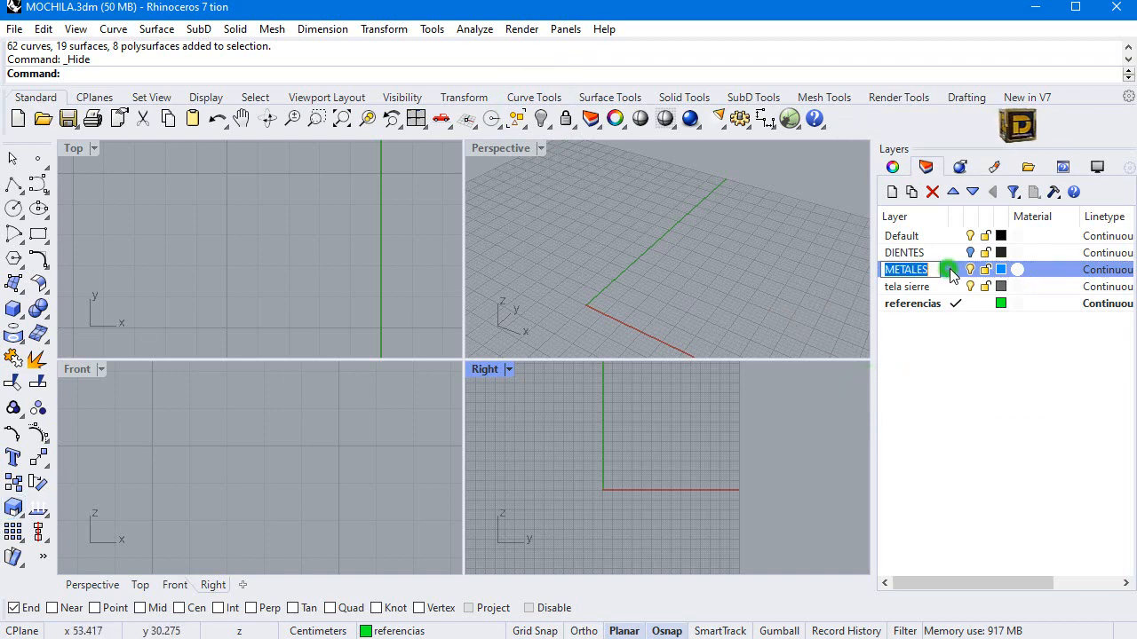
pyautogui.click(956, 270)
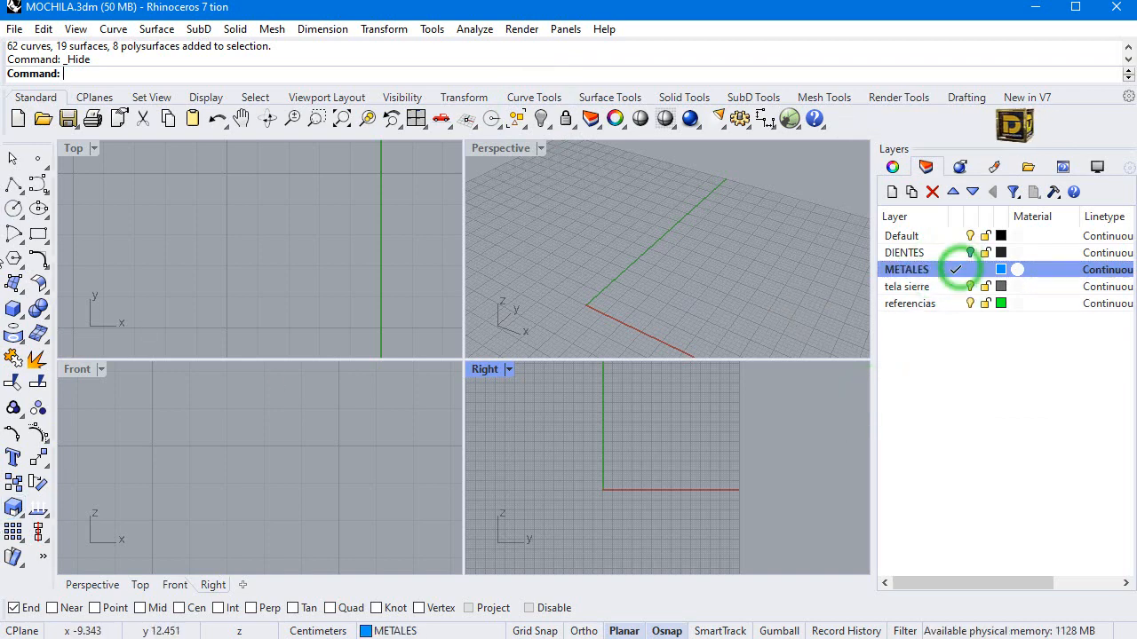
# Step: Draw an open three-sided profile in the Right view, with a 1.5 cm horizontal upper edge and two equal vertical sides going down
pyautogui.click(14, 183)
pyautogui.scroll(-3, 662, 413)
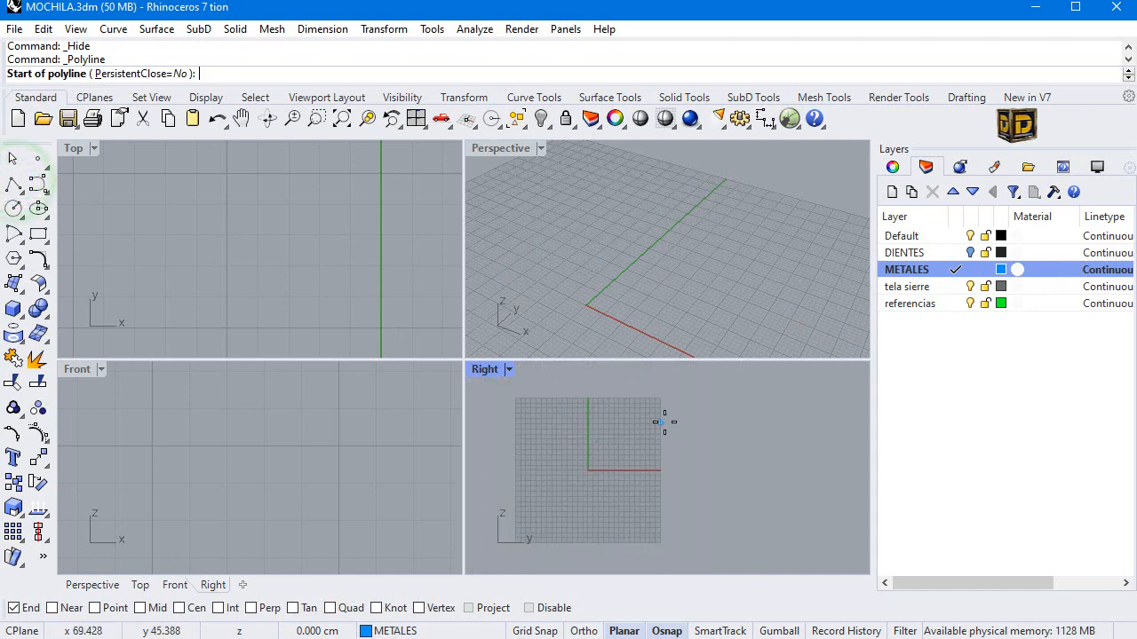
pyautogui.click(684, 412)
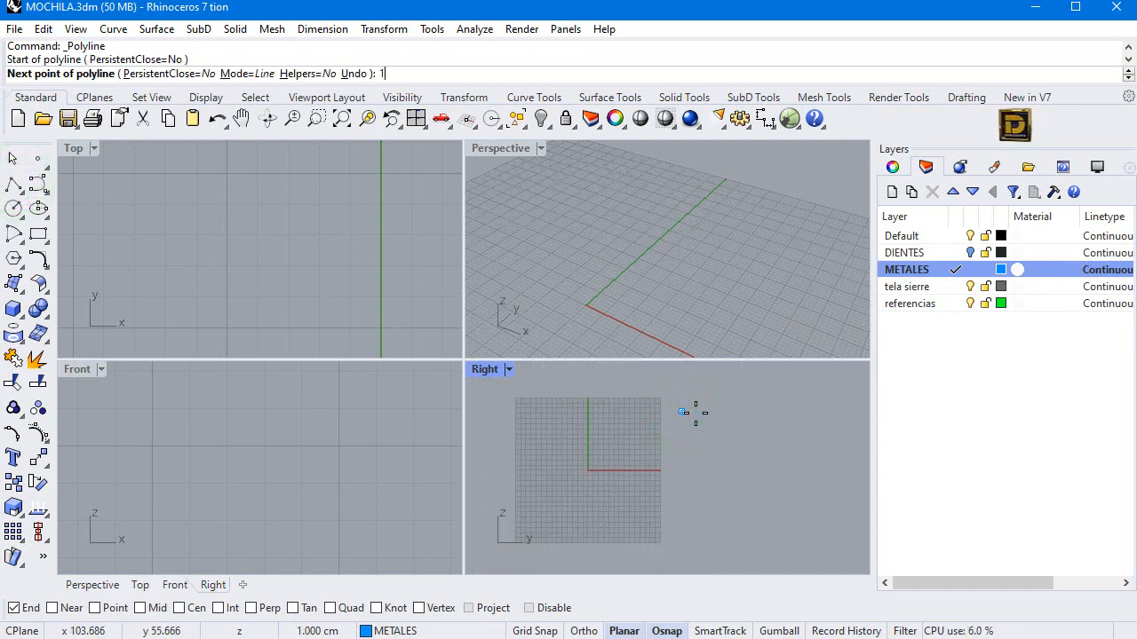
pyautogui.write('1.5')
pyautogui.press('Return')
pyautogui.press('F8')
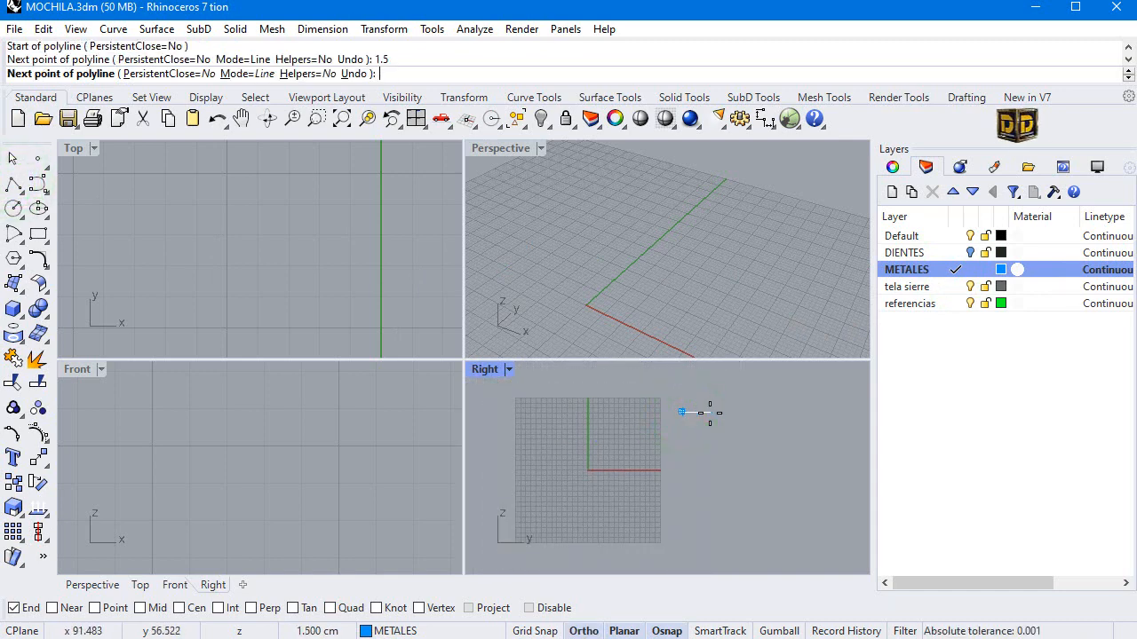
pyautogui.scroll(4, 705, 409)
pyautogui.click(709, 411)
pyautogui.press('F8')
pyautogui.press('Return')
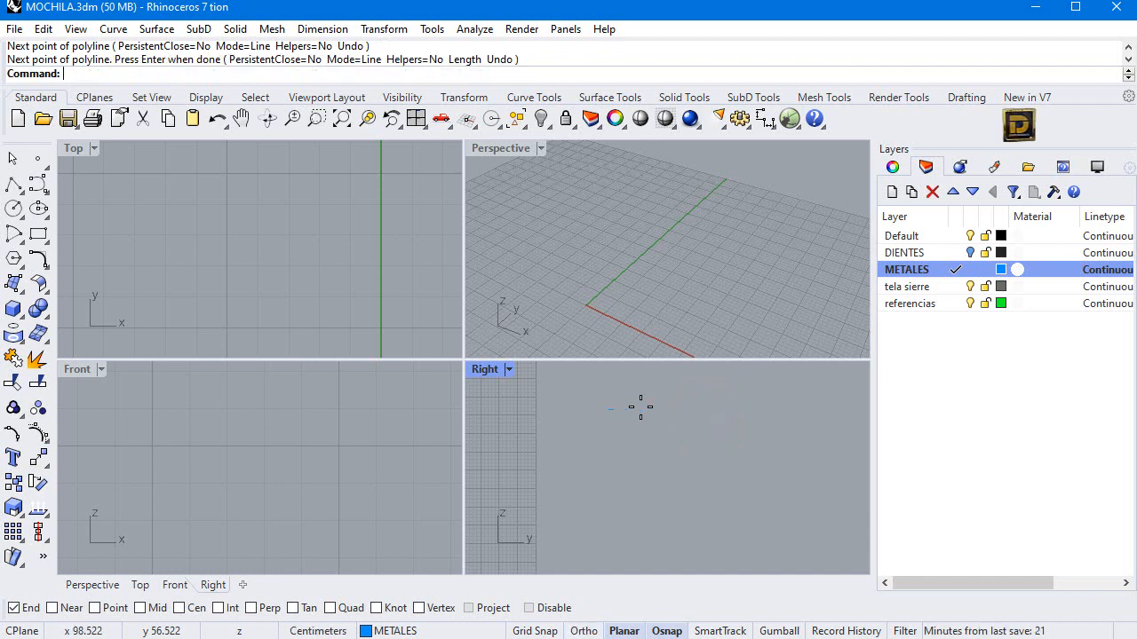
pyautogui.scroll(-5, 597, 414)
pyautogui.scroll(3, 621, 413)
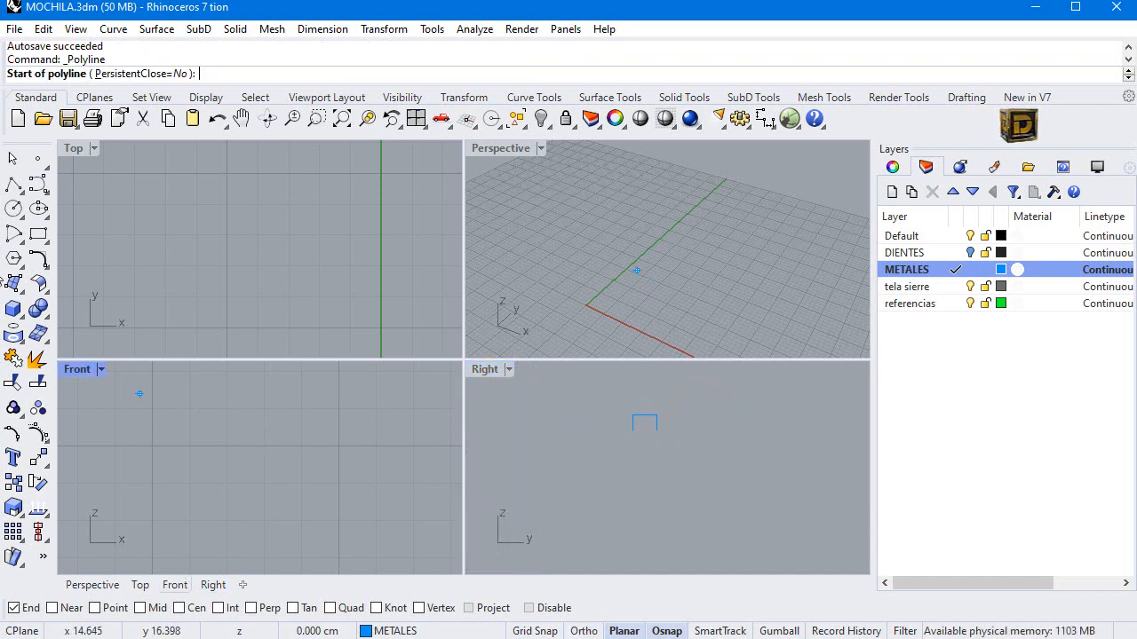
# Step: Draw a short horizontal line centred on the midpoint of the profile's upper edge, extending 0.2 cm to each side
pyautogui.click(14, 183)
pyautogui.click(89, 194)
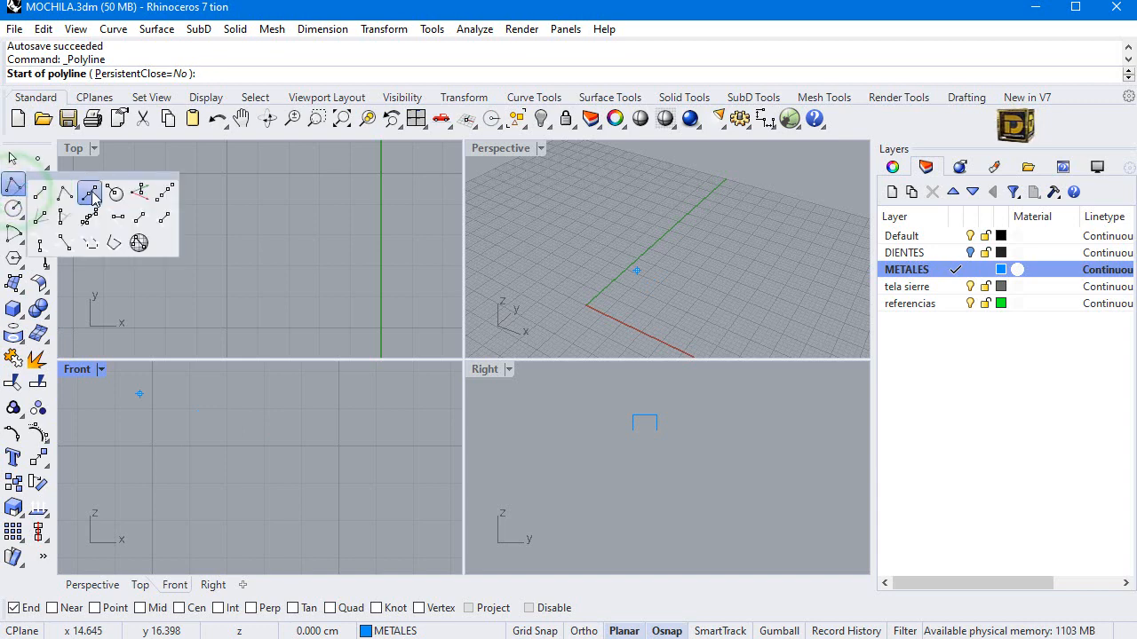
pyautogui.scroll(2, 649, 415)
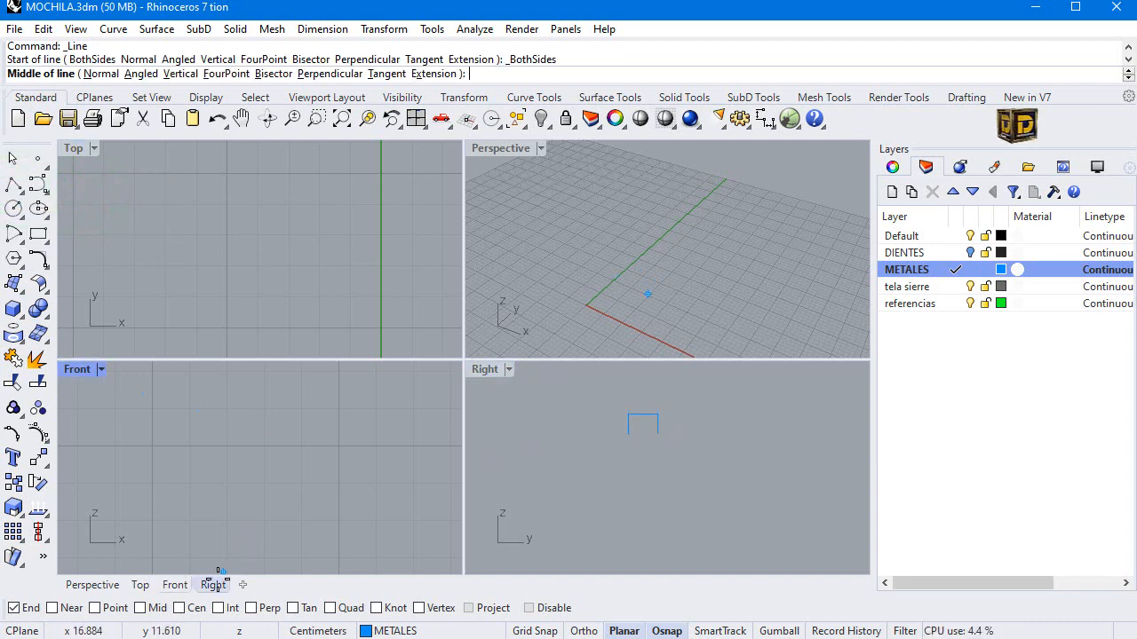
pyautogui.click(643, 415)
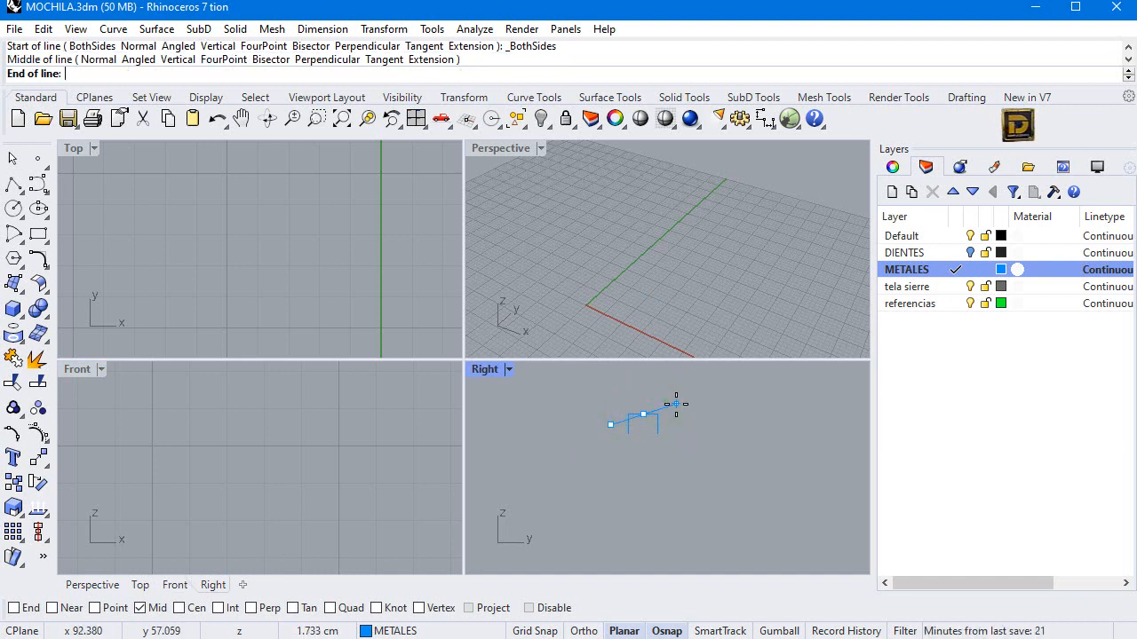
pyautogui.write('2')
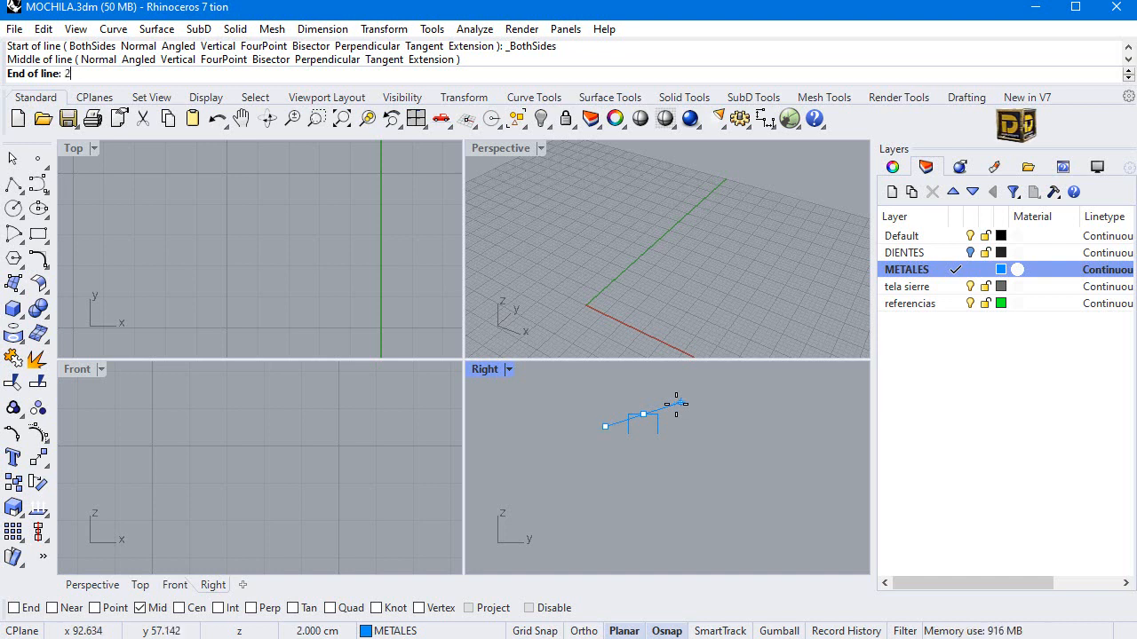
pyautogui.write('.2')
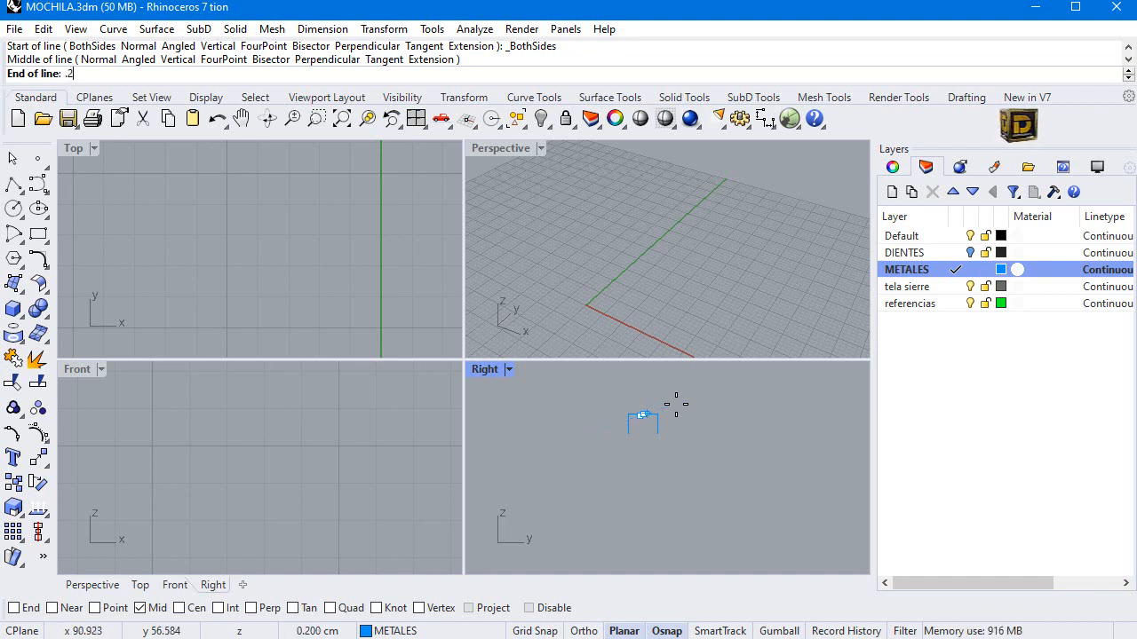
pyautogui.press('Return')
pyautogui.click(698, 401)
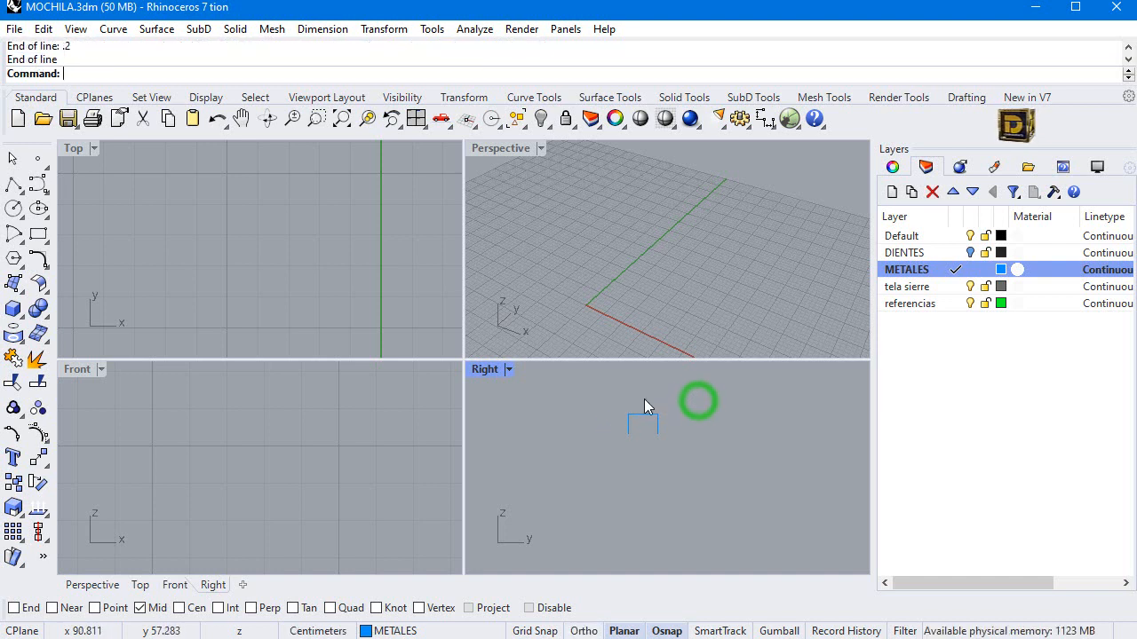
# Step: Move the short centred line straight down 2 cm from the midpoint of the profile's upper edge
pyautogui.click(631, 387)
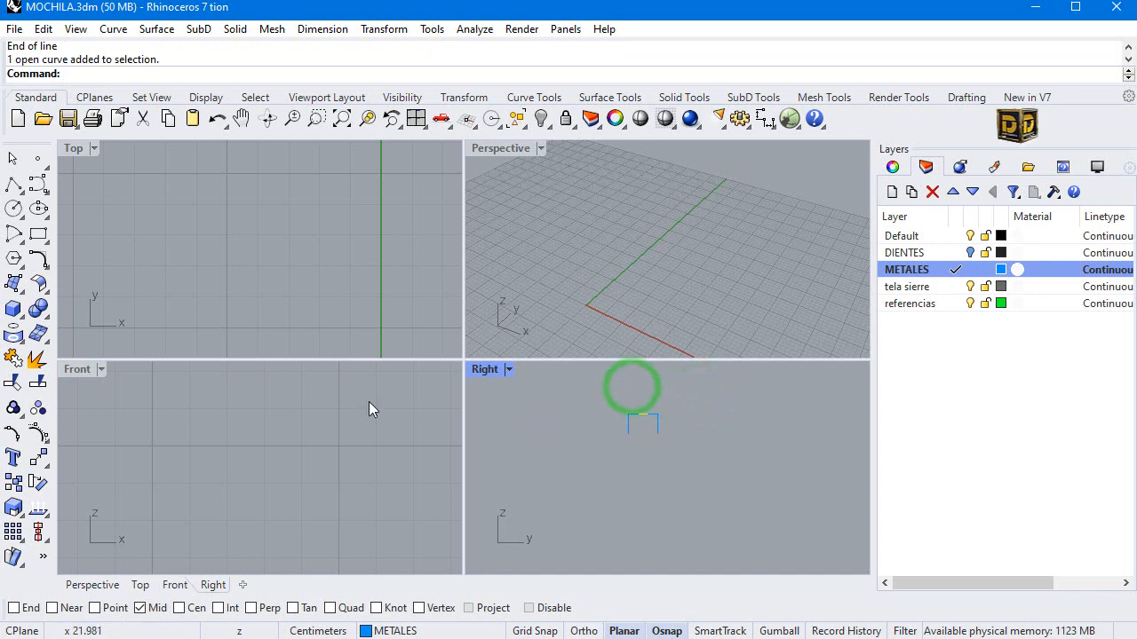
pyautogui.click(38, 458)
pyautogui.click(643, 415)
pyautogui.write('3')
pyautogui.press('Return')
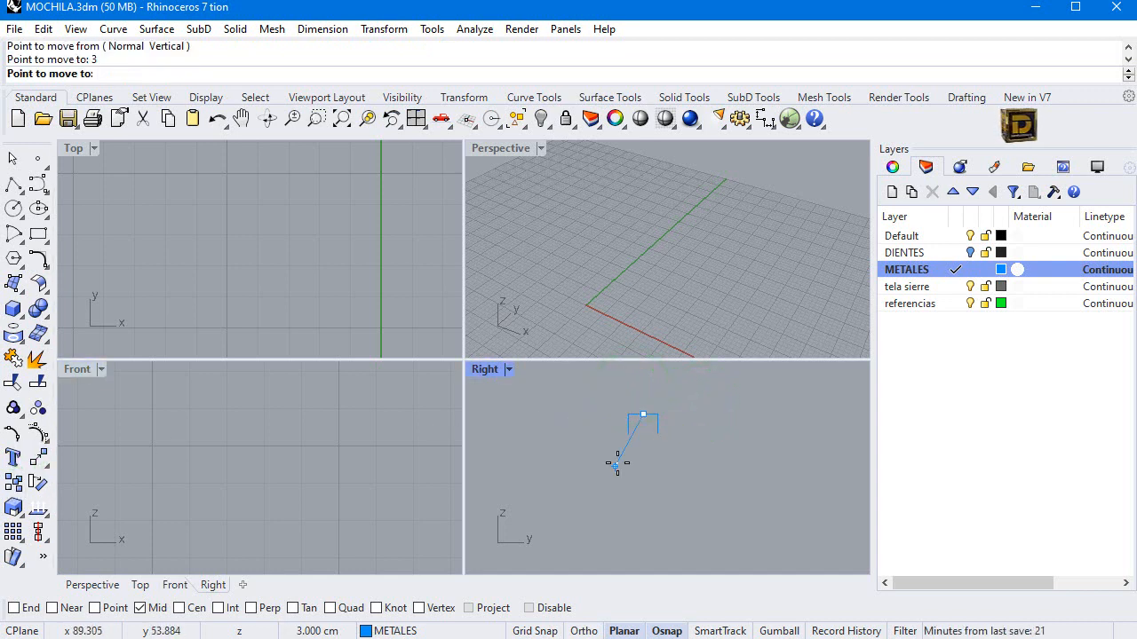
pyautogui.write('2')
pyautogui.press('Return')
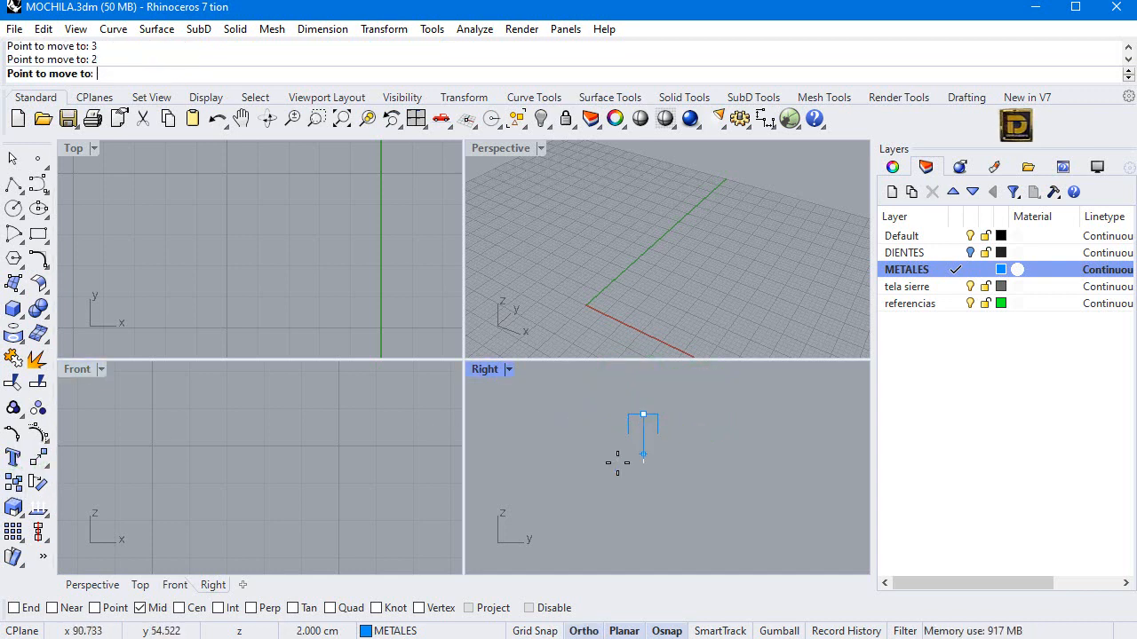
pyautogui.click(617, 462)
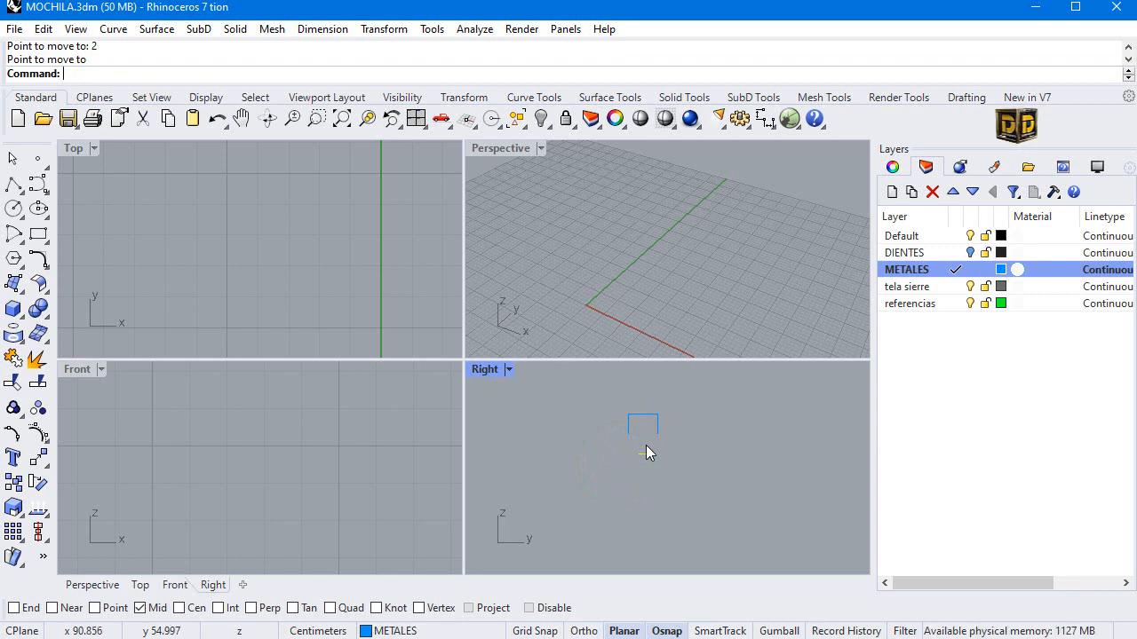
# Step: Draw a curved arc joining the lower end of the profile's left side to the left end of the short line
pyautogui.click(20, 244)
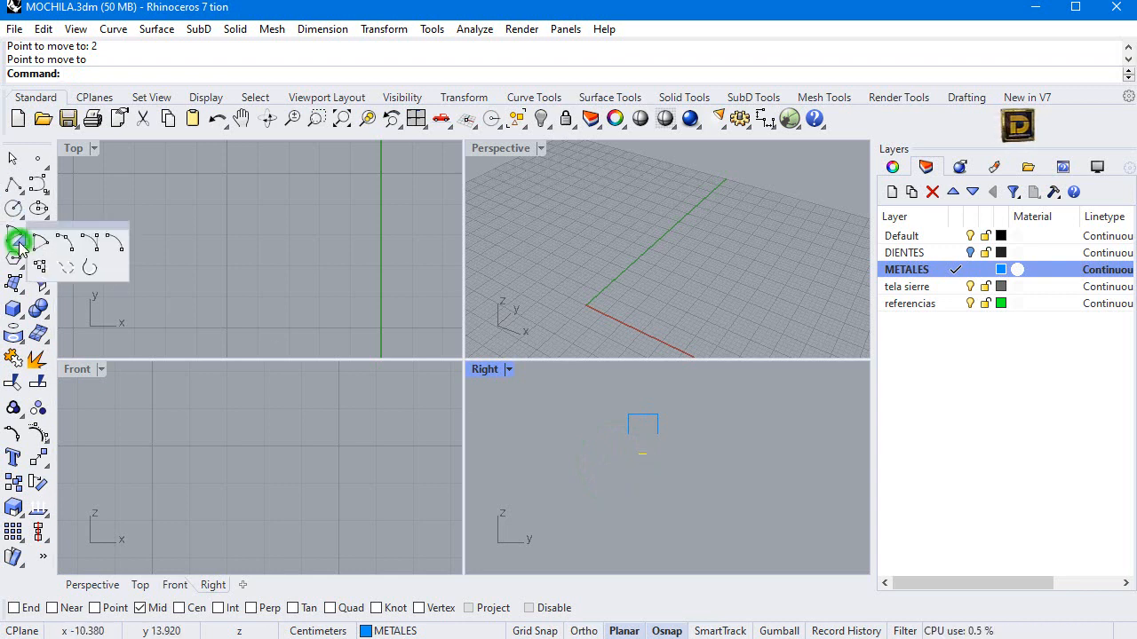
pyautogui.click(58, 240)
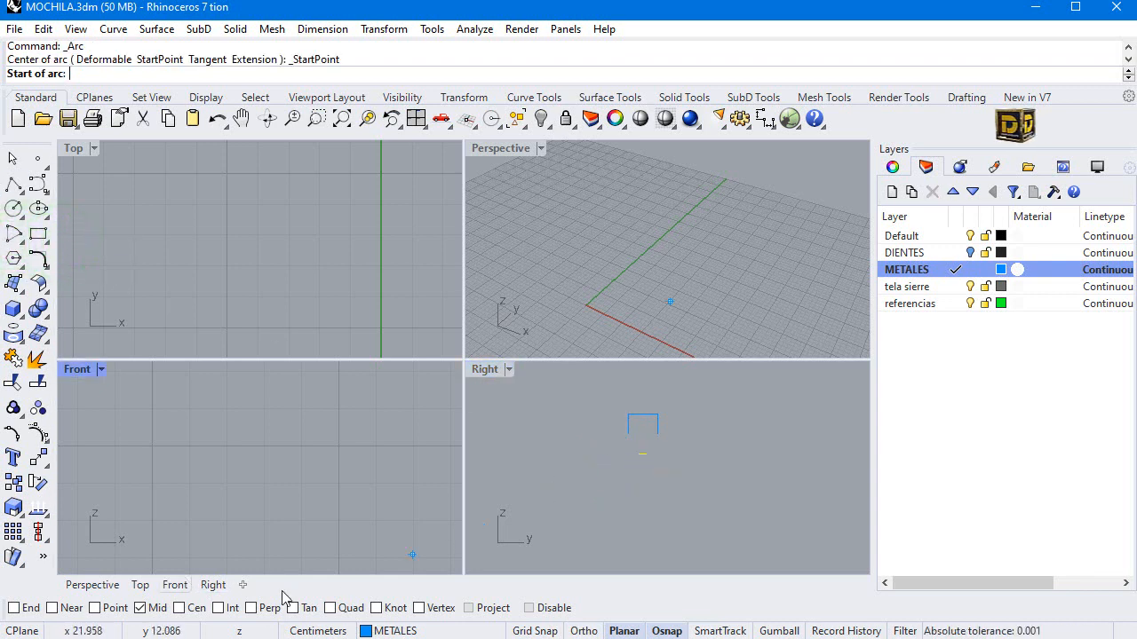
pyautogui.click(628, 433)
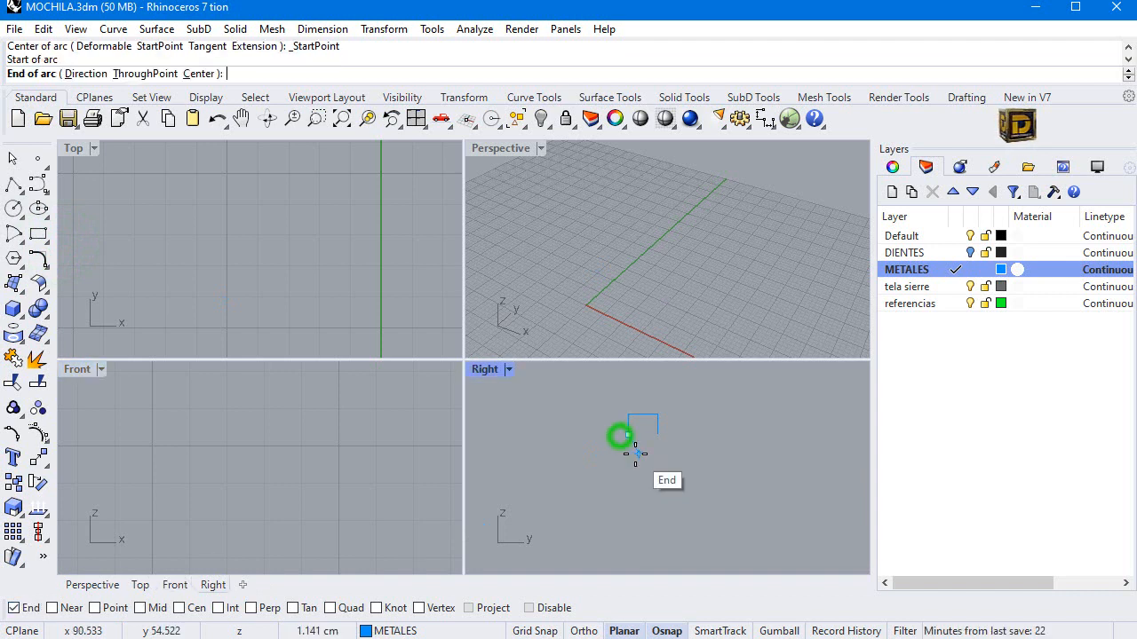
pyautogui.click(629, 436)
pyautogui.scroll(2, 628, 449)
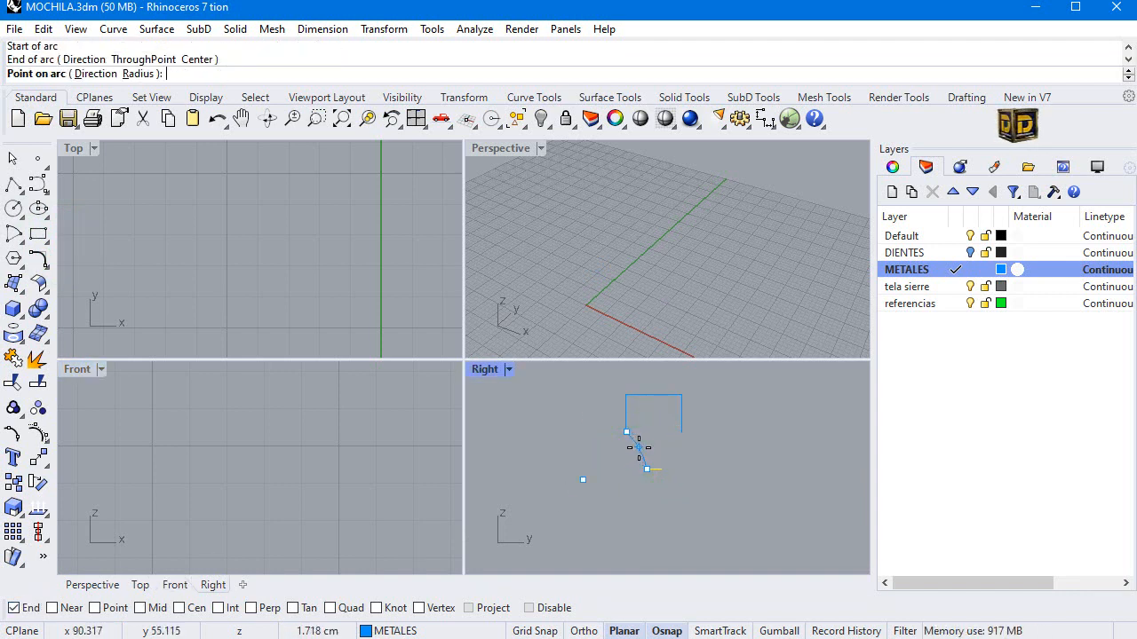
pyautogui.click(639, 447)
pyautogui.rightClick(637, 445)
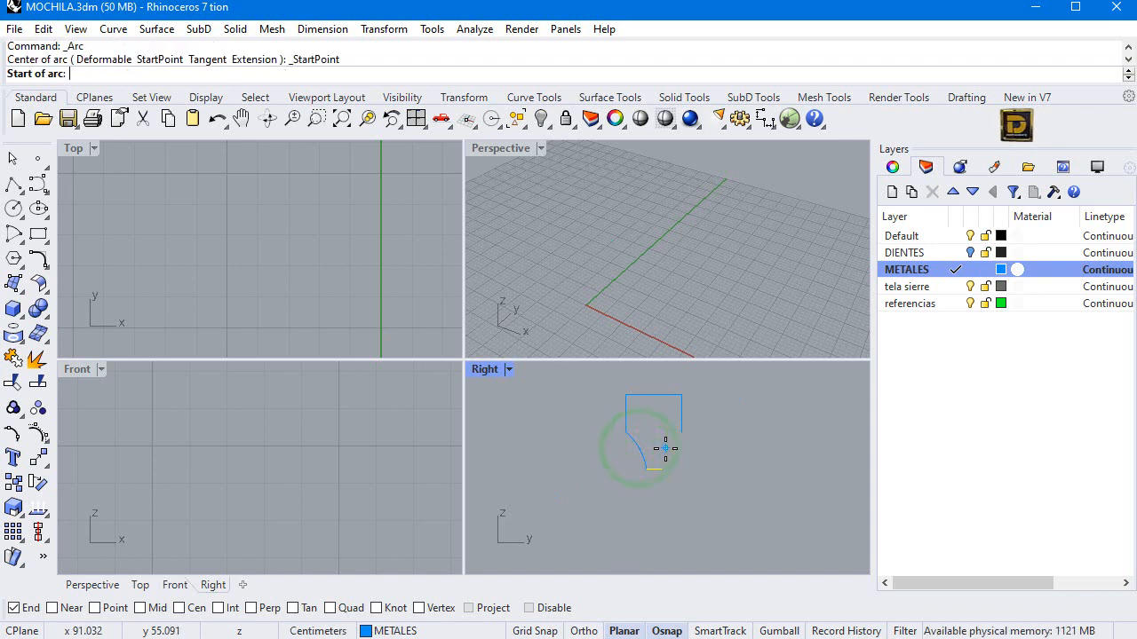
pyautogui.press('Escape')
# Step: Mirror a copy of the arc across the vertical line through the short line's midpoint to close the outline
pyautogui.click(637, 445)
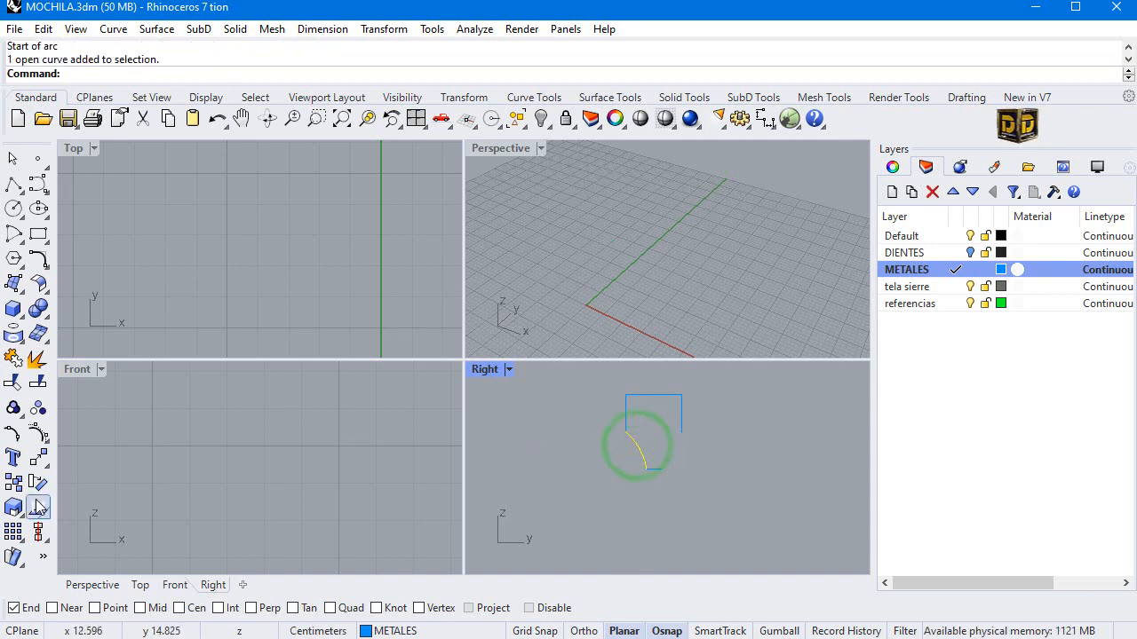
pyautogui.click(42, 461)
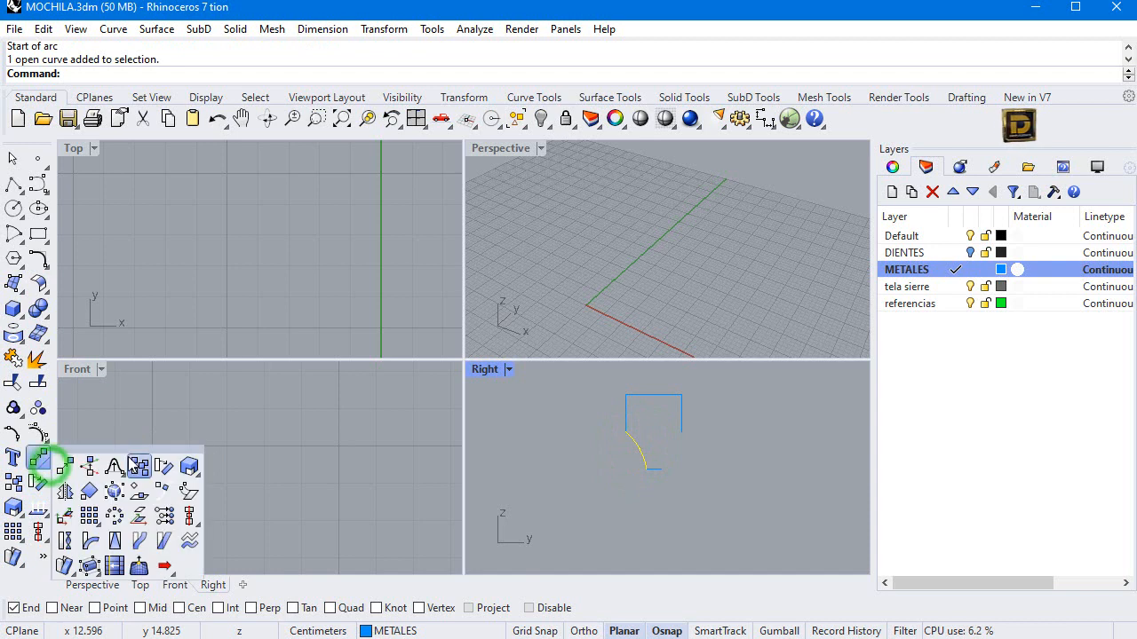
pyautogui.click(68, 493)
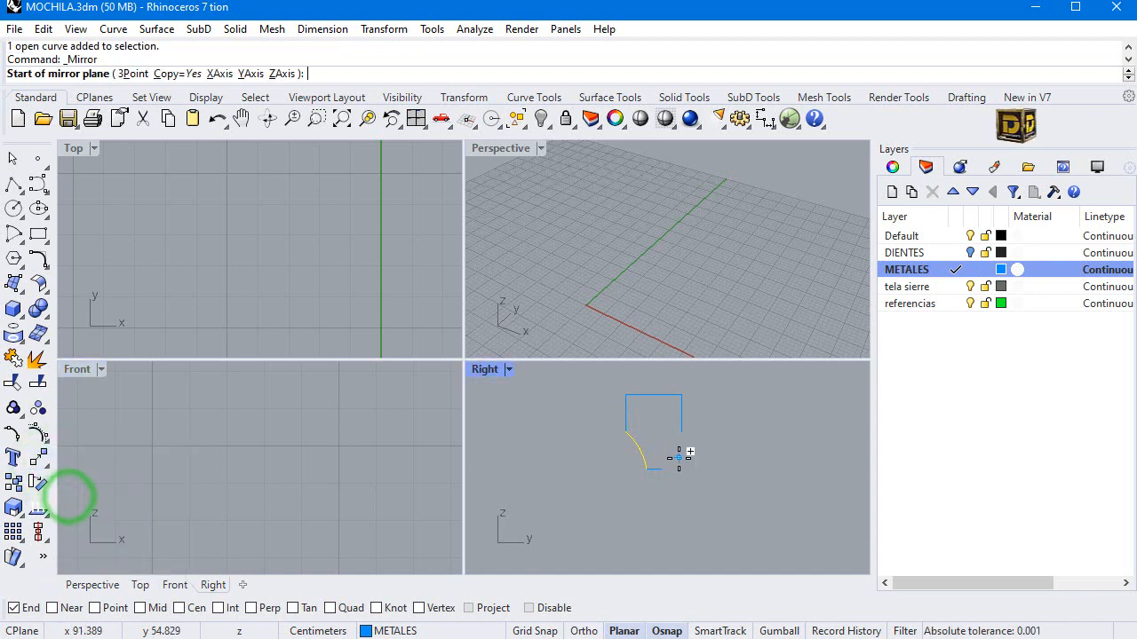
pyautogui.scroll(5, 651, 460)
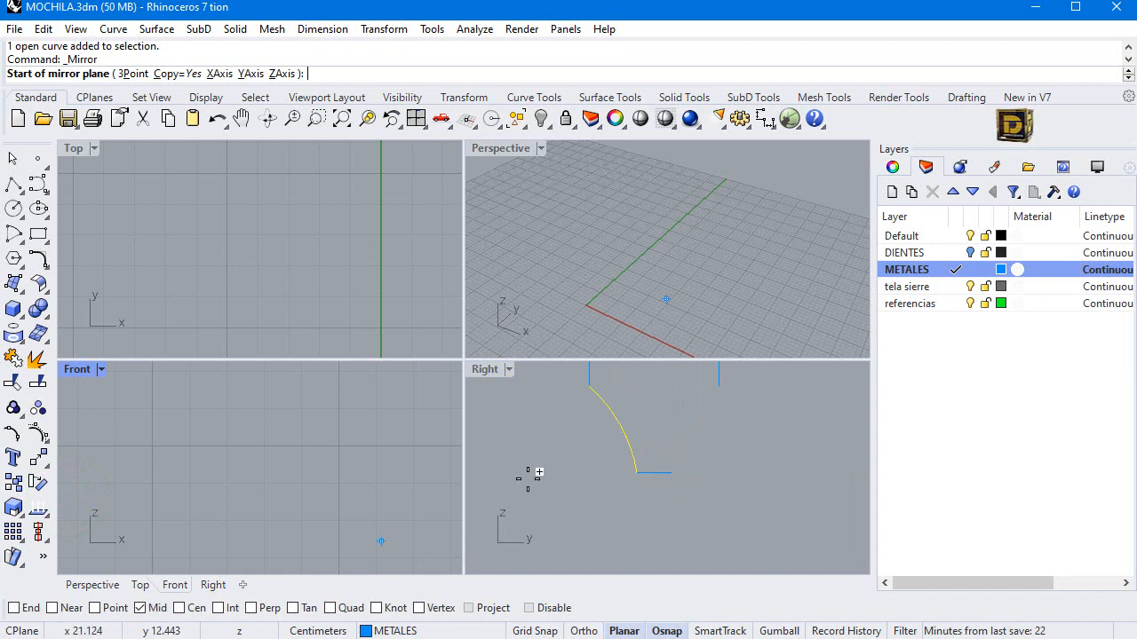
pyautogui.click(648, 470)
pyautogui.keyDown('shift'); pyautogui.click(648, 407); pyautogui.keyUp('shift')
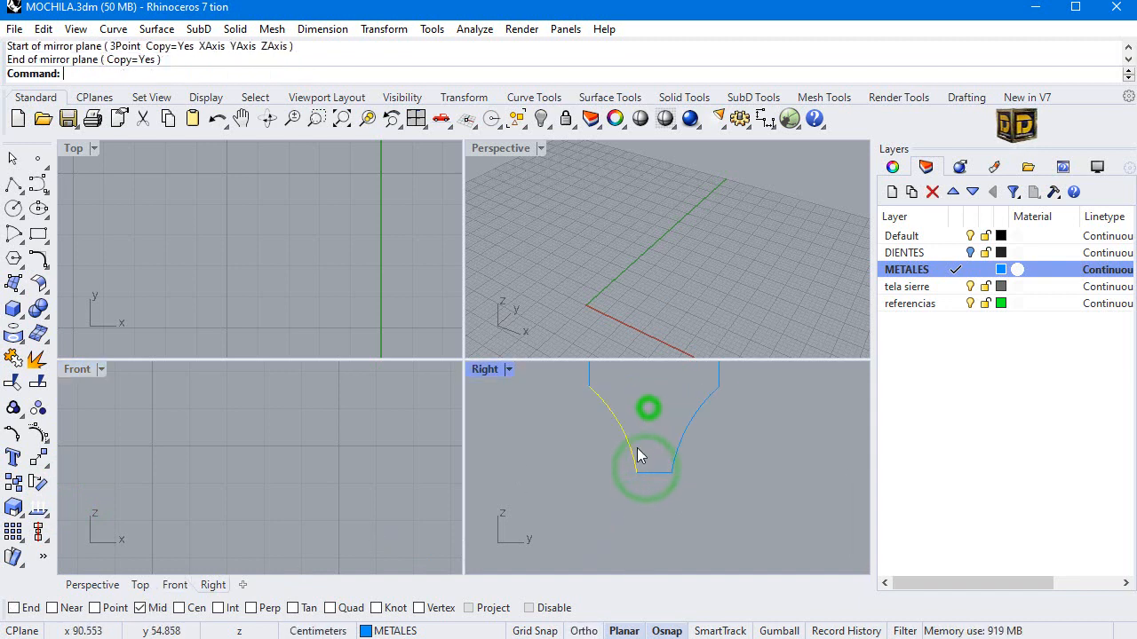
pyautogui.click(596, 515)
pyautogui.scroll(-3, 596, 515)
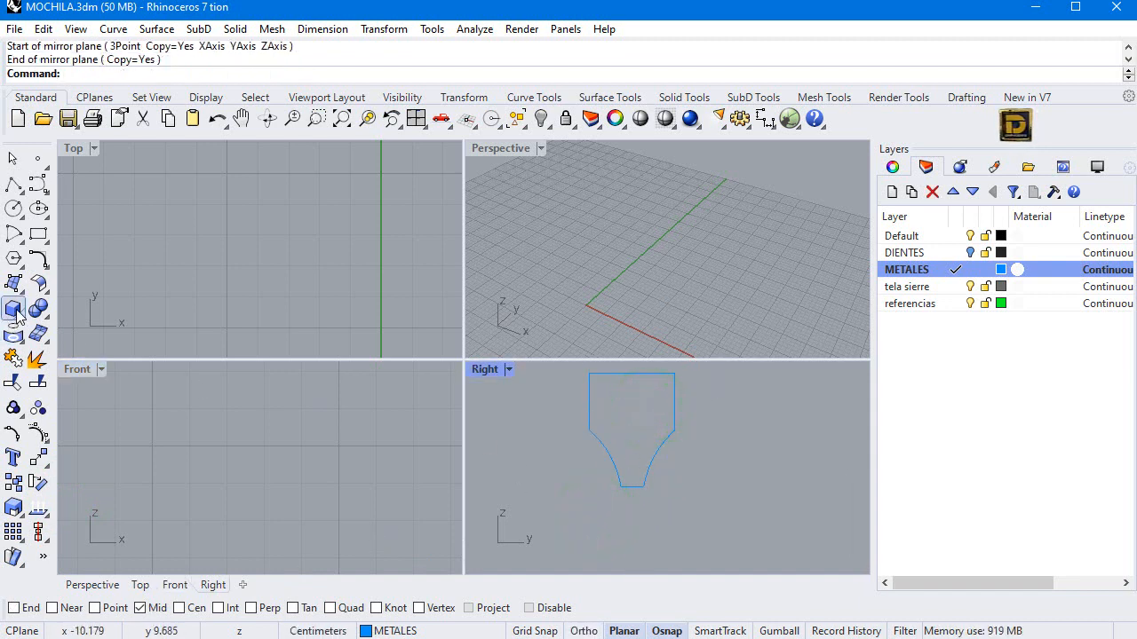
# Step: Try 0.2 cm fillets between the vertical sides and the arcs, and undo them
pyautogui.click(39, 257)
pyautogui.click(153, 73)
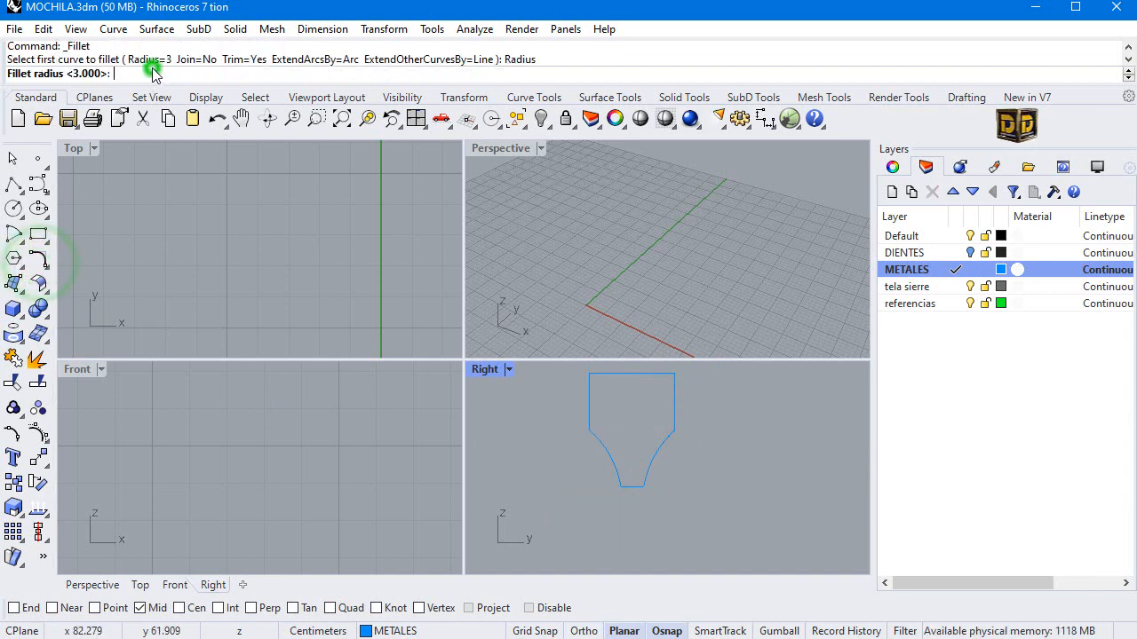
pyautogui.write('.2')
pyautogui.press('Return')
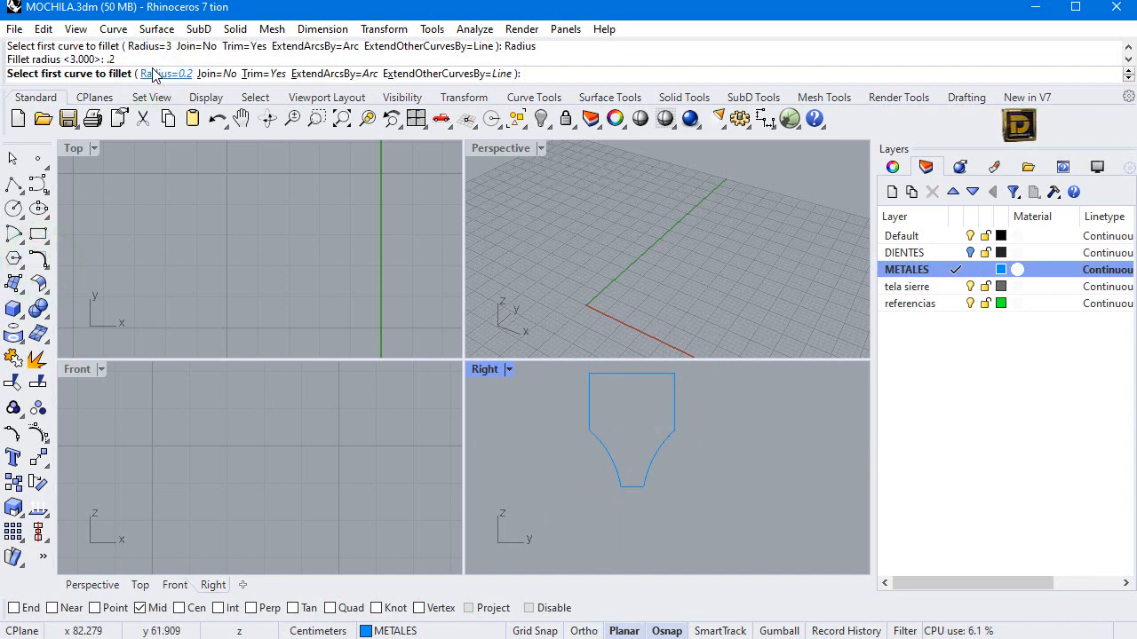
pyautogui.click(597, 444)
pyautogui.click(589, 407)
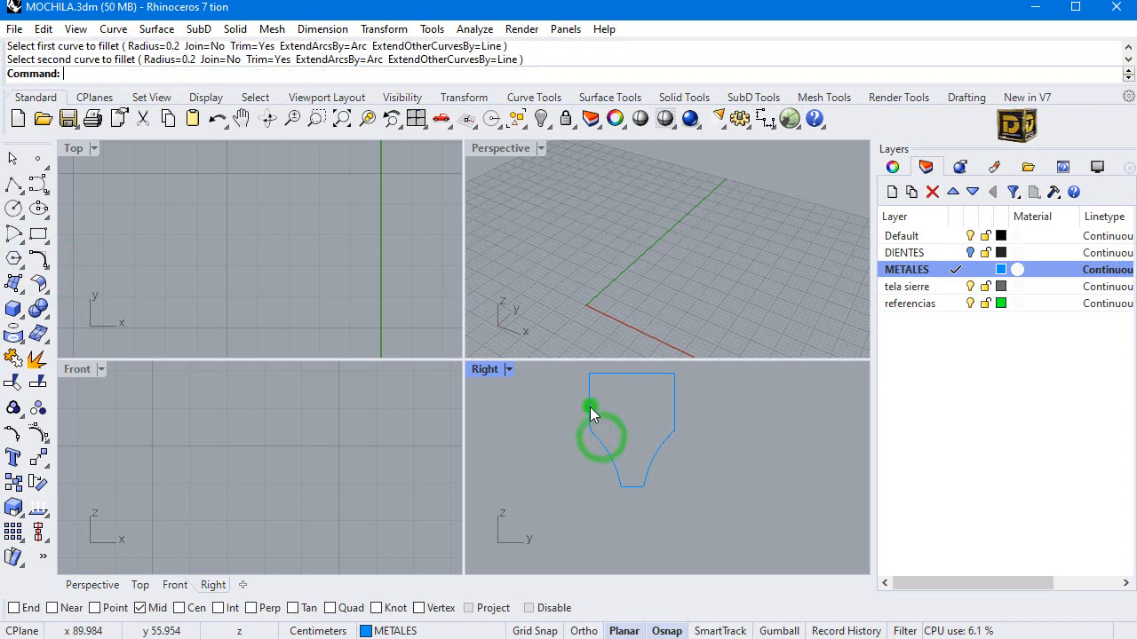
pyautogui.scroll(2, 591, 407)
pyautogui.press('Return')
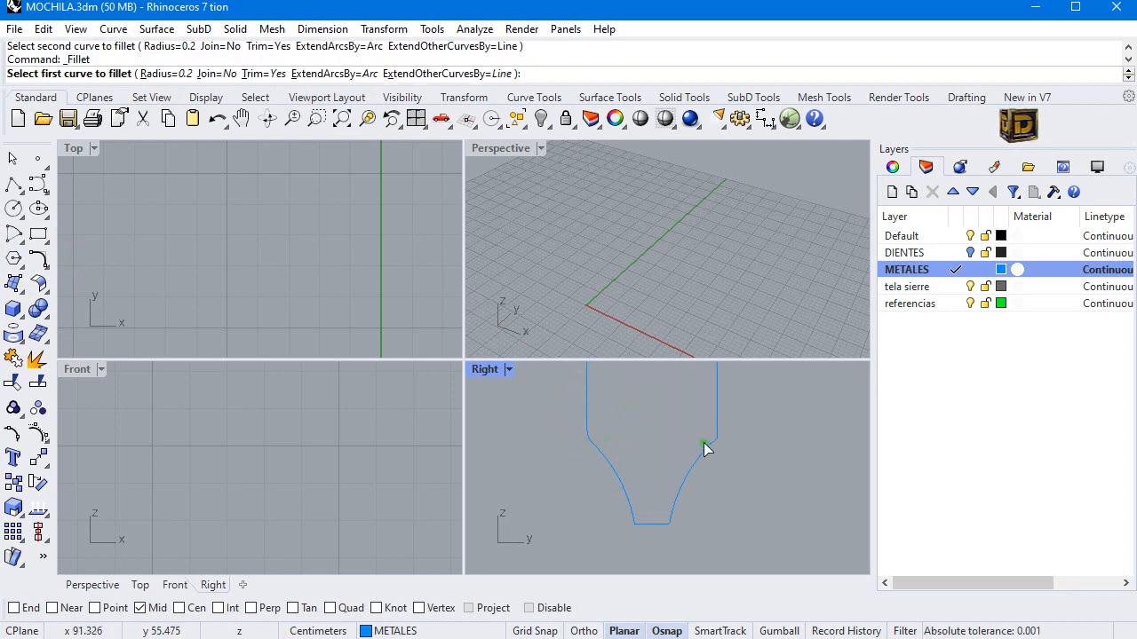
pyautogui.click(702, 444)
pyautogui.click(716, 420)
pyautogui.hotkey('ctrl', 'z')
pyautogui.hotkey('ctrl', 'z')
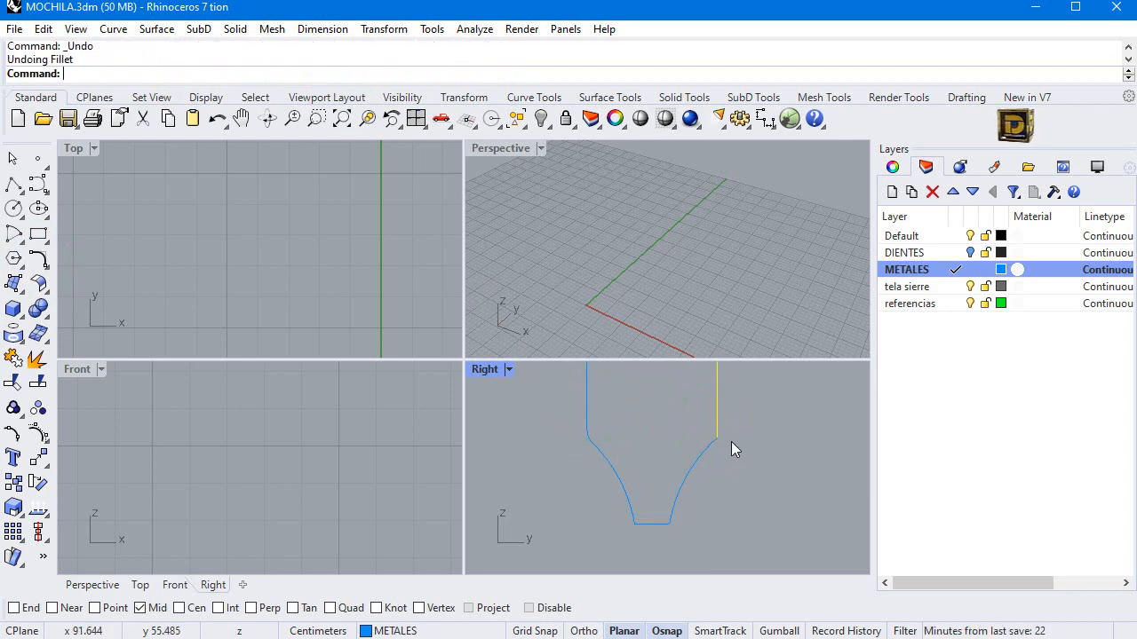
# Step: Fillet both corners where the vertical sides meet the arcs with a 0.6 cm radius
pyautogui.press('Return')
pyautogui.click(162, 74)
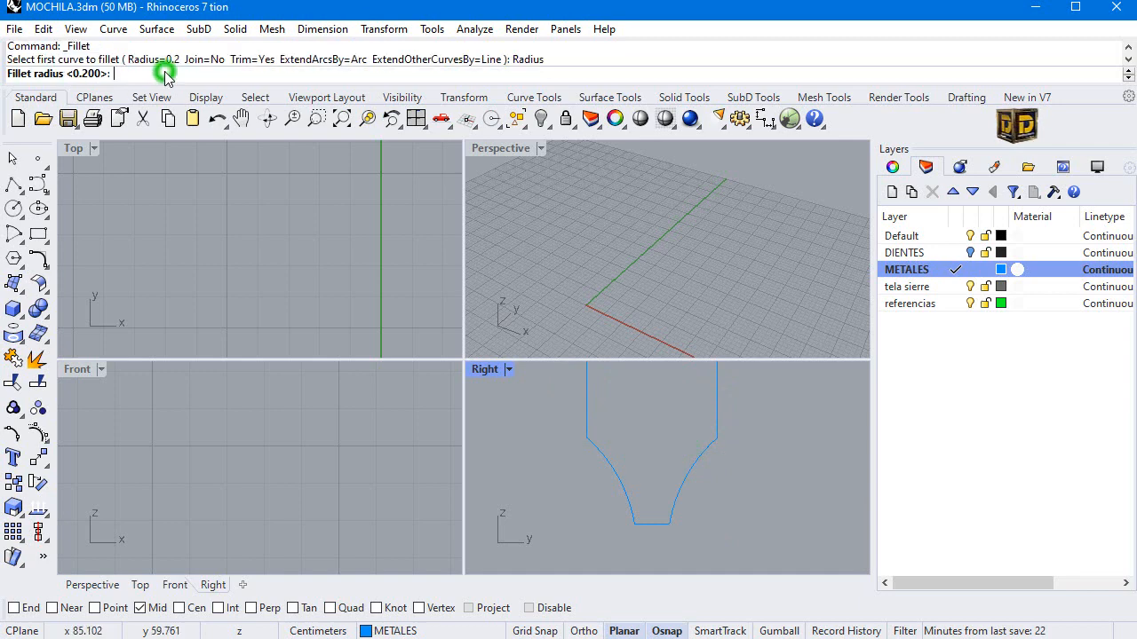
pyautogui.write('.6')
pyautogui.press('Return')
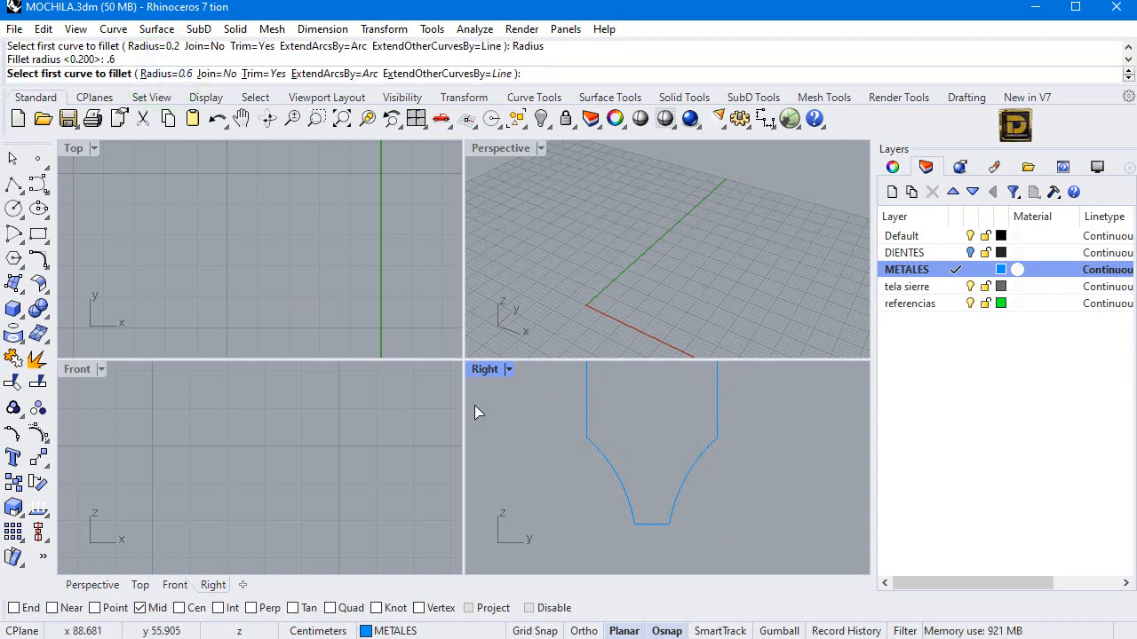
pyautogui.click(588, 416)
pyautogui.click(593, 451)
pyautogui.press('Return')
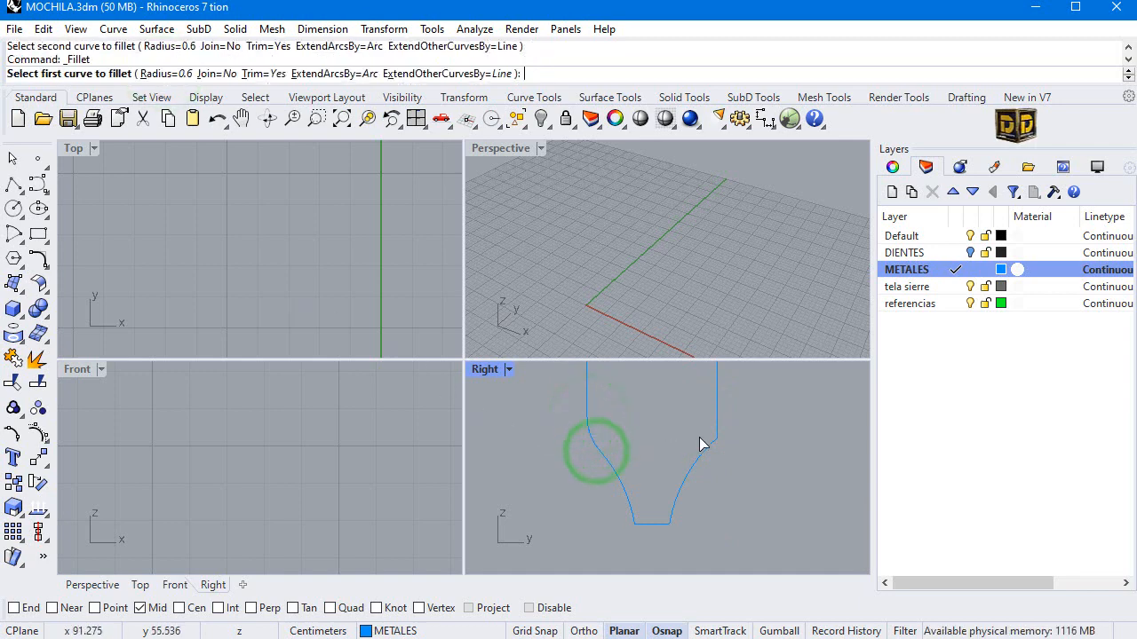
pyautogui.click(708, 449)
pyautogui.click(688, 464)
# Step: Fillet both lower corners between the arcs and the short line with a 0.2 cm radius
pyautogui.press('Return')
pyautogui.scroll(2, 659, 526)
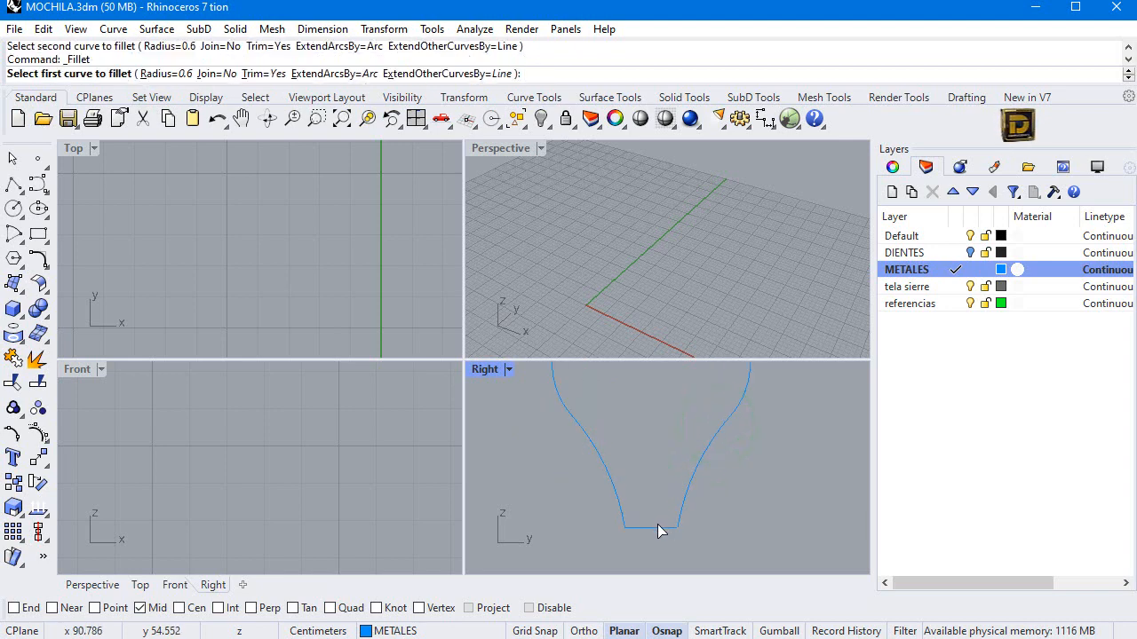
pyautogui.click(159, 75)
pyautogui.write('.2')
pyautogui.press('Return')
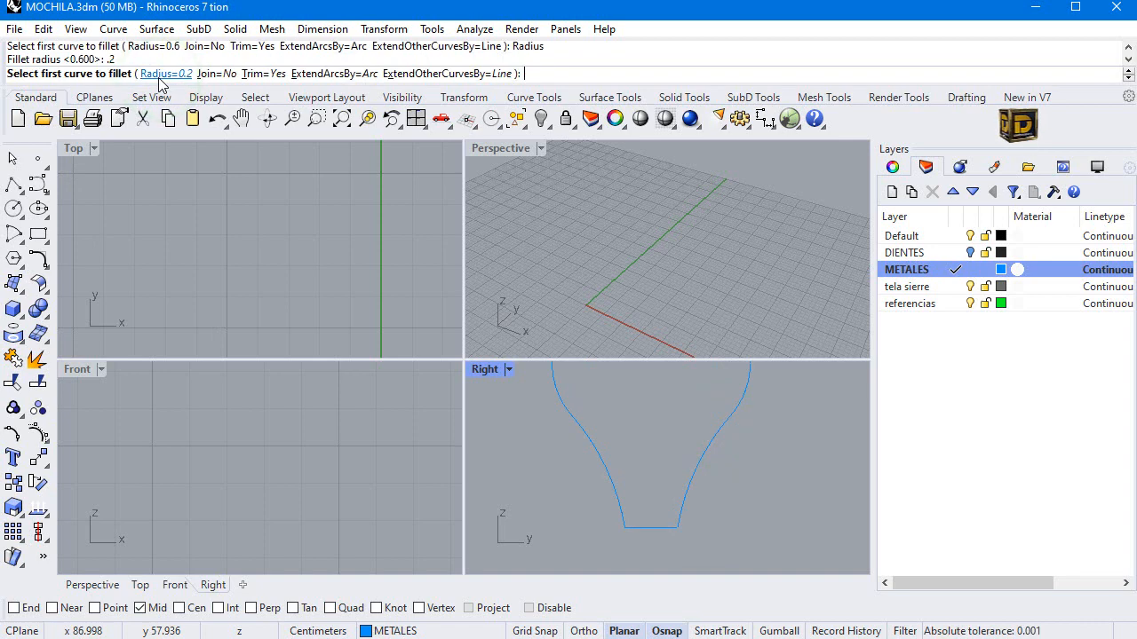
pyautogui.click(622, 522)
pyautogui.click(644, 527)
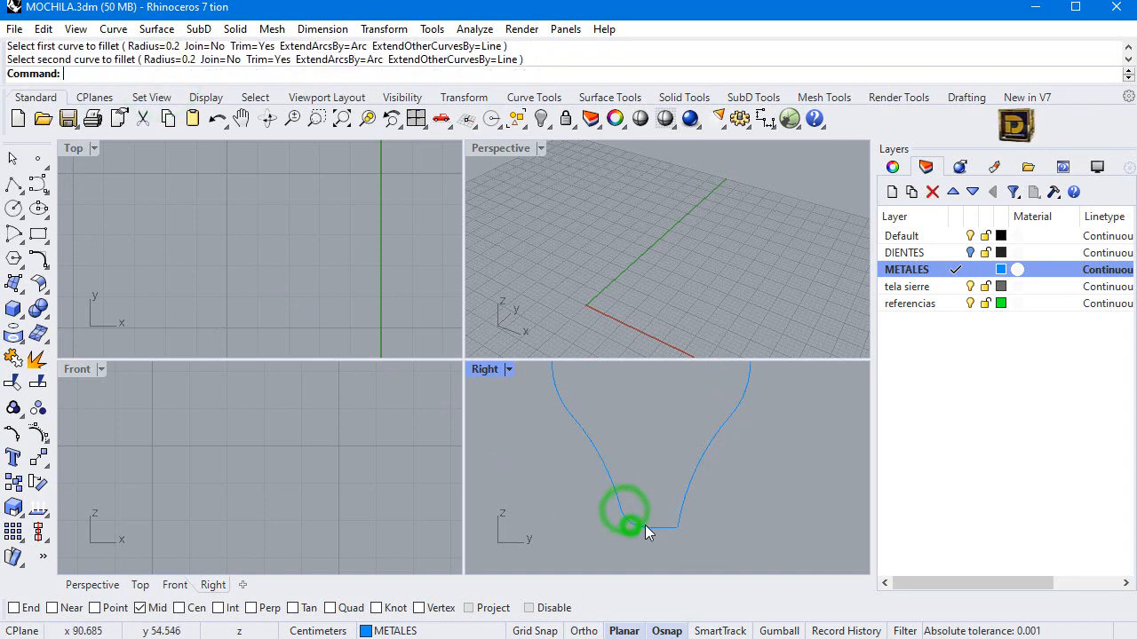
pyautogui.press('Return')
pyautogui.click(658, 530)
pyautogui.click(676, 522)
# Step: Join all the profile's lines and arcs into one closed curve
pyautogui.scroll(-5, 657, 524)
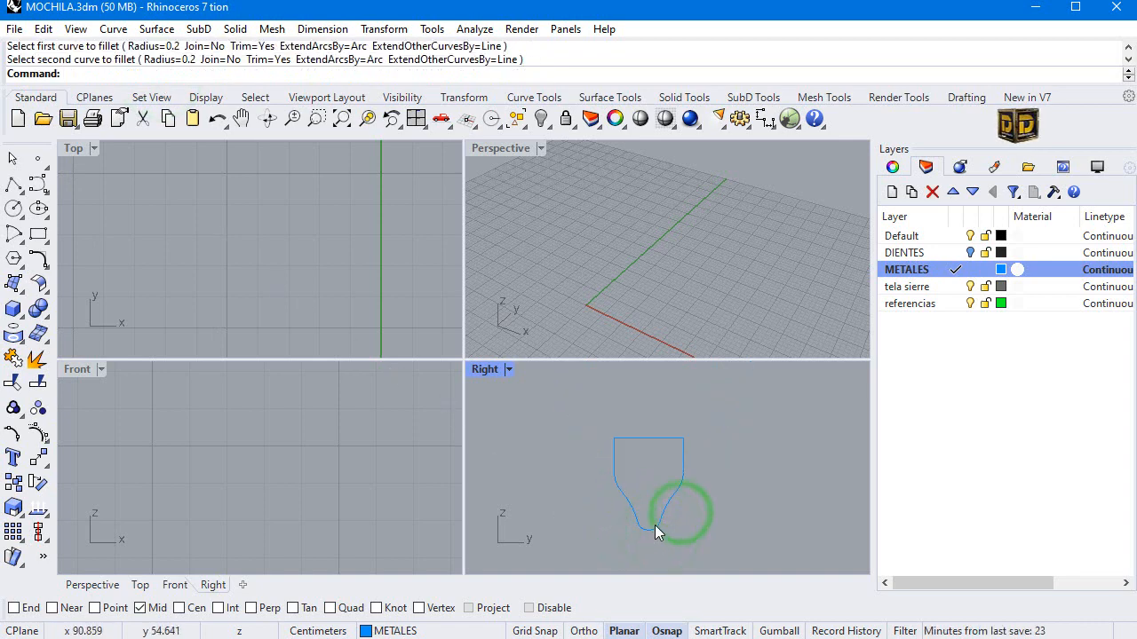
pyautogui.moveTo(591, 424); pyautogui.dragTo(724, 553)
pyautogui.click(12, 358)
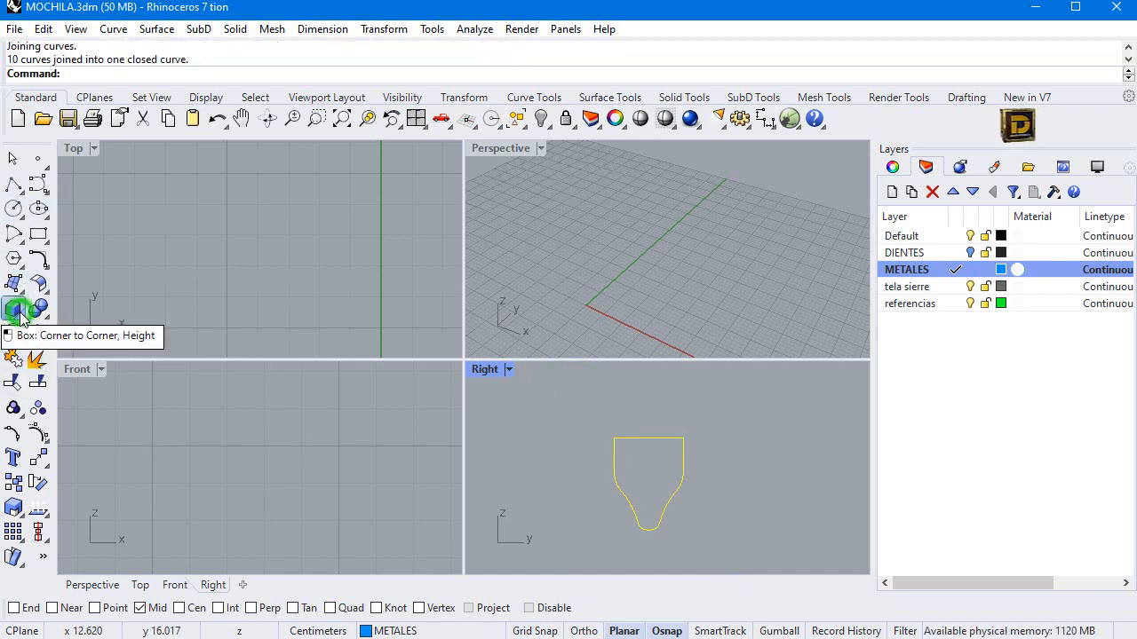
# Step: Extrude the closed profile 0.6 cm as a solid toward negative X in the Front view
pyautogui.click(15, 310)
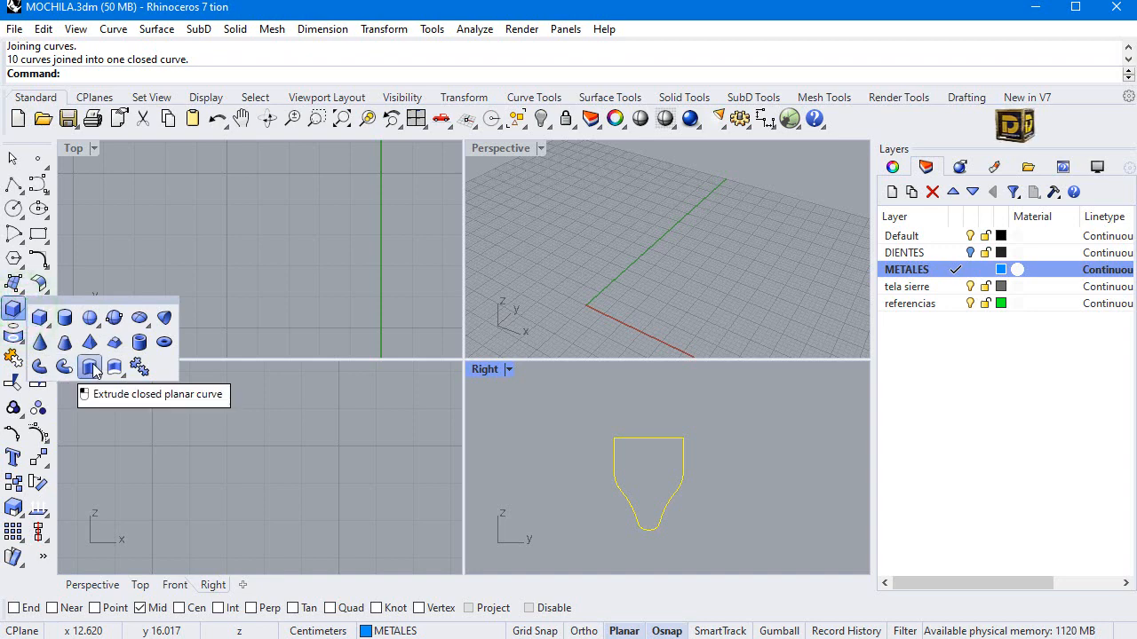
pyautogui.click(91, 368)
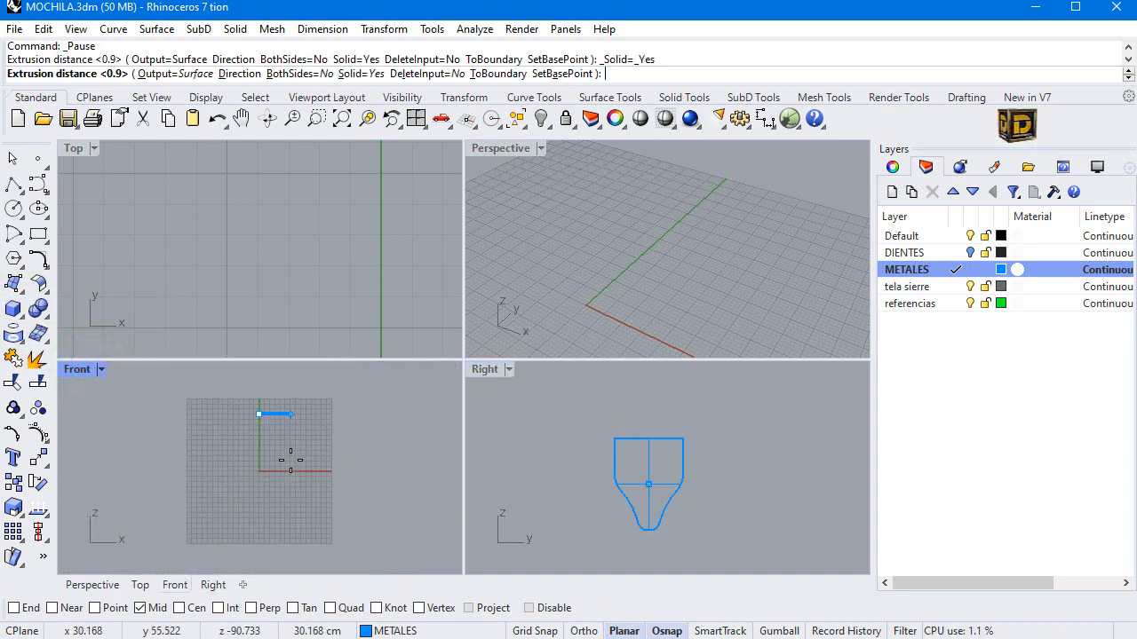
pyautogui.scroll(2, 246, 420)
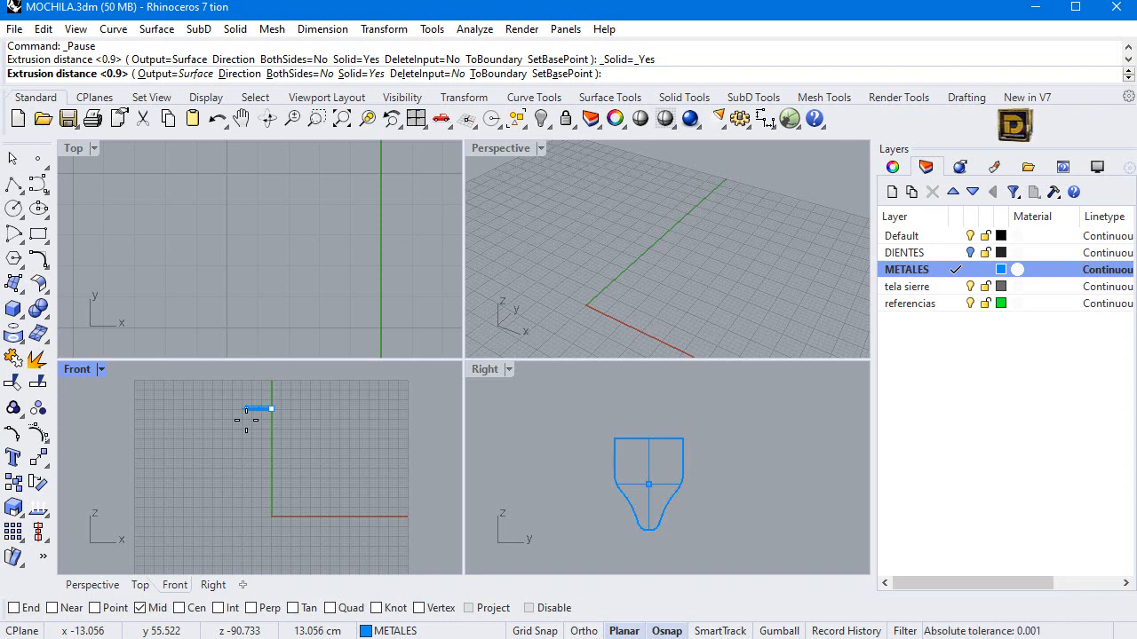
pyautogui.scroll(3, 266, 407)
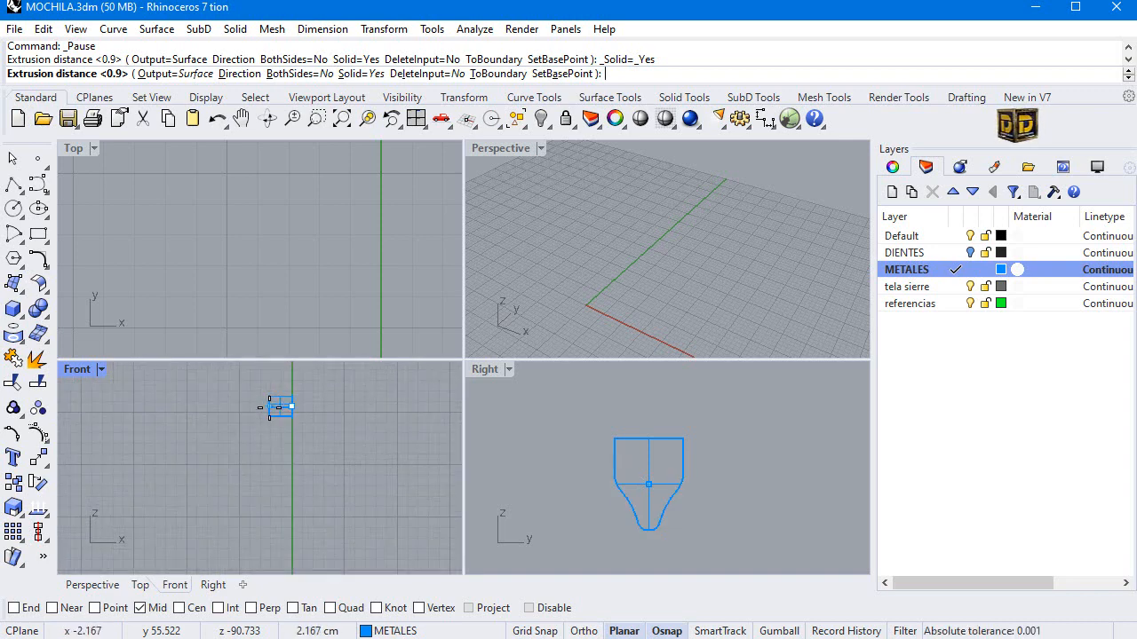
pyautogui.press('Return')
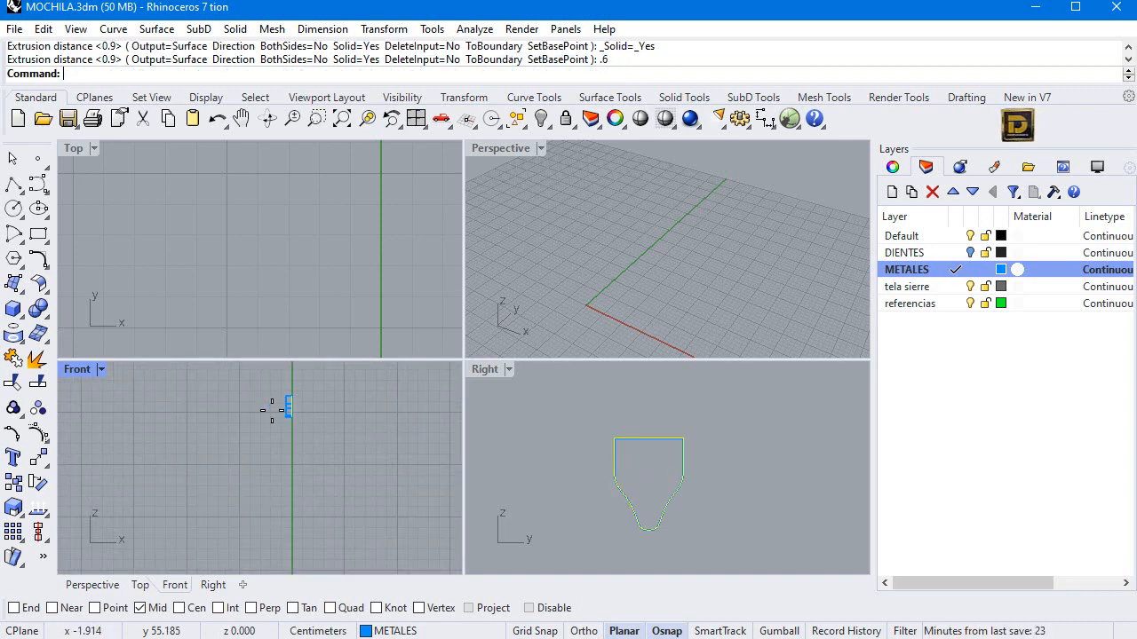
pyautogui.scroll(3, 298, 409)
pyautogui.click(305, 418)
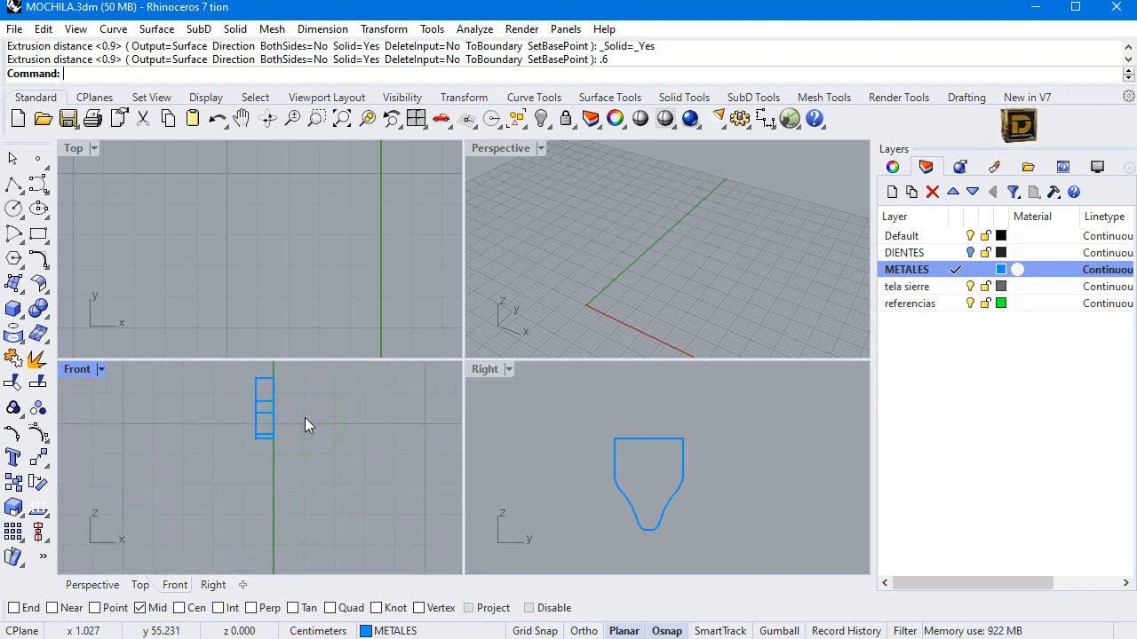
# Step: Draw a solid box in the Front view from about (-0.49, 54.18) to (-0.11, 55.71), extending its height through the extruded solid
pyautogui.click(14, 308)
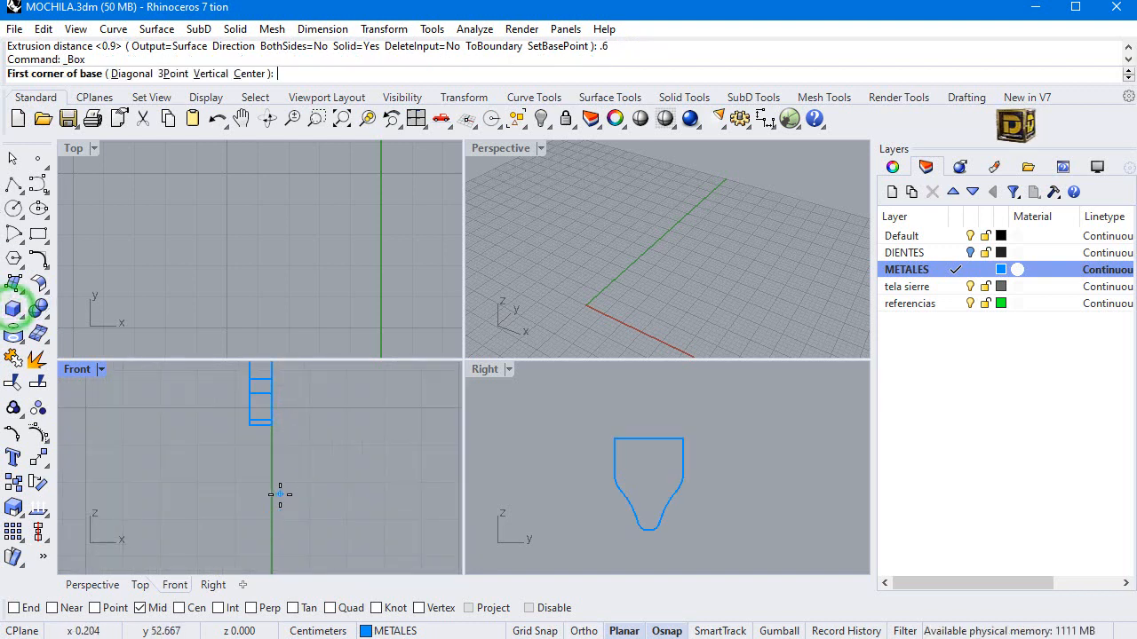
pyautogui.scroll(2, 271, 471)
pyautogui.scroll(-5, 232, 464)
pyautogui.scroll(5, 244, 466)
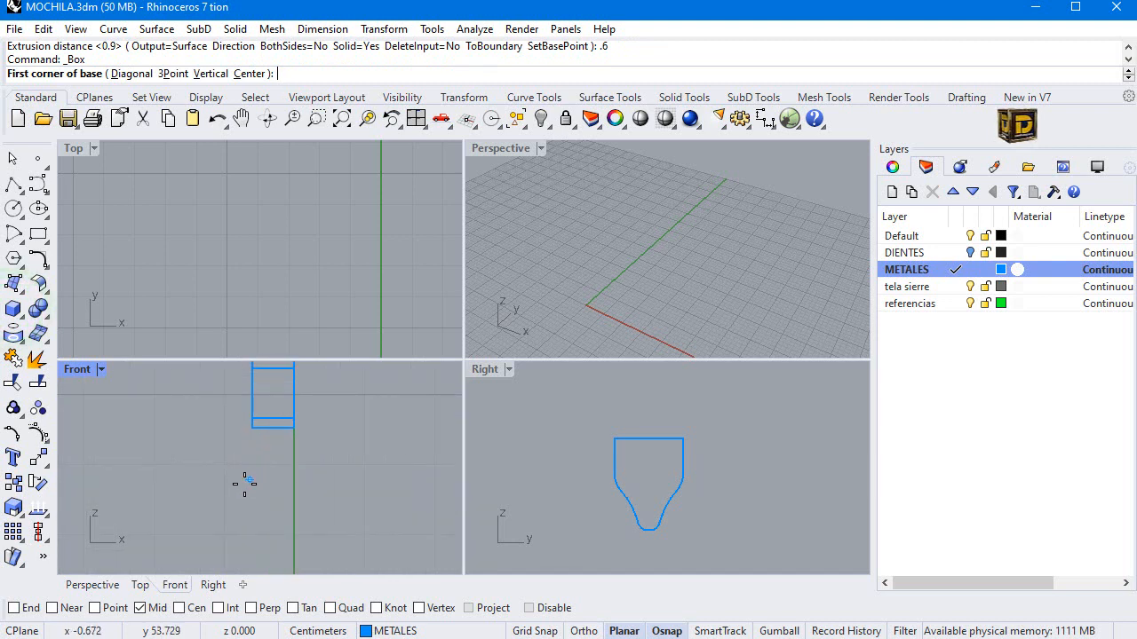
pyautogui.doubleClick(76, 369)
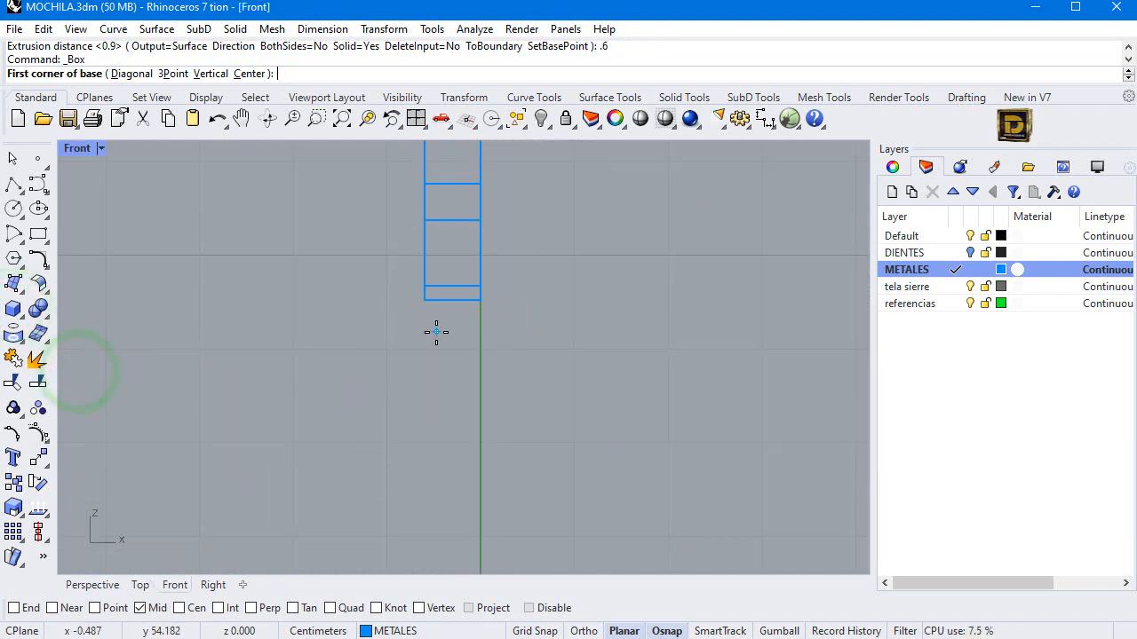
pyautogui.click(436, 332)
pyautogui.scroll(4, 464, 190)
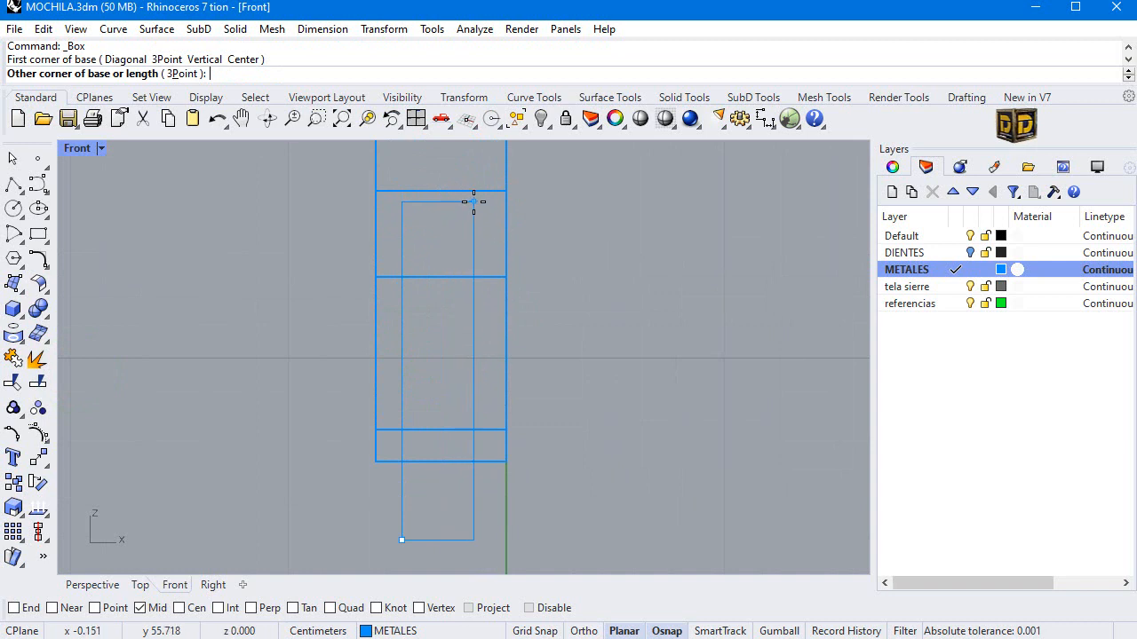
pyautogui.click(482, 201)
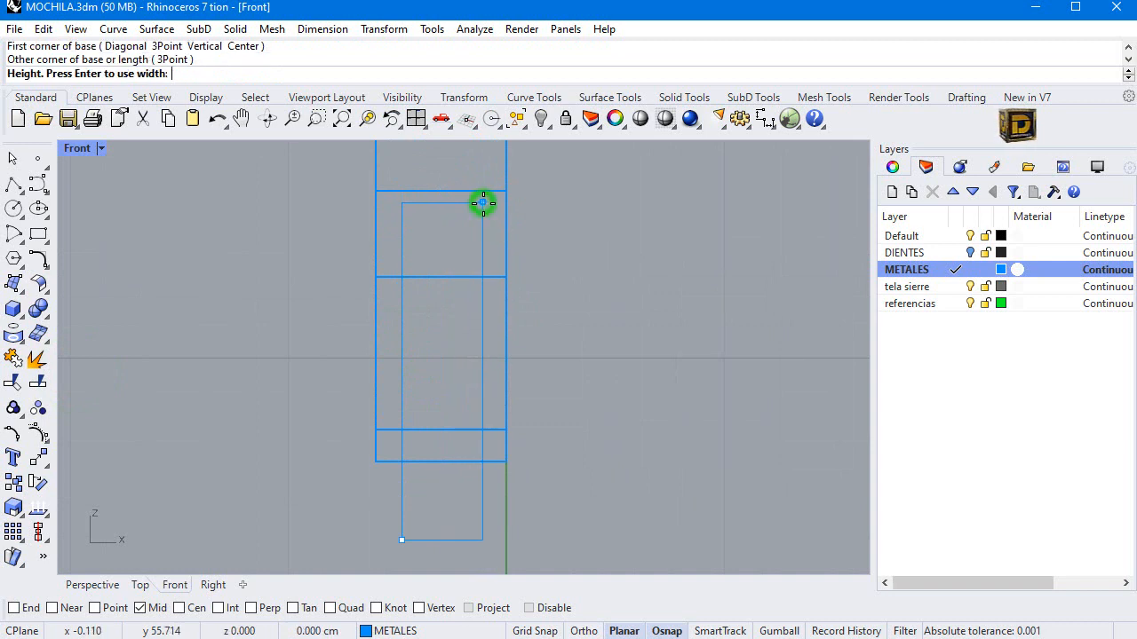
pyautogui.doubleClick(76, 148)
pyautogui.click(781, 436)
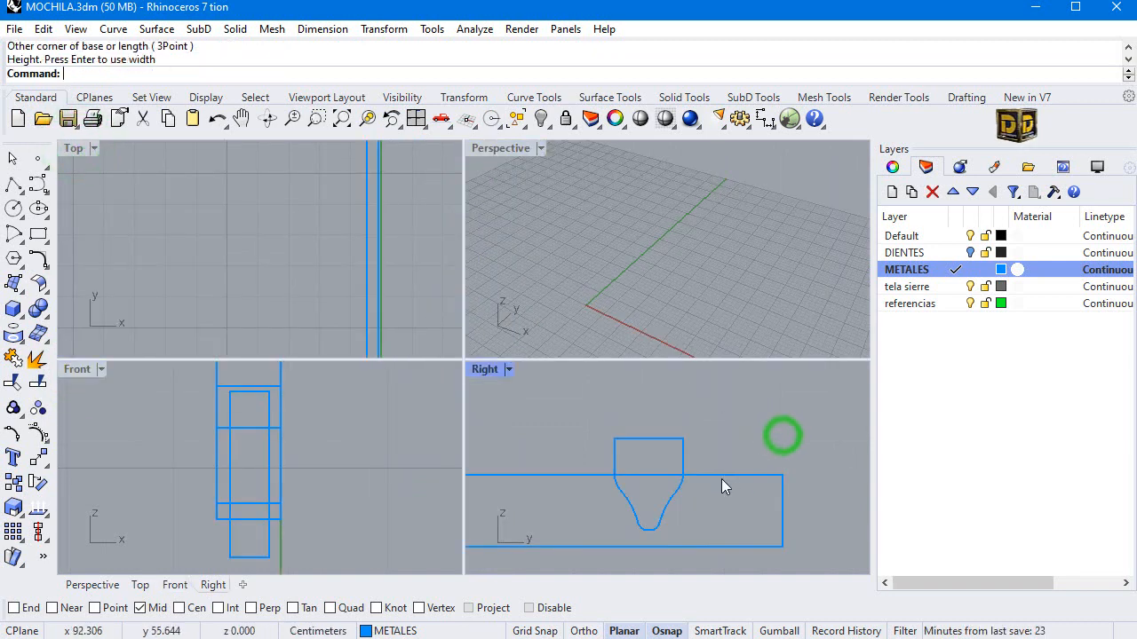
# Step: Move the box slightly downward in the Right view so that less of it overlaps the upper part of the extruded solid
pyautogui.click(694, 470)
pyautogui.moveTo(694, 470); pyautogui.dragTo(702, 485)
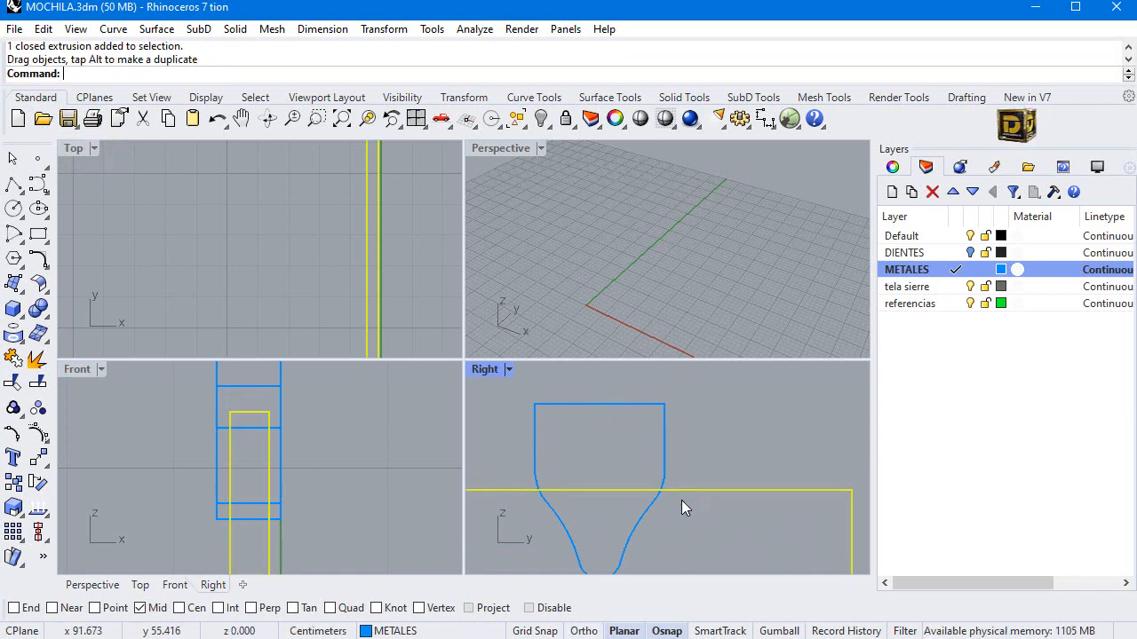
pyautogui.scroll(-4, 616, 455)
pyautogui.scroll(-1, 617, 454)
pyautogui.click(528, 430)
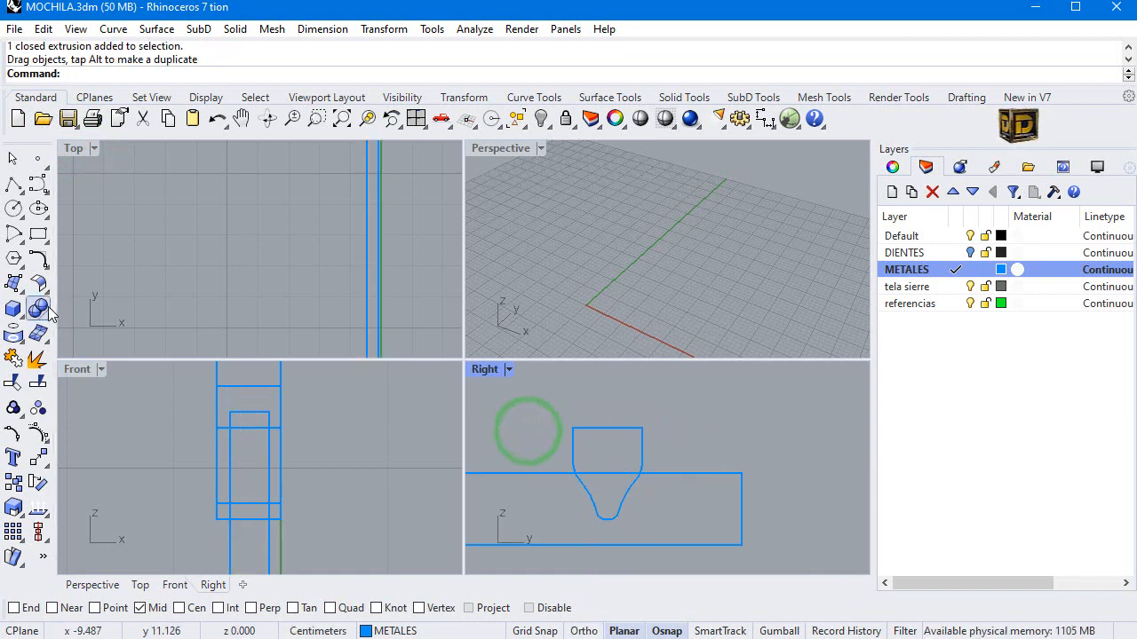
# Step: Subtract the box from the extruded solid with Boolean Difference and delete the box
pyautogui.click(42, 307)
pyautogui.click(89, 317)
pyautogui.click(638, 455)
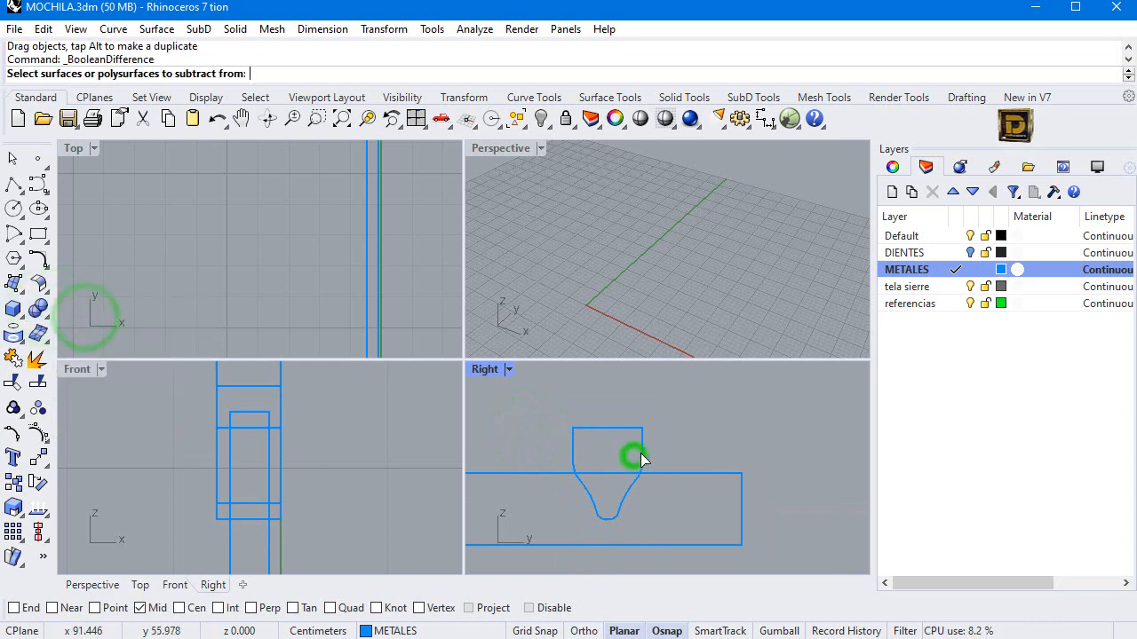
pyautogui.rightClick(653, 451)
pyautogui.click(657, 473)
pyautogui.rightClick(660, 472)
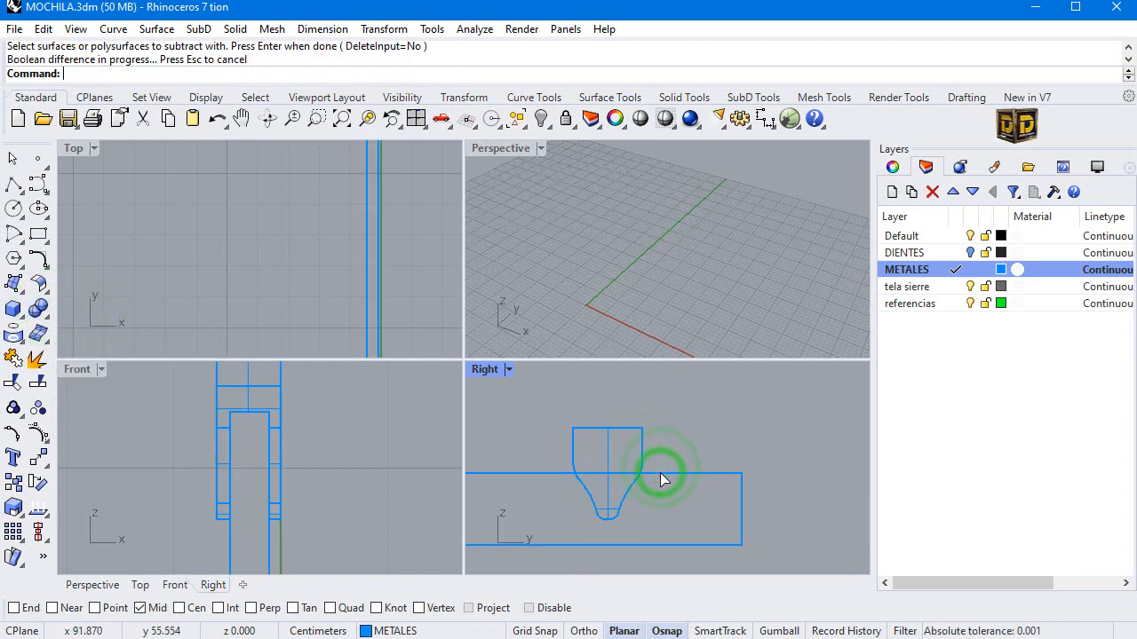
pyautogui.click(732, 525)
pyautogui.press('Delete')
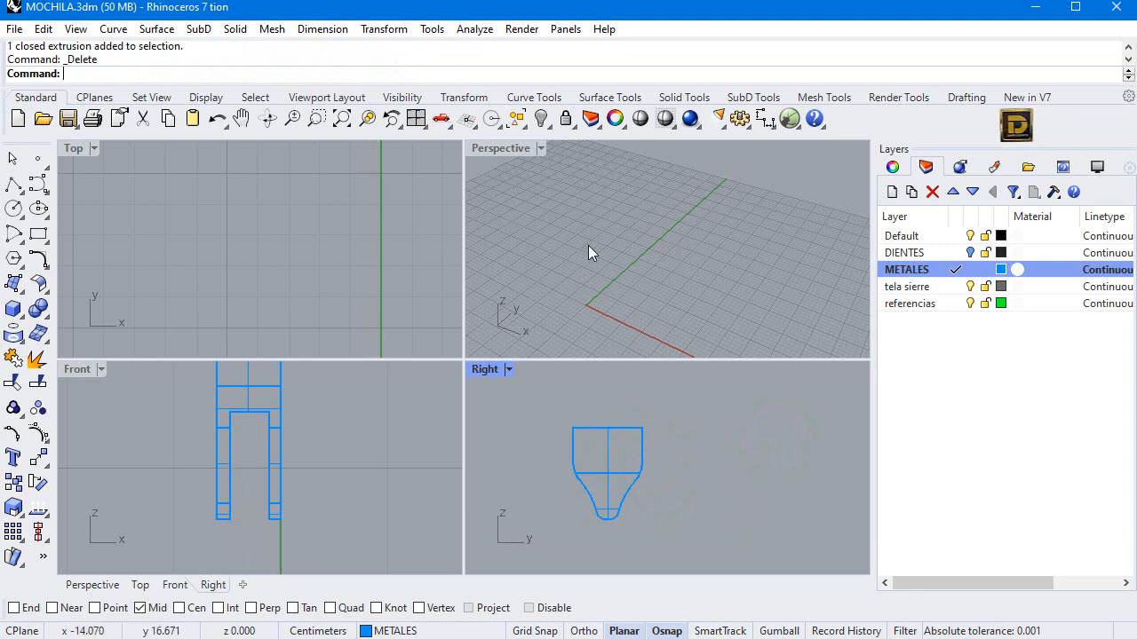
# Step: With object snaps disabled, draw an open degree-3 curve in the Front view from the far leg outward, up and back to the solid's upper part
pyautogui.scroll(-3, 590, 253)
pyautogui.scroll(-2, 593, 253)
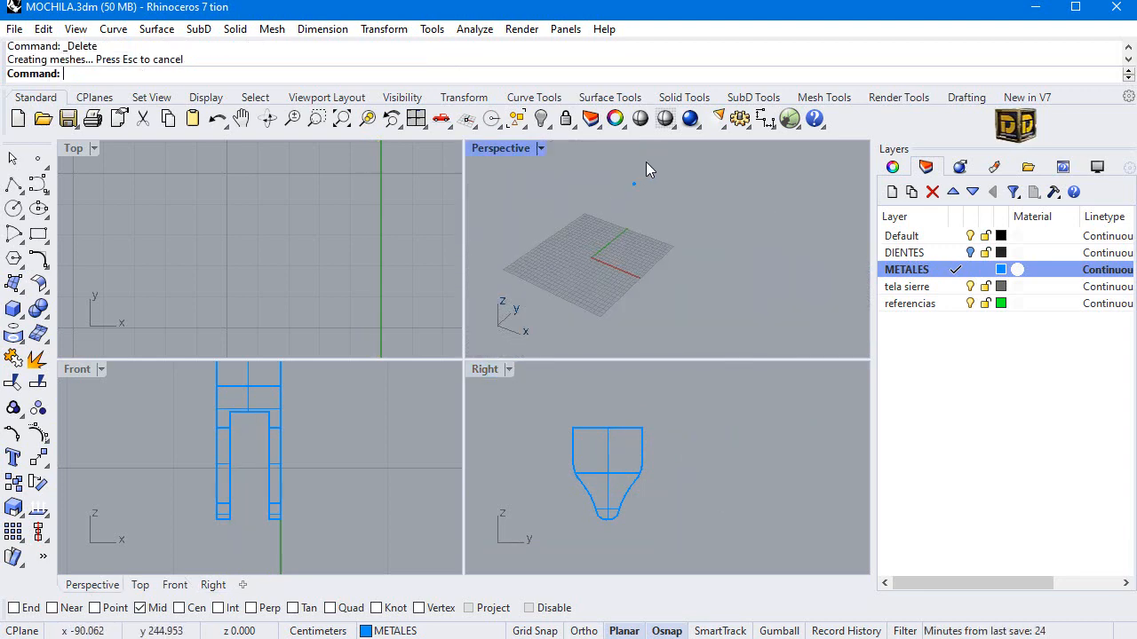
pyautogui.rightClick(340, 122)
pyautogui.moveTo(639, 267); pyautogui.dragTo(619, 207, button='right')
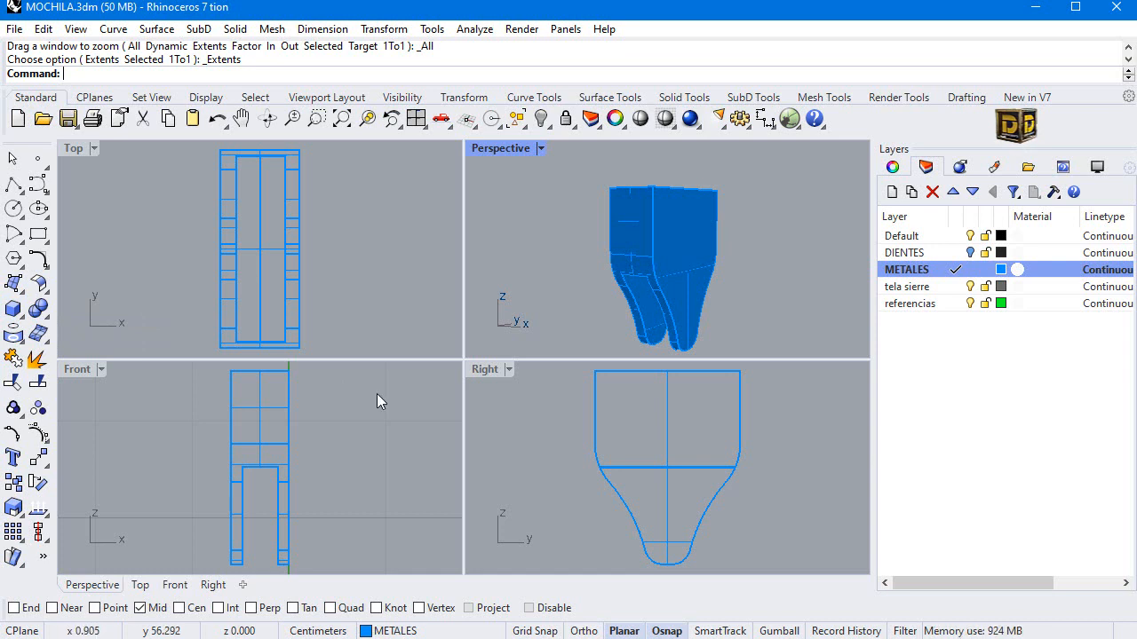
pyautogui.click(36, 180)
pyautogui.scroll(-5, 313, 469)
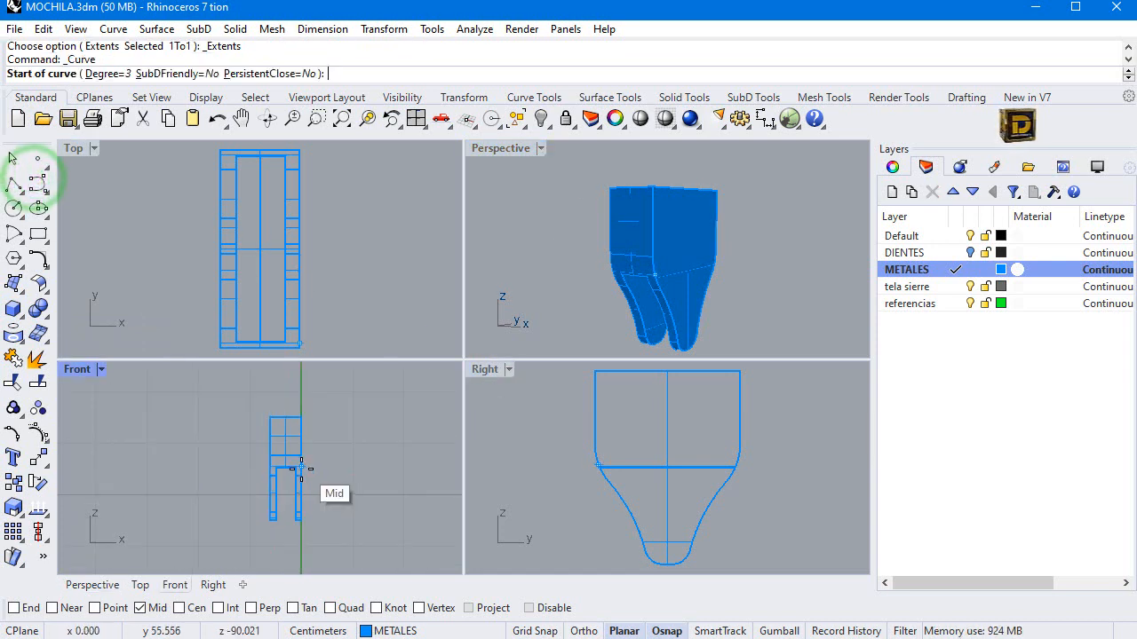
pyautogui.scroll(5, 287, 512)
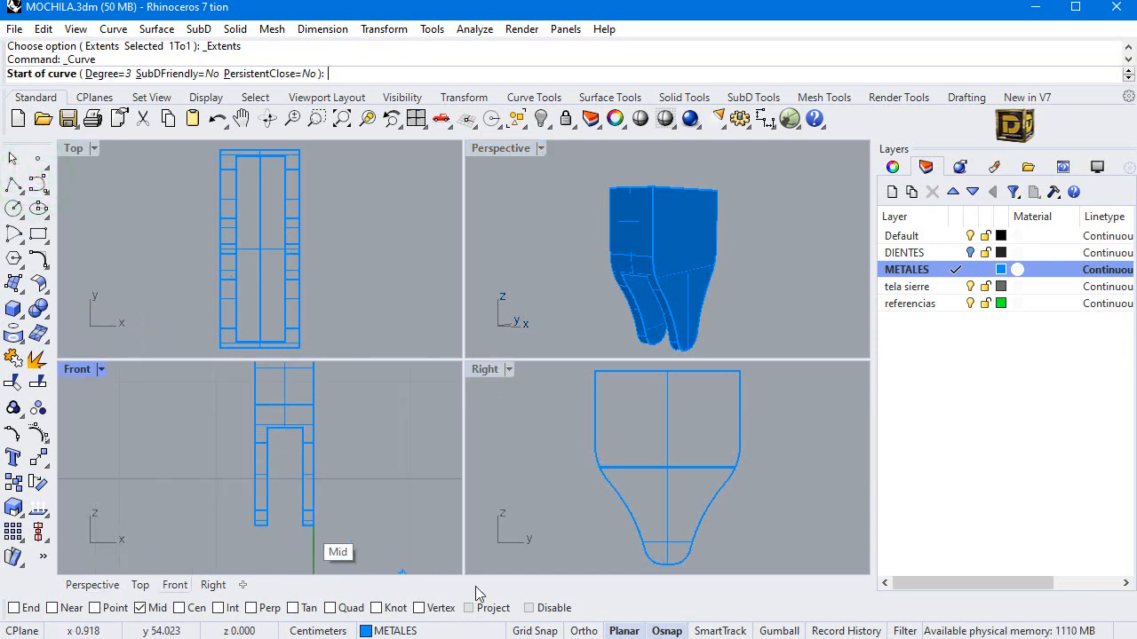
pyautogui.click(547, 608)
pyautogui.click(261, 512)
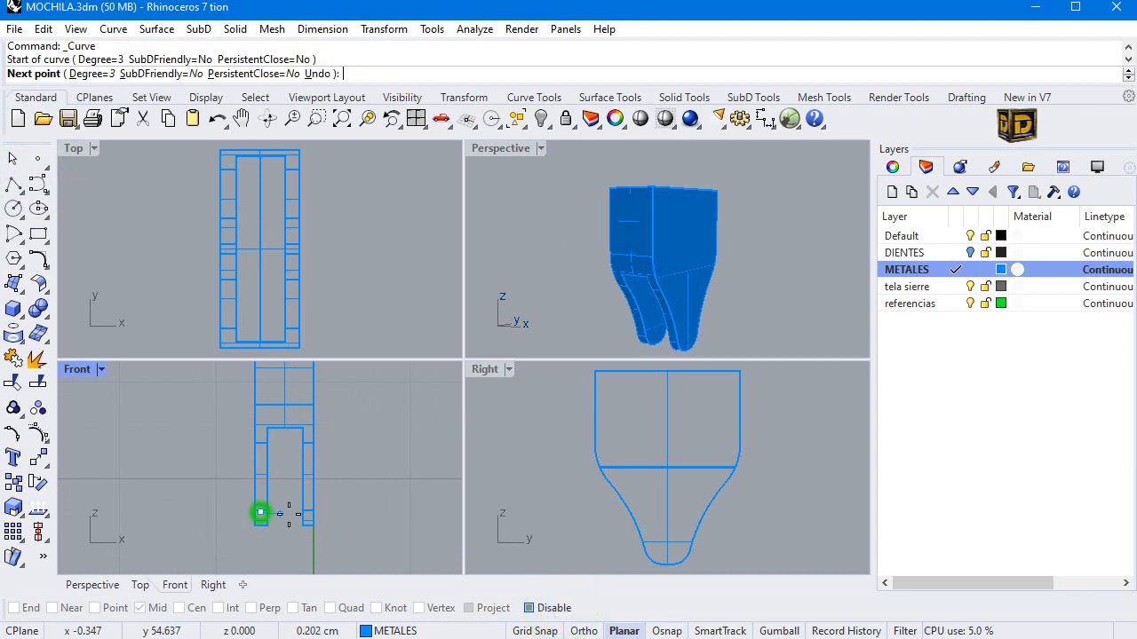
pyautogui.click(315, 512)
pyautogui.click(332, 510)
pyautogui.click(362, 510)
pyautogui.click(370, 496)
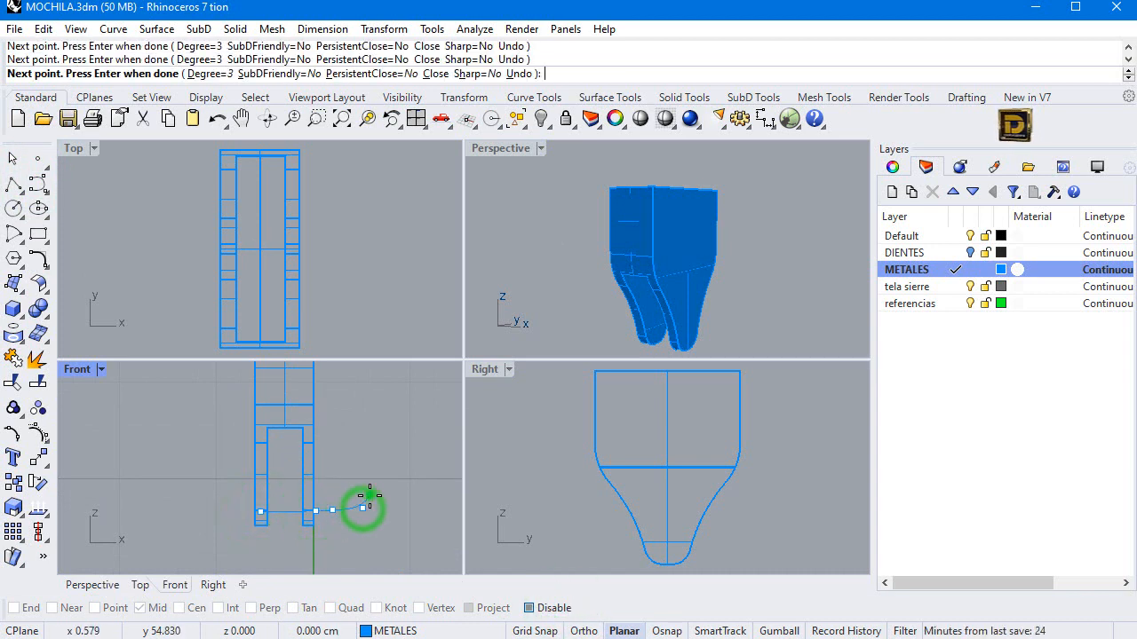
pyautogui.scroll(-9, 370, 459)
pyautogui.scroll(3, 368, 441)
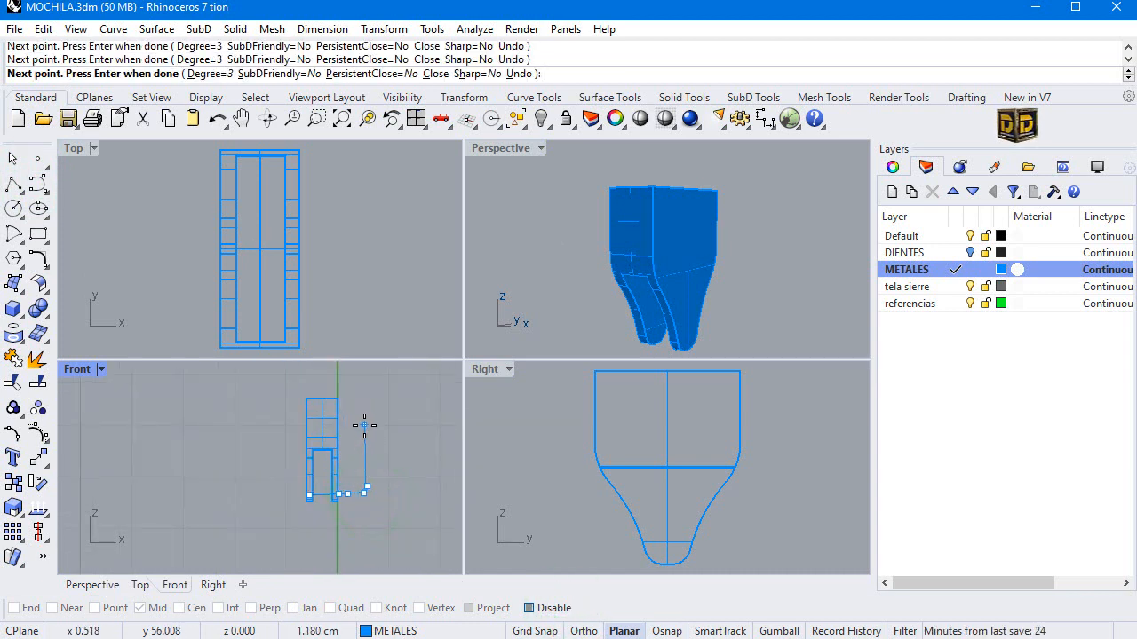
pyautogui.click(365, 425)
pyautogui.click(364, 417)
pyautogui.click(345, 415)
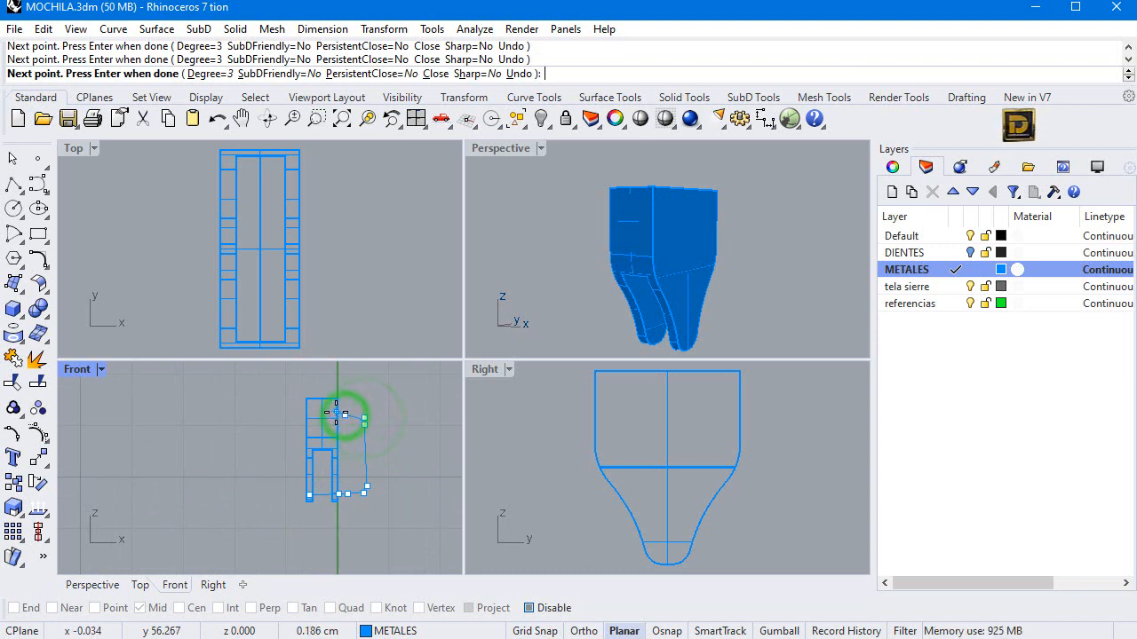
pyautogui.press('Return')
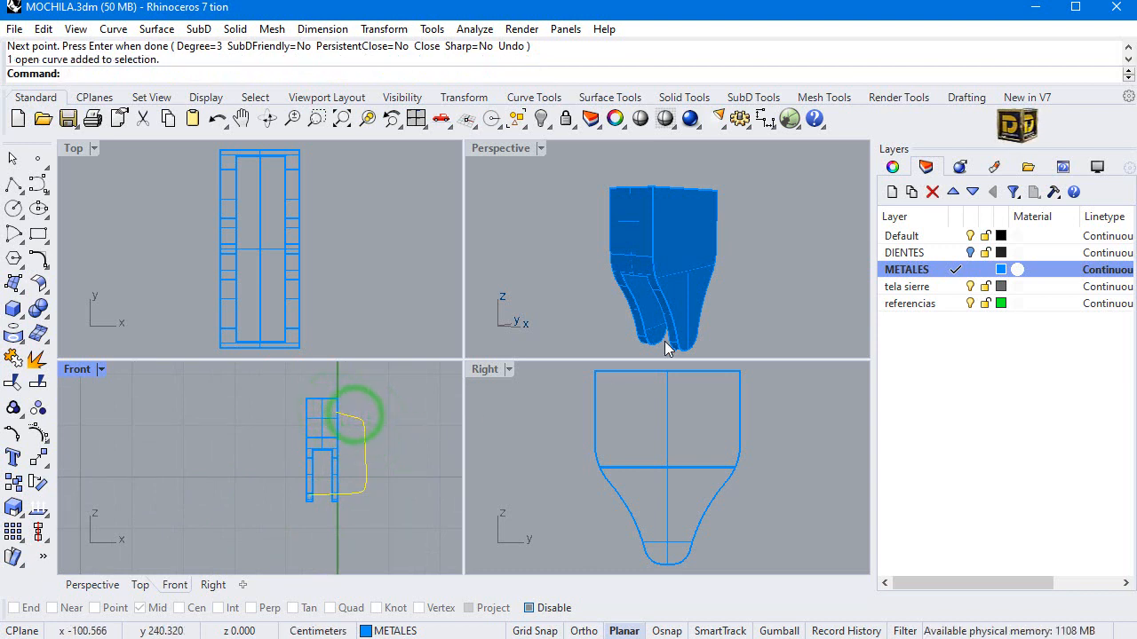
# Step: Move the open curve along Y in the Right view to the slotted solid's vertical centre line
pyautogui.scroll(-10, 684, 452)
pyautogui.scroll(-4, 682, 451)
pyautogui.scroll(-9, 612, 445)
pyautogui.scroll(-9, 612, 444)
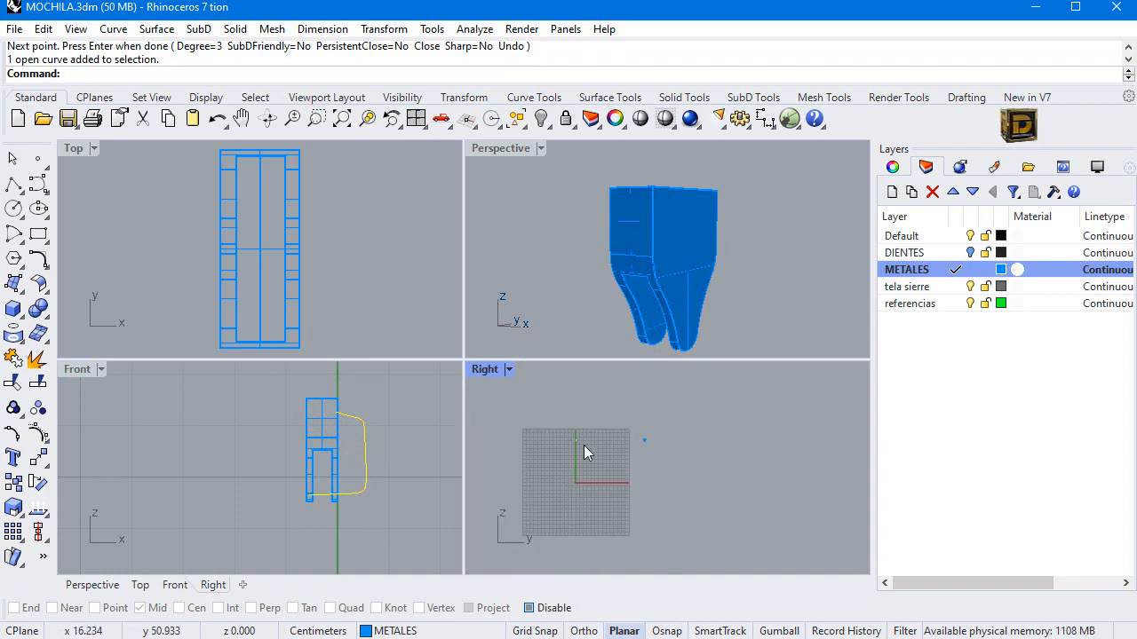
pyautogui.scroll(8, 581, 441)
pyautogui.moveTo(580, 433); pyautogui.dragTo(715, 433)
pyautogui.scroll(18, 720, 436)
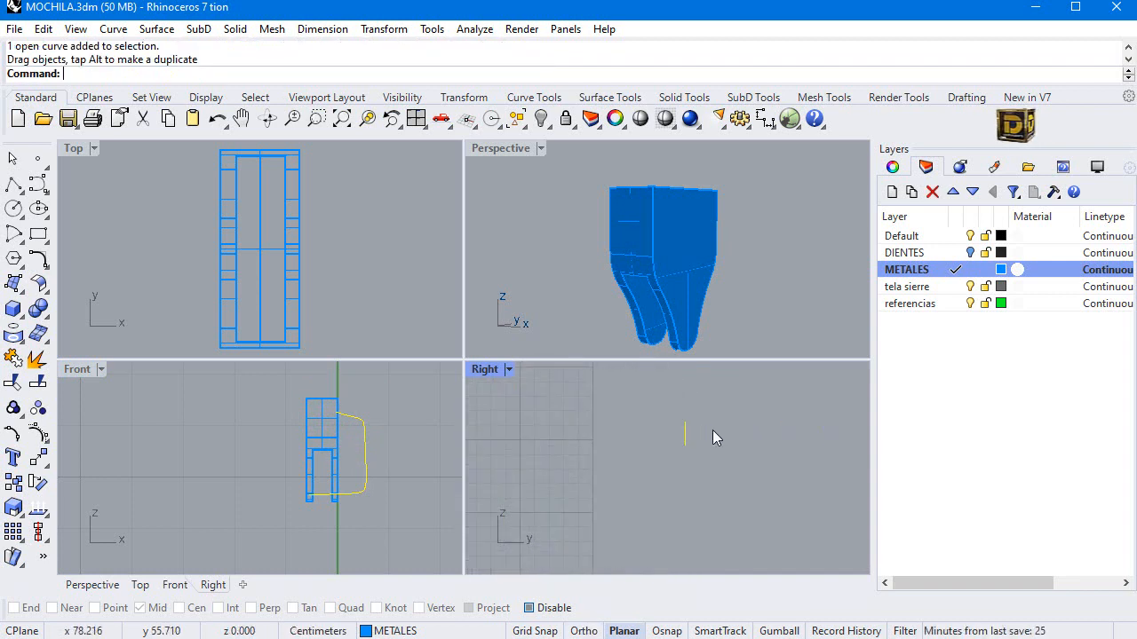
pyautogui.moveTo(726, 419); pyautogui.dragTo(620, 435, button='right')
pyautogui.keyDown('shift'); pyautogui.moveTo(577, 444); pyautogui.dragTo(787, 435); pyautogui.keyUp('shift')
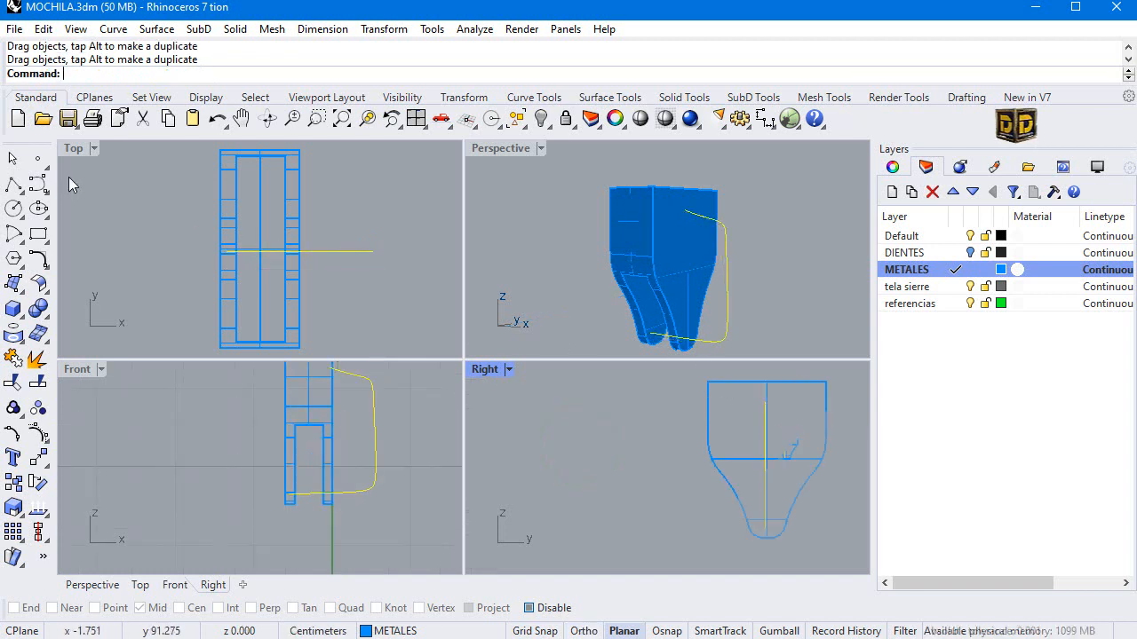
# Step: With only the End snap active, draw a horizontal line centred on the curve's upper end, reaching about 0.2 cm to each side
pyautogui.click(19, 186)
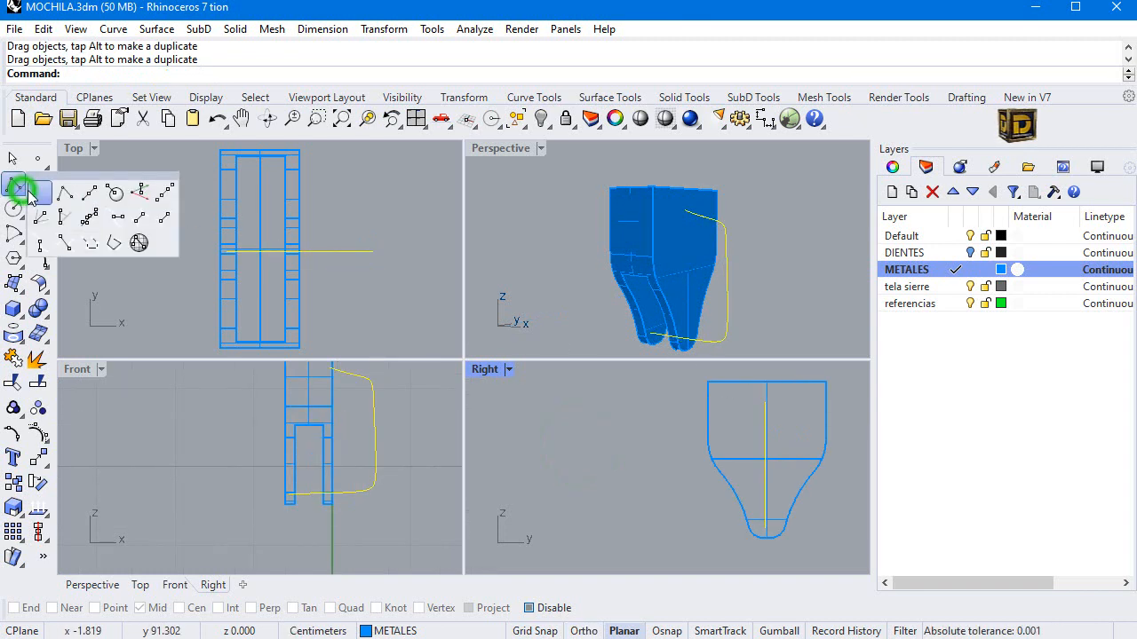
pyautogui.click(87, 193)
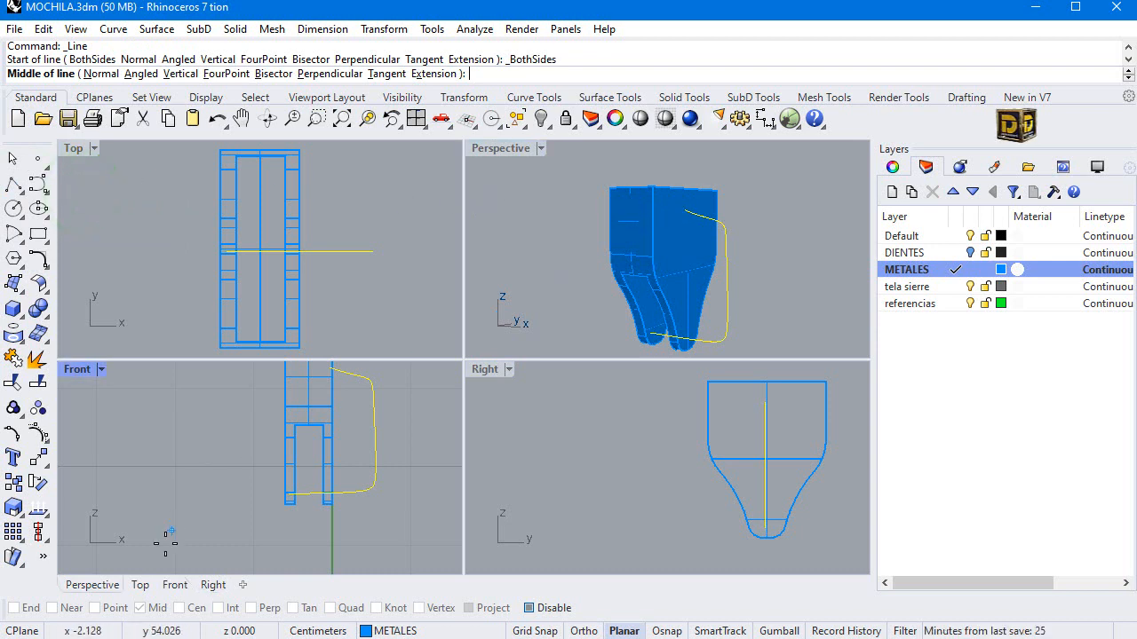
pyautogui.click(530, 607)
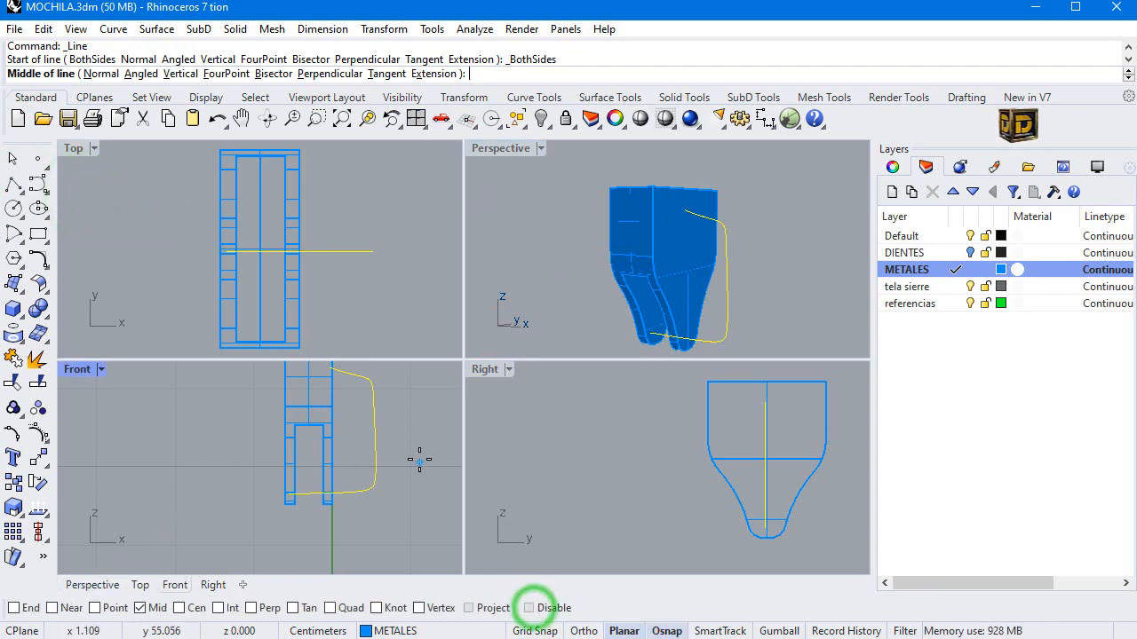
pyautogui.rightClick(14, 609)
pyautogui.click(687, 209)
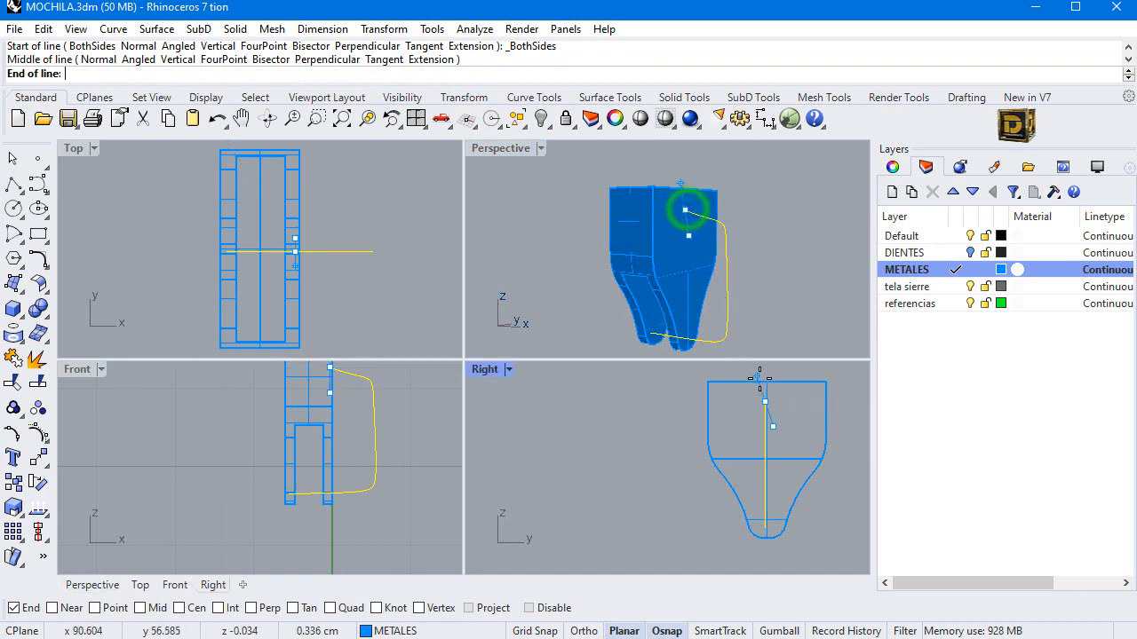
pyautogui.scroll(2, 773, 402)
pyautogui.press('shift')
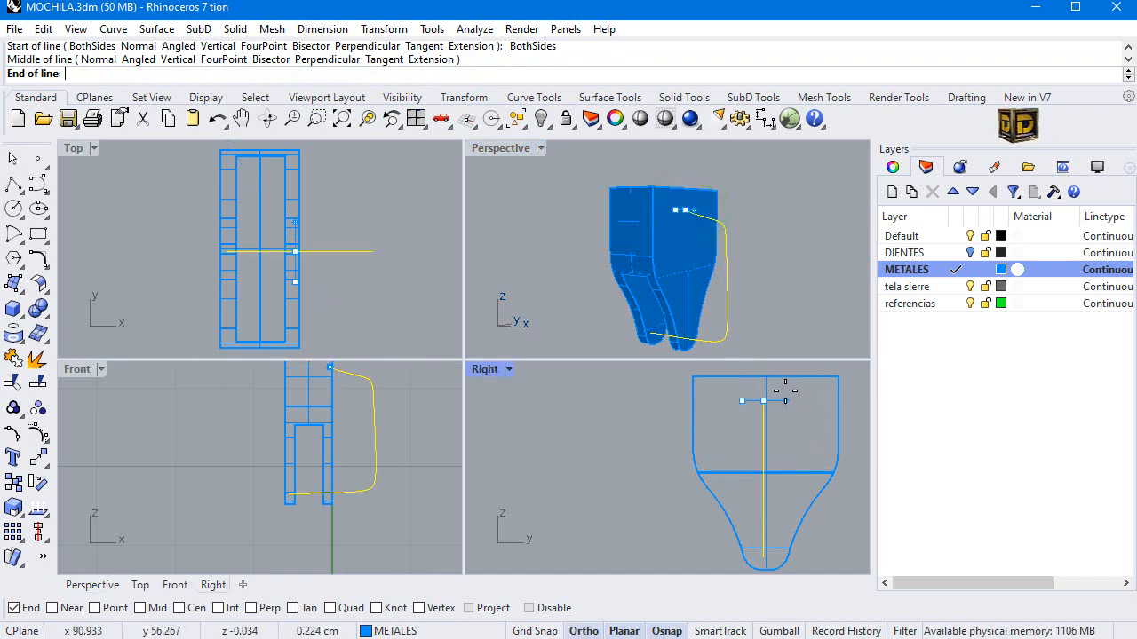
pyautogui.click(782, 395)
pyautogui.click(779, 413)
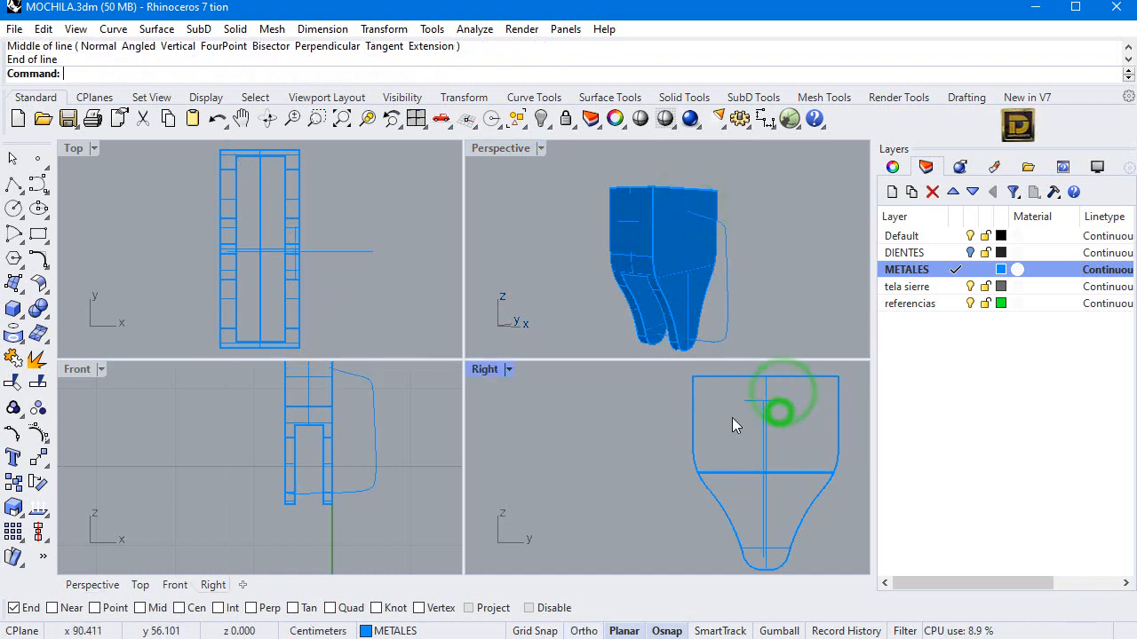
# Step: Sweep the short line along the open curve with one rail, using the Freeform frame style and unchanged cross sections
pyautogui.click(16, 284)
pyautogui.click(61, 357)
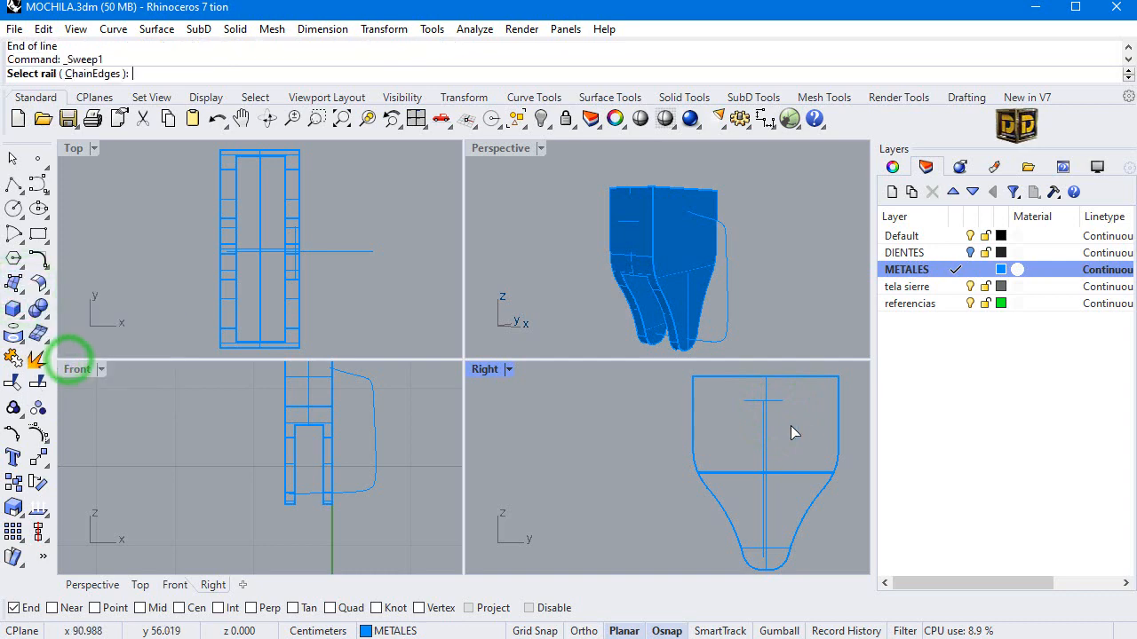
pyautogui.click(761, 428)
pyautogui.click(751, 400)
pyautogui.press('Return')
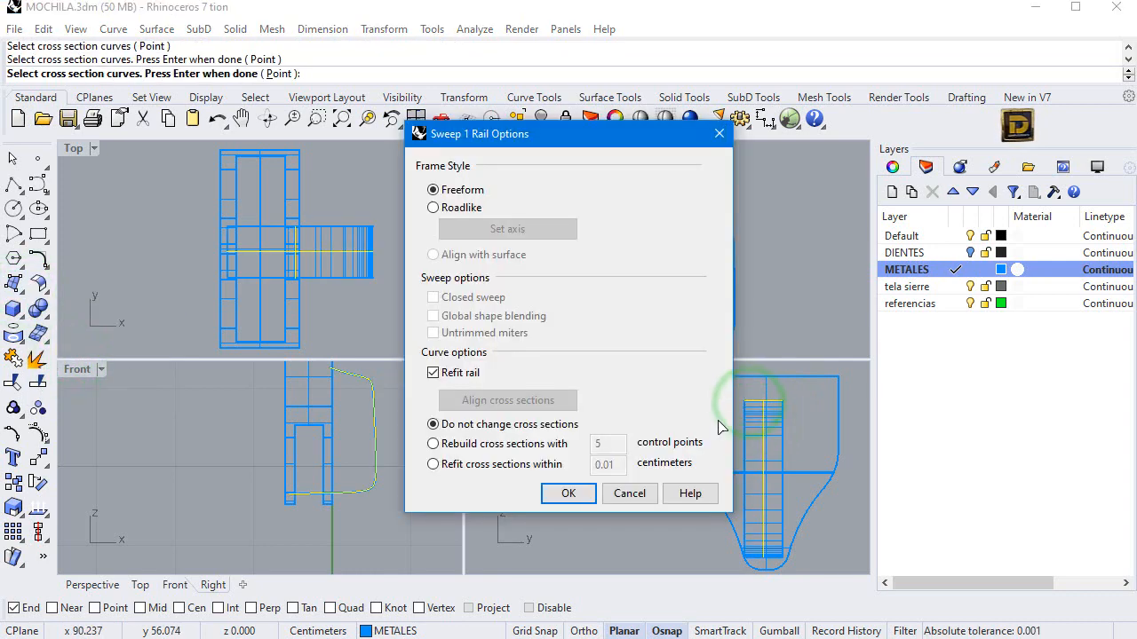
pyautogui.click(579, 490)
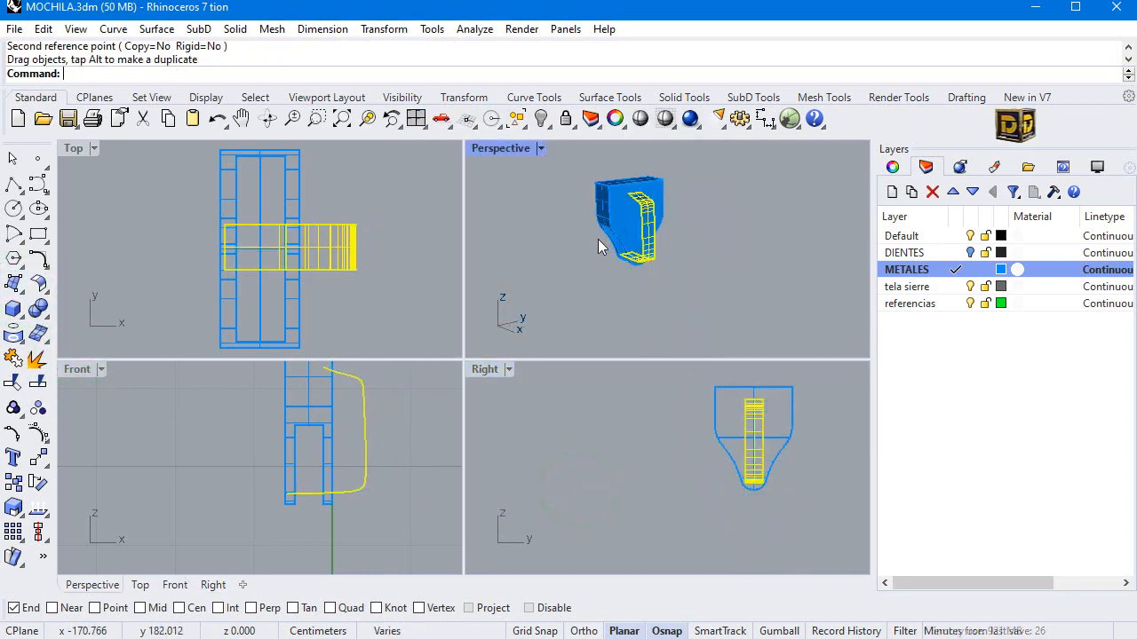
pyautogui.click(552, 227)
# Step: Offset the swept strip surface 0.1 cm inward as a solid, flipping its direction and keeping round corners and deletion of the input
pyautogui.moveTo(640, 215); pyautogui.dragTo(696, 259, button='right')
pyautogui.click(37, 282)
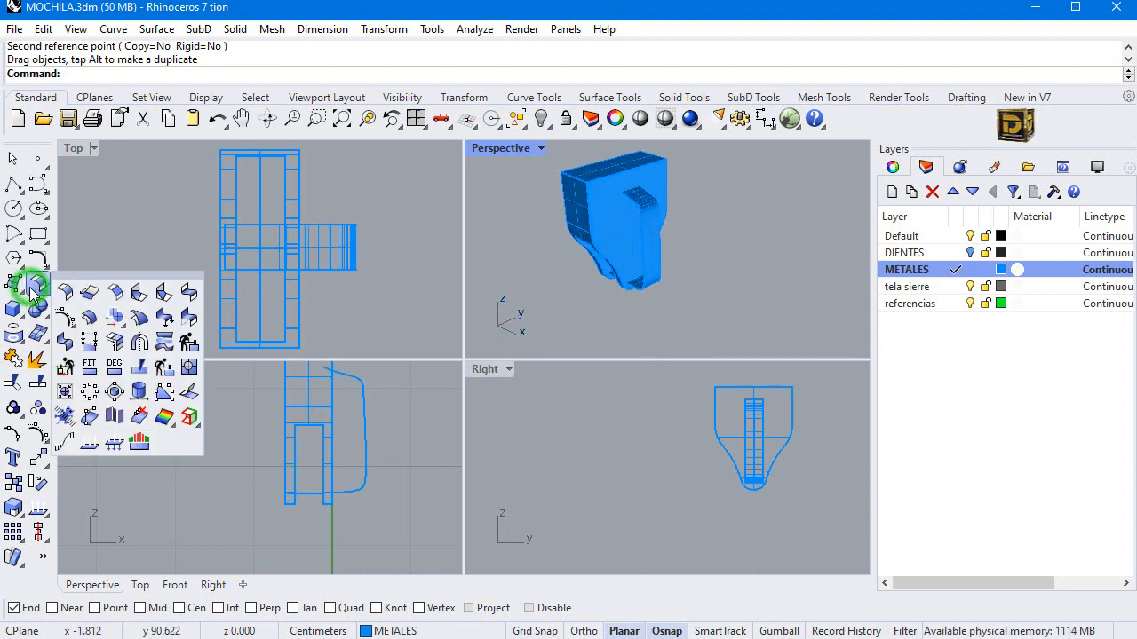
pyautogui.click(88, 318)
pyautogui.click(641, 219)
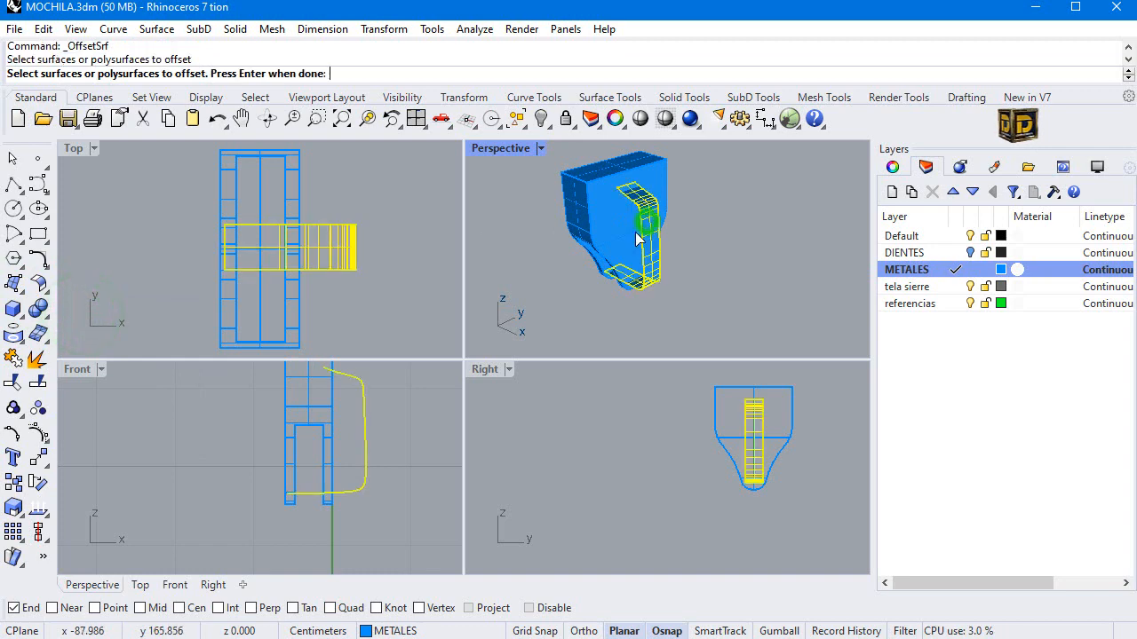
pyautogui.press('Return')
pyautogui.click(783, 73)
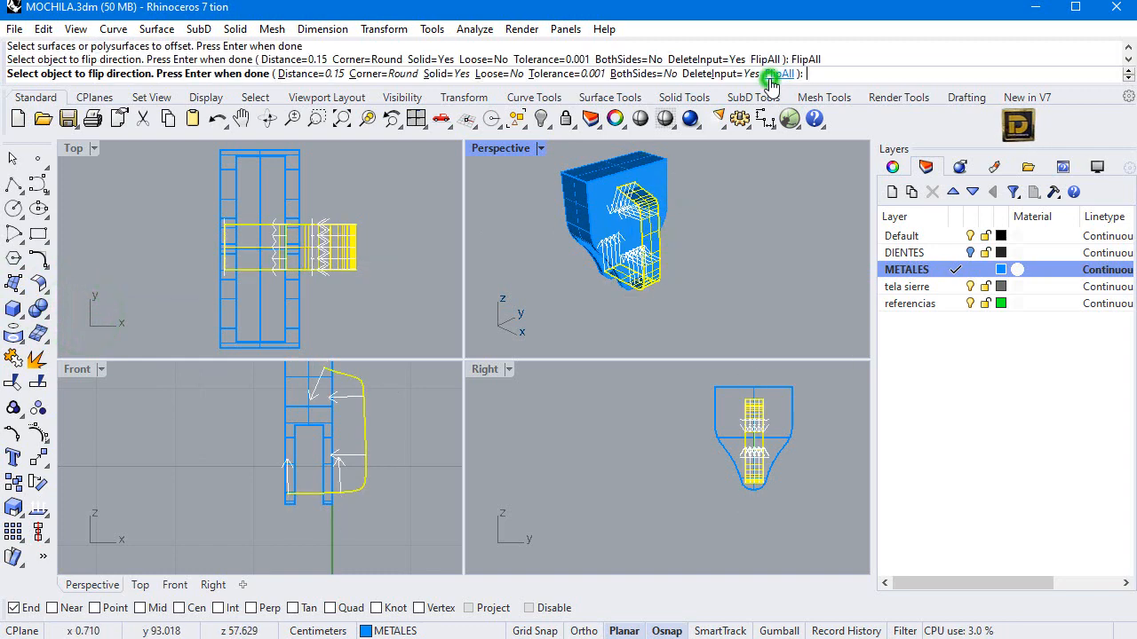
pyautogui.click(297, 75)
pyautogui.write('.1')
pyautogui.press('Return')
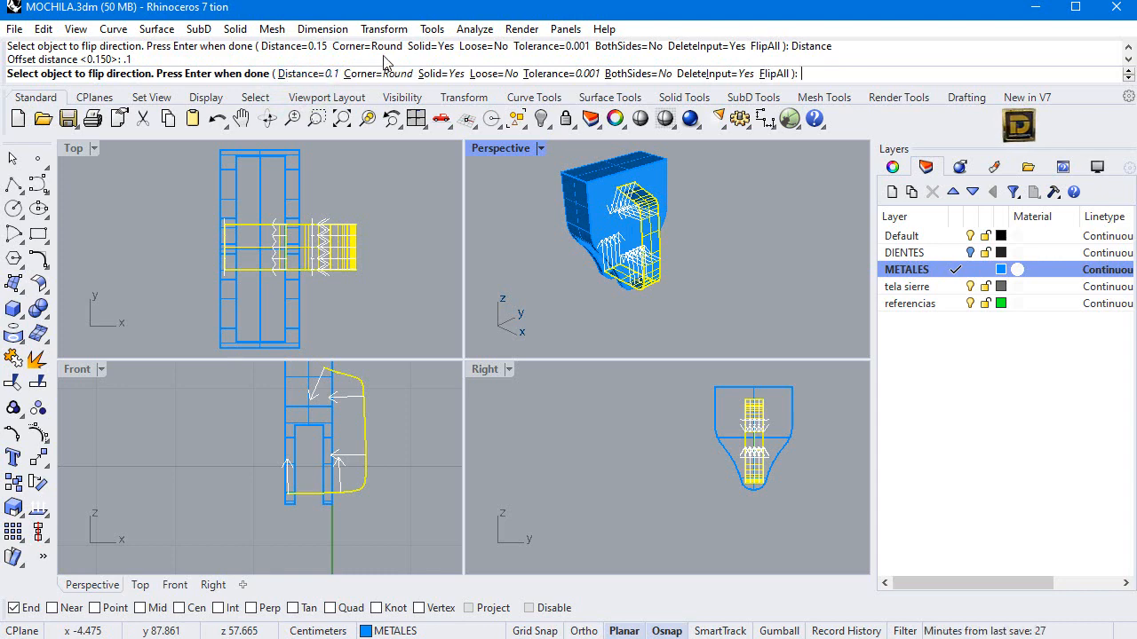
pyautogui.press('Return')
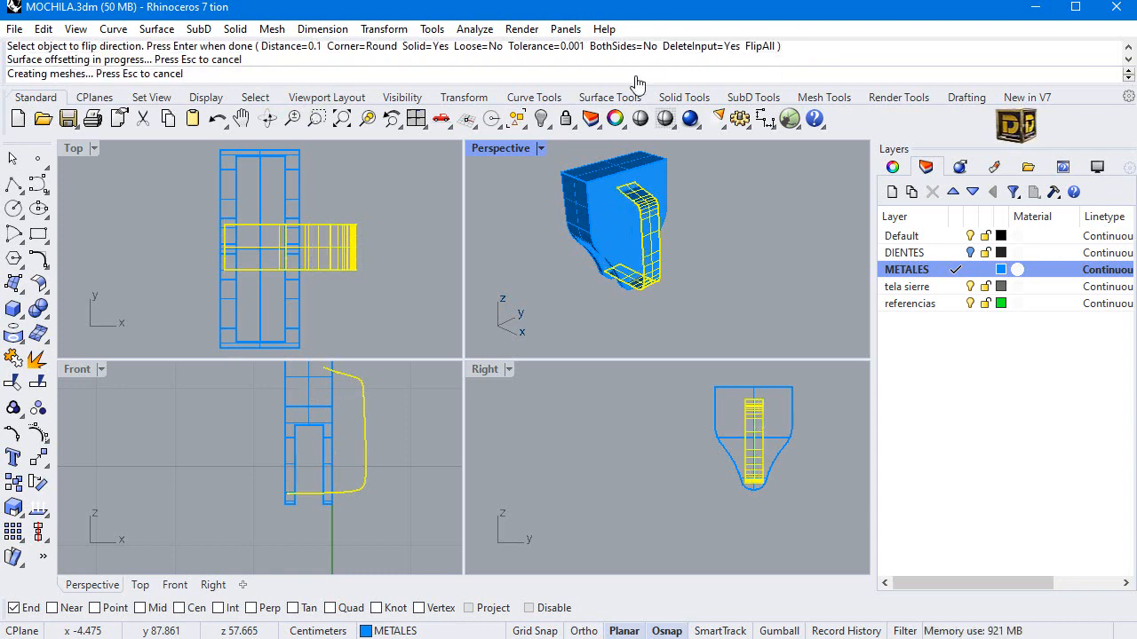
# Step: Boolean-union the slotted body and the thickened strip into one solid
pyautogui.click(753, 190)
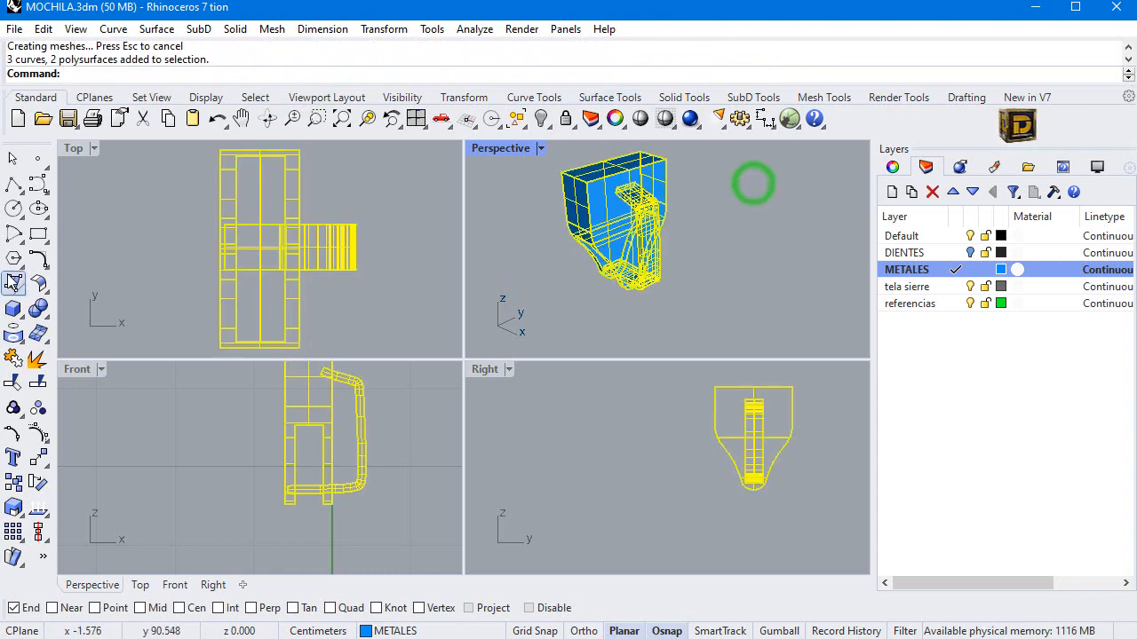
pyautogui.click(38, 308)
pyautogui.click(640, 199)
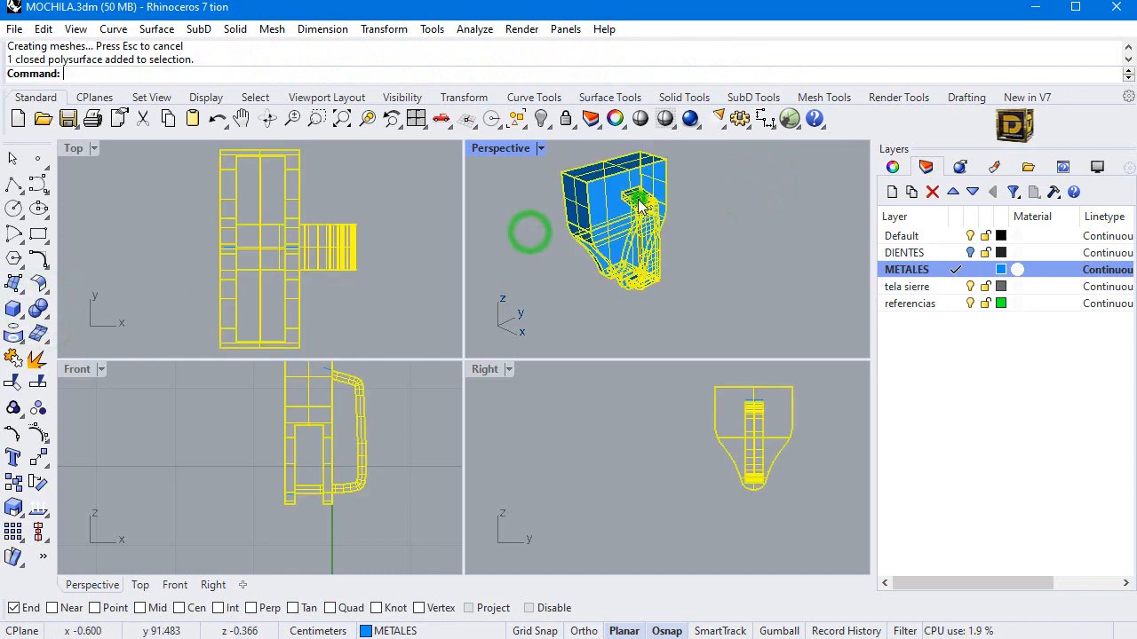
pyautogui.click(534, 263)
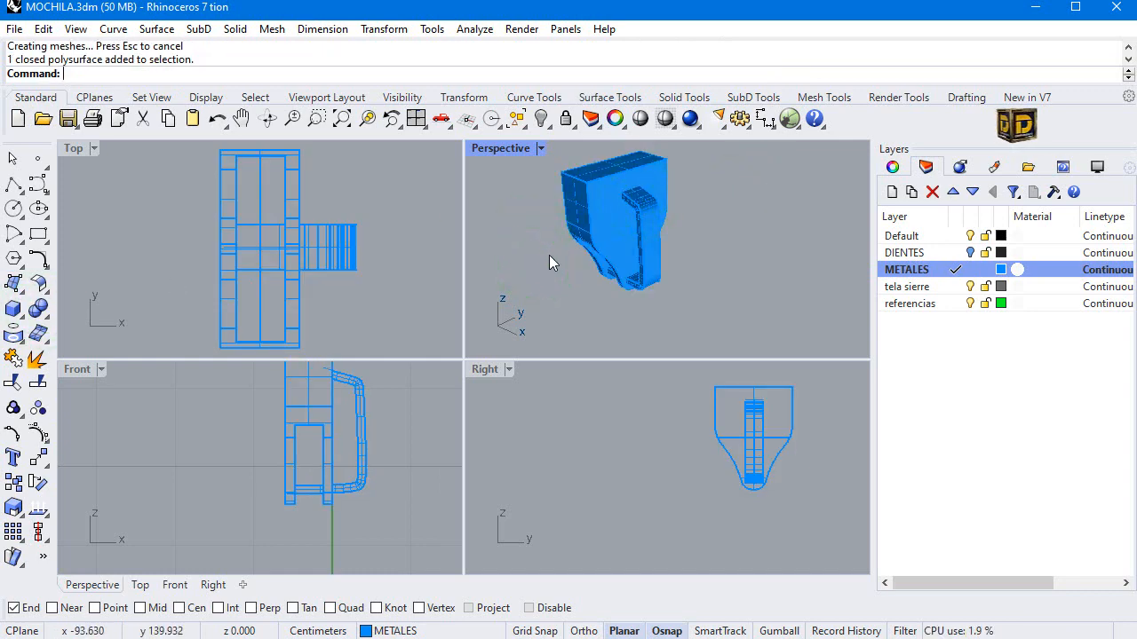
# Step: In the Right view, draw a 4 cm, slightly slanted, near-vertical line in the empty space beside the solid
pyautogui.click(13, 184)
pyautogui.scroll(-10, 607, 451)
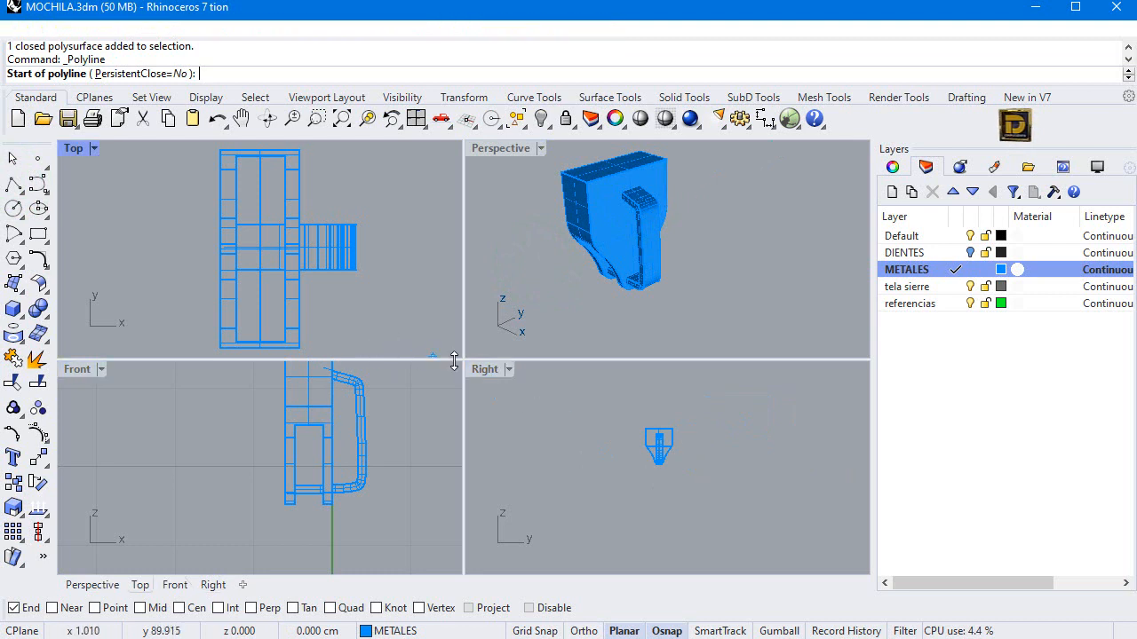
pyautogui.click(554, 424)
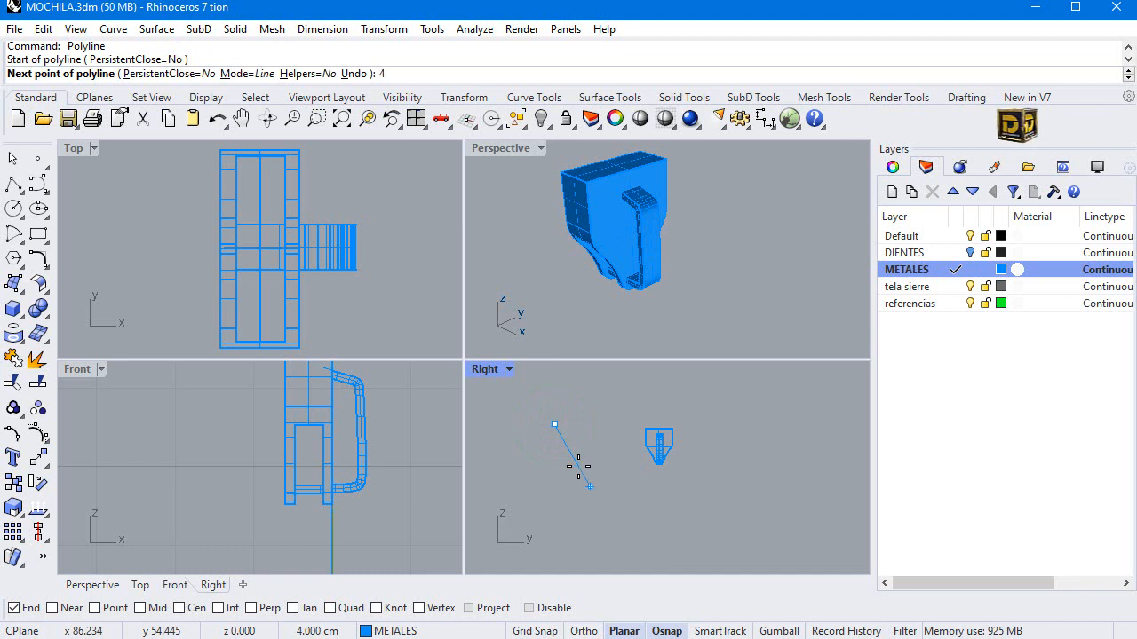
pyautogui.write('4')
pyautogui.press('Return')
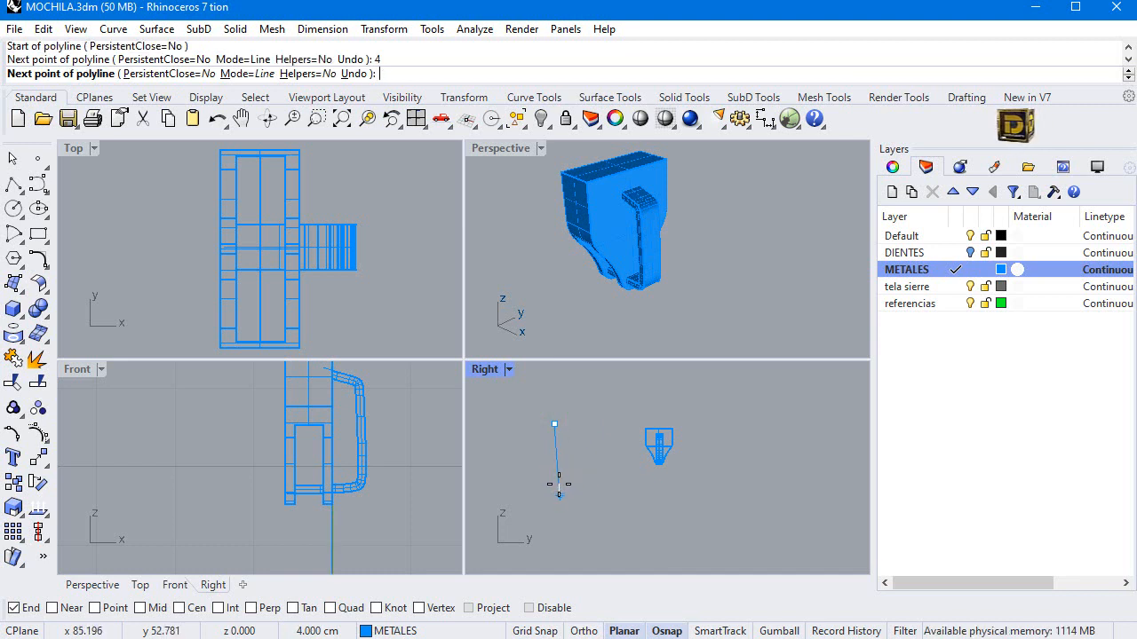
pyautogui.click(560, 484)
pyautogui.press('Return')
# Step: Mirror a copy of the slanted line across a vertical axis on the side facing away from the solid
pyautogui.click(561, 457)
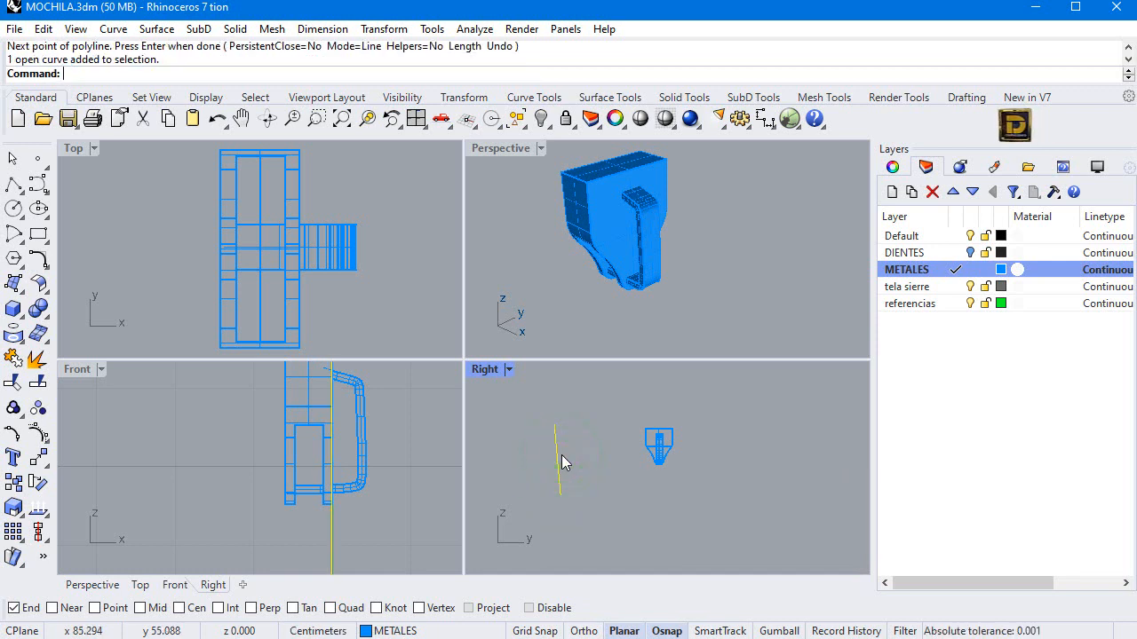
pyautogui.click(20, 286)
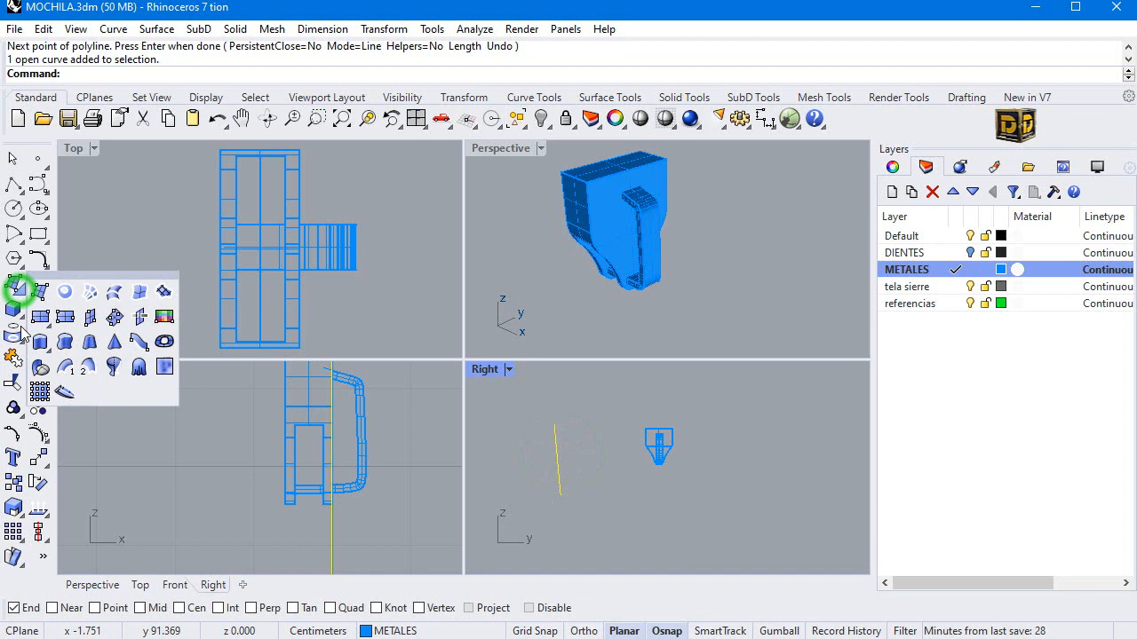
pyautogui.click(39, 457)
pyautogui.click(64, 484)
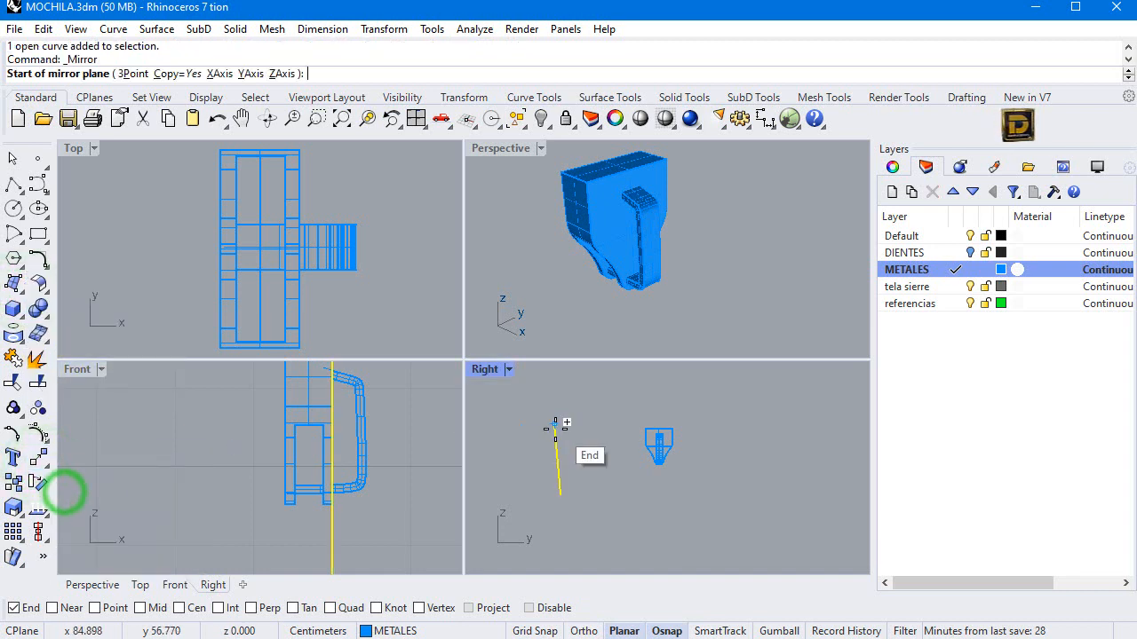
pyautogui.click(540, 428)
pyautogui.keyDown('shift'); pyautogui.click(524, 457); pyautogui.keyUp('shift')
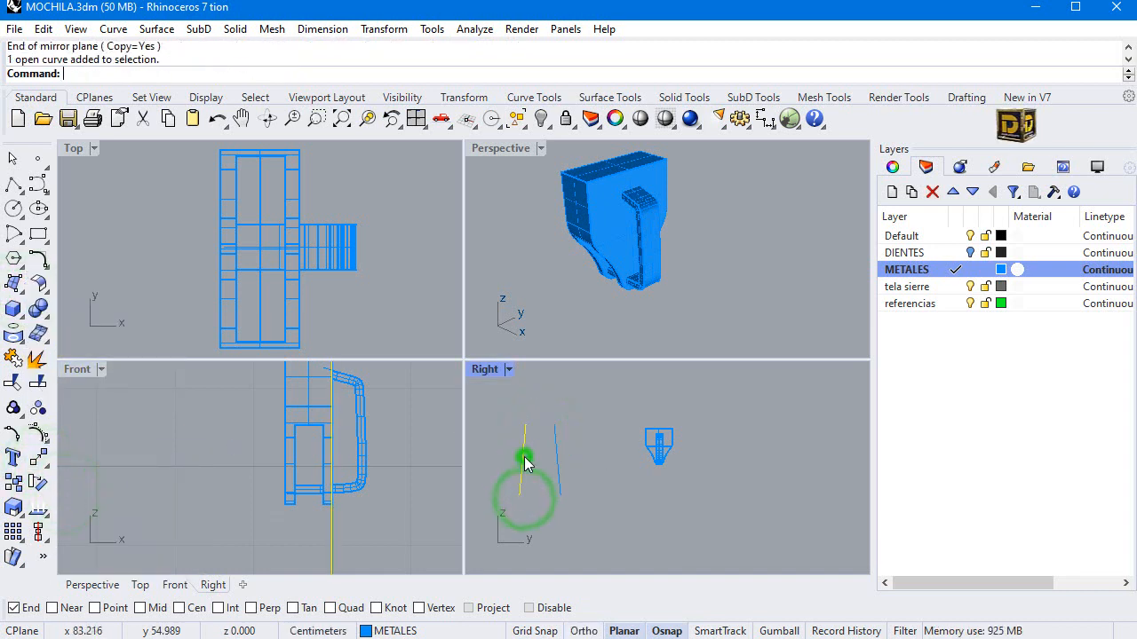
# Step: Move the mirrored line's upper end onto the original line's upper end and shift it 1.2 cm horizontally away from the solid
pyautogui.click(40, 459)
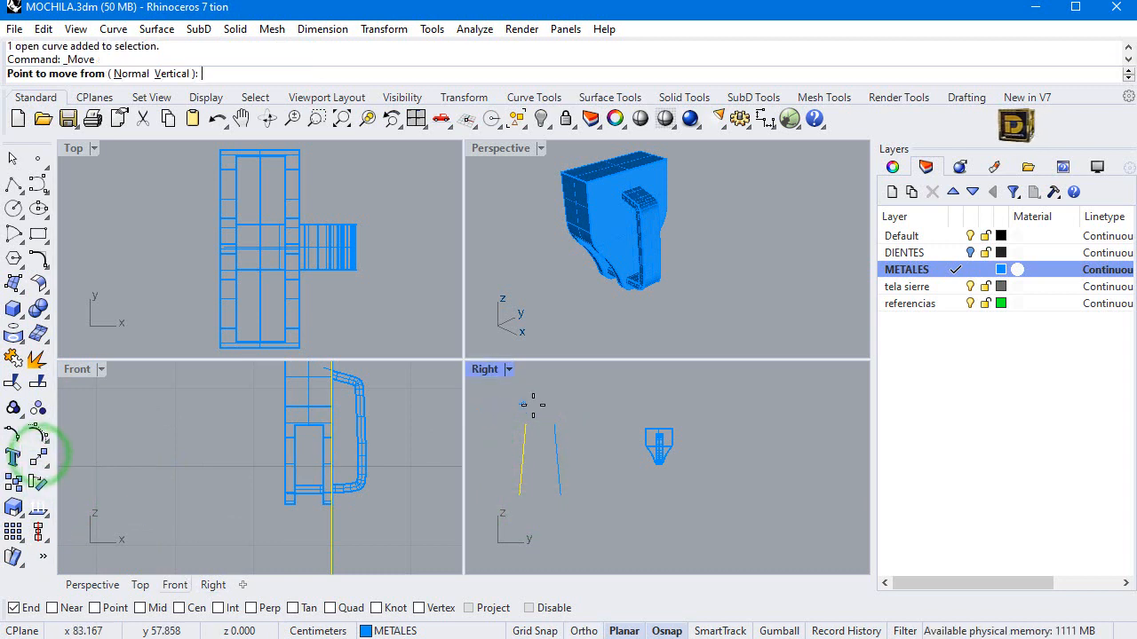
pyautogui.click(523, 425)
pyautogui.click(542, 424)
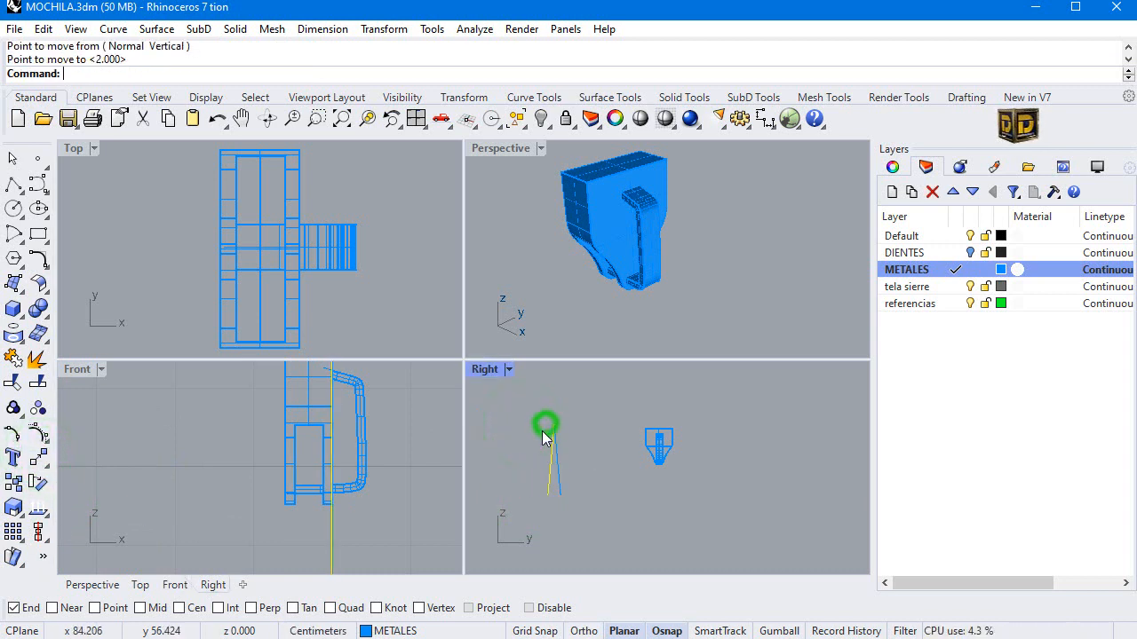
pyautogui.press('Return')
pyautogui.click(543, 424)
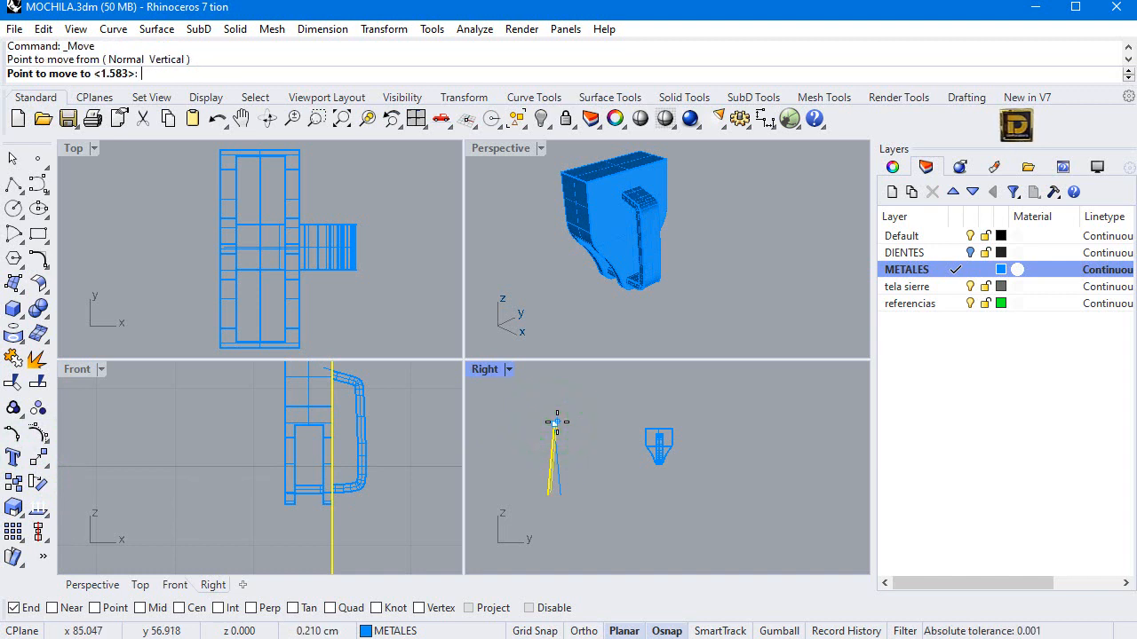
pyautogui.write('1.')
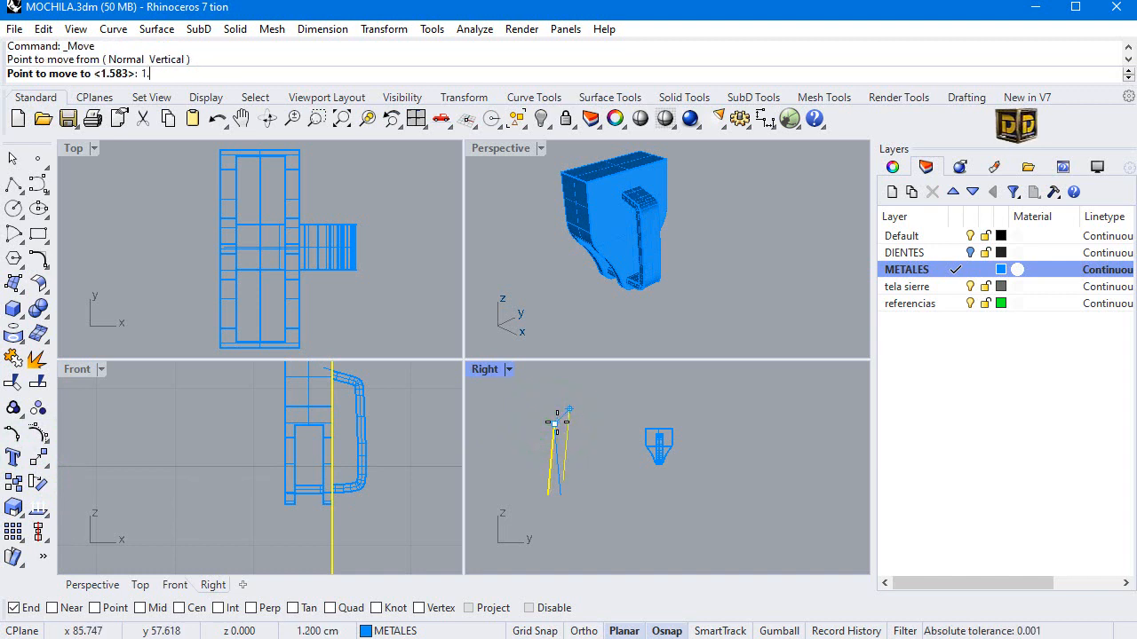
pyautogui.write('2')
pyautogui.press('Return')
pyautogui.click(488, 447)
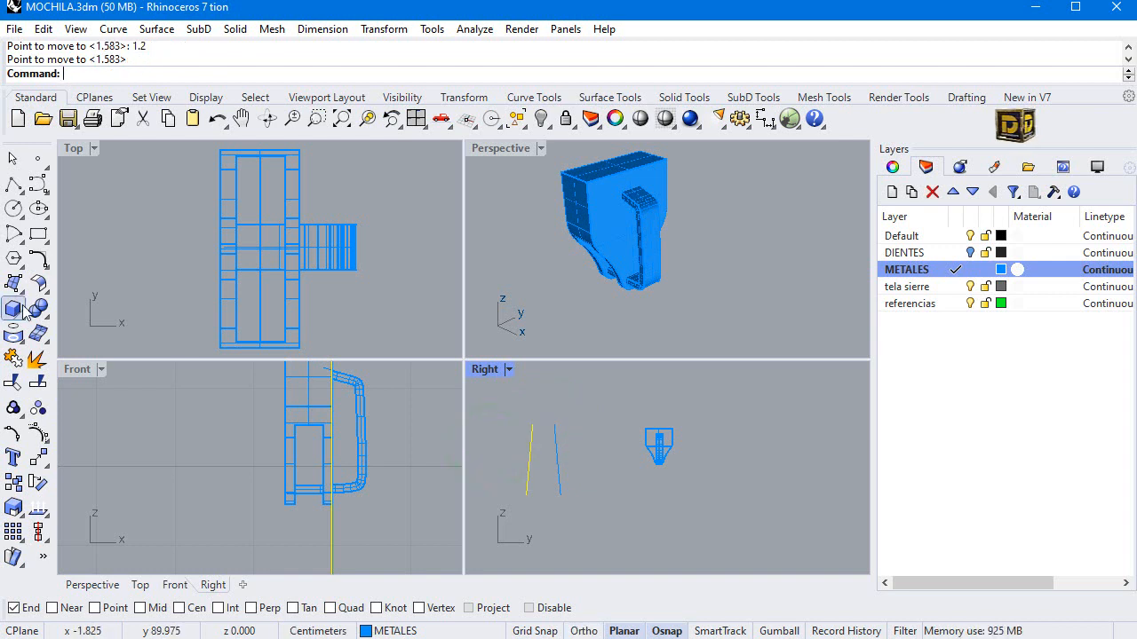
# Step: Connect the upper ends of the two slanted lines with an arc blend
pyautogui.click(47, 265)
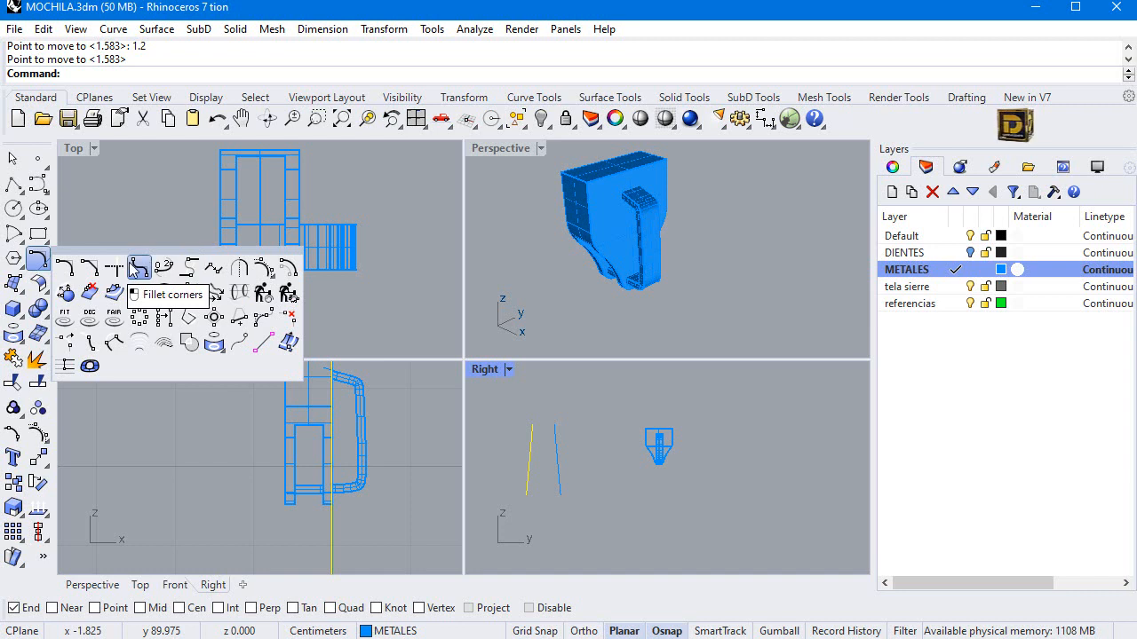
pyautogui.click(188, 269)
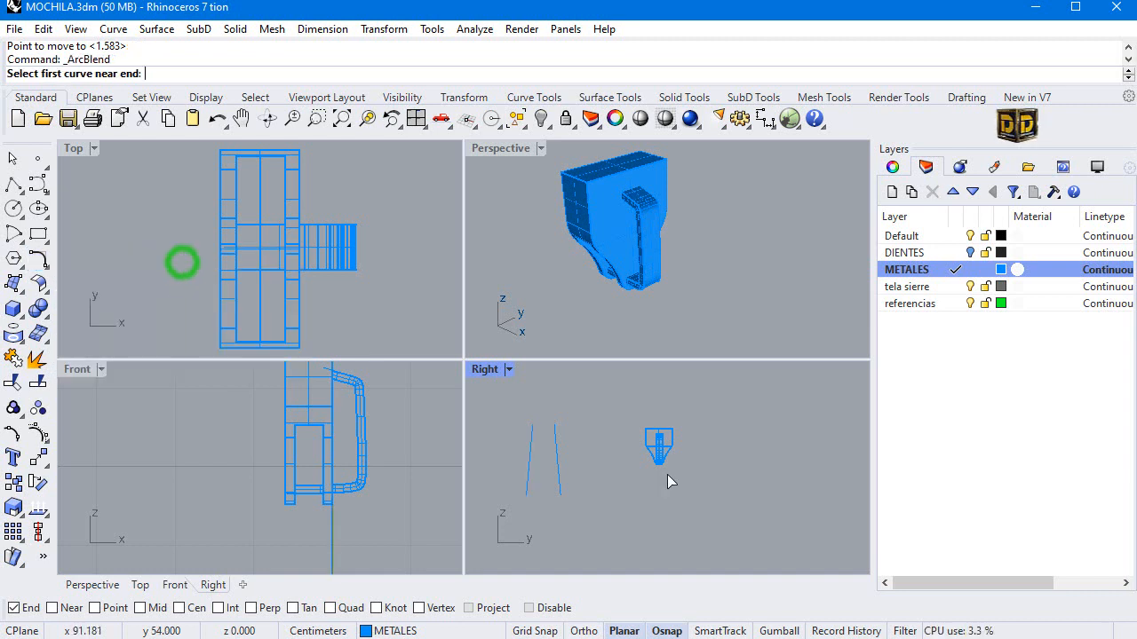
pyautogui.click(531, 424)
pyautogui.click(558, 432)
pyautogui.press('Return')
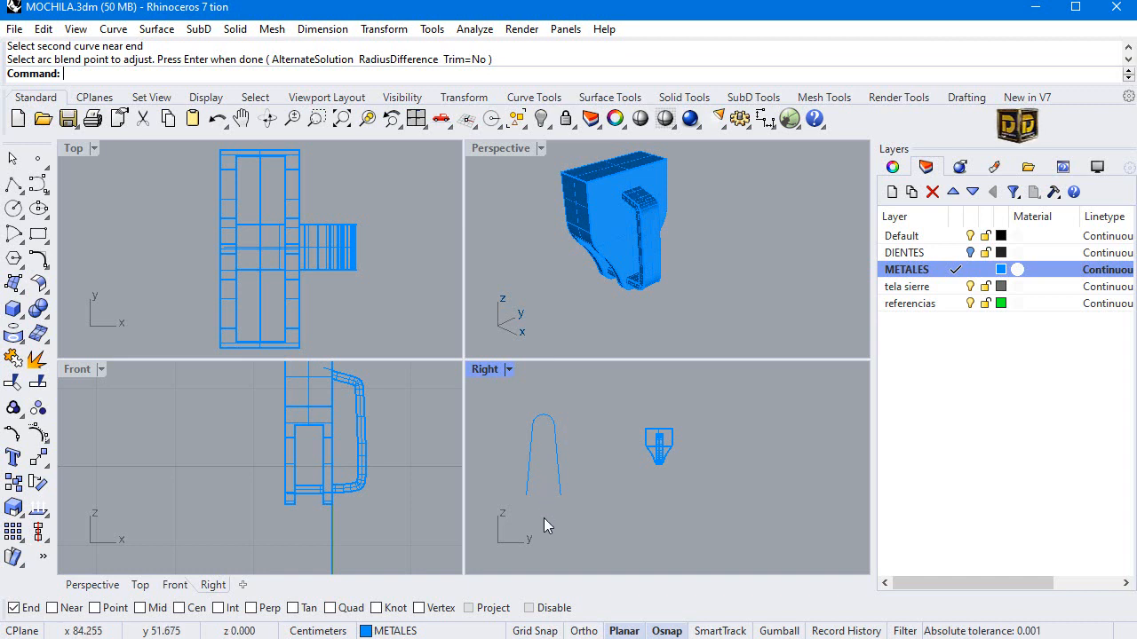
# Step: Connect the lower ends of the two lines with an arc blend and join all four curves into one closed outline
pyautogui.press('Return')
pyautogui.click(530, 478)
pyautogui.click(558, 484)
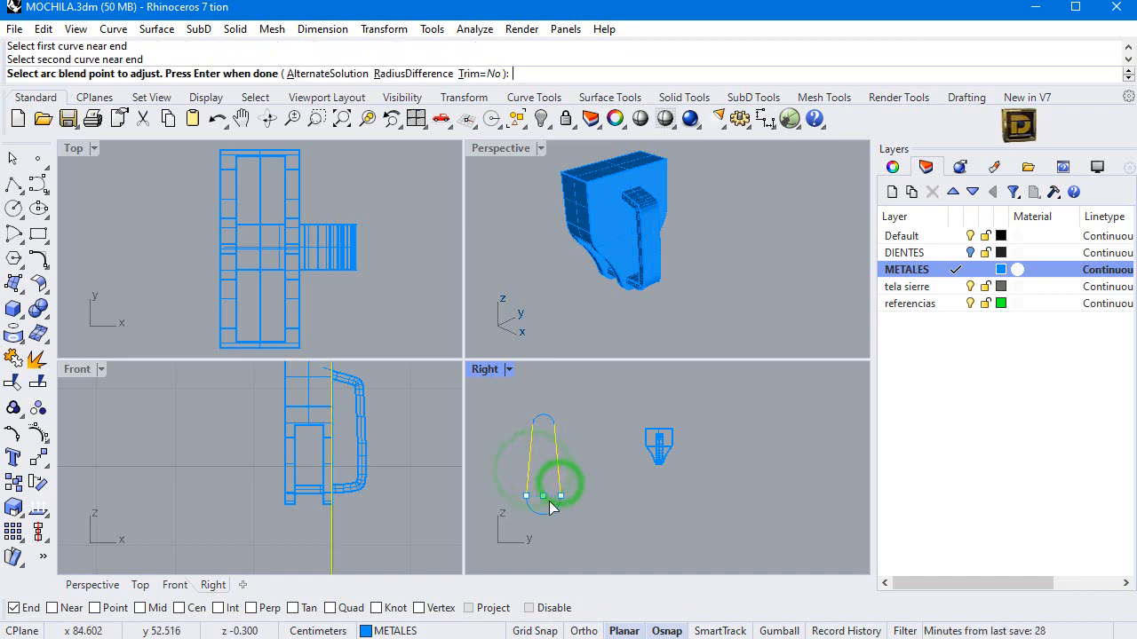
pyautogui.press('Return')
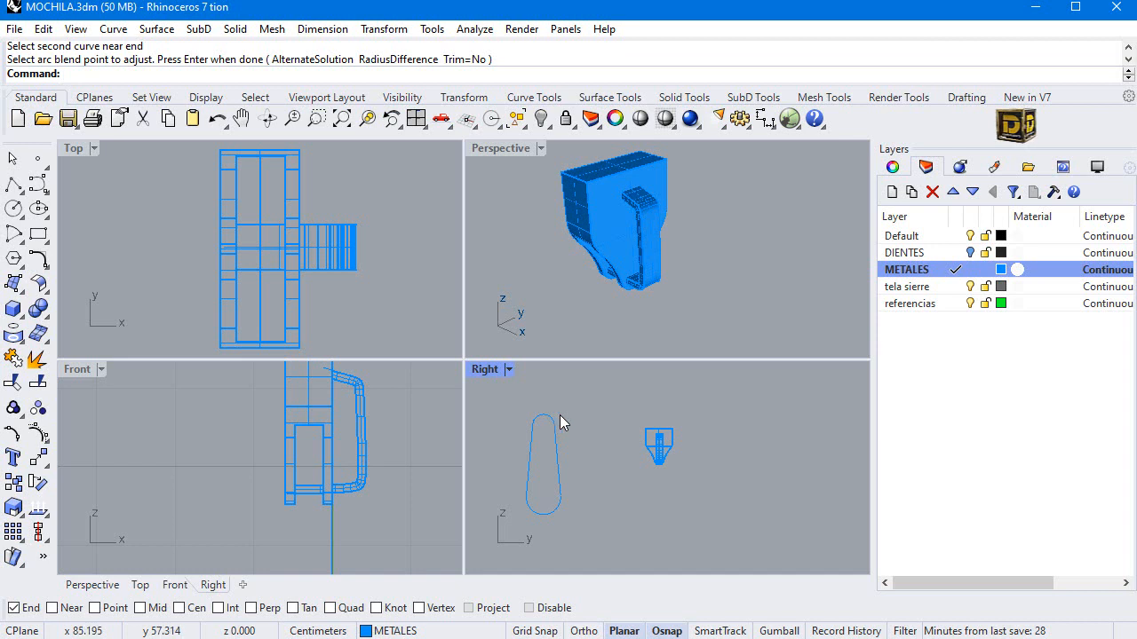
pyautogui.moveTo(512, 529); pyautogui.dragTo(513, 529)
pyautogui.click(12, 383)
# Step: Offset the closed outline 0.1 cm inward
pyautogui.click(13, 284)
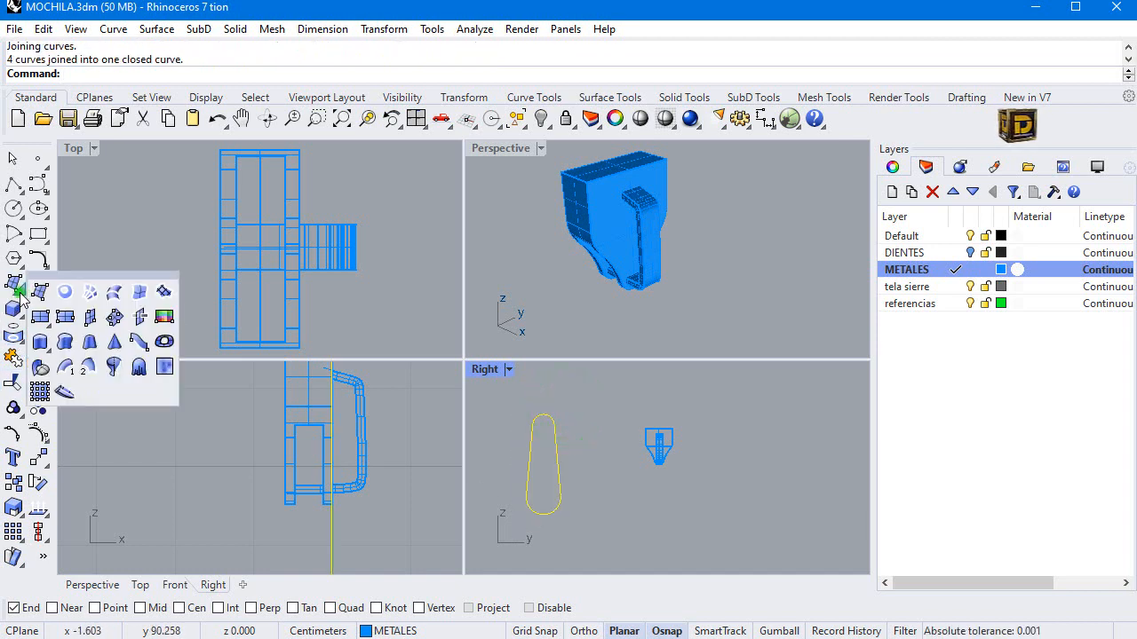
pyautogui.click(37, 258)
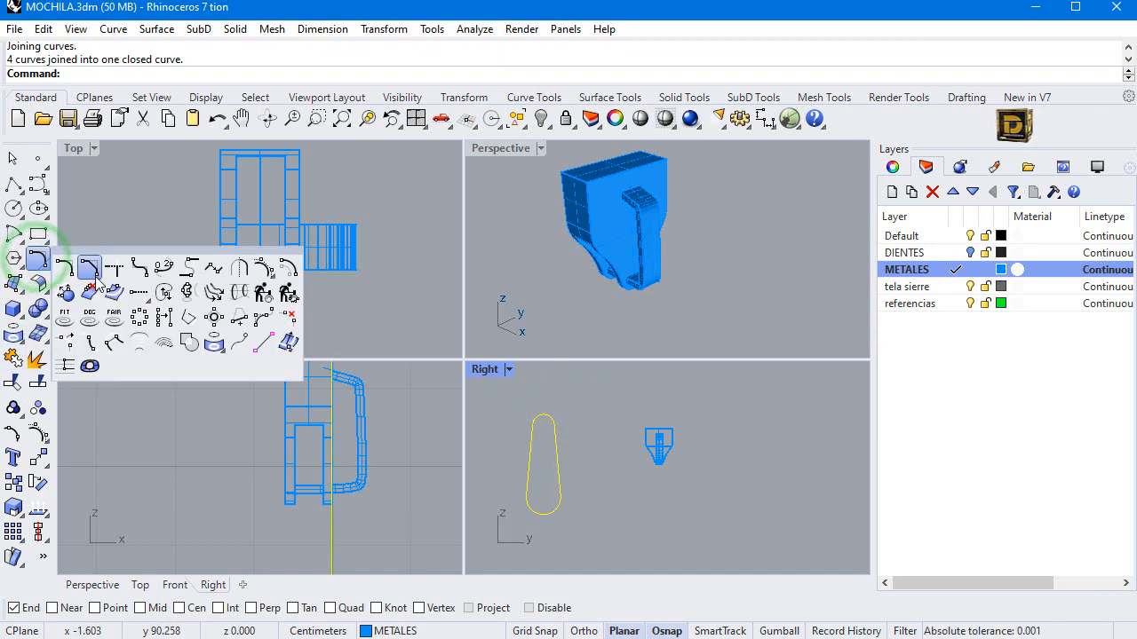
pyautogui.click(192, 296)
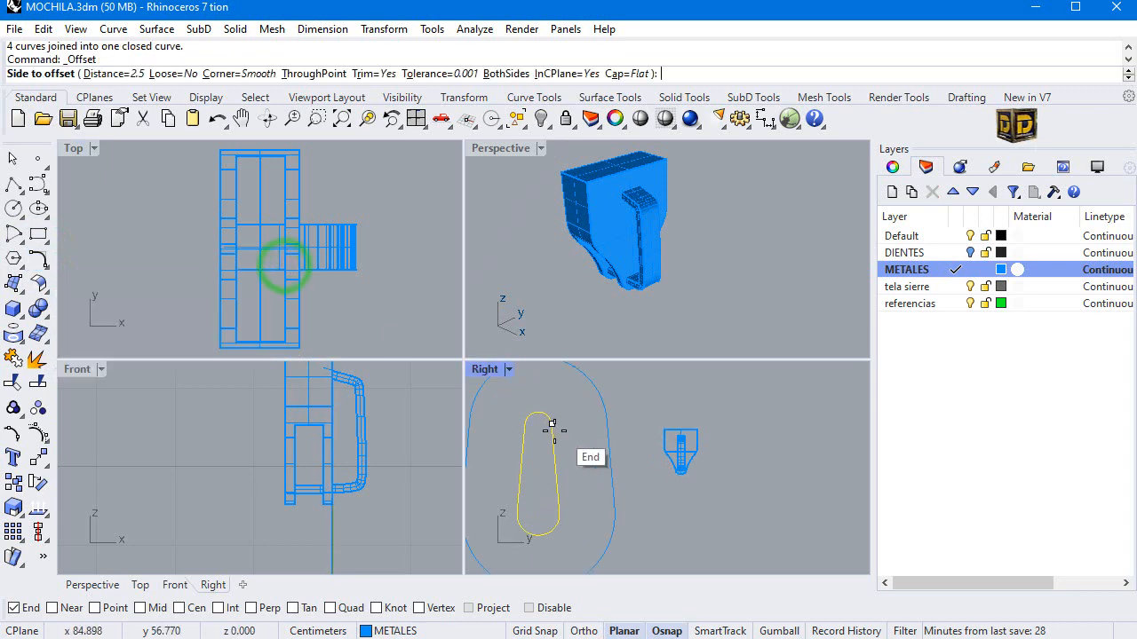
pyautogui.click(101, 73)
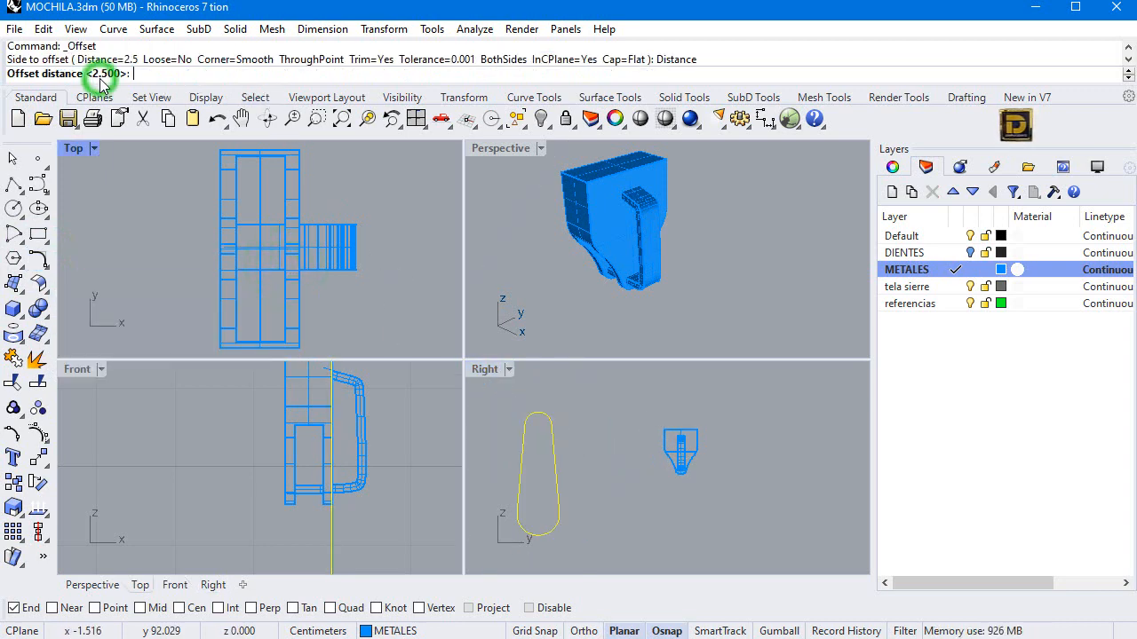
pyautogui.write('1')
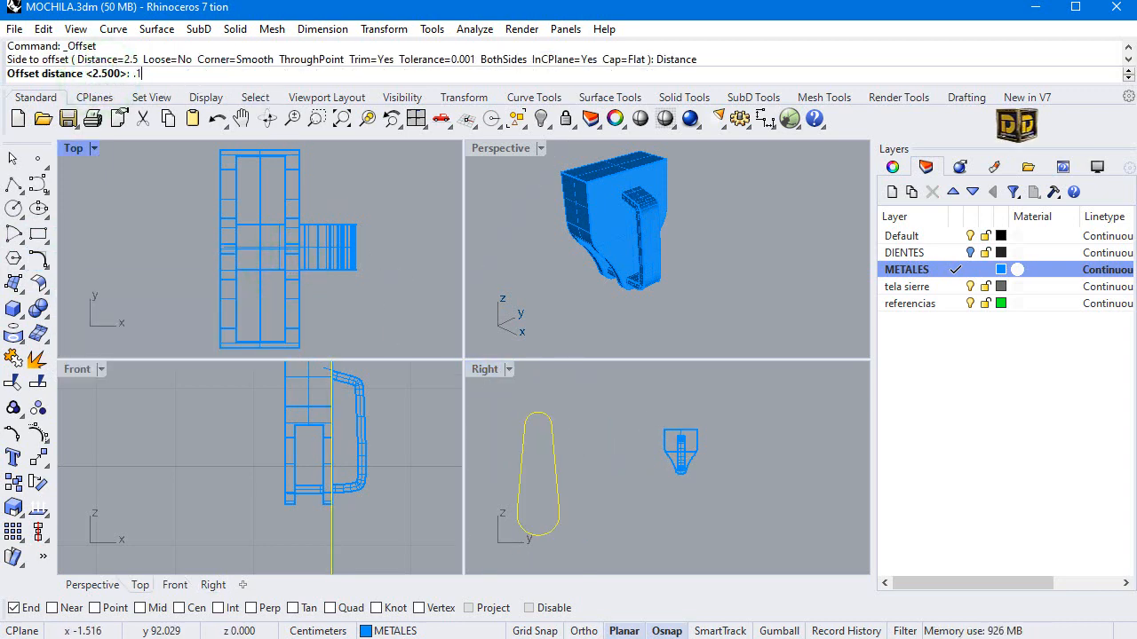
pyautogui.press('Return')
pyautogui.scroll(2, 367, 278)
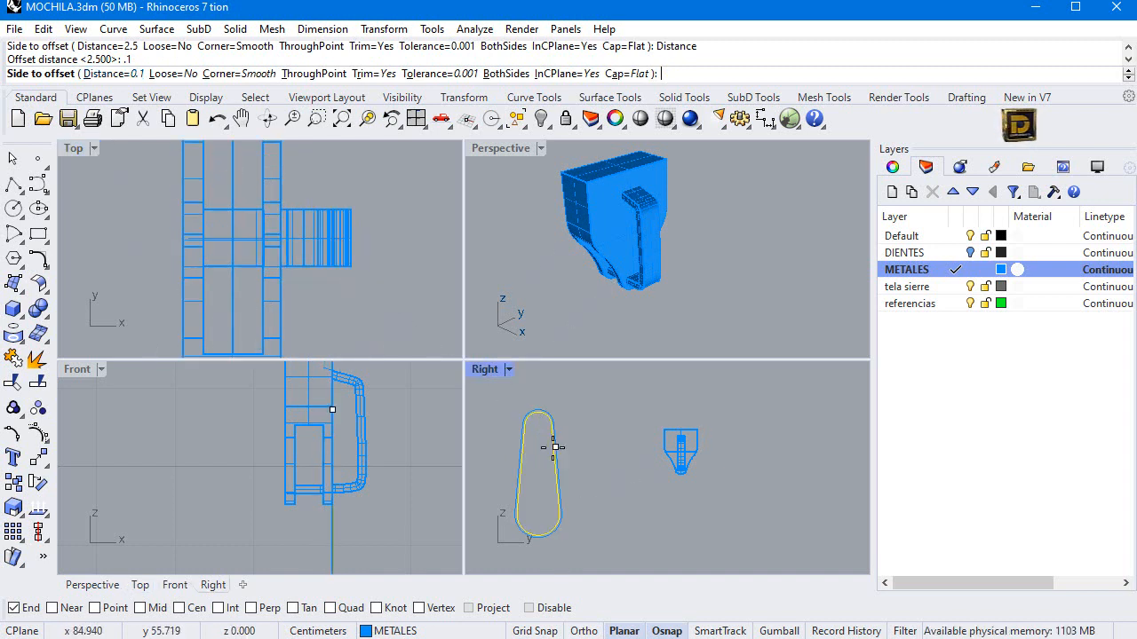
pyautogui.click(540, 451)
pyautogui.click(493, 419)
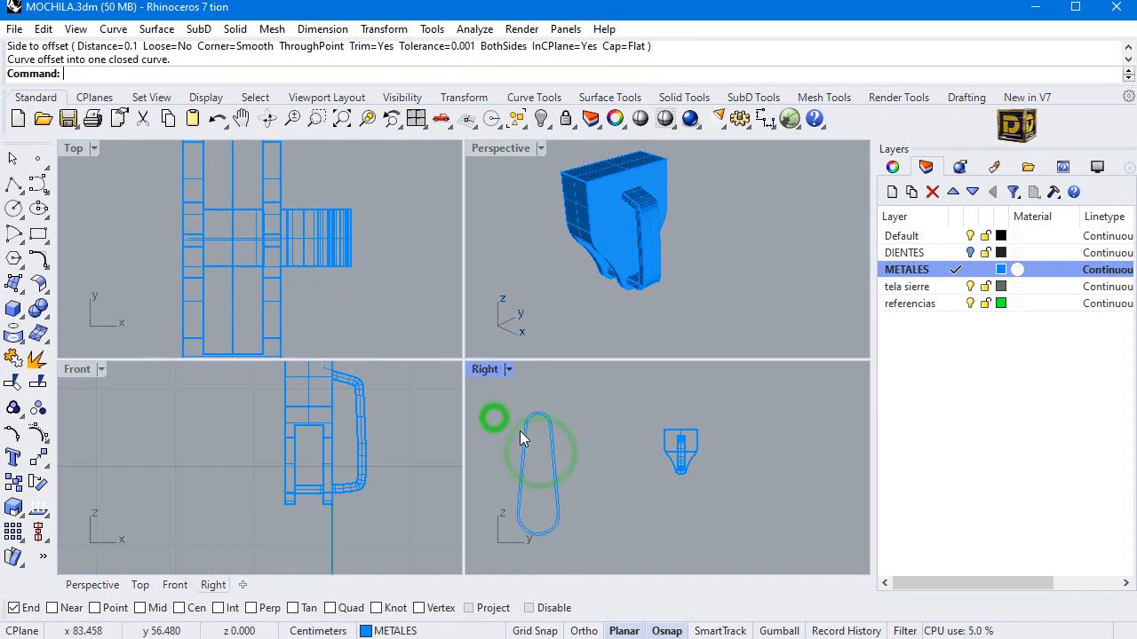
# Step: Draw a 0.8 cm diameter circle centred on the upper rounded end of the pull tab outline
pyautogui.scroll(2, 522, 444)
pyautogui.click(525, 438)
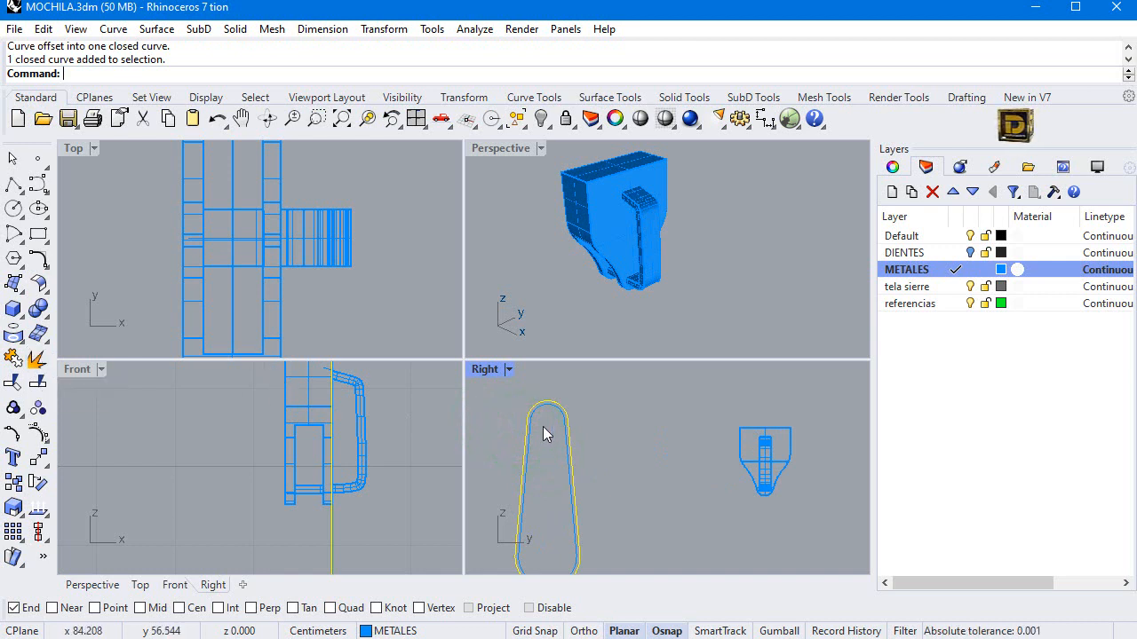
pyautogui.click(13, 208)
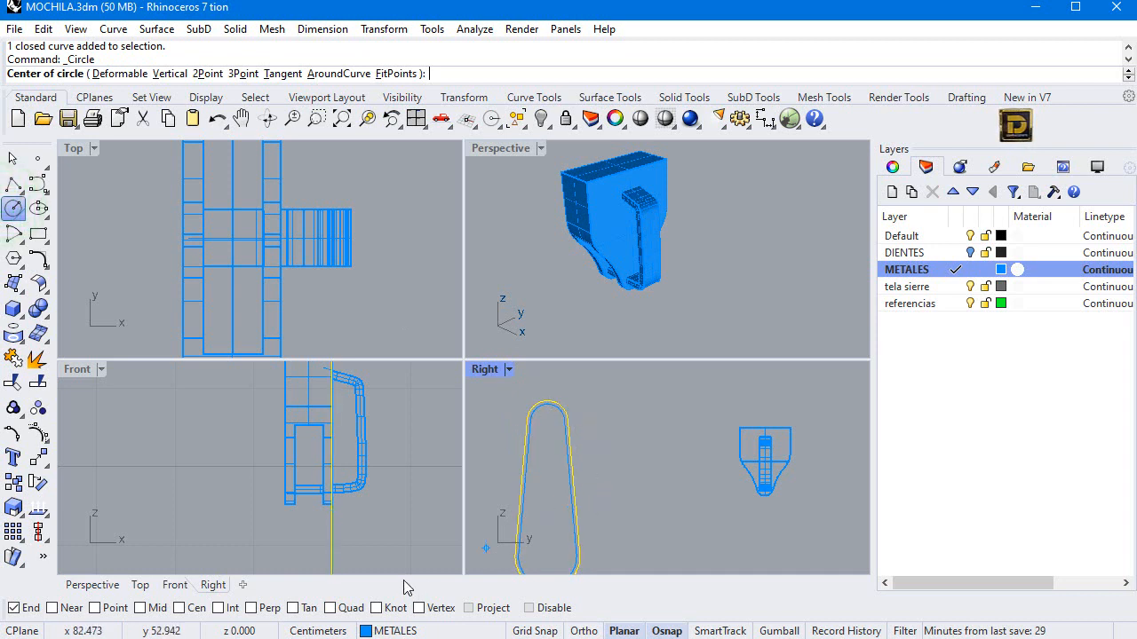
pyautogui.rightClick(204, 610)
pyautogui.click(563, 414)
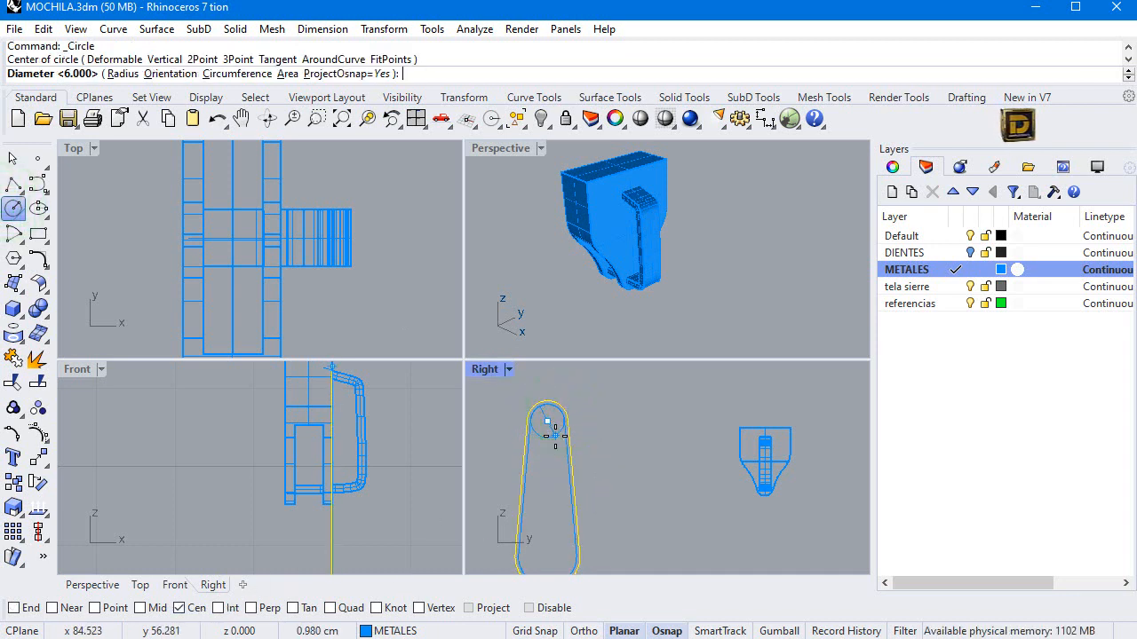
pyautogui.write('.8')
pyautogui.press('Return')
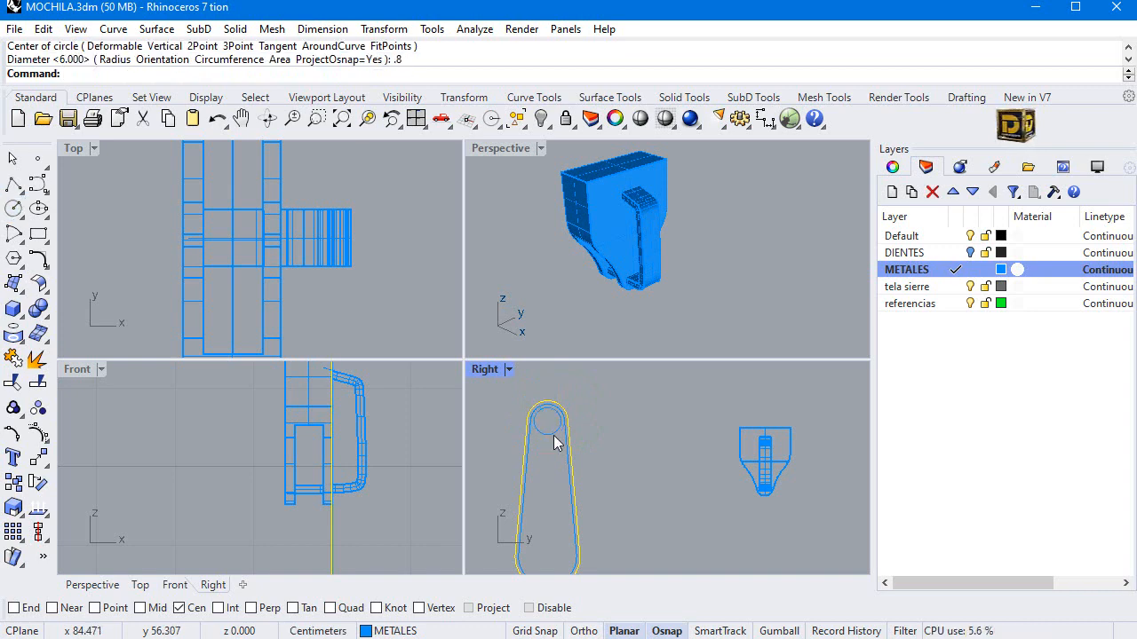
# Step: Draw a 1 cm diameter circle centred on the lower rounded end of the pull tab outline
pyautogui.click(549, 438)
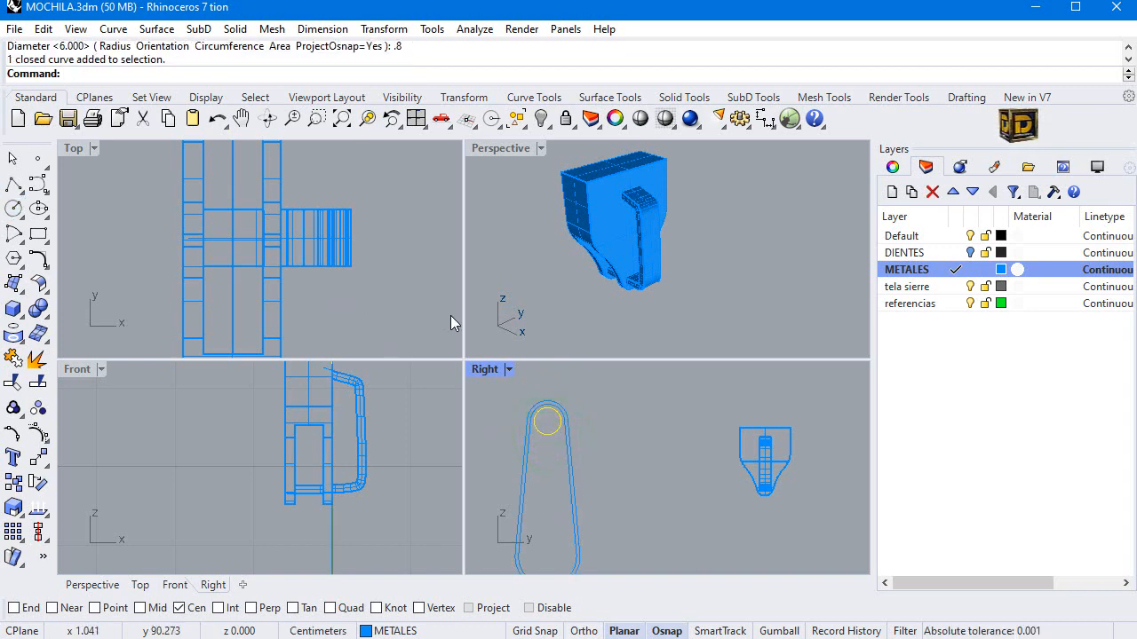
pyautogui.doubleClick(484, 370)
pyautogui.press('Return')
pyautogui.click(299, 470)
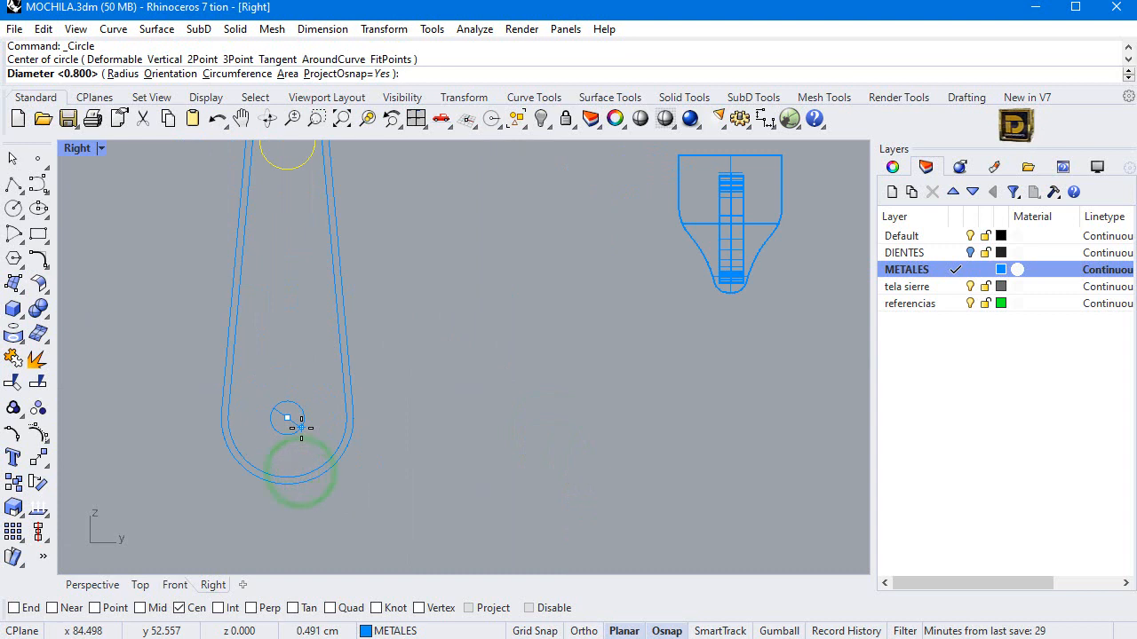
pyautogui.press('Return')
pyautogui.scroll(-6, 300, 428)
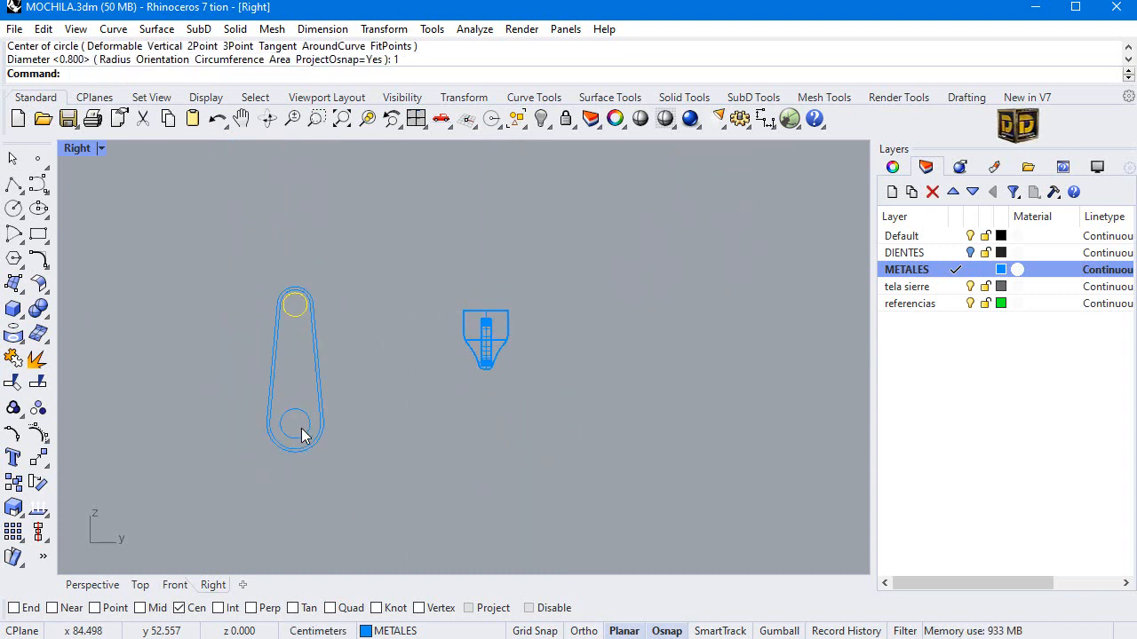
# Step: Create a planar surface from the outer pull tab outline and the two circles, leaving the circles as holes
pyautogui.click(405, 340)
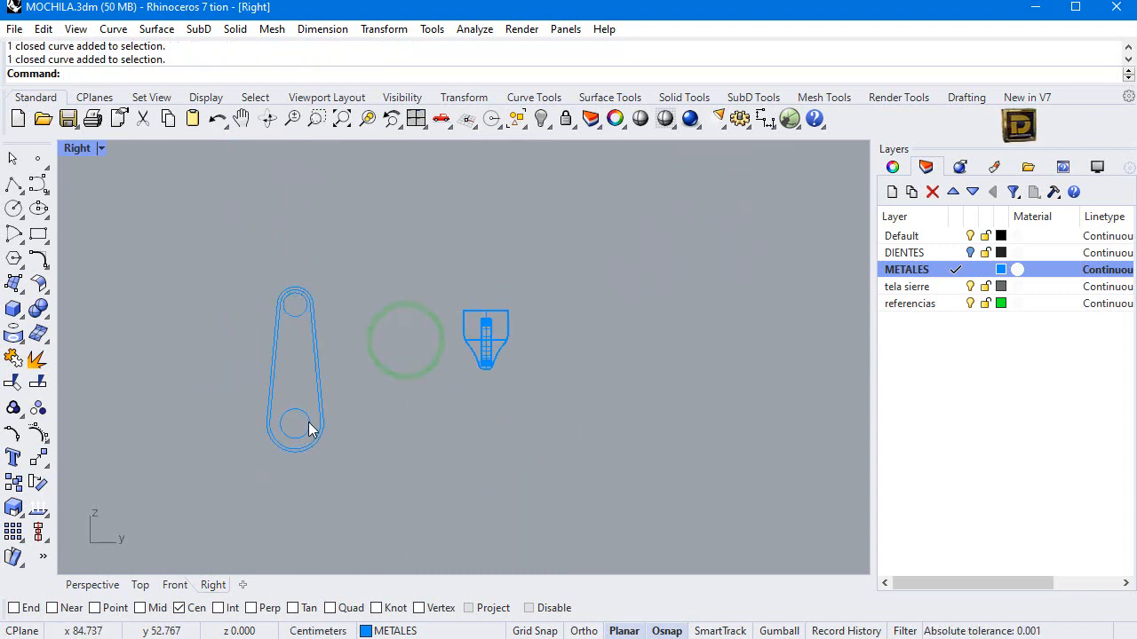
pyautogui.click(308, 422)
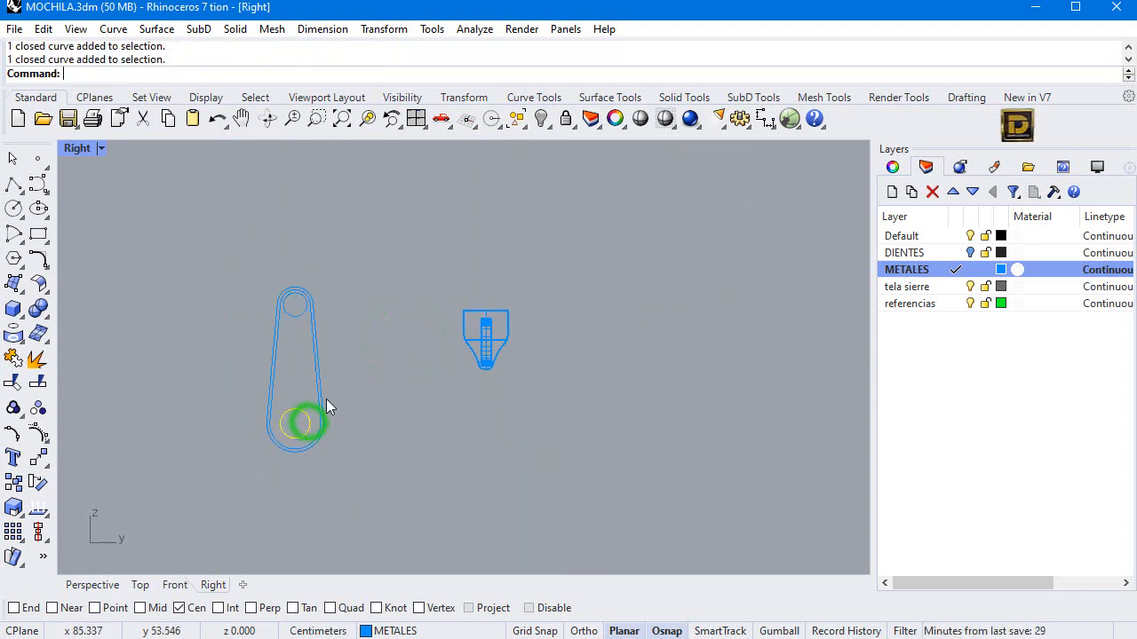
pyautogui.keyDown('shift'); pyautogui.click(325, 395); pyautogui.keyUp('shift')
pyautogui.keyDown('shift'); pyautogui.click(295, 309); pyautogui.keyUp('shift')
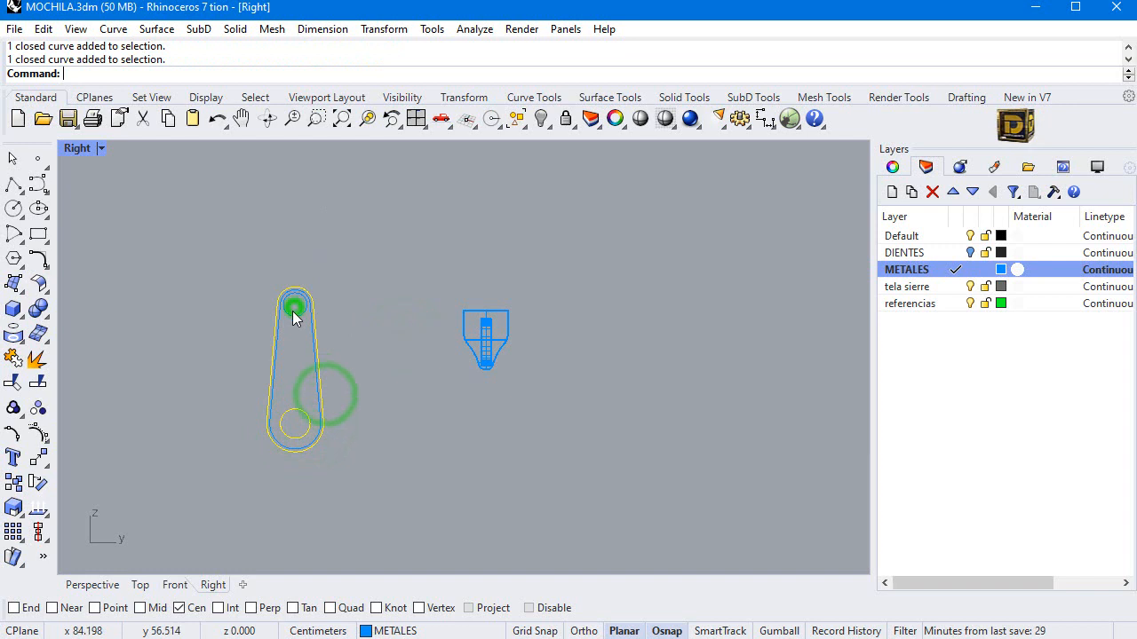
pyautogui.click(14, 284)
pyautogui.click(67, 296)
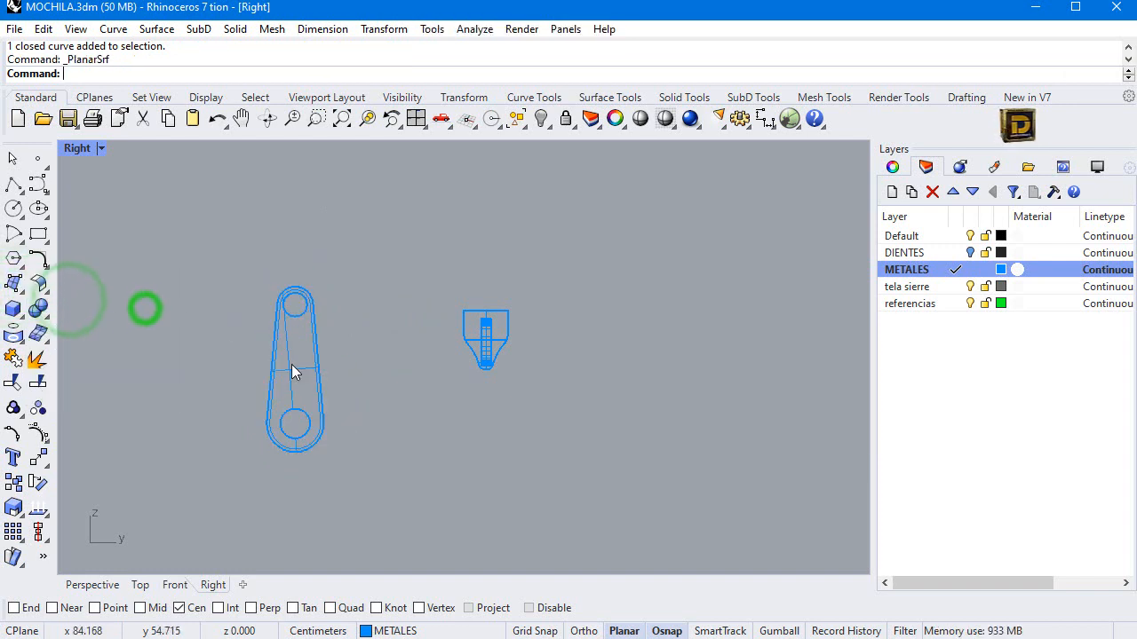
# Step: Make the referencias layer current and draw a line joining the facing quadrants of the tab's two holes
pyautogui.click(13, 184)
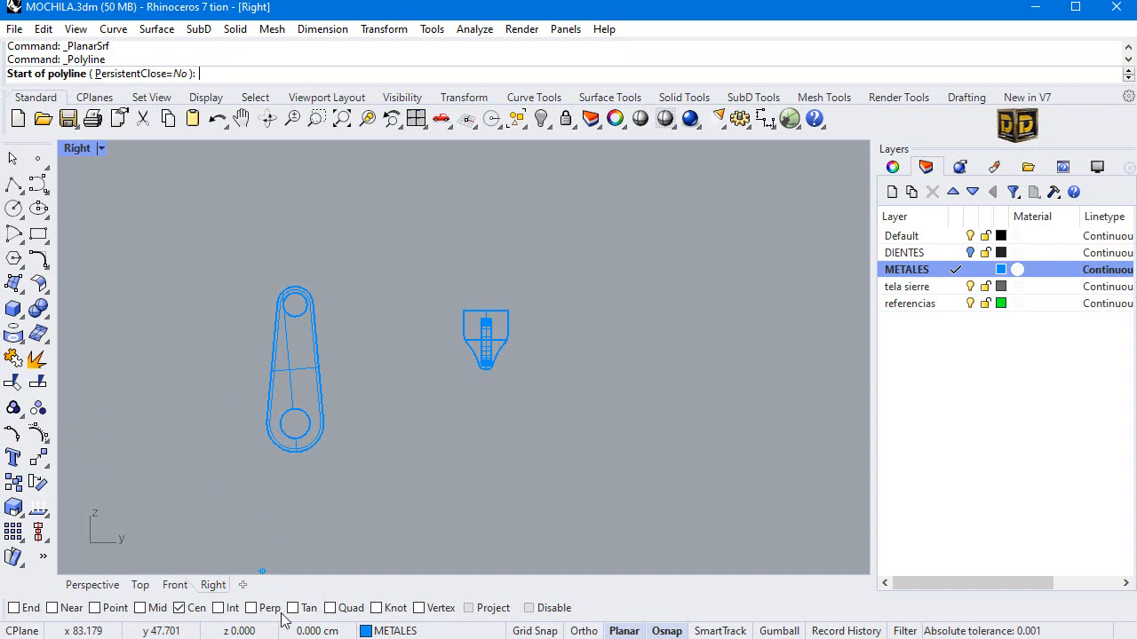
pyautogui.rightClick(331, 610)
pyautogui.click(964, 304)
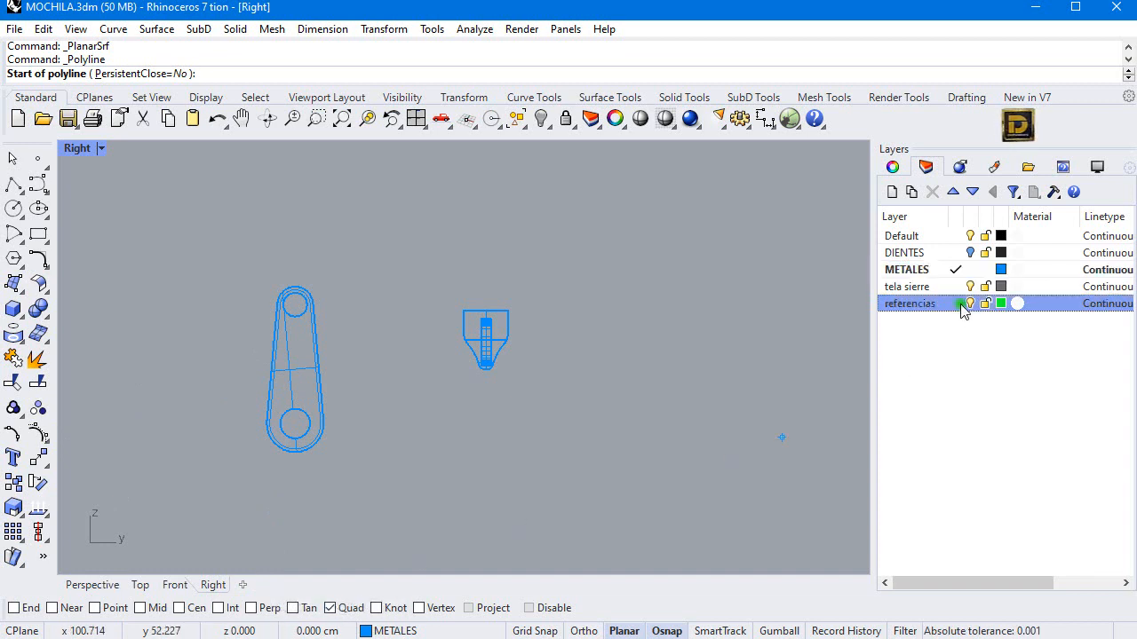
pyautogui.click(956, 304)
pyautogui.click(297, 407)
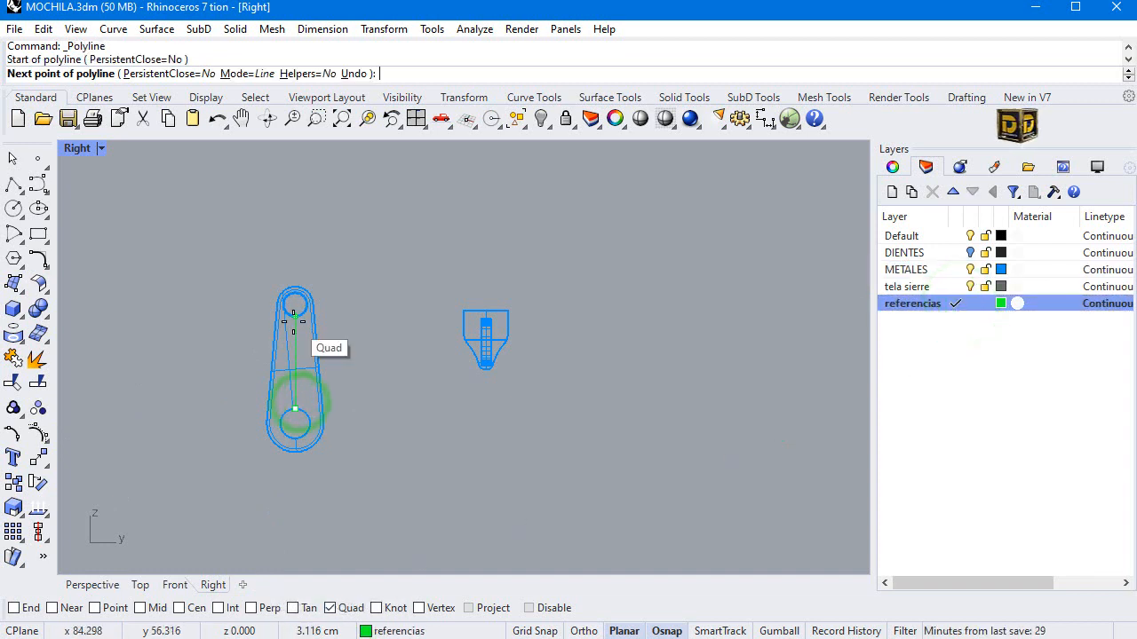
pyautogui.click(295, 317)
pyautogui.press('Return')
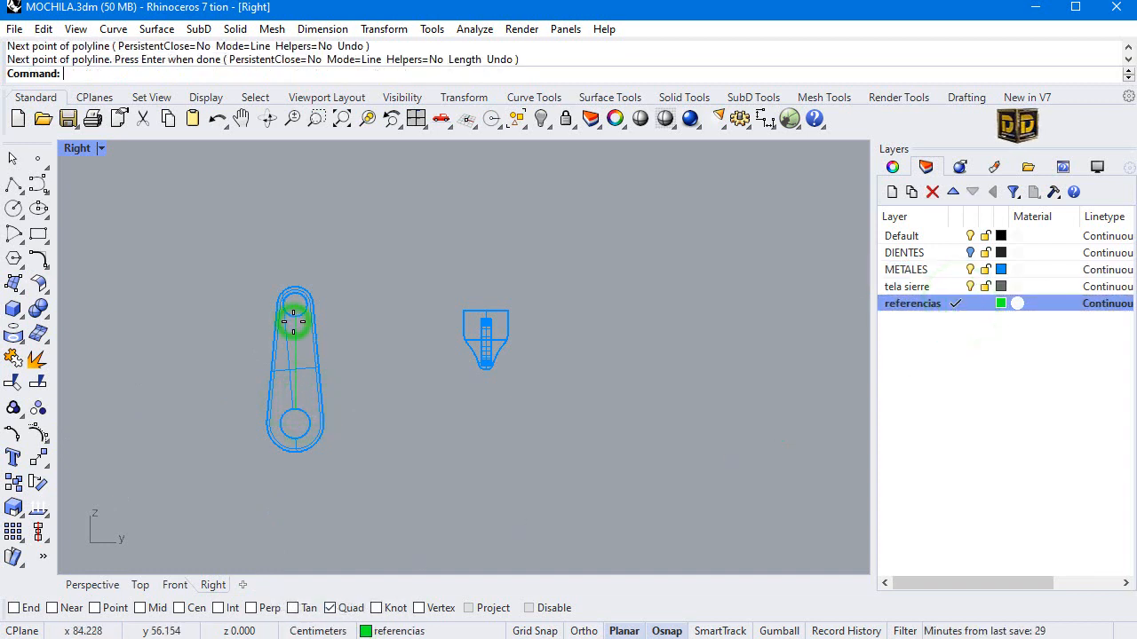
# Step: Draw a rectangle 0.5 cm by 1.5 cm centred on the midpoint of the reference line
pyautogui.click(38, 234)
pyautogui.click(89, 238)
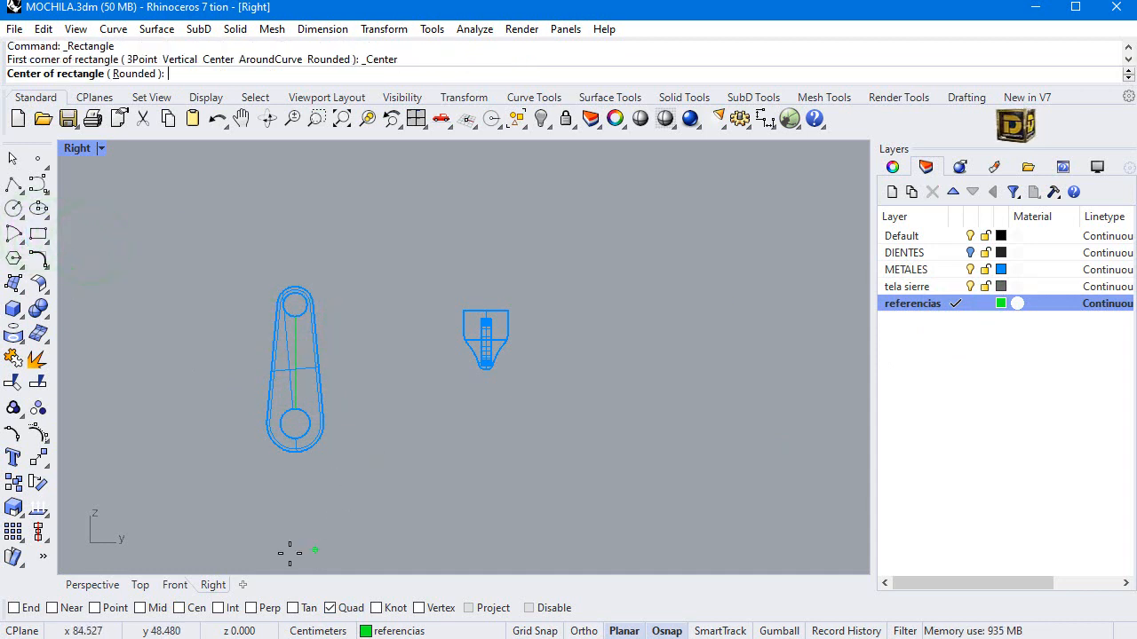
pyautogui.rightClick(150, 609)
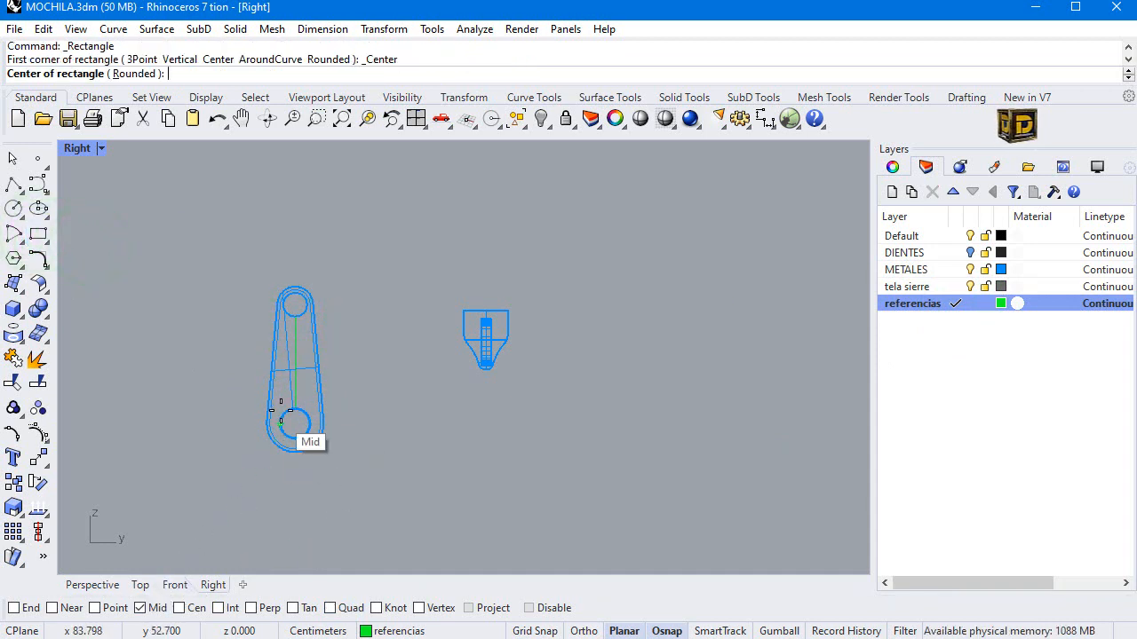
pyautogui.click(295, 364)
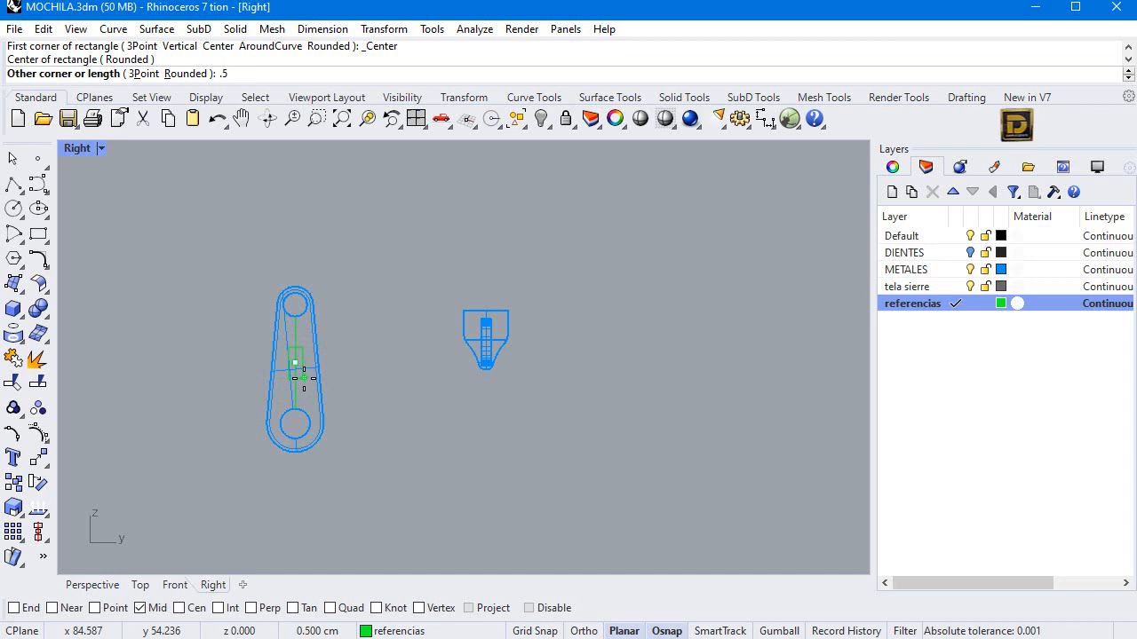
pyautogui.press('Return')
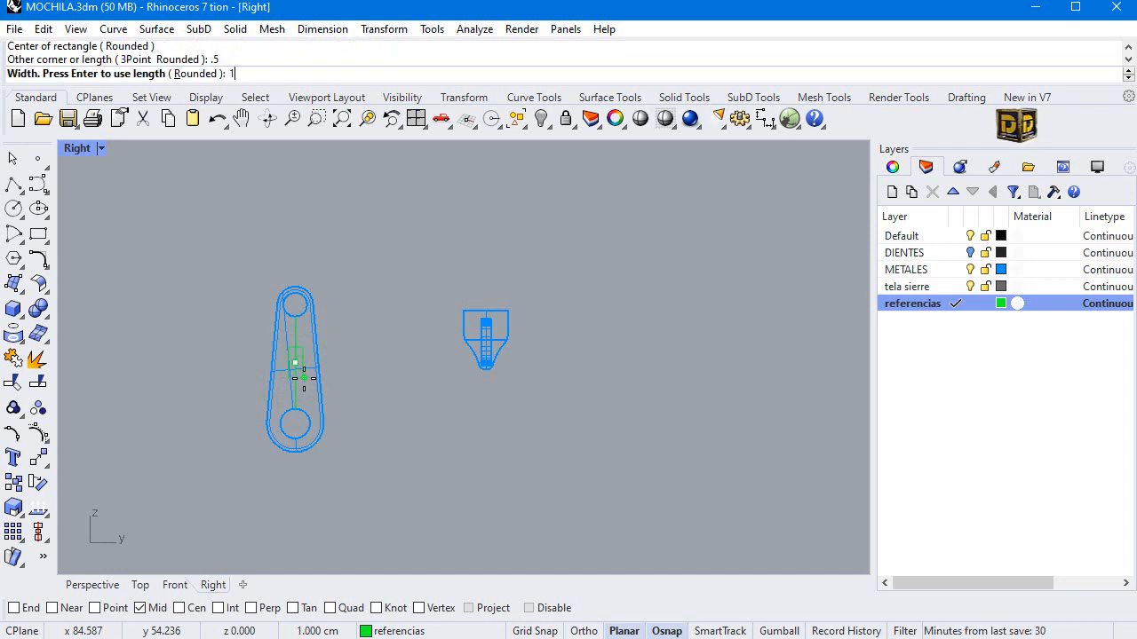
pyautogui.write('1.5')
pyautogui.press('Return')
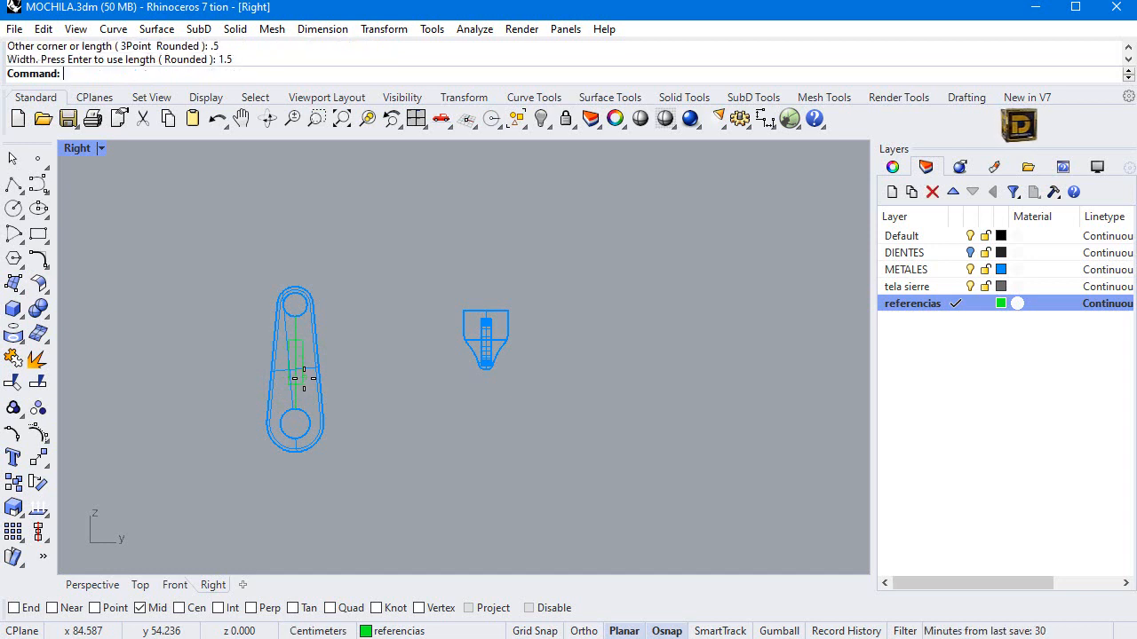
# Step: Create a new red layer, move the rectangle onto it and make that layer current
pyautogui.click(301, 366)
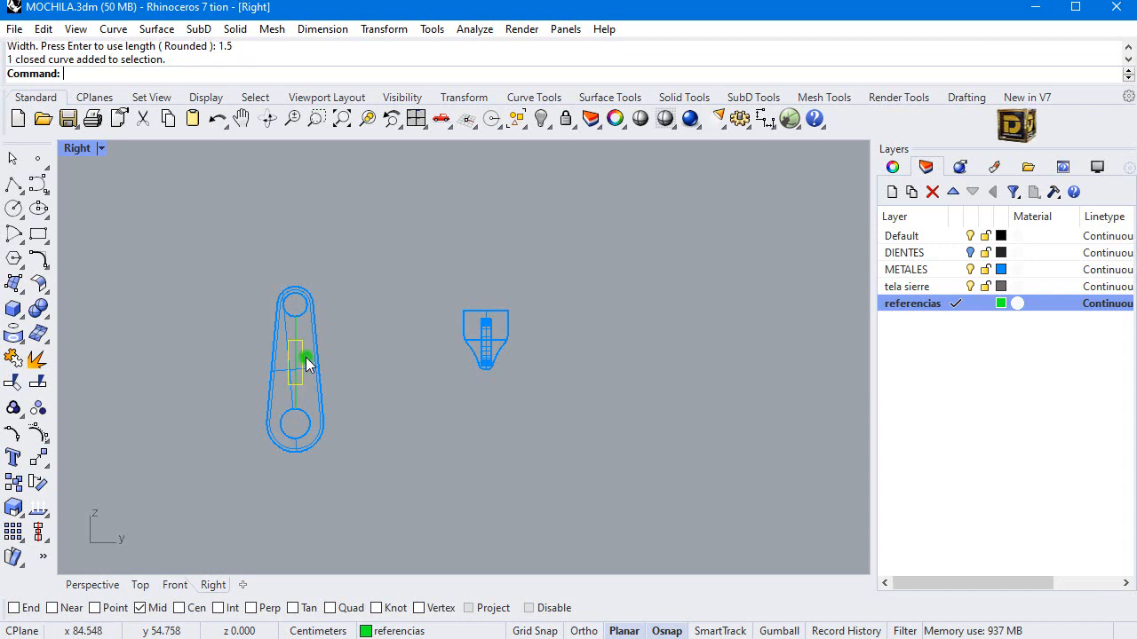
pyautogui.click(888, 191)
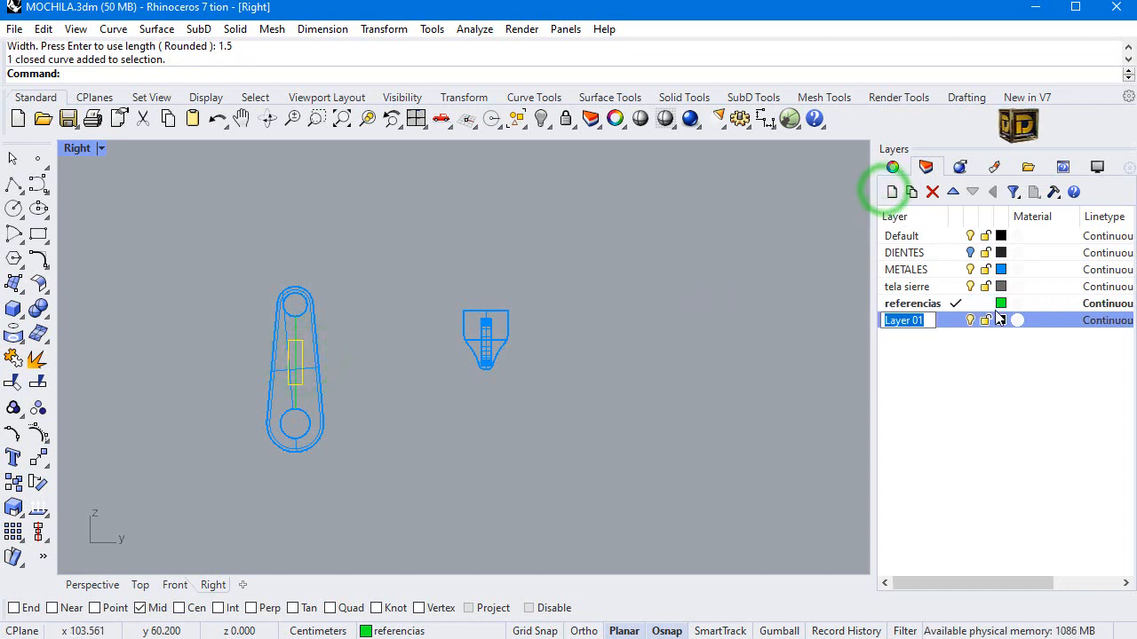
pyautogui.click(1001, 320)
pyautogui.moveTo(935, 251); pyautogui.dragTo(813, 164)
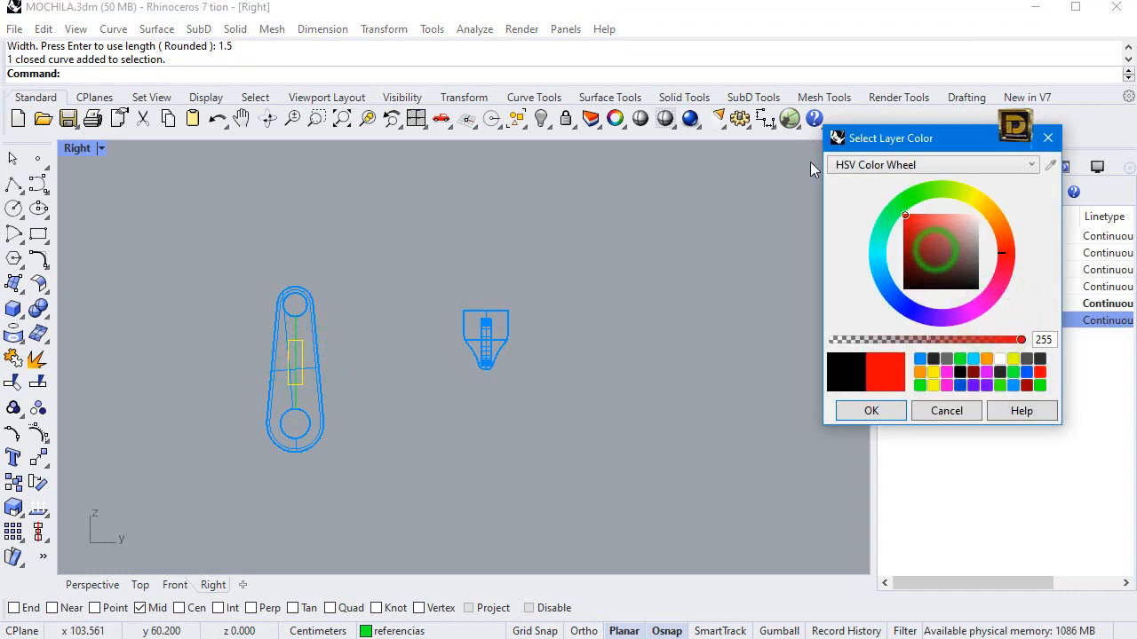
pyautogui.click(870, 409)
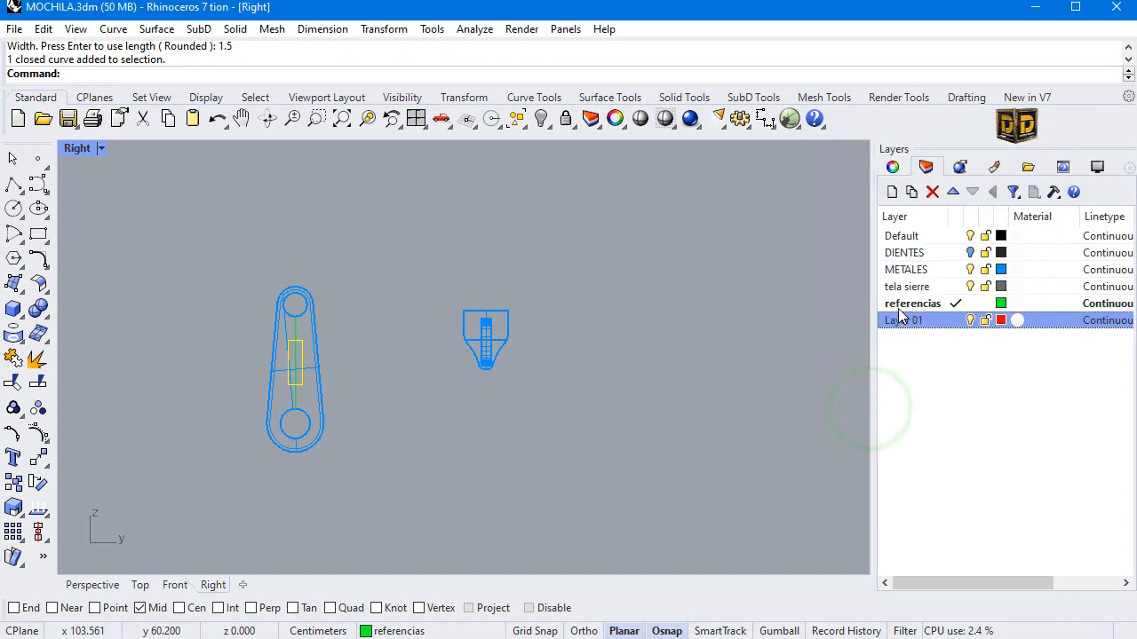
pyautogui.rightClick(928, 322)
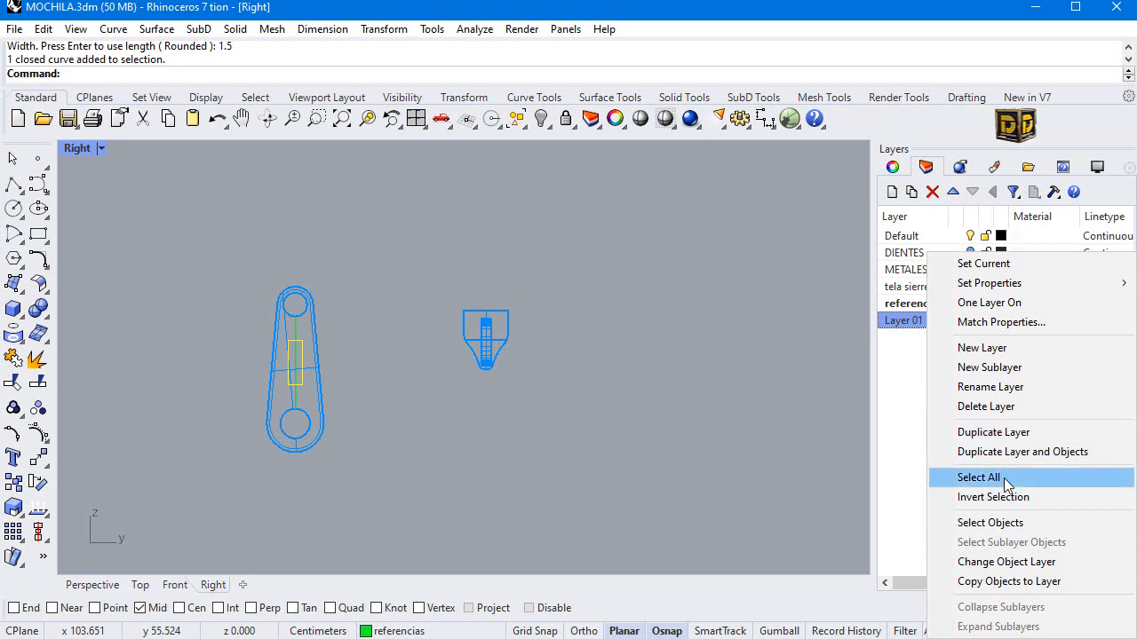
pyautogui.click(1002, 562)
pyautogui.click(604, 437)
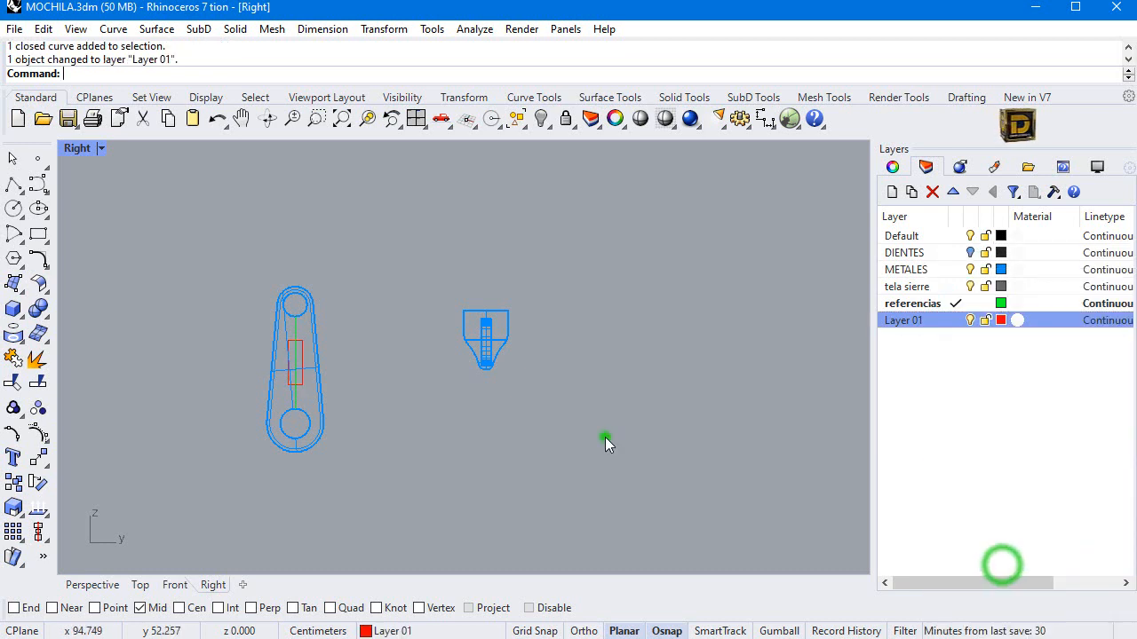
pyautogui.click(955, 321)
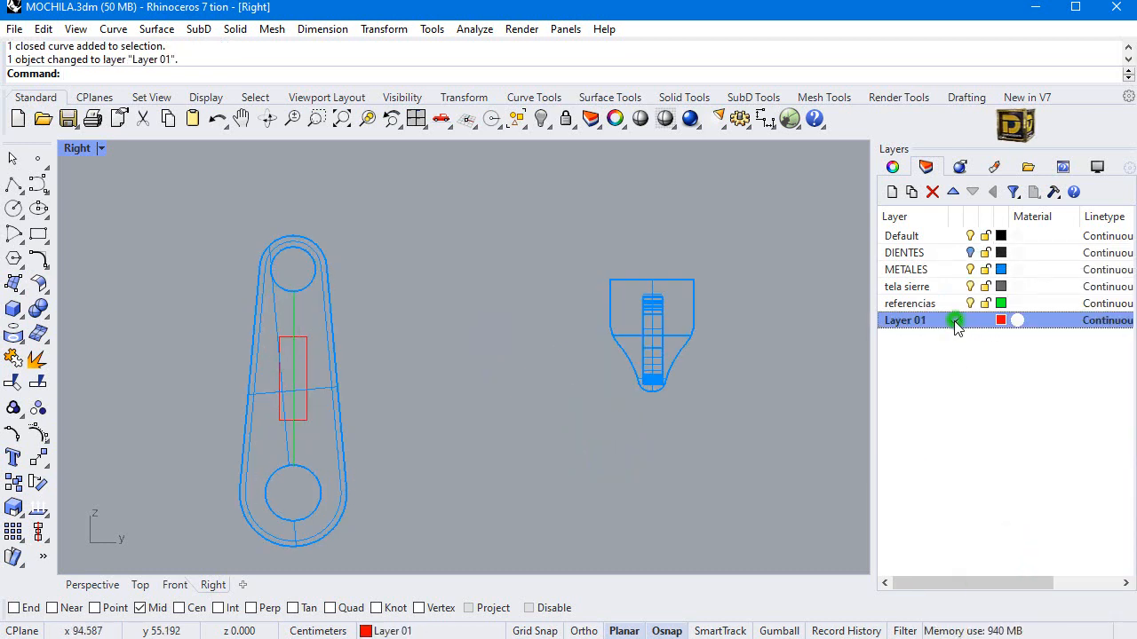
# Step: Extrude the rectangle into a thin solid about 0.04 cm thick, outward from the tab's plane
pyautogui.click(309, 347)
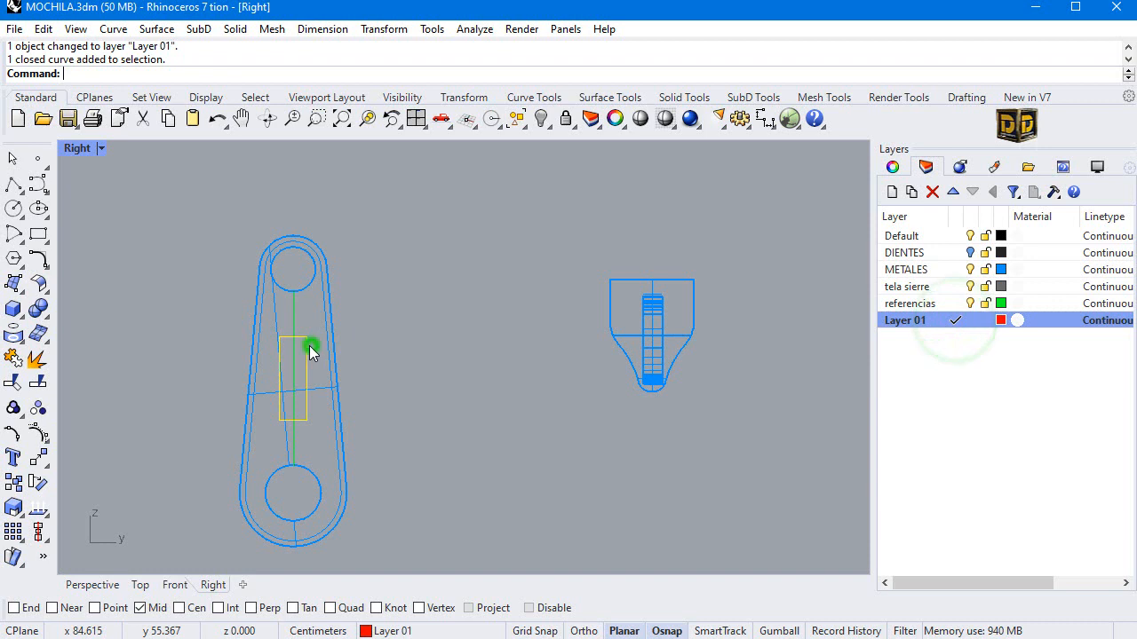
pyautogui.doubleClick(77, 148)
pyautogui.scroll(-1, 604, 441)
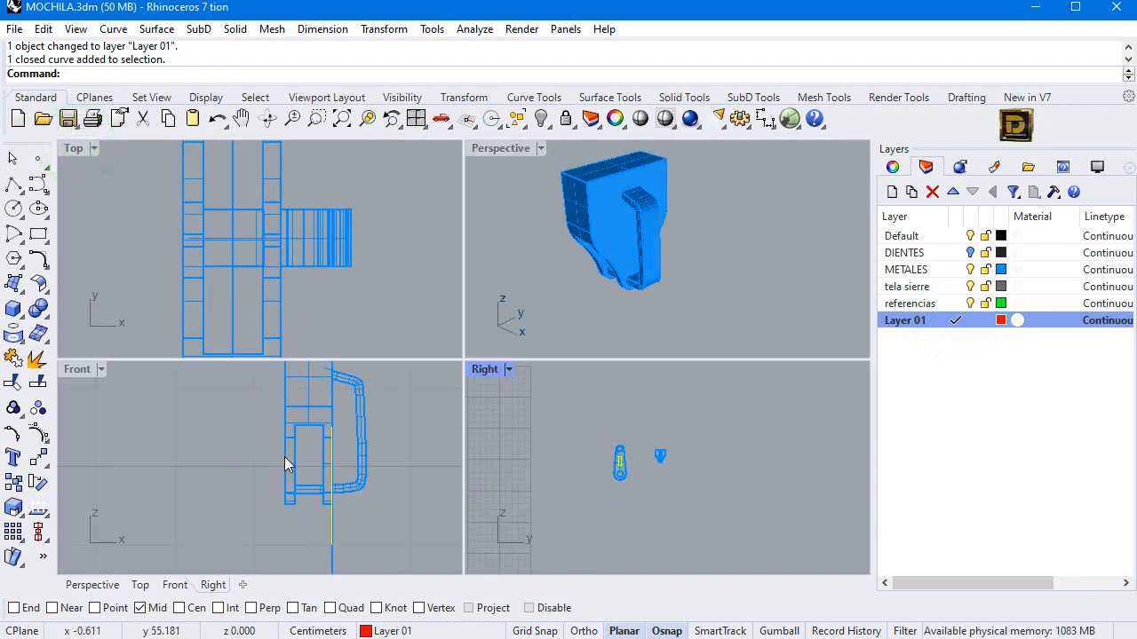
pyautogui.click(12, 308)
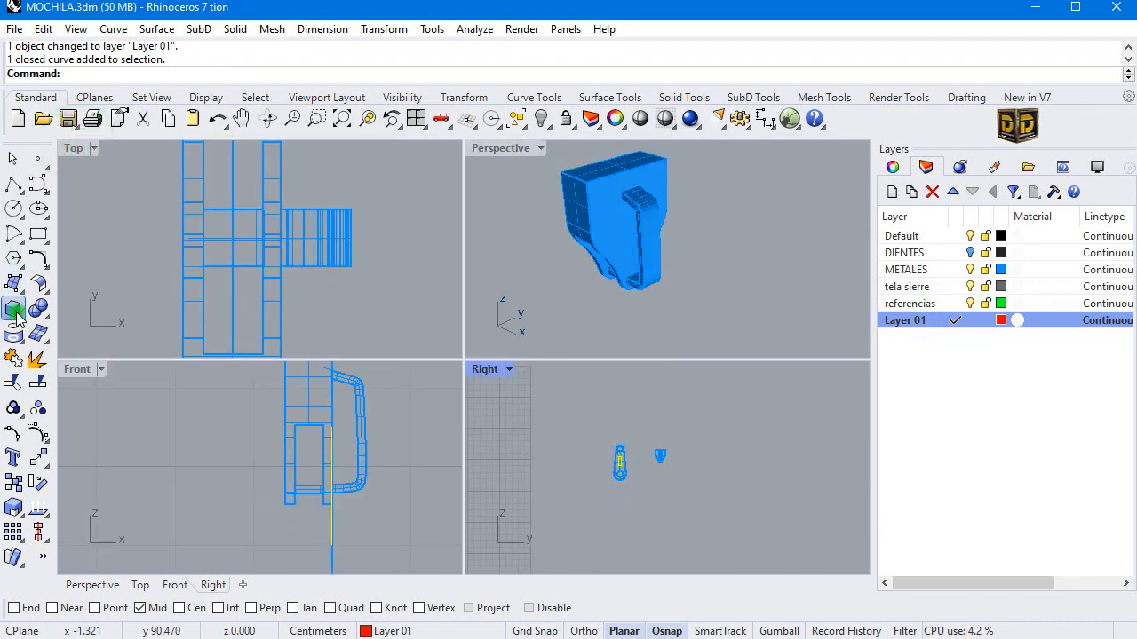
pyautogui.click(85, 366)
pyautogui.scroll(2, 331, 487)
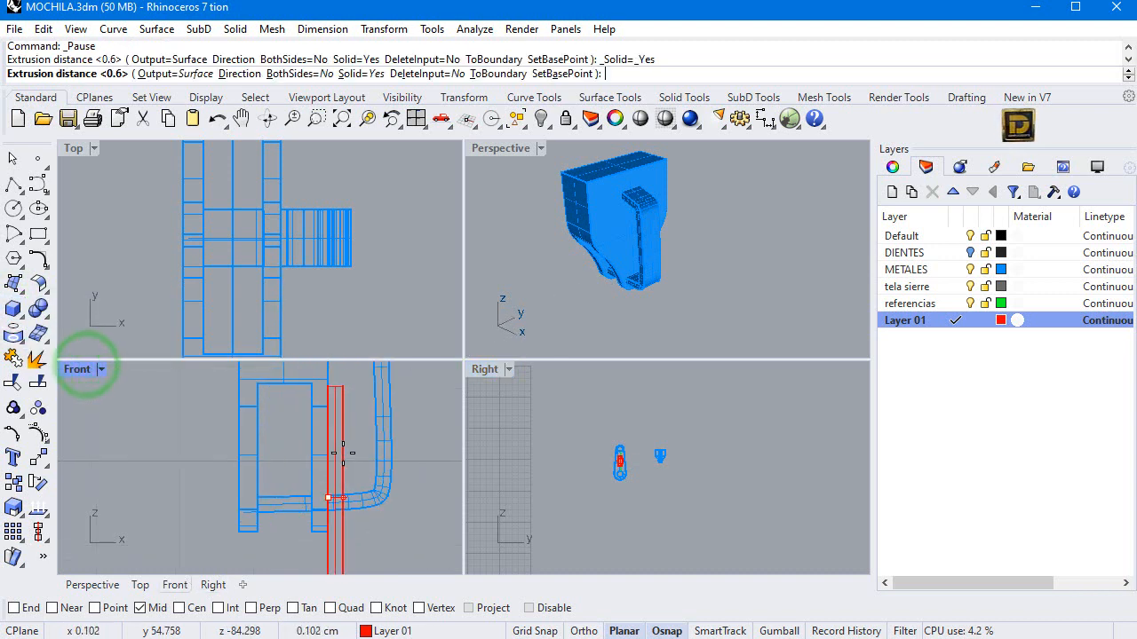
pyautogui.scroll(1, 330, 457)
pyautogui.click(331, 403)
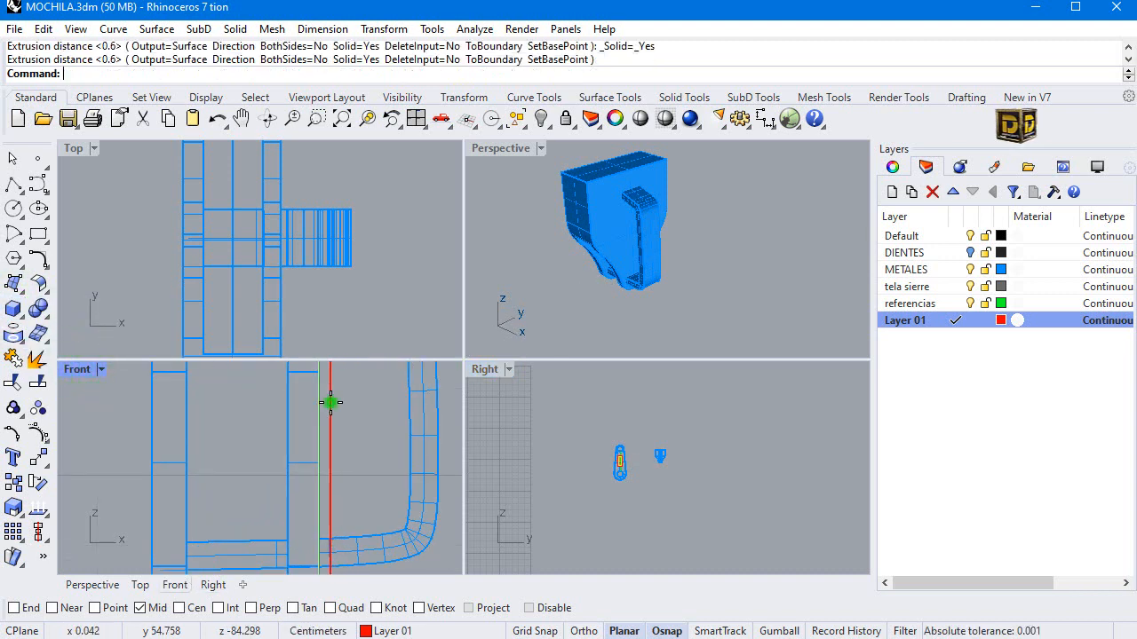
# Step: Make the METALES layer current and extrude the pull tab's flat surface into a solid about 0.12 cm thick, directed away from the red plate
pyautogui.moveTo(584, 251); pyautogui.dragTo(586, 297, button='right')
pyautogui.moveTo(516, 285); pyautogui.dragTo(518, 293, button='right')
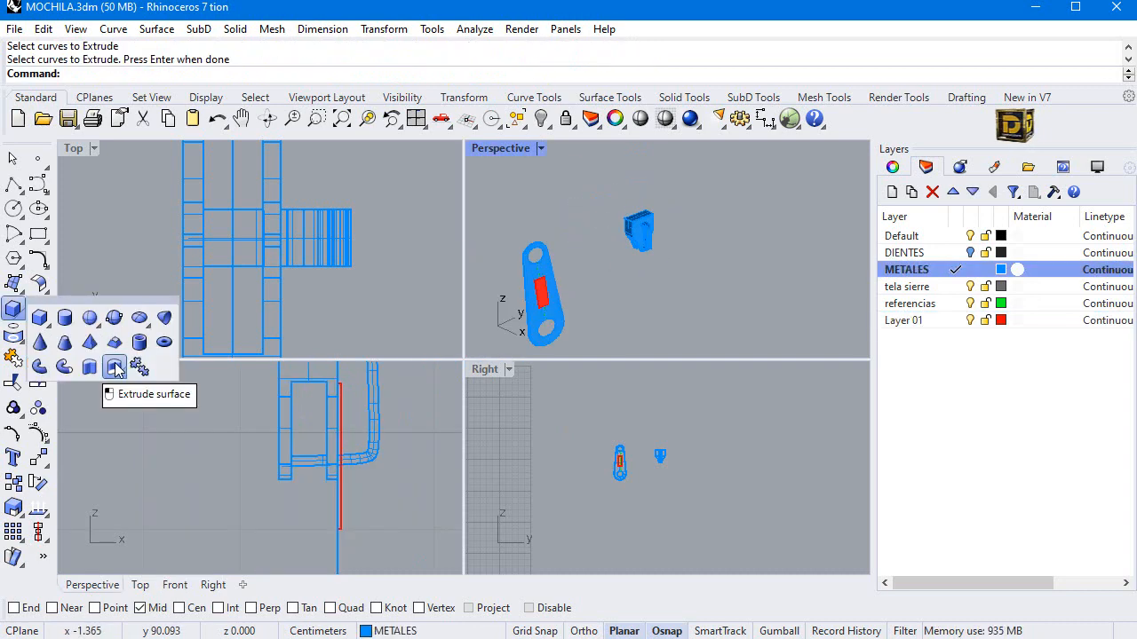
pyautogui.click(115, 368)
pyautogui.scroll(3, 548, 286)
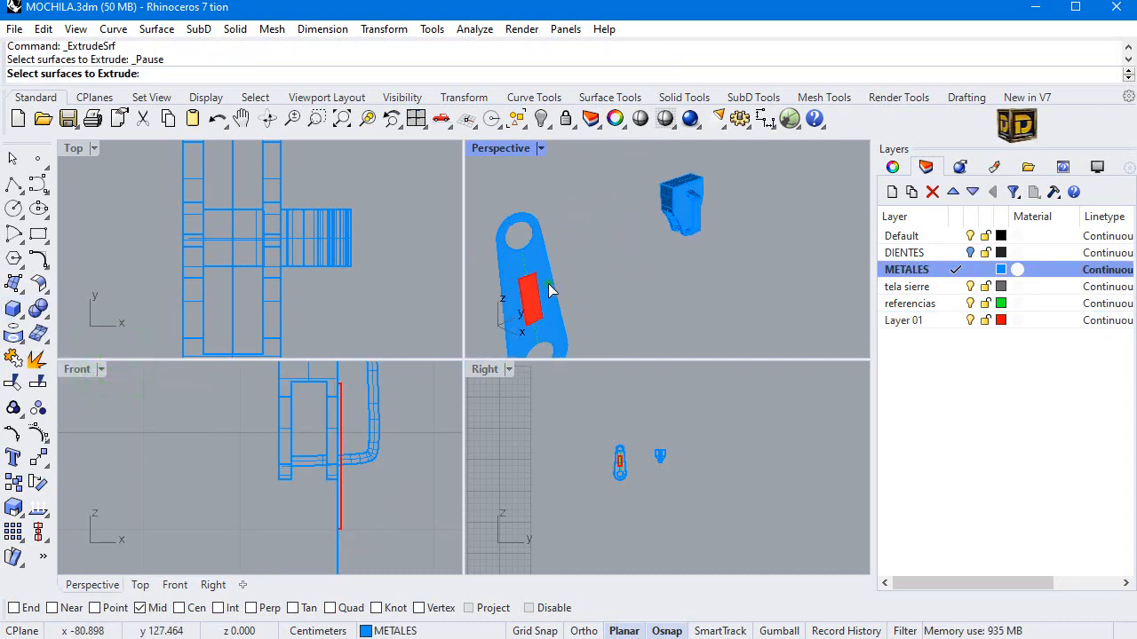
pyautogui.click(548, 286)
pyautogui.press('Return')
pyautogui.scroll(3, 320, 471)
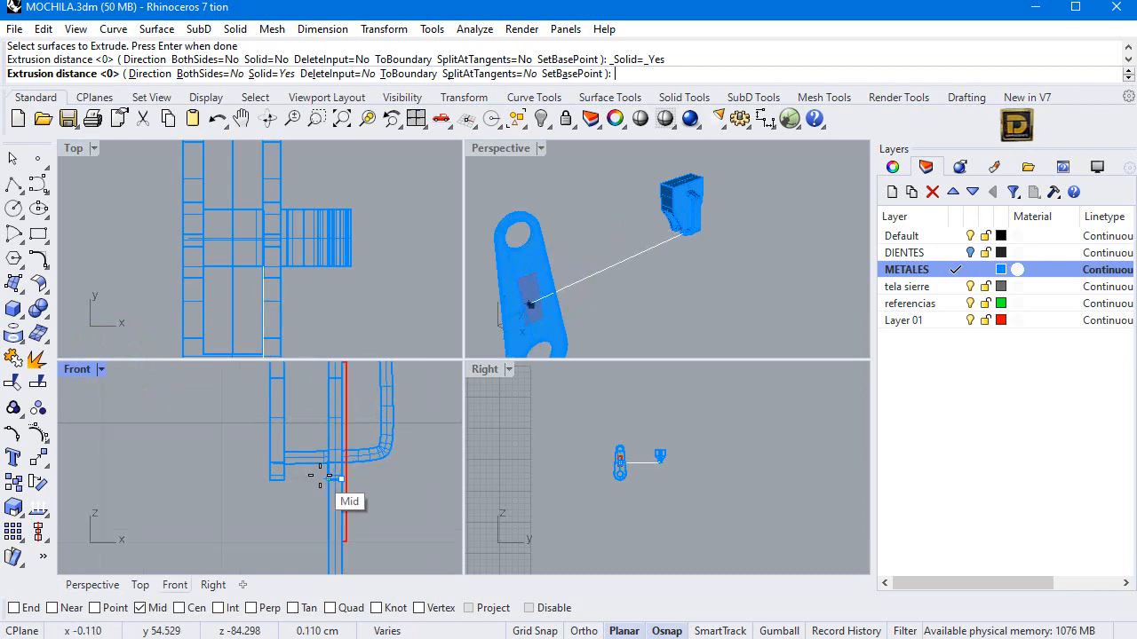
pyautogui.click(329, 524)
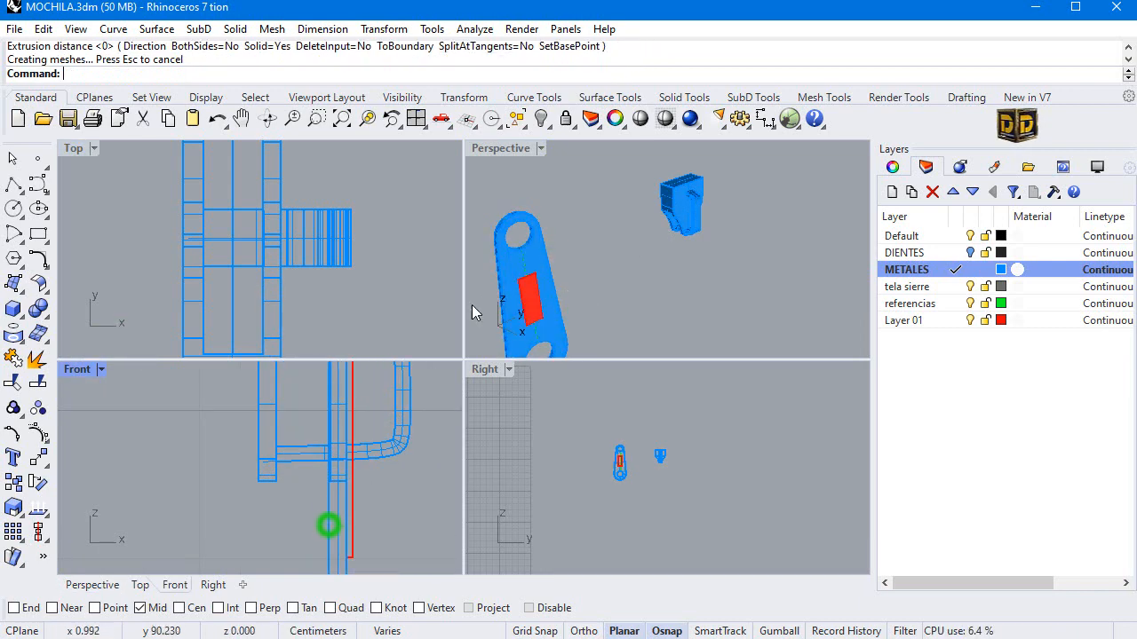
# Step: Delete the leftover flat surface that coincides with the pull tab solid's front face
pyautogui.scroll(5, 548, 272)
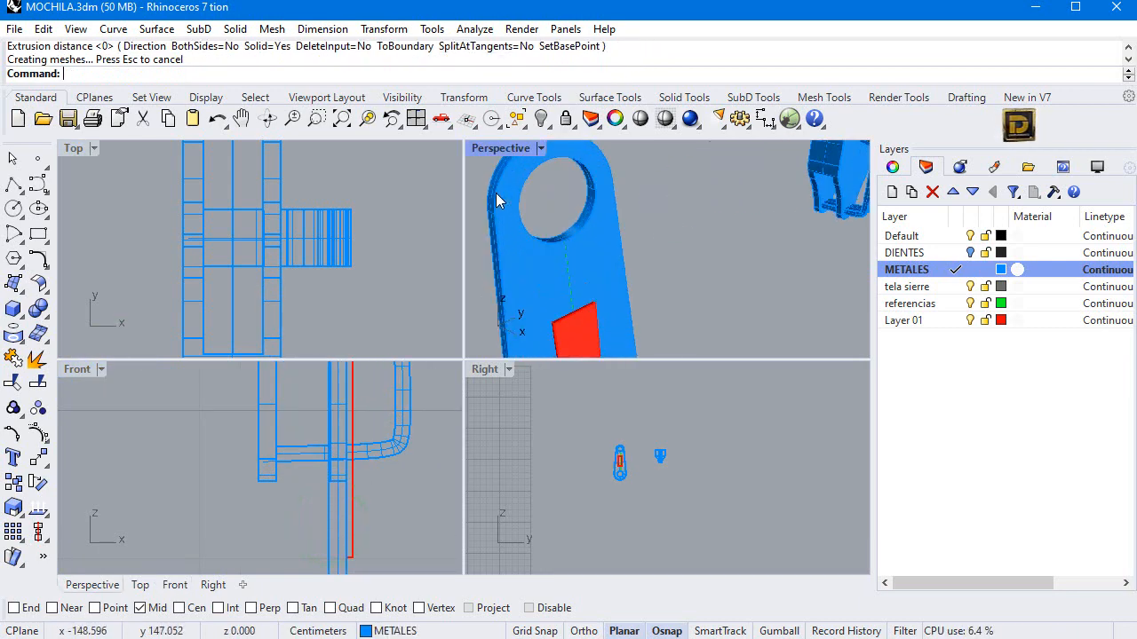
pyautogui.doubleClick(498, 151)
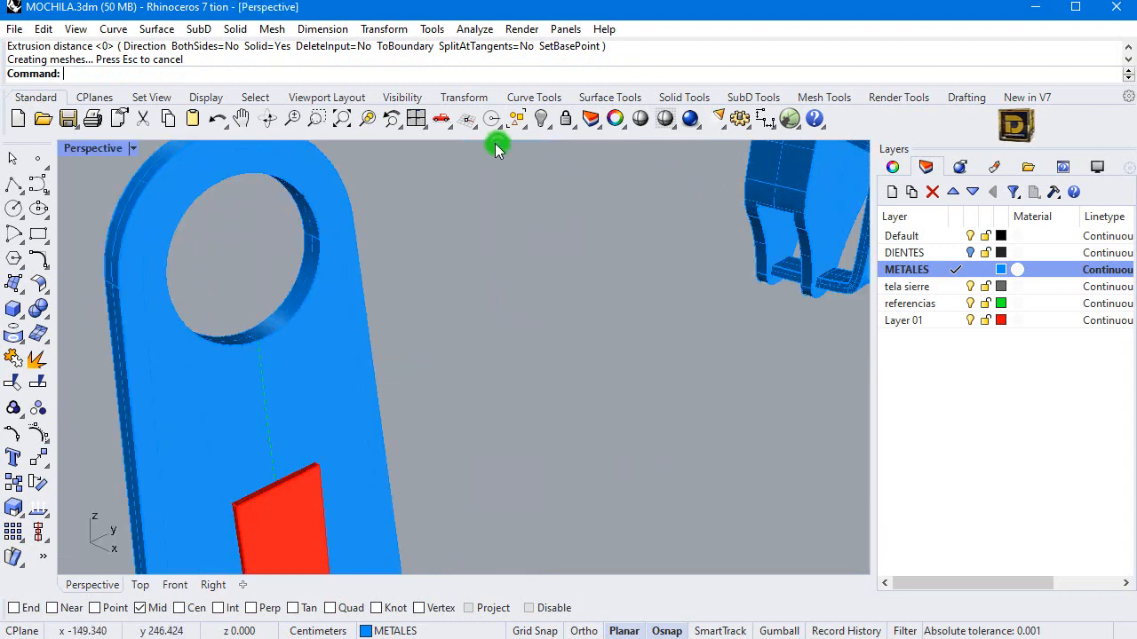
pyautogui.click(120, 275)
pyautogui.click(176, 321)
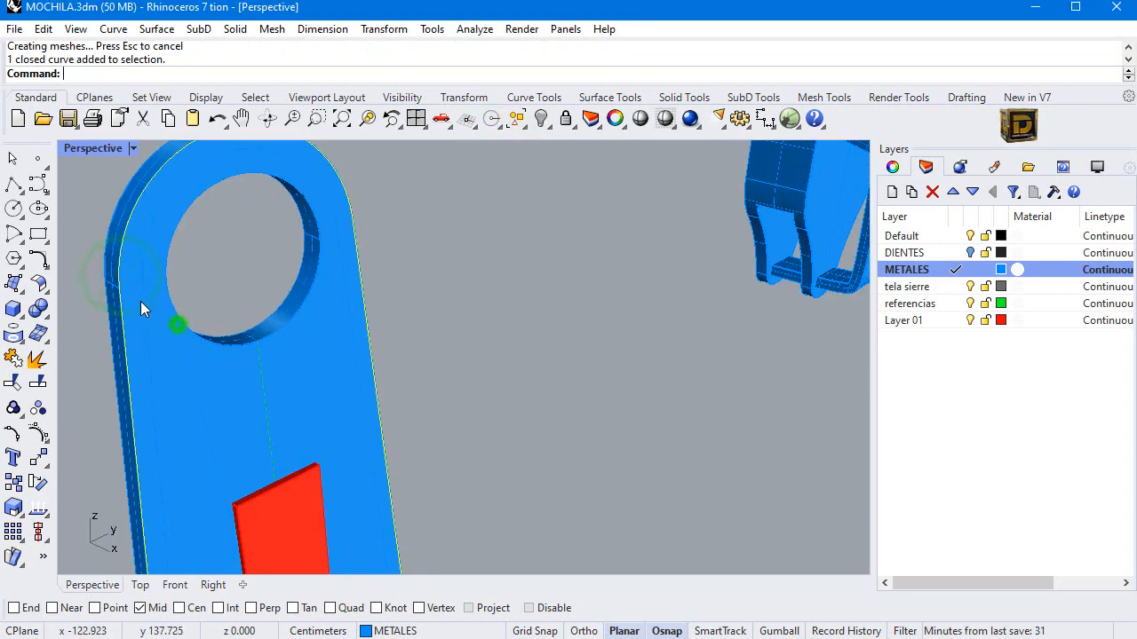
pyautogui.click(129, 279)
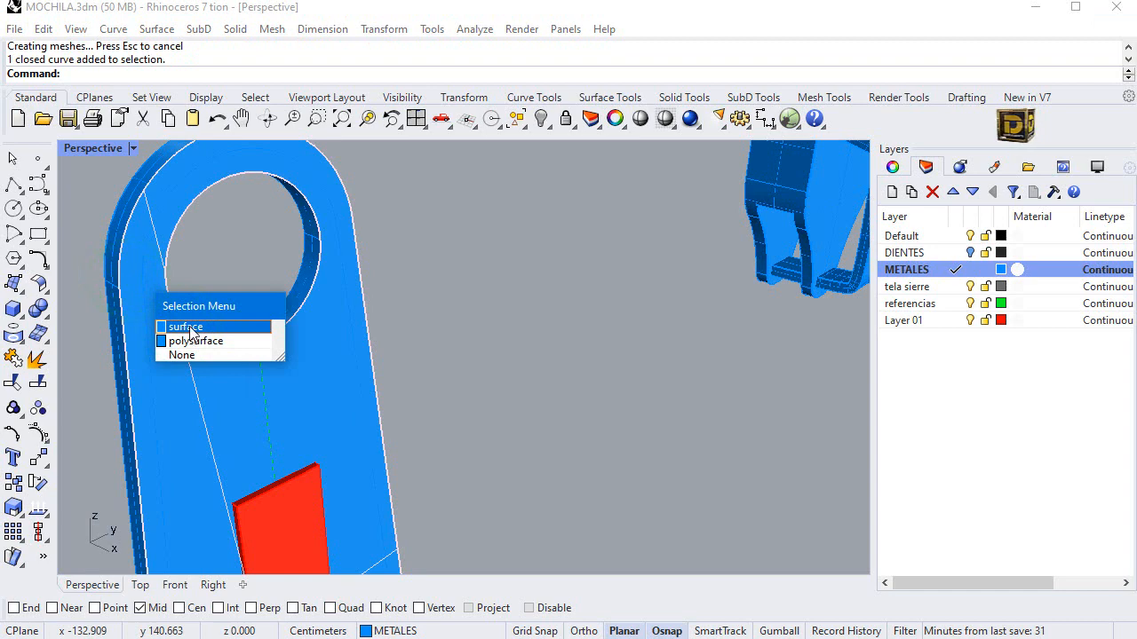
pyautogui.click(189, 327)
pyautogui.press('Delete')
# Step: Try hiding the tab solid to work with its outline curve, and undo the hide
pyautogui.click(124, 302)
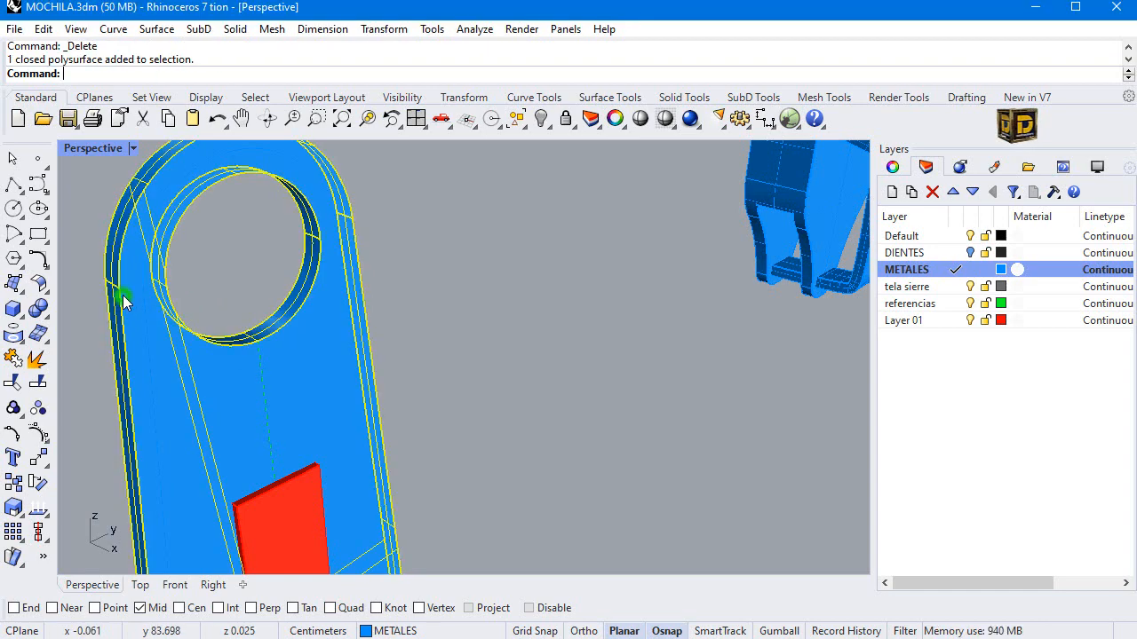
pyautogui.click(540, 118)
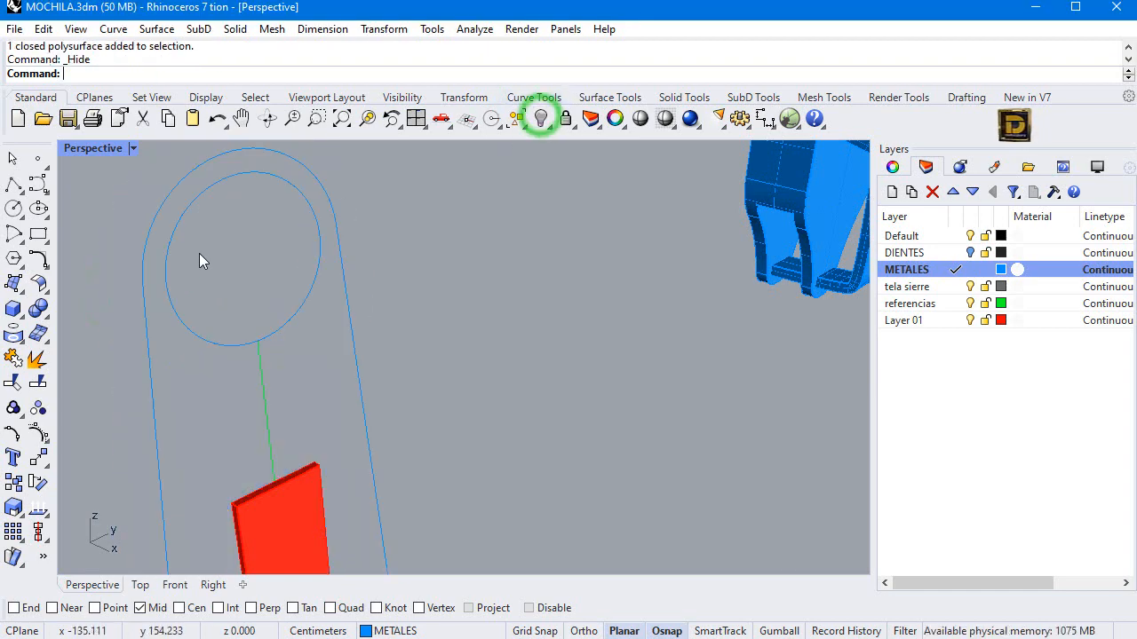
pyautogui.click(142, 264)
pyautogui.scroll(-5, 196, 263)
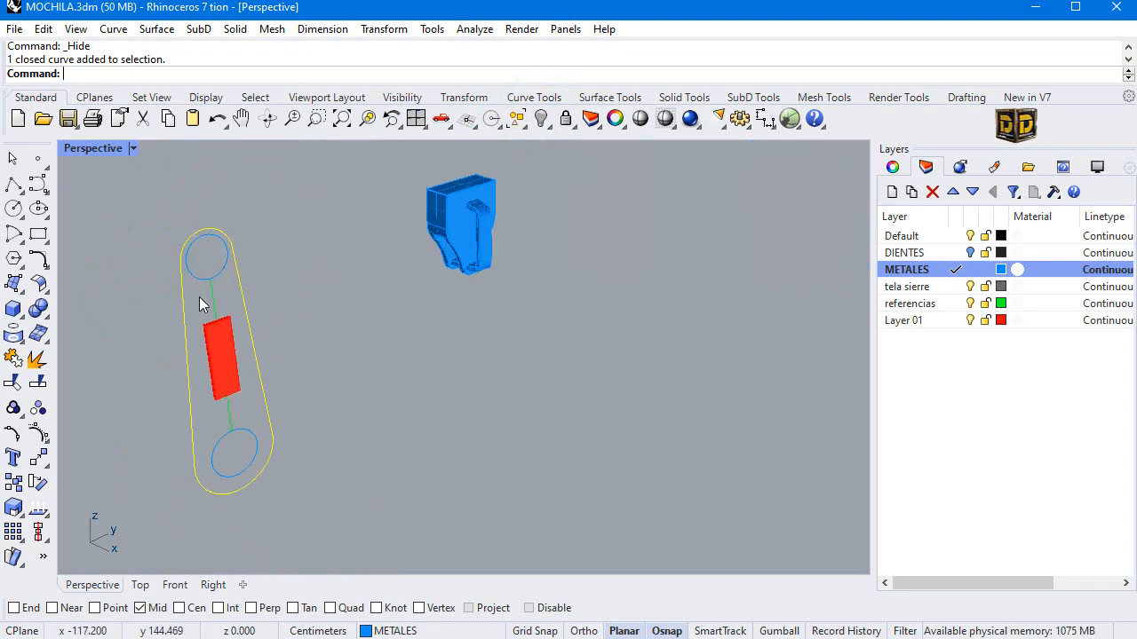
pyautogui.scroll(3, 271, 299)
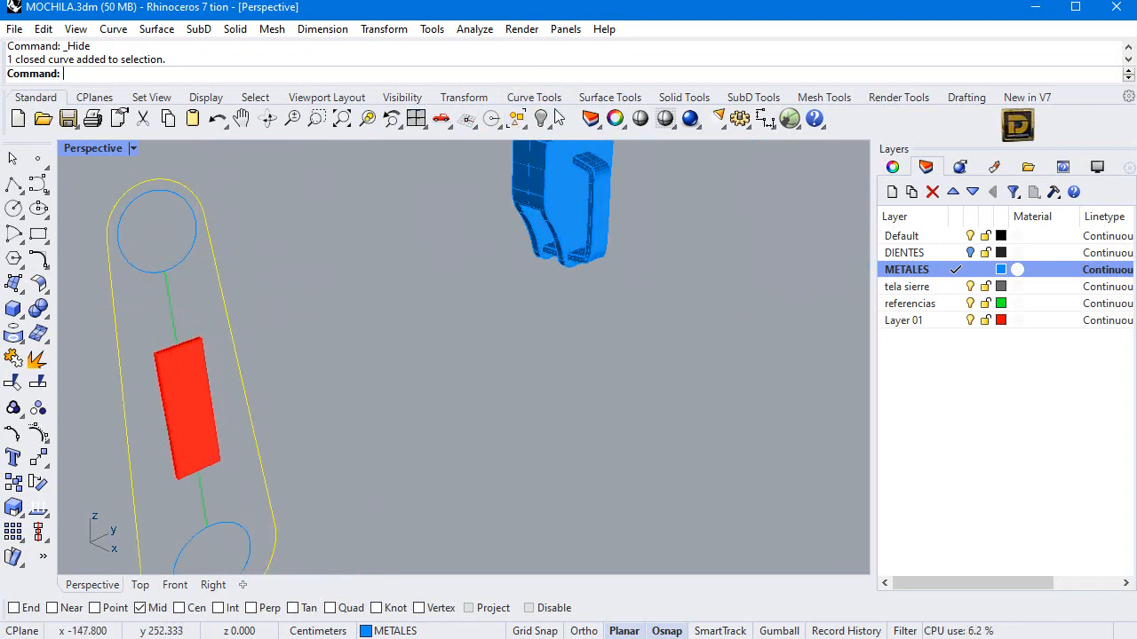
pyautogui.hotkey('ctrl', 'z')
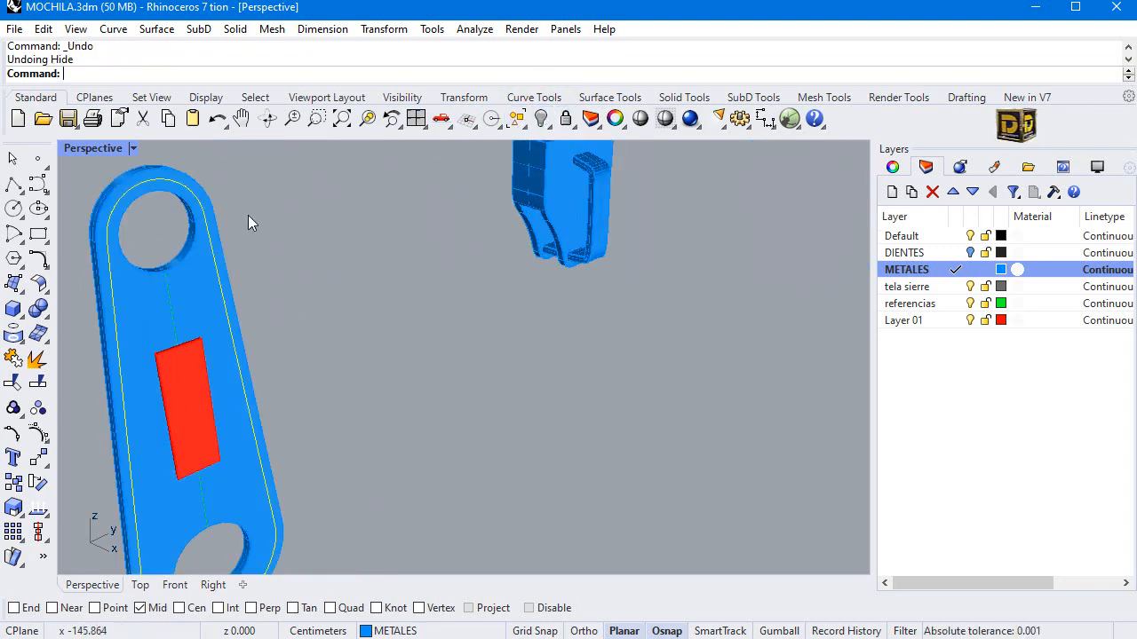
pyautogui.scroll(-2, 298, 222)
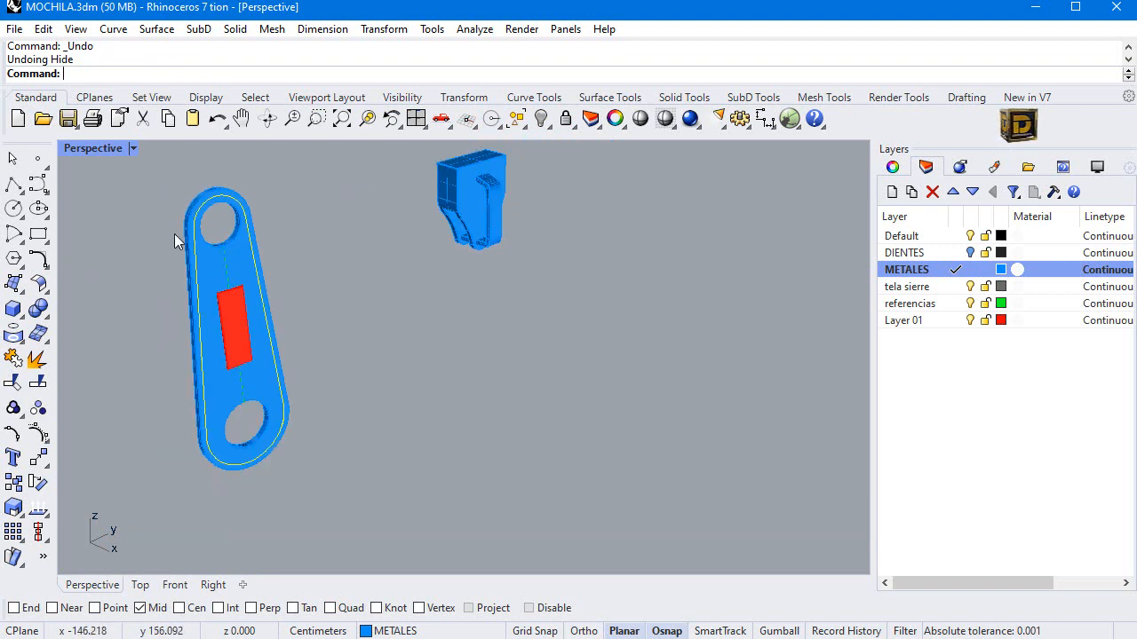
pyautogui.scroll(2, 187, 267)
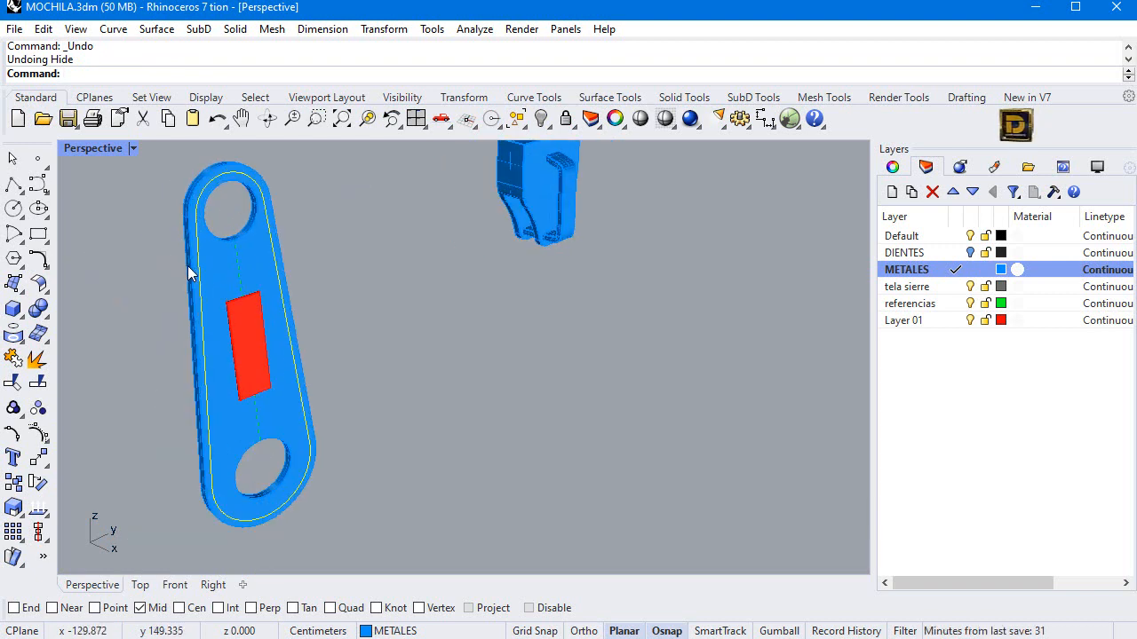
pyautogui.click(116, 272)
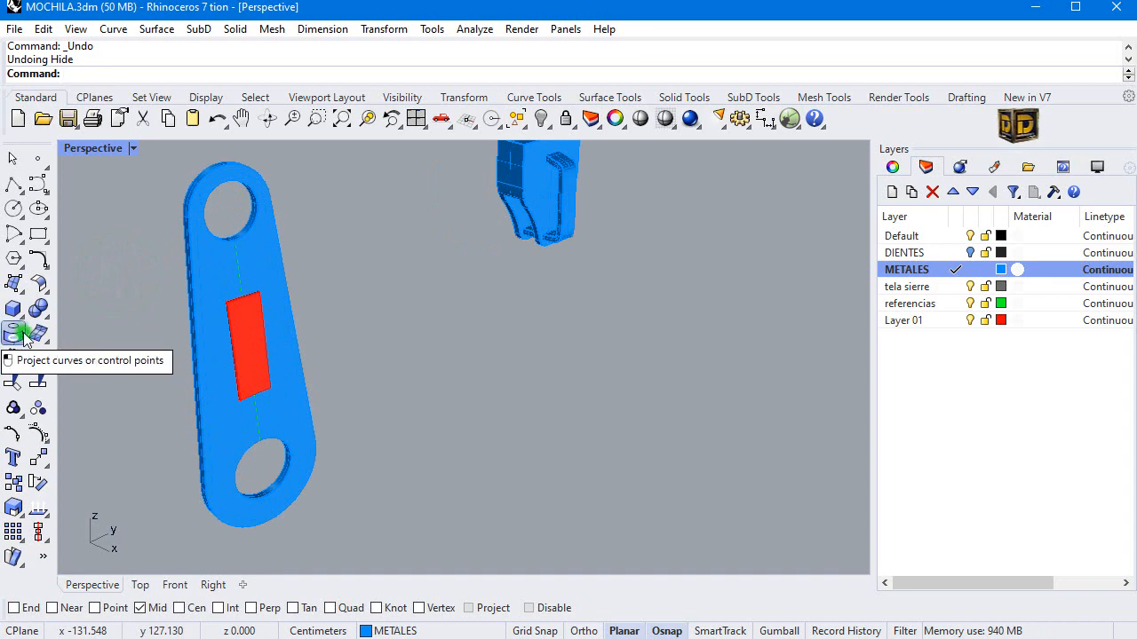
# Step: Duplicate all outer edges of the pull tab's front face and join them into one closed curve
pyautogui.click(22, 334)
pyautogui.click(87, 339)
pyautogui.scroll(2, 196, 250)
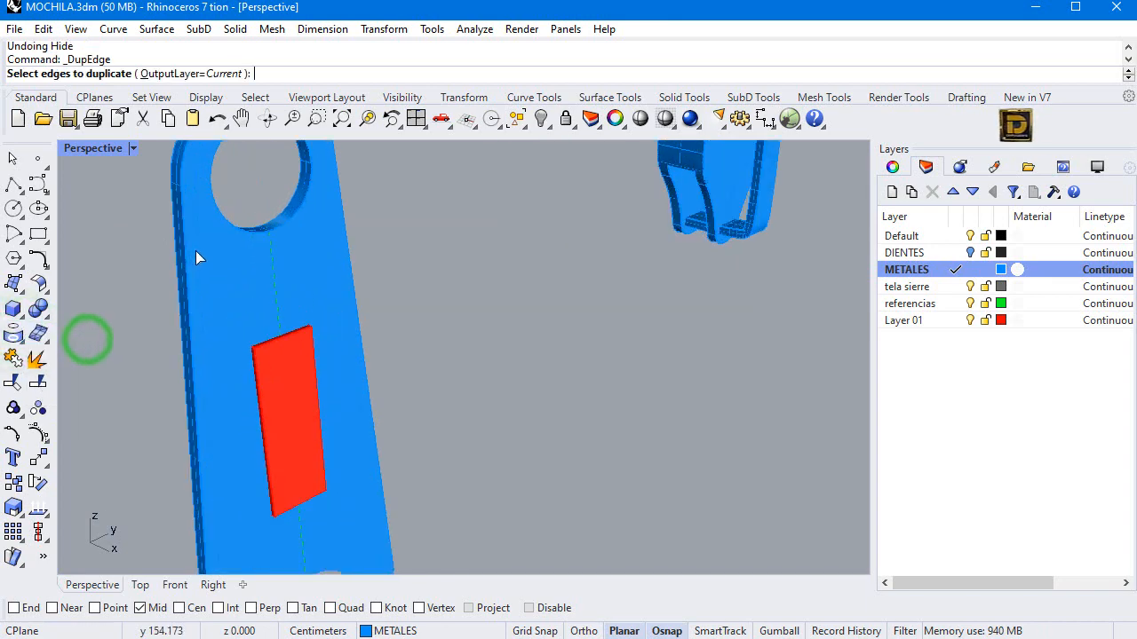
pyautogui.click(187, 247)
pyautogui.click(182, 172)
pyautogui.scroll(-3, 214, 194)
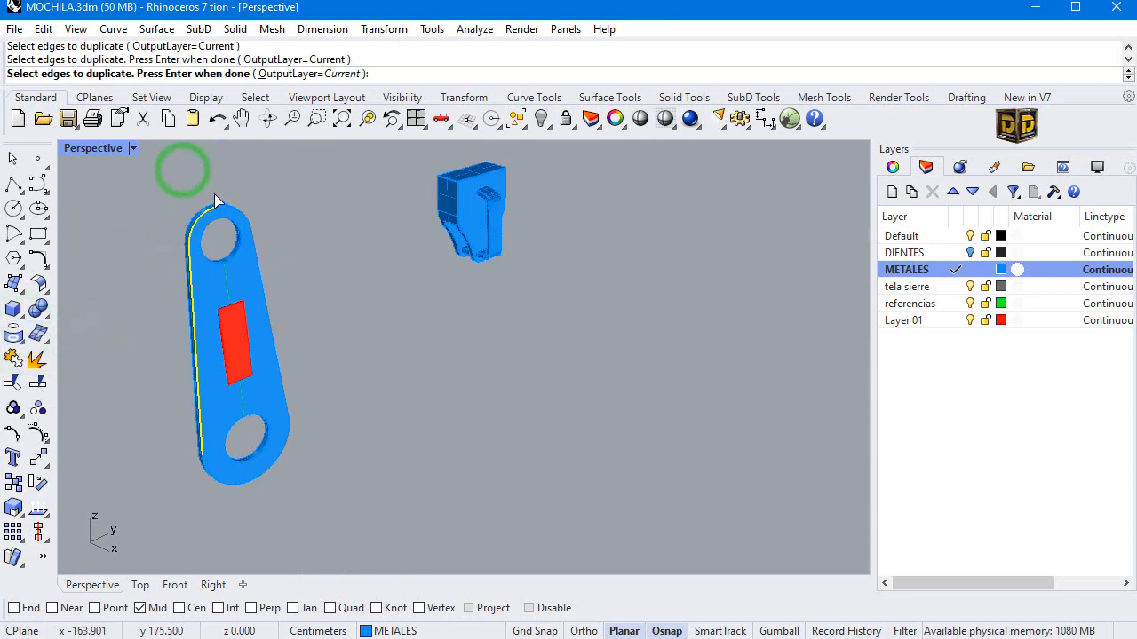
pyautogui.scroll(3, 246, 236)
pyautogui.click(246, 236)
pyautogui.scroll(-2, 326, 310)
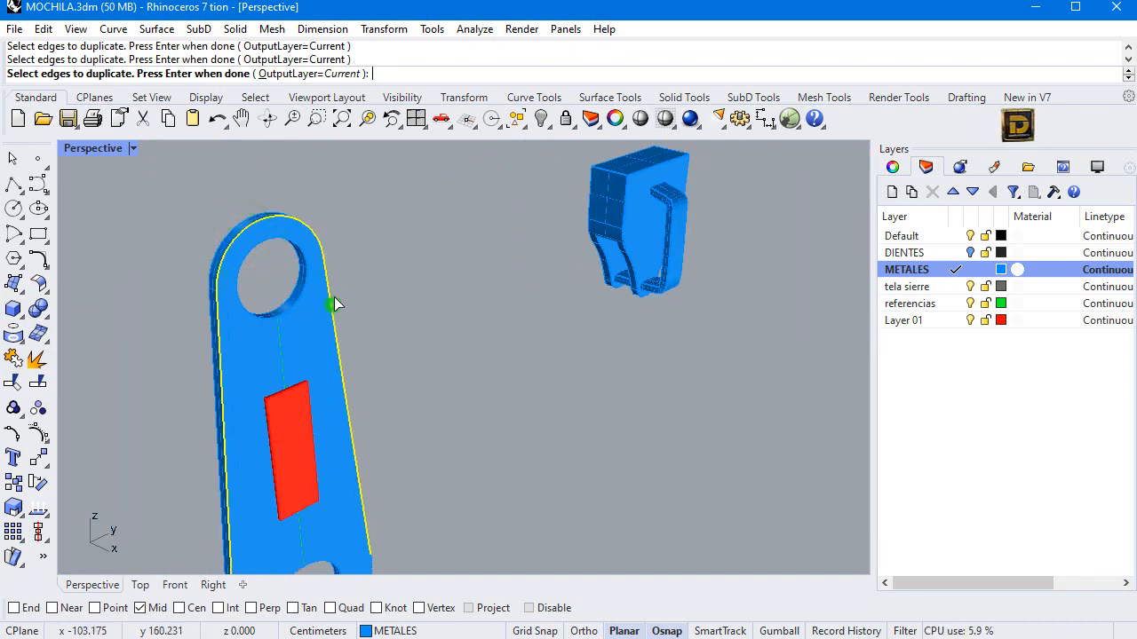
pyautogui.scroll(-5, 336, 305)
pyautogui.scroll(5, 329, 278)
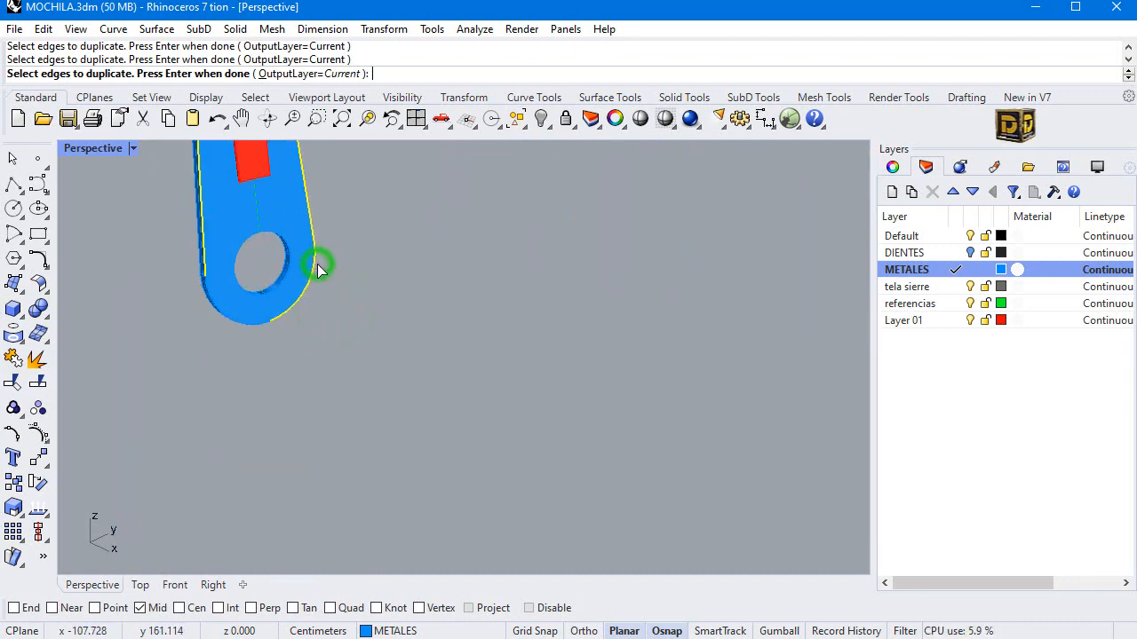
pyautogui.scroll(2, 236, 314)
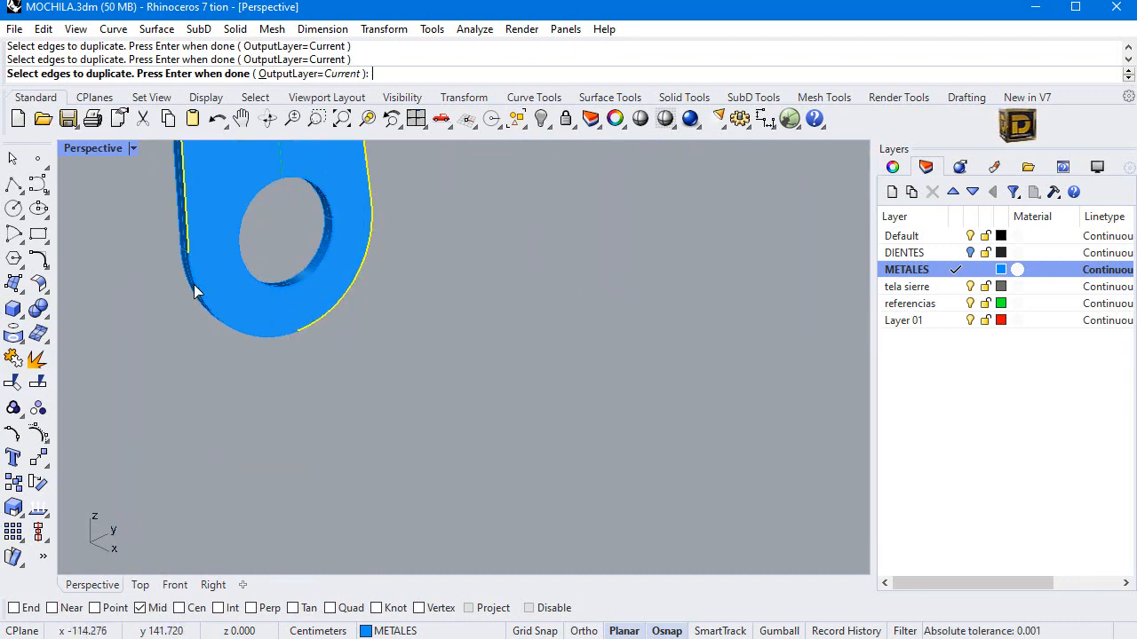
pyautogui.press('Return')
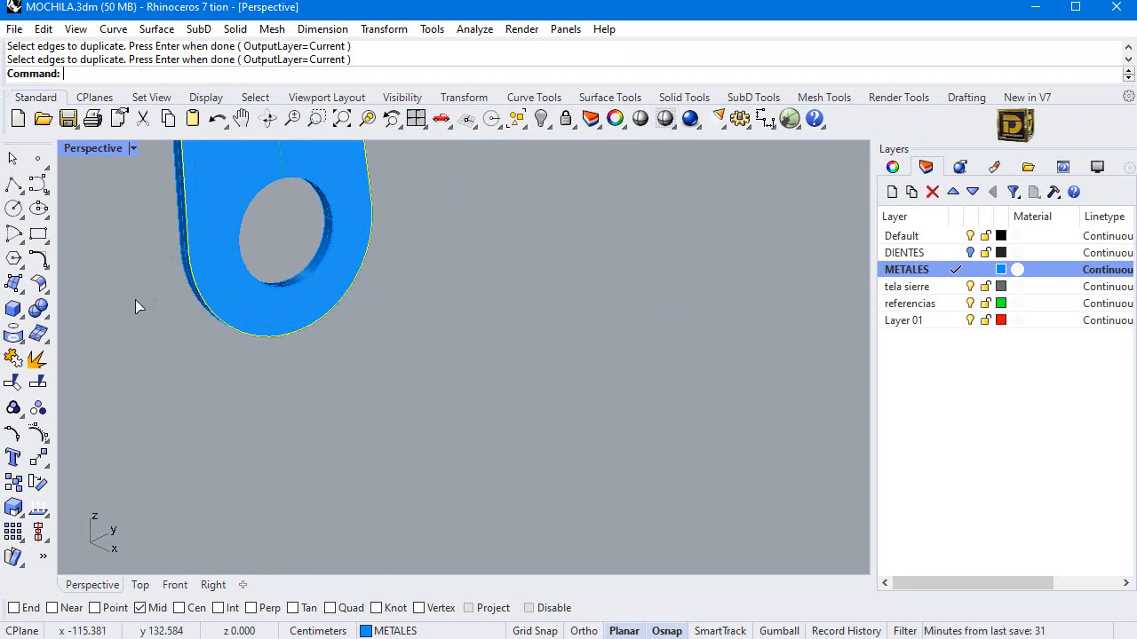
pyautogui.click(13, 358)
pyautogui.scroll(-3, 317, 406)
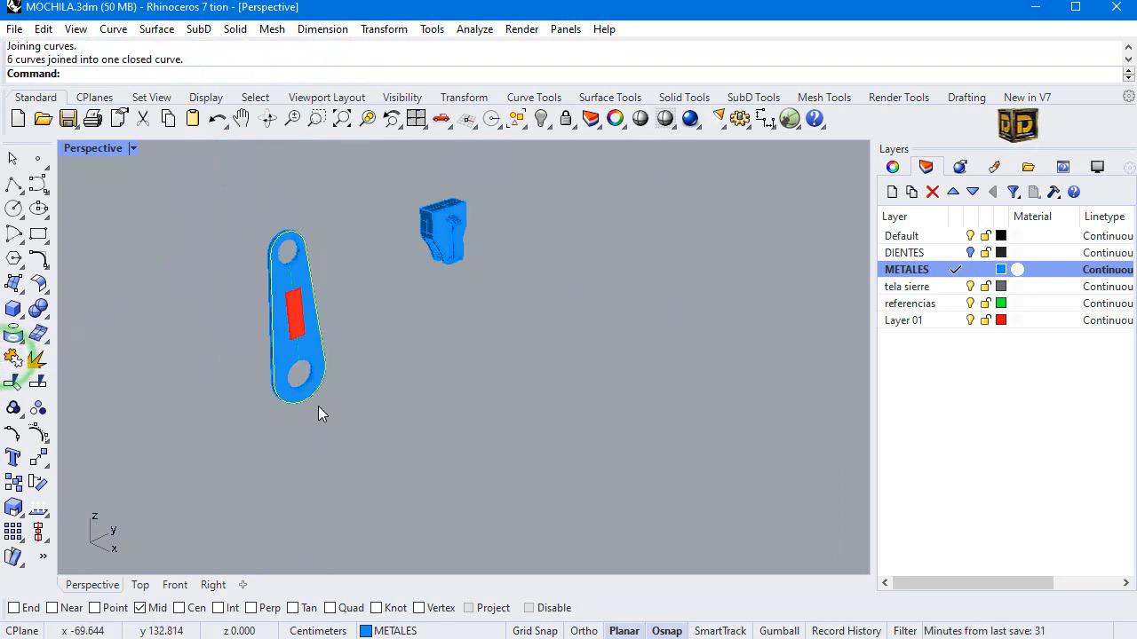
# Step: Hide the pull tab solid so that only its outline curves and the red plate stay shown
pyautogui.scroll(5, 275, 240)
pyautogui.click(274, 266)
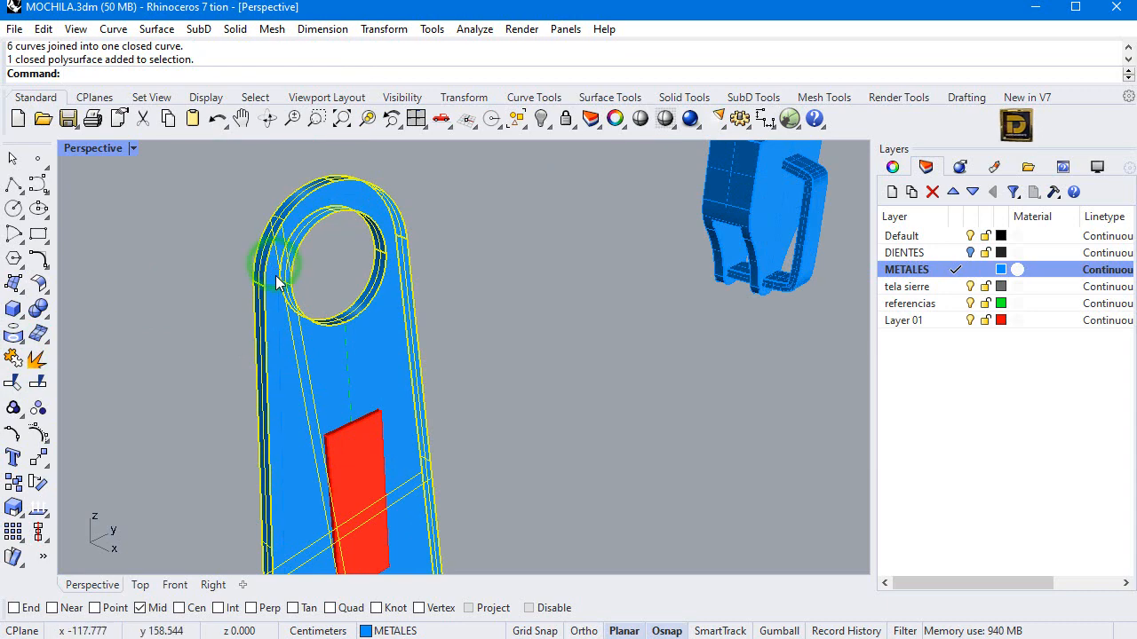
pyautogui.click(540, 118)
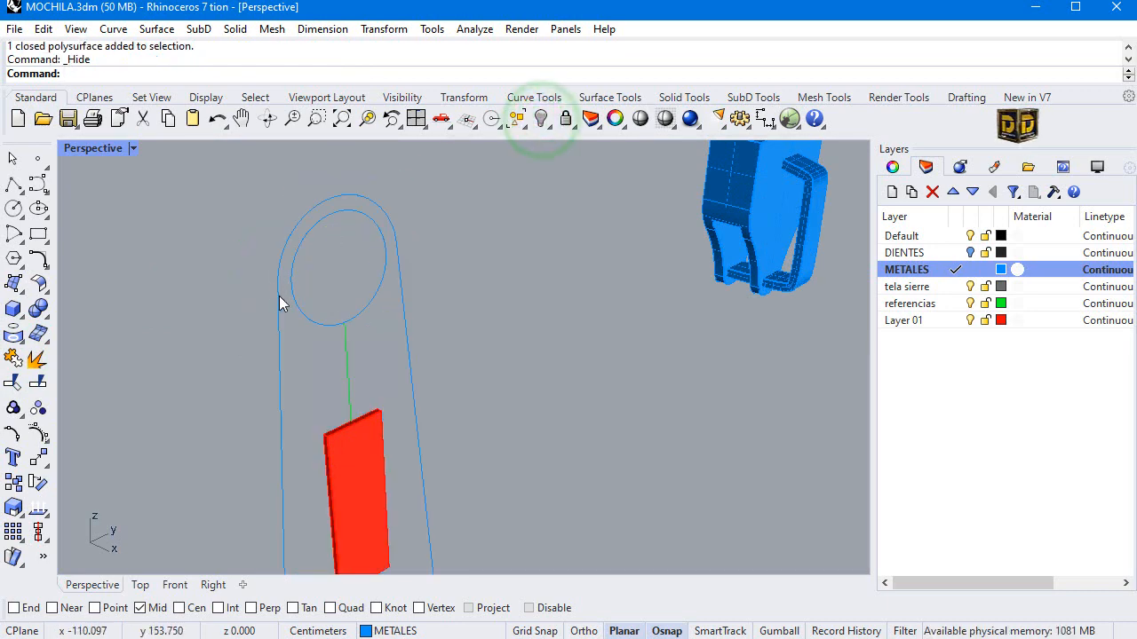
# Step: Create a planar surface between the tab's inner and outer outlines and extrude it about 0.04 cm into a raised rim, flush with the red plate
pyautogui.click(279, 303)
pyautogui.keyDown('shift'); pyautogui.click(264, 287); pyautogui.keyUp('shift')
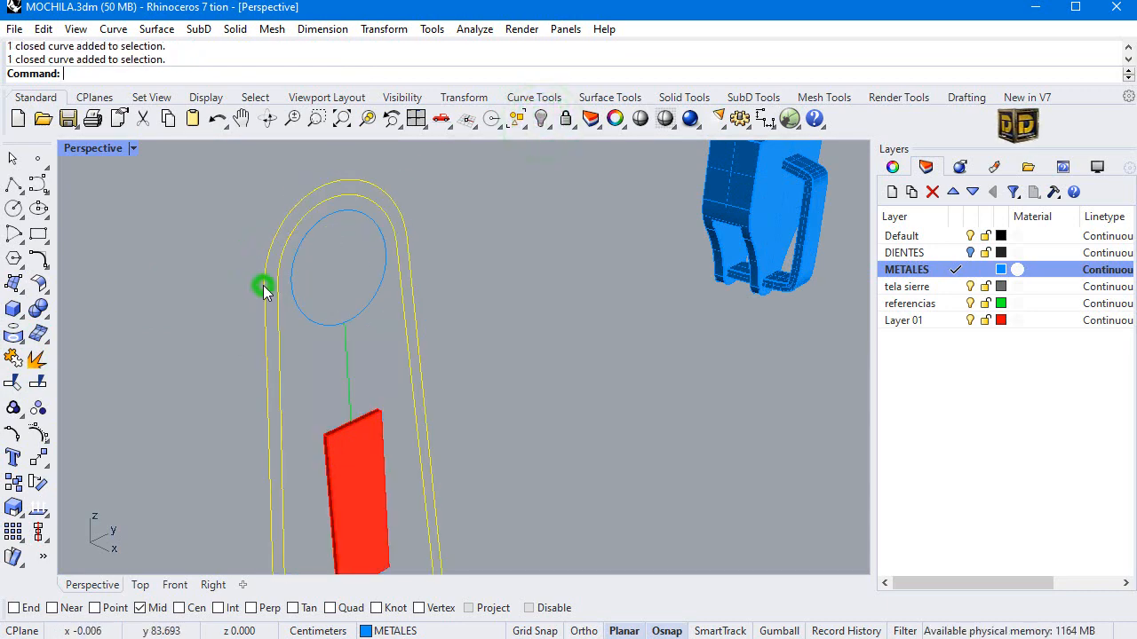
pyautogui.click(20, 289)
pyautogui.click(62, 289)
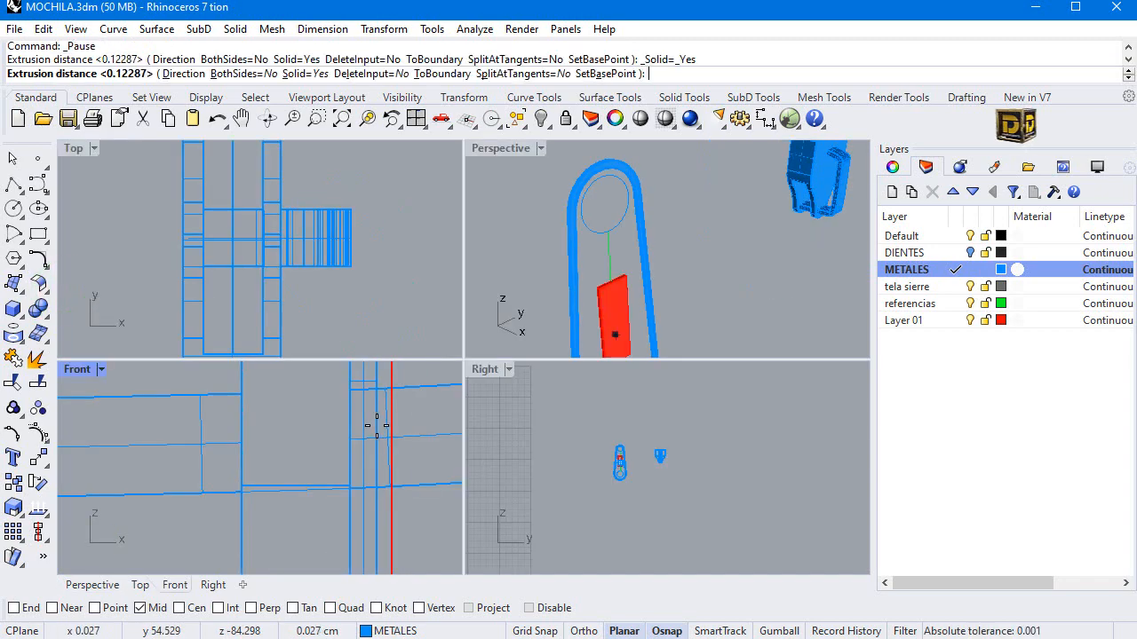
pyautogui.click(392, 424)
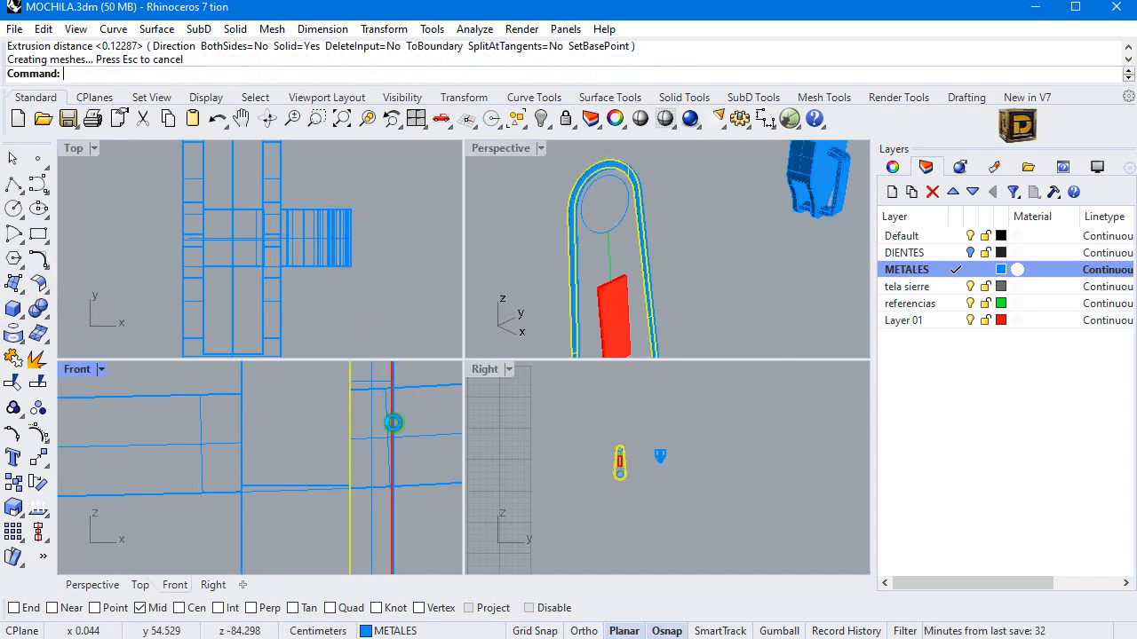
# Step: Show the hidden objects and move the complete pull tab so its upper hole sits at the bridge strip of the slider body
pyautogui.rightClick(543, 119)
pyautogui.scroll(-15, 586, 221)
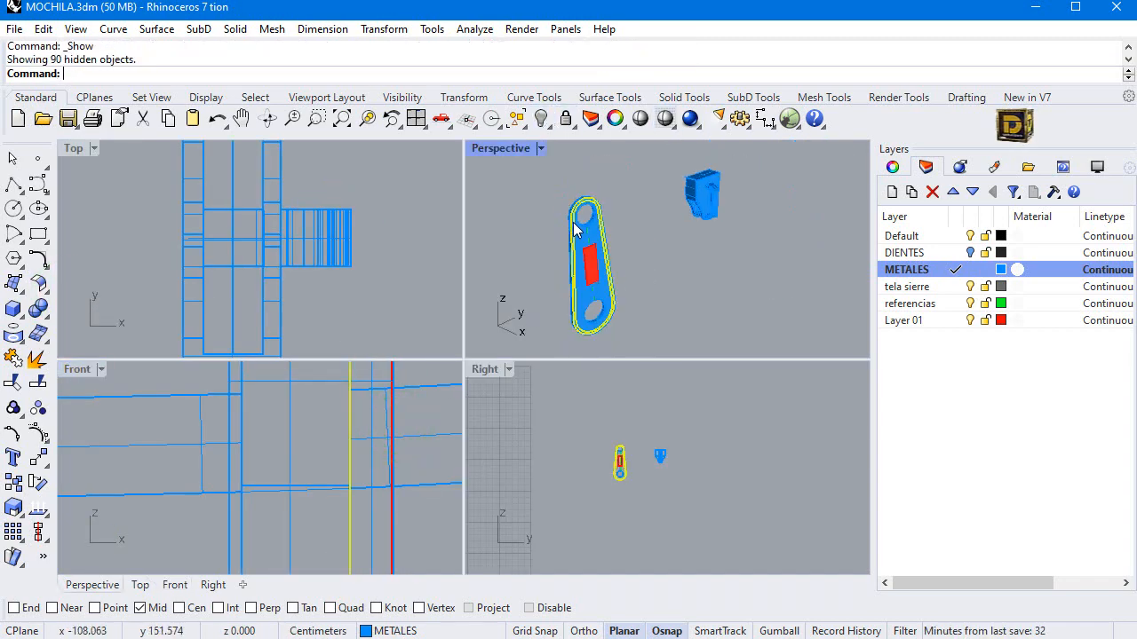
pyautogui.moveTo(563, 192); pyautogui.dragTo(636, 299)
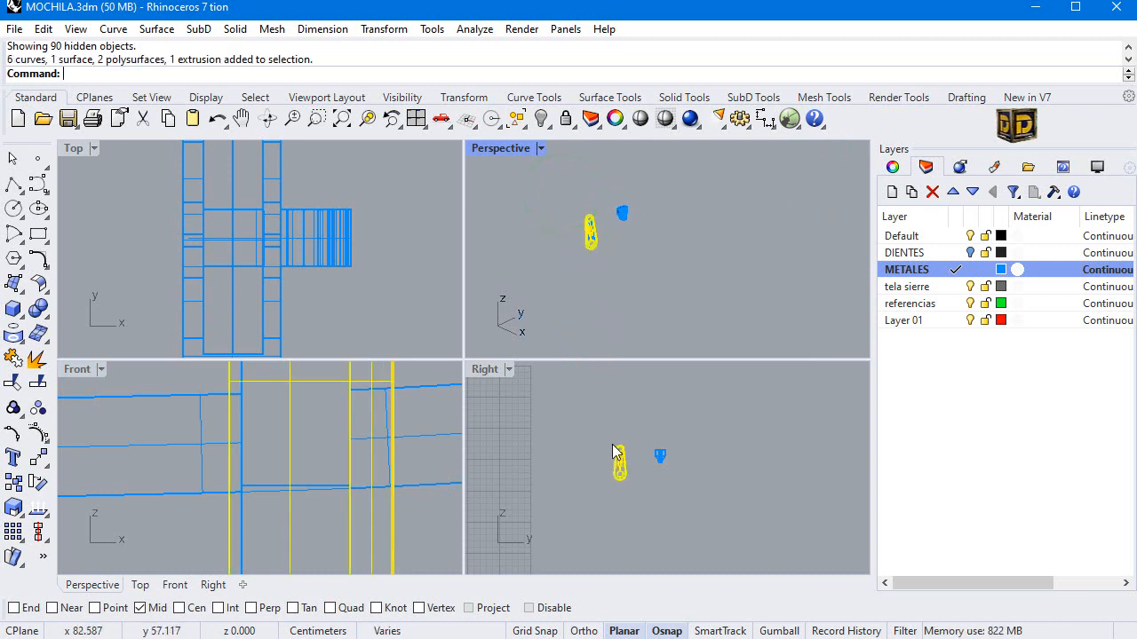
pyautogui.scroll(6, 616, 453)
pyautogui.moveTo(606, 495); pyautogui.dragTo(724, 531)
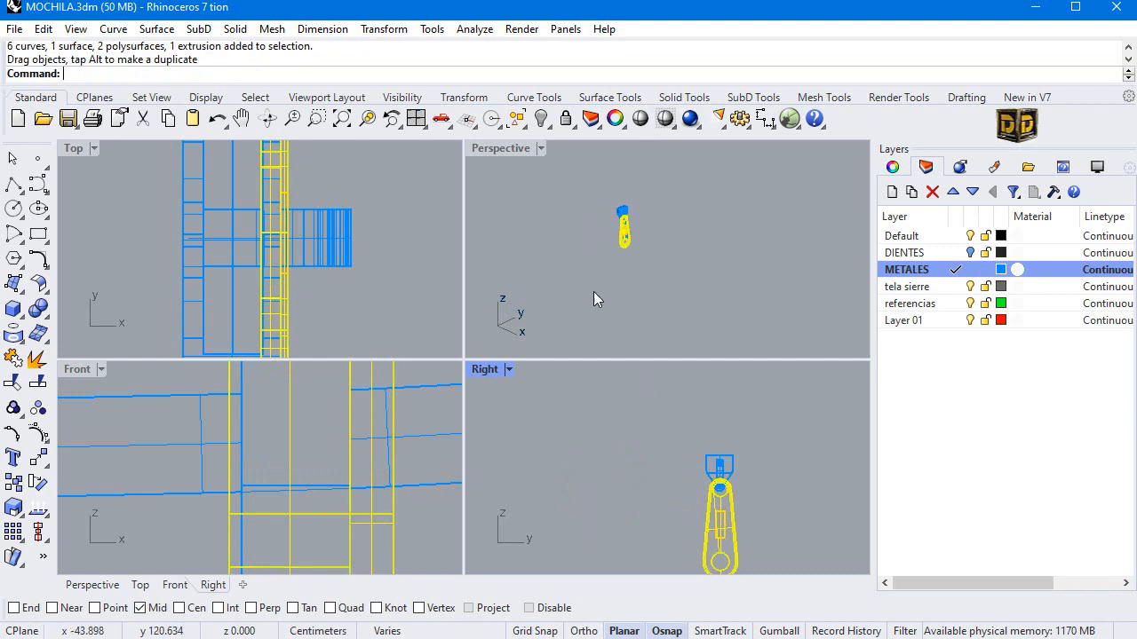
pyautogui.scroll(5, 609, 193)
pyautogui.click(598, 276)
# Step: Switch the Perspective view to Rendered display and examine how the pull tab fits the slider's bridge strip
pyautogui.scroll(6, 636, 222)
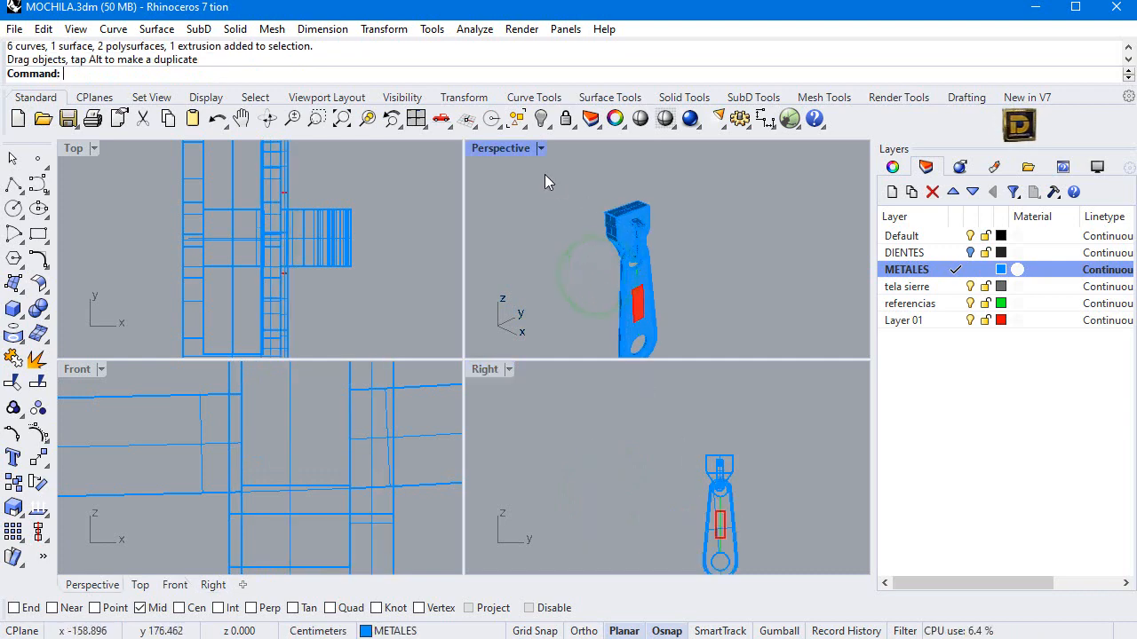
pyautogui.click(540, 149)
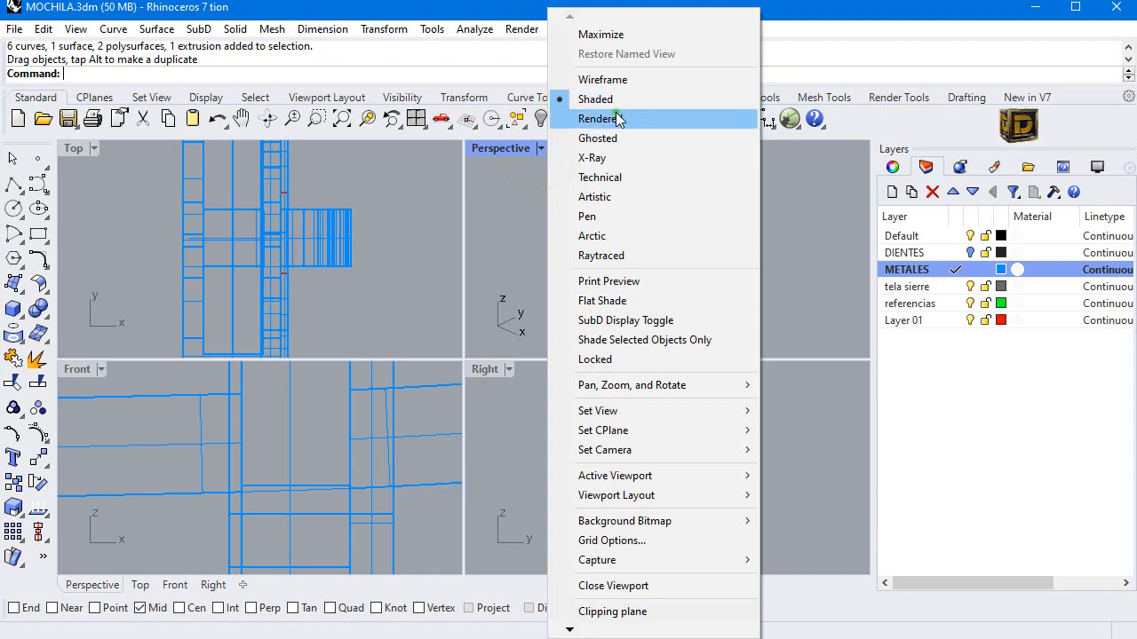
pyautogui.click(600, 118)
pyautogui.moveTo(614, 228); pyautogui.dragTo(801, 223, button='right')
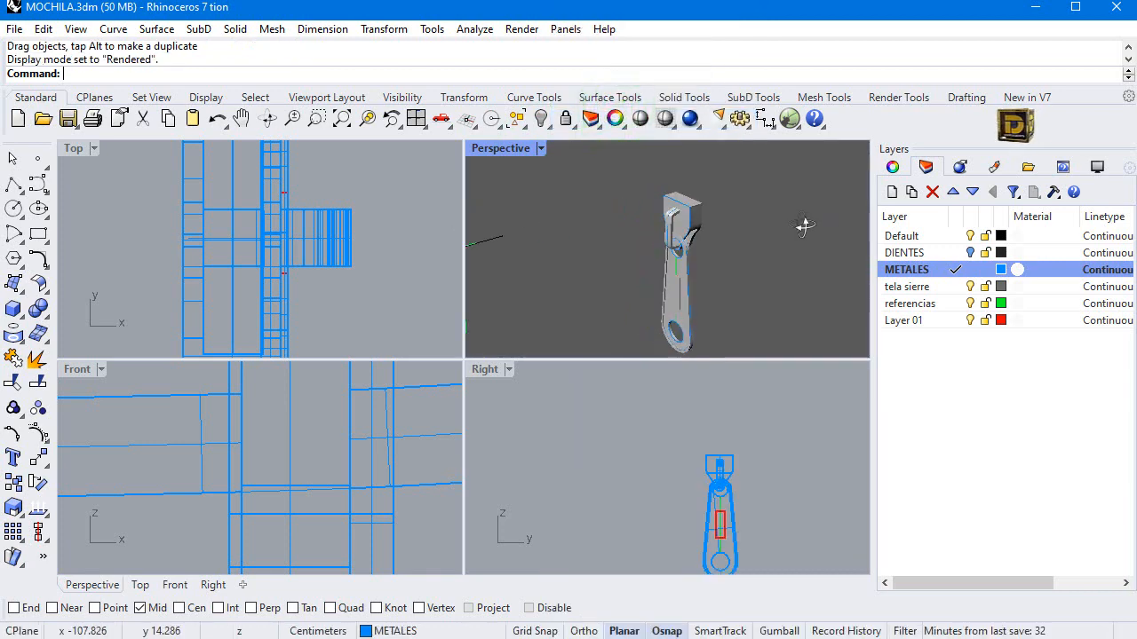
pyautogui.scroll(5, 781, 238)
pyautogui.scroll(-3, 776, 248)
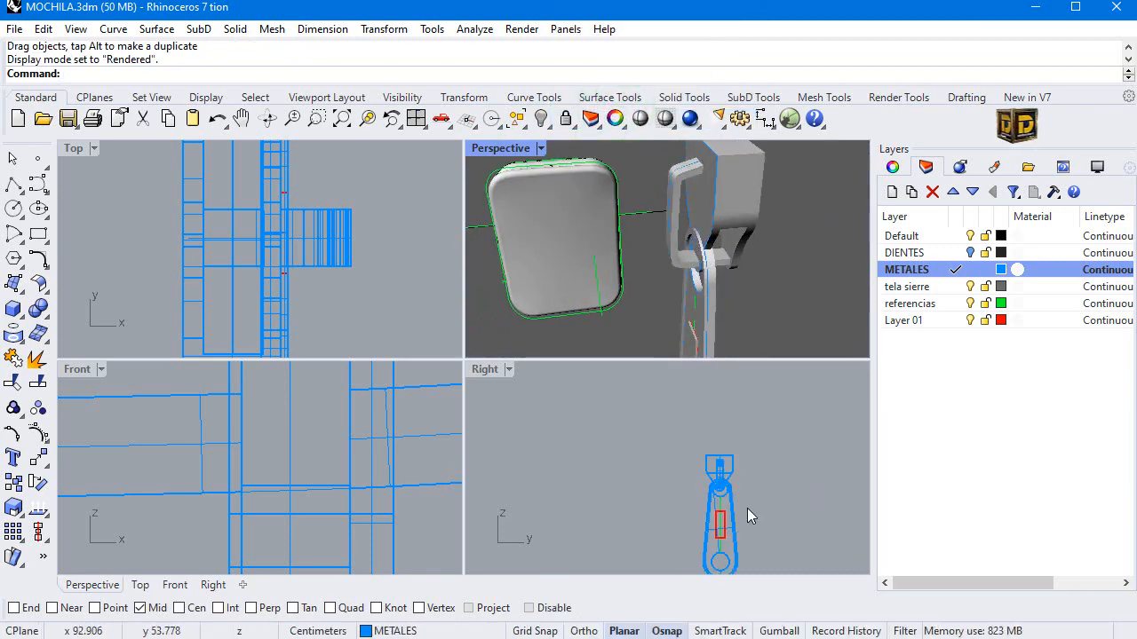
# Step: Select the complete pull tab and move it outward in the Front view so the bridge strip's lower leg passes through its upper hole
pyautogui.moveTo(776, 521); pyautogui.dragTo(747, 536)
pyautogui.scroll(-2, 657, 466)
pyautogui.moveTo(653, 471); pyautogui.dragTo(747, 565)
pyautogui.scroll(-7, 345, 440)
pyautogui.keyDown('shift'); pyautogui.moveTo(336, 444); pyautogui.dragTo(388, 433); pyautogui.keyUp('shift')
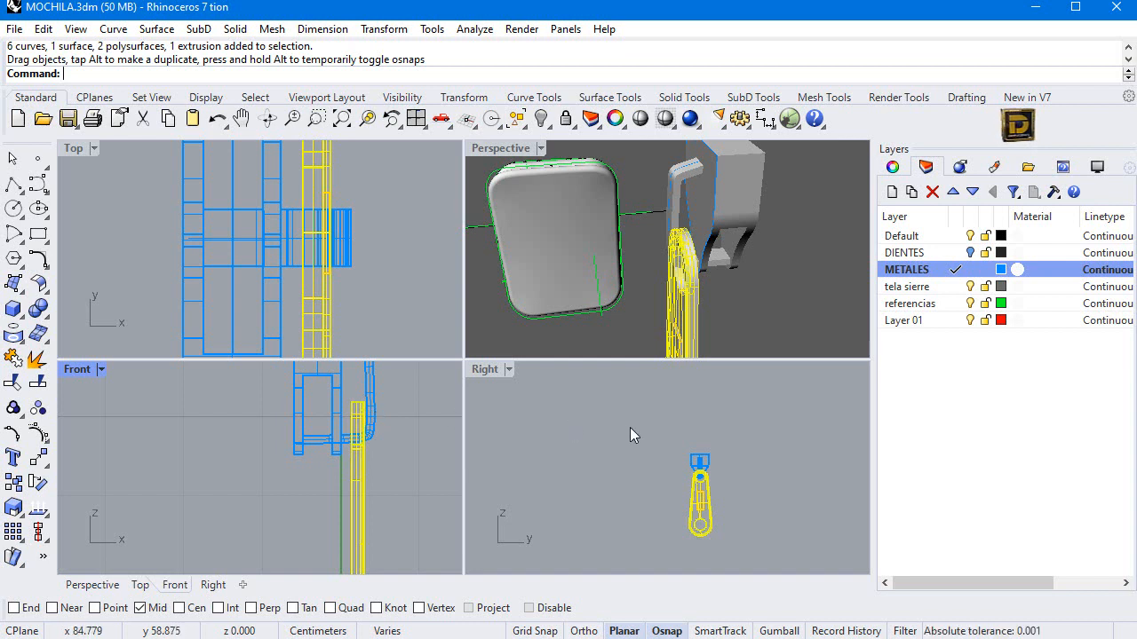
# Step: Check the pull tab's fit on the bridge strip and set the Perspective view to Shaded display
pyautogui.click(628, 432)
pyautogui.click(688, 294)
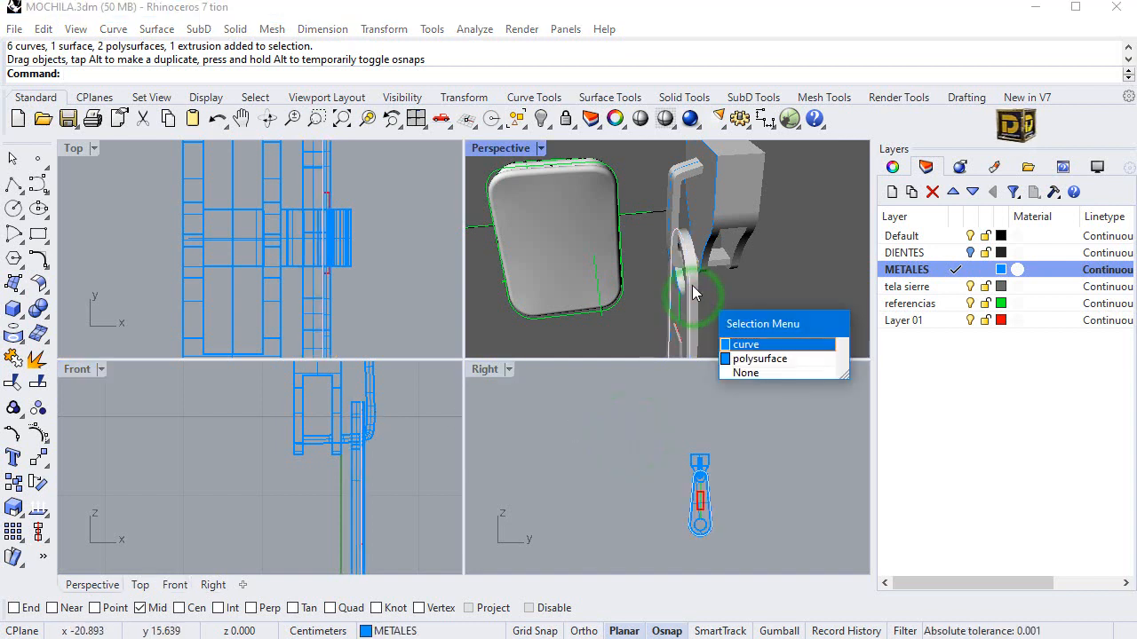
pyautogui.click(679, 334)
pyautogui.click(637, 465)
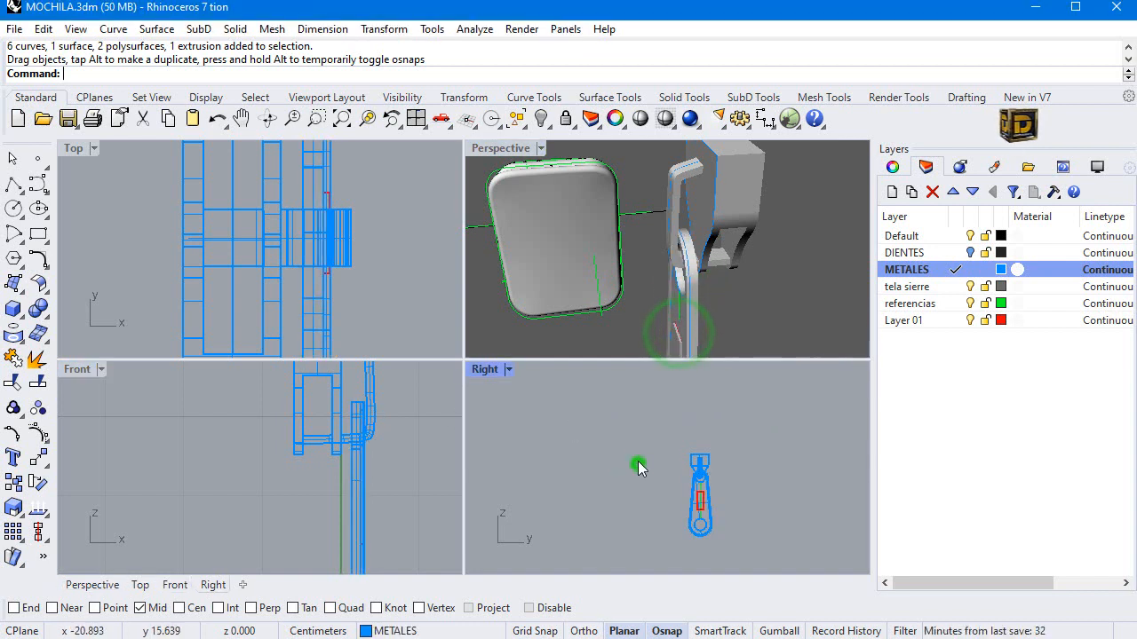
pyautogui.scroll(3, 690, 324)
pyautogui.scroll(-3, 682, 279)
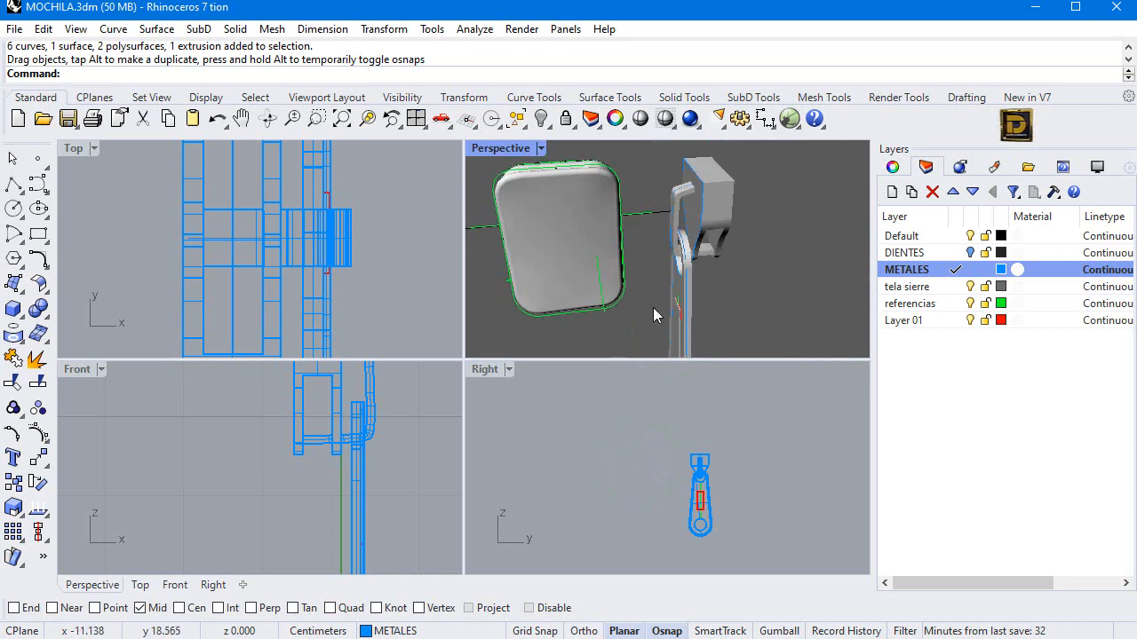
pyautogui.click(540, 149)
pyautogui.click(589, 96)
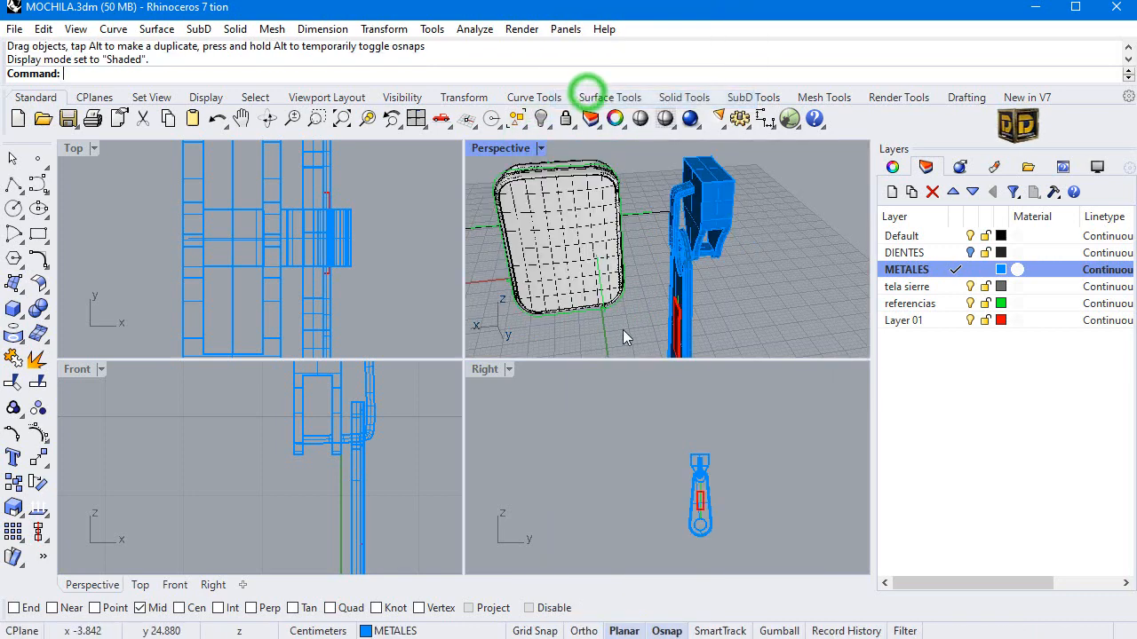
pyautogui.scroll(-5, 614, 241)
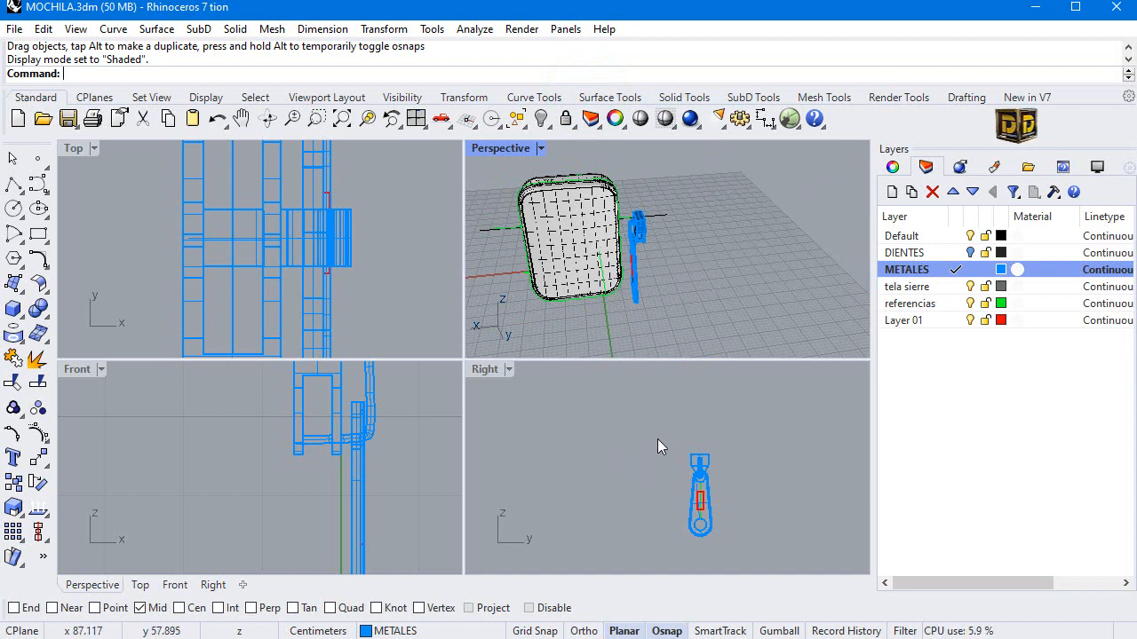
# Step: Try to group all objects of the zipper slider and pull tab, and undo the grouping
pyautogui.moveTo(659, 436); pyautogui.dragTo(746, 550)
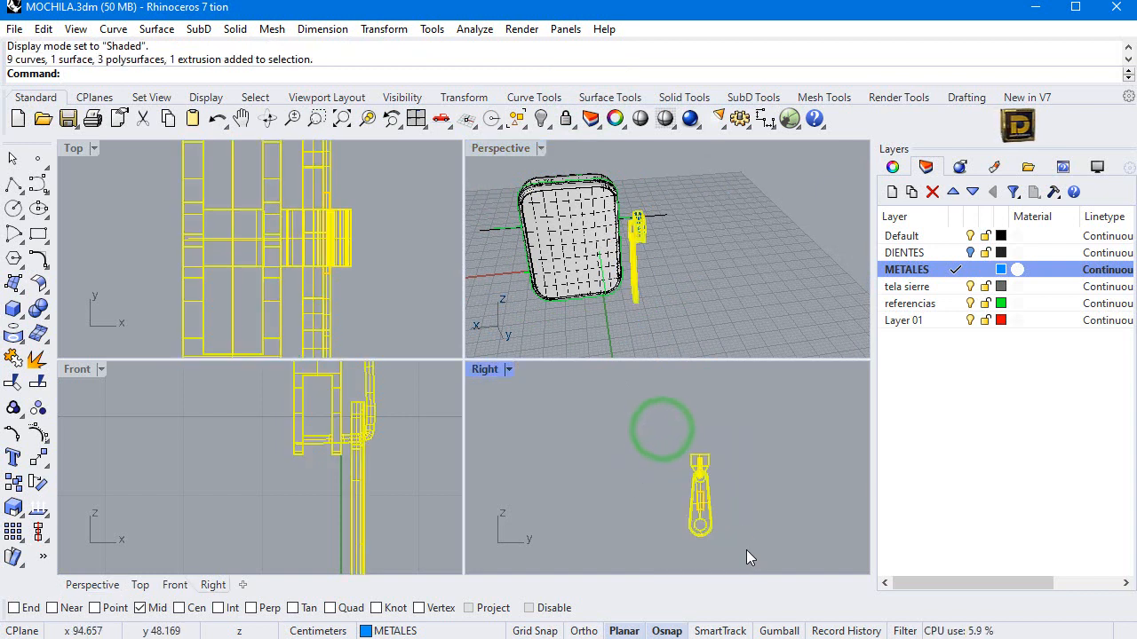
pyautogui.click(15, 406)
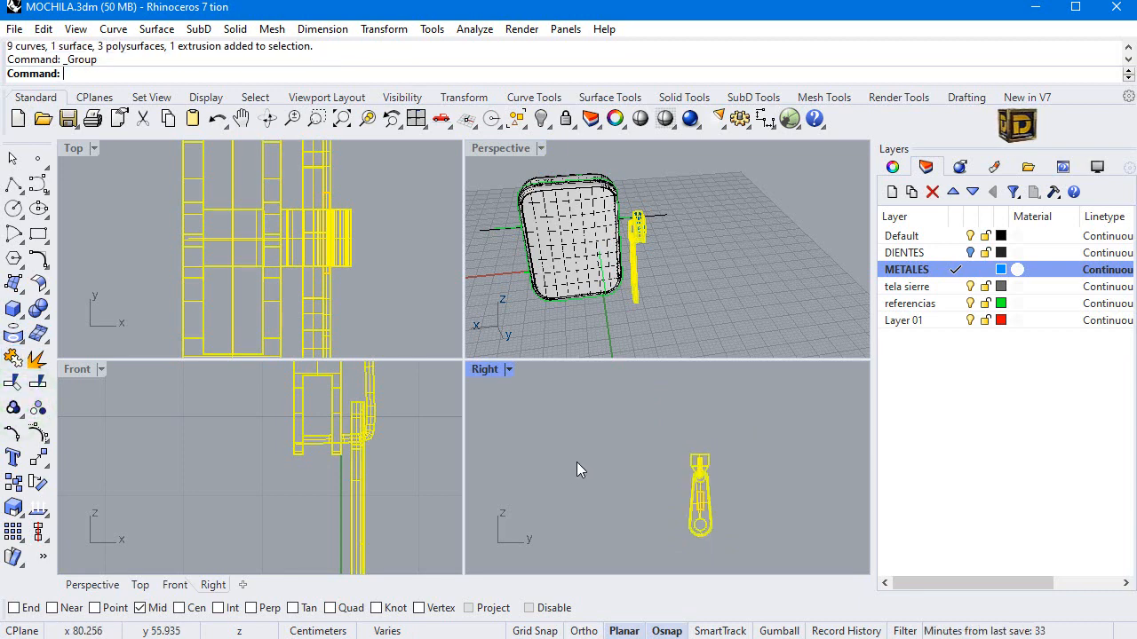
pyautogui.click(577, 462)
pyautogui.hotkey('ctrl', 'z')
# Step: Turn on the DIENTES layer to show the zipper teeth
pyautogui.click(966, 251)
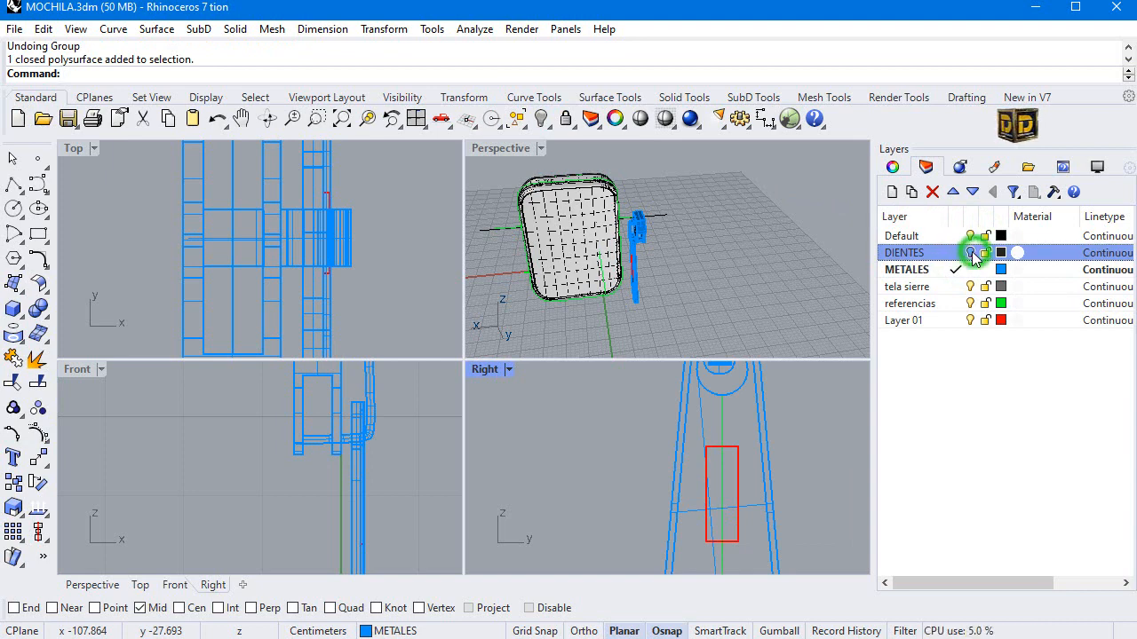
pyautogui.click(972, 253)
pyautogui.click(972, 252)
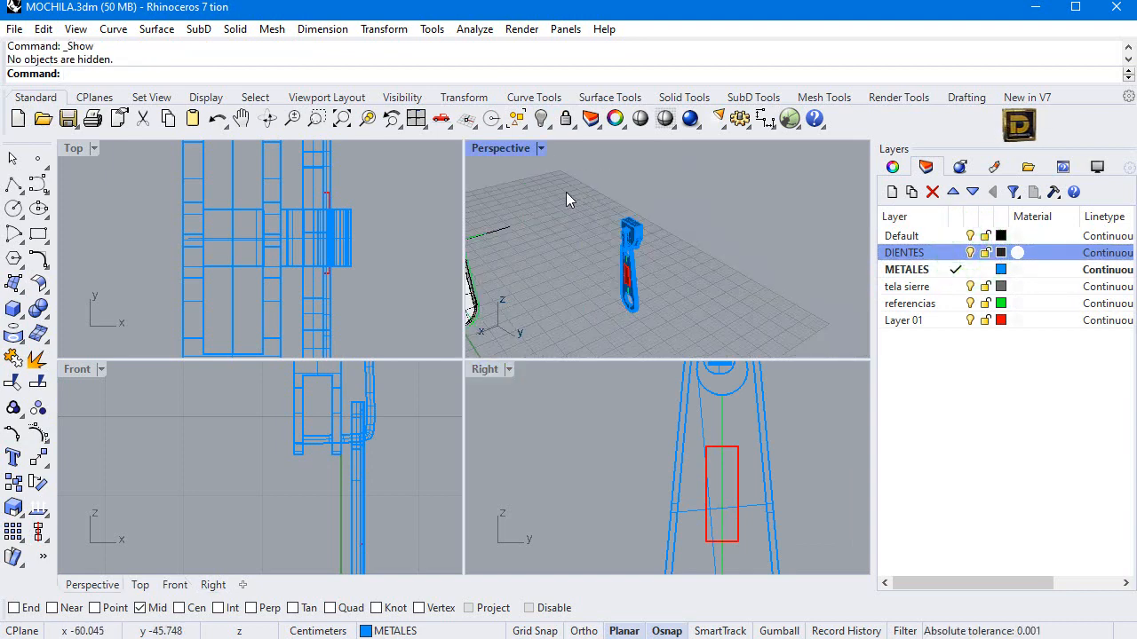
# Step: Select the complete zipper slider and move it to the backpack's side, over the front pocket's zipper
pyautogui.moveTo(565, 192); pyautogui.dragTo(677, 343)
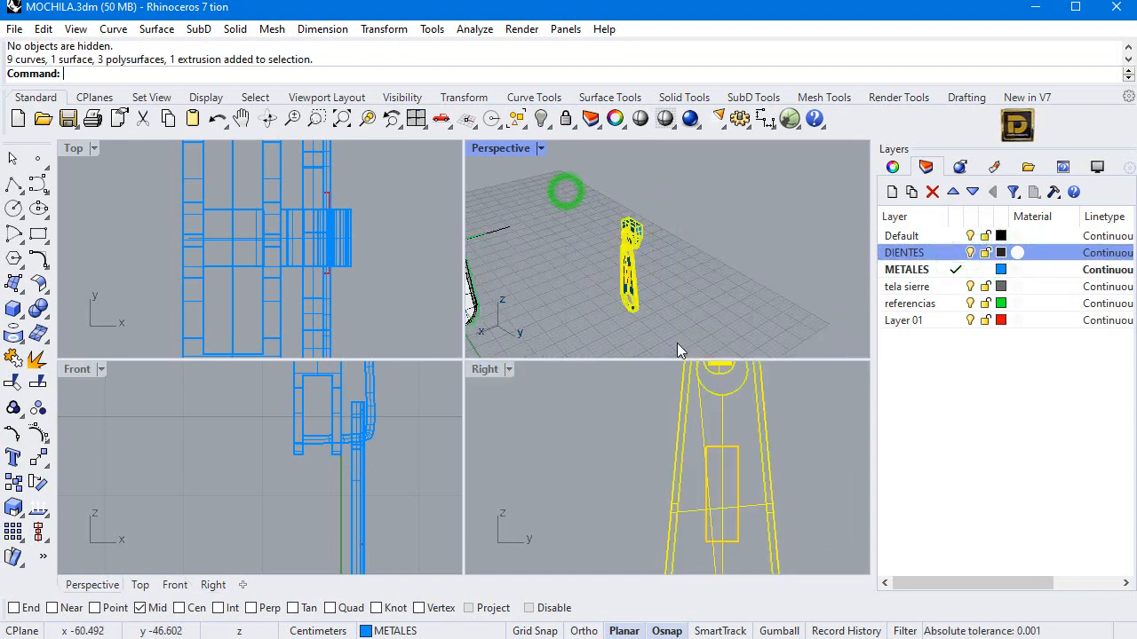
pyautogui.scroll(10, 382, 444)
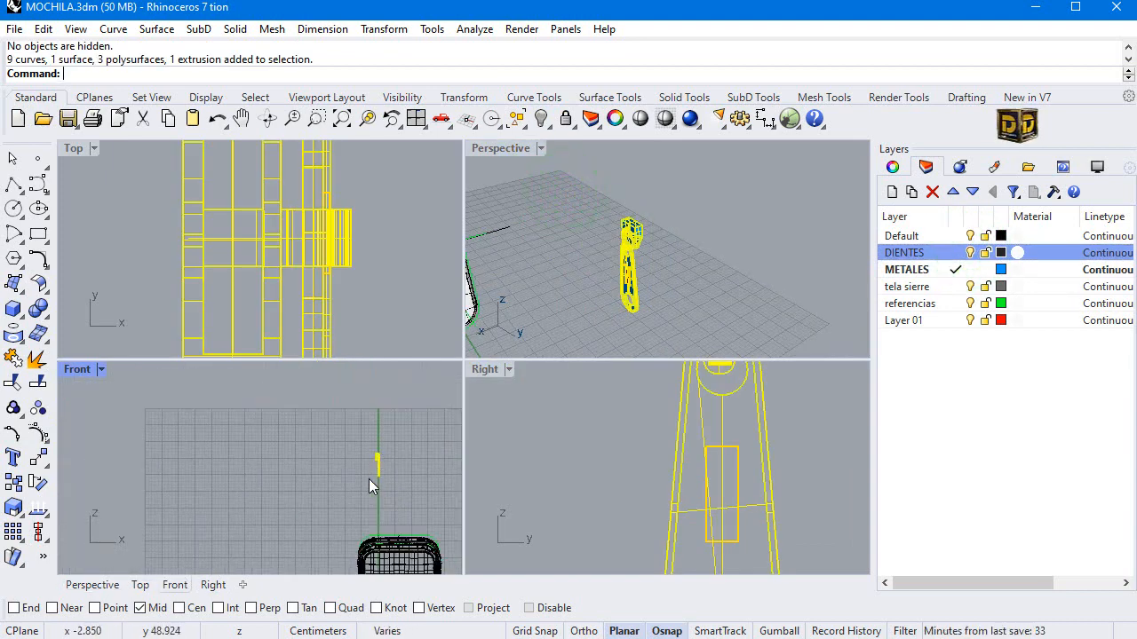
pyautogui.moveTo(370, 480); pyautogui.dragTo(264, 414, button='right')
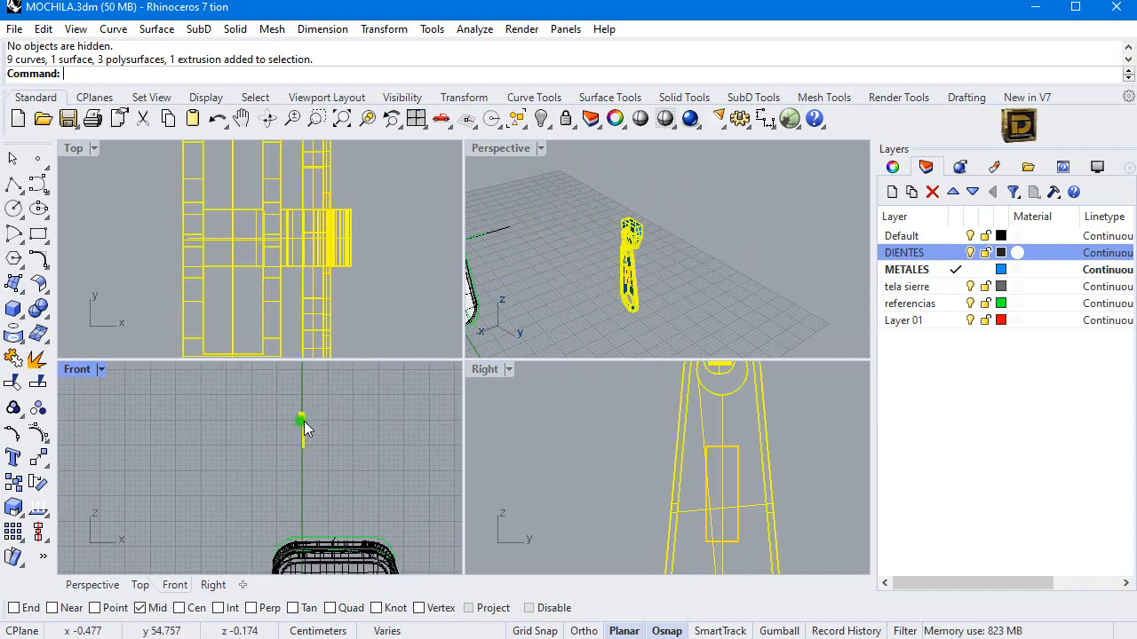
pyautogui.moveTo(304, 422)
pyautogui.mouseDown()
pyautogui.moveTo(393, 477)
pyautogui.moveTo(294, 423)
pyautogui.mouseUp()
pyautogui.scroll(-5, 294, 423)
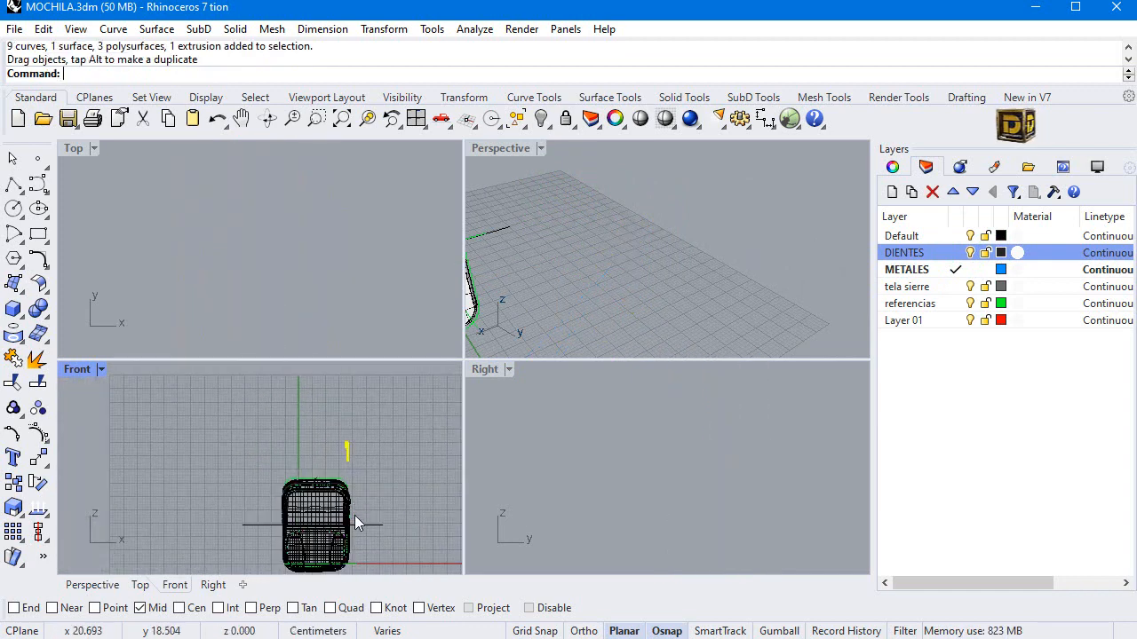
pyautogui.moveTo(359, 448); pyautogui.dragTo(367, 486)
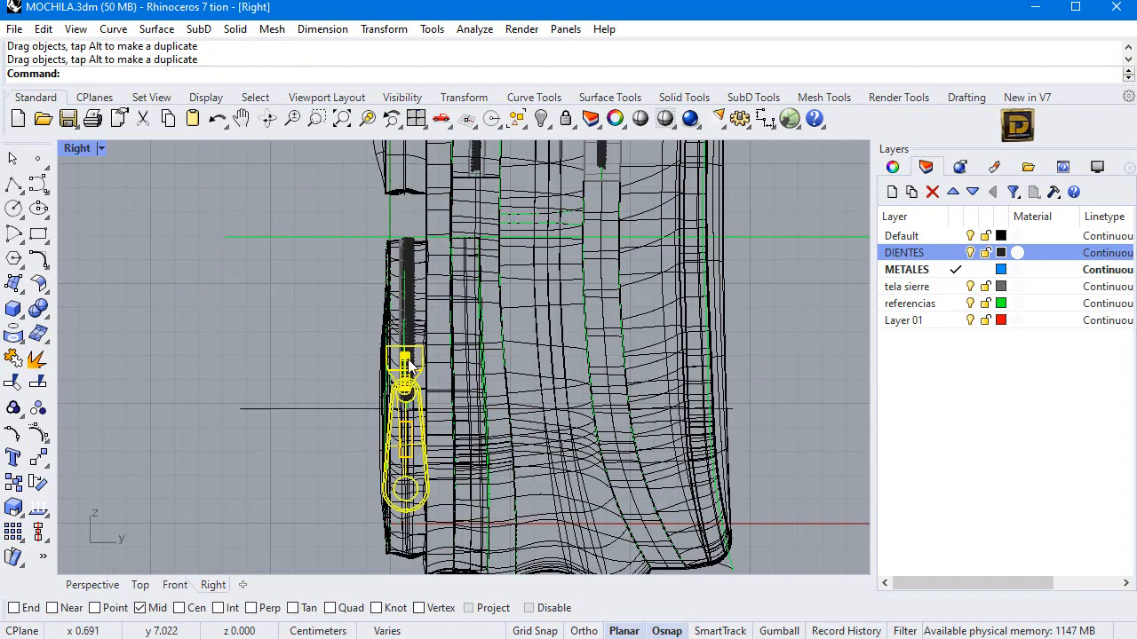
# Step: Scale the complete slider uniformly by about 0.62 and move it down to the lower end of the zipper teeth
pyautogui.scroll(-6, 406, 362)
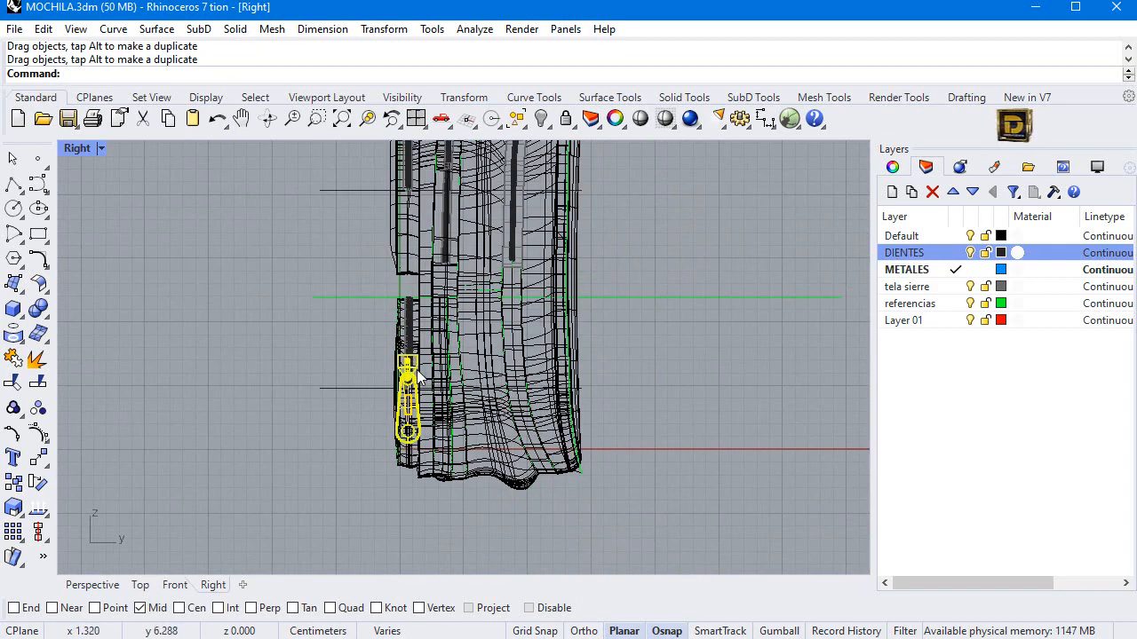
pyautogui.click(384, 29)
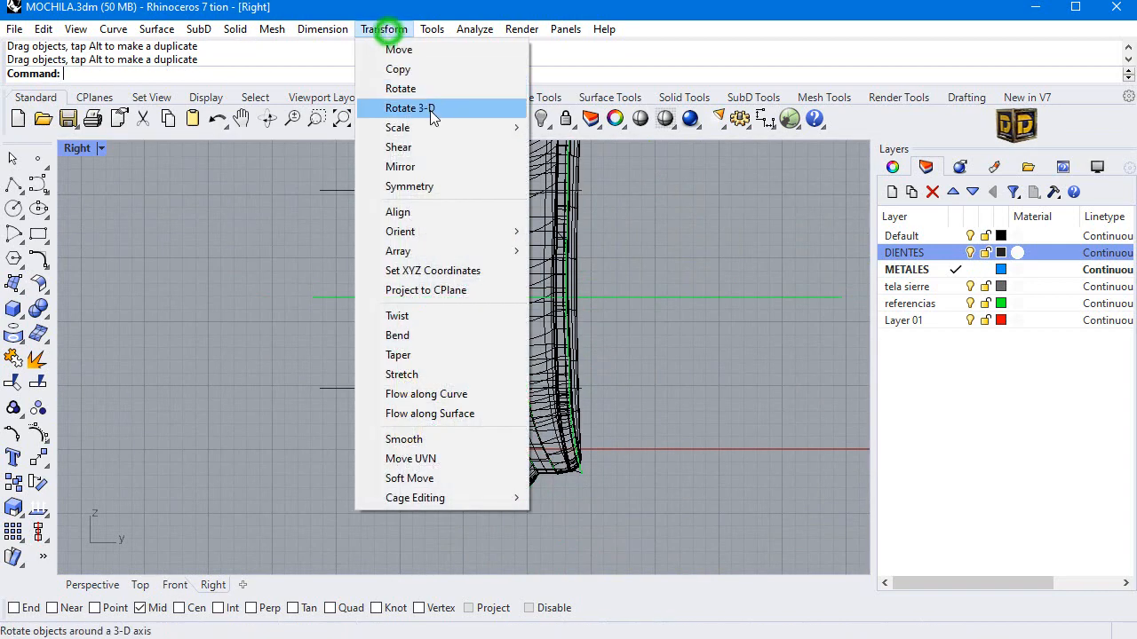
pyautogui.moveTo(439, 132)
pyautogui.click(591, 127)
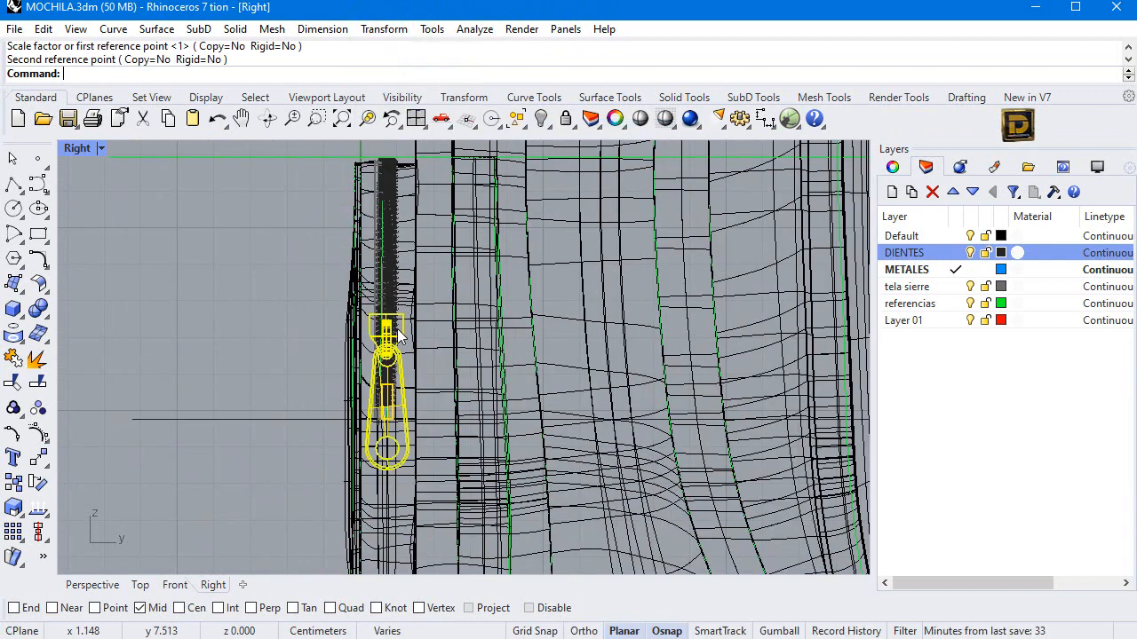
pyautogui.moveTo(391, 364); pyautogui.dragTo(389, 467)
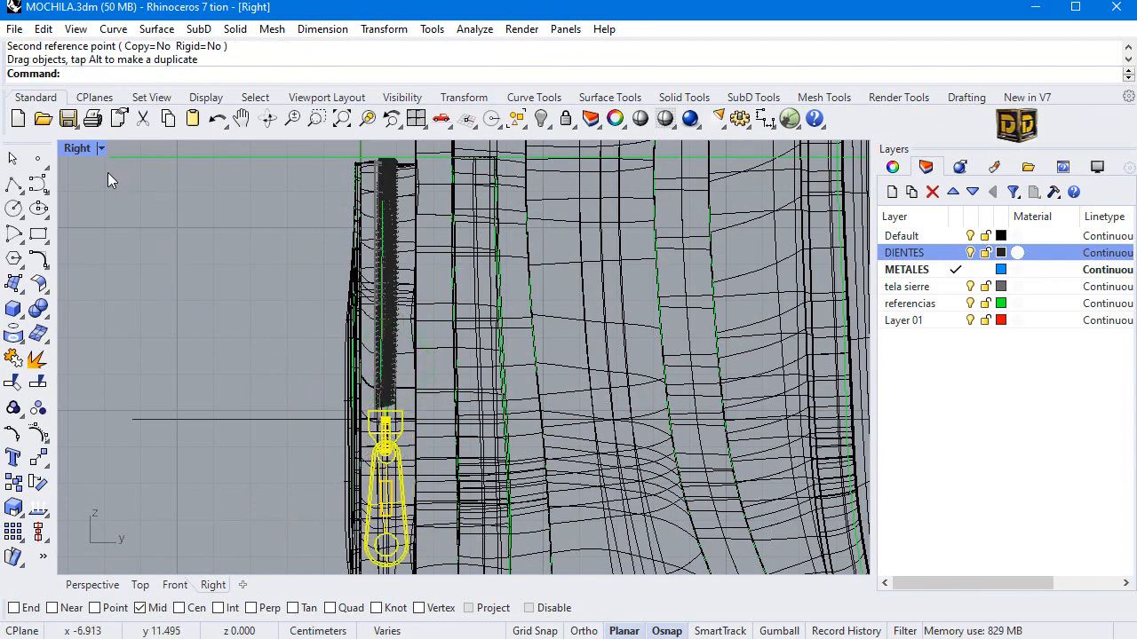
# Step: Move the slider horizontally in the Front view so its slotted body lines up with the zipper teeth on the backpack's side
pyautogui.doubleClick(78, 150)
pyautogui.click(357, 564)
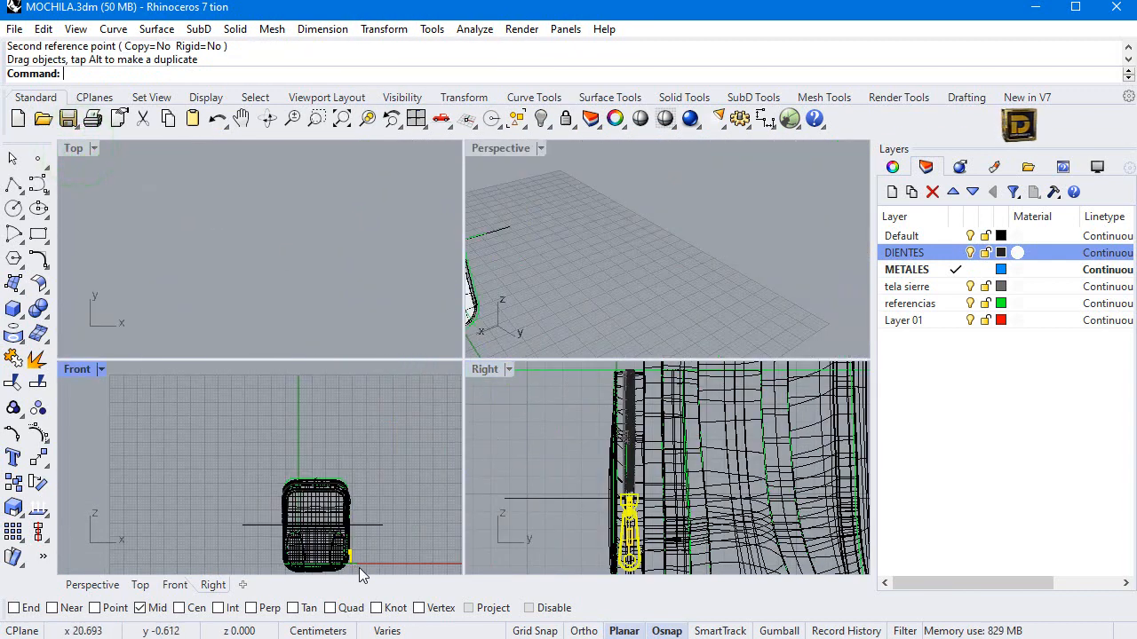
pyautogui.scroll(8, 359, 564)
pyautogui.moveTo(331, 535); pyautogui.dragTo(320, 430, button='right')
pyautogui.scroll(4, 324, 449)
pyautogui.keyDown('shift'); pyautogui.moveTo(305, 435); pyautogui.dragTo(224, 438); pyautogui.keyUp('shift')
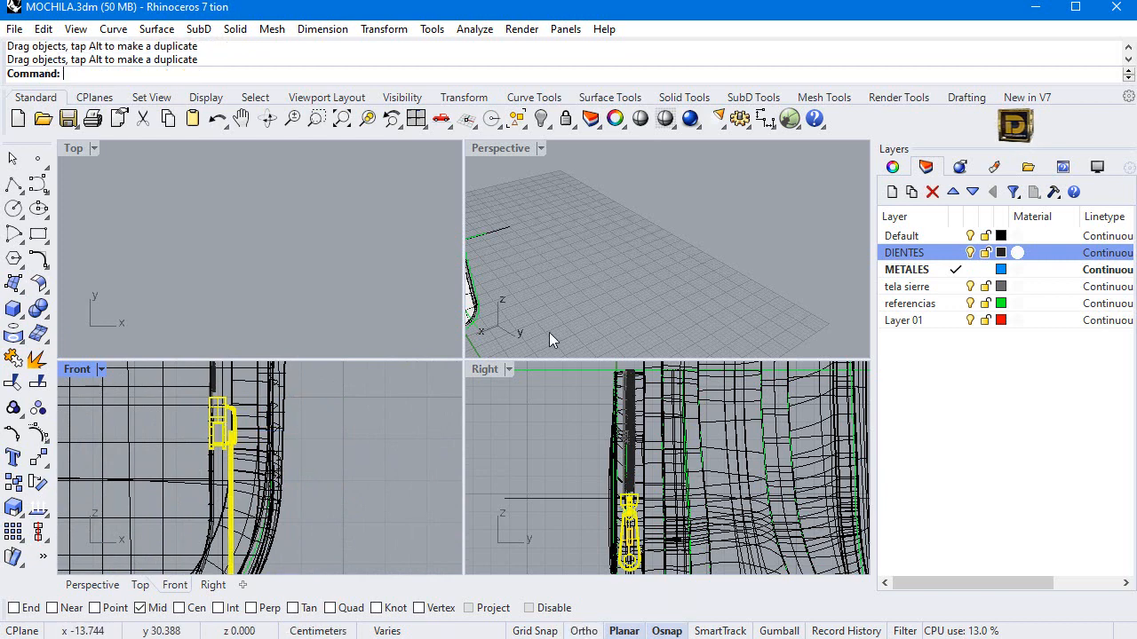
# Step: Examine the slider's size and placement at the end of the pocket zipper in the maximized Perspective view
pyautogui.scroll(-2, 729, 219)
pyautogui.scroll(-2, 729, 212)
pyautogui.rightClick(734, 257)
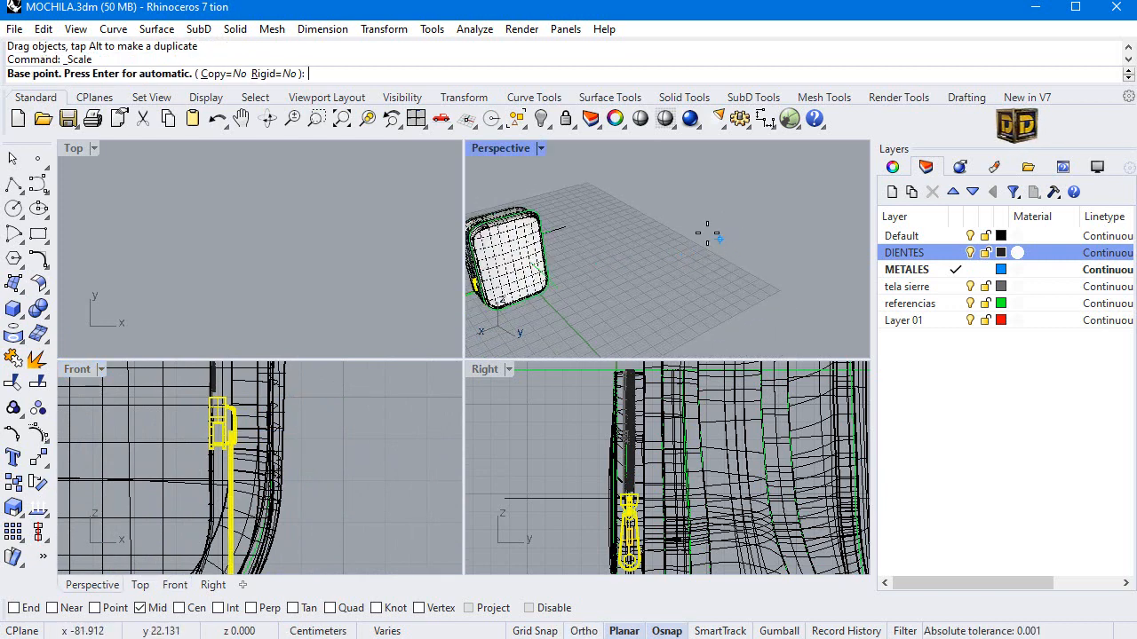
pyautogui.scroll(-4, 688, 204)
pyautogui.doubleClick(510, 147)
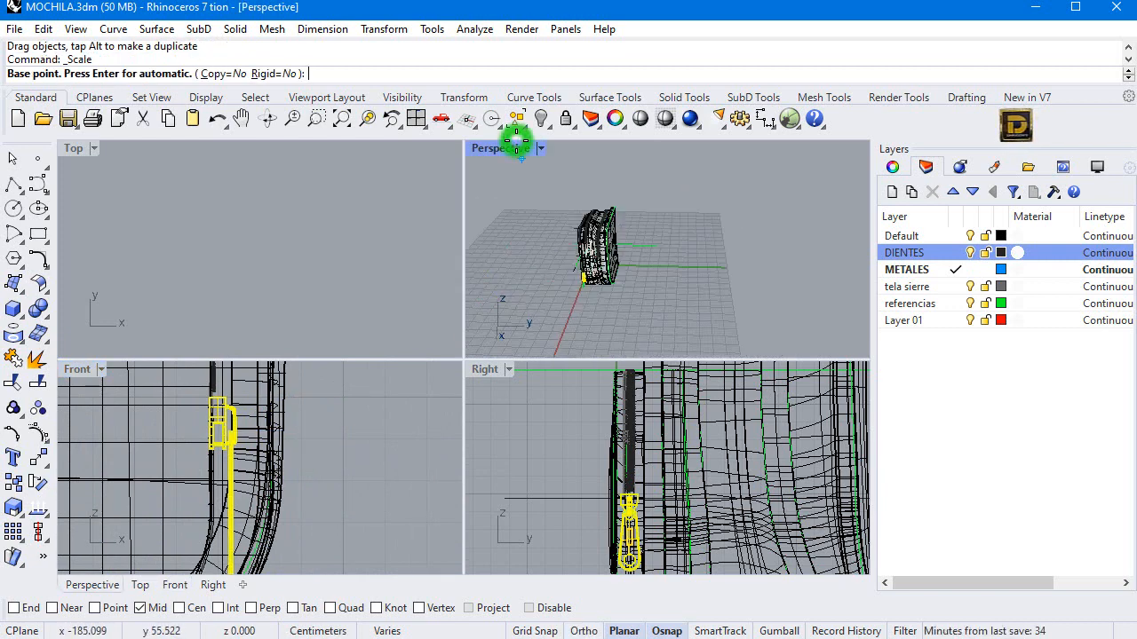
pyautogui.rightClick(243, 419)
pyautogui.moveTo(271, 413); pyautogui.dragTo(355, 413, button='right')
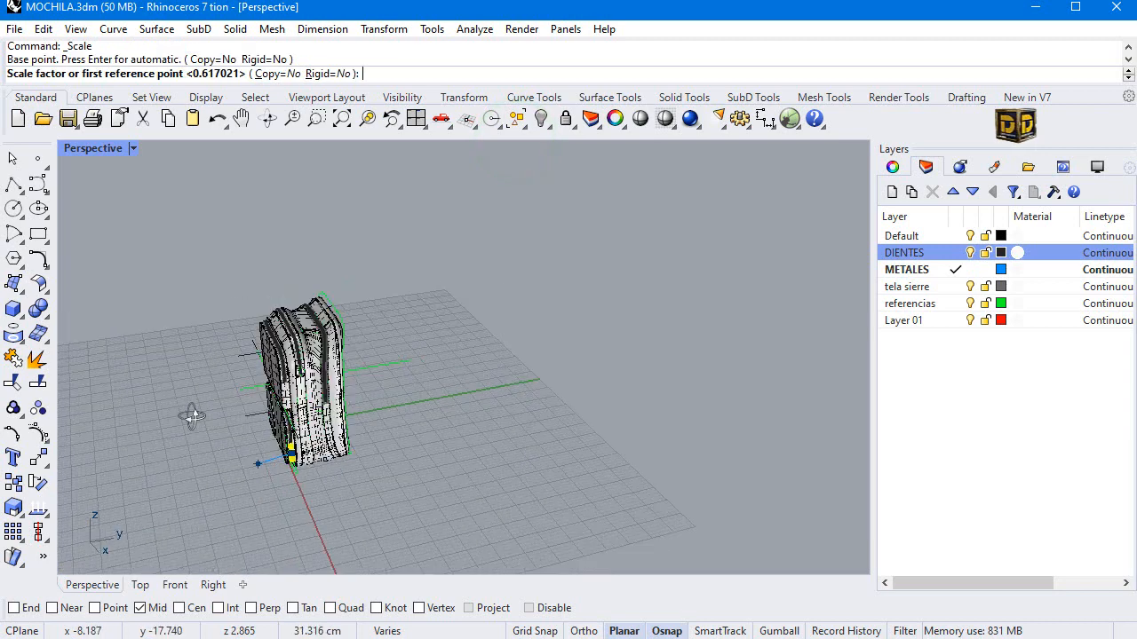
pyautogui.rightClick(183, 414)
pyautogui.scroll(10, 278, 452)
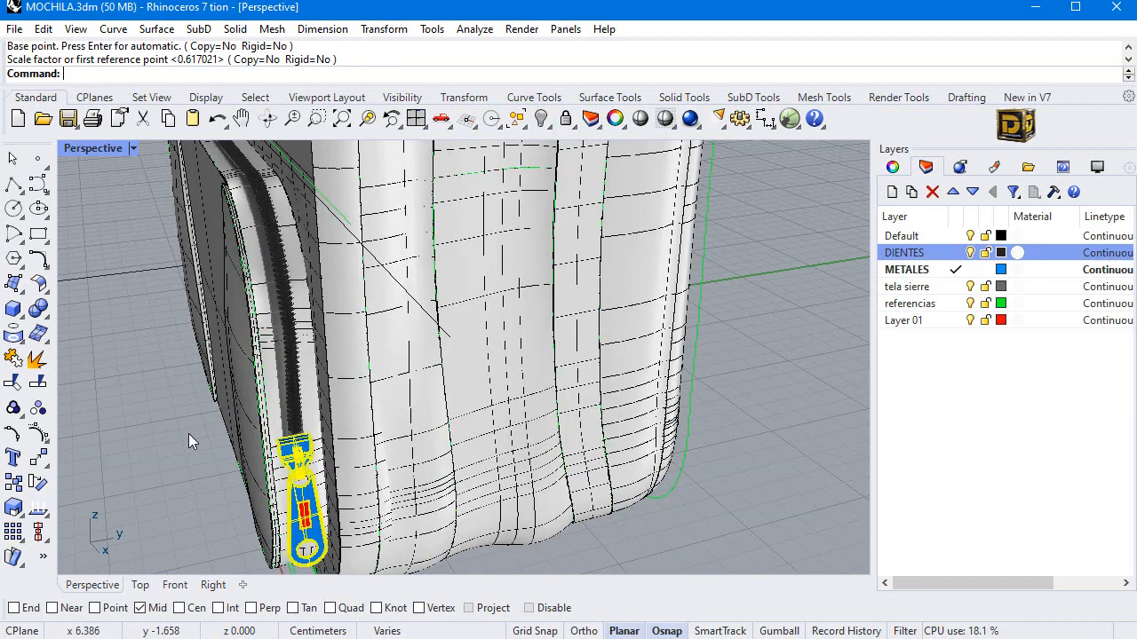
pyautogui.doubleClick(105, 148)
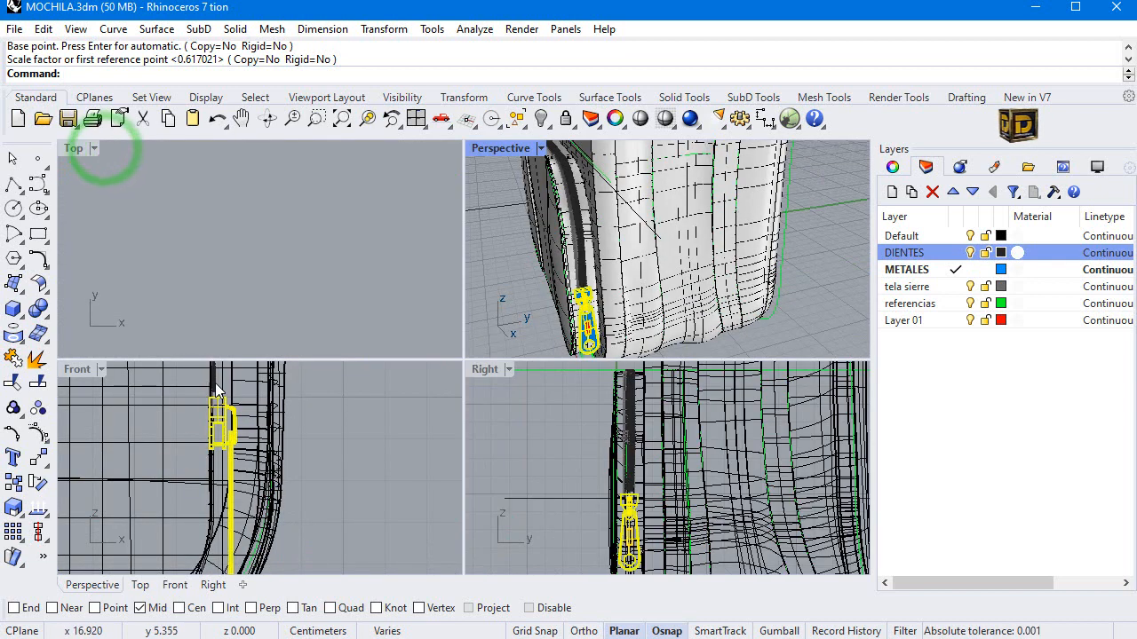
# Step: Scale the complete slider down slightly in 3-D from its upper end and shift it slightly inward onto the zipper teeth
pyautogui.click(400, 32)
pyautogui.moveTo(497, 127)
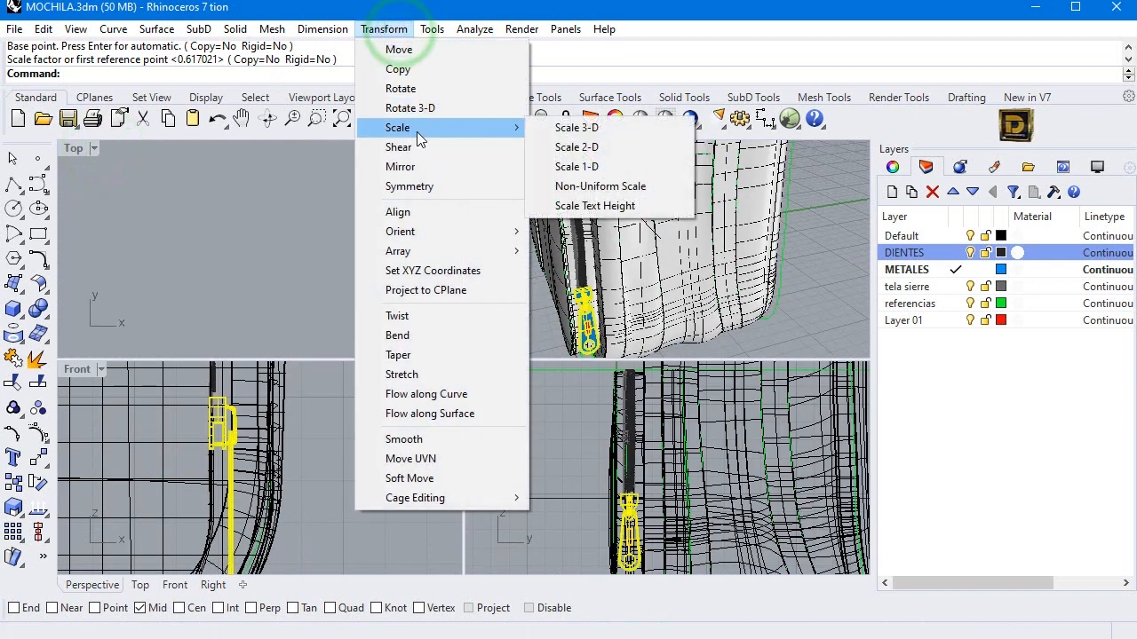
pyautogui.click(560, 134)
pyautogui.click(629, 502)
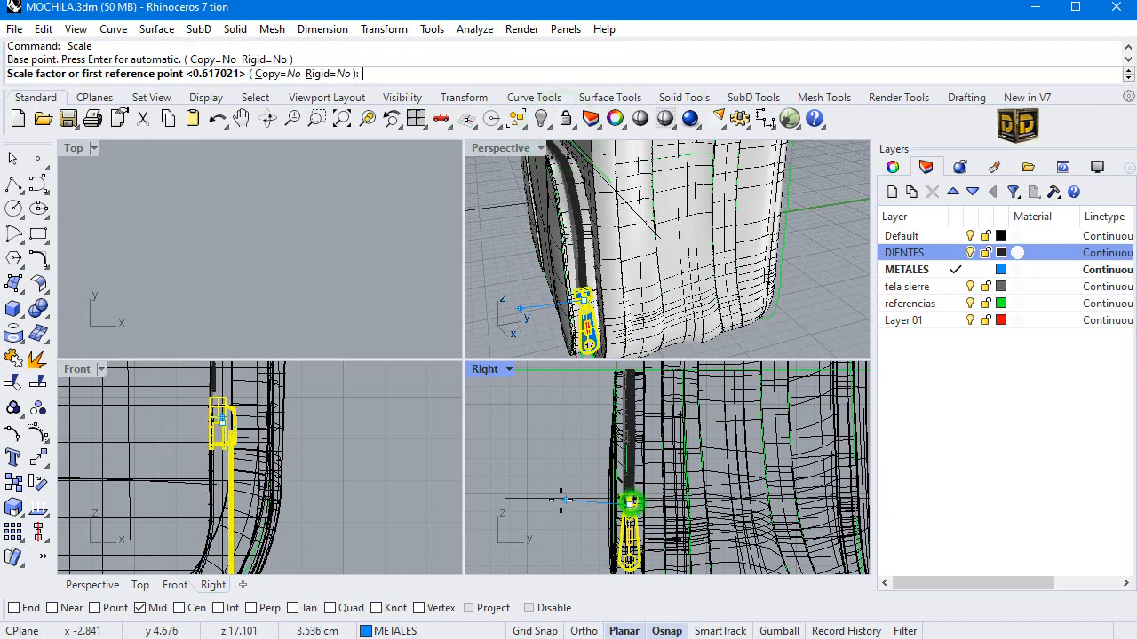
pyautogui.click(503, 503)
pyautogui.click(519, 504)
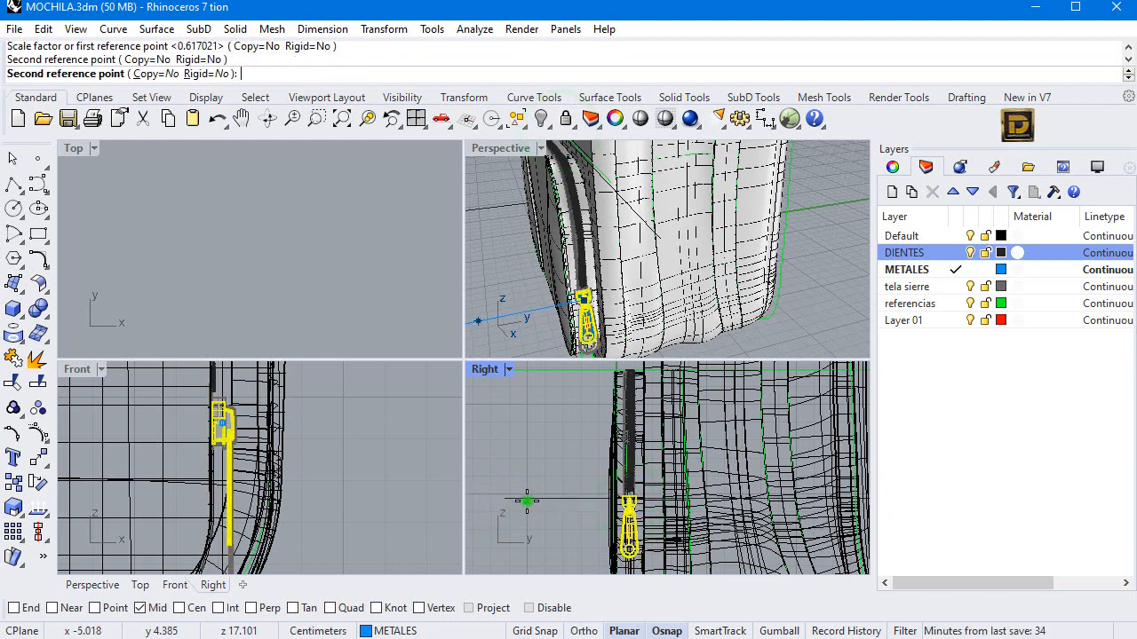
pyautogui.click(521, 296)
pyautogui.scroll(2, 515, 296)
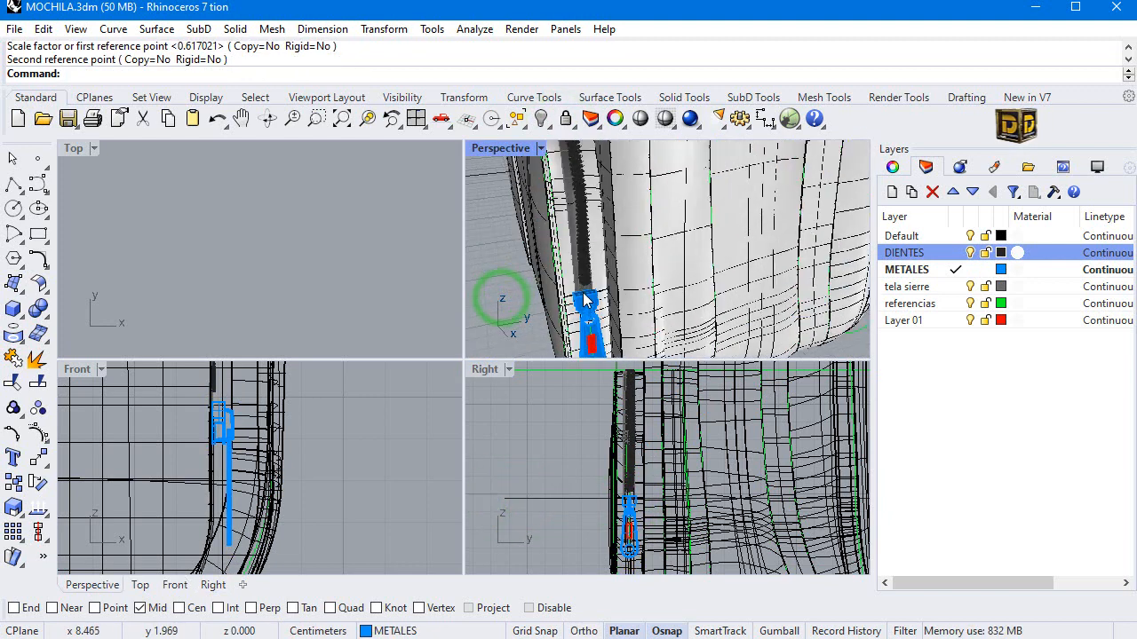
pyautogui.scroll(3, 586, 302)
pyautogui.click(583, 301)
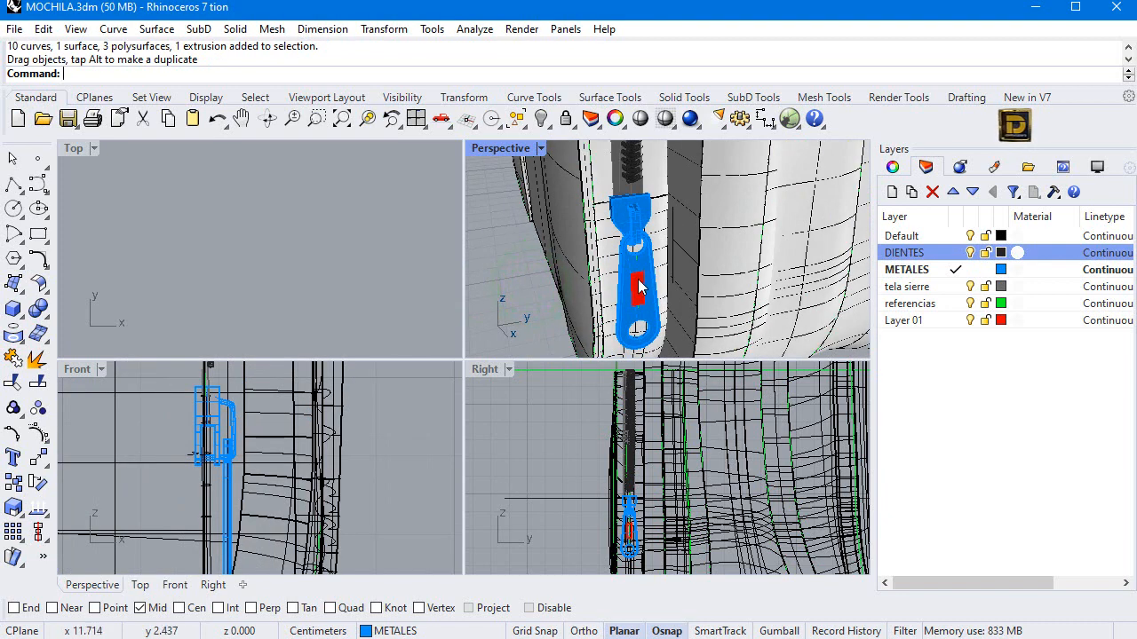
# Step: Group the solid parts of the slider's pull tab, including its plate, raised rim and red inset
pyautogui.click(639, 286)
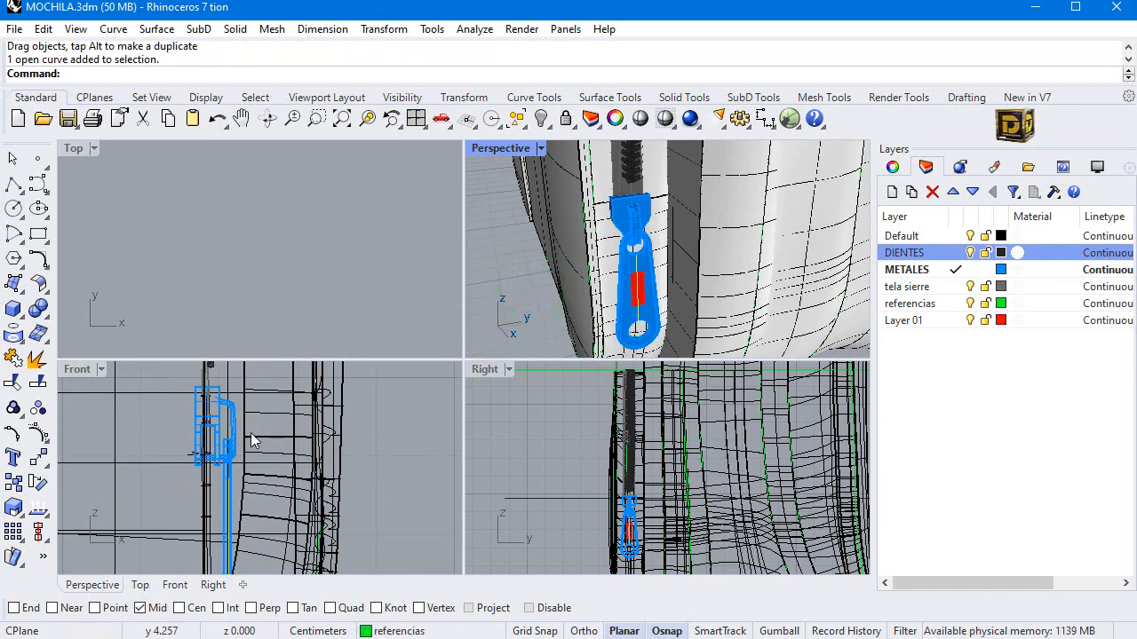
pyautogui.scroll(-6, 251, 433)
pyautogui.scroll(6, 242, 473)
pyautogui.scroll(-6, 273, 426)
pyautogui.scroll(5, 258, 446)
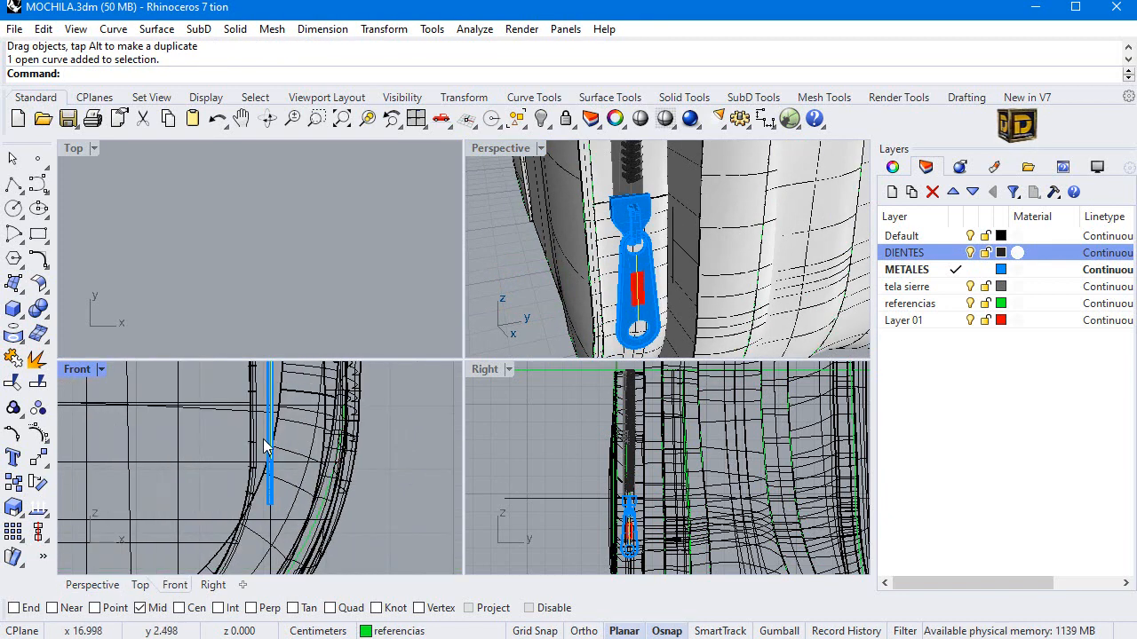
pyautogui.scroll(3, 604, 279)
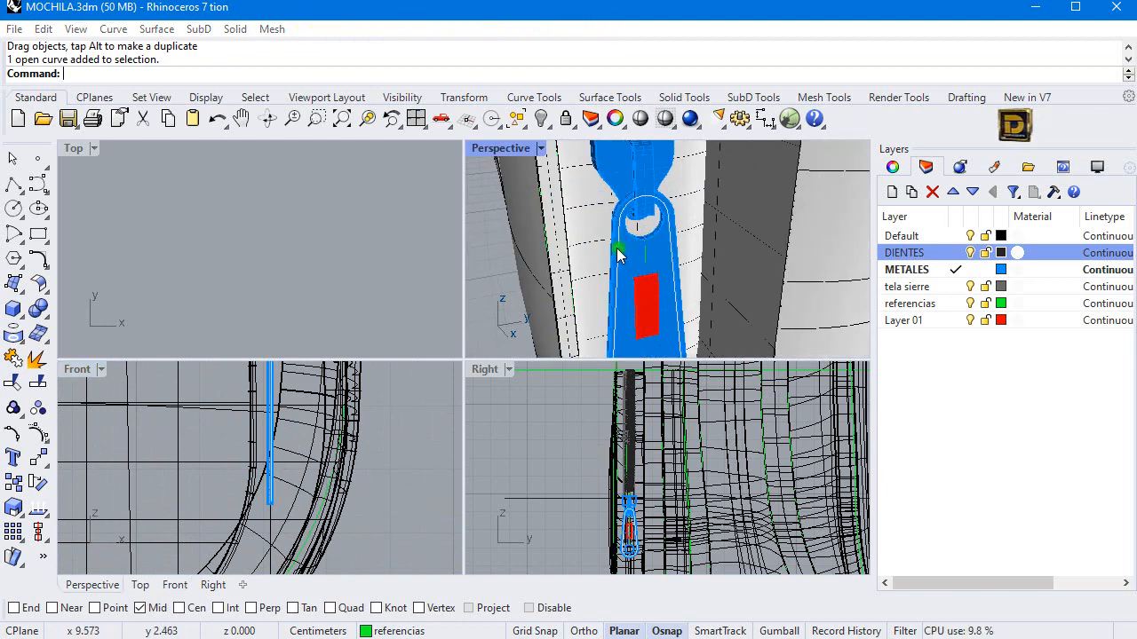
pyautogui.click(622, 256)
pyautogui.click(678, 310)
pyautogui.click(657, 276)
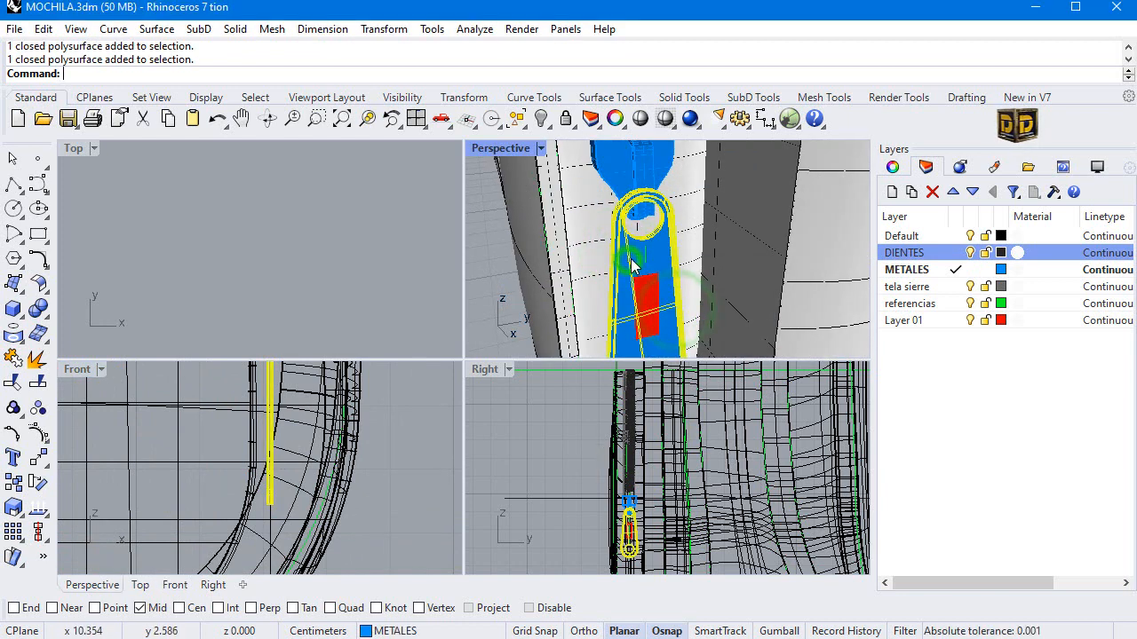
pyautogui.click(679, 302)
pyautogui.click(711, 345)
pyautogui.scroll(-4, 675, 311)
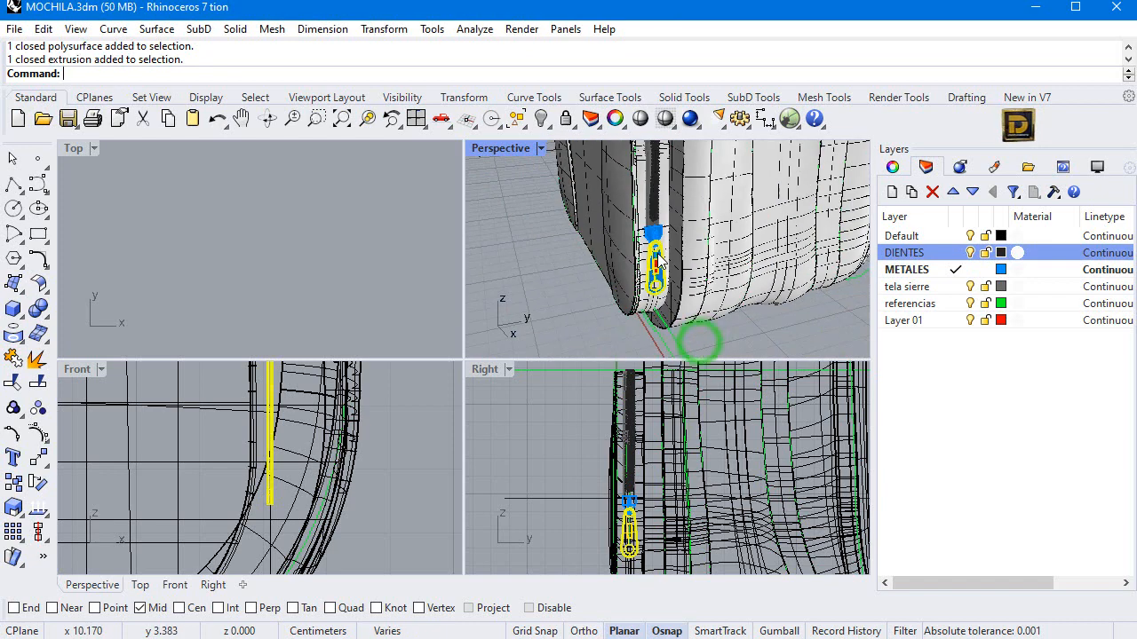
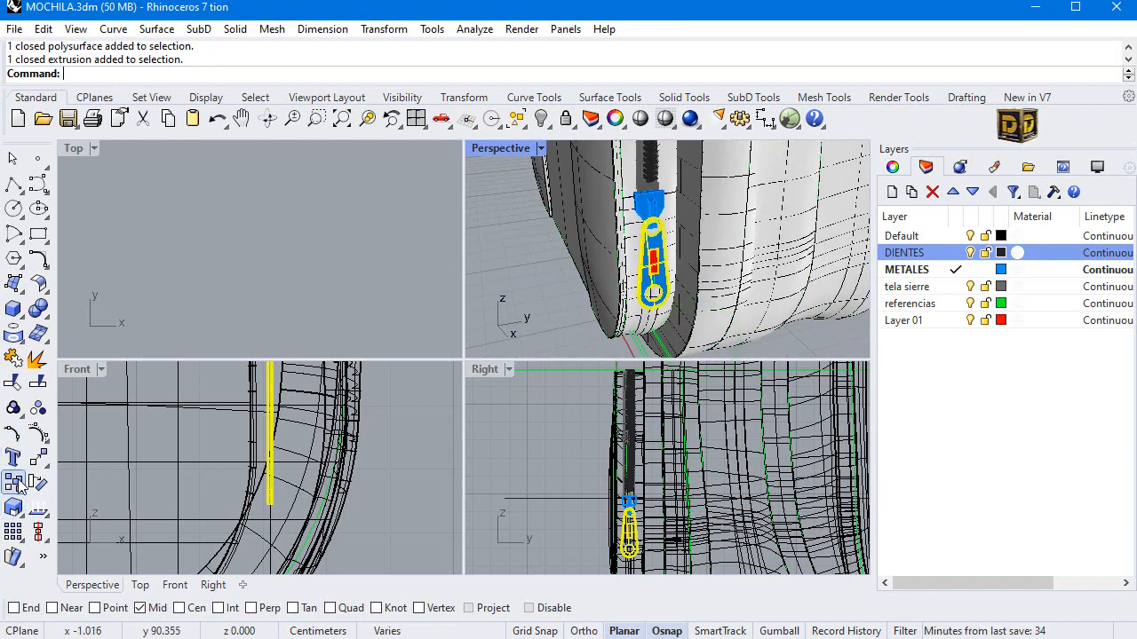
pyautogui.click(13, 407)
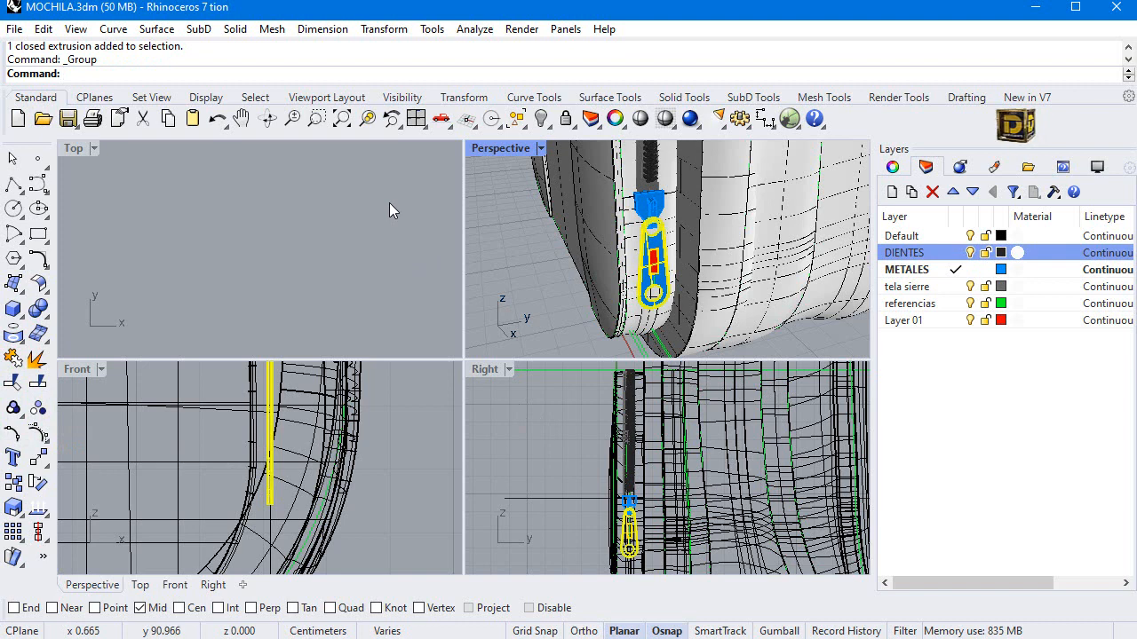
# Step: Rotate the pull tab group outward around its upper end in the Front view, with object snaps disabled
pyautogui.click(384, 28)
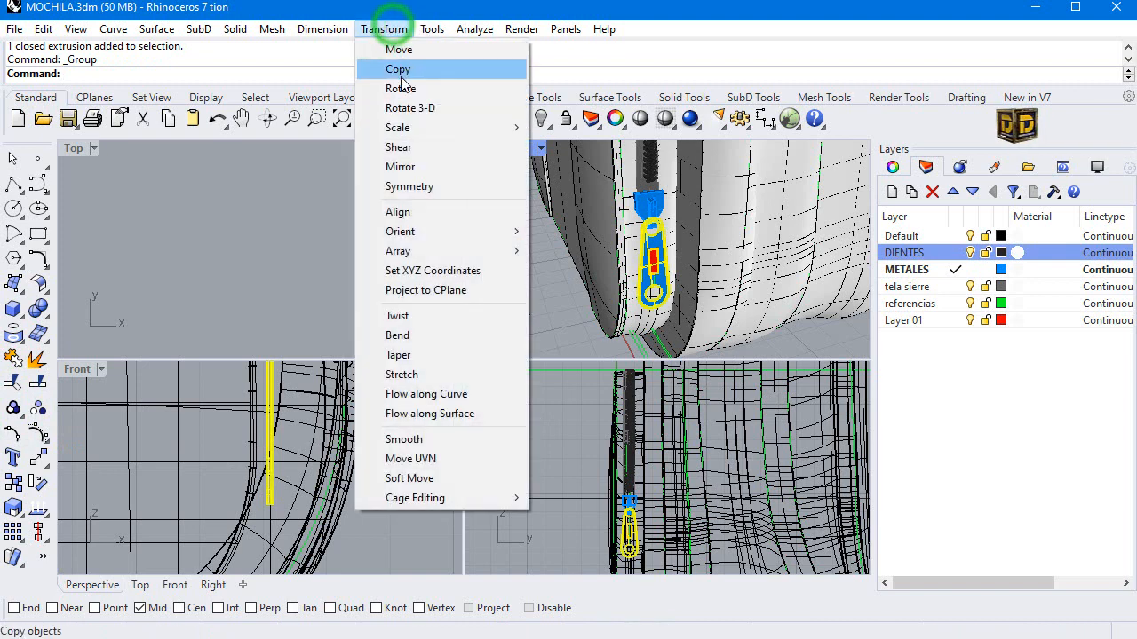
pyautogui.click(414, 126)
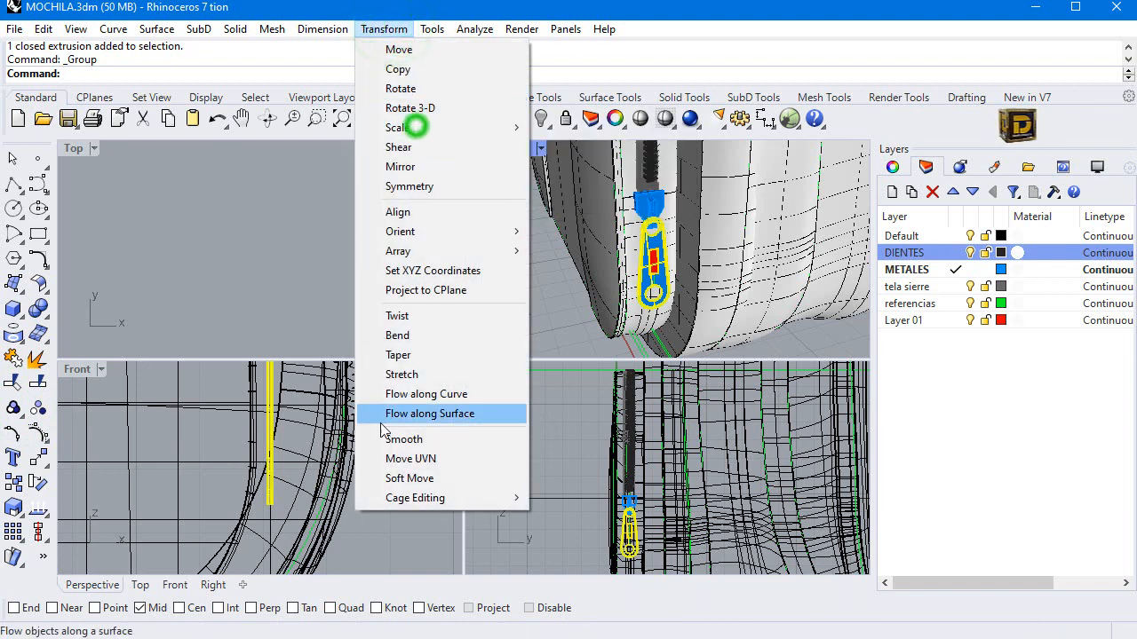
pyautogui.click(401, 88)
pyautogui.click(290, 434)
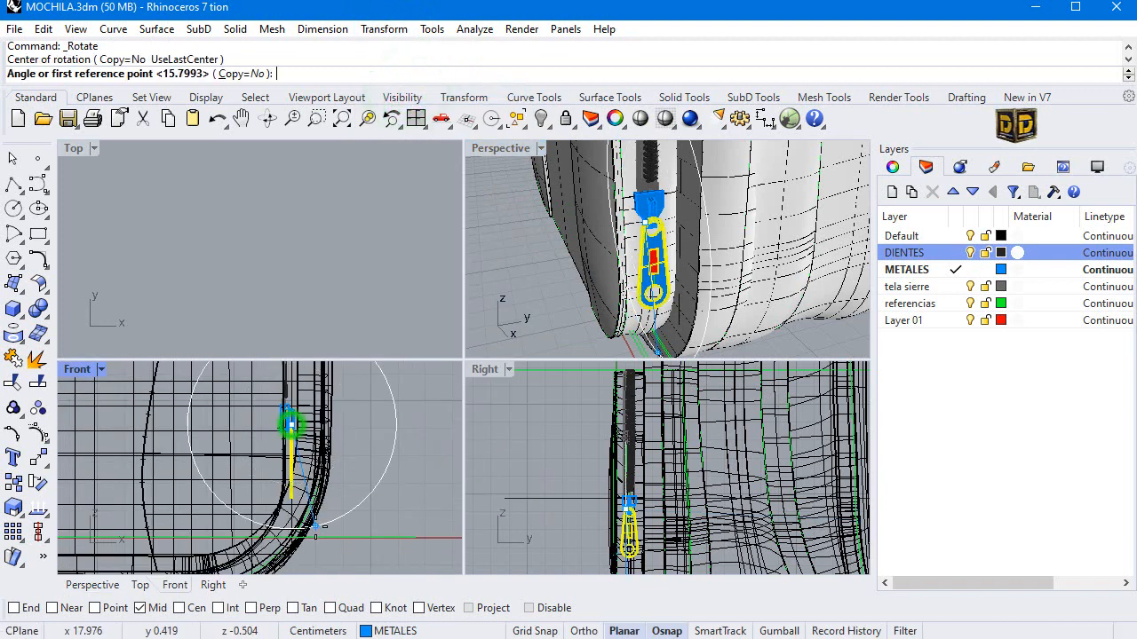
pyautogui.click(530, 608)
pyautogui.click(319, 530)
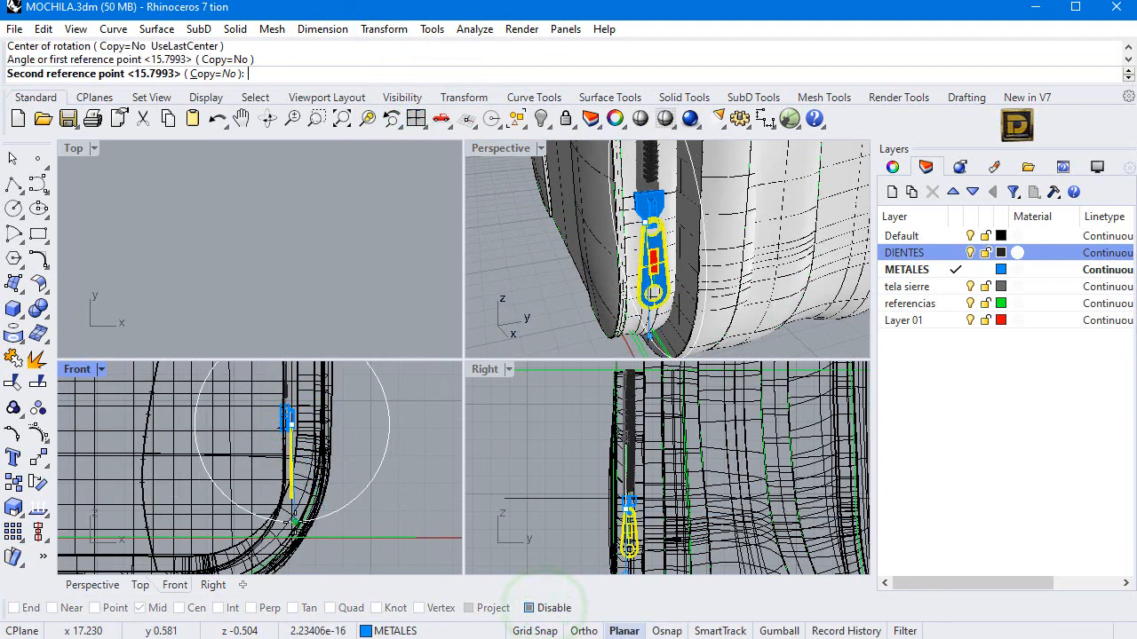
pyautogui.click(334, 522)
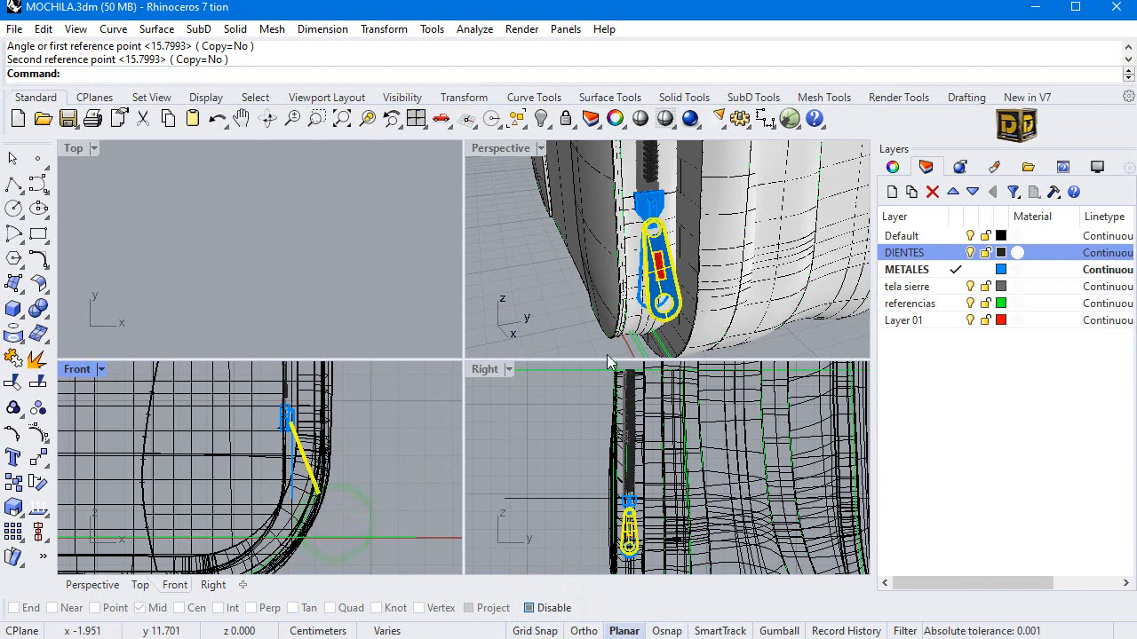
# Step: Delete the leftover open surface standing behind the rotated pull tab
pyautogui.scroll(5, 643, 267)
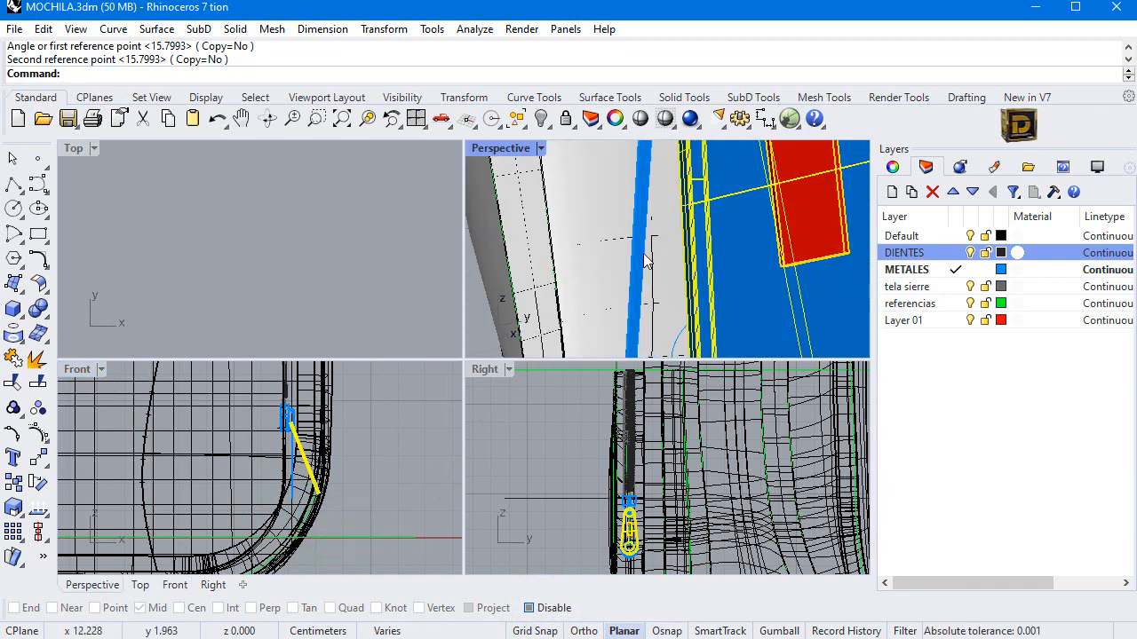
pyautogui.scroll(-5, 645, 259)
pyautogui.click(518, 282)
pyautogui.scroll(5, 520, 284)
pyautogui.click(657, 238)
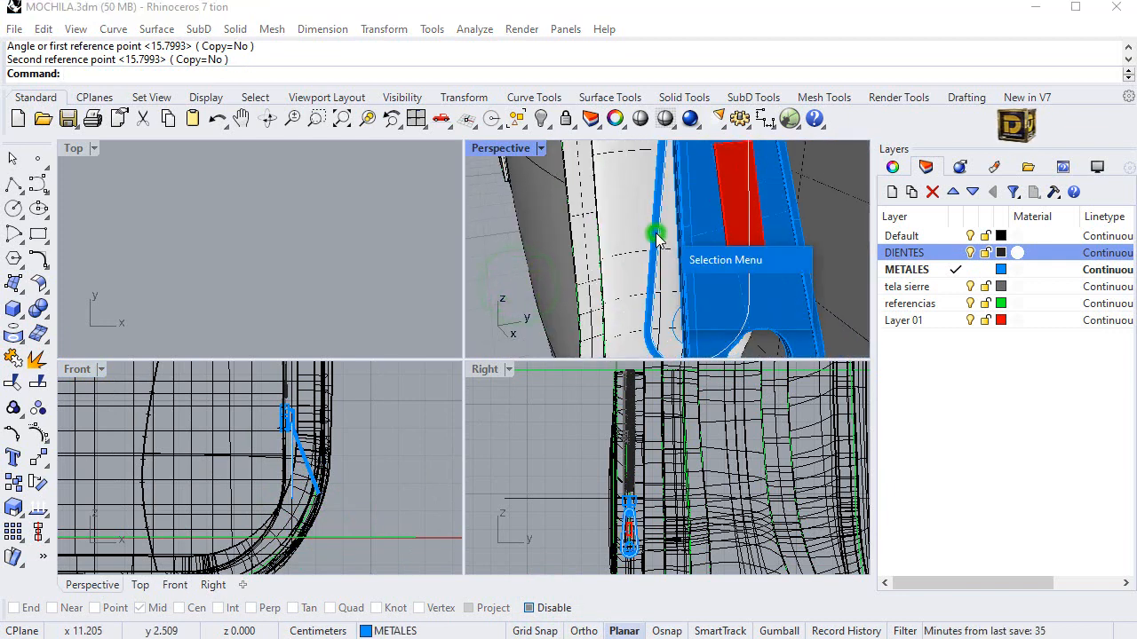
pyautogui.click(719, 307)
pyautogui.press('Delete')
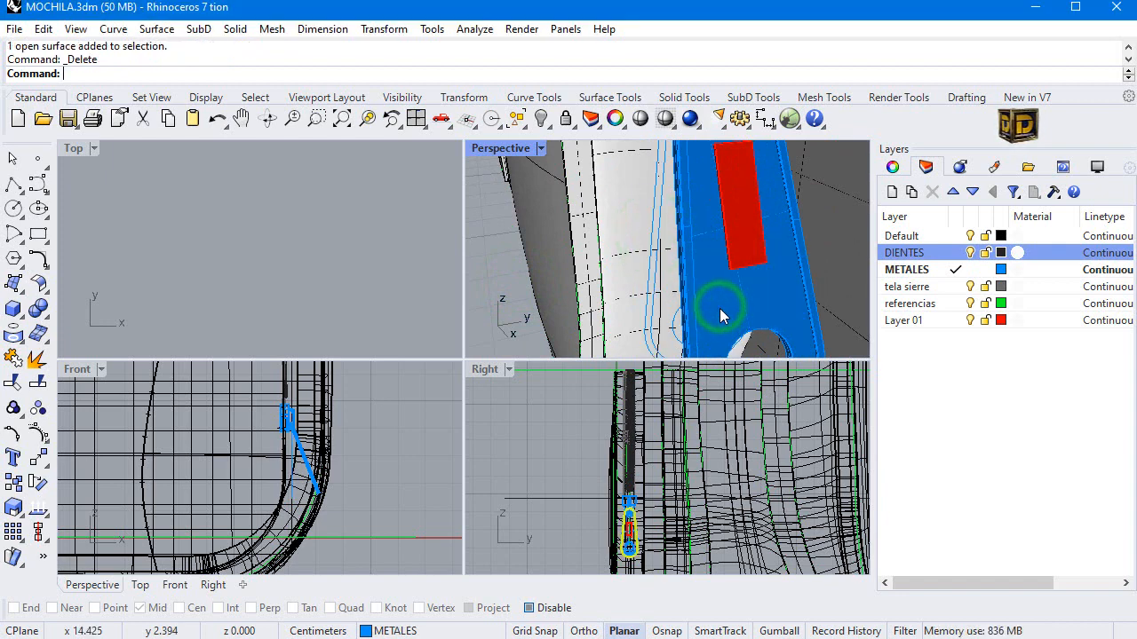
# Step: Delete the leftover outline and hole curves of the pull tab at its former vertical position
pyautogui.click(650, 274)
pyautogui.press('Delete')
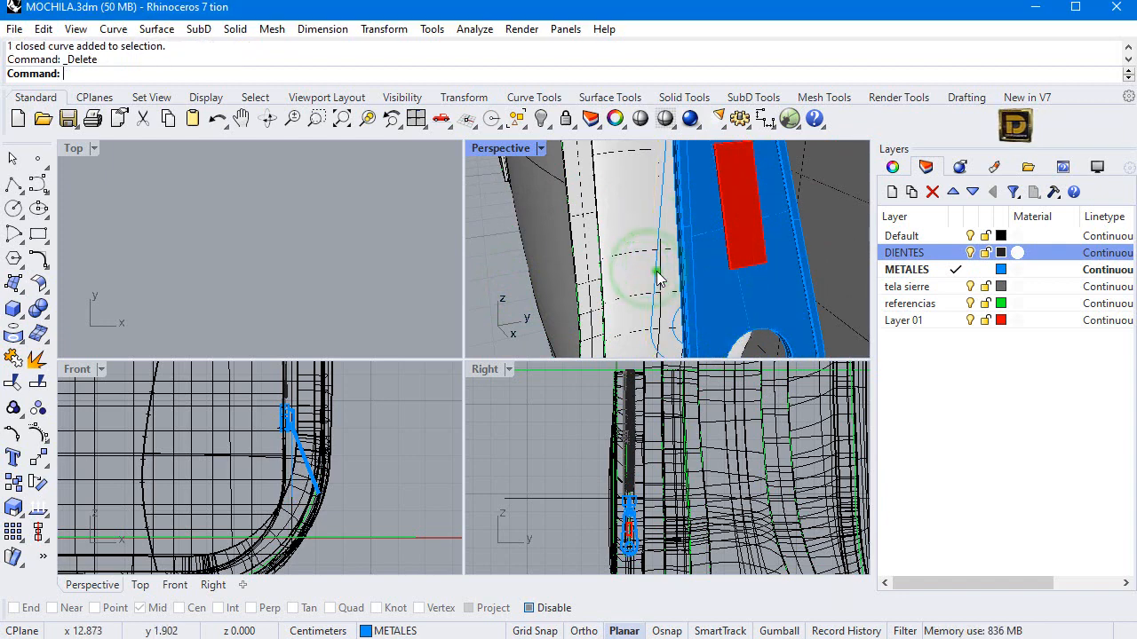
pyautogui.click(656, 271)
pyautogui.press('Delete')
pyautogui.click(673, 317)
pyautogui.press('Delete')
pyautogui.scroll(-3, 649, 244)
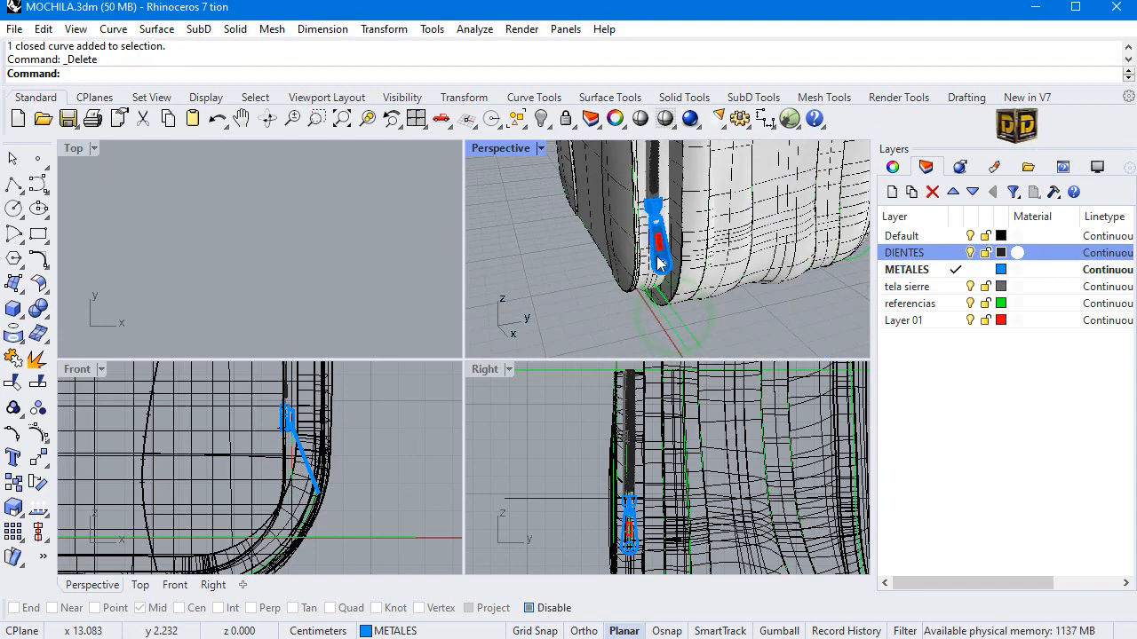
# Step: Scale the slider body and rotated pull tab together slightly in 3-D
pyautogui.scroll(2, 651, 240)
pyautogui.scroll(-3, 650, 233)
pyautogui.scroll(1, 651, 230)
pyautogui.scroll(3, 652, 233)
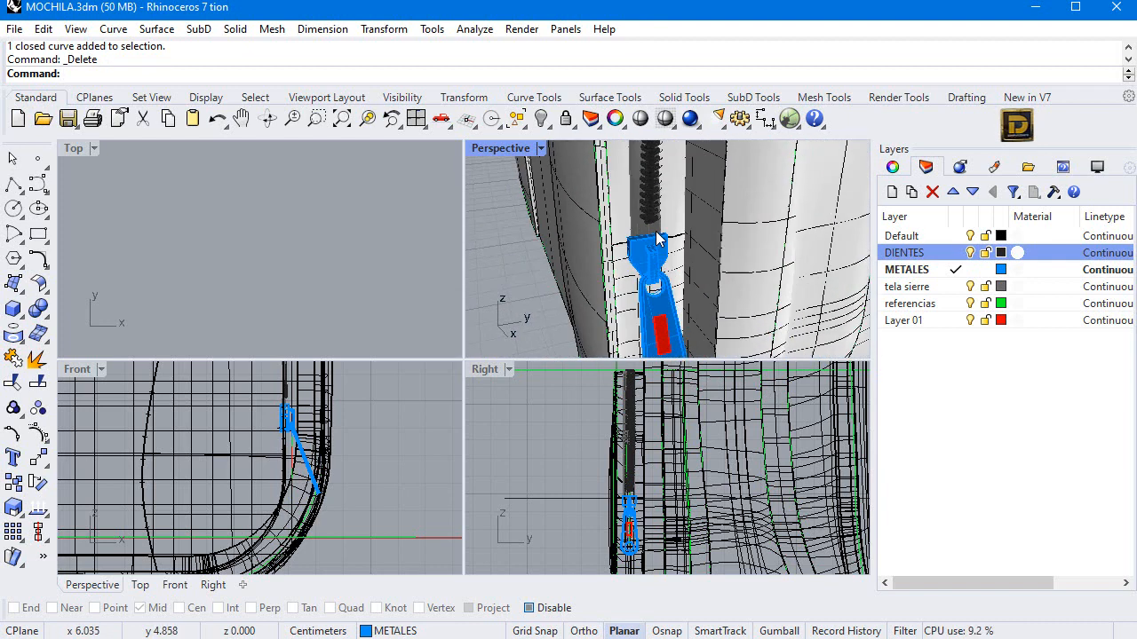
pyautogui.scroll(2, 267, 404)
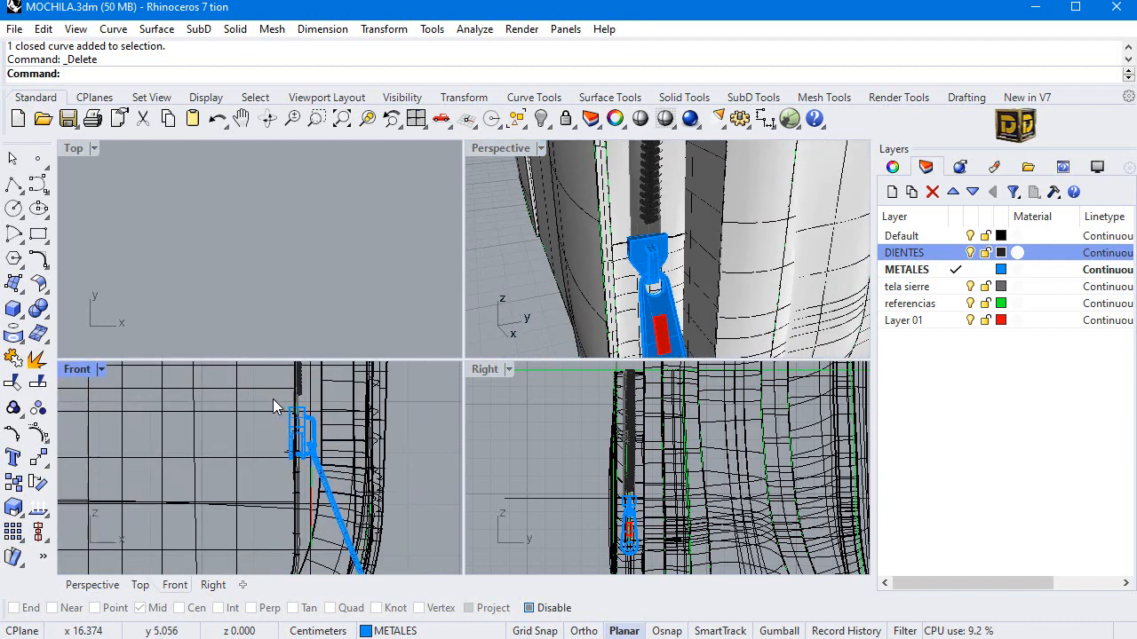
pyautogui.moveTo(271, 399); pyautogui.dragTo(384, 516)
pyautogui.scroll(-5, 364, 404)
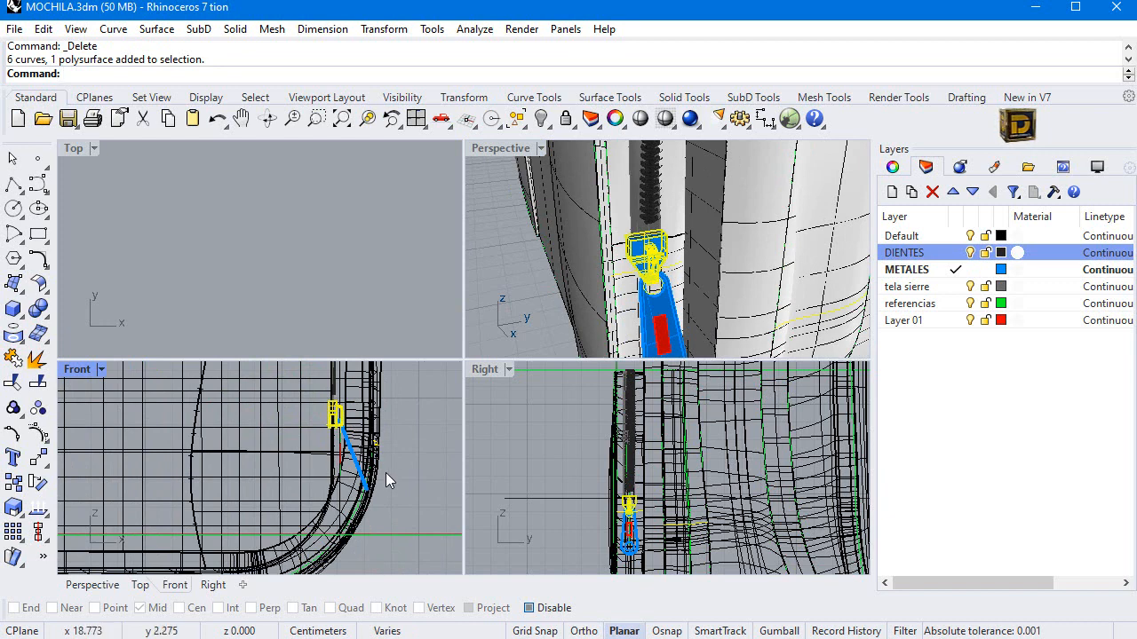
pyautogui.moveTo(677, 283); pyautogui.dragTo(647, 330)
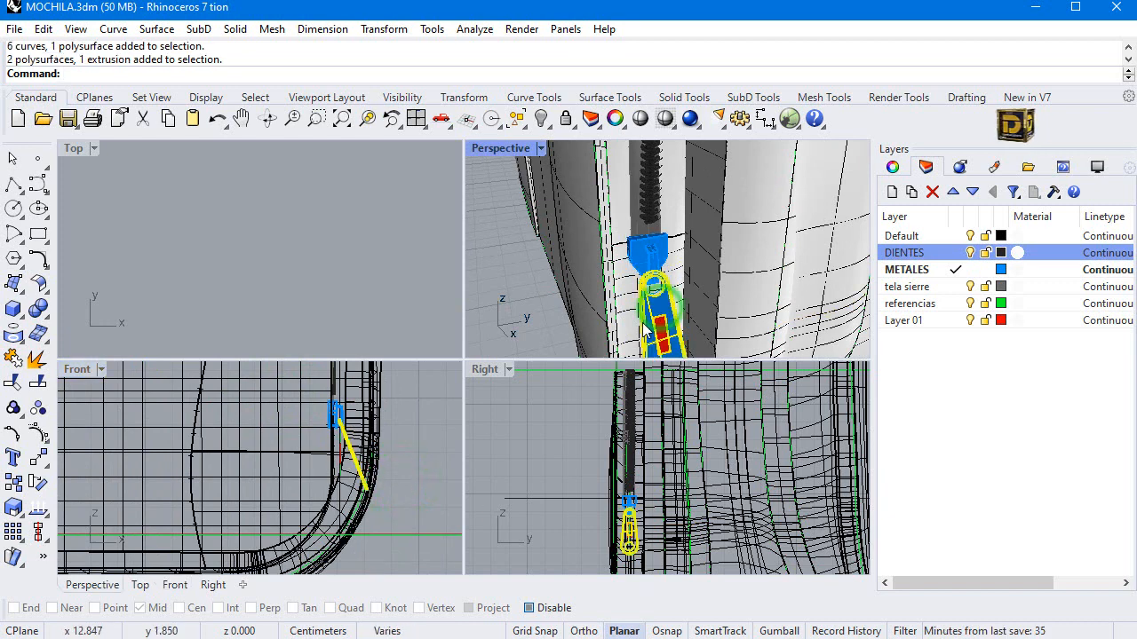
pyautogui.keyDown('shift'); pyautogui.click(637, 255); pyautogui.keyUp('shift')
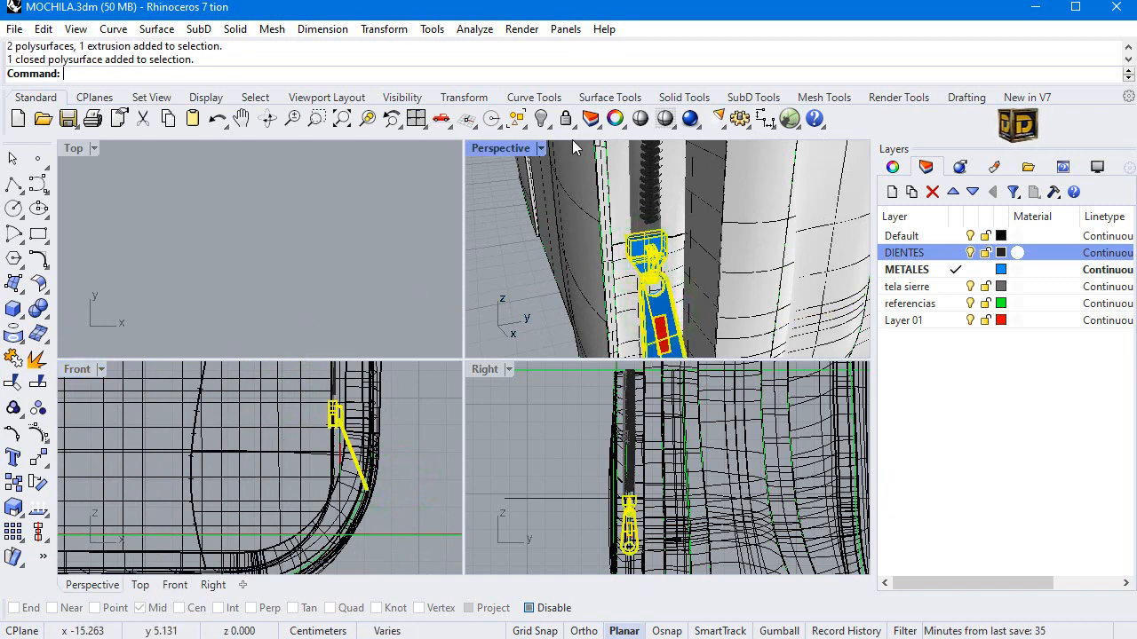
pyautogui.click(370, 30)
pyautogui.moveTo(386, 127)
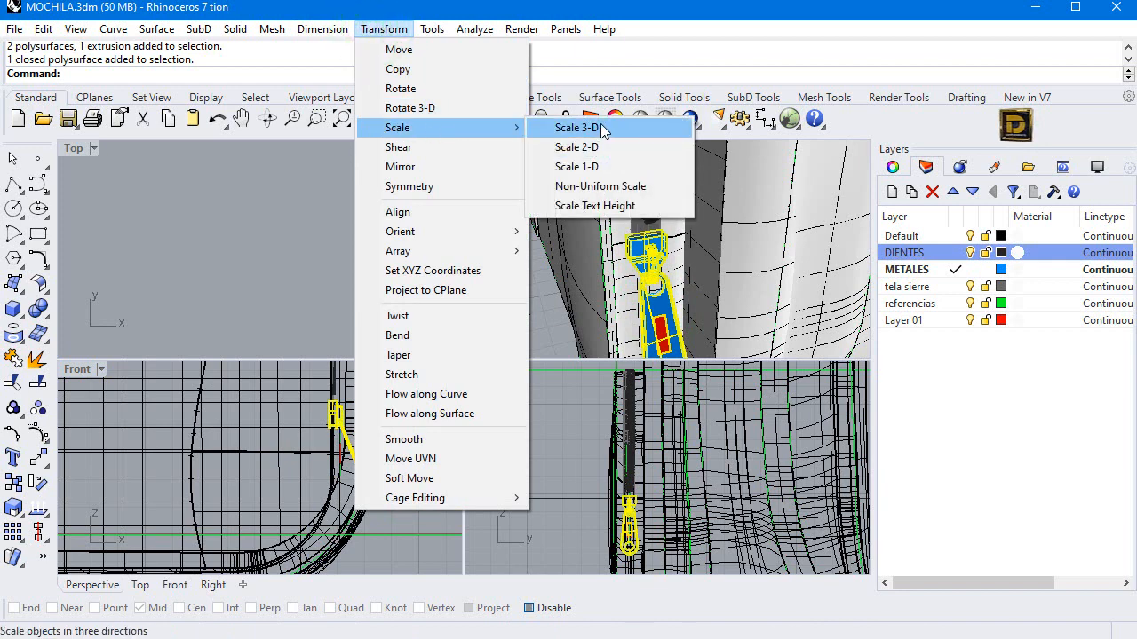
pyautogui.click(597, 128)
pyautogui.scroll(3, 651, 495)
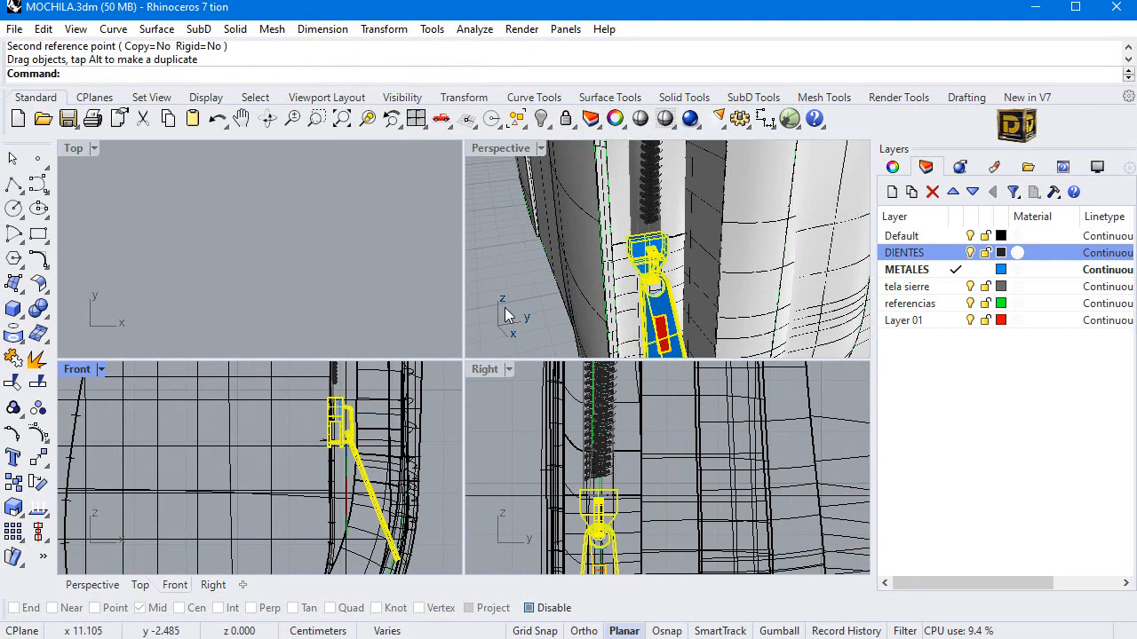
# Step: Move the complete slider slightly up in the Front view onto the zipper teeth and check its fit in the maximized Perspective view
pyautogui.scroll(-8, 579, 292)
pyautogui.scroll(8, 598, 245)
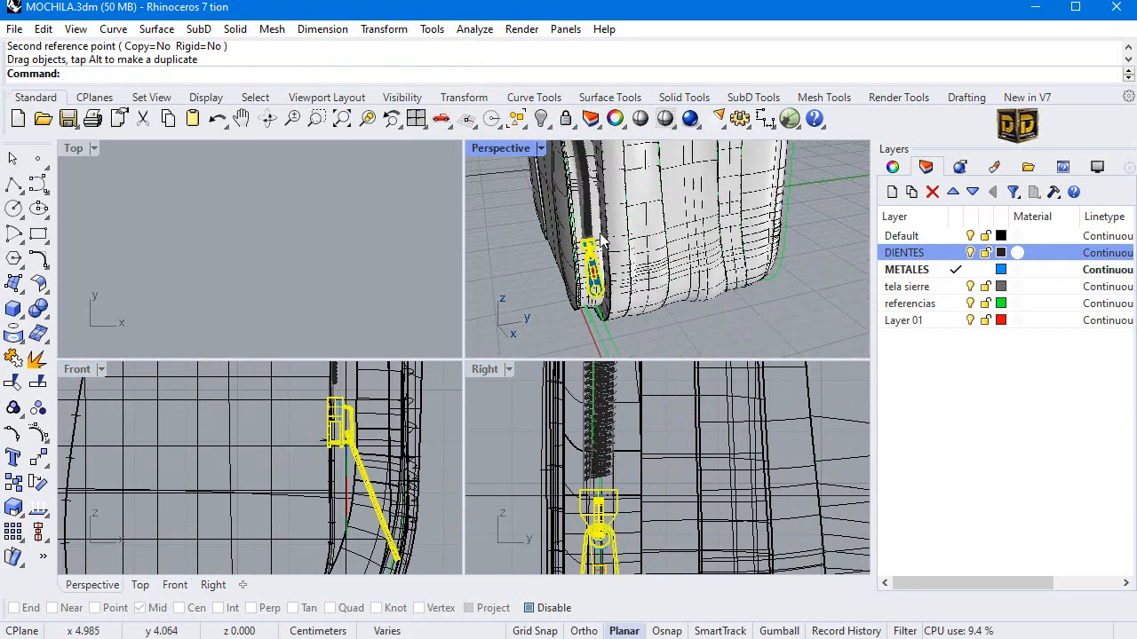
pyautogui.scroll(4, 341, 395)
pyautogui.moveTo(342, 415); pyautogui.dragTo(345, 398)
pyautogui.scroll(-5, 570, 187)
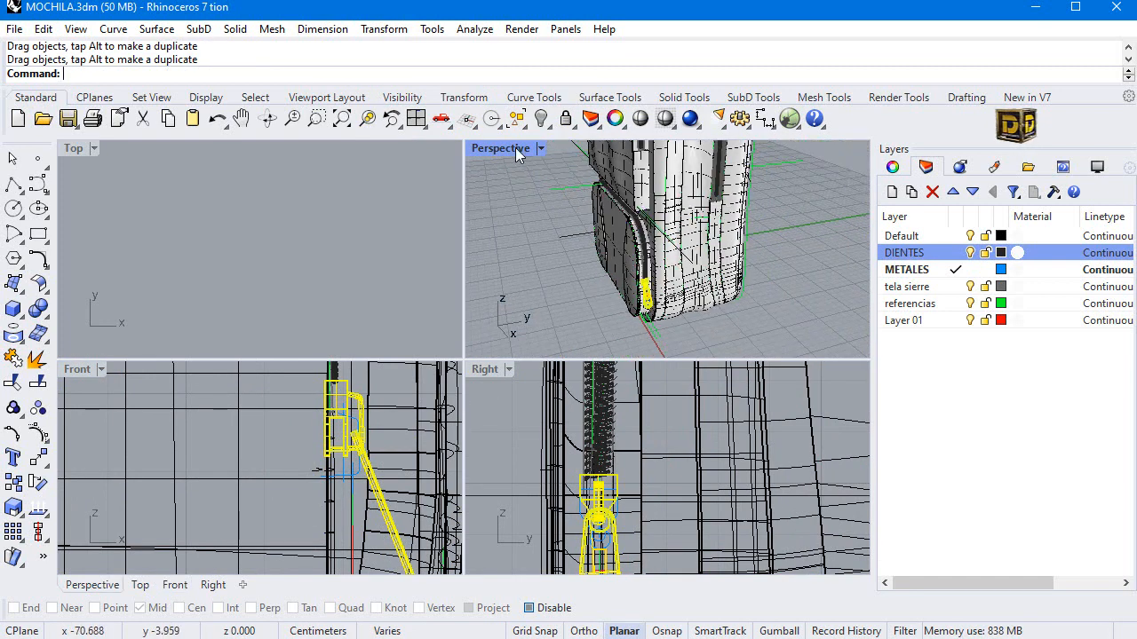
pyautogui.doubleClick(517, 149)
pyautogui.scroll(-3, 489, 296)
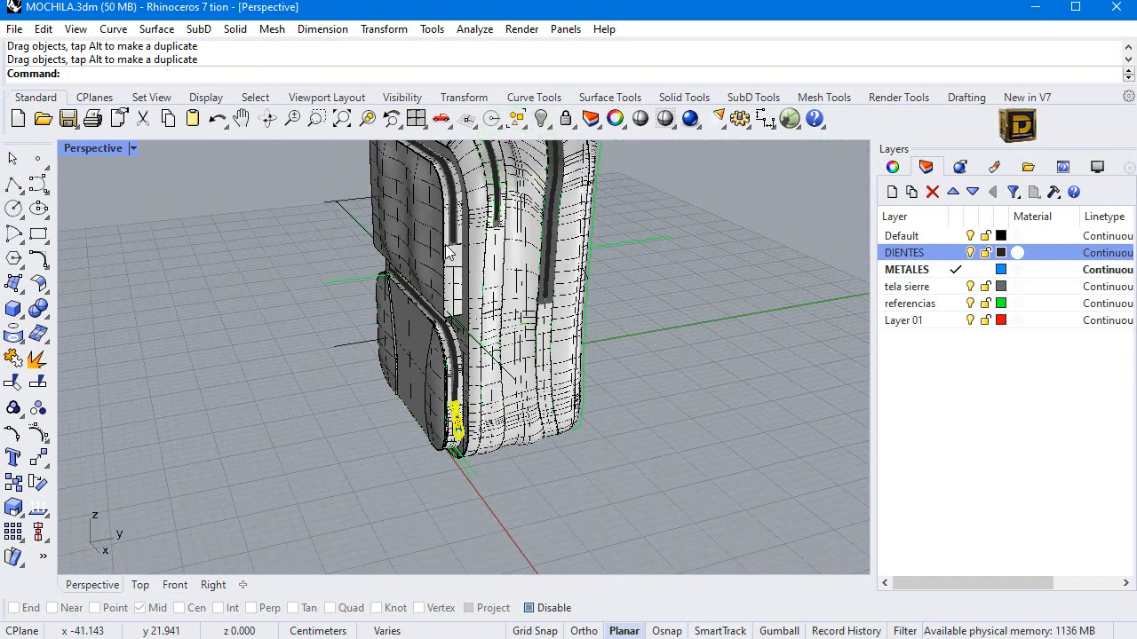
pyautogui.scroll(4, 457, 421)
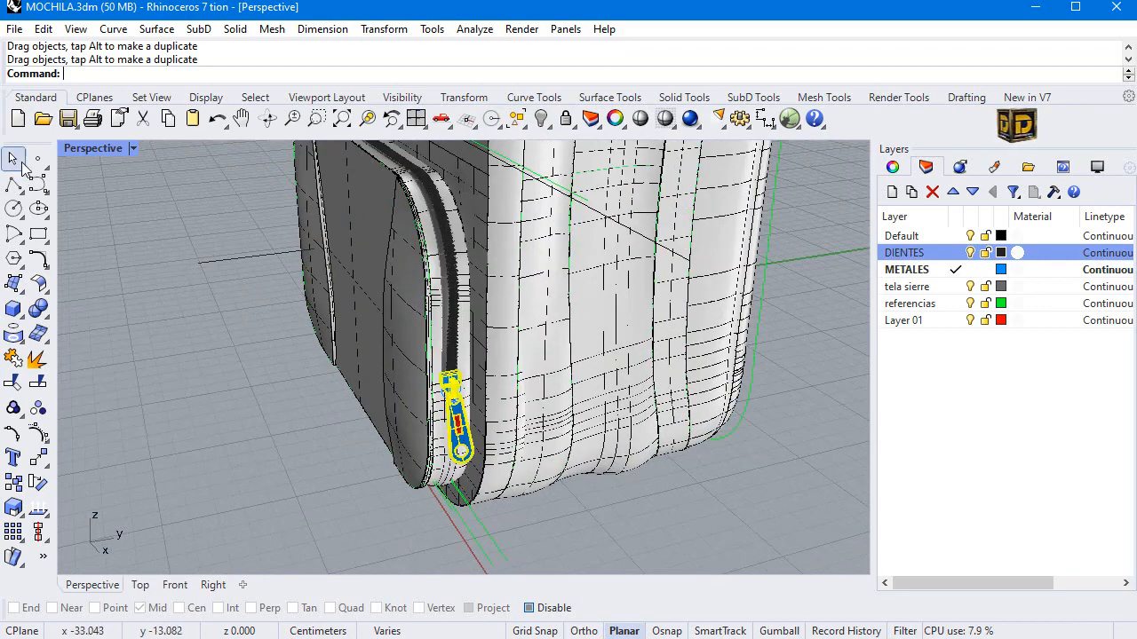
pyautogui.doubleClick(107, 148)
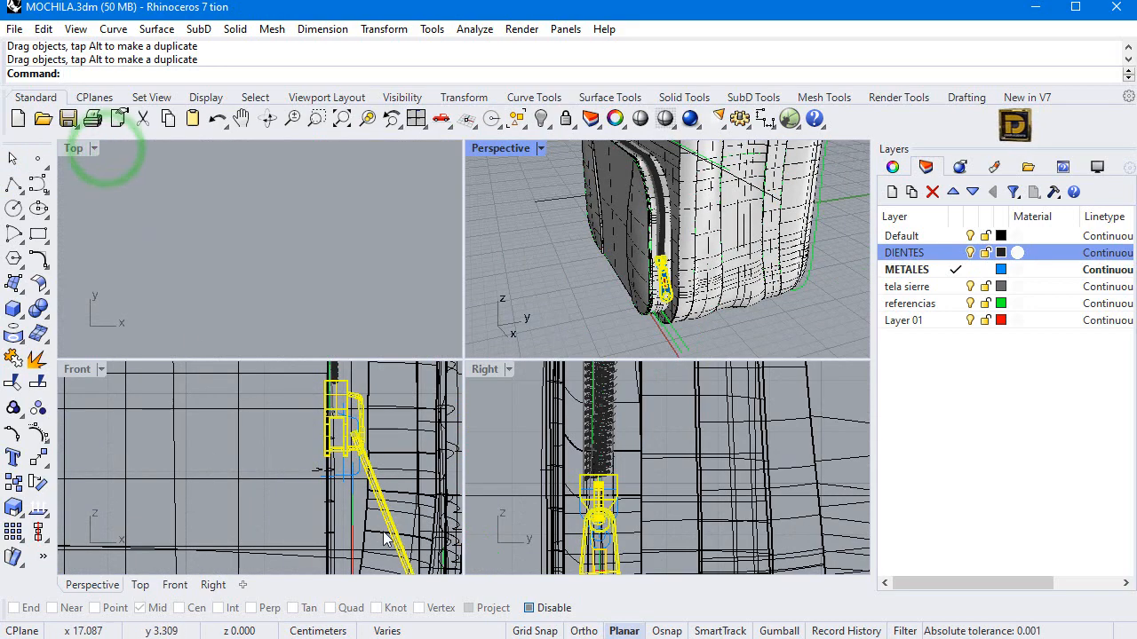
# Step: Copy the complete slider in the Right view from the lower pocket to the lower end of the upper pocket's zipper
pyautogui.click(593, 491)
pyautogui.scroll(-3, 593, 490)
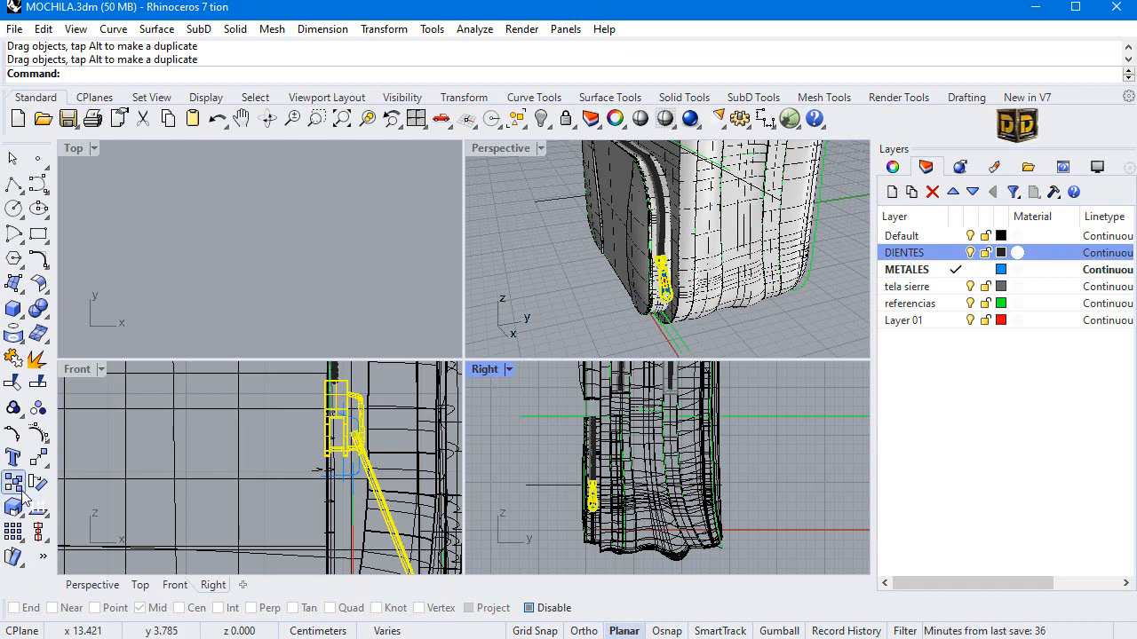
pyautogui.click(19, 489)
pyautogui.scroll(-6, 580, 473)
pyautogui.click(582, 480)
pyautogui.scroll(6, 584, 396)
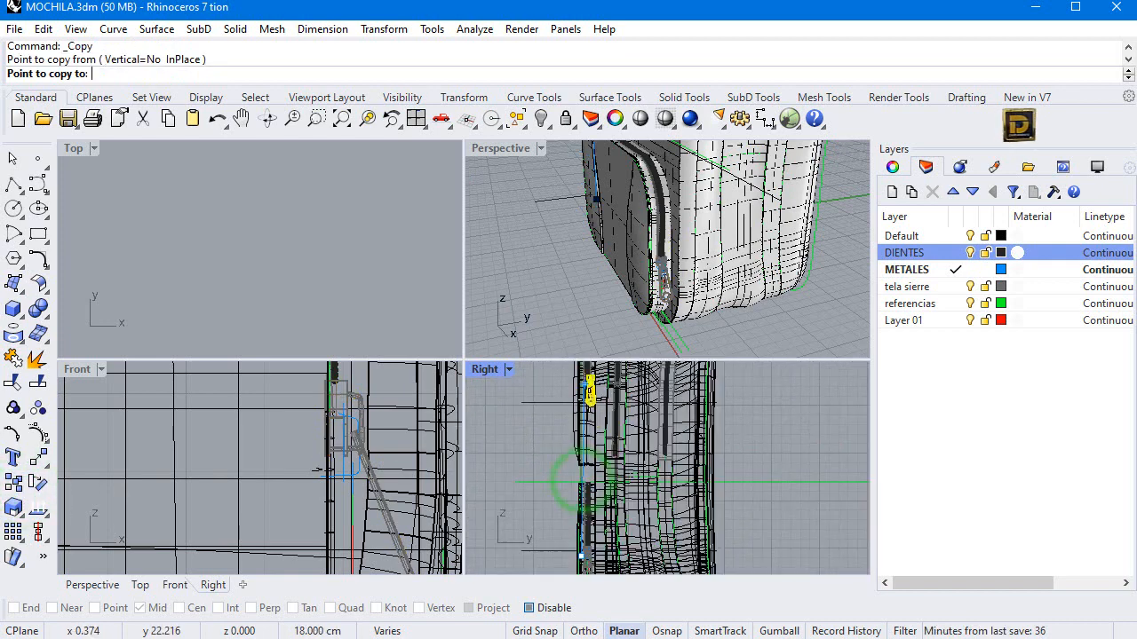
pyautogui.scroll(3, 586, 400)
pyautogui.click(581, 410)
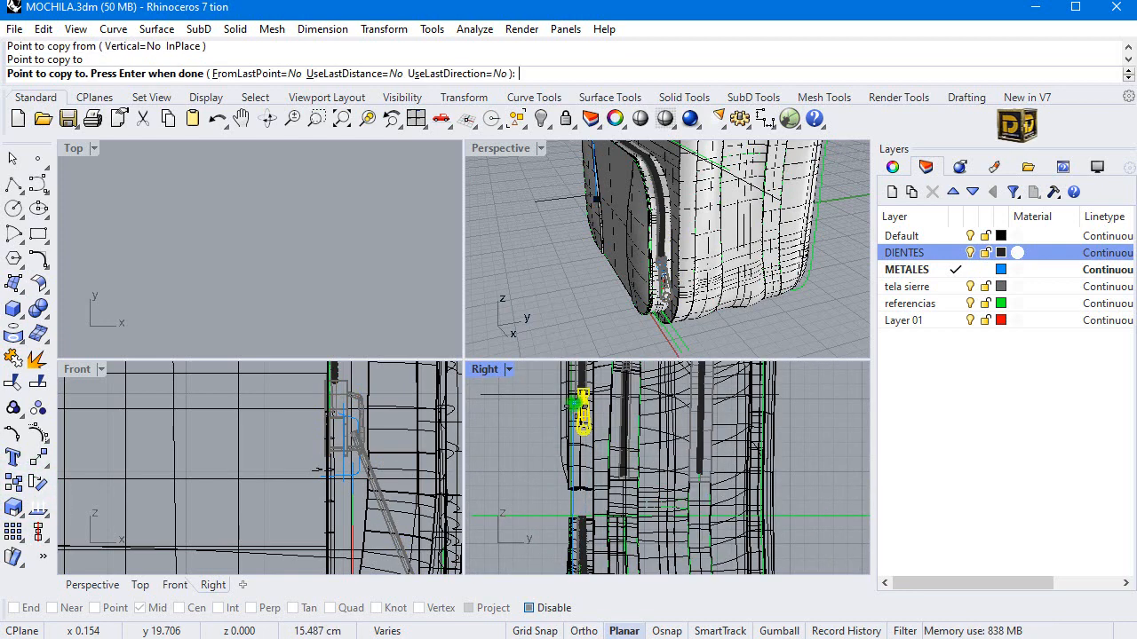
pyautogui.scroll(-3, 612, 444)
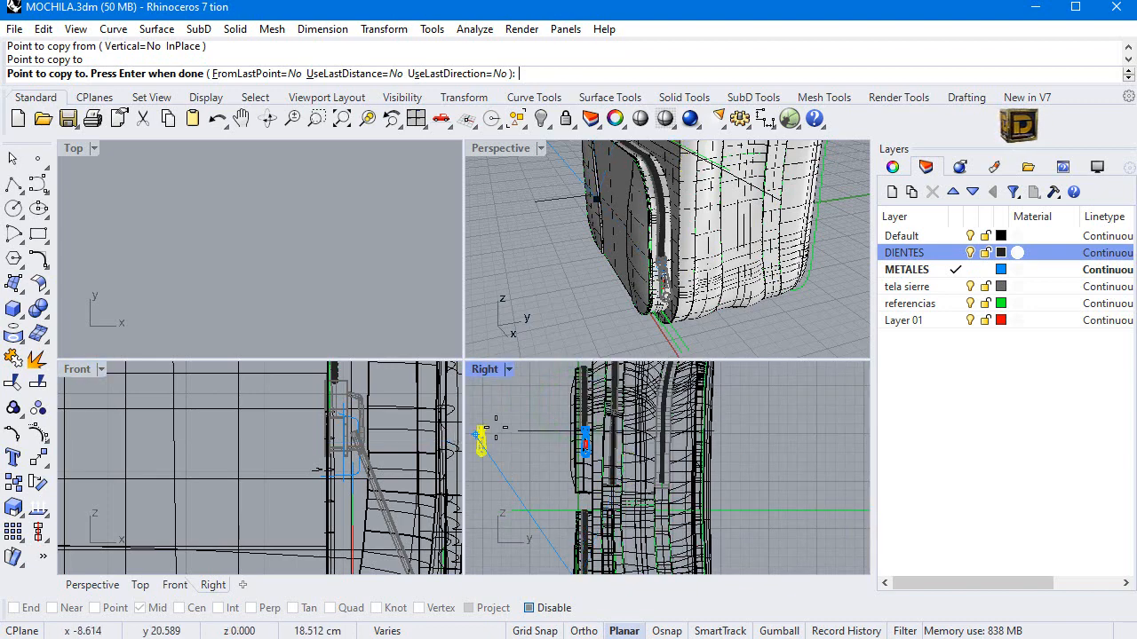
pyautogui.scroll(4, 614, 201)
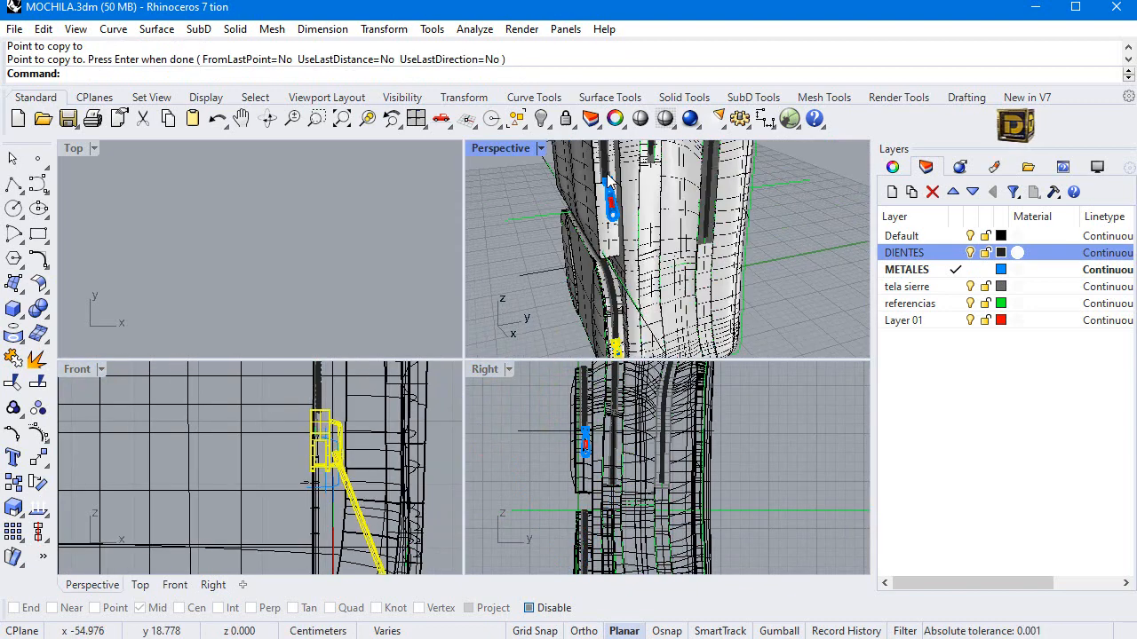
pyautogui.moveTo(615, 200); pyautogui.dragTo(728, 191, button='right')
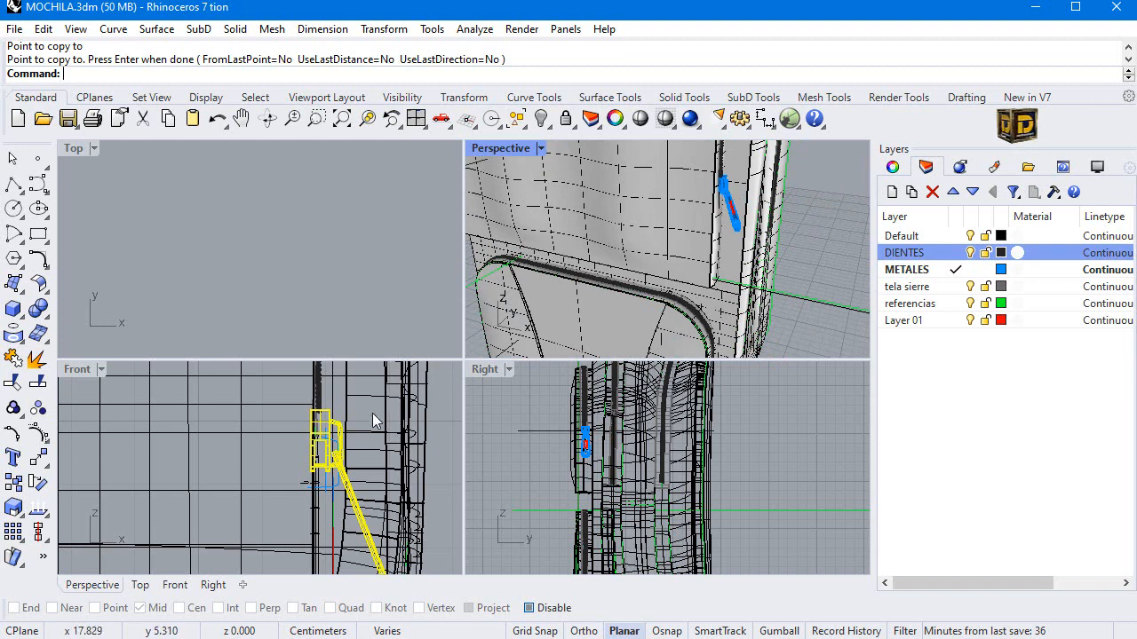
pyautogui.click(362, 516)
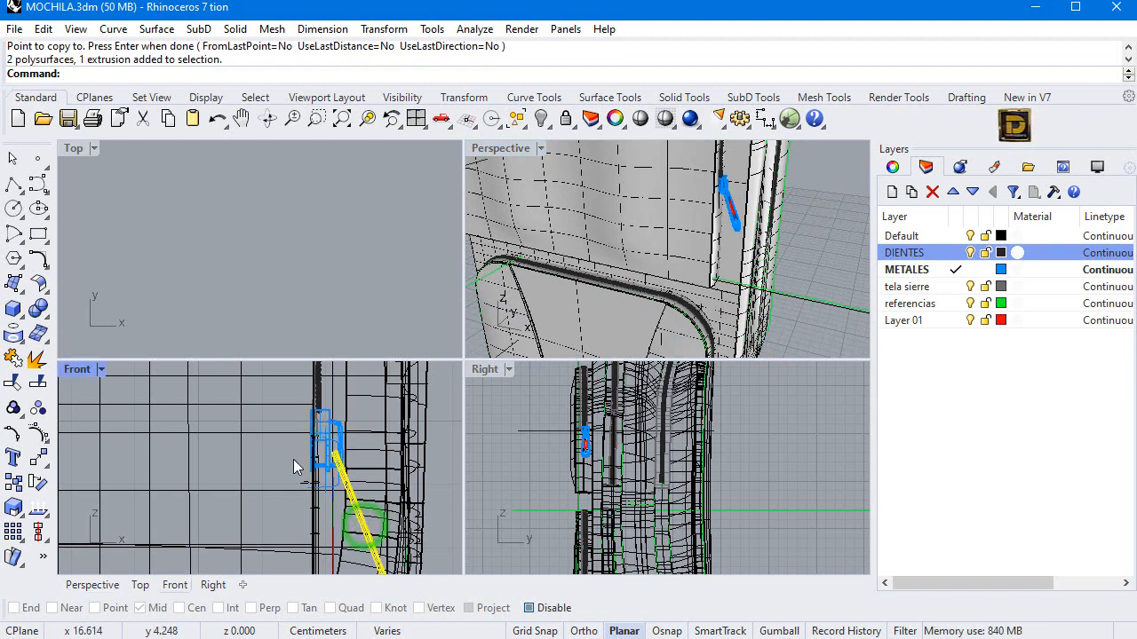
pyautogui.click(384, 33)
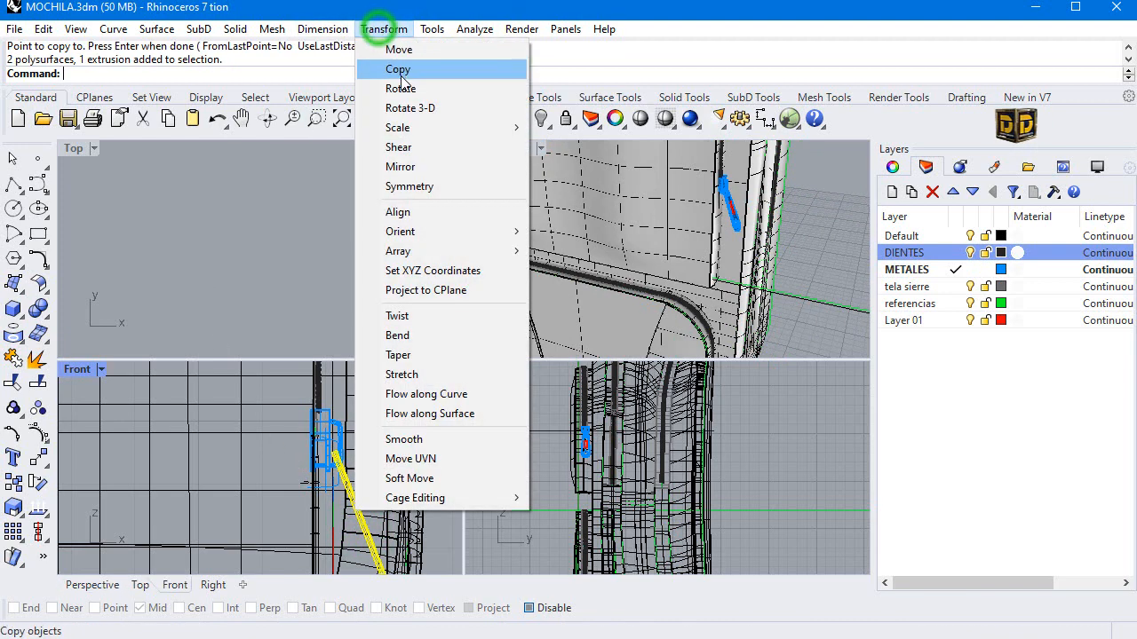
pyautogui.click(404, 82)
pyautogui.scroll(-4, 607, 459)
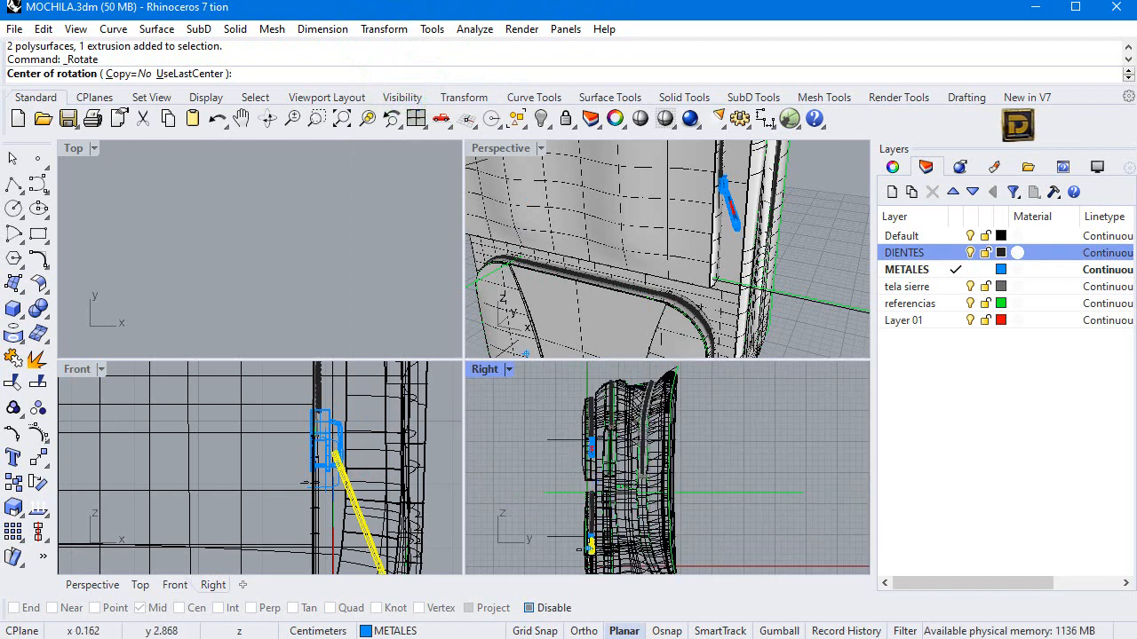
pyautogui.press('Escape')
pyautogui.press('Escape')
# Step: Rotate the upper pocket slider's pull tab about 22° counterclockwise around its upper hole in the Right view
pyautogui.scroll(3, 724, 227)
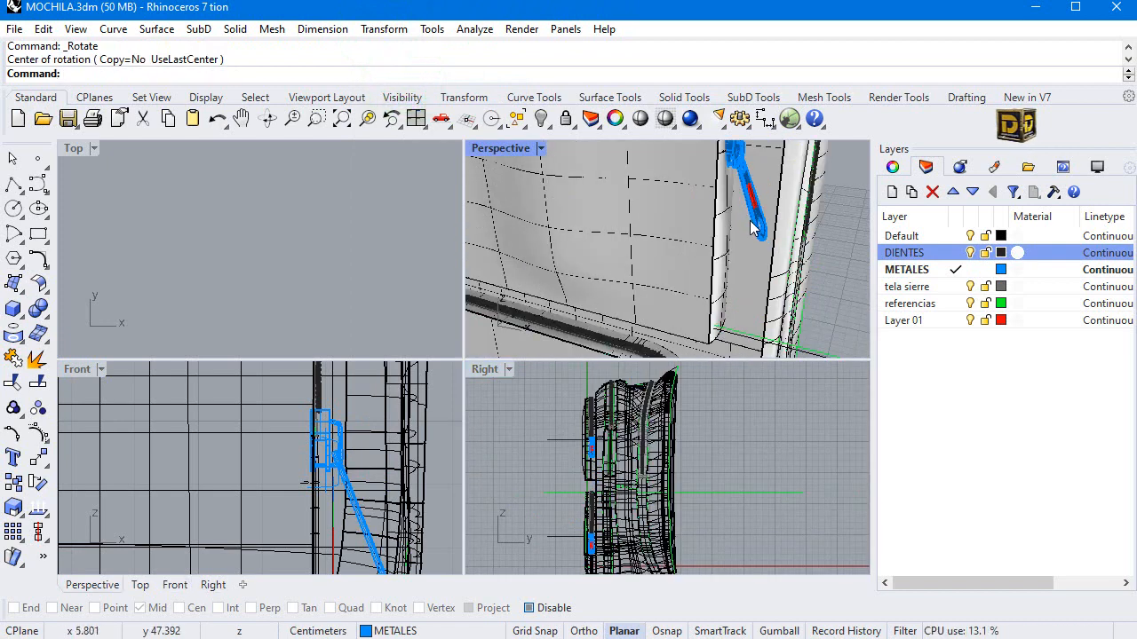
pyautogui.click(752, 229)
pyautogui.rightClick(618, 453)
pyautogui.scroll(5, 594, 448)
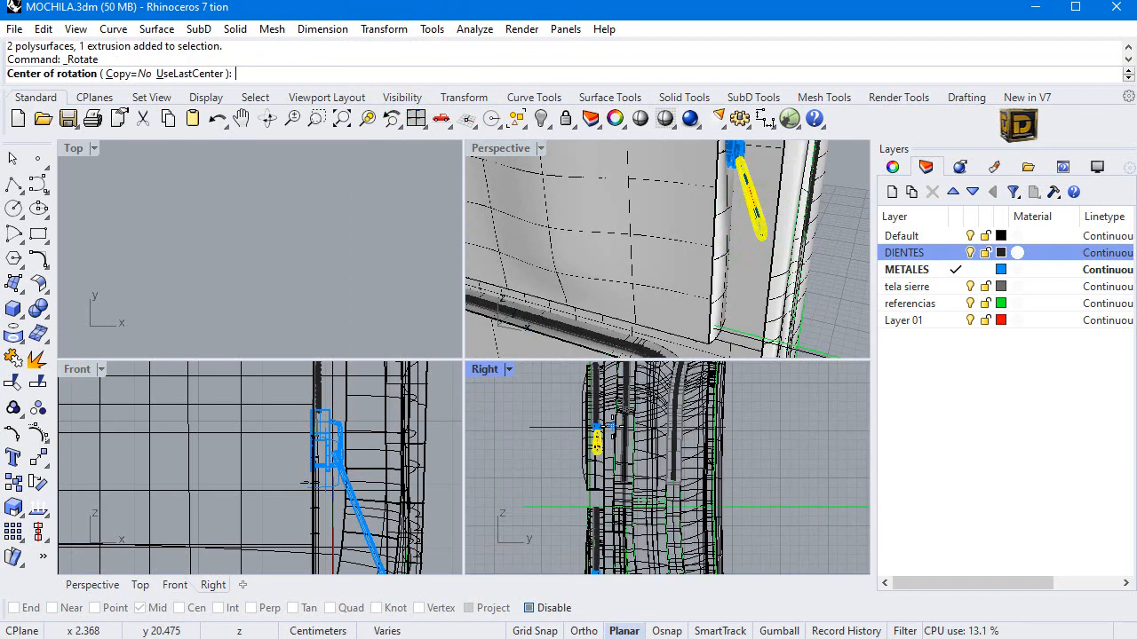
pyautogui.click(575, 430)
pyautogui.click(575, 533)
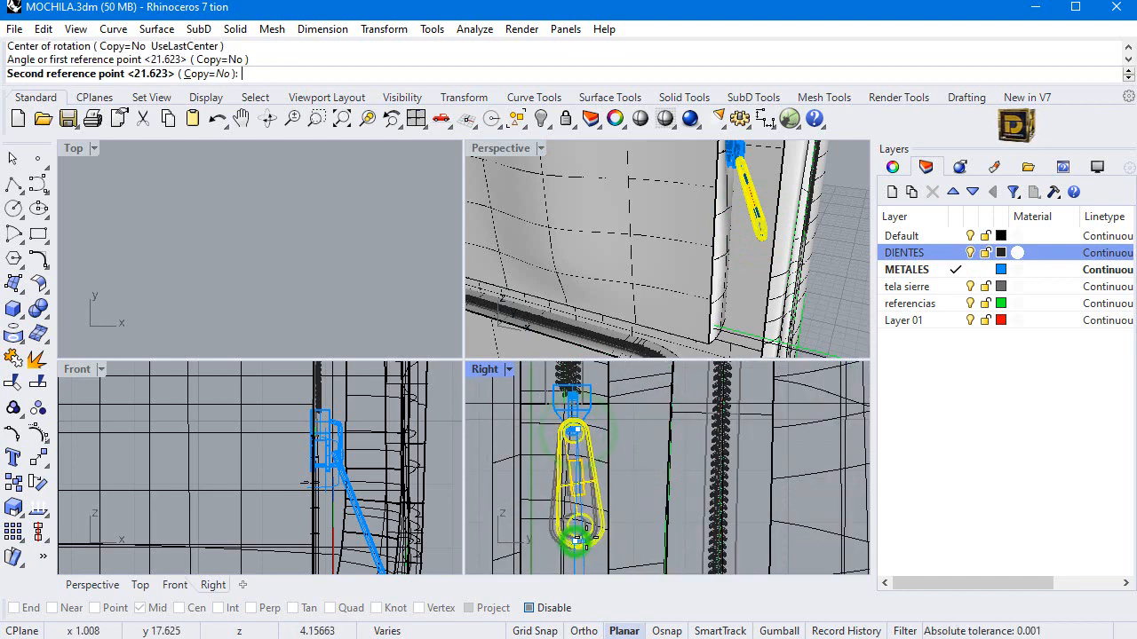
pyautogui.click(613, 522)
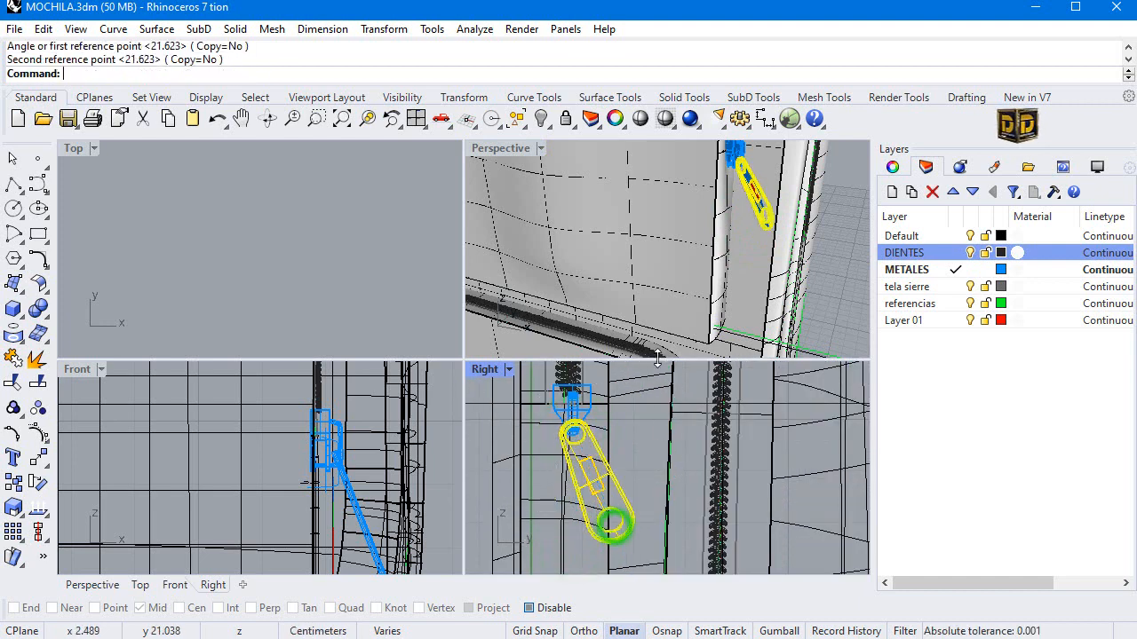
# Step: Rotate the same pull tab about 67° clockwise around its upper hole in the Right view so it hangs toward the opposite side
pyautogui.rightClick(574, 477)
pyautogui.click(572, 435)
pyautogui.click(629, 540)
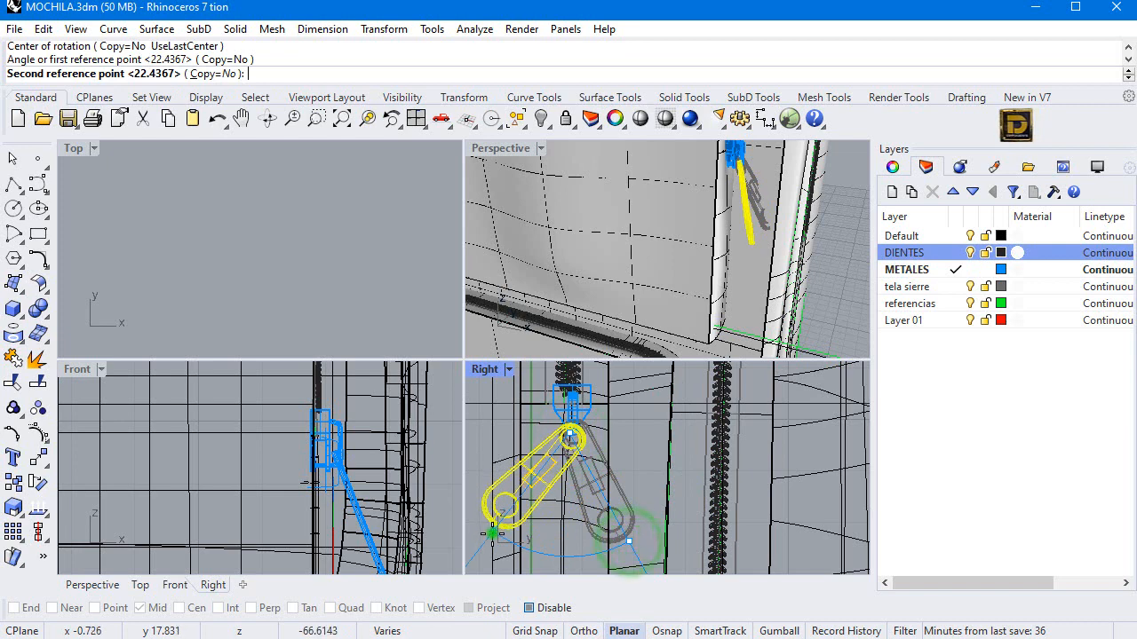
pyautogui.click(493, 534)
pyautogui.scroll(-8, 658, 300)
pyautogui.rightClick(647, 282)
pyautogui.moveTo(633, 267); pyautogui.dragTo(558, 255, button='right')
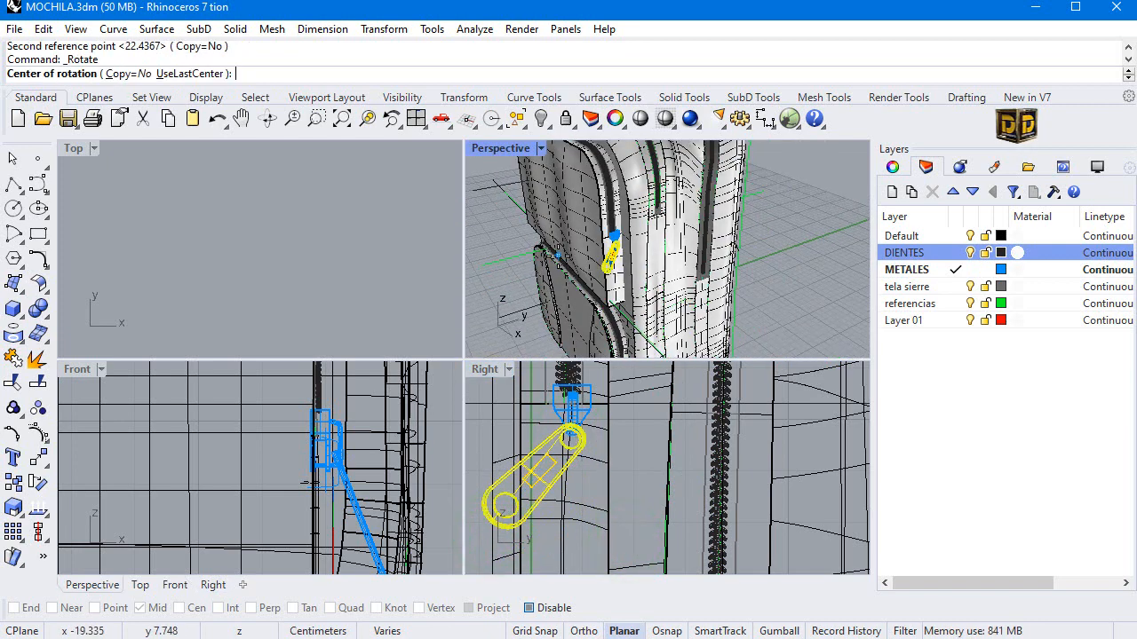
pyautogui.scroll(7, 608, 250)
pyautogui.press('Escape')
pyautogui.press('Escape')
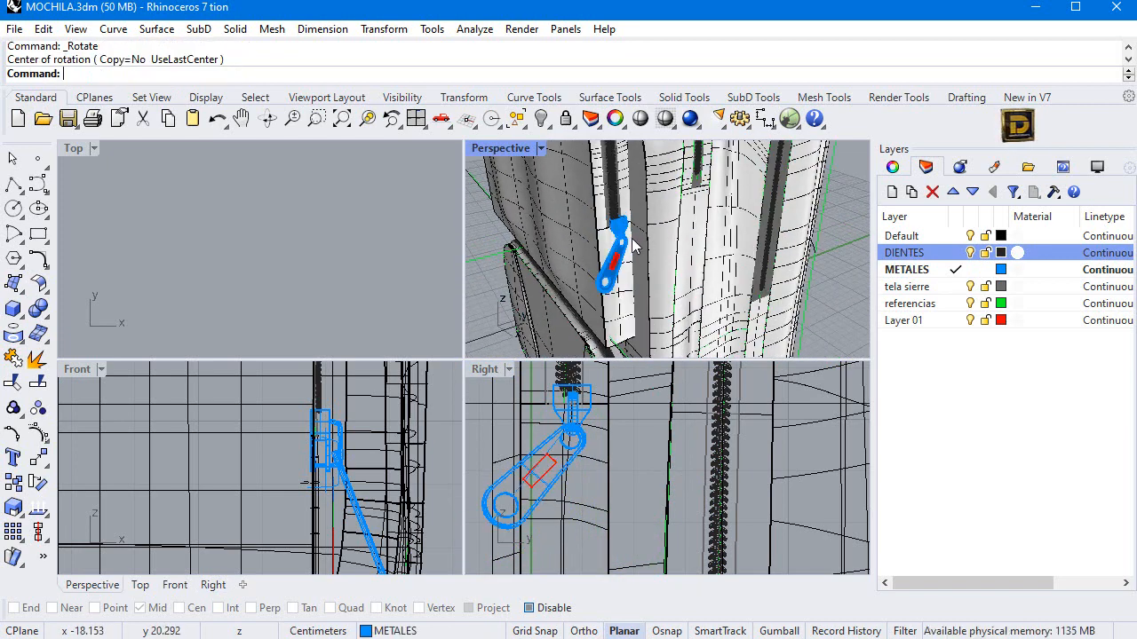
# Step: Move the rotated pull tab slightly up in the Right view so its hole meets the slider body's loop, and check the fit
pyautogui.scroll(10, 614, 233)
pyautogui.scroll(-8, 614, 232)
pyautogui.click(623, 249)
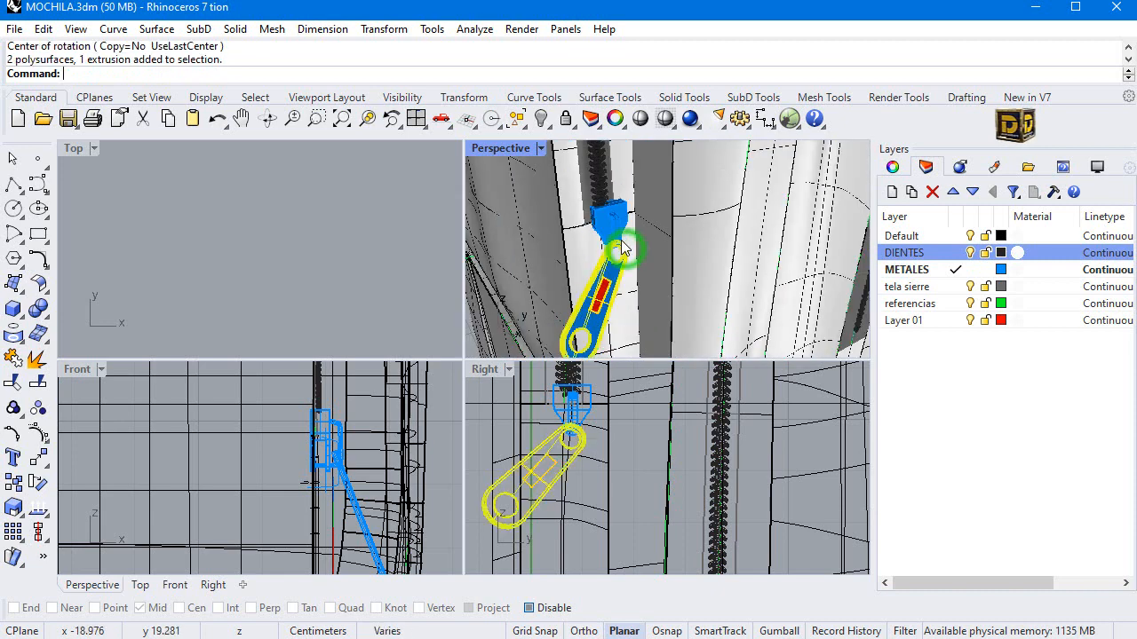
pyautogui.scroll(6, 586, 415)
pyautogui.moveTo(579, 467); pyautogui.dragTo(583, 440)
pyautogui.scroll(-8, 620, 311)
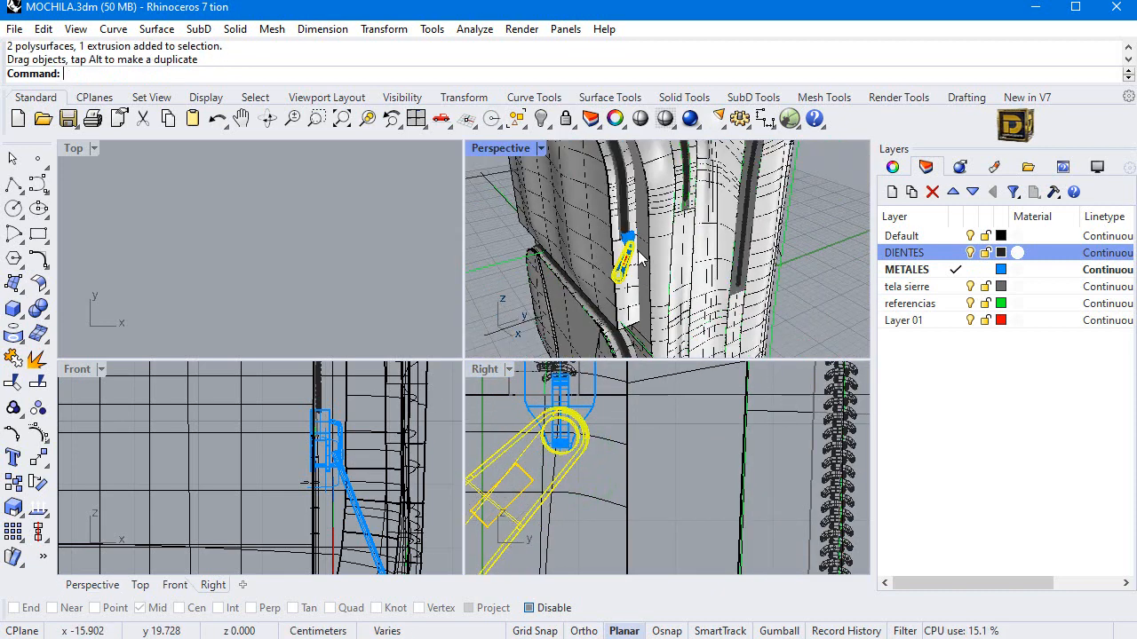
pyautogui.scroll(3, 360, 459)
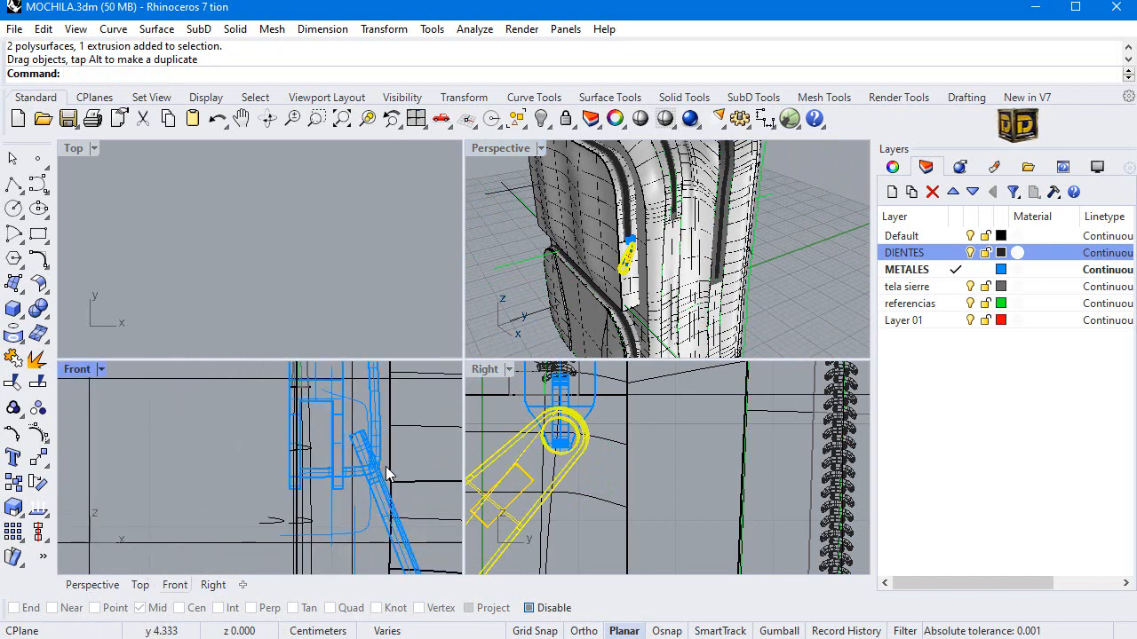
pyautogui.click(791, 231)
pyautogui.doubleClick(501, 148)
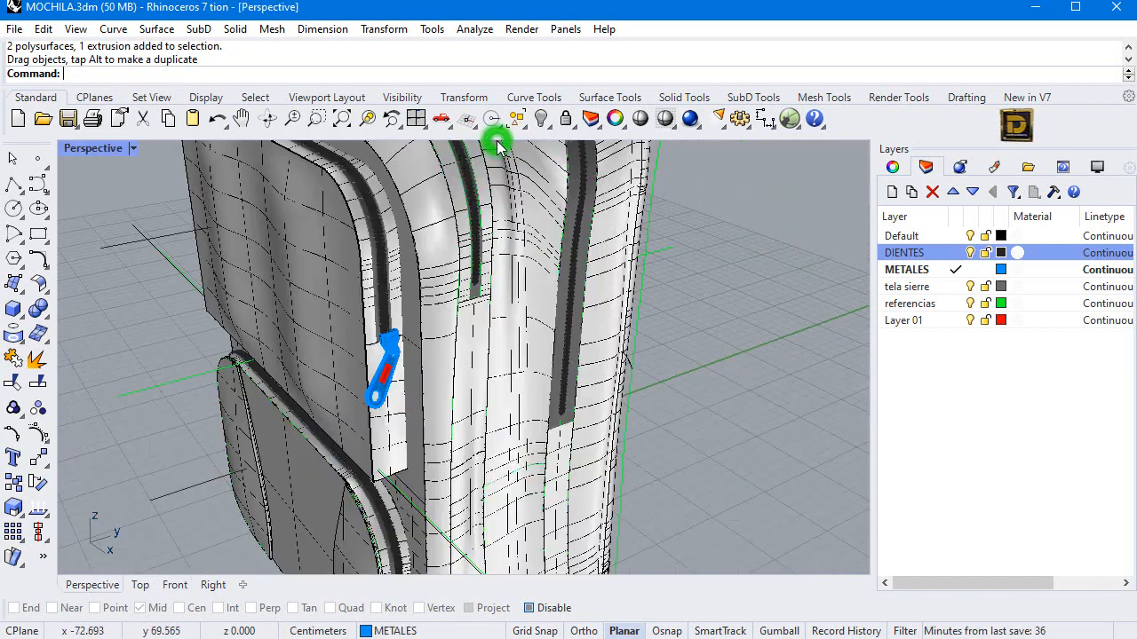
pyautogui.scroll(-3, 451, 279)
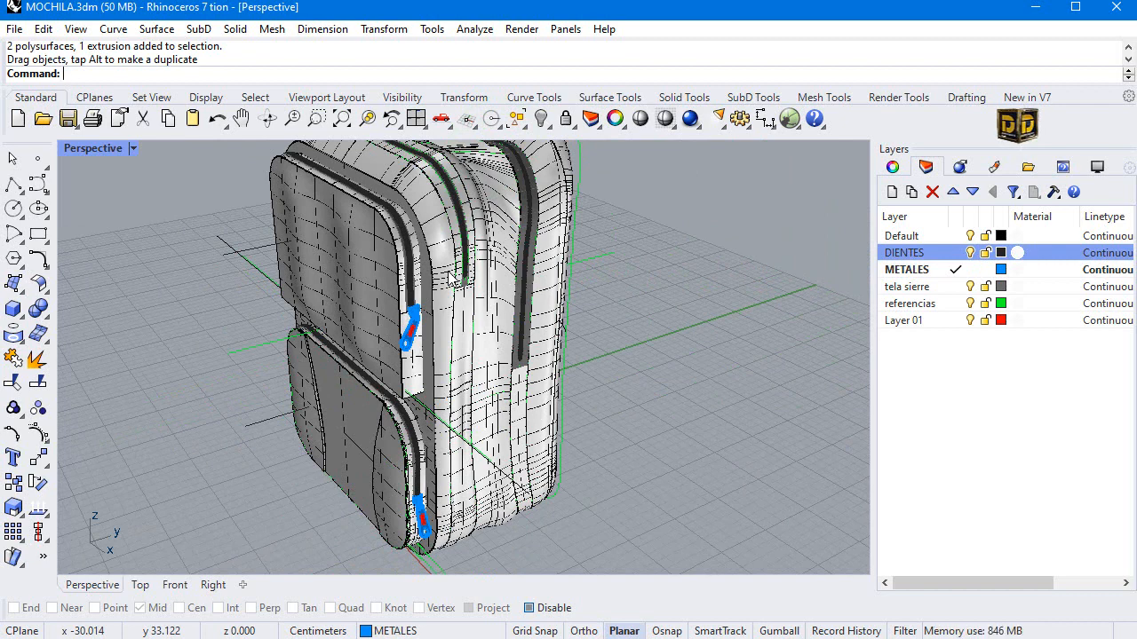
pyautogui.doubleClick(80, 149)
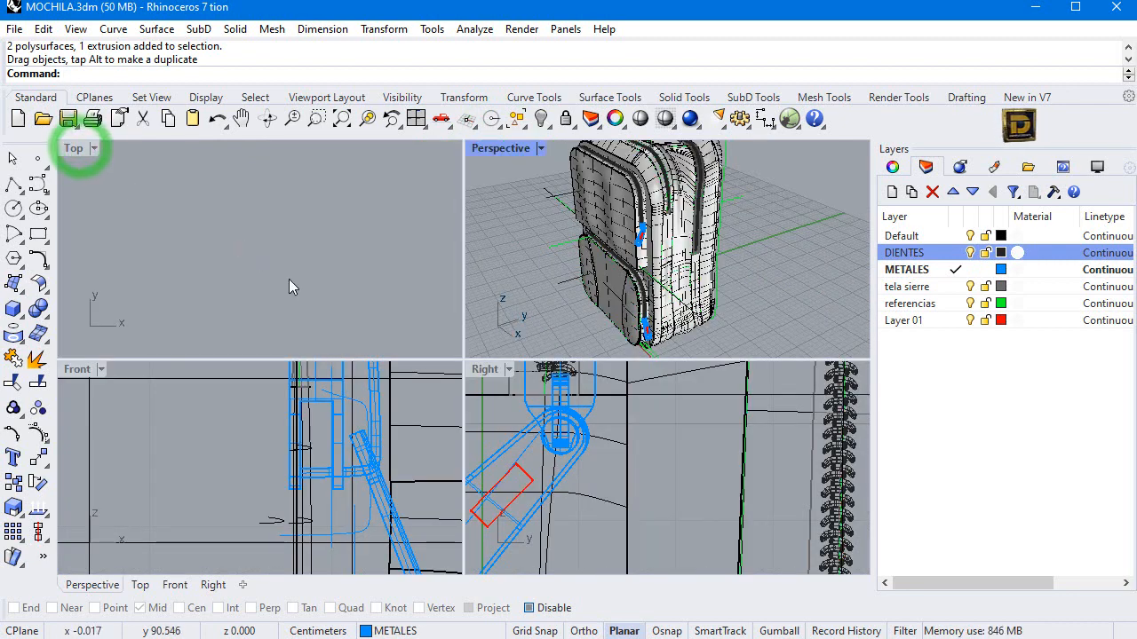
# Step: Copy the upper front pocket's zipper slider and pull tab to the lower ends of the two side zippers in the Right view
pyautogui.scroll(5, 642, 244)
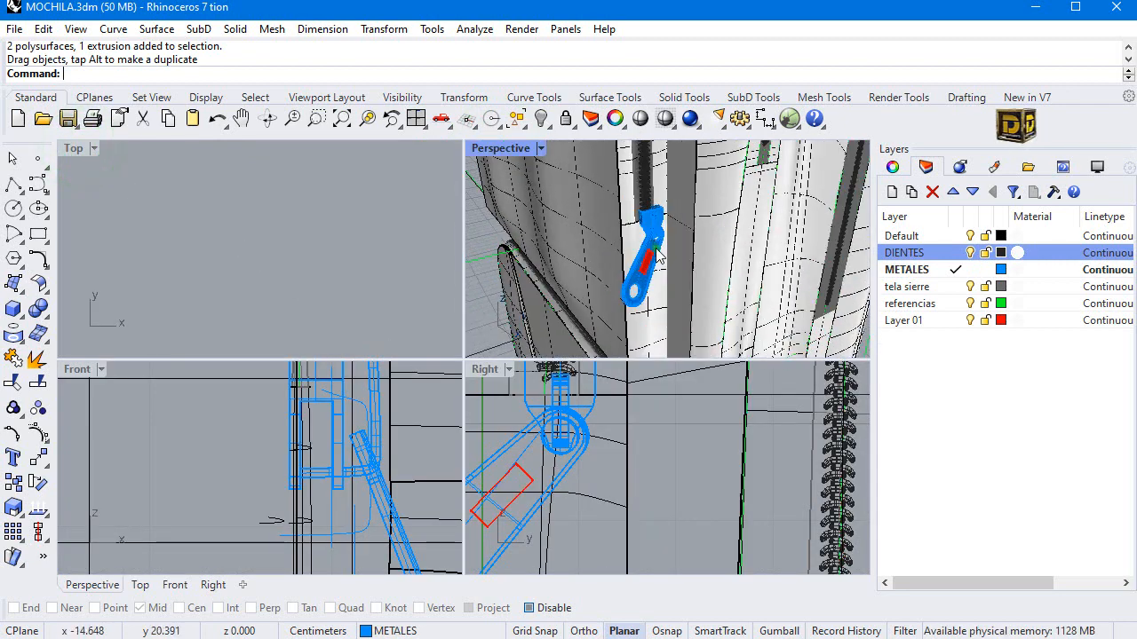
pyautogui.click(653, 222)
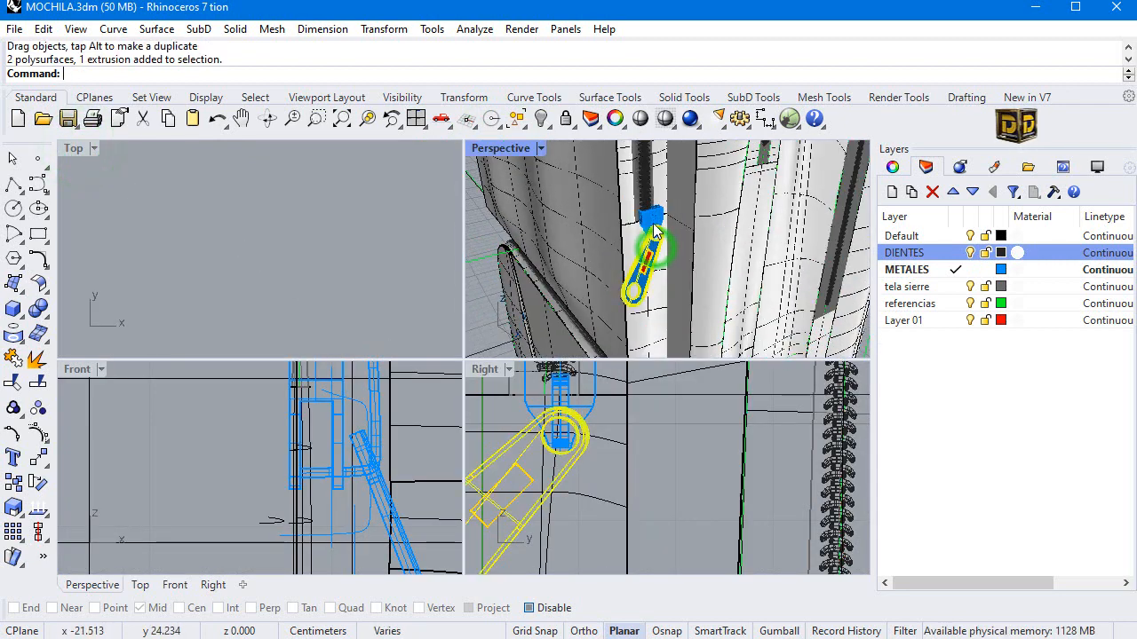
pyautogui.click(14, 506)
pyautogui.scroll(-5, 586, 486)
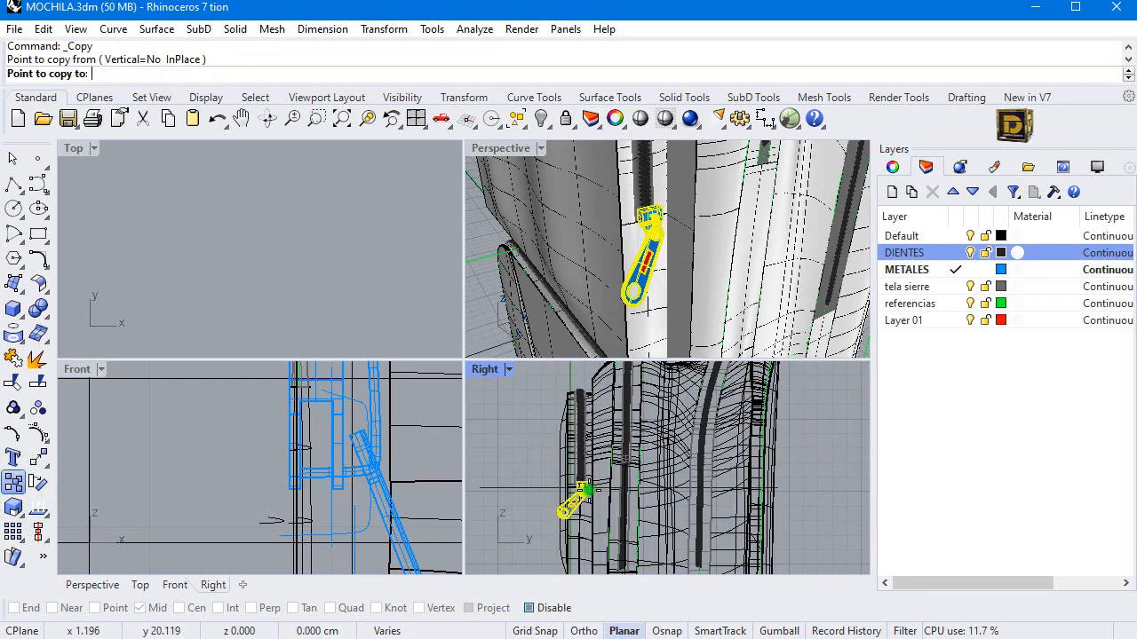
pyautogui.scroll(-3, 585, 435)
pyautogui.scroll(5, 587, 468)
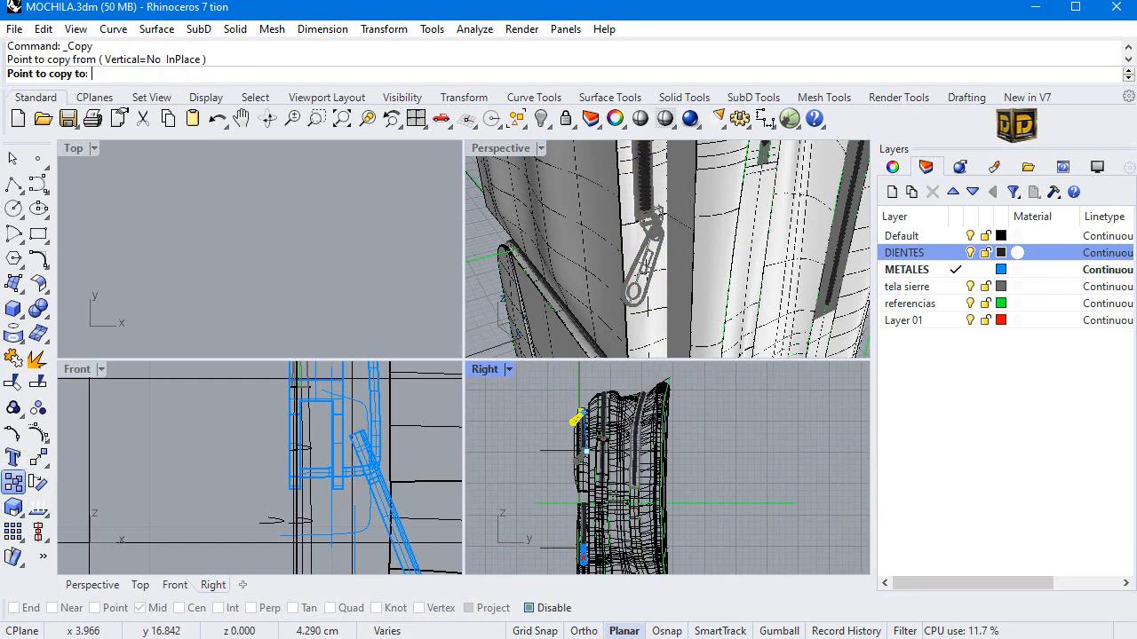
pyautogui.scroll(2, 592, 484)
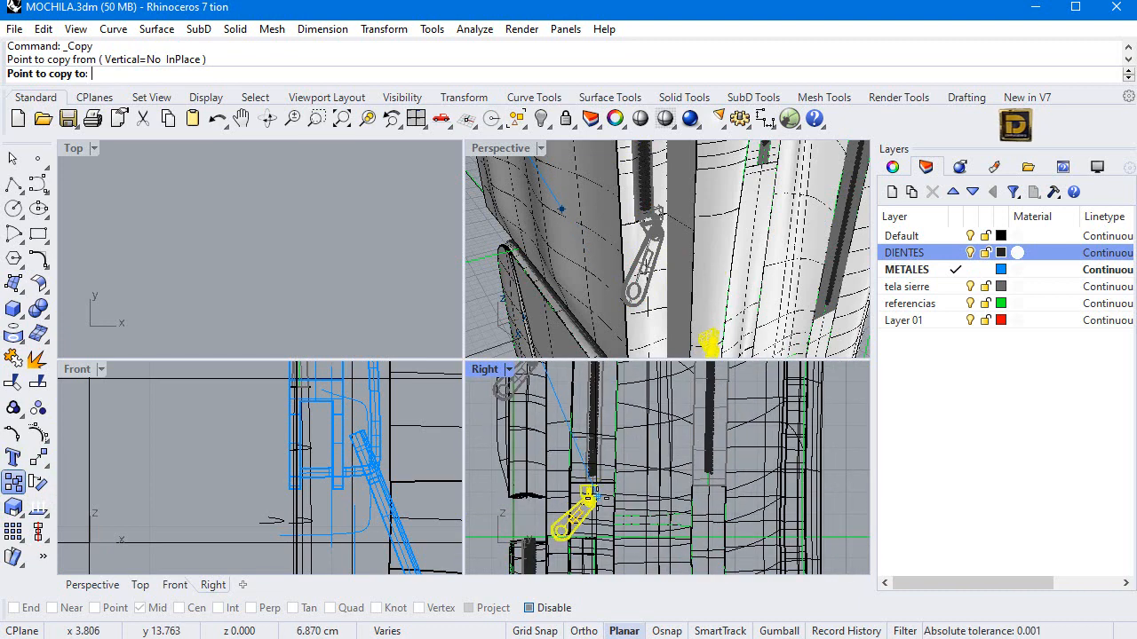
pyautogui.scroll(2, 584, 493)
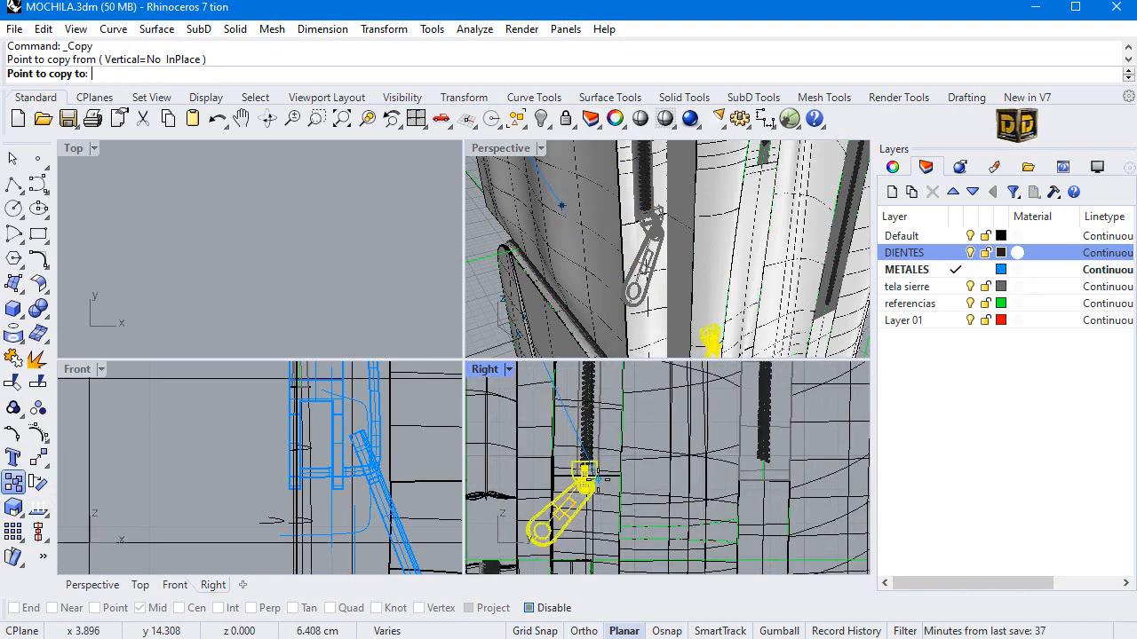
pyautogui.click(595, 480)
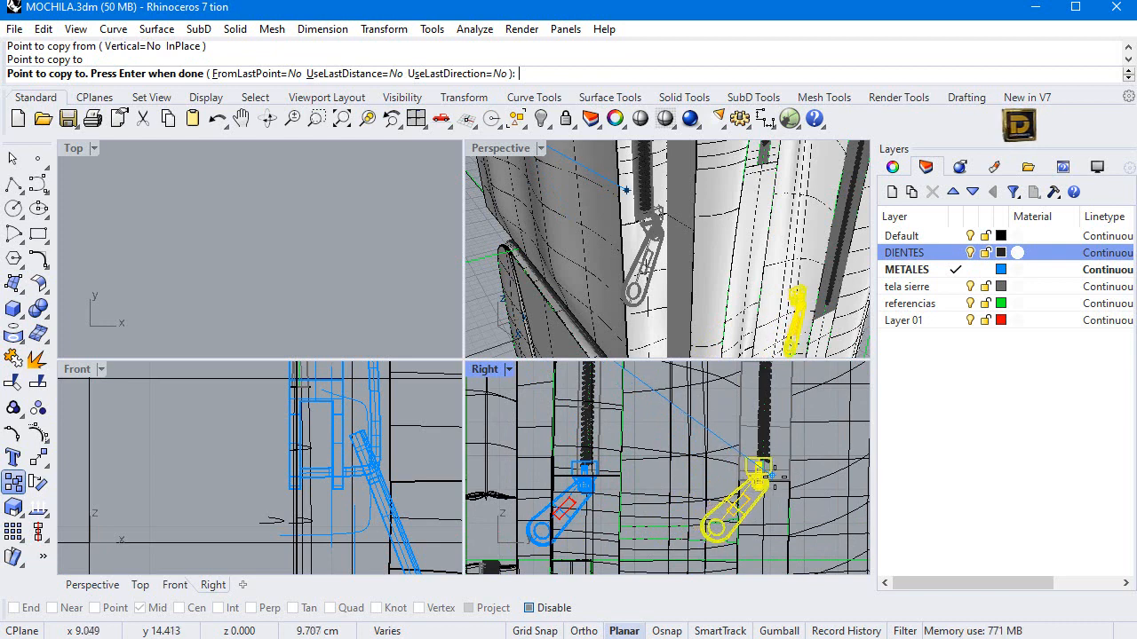
pyautogui.click(770, 478)
pyautogui.press('Return')
# Step: Move the middle zipper's copied slider and pull tab outward in the Front view to the backpack's side surface
pyautogui.scroll(6, 583, 492)
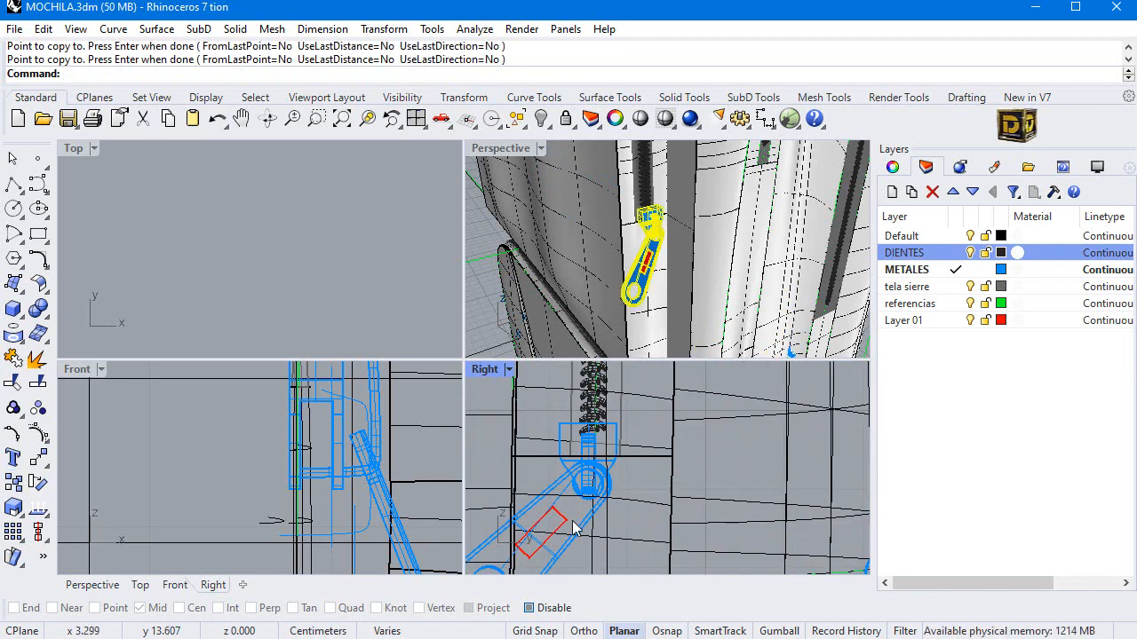
pyautogui.click(571, 520)
pyautogui.keyDown('shift'); pyautogui.click(561, 460); pyautogui.keyUp('shift')
pyautogui.scroll(-10, 280, 418)
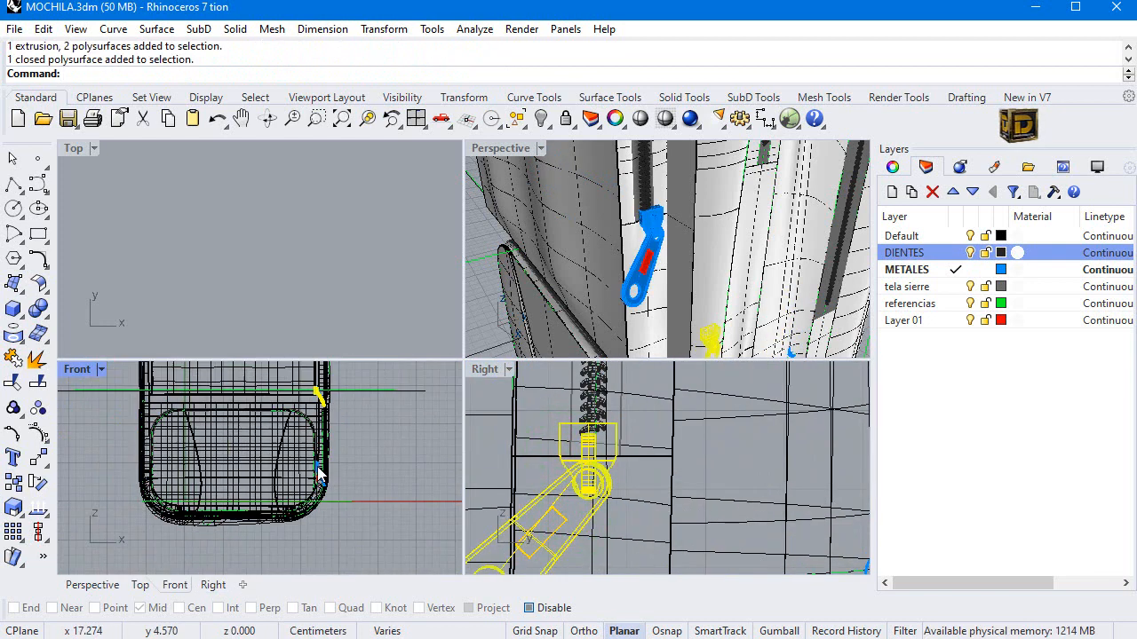
pyautogui.scroll(8, 315, 433)
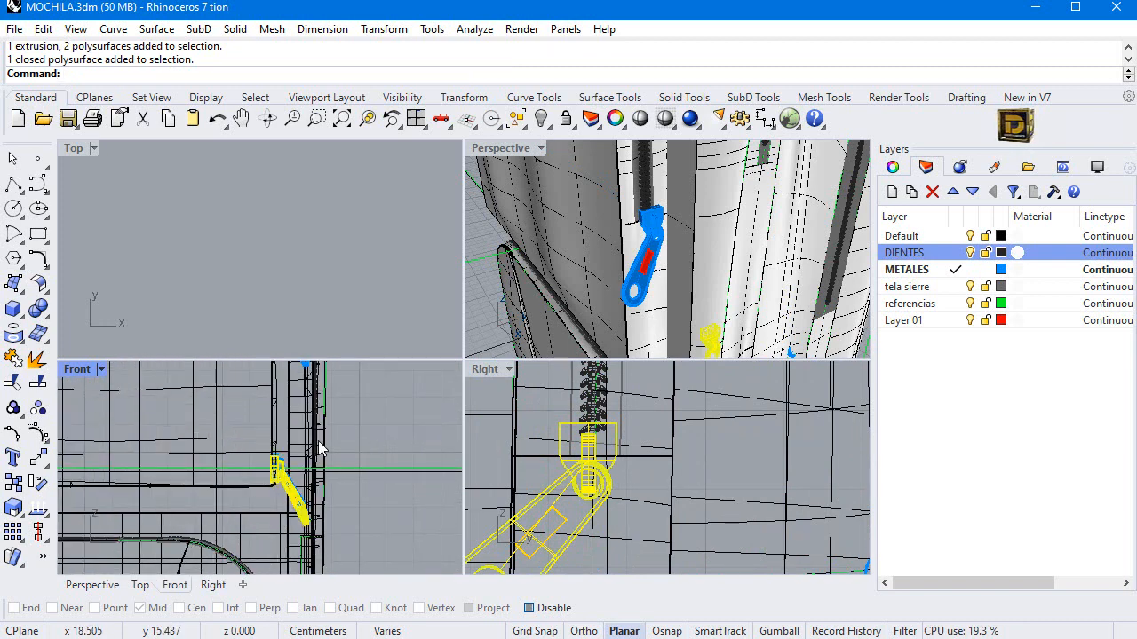
pyautogui.scroll(-5, 641, 224)
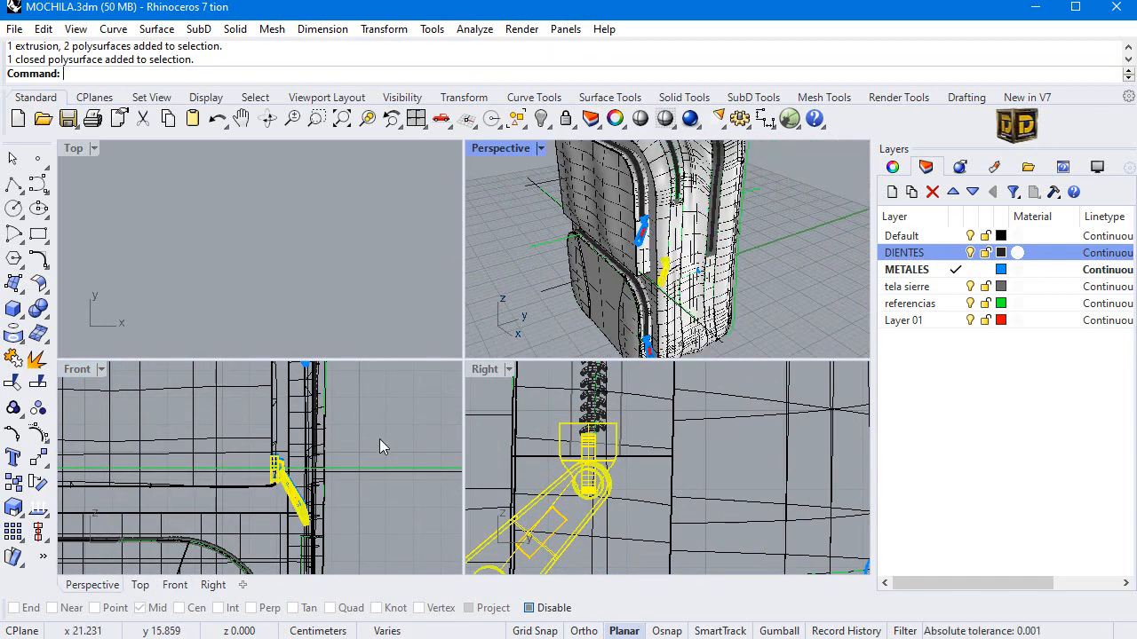
pyautogui.moveTo(280, 471); pyautogui.dragTo(331, 484)
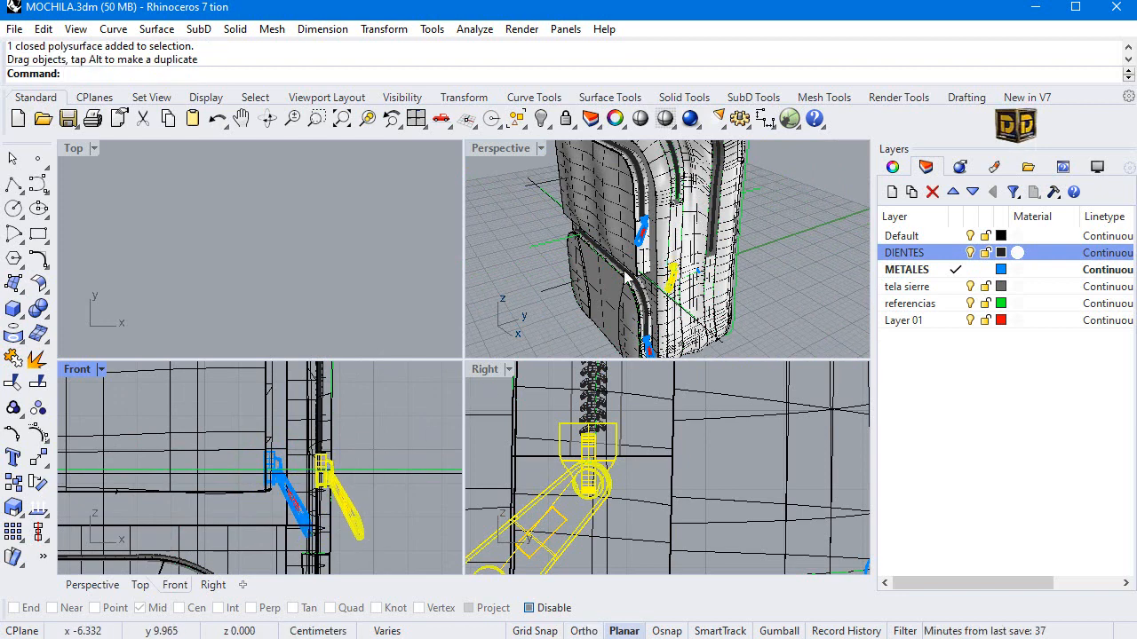
pyautogui.click(525, 295)
# Step: Rotate the middle zipper's pull tab outward in the Front view and shift it back onto the slider's loop
pyautogui.scroll(3, 674, 266)
pyautogui.click(662, 289)
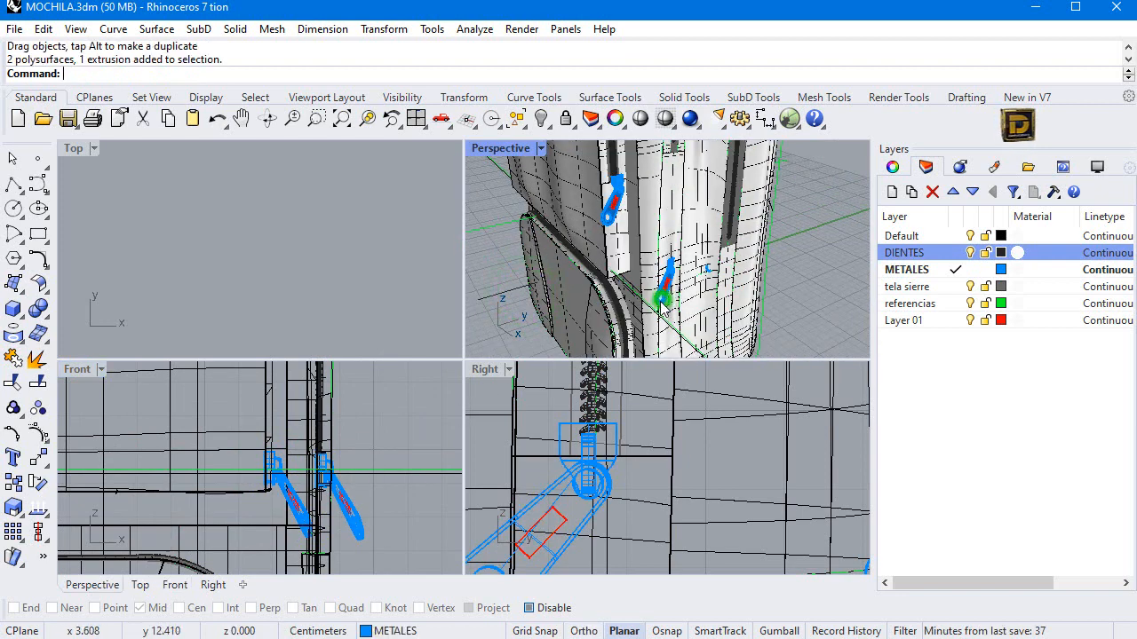
pyautogui.click(381, 30)
pyautogui.click(420, 89)
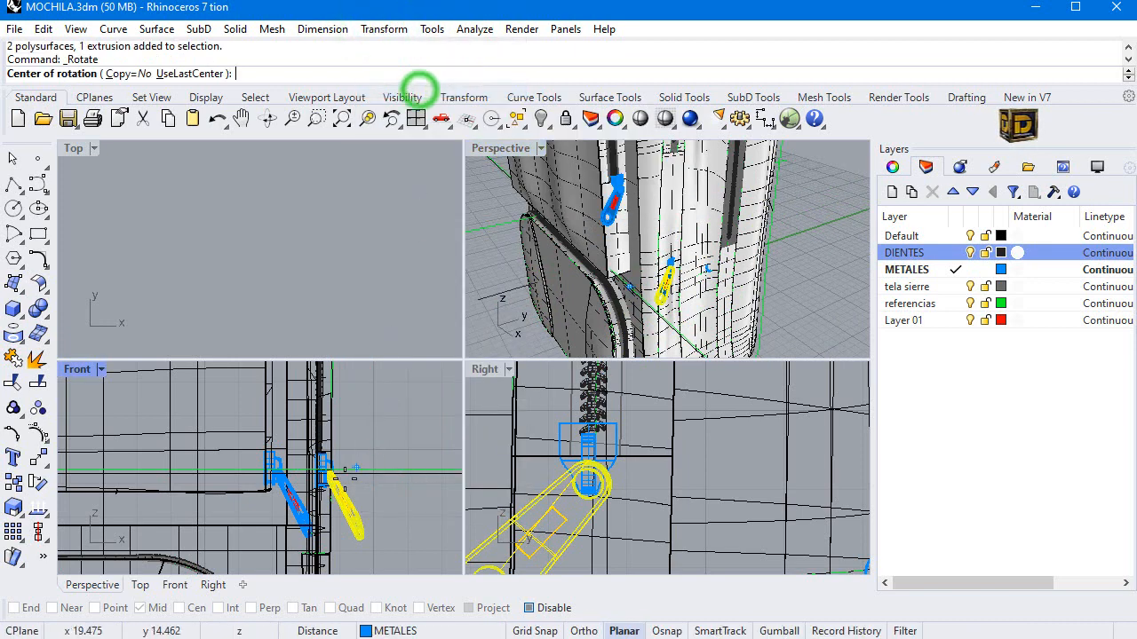
pyautogui.click(327, 471)
pyautogui.click(368, 539)
pyautogui.click(400, 520)
pyautogui.scroll(3, 338, 479)
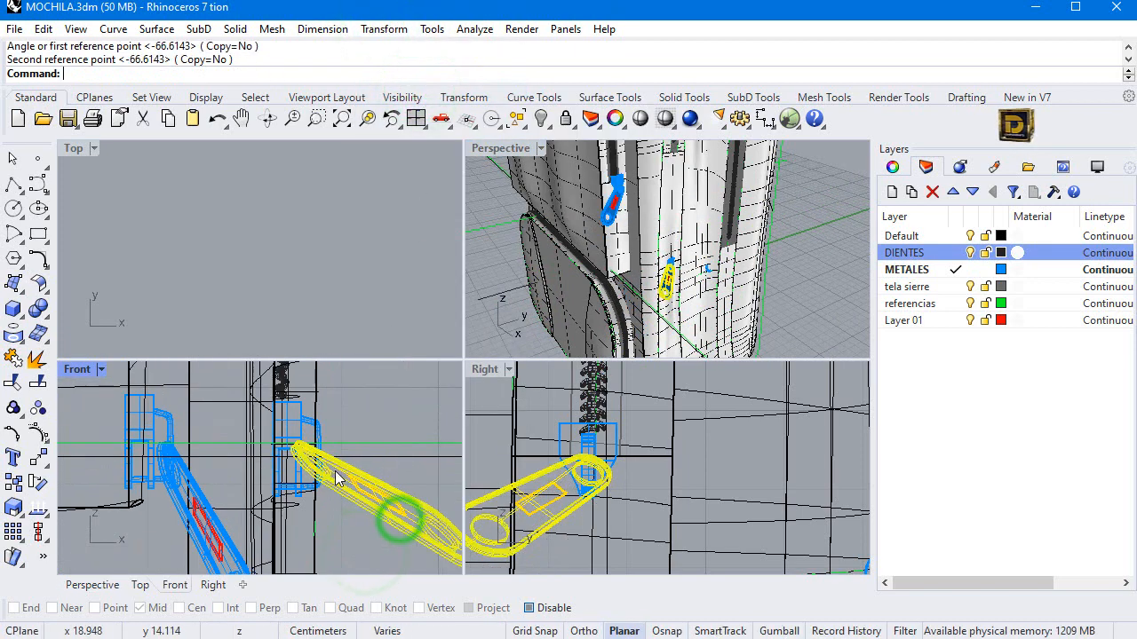
pyautogui.scroll(2, 338, 479)
pyautogui.moveTo(338, 481)
pyautogui.mouseDown()
pyautogui.moveTo(335, 497)
pyautogui.moveTo(327, 490)
pyautogui.mouseUp()
# Step: Rotate the middle zipper's pull tab in the Right view so it hangs straight down
pyautogui.scroll(-5, 561, 390)
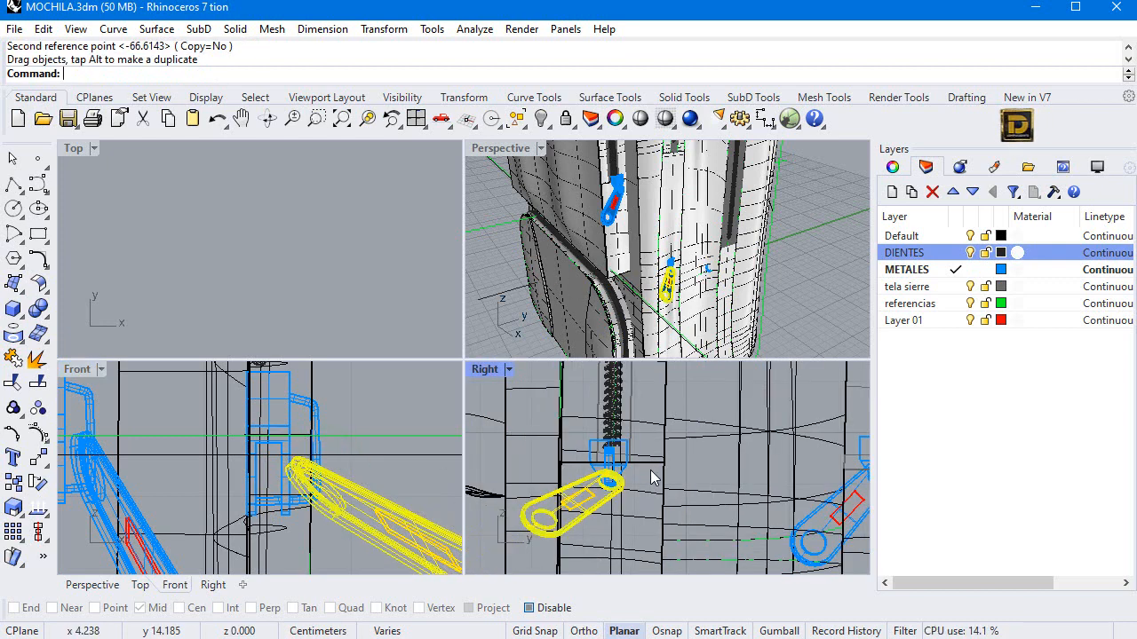
pyautogui.press('Return')
pyautogui.click(627, 454)
pyautogui.click(604, 487)
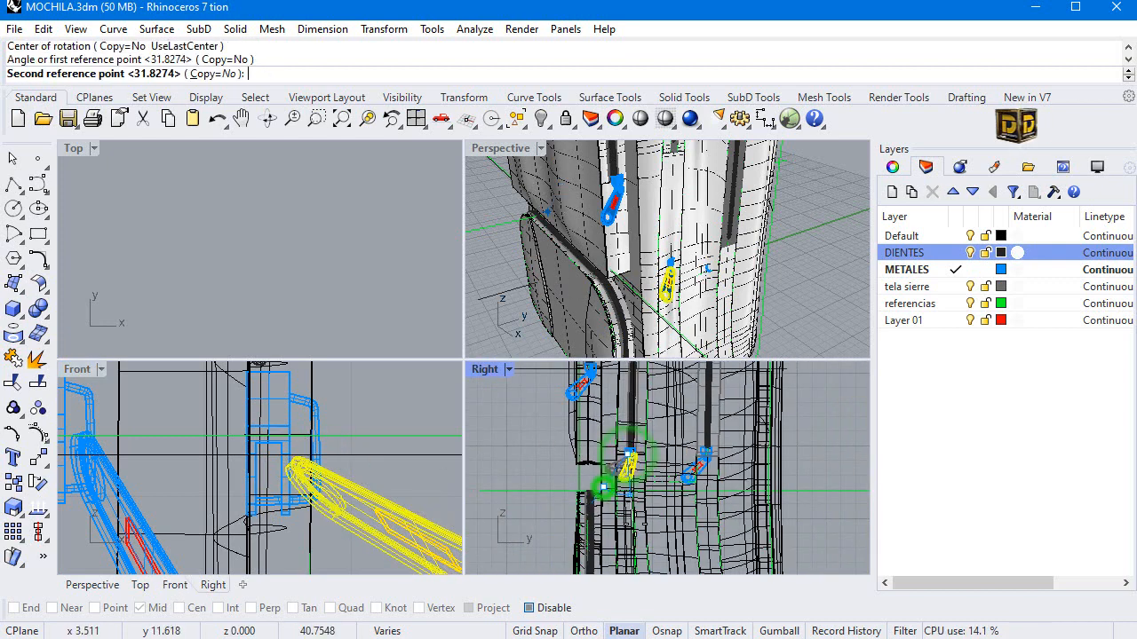
pyautogui.click(658, 528)
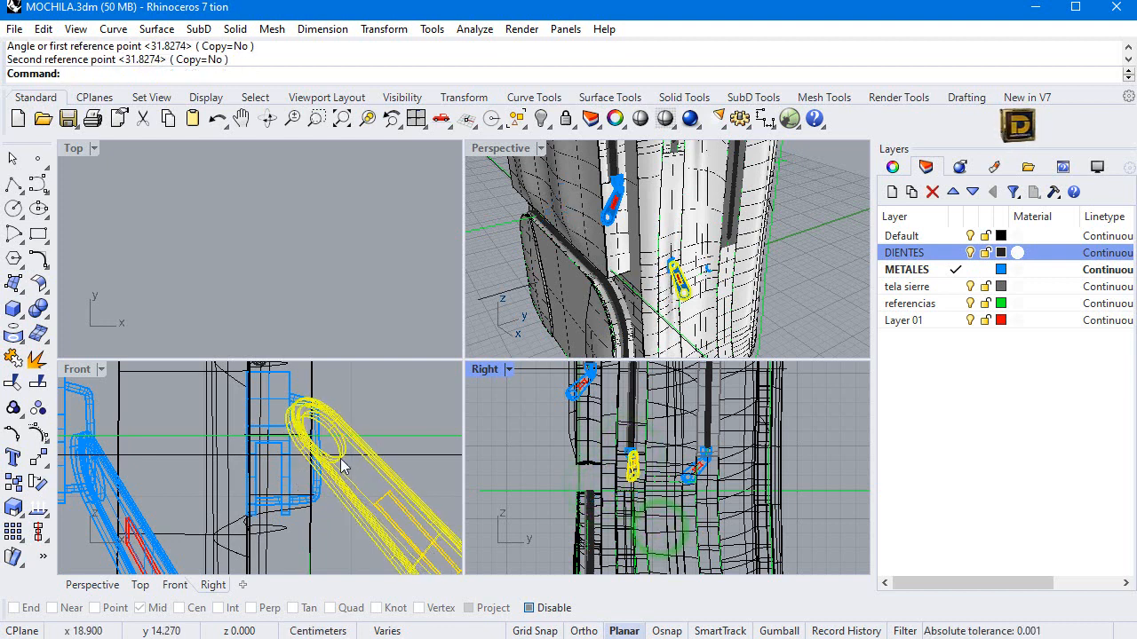
# Step: Reposition the pull tab in the Front and Right views so its hole fits around the slider's loop
pyautogui.moveTo(342, 467); pyautogui.dragTo(348, 500)
pyautogui.scroll(5, 700, 268)
pyautogui.scroll(8, 654, 453)
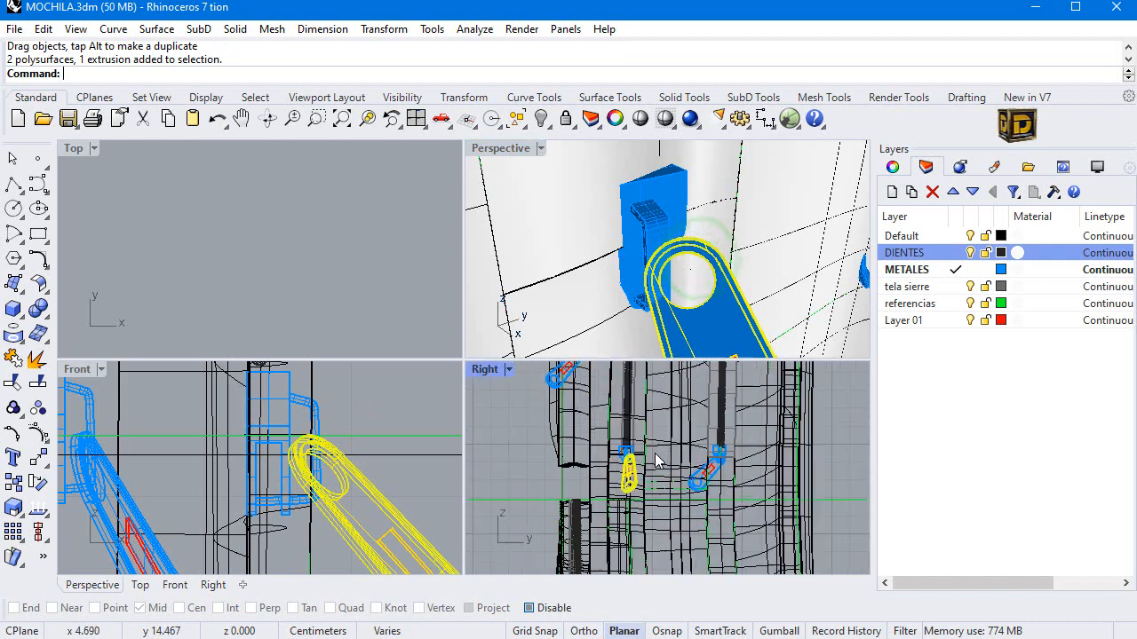
pyautogui.moveTo(581, 480); pyautogui.dragTo(561, 484)
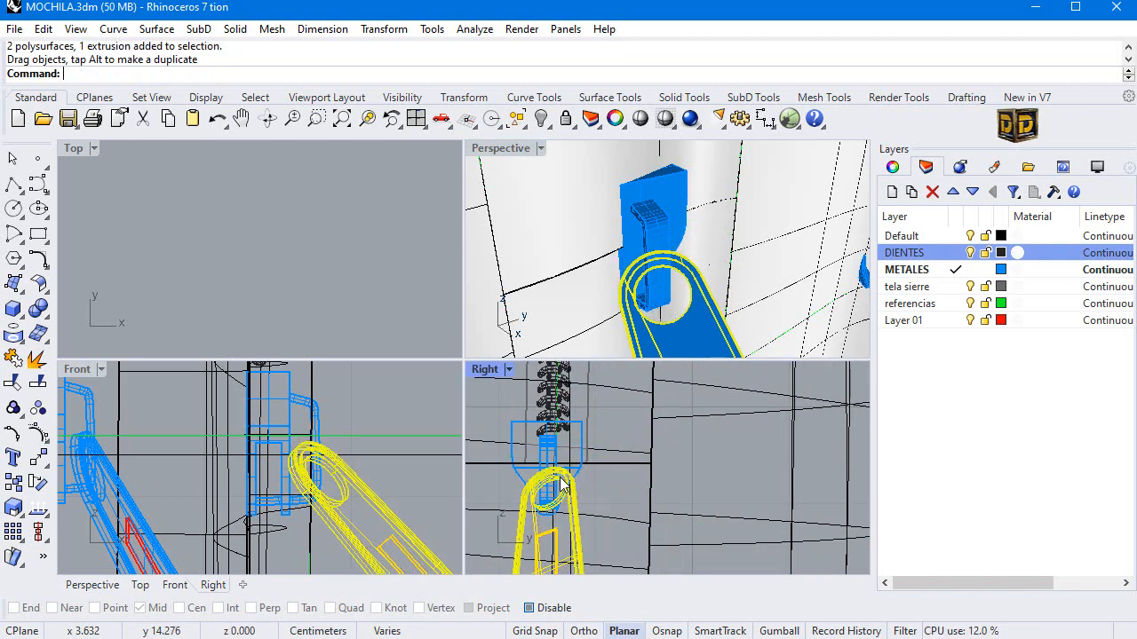
# Step: Select the middle zipper's slider together with its pull tab and move both farther outward in the Front view
pyautogui.click(659, 189)
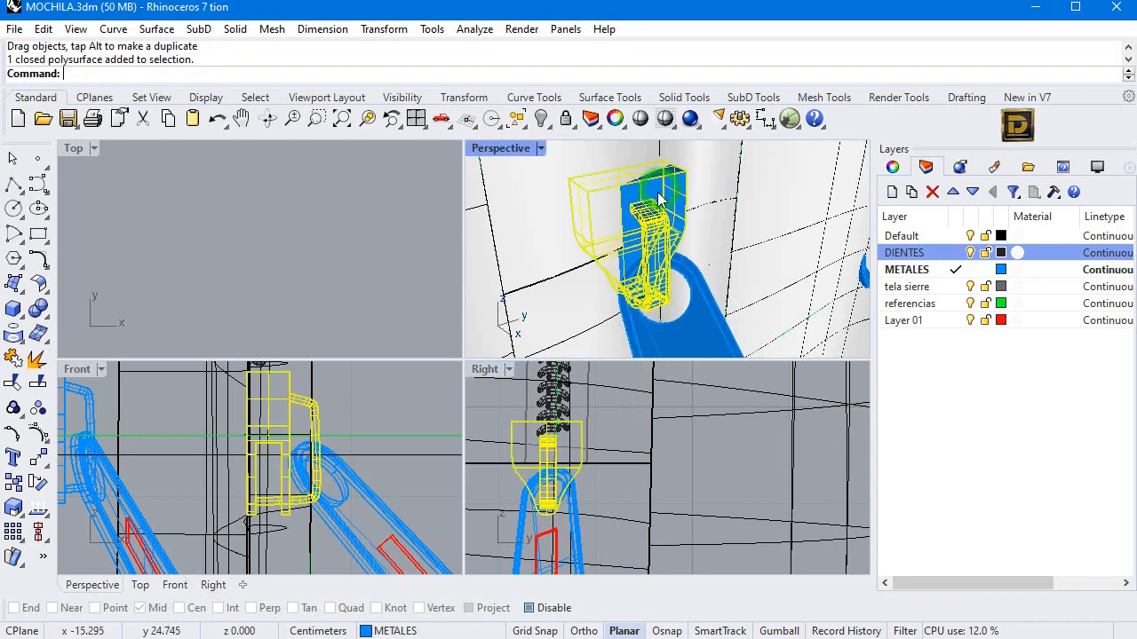
pyautogui.keyDown('shift'); pyautogui.click(694, 335); pyautogui.keyUp('shift')
pyautogui.scroll(4, 288, 409)
pyautogui.moveTo(289, 410); pyautogui.dragTo(347, 407)
pyautogui.scroll(-5, 645, 263)
pyautogui.moveTo(645, 263); pyautogui.dragTo(634, 189, button='right')
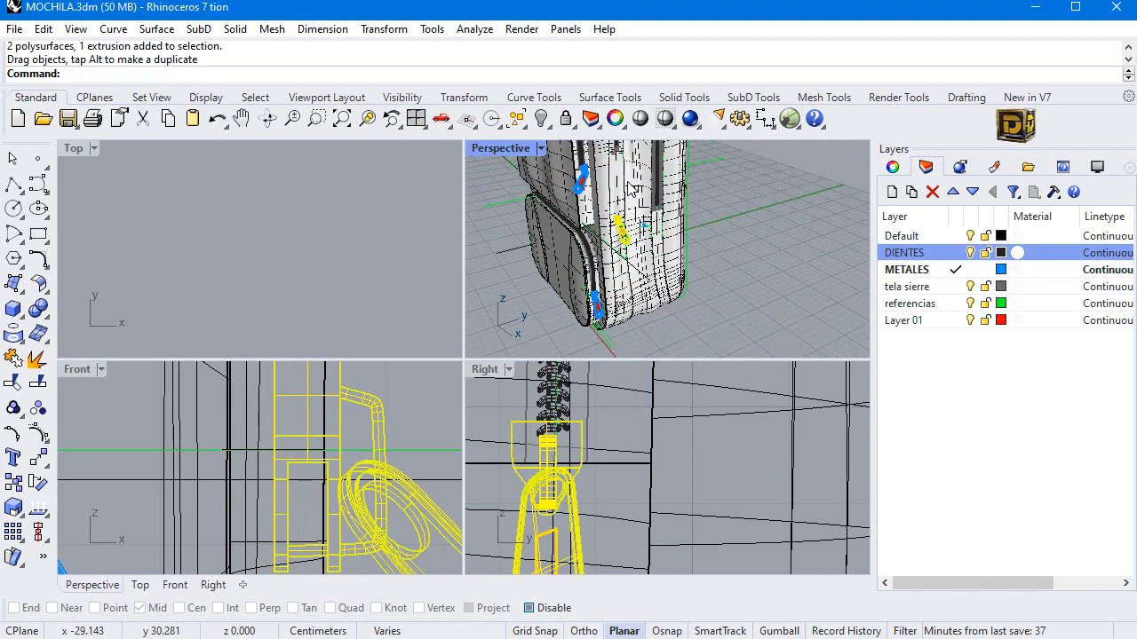
# Step: Move the slider and pull tab up along the middle zipper's teeth, then deselect them
pyautogui.scroll(-6, 572, 444)
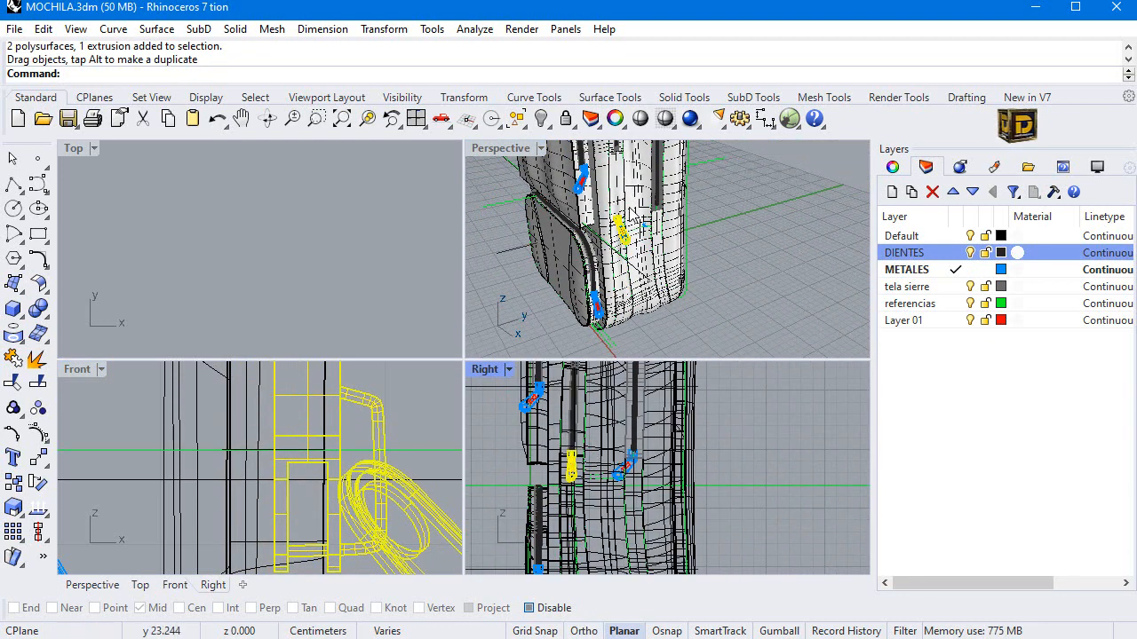
pyautogui.scroll(-8, 650, 252)
pyautogui.scroll(8, 635, 218)
pyautogui.scroll(2, 575, 397)
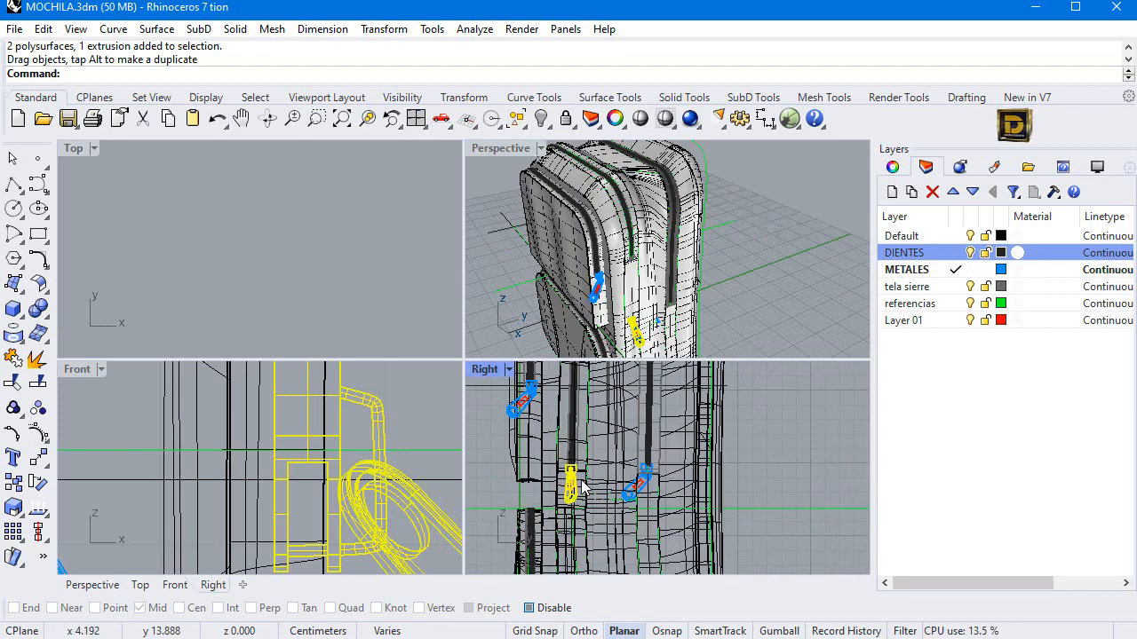
pyautogui.moveTo(572, 481); pyautogui.dragTo(572, 467)
pyautogui.moveTo(577, 402); pyautogui.dragTo(576, 396)
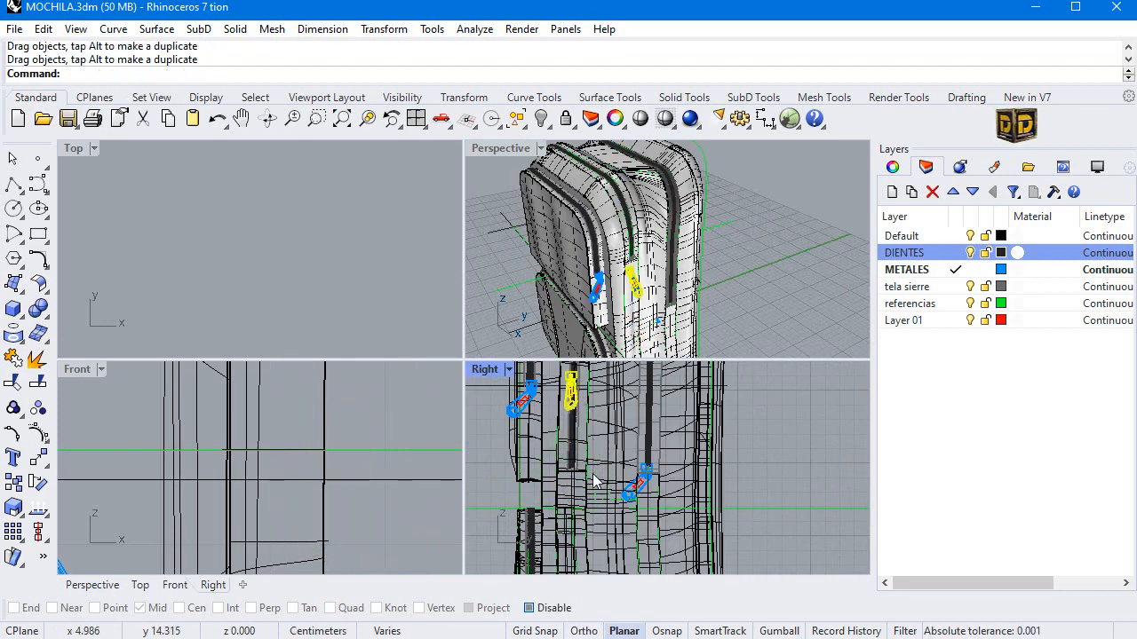
pyautogui.moveTo(339, 451); pyautogui.dragTo(339, 396)
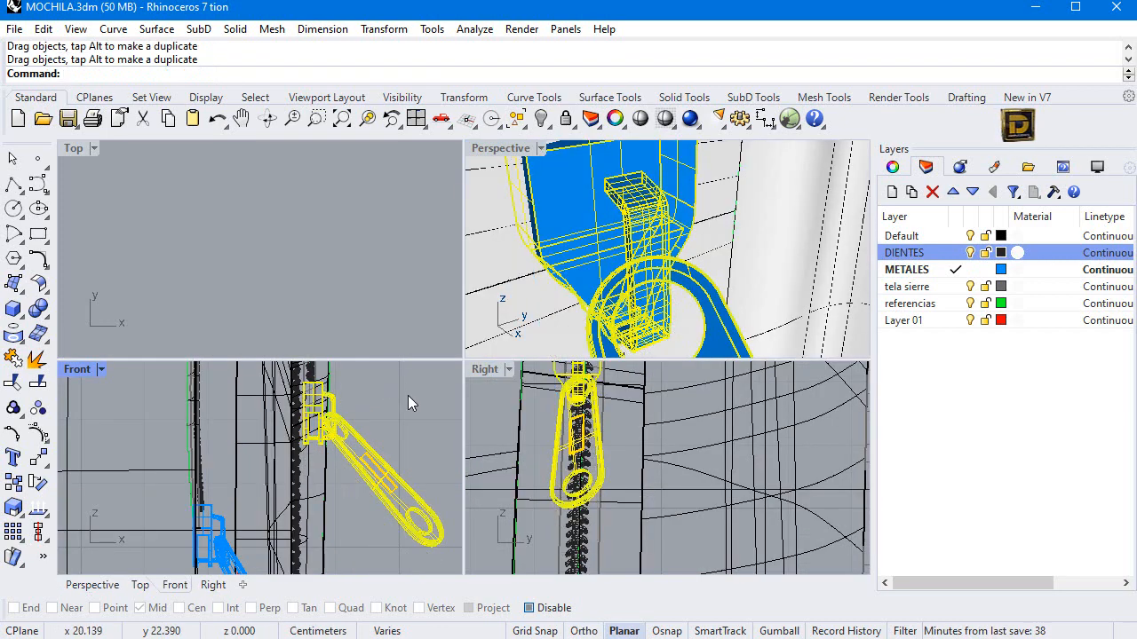
pyautogui.click(408, 395)
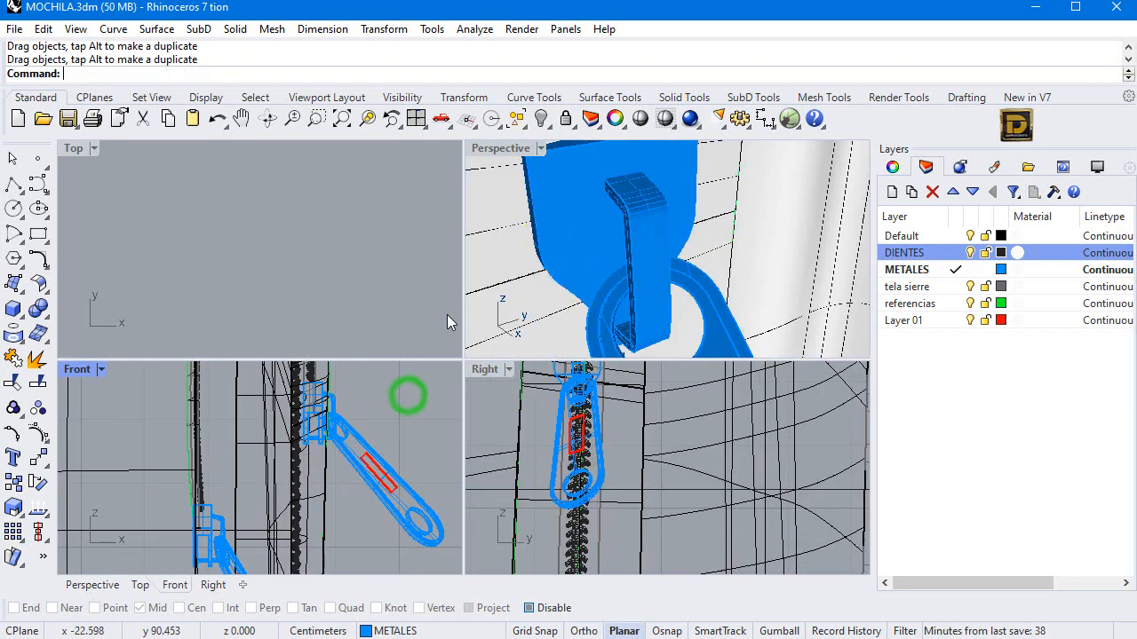
# Step: Reselect the raised slider and pull tab and move them slightly outward in the Front view to clear the side surface
pyautogui.click(339, 435)
pyautogui.keyDown('shift'); pyautogui.click(316, 444); pyautogui.keyUp('shift')
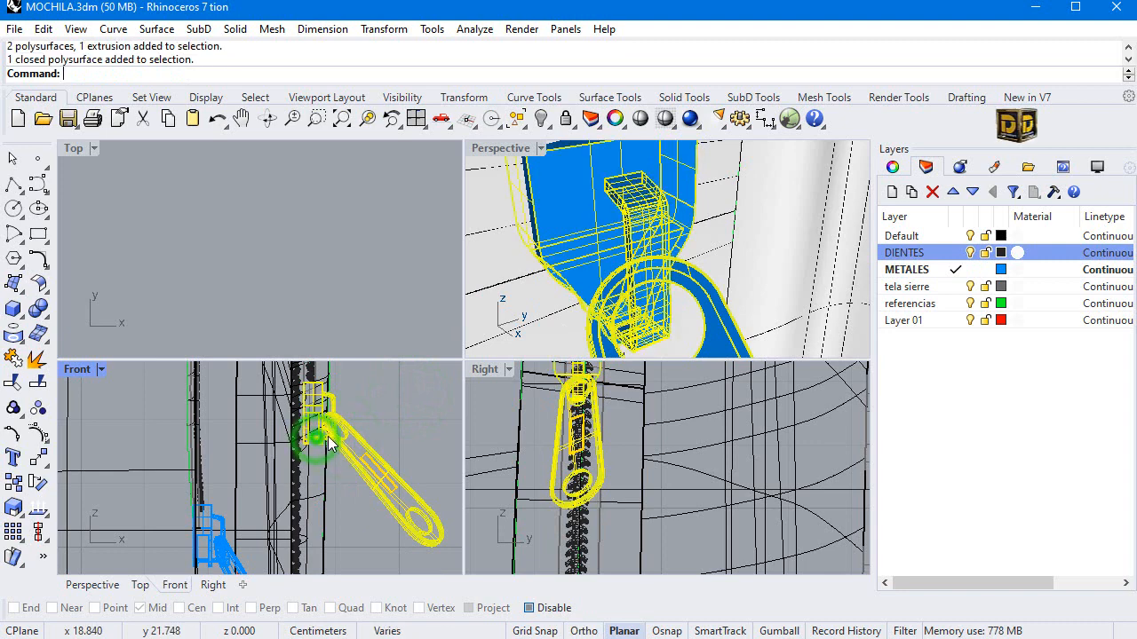
pyautogui.scroll(4, 322, 433)
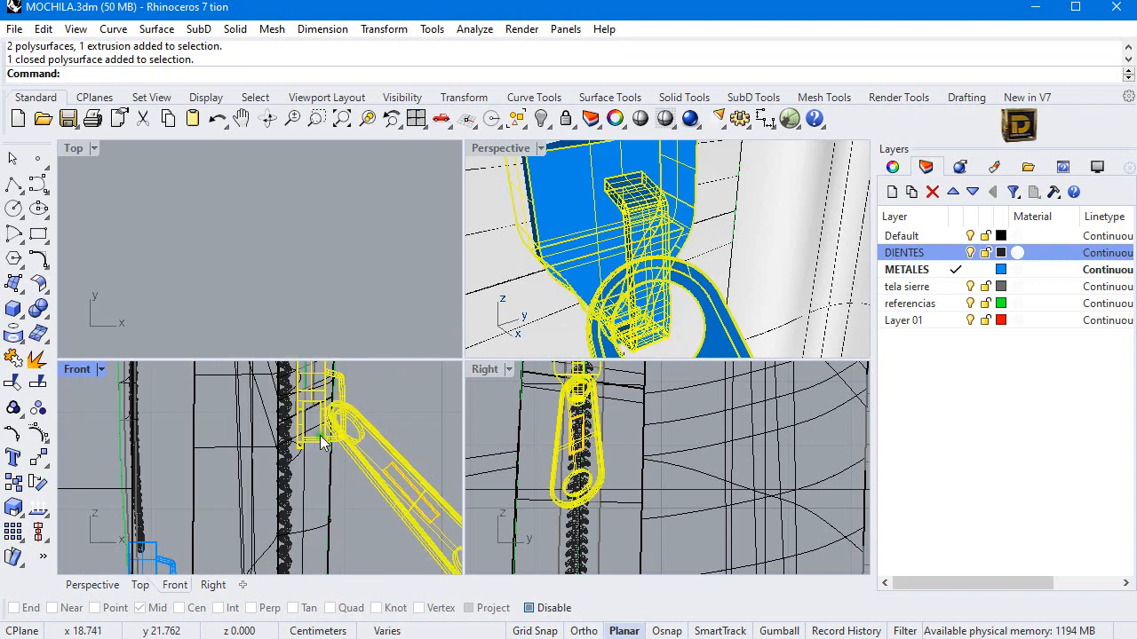
pyautogui.moveTo(322, 434)
pyautogui.keyDown('shift'); pyautogui.mouseDown()
pyautogui.moveTo(354, 441)
pyautogui.moveTo(338, 433)
pyautogui.mouseUp(); pyautogui.keyUp('shift')
pyautogui.click(399, 277)
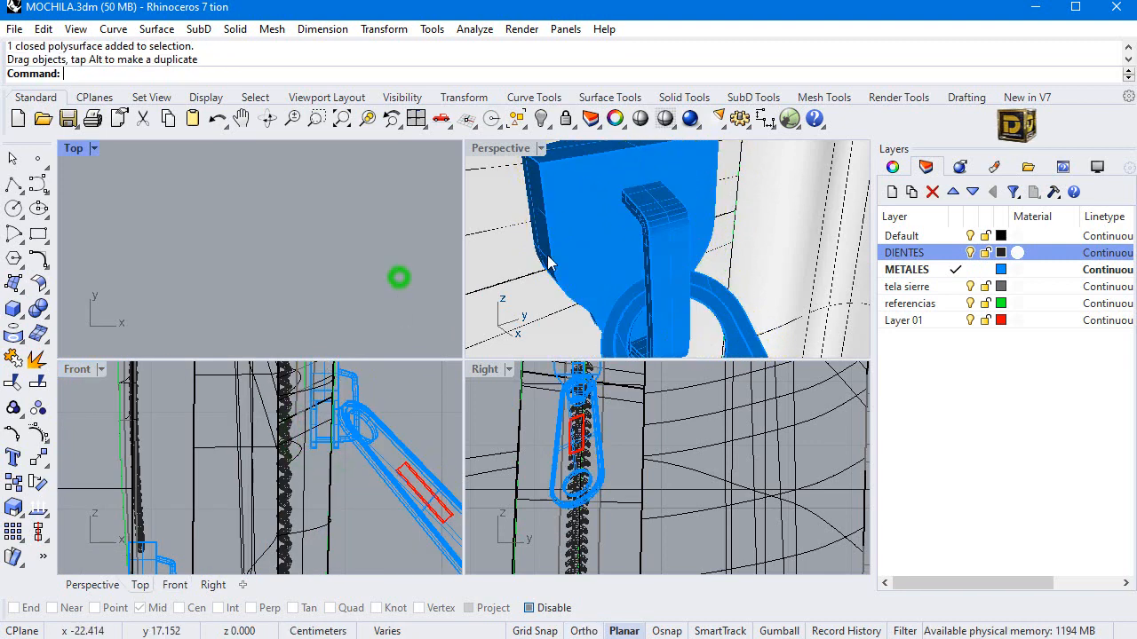
pyautogui.scroll(-14, 622, 263)
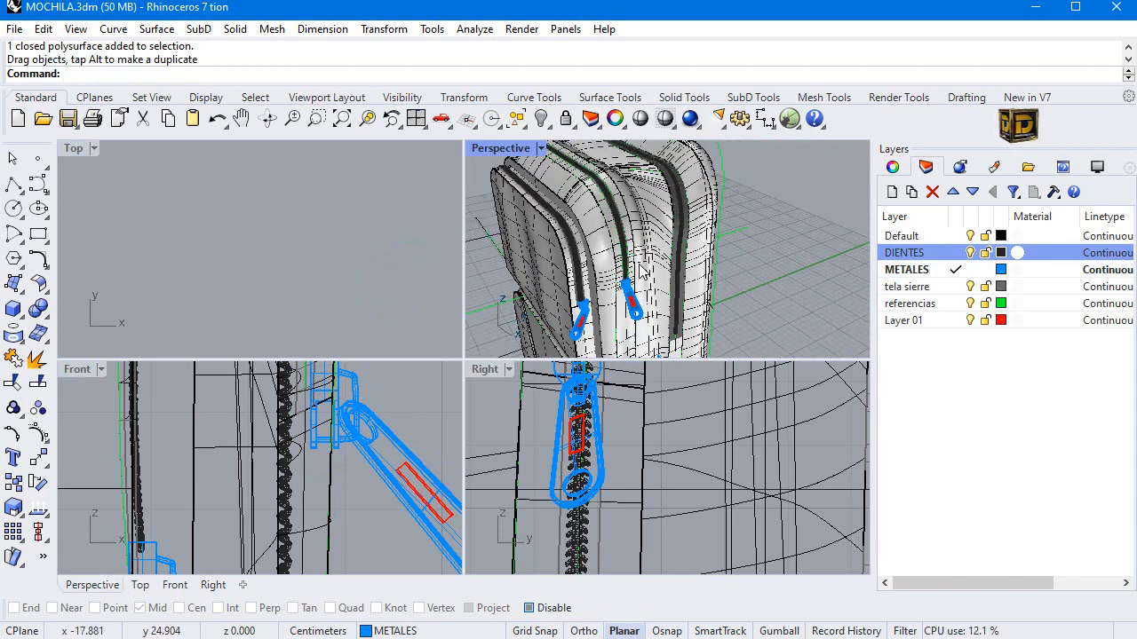
pyautogui.scroll(5, 635, 296)
pyautogui.click(629, 310)
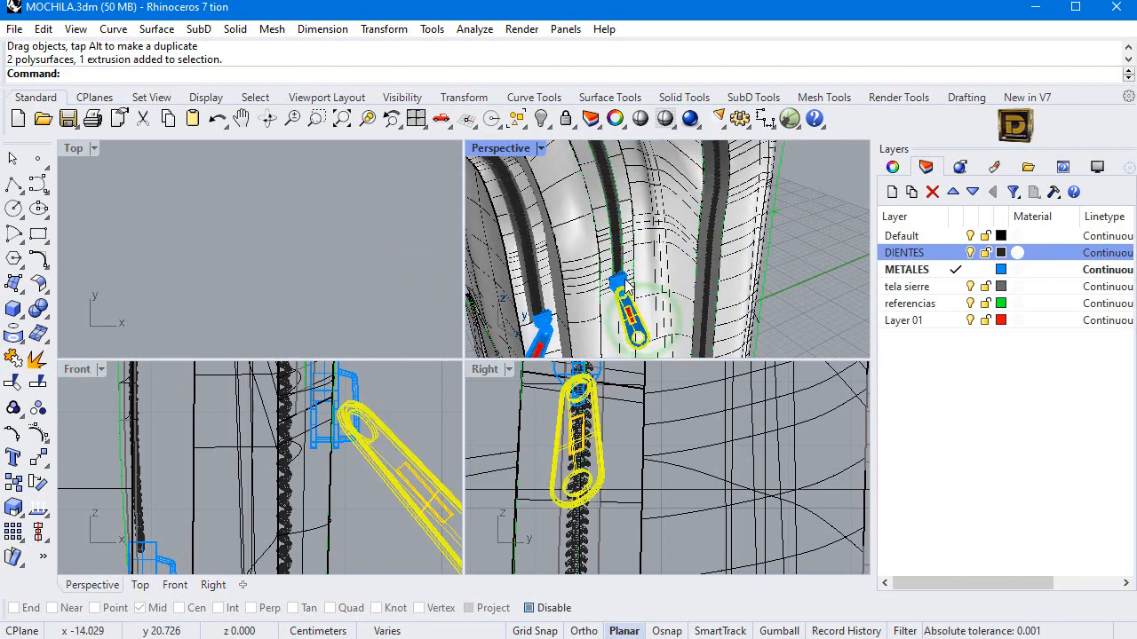
pyautogui.keyDown('shift'); pyautogui.click(626, 283); pyautogui.keyUp('shift')
pyautogui.click(15, 481)
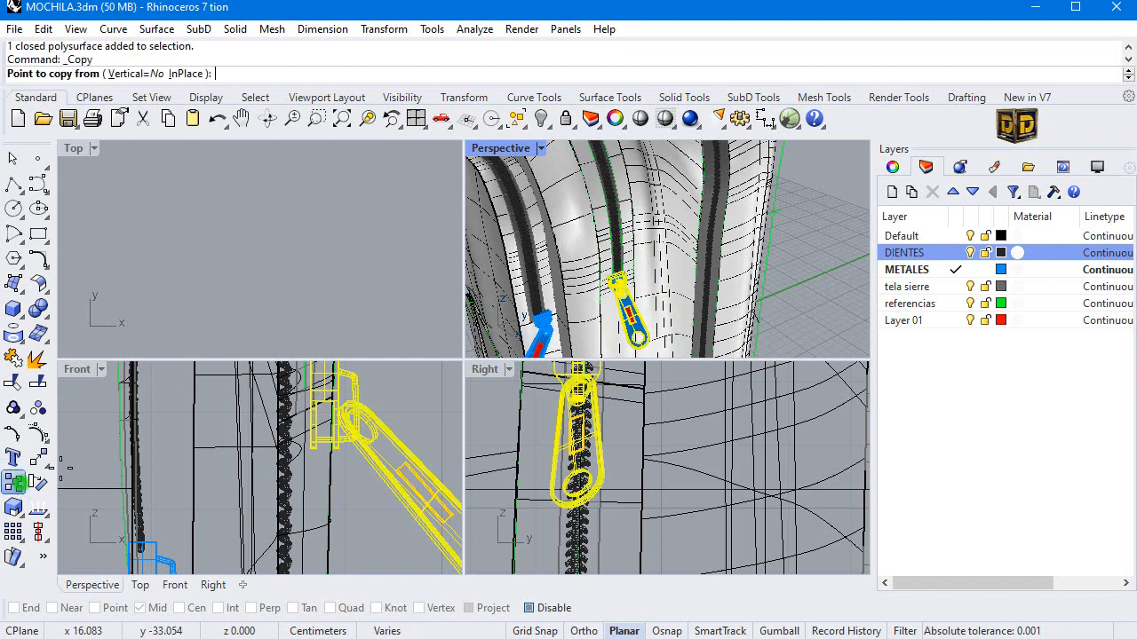
pyautogui.scroll(2, 98, 465)
pyautogui.scroll(-11, 701, 480)
pyautogui.click(665, 444)
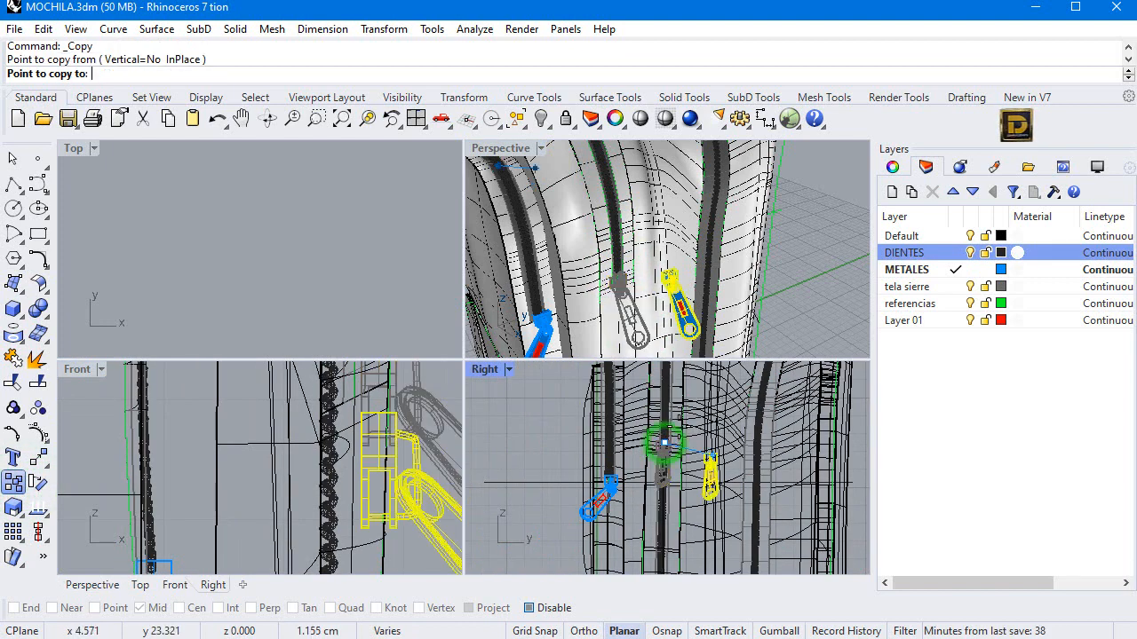
pyautogui.scroll(-5, 665, 444)
pyautogui.scroll(8, 728, 542)
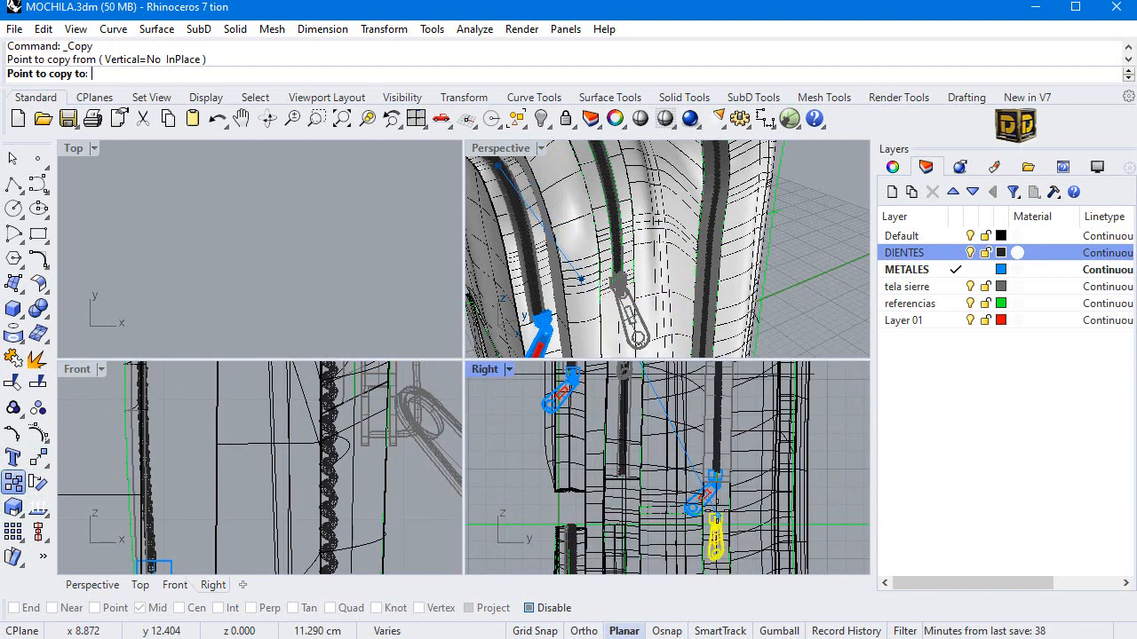
pyautogui.click(684, 455)
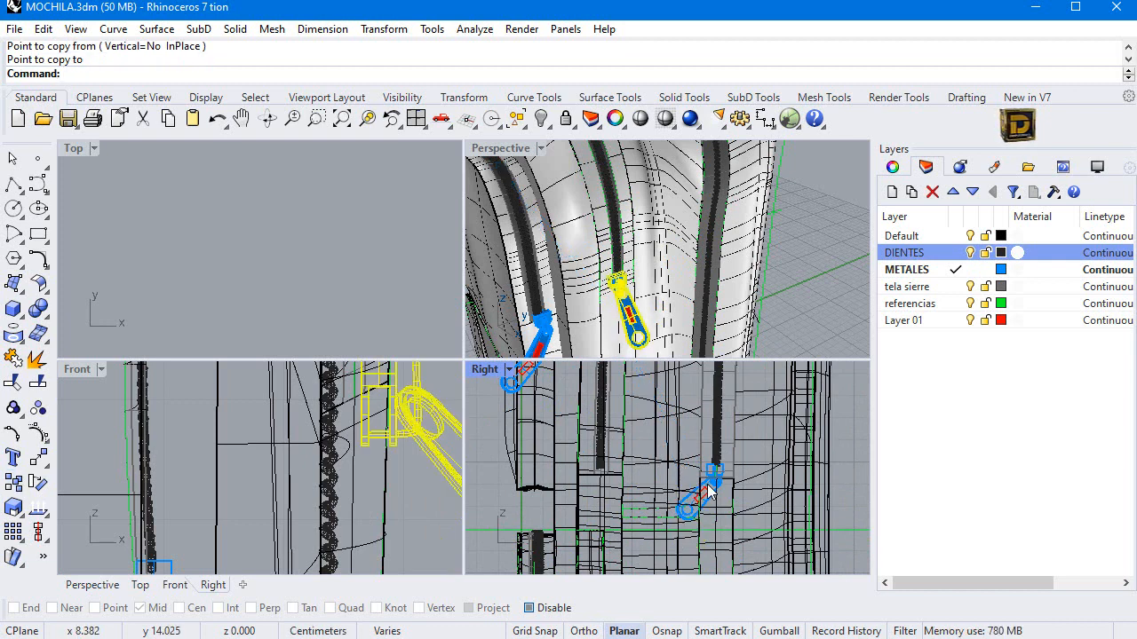
# Step: Select the rear side zipper's slider with its pull tab, move both outward in the Front view onto the bag's side surface, and deselect them
pyautogui.scroll(4, 708, 493)
pyautogui.click(714, 495)
pyautogui.click(704, 450)
pyautogui.scroll(8, 248, 471)
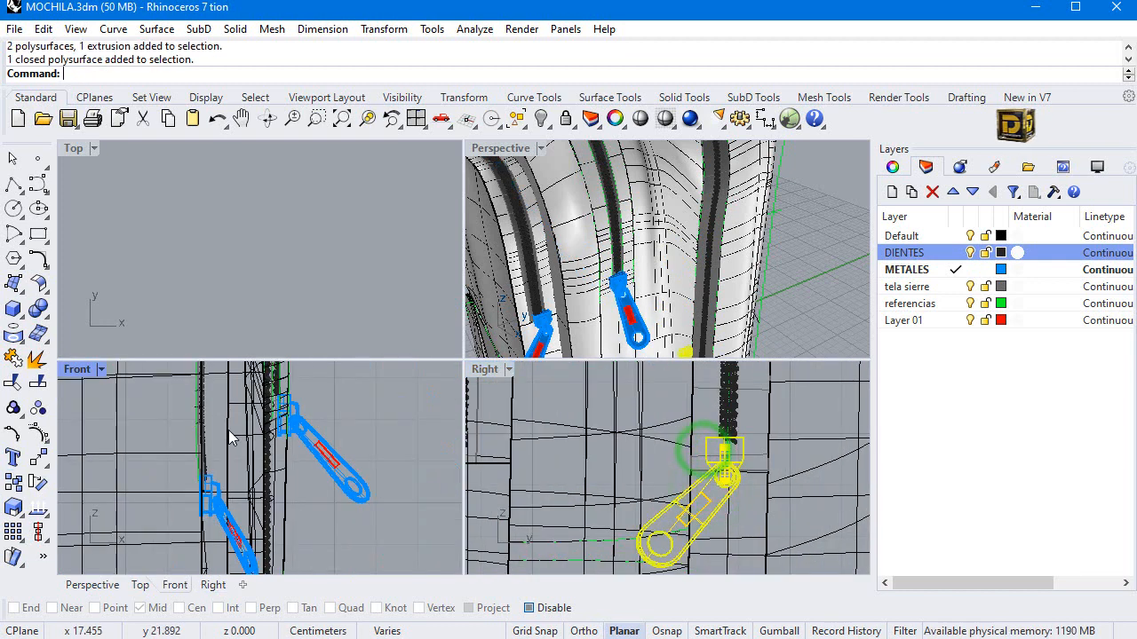
pyautogui.scroll(2, 265, 458)
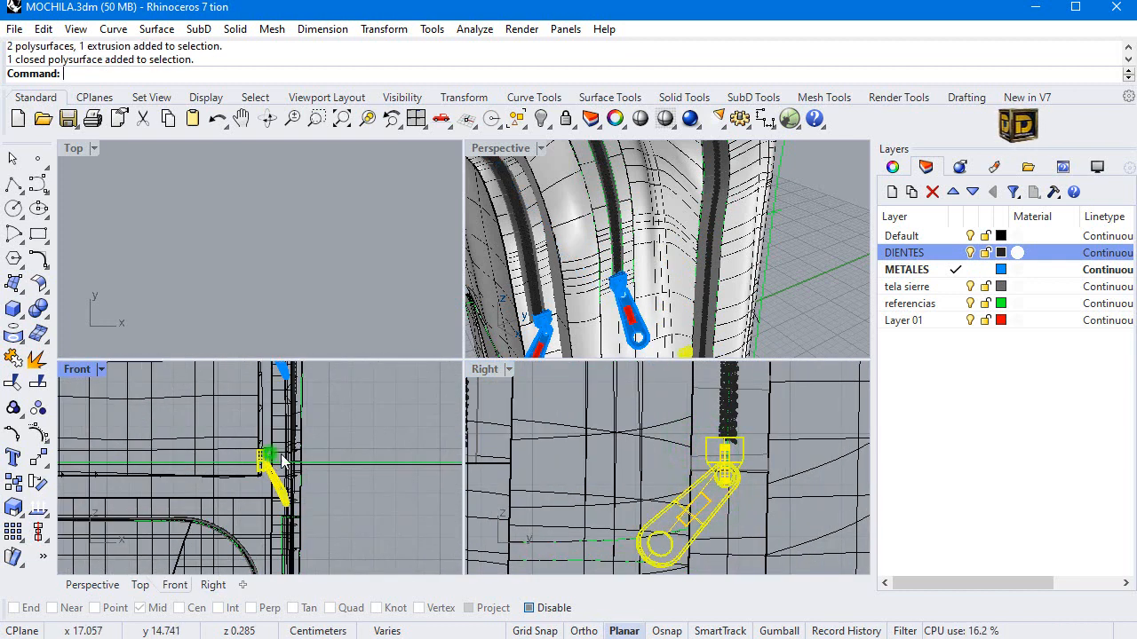
pyautogui.moveTo(282, 458); pyautogui.dragTo(304, 462)
pyautogui.scroll(-6, 646, 245)
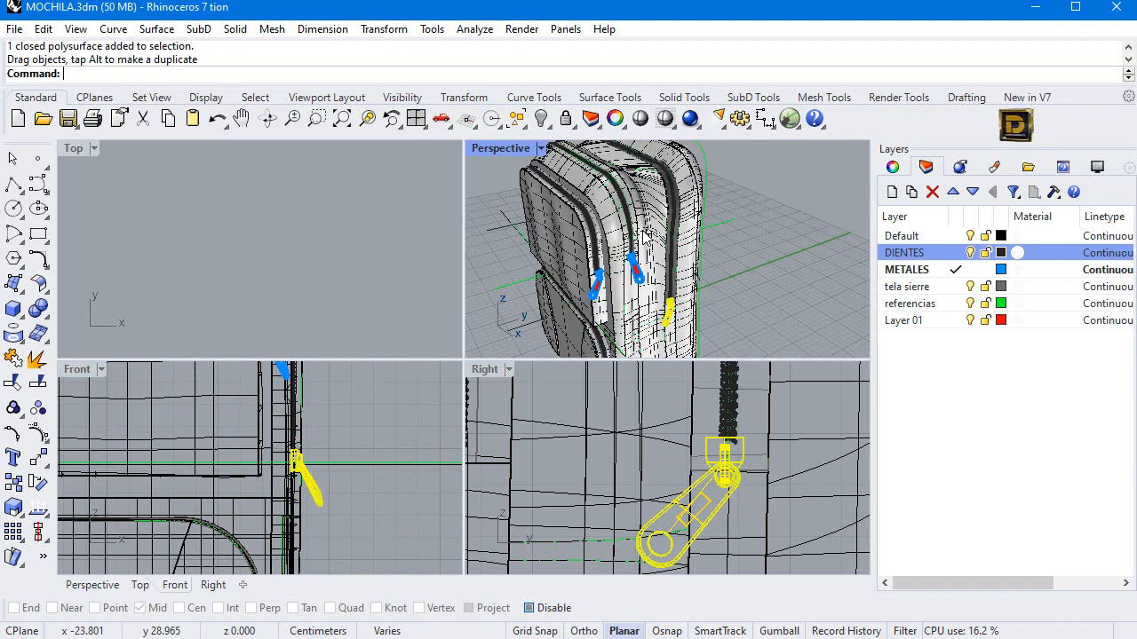
pyautogui.doubleClick(502, 148)
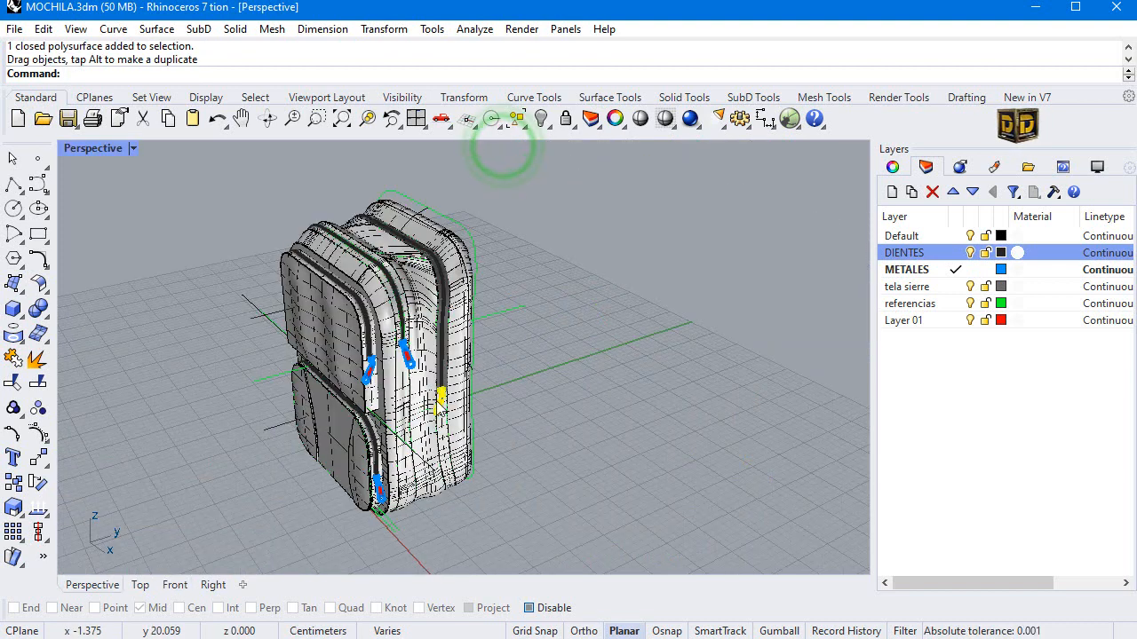
pyautogui.scroll(2, 441, 407)
pyautogui.click(554, 389)
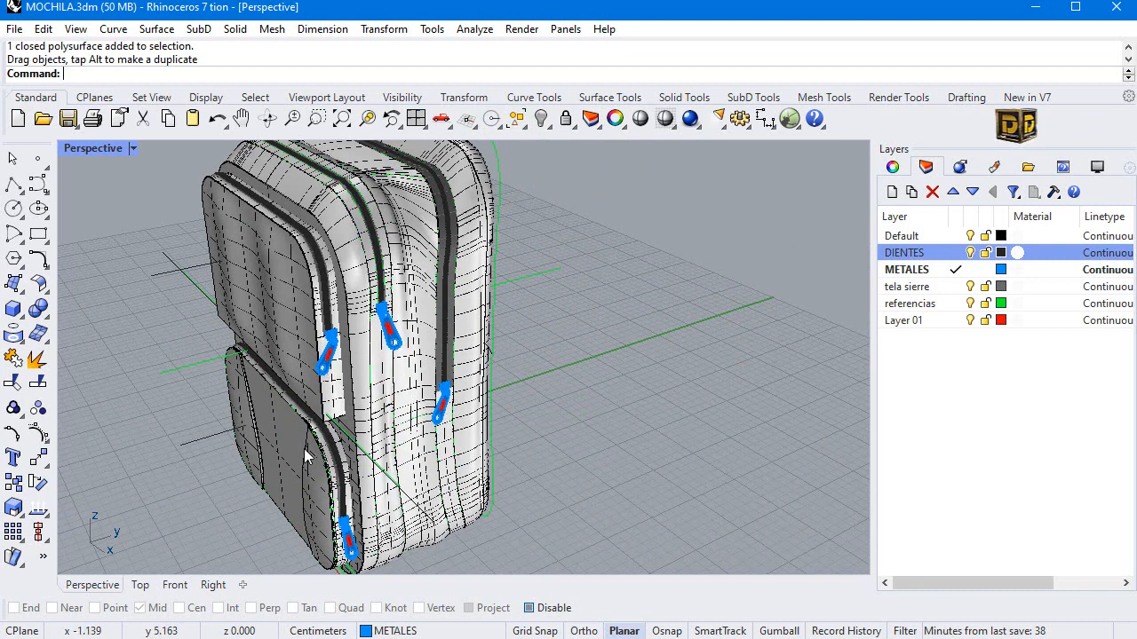
# Step: Select only the rear zipper's pull tab and rotate it about 35° in the Top view around its slider end, swinging it away from the bag
pyautogui.scroll(3, 441, 411)
pyautogui.click(439, 399)
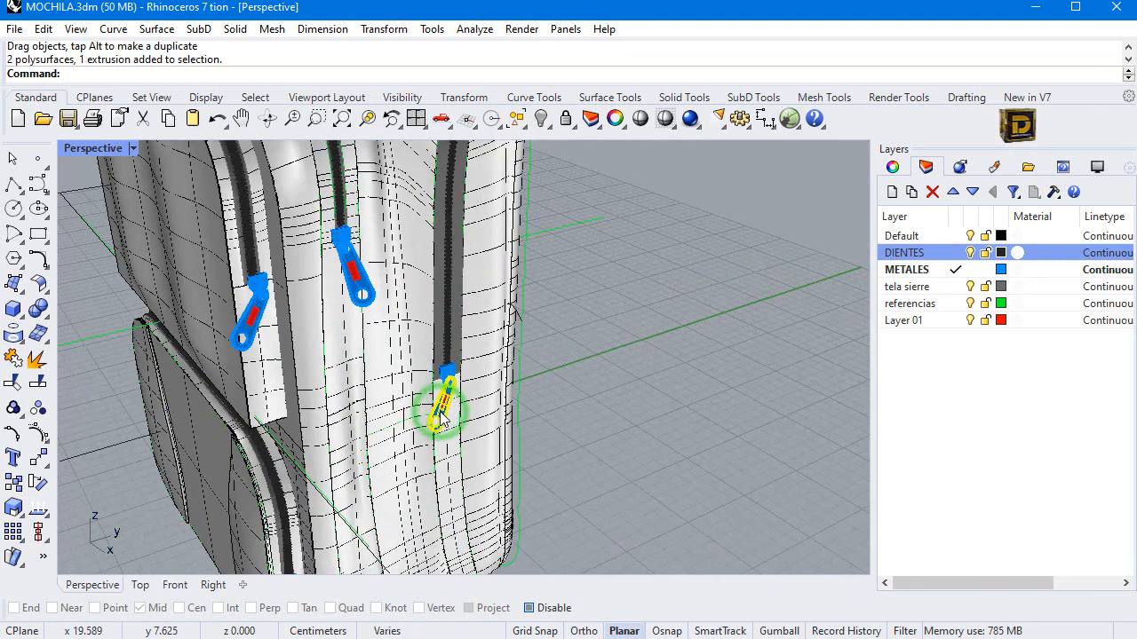
pyautogui.doubleClick(83, 152)
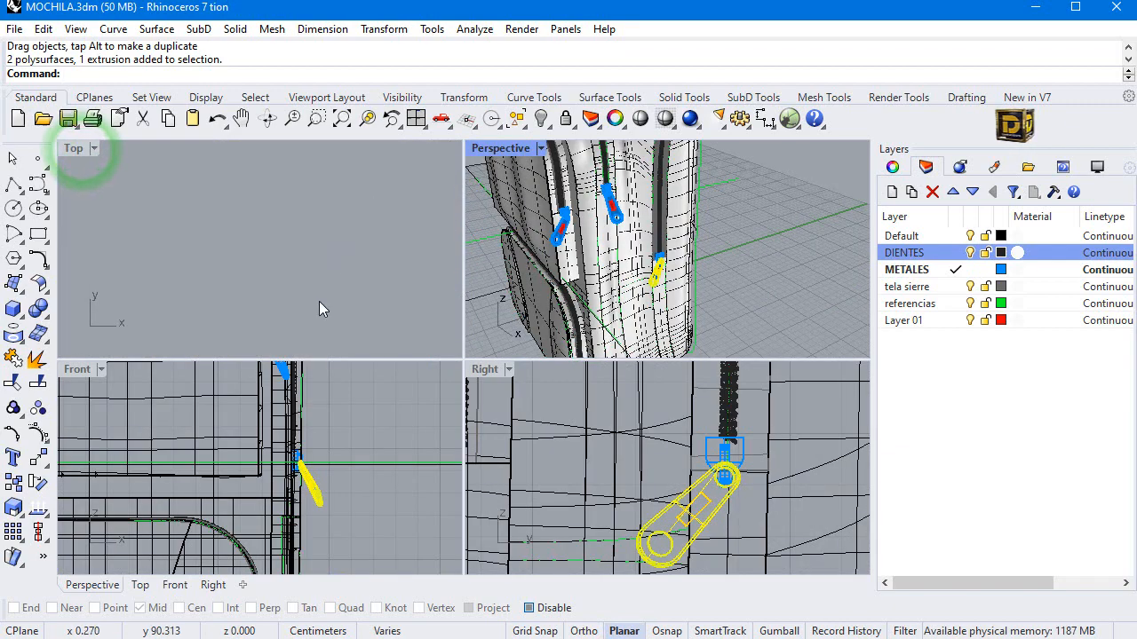
pyautogui.scroll(-15, 294, 228)
pyautogui.scroll(6, 322, 317)
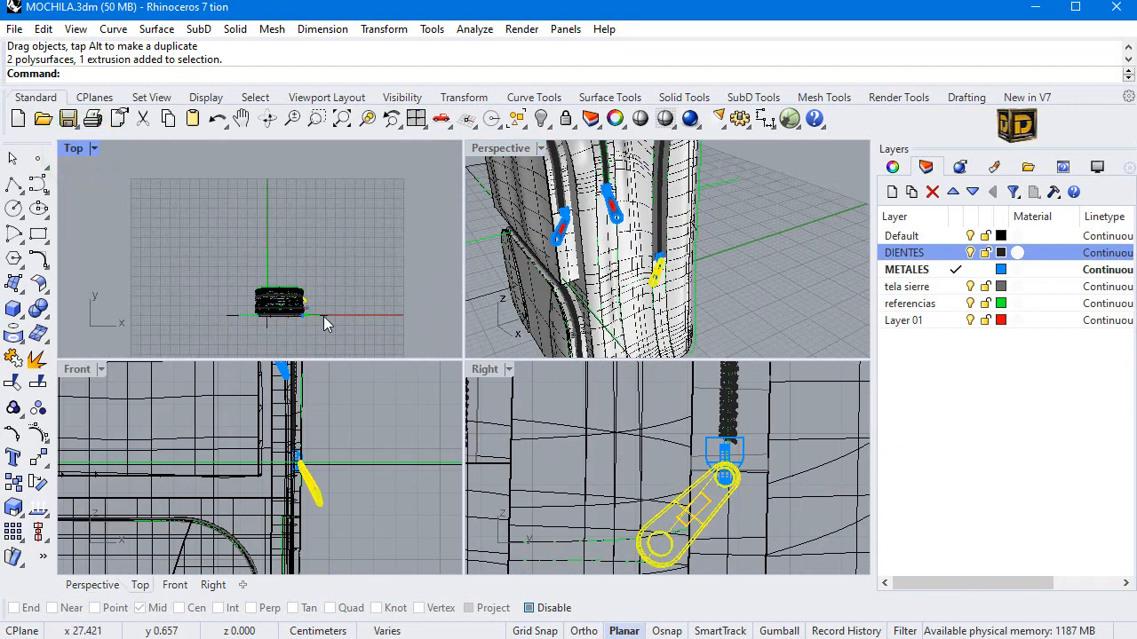
pyautogui.scroll(8, 324, 316)
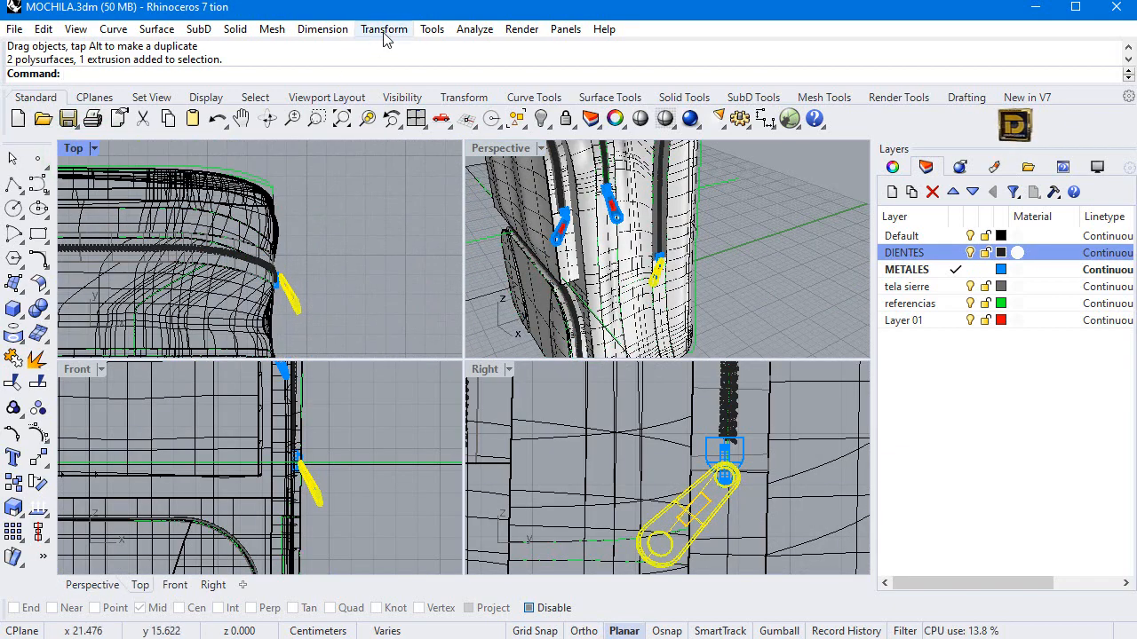
pyautogui.click(384, 29)
pyautogui.click(395, 86)
pyautogui.click(288, 286)
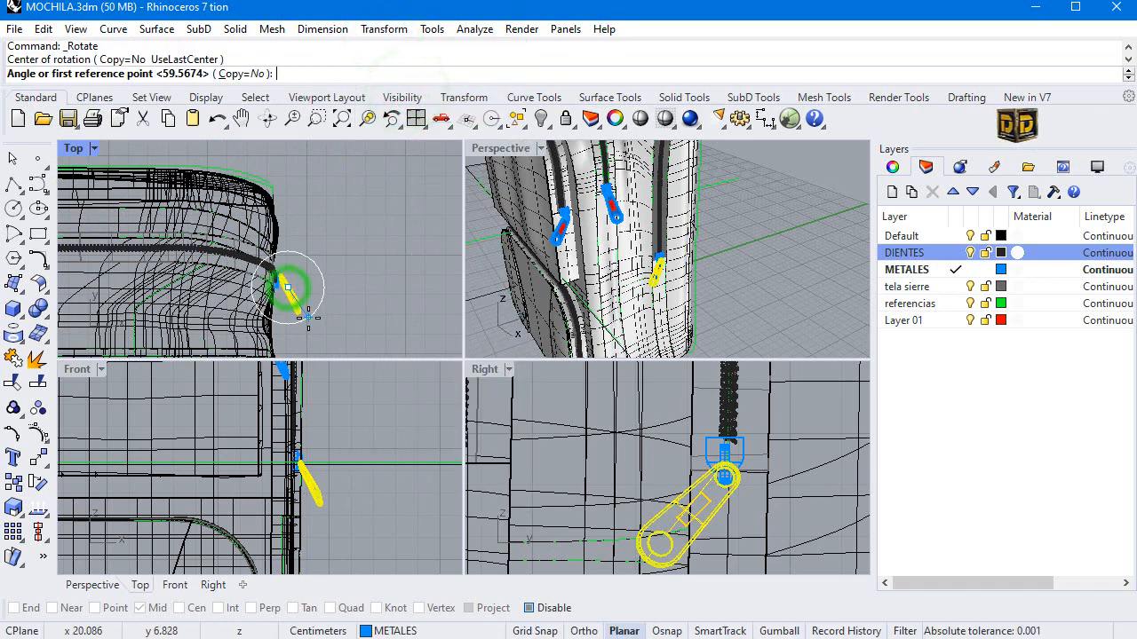
pyautogui.click(306, 316)
pyautogui.click(337, 308)
# Step: Rotate the rear pull tab about 14° around its upper end in the Front view, tilting it farther out from the side surface
pyautogui.rightClick(318, 473)
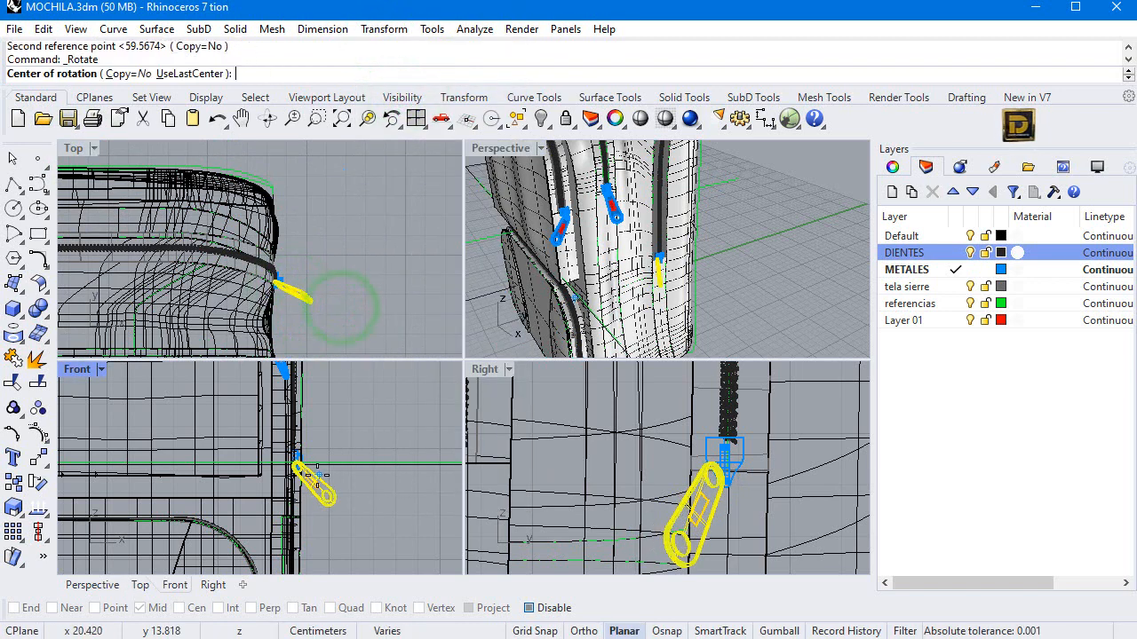
pyautogui.click(307, 469)
pyautogui.click(303, 472)
pyautogui.click(378, 503)
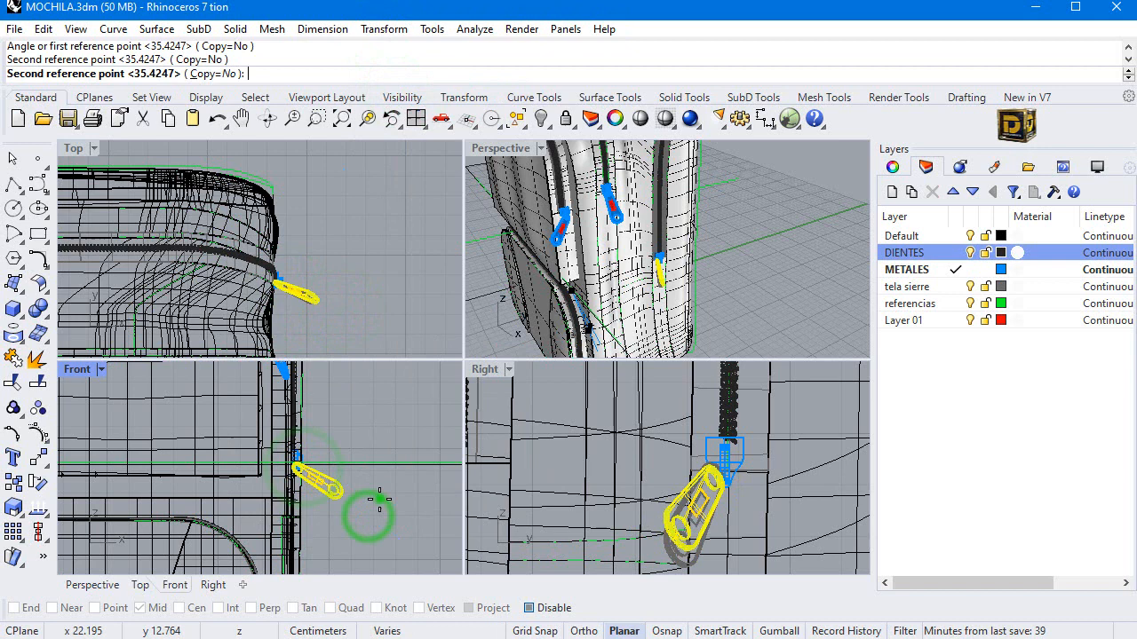
# Step: Rotate the rear pull tab about 38° around its upper hole in the Right view so it hangs nearly straight down
pyautogui.rightClick(662, 504)
pyautogui.click(715, 478)
pyautogui.click(677, 533)
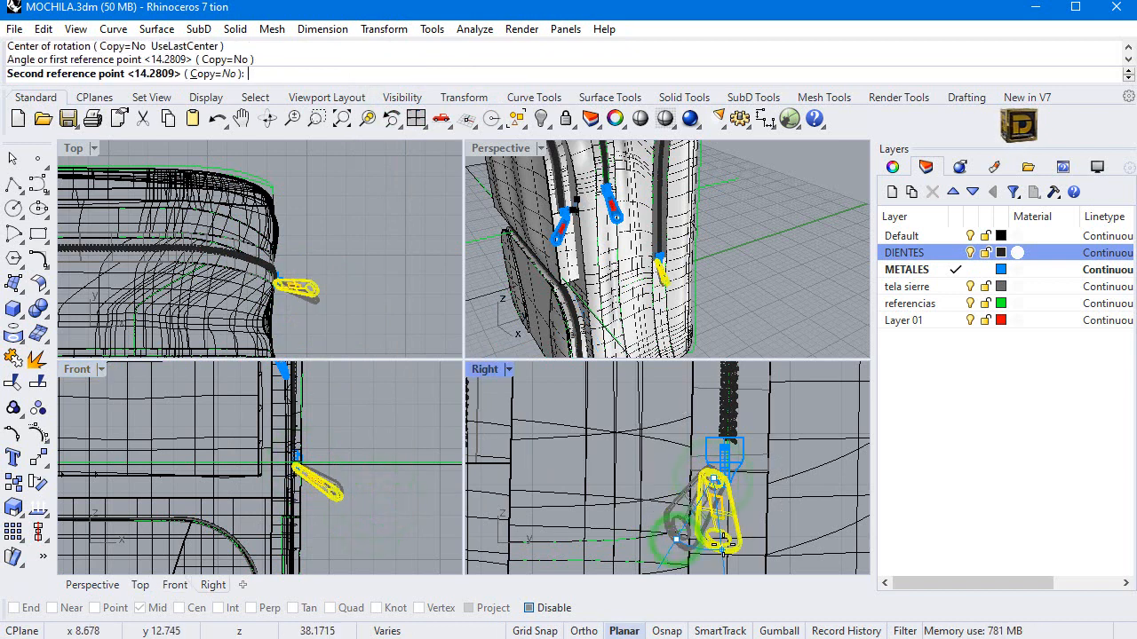
pyautogui.click(724, 533)
# Step: Shift the rear pull tab sideways in the Right view to line its hole up with the slider's loop, then deselect it
pyautogui.scroll(2, 724, 497)
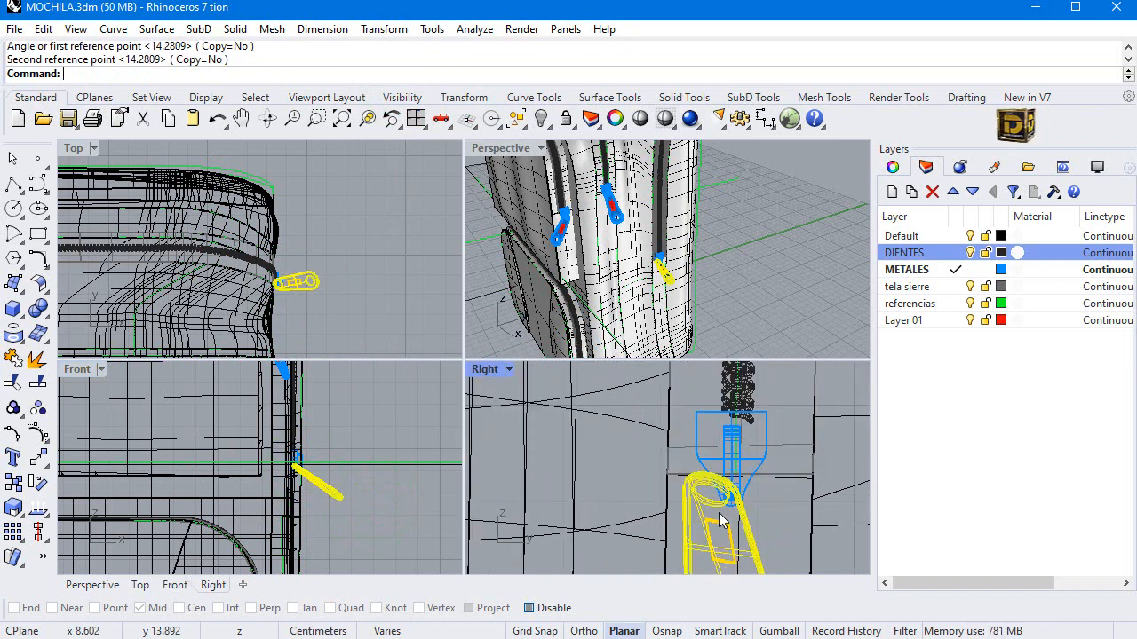
pyautogui.moveTo(721, 522); pyautogui.dragTo(746, 517)
pyautogui.click(711, 270)
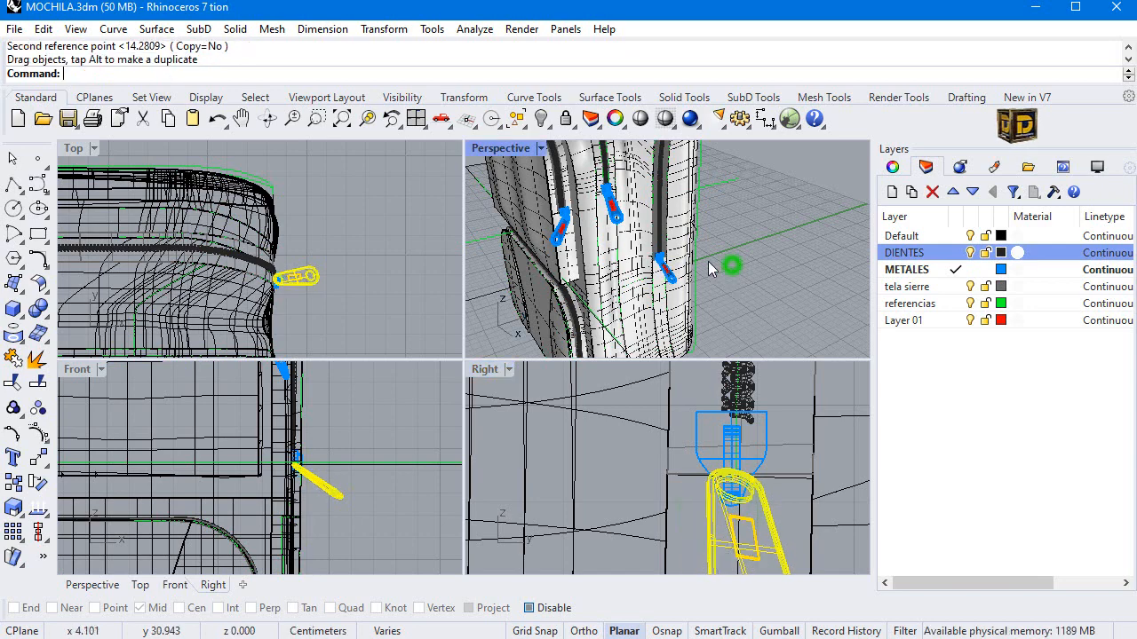
# Step: Check the sliders in an enlarged Perspective view of the whole backpack and save the model under its existing file name
pyautogui.doubleClick(496, 149)
pyautogui.scroll(-3, 430, 303)
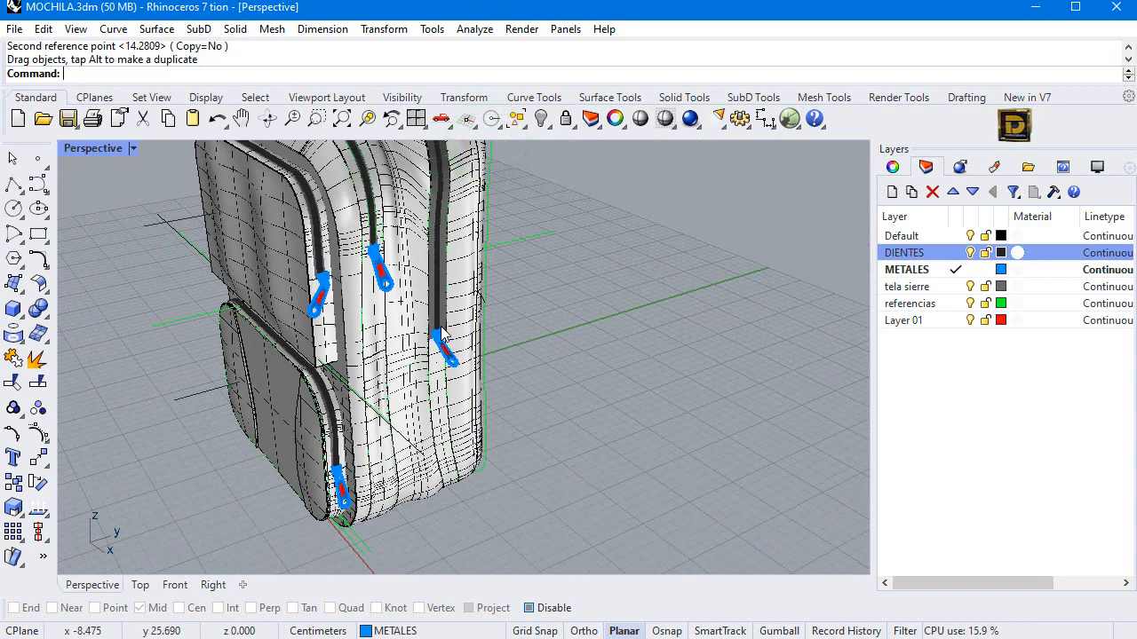
pyautogui.scroll(-5, 490, 319)
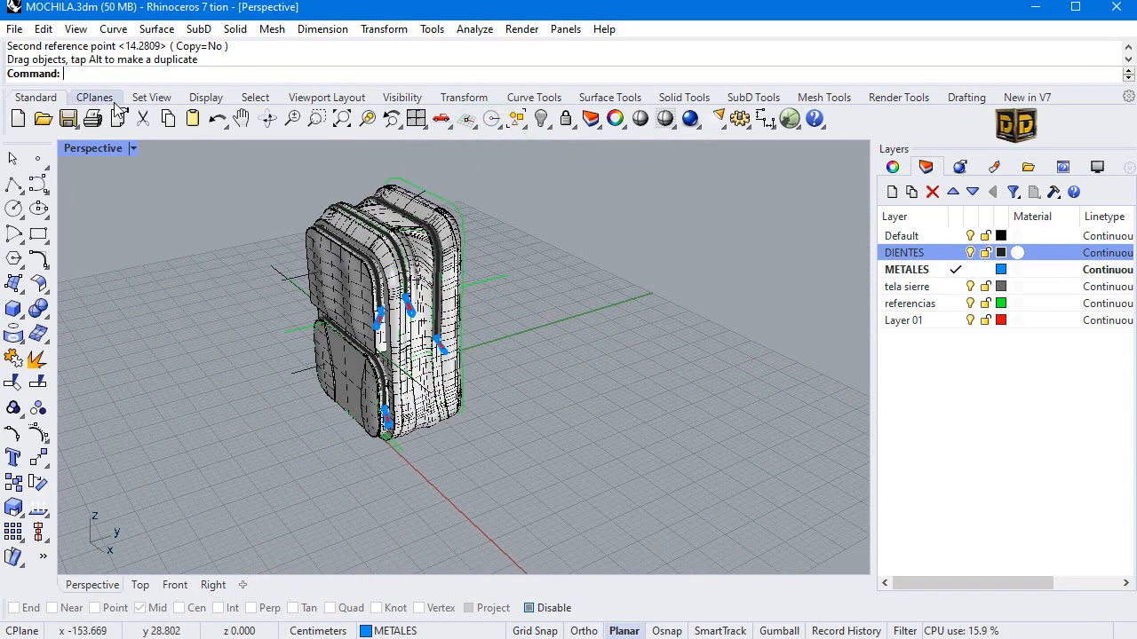
pyautogui.click(15, 29)
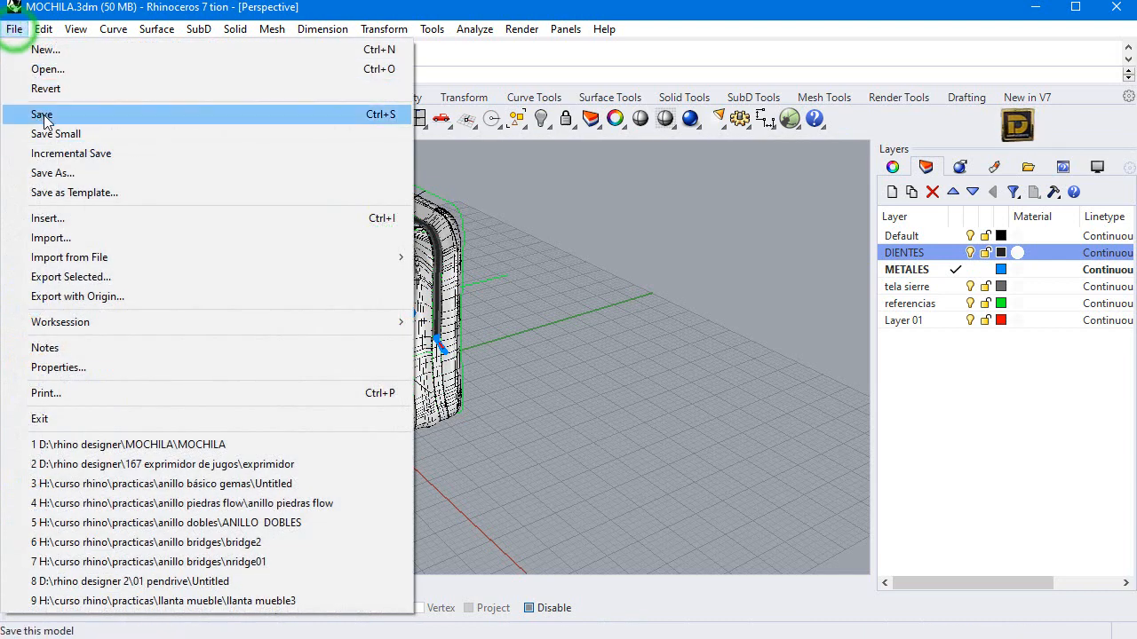
pyautogui.click(41, 114)
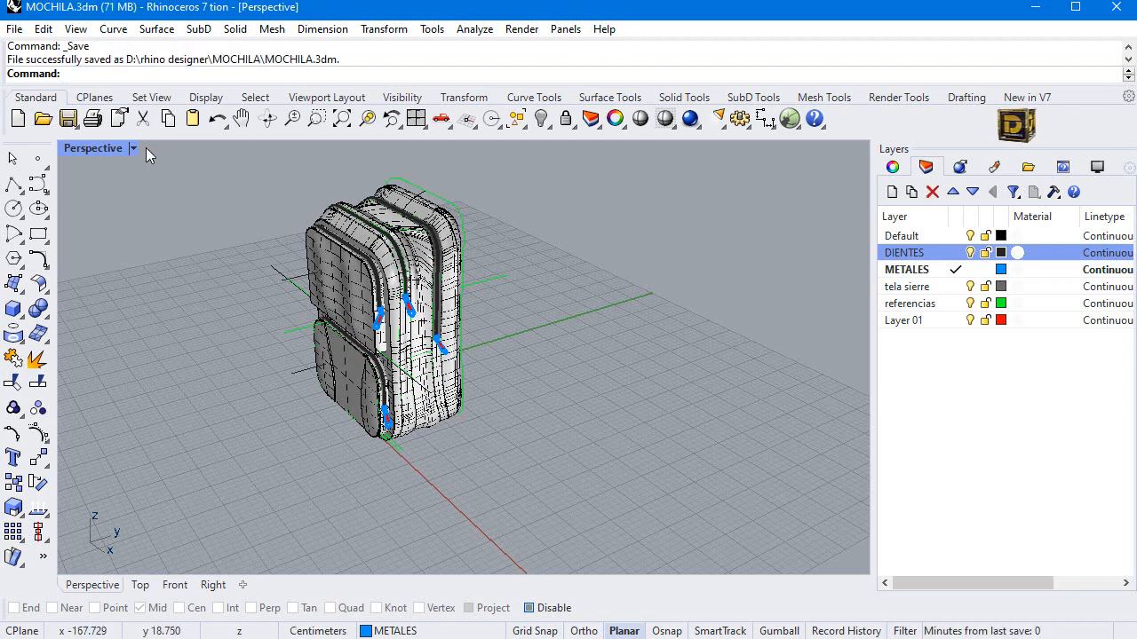
# Step: Show the Perspective view in Pen display mode and view the backpack from the front
pyautogui.click(132, 149)
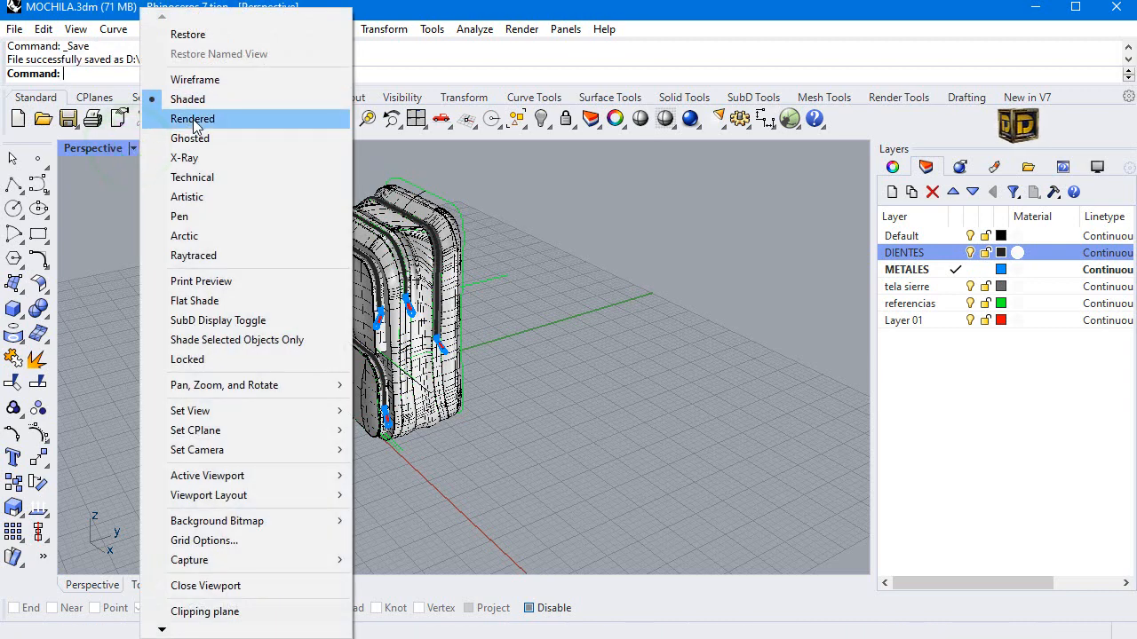
pyautogui.click(185, 212)
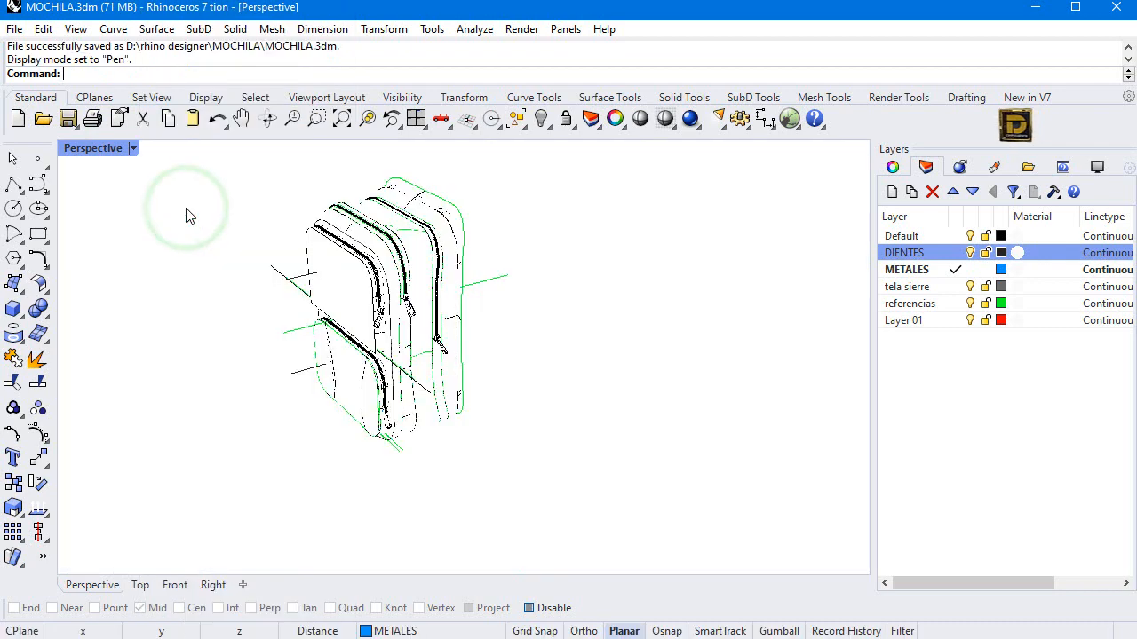
pyautogui.moveTo(342, 271); pyautogui.dragTo(491, 124, button='right')
# Step: Select all curves in the model and hide them
pyautogui.click(525, 127)
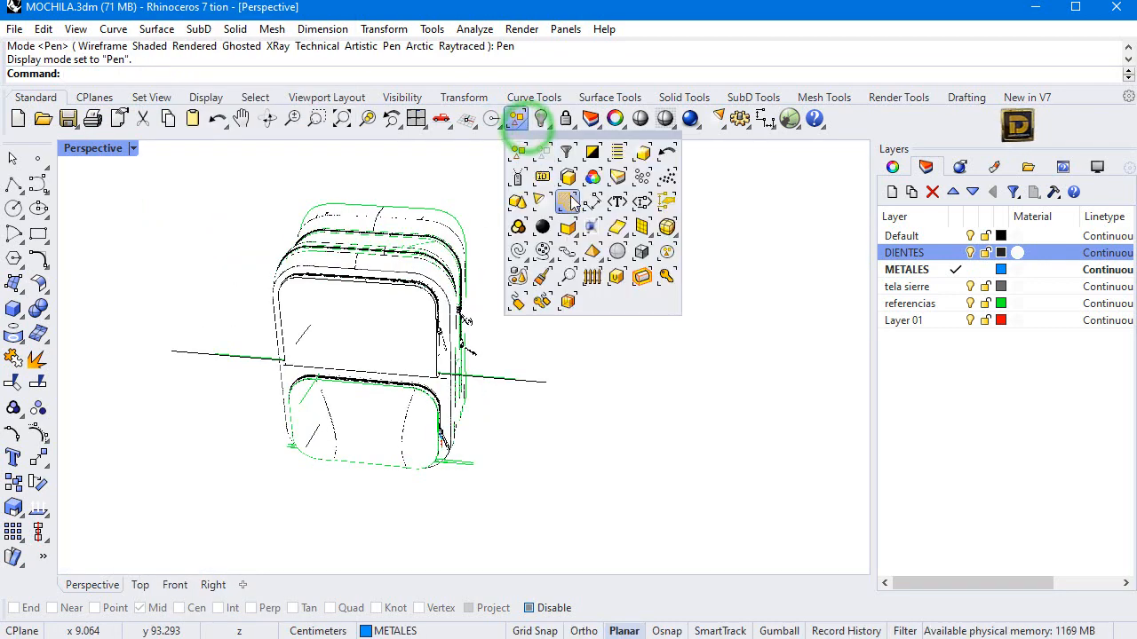
pyautogui.click(518, 254)
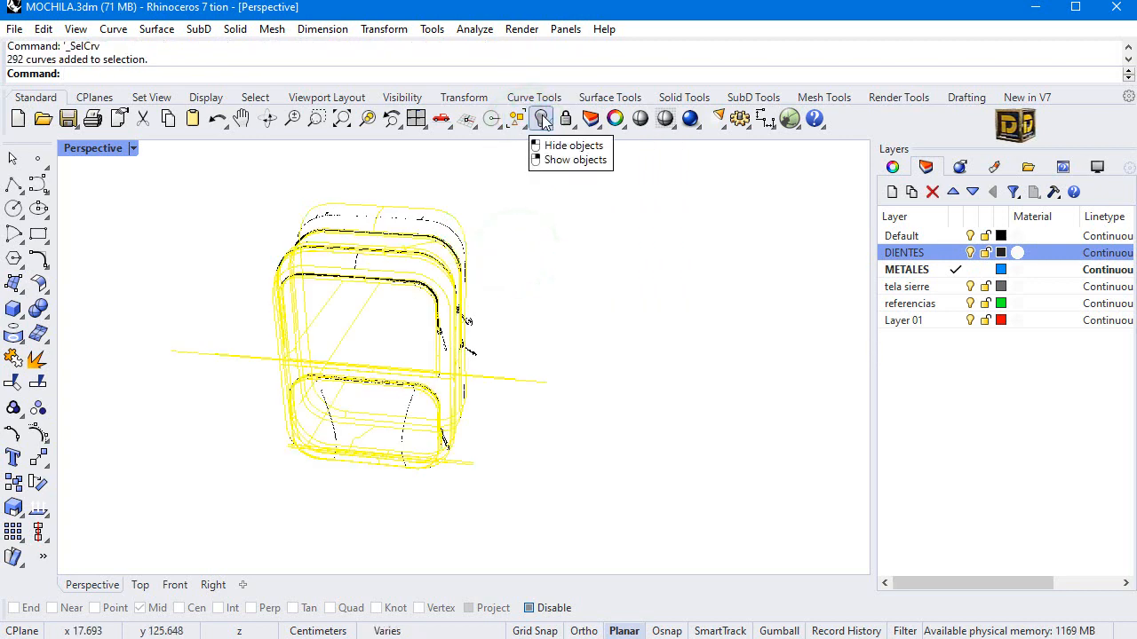
pyautogui.click(541, 118)
# Step: Turn the view toward the backpack's side and set the Perspective display mode to Shaded
pyautogui.moveTo(479, 283); pyautogui.dragTo(163, 166, button='right')
pyautogui.click(133, 150)
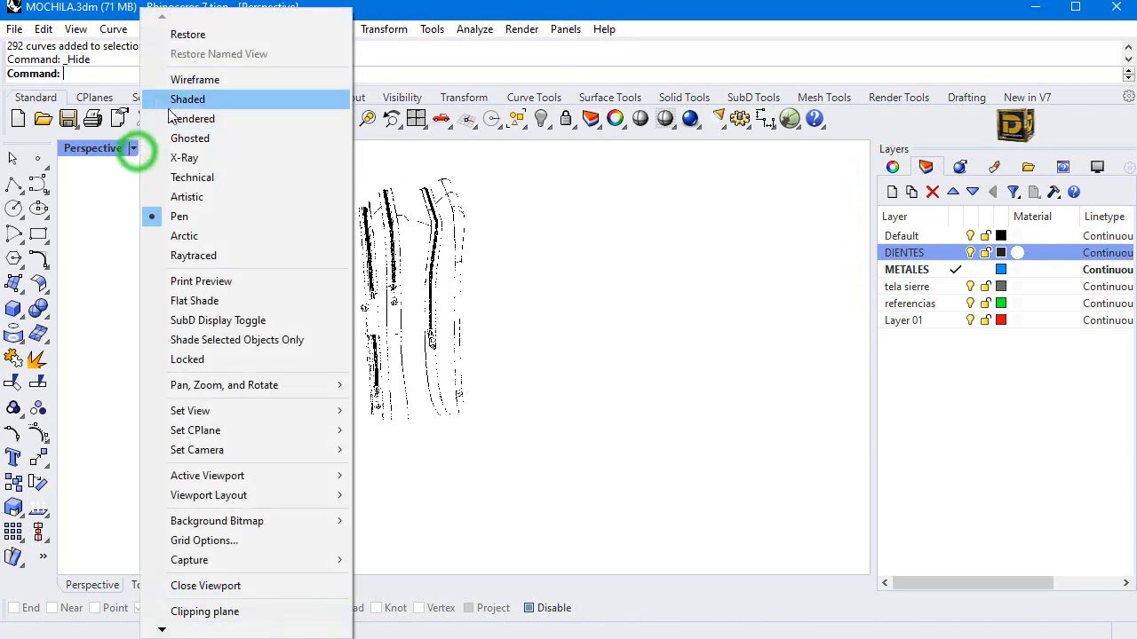
pyautogui.click(180, 99)
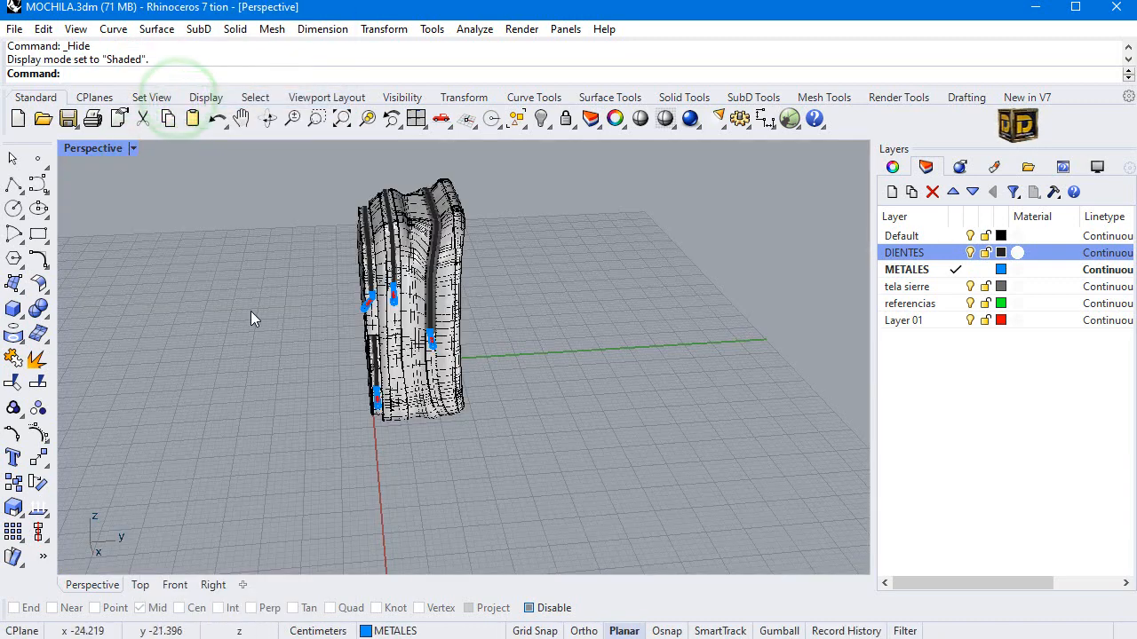
# Step: Set the Perspective view to Rendered display mode and examine the backpack from the side and front
pyautogui.click(133, 149)
pyautogui.click(192, 118)
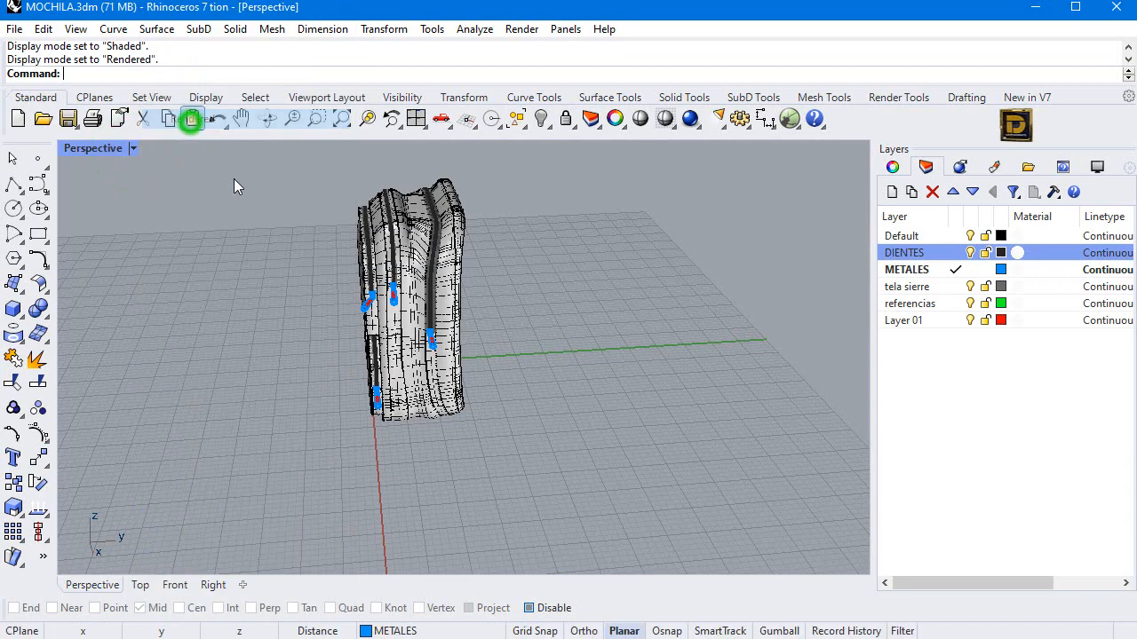
pyautogui.moveTo(338, 320); pyautogui.dragTo(326, 284, button='right')
pyautogui.rightClick(326, 279)
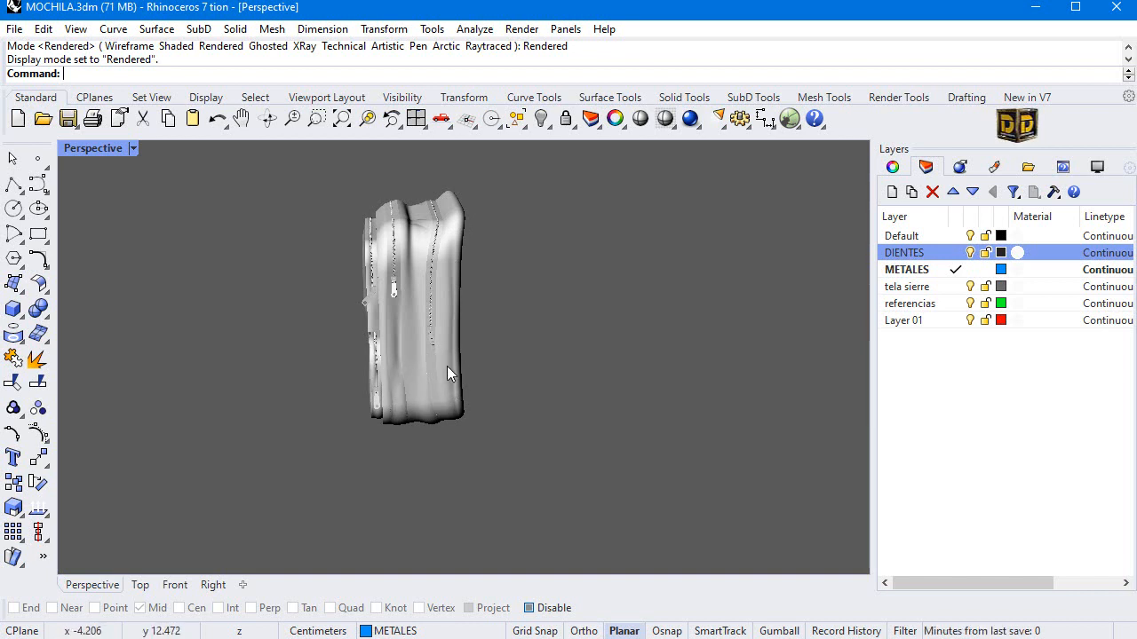
pyautogui.moveTo(187, 342); pyautogui.dragTo(538, 332, button='right')
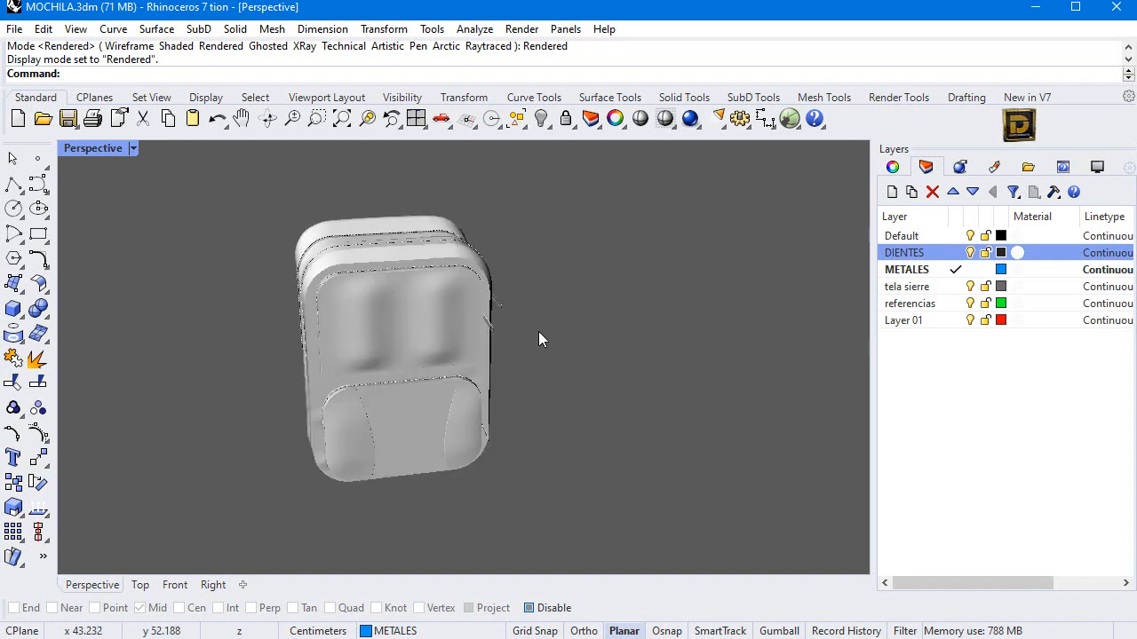
pyautogui.moveTo(421, 349); pyautogui.dragTo(373, 345, button='right')
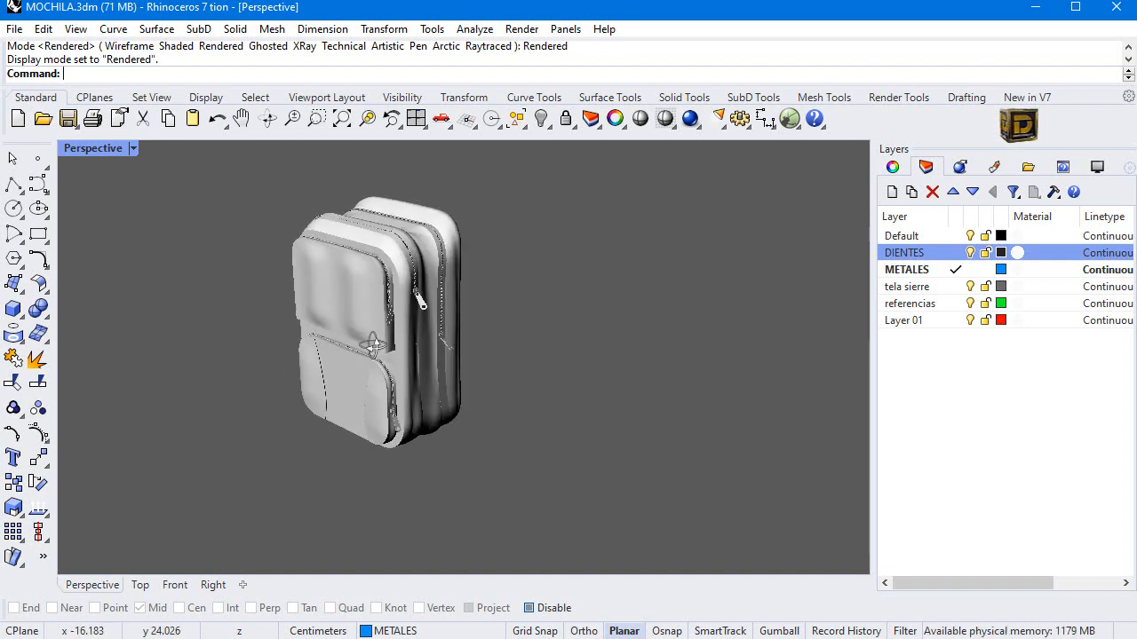
# Step: Return the Perspective view to Shaded display mode and turn off the DIENTES layer
pyautogui.moveTo(469, 358); pyautogui.dragTo(502, 240, button='right')
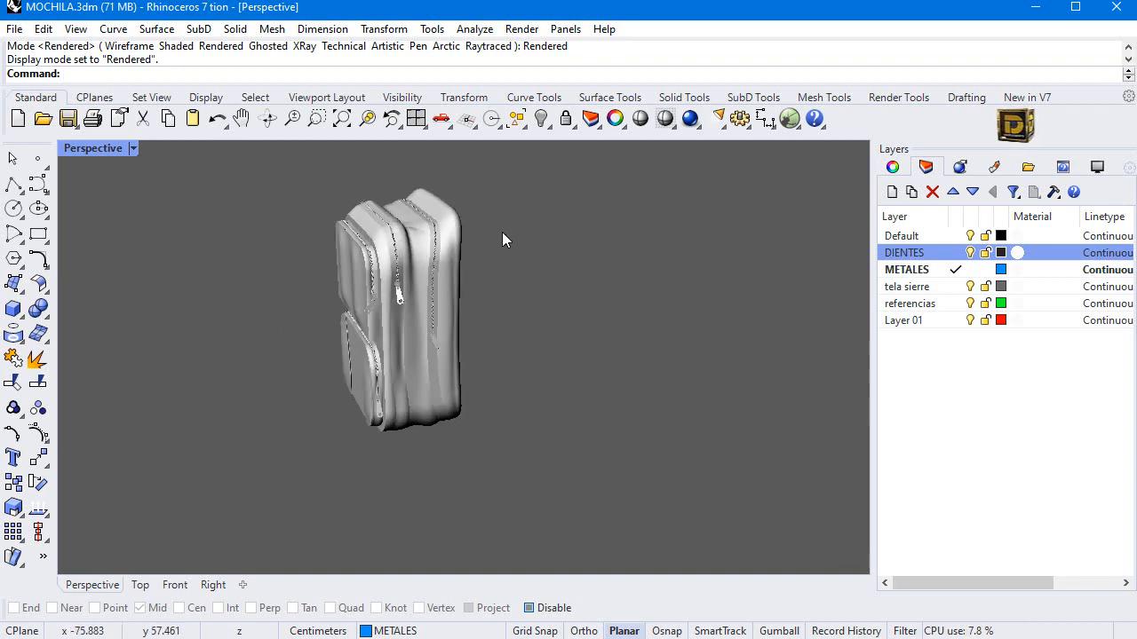
pyautogui.moveTo(518, 289); pyautogui.dragTo(526, 218, button='right')
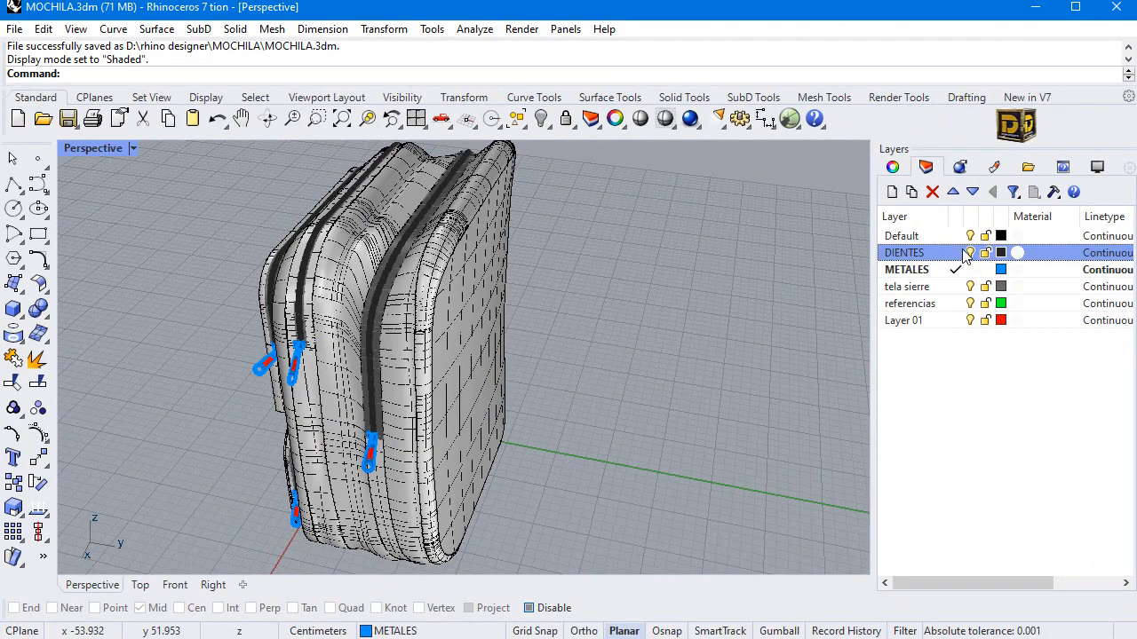
pyautogui.click(968, 253)
pyautogui.scroll(-5, 521, 367)
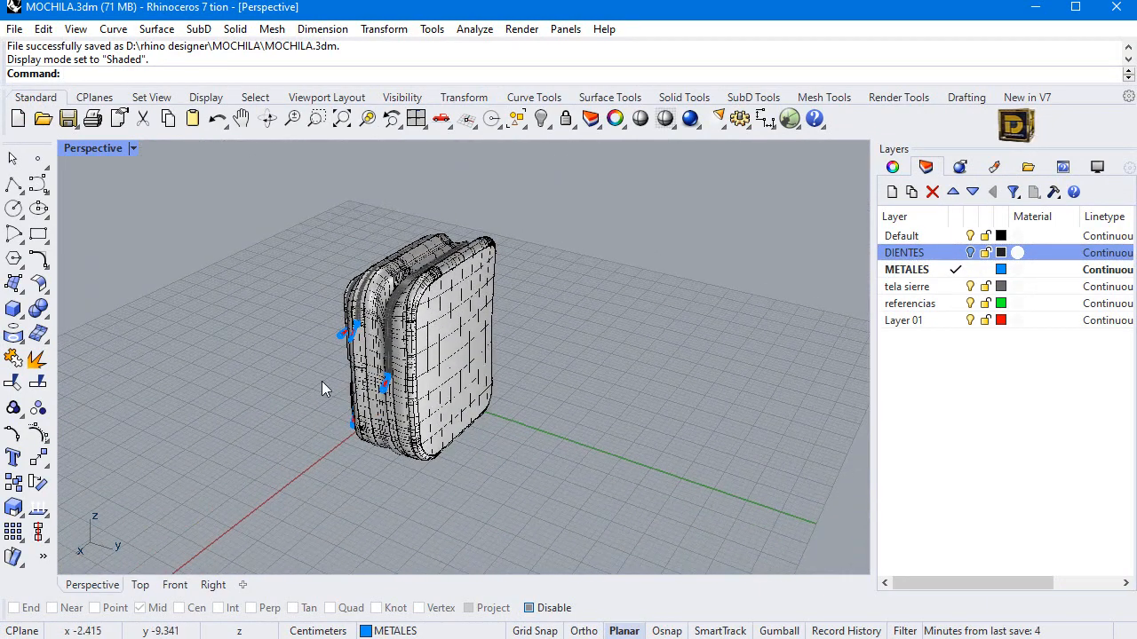
# Step: Isolate the backpack's side gusset surfaces around the large rear zipper, hiding all other objects
pyautogui.moveTo(322, 388); pyautogui.dragTo(444, 384, button='right')
pyautogui.moveTo(163, 331); pyautogui.dragTo(417, 426, button='right')
pyautogui.scroll(4, 544, 306)
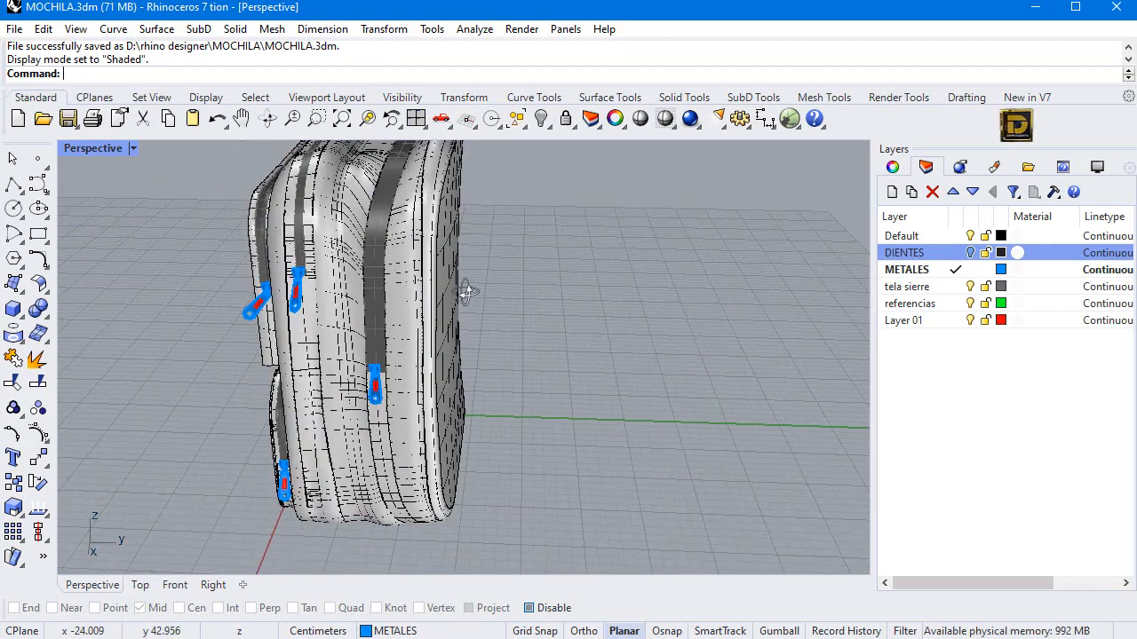
pyautogui.click(348, 431)
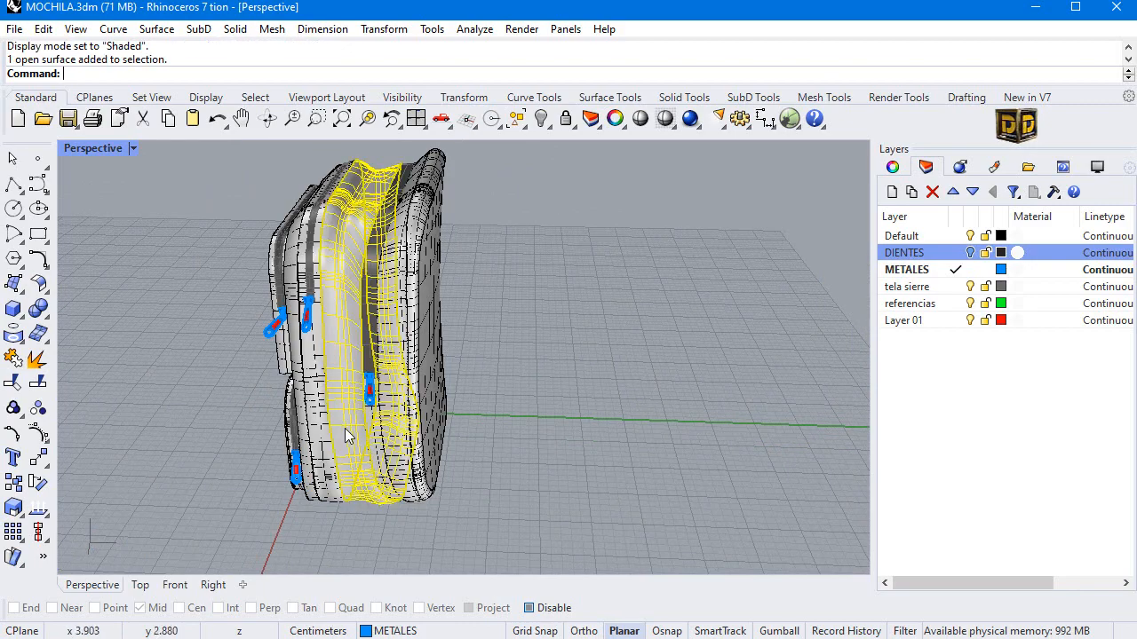
pyautogui.moveTo(352, 420); pyautogui.dragTo(373, 439, button='right')
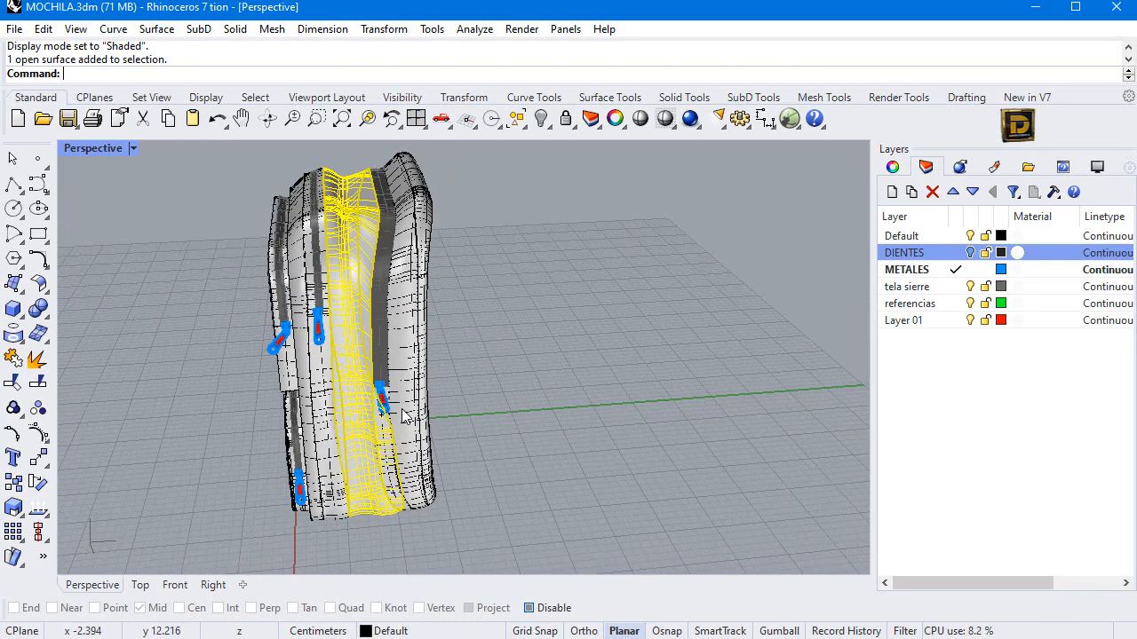
pyautogui.scroll(3, 388, 461)
pyautogui.click(387, 493)
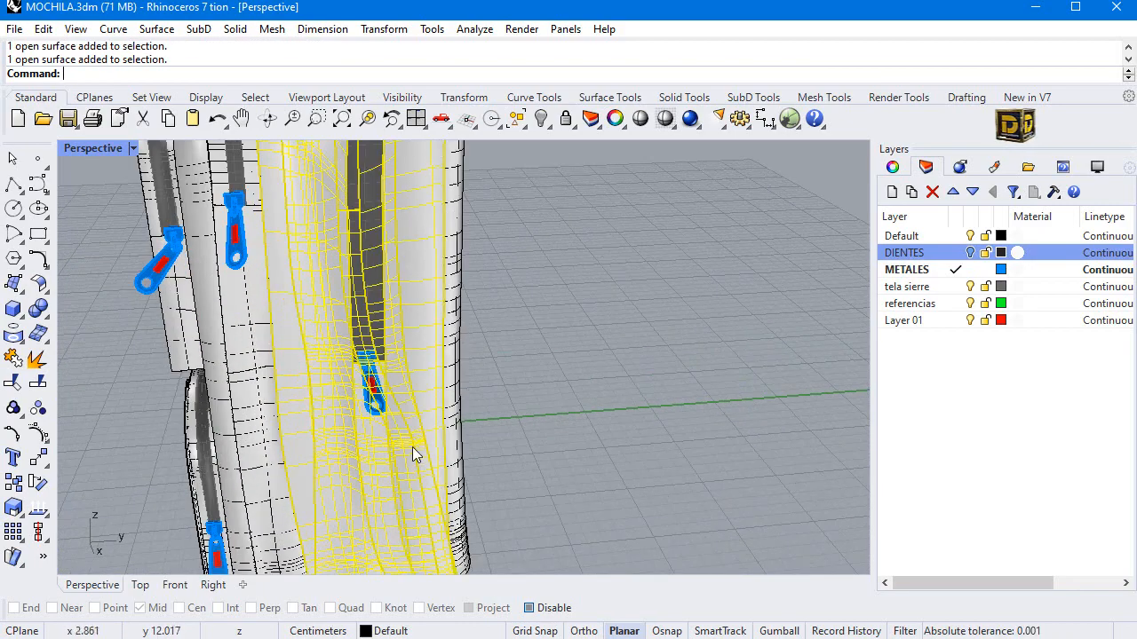
pyautogui.scroll(-5, 412, 447)
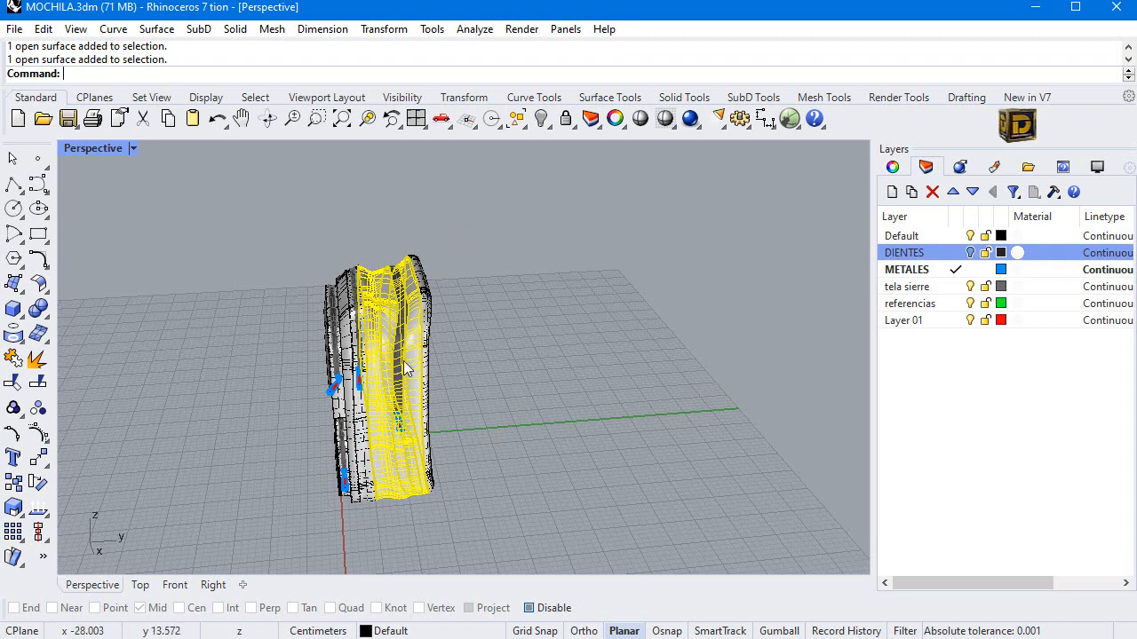
pyautogui.click(548, 132)
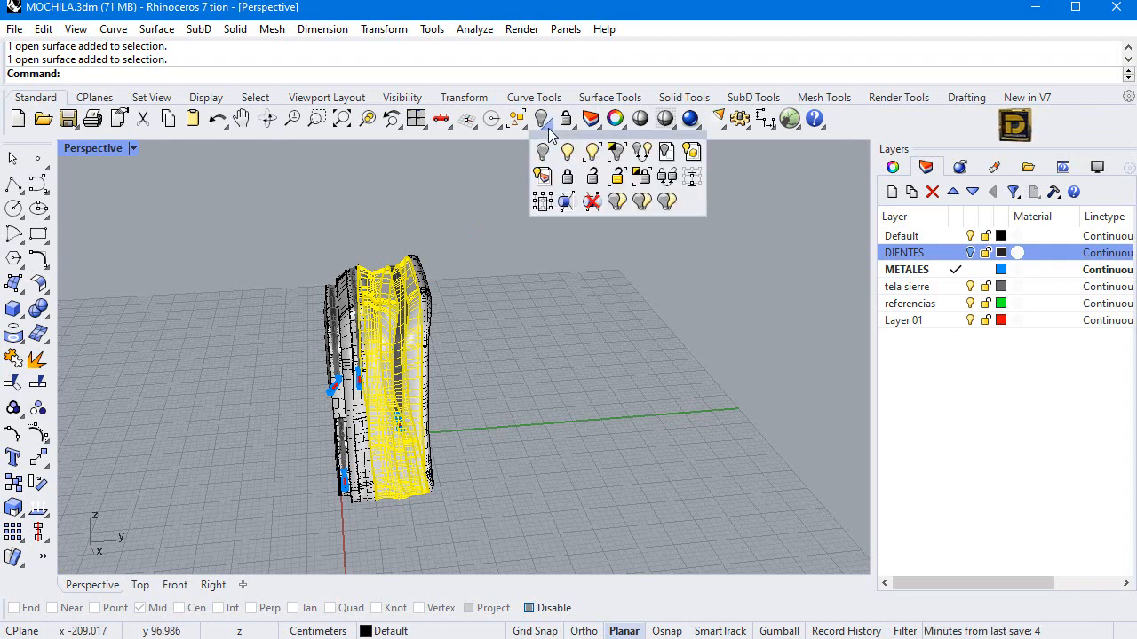
pyautogui.click(619, 153)
pyautogui.click(125, 229)
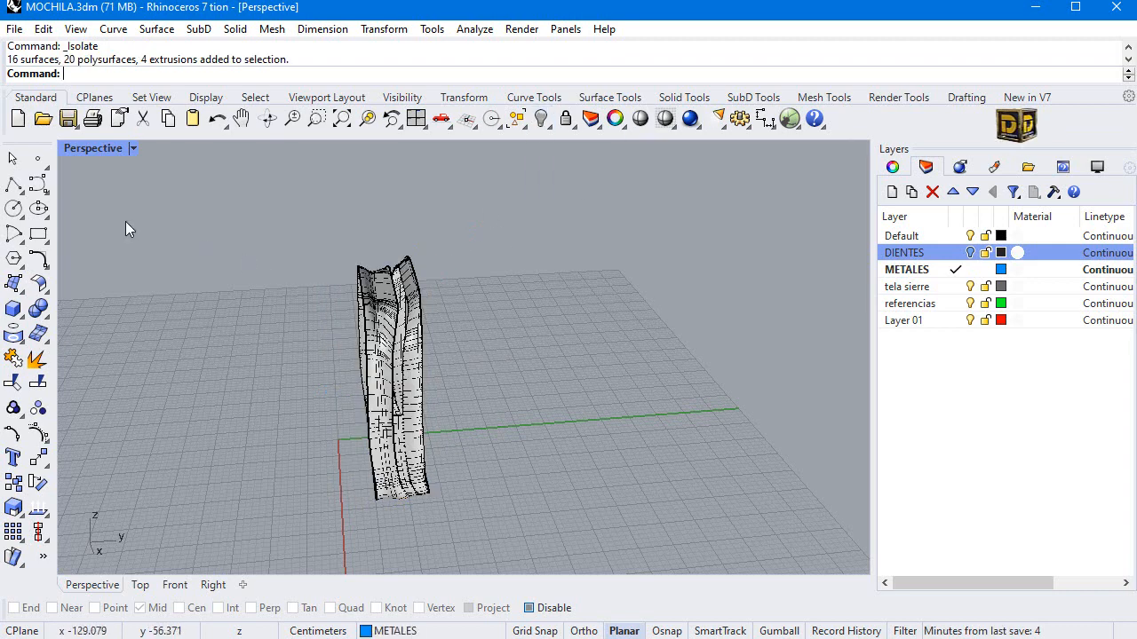
# Step: Show the four-viewport layout and frame the isolated gusset in the Right and Perspective views
pyautogui.doubleClick(90, 149)
pyautogui.scroll(-6, 689, 448)
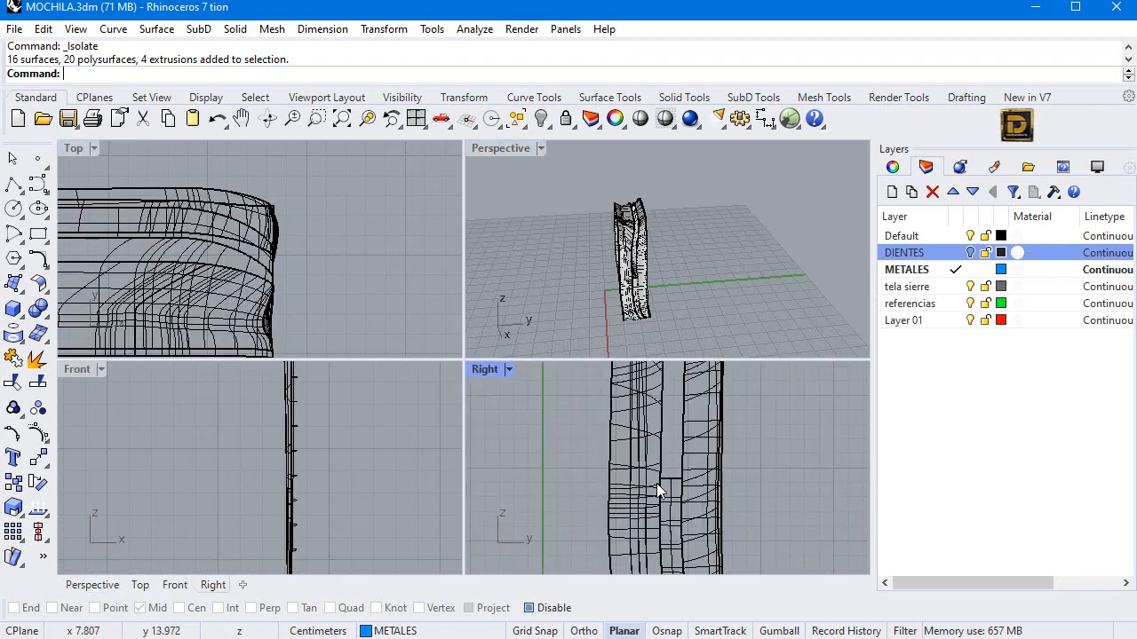
pyautogui.scroll(5, 710, 462)
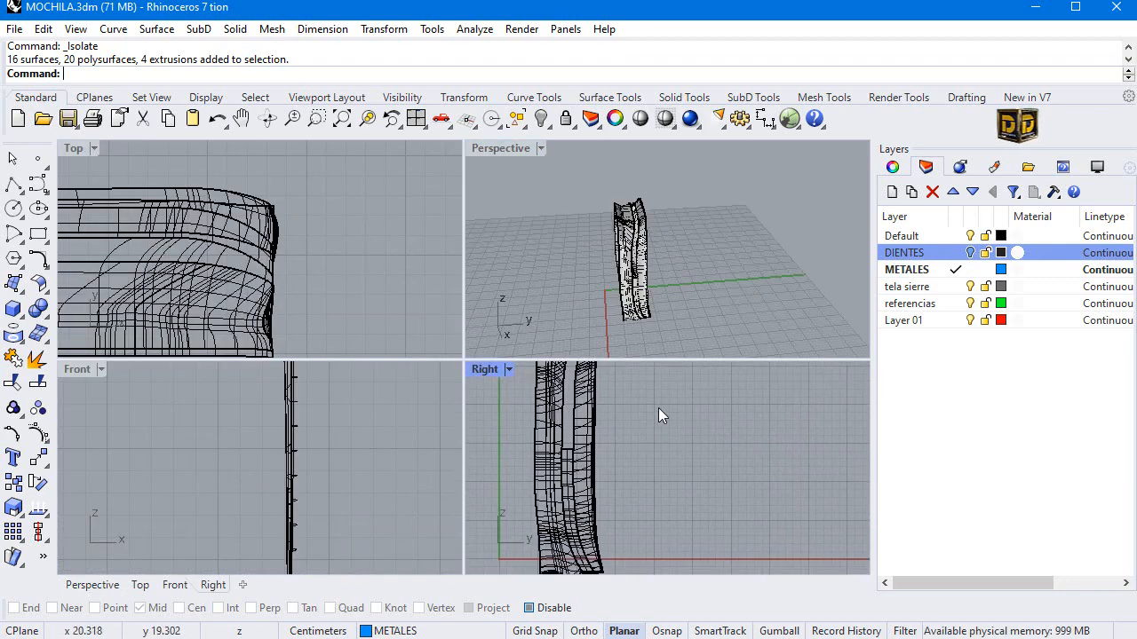
pyautogui.scroll(4, 641, 302)
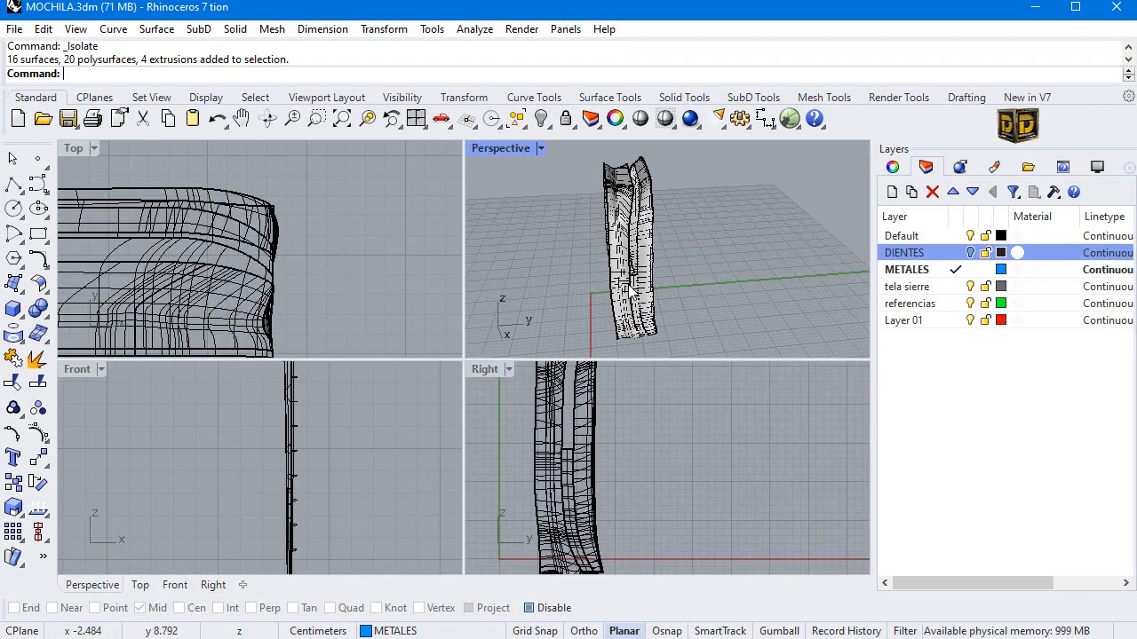
# Step: Create a new layer below referencias and make it the current layer
pyautogui.click(14, 183)
pyautogui.click(956, 304)
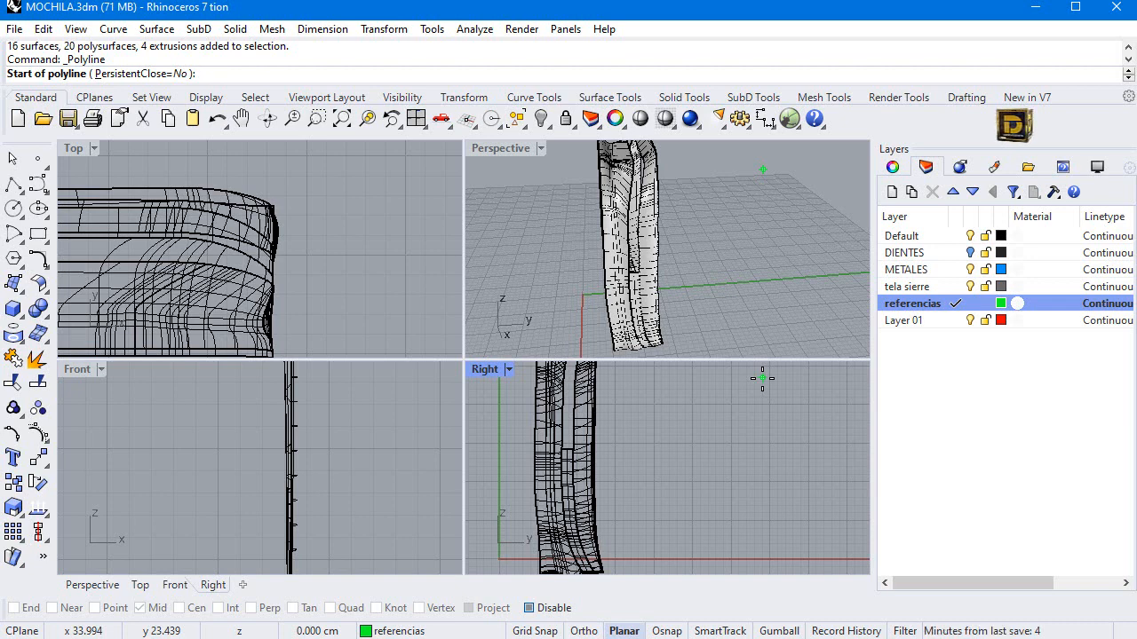
pyautogui.click(891, 191)
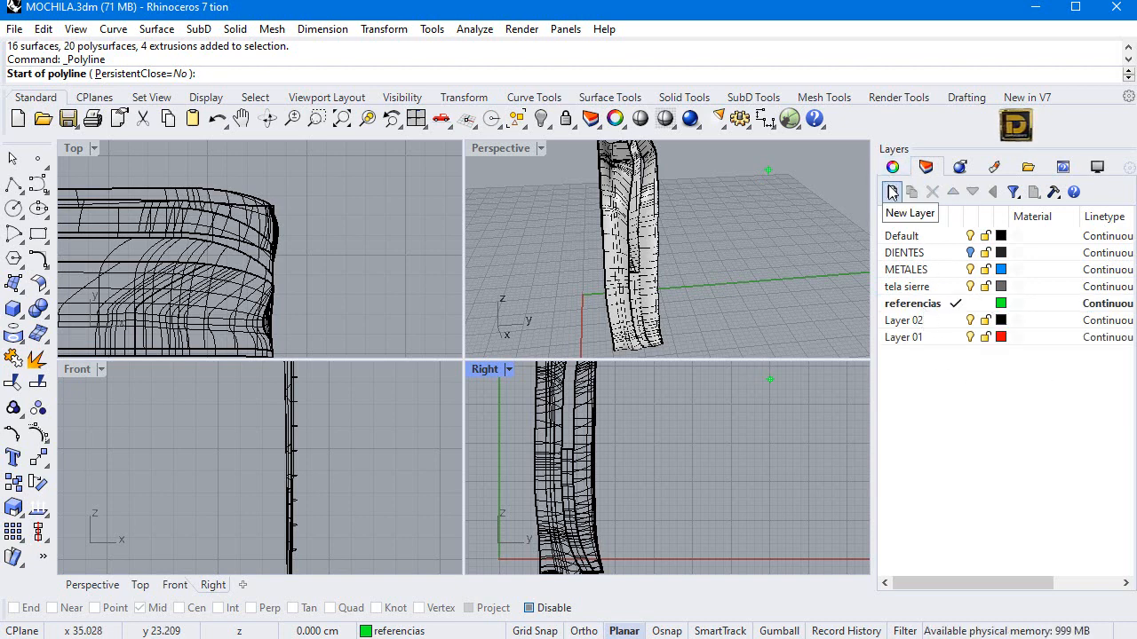
pyautogui.click(927, 324)
pyautogui.doubleClick(923, 325)
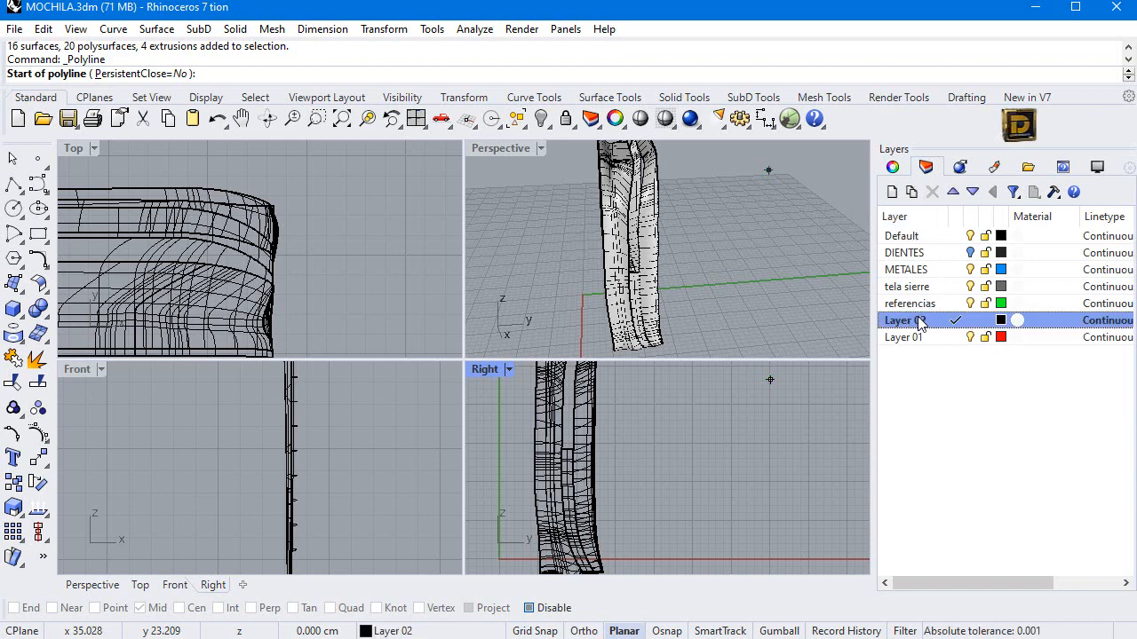
pyautogui.press('Escape')
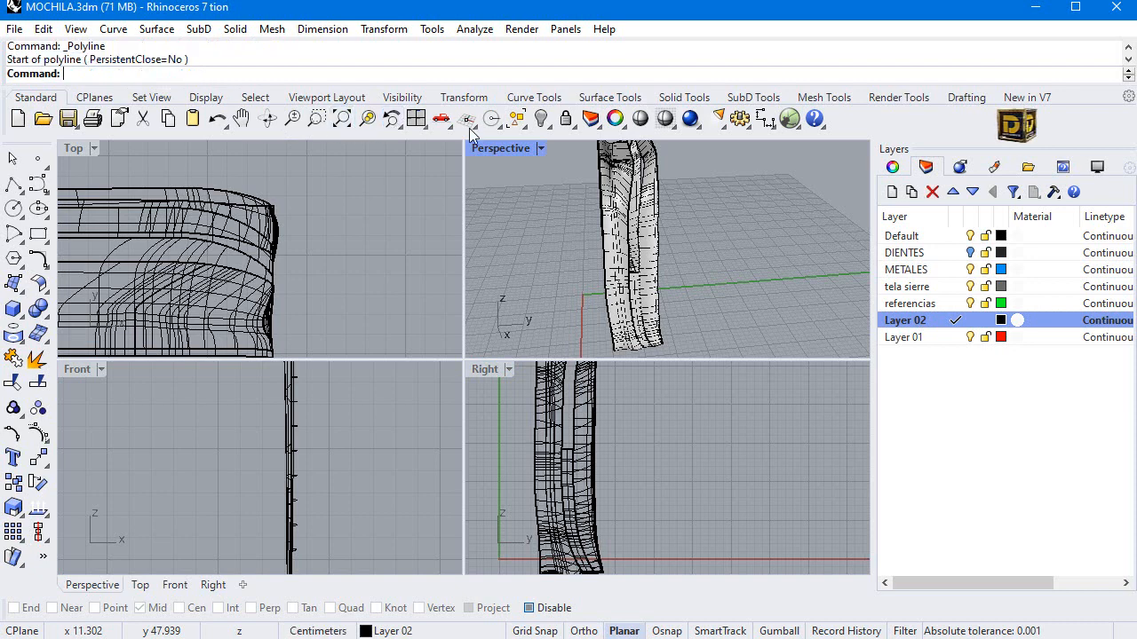
# Step: Rename the new layer as tela and set its layer color to magenta
pyautogui.click(924, 323)
pyautogui.moveTo(926, 321); pyautogui.dragTo(838, 321)
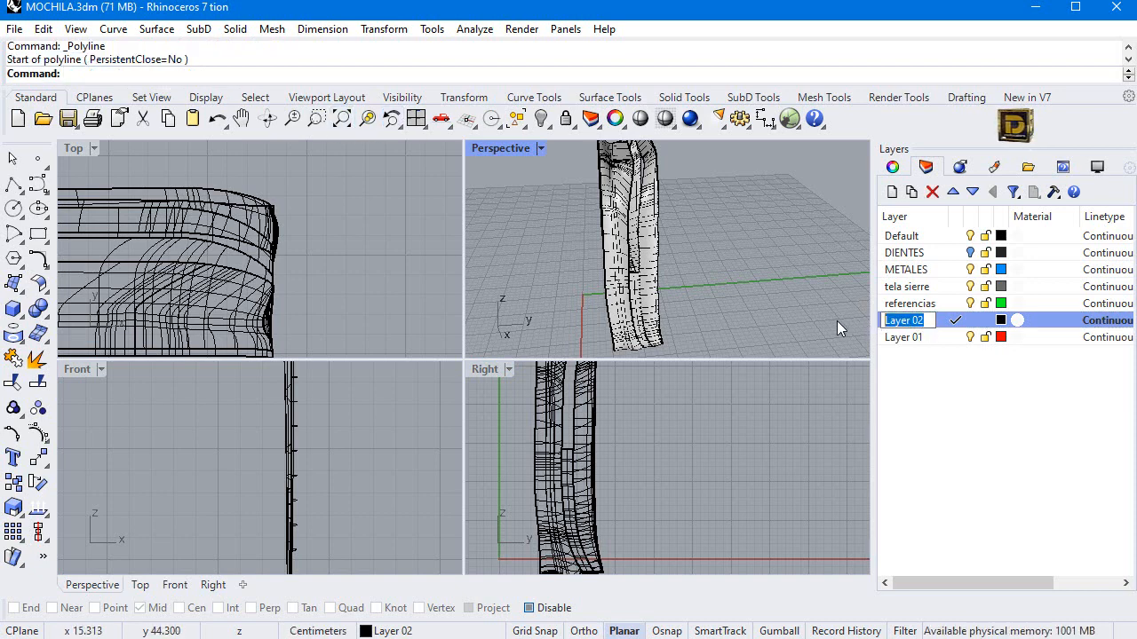
pyautogui.write('r')
pyautogui.press('BackSpace')
pyautogui.write('tela')
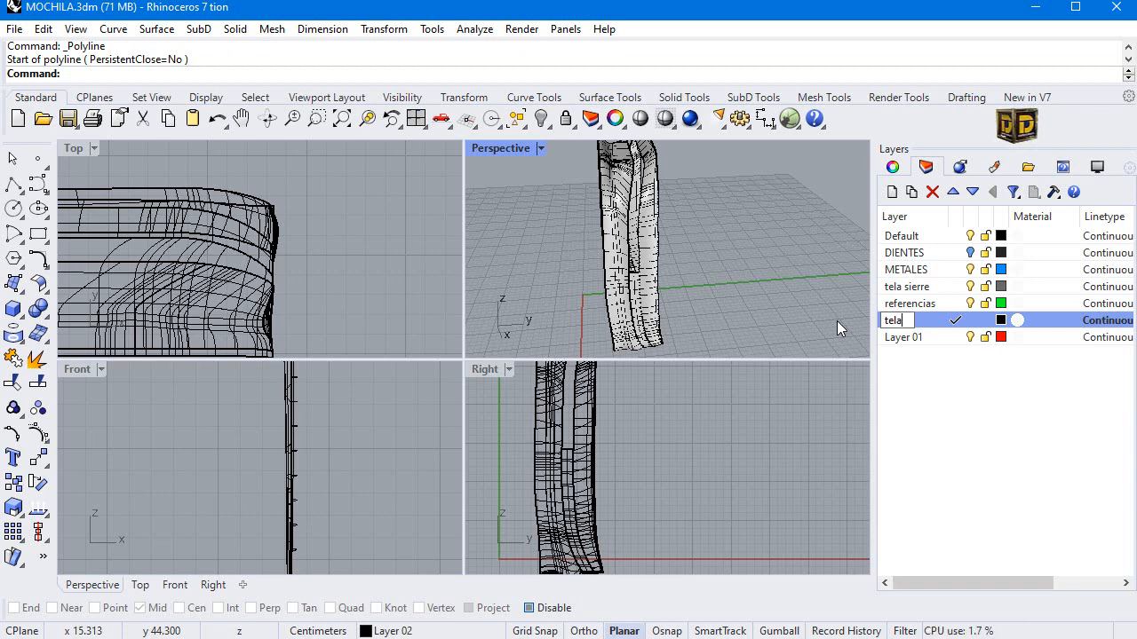
pyautogui.press('Return')
pyautogui.click(908, 406)
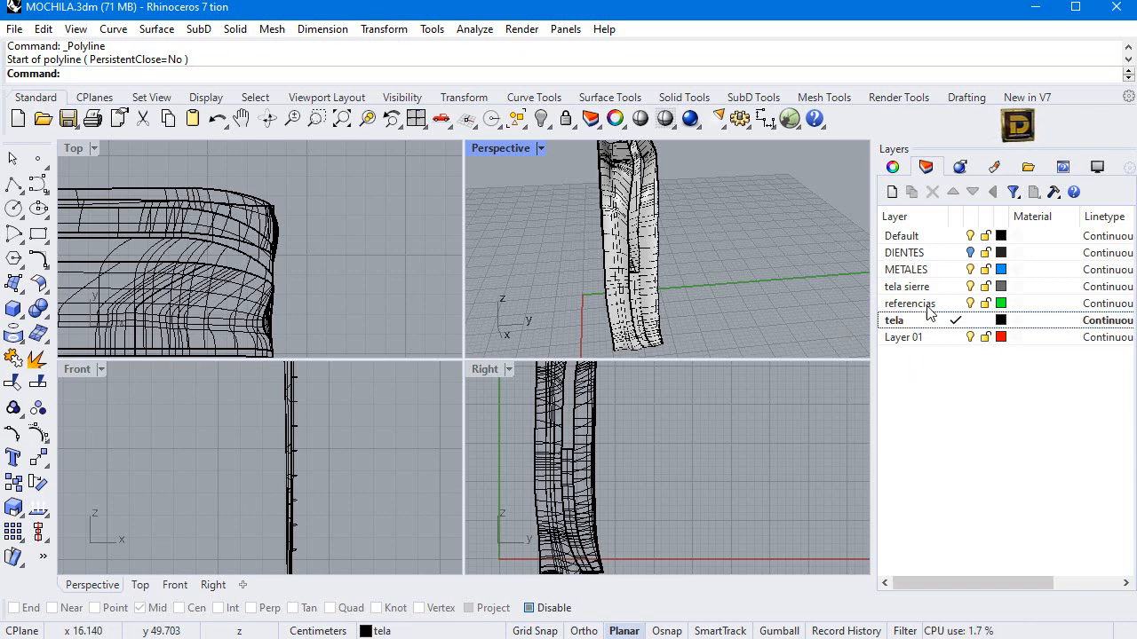
pyautogui.click(1001, 321)
pyautogui.click(974, 307)
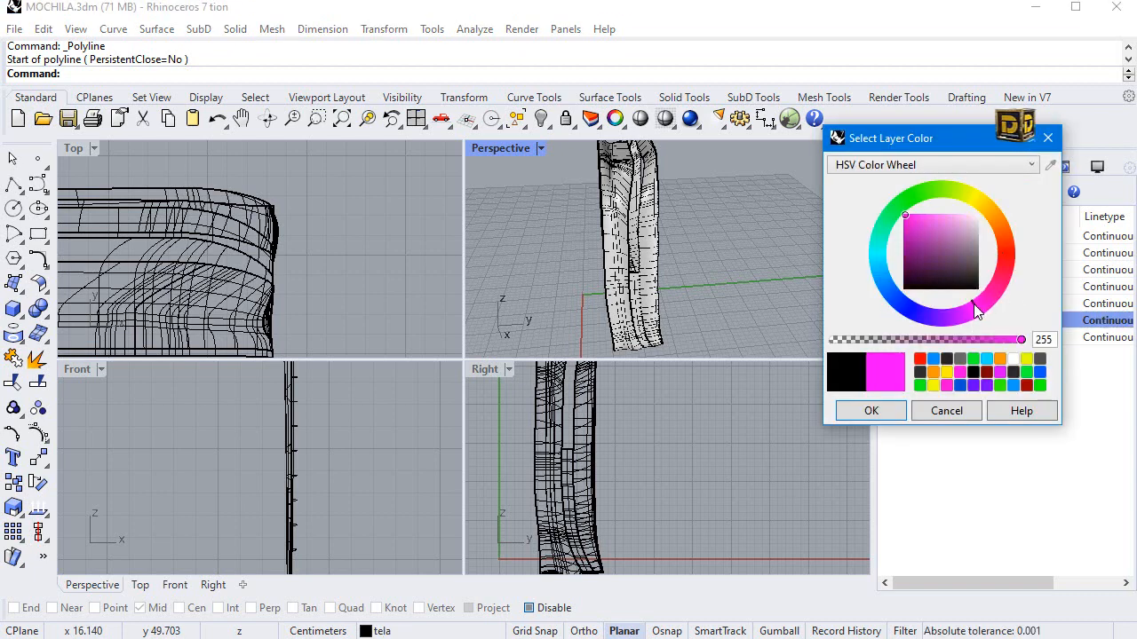
pyautogui.click(870, 411)
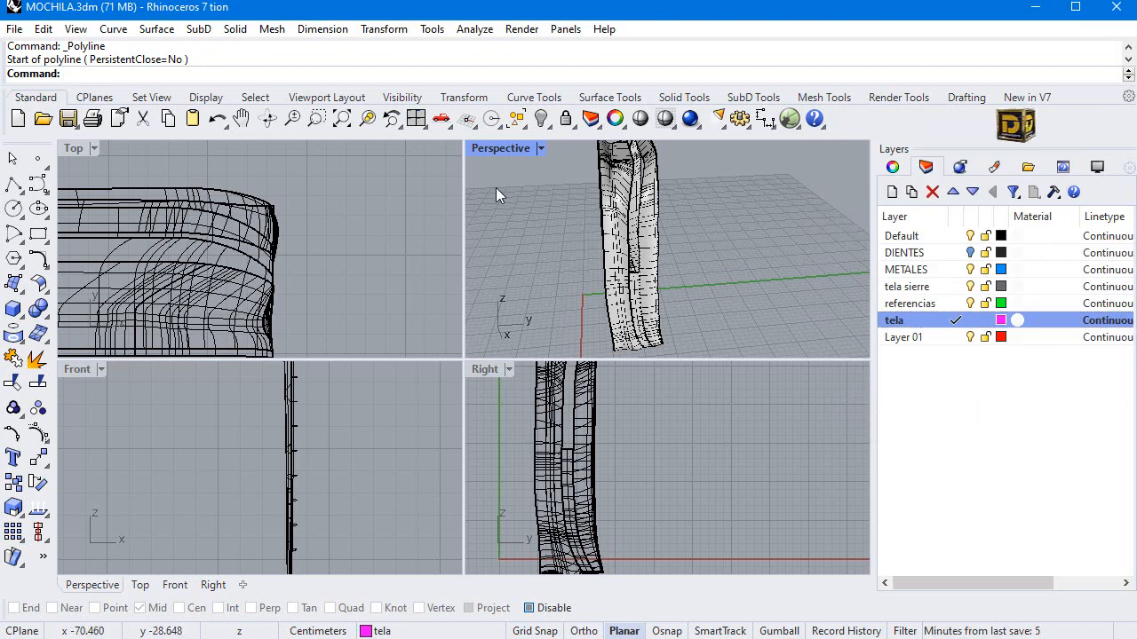
# Step: In the Right view, draw a horizontal line with Polyline across the full gusset width, just below the lower end of the zipper opening
pyautogui.scroll(-10, 320, 433)
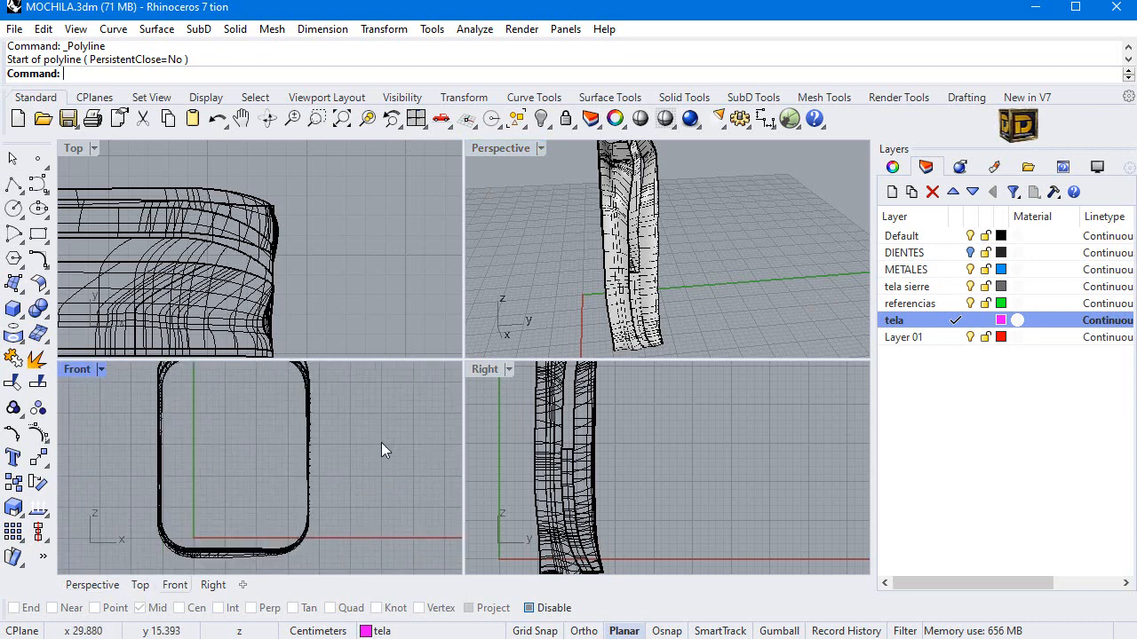
pyautogui.scroll(-6, 635, 496)
pyautogui.click(12, 184)
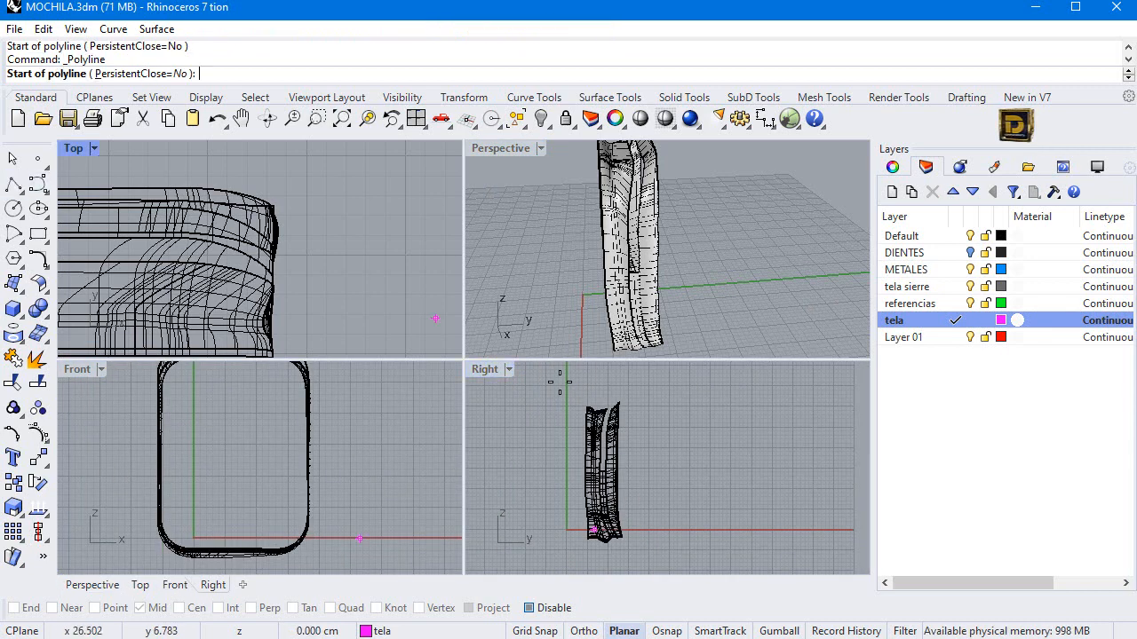
pyautogui.scroll(5, 593, 446)
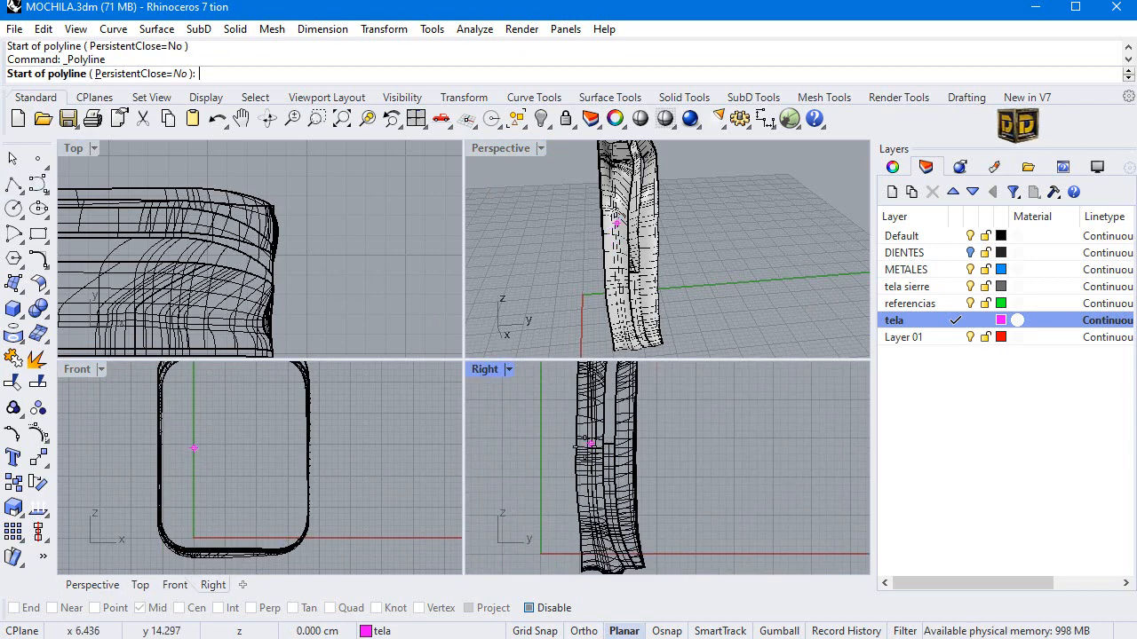
pyautogui.click(544, 464)
pyautogui.keyDown('shift'); pyautogui.click(668, 464); pyautogui.keyUp('shift')
pyautogui.press('Return')
pyautogui.rightClick(526, 520)
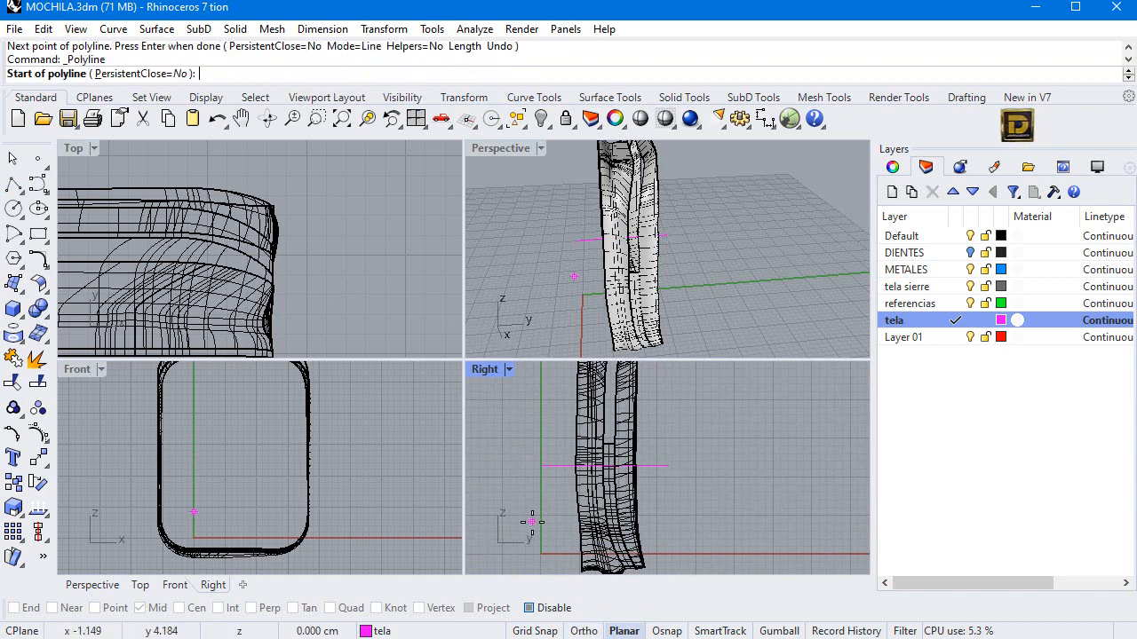
pyautogui.click(531, 524)
pyautogui.press('Escape')
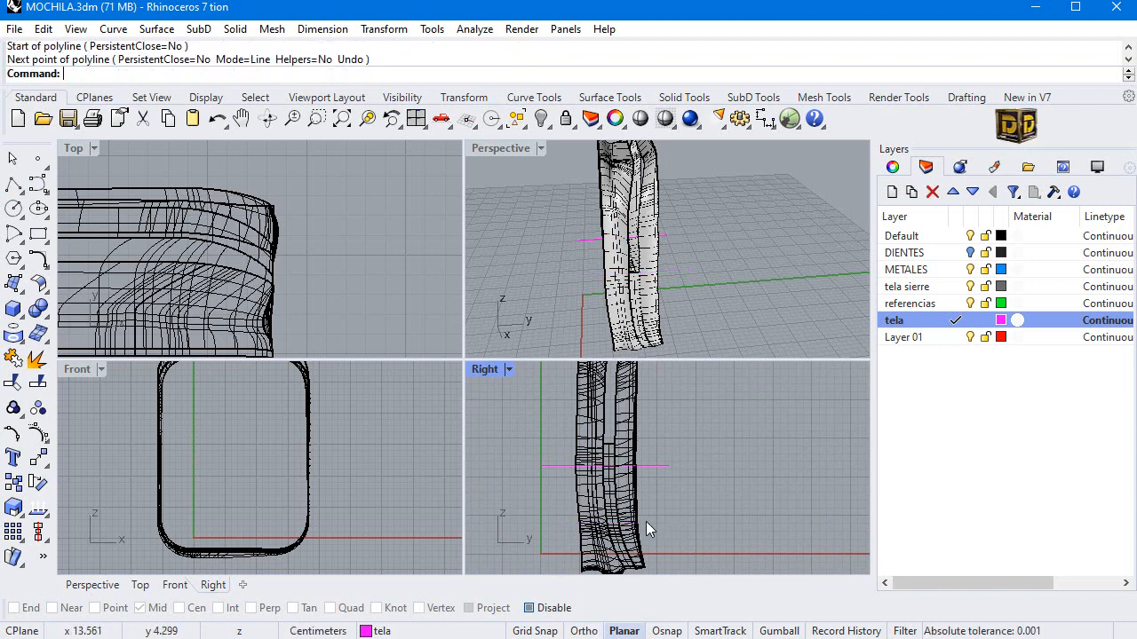
# Step: Draw a second, longer horizontal line across the gusset in the Right view, just above its lower end
pyautogui.rightClick(643, 522)
pyautogui.click(537, 535)
pyautogui.keyDown('shift'); pyautogui.click(726, 525); pyautogui.keyUp('shift')
pyautogui.rightClick(724, 525)
pyautogui.click(698, 534)
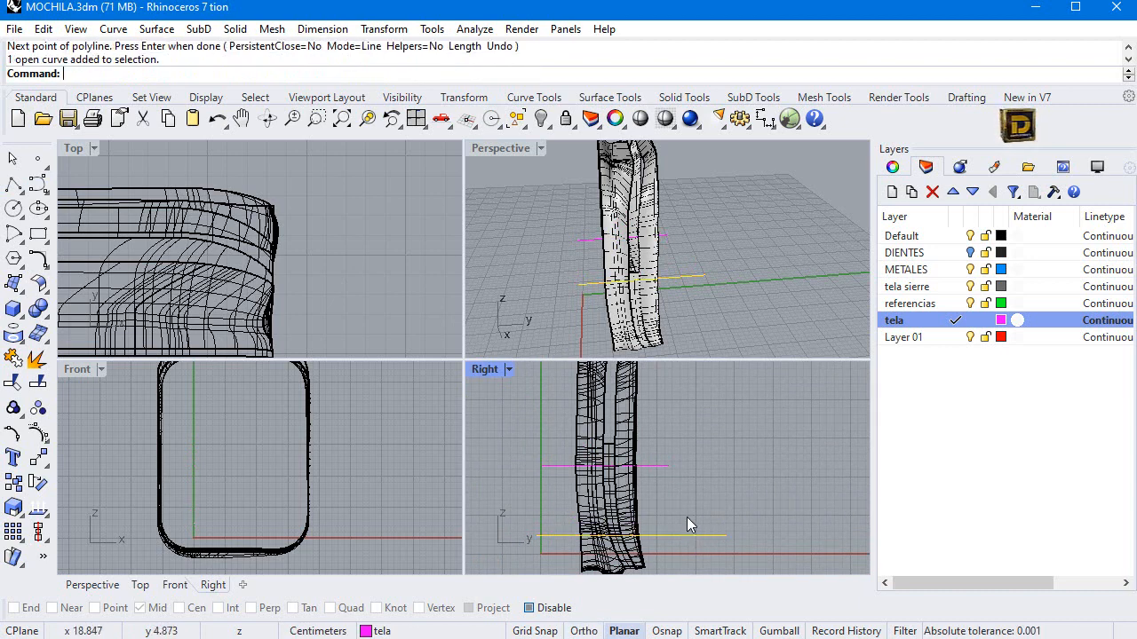
# Step: Examine the gusset from the other side and select its surfaces to check how they lie relative to the two lines
pyautogui.moveTo(660, 263); pyautogui.dragTo(773, 226, button='right')
pyautogui.scroll(-4, 578, 504)
pyautogui.click(592, 498)
pyautogui.click(614, 495)
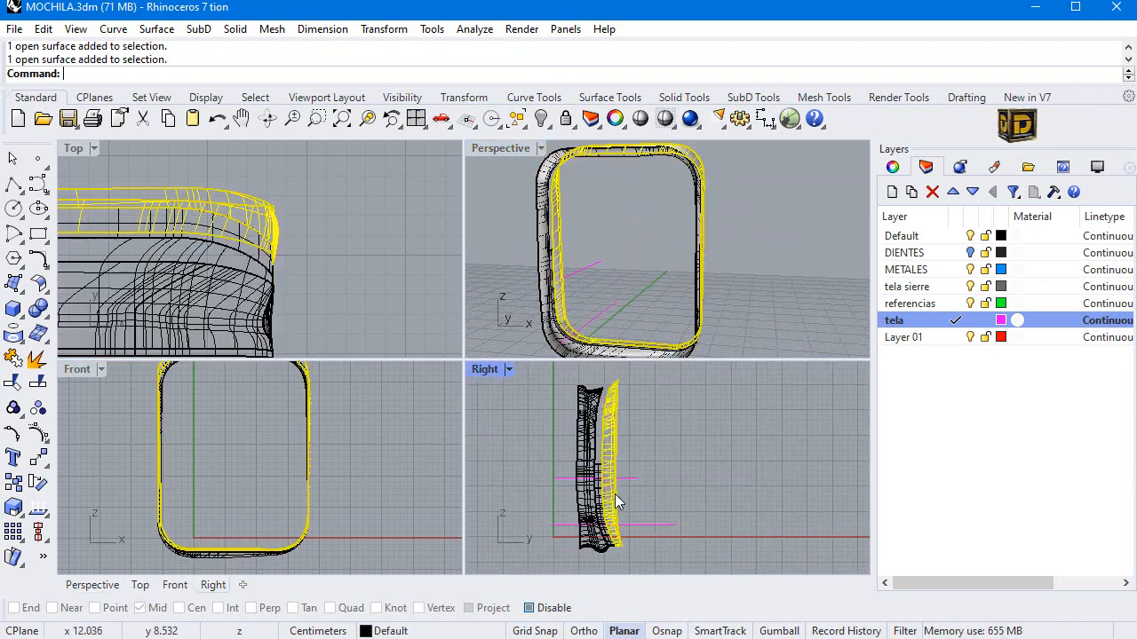
pyautogui.click(630, 256)
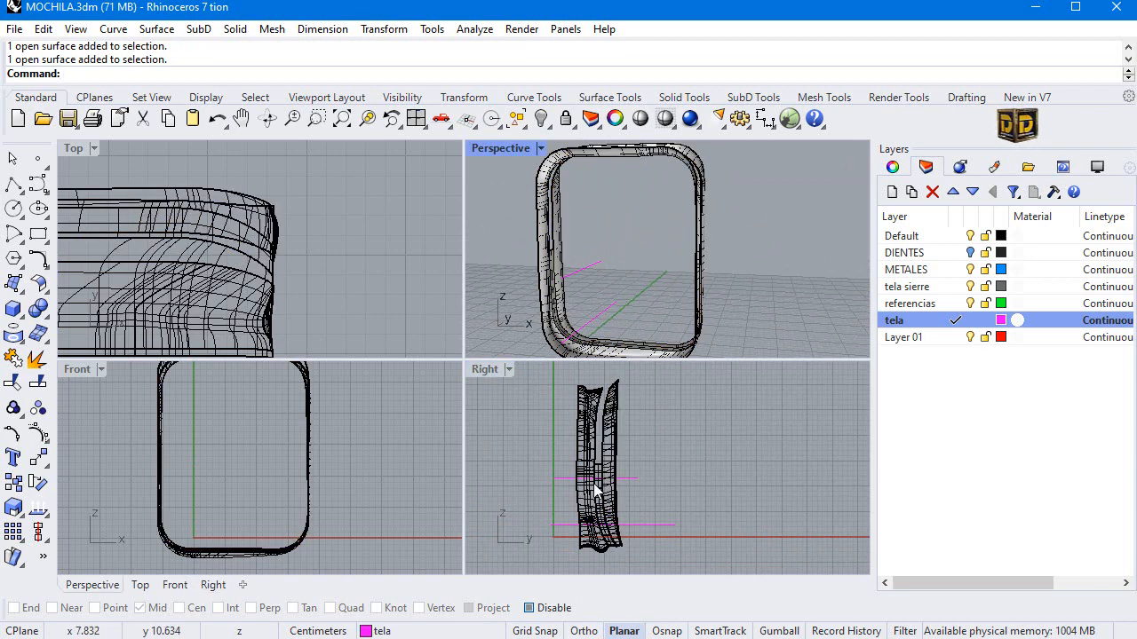
pyautogui.click(653, 460)
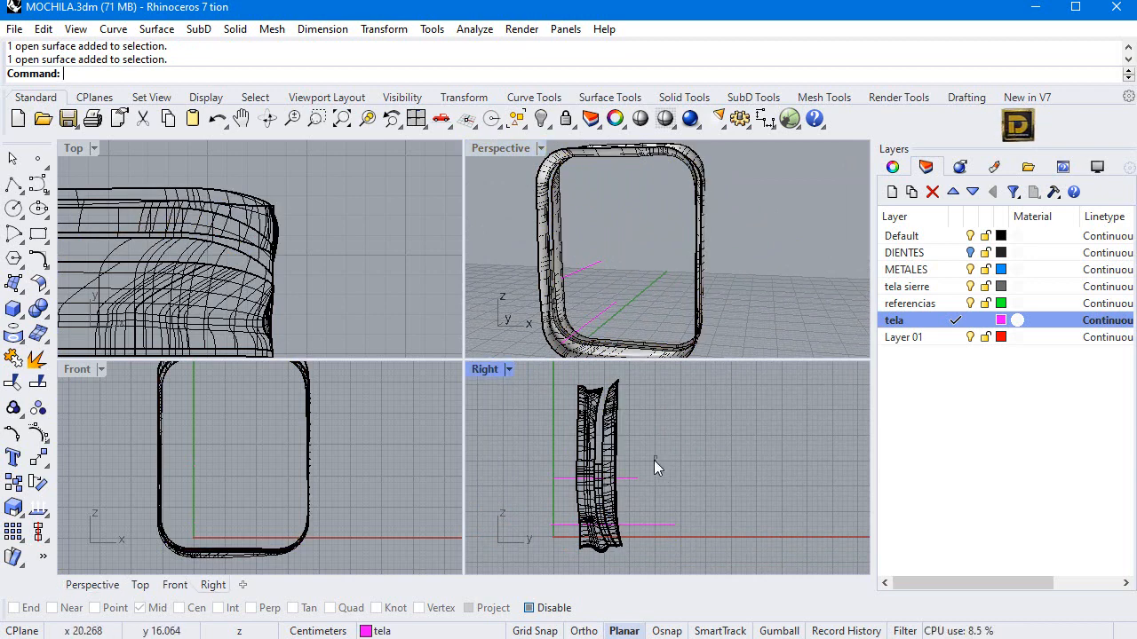
# Step: Move the lower line about 2.45 cm horizontally toward the backpack's rear in the Right view
pyautogui.click(642, 527)
pyautogui.keyDown('shift'); pyautogui.moveTo(641, 542); pyautogui.dragTo(650, 540); pyautogui.keyUp('shift')
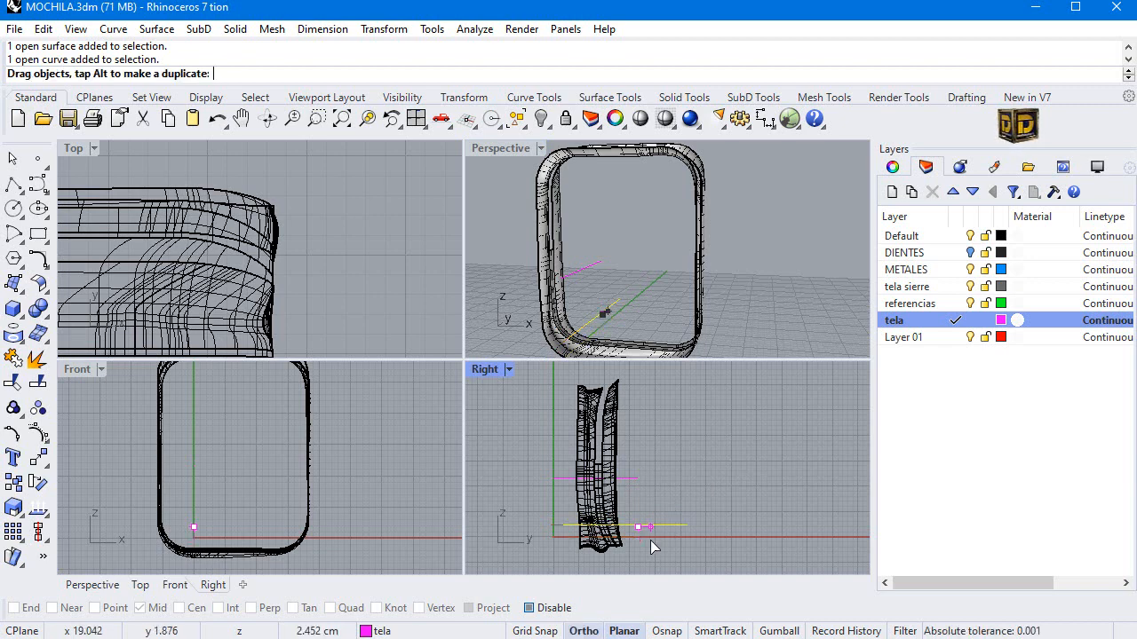
pyautogui.click(632, 479)
pyautogui.click(660, 456)
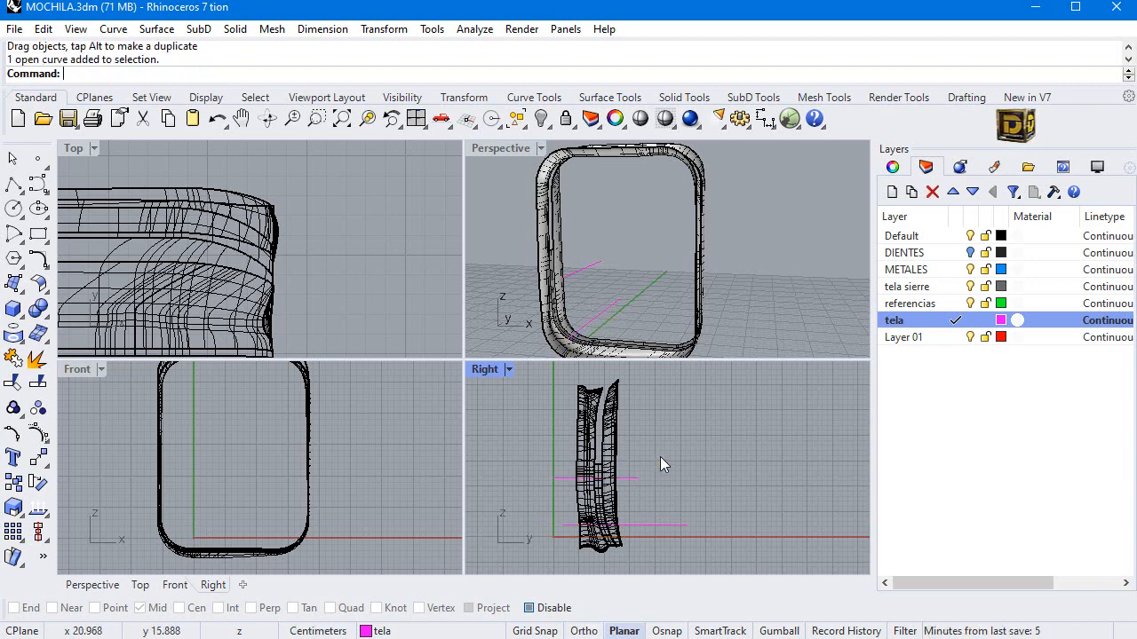
# Step: Duplicate the gusset surfaces in place and hide the selected set, keeping one set visible for trimming
pyautogui.moveTo(688, 433); pyautogui.dragTo(638, 550)
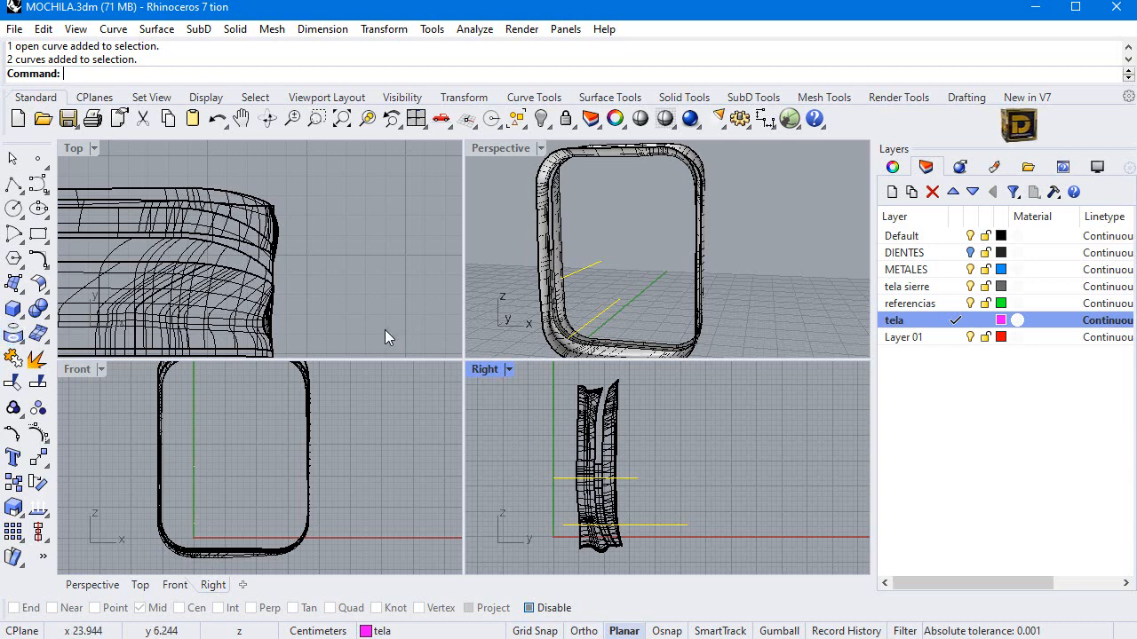
pyautogui.click(586, 428)
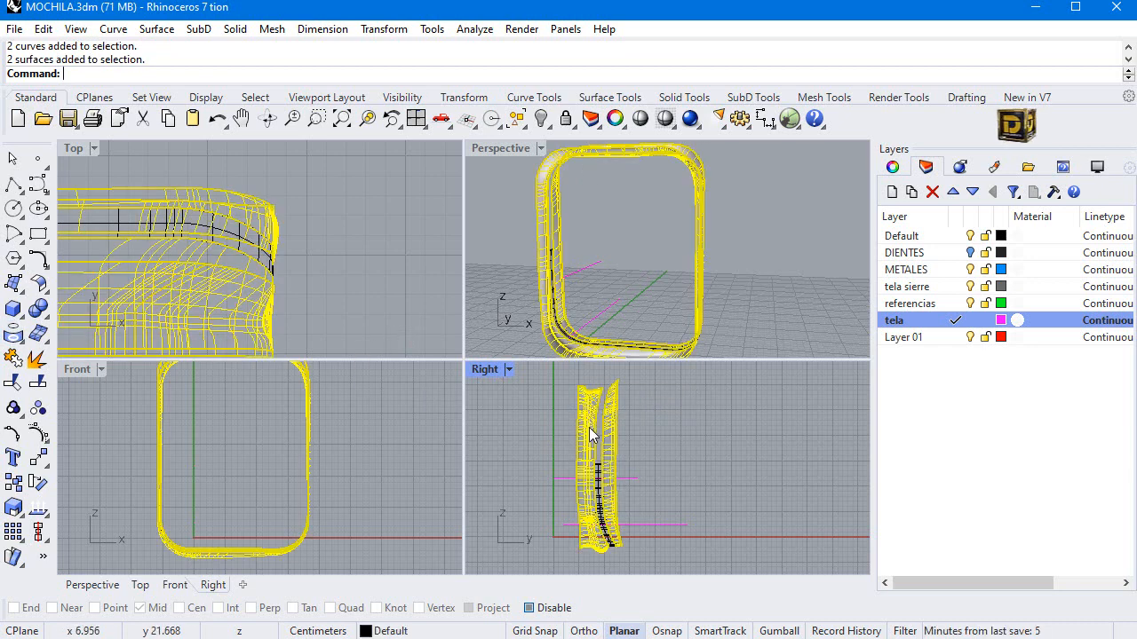
pyautogui.hotkey('ctrl', 'c')
pyautogui.hotkey('ctrl', 'v')
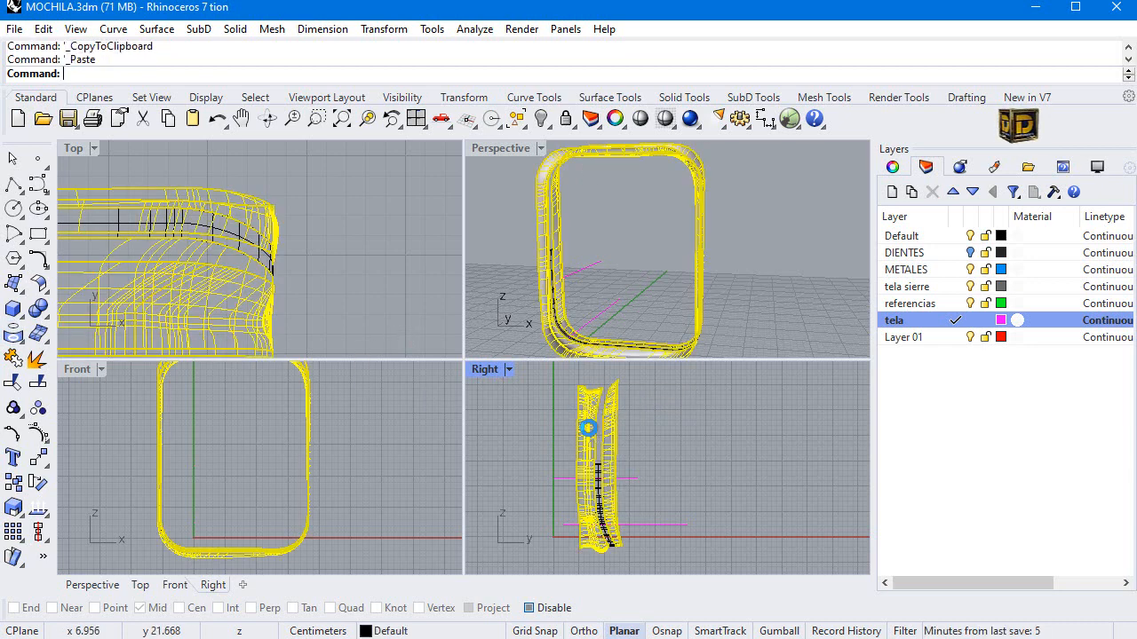
pyautogui.click(541, 118)
pyautogui.moveTo(672, 398); pyautogui.dragTo(536, 453)
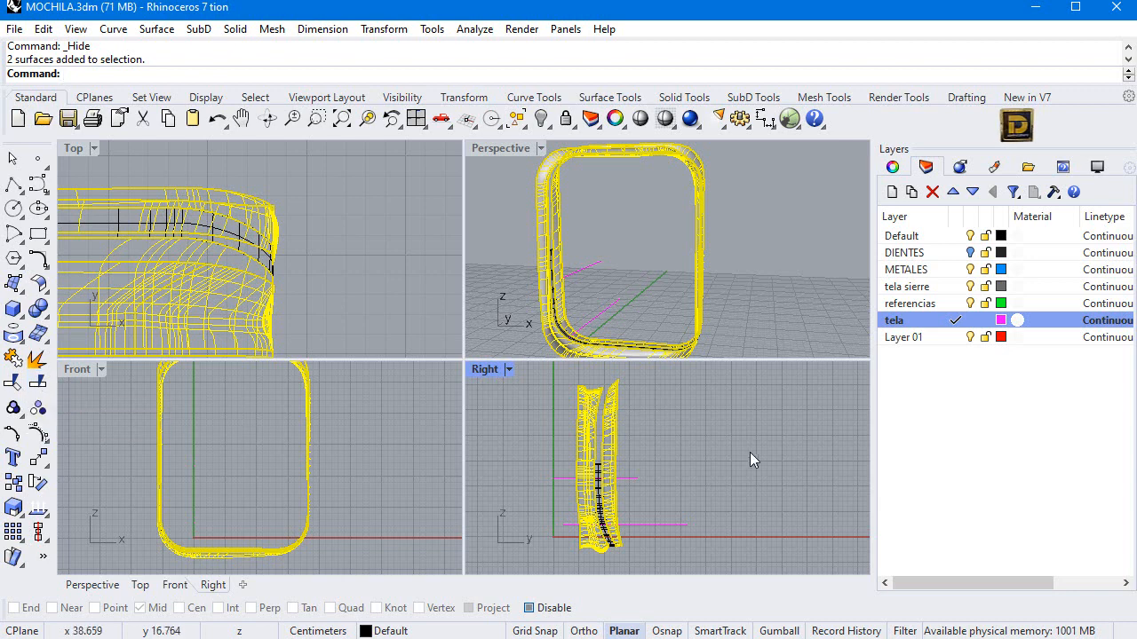
# Step: Trim the gusset with the two horizontal lines in the Right view, removing everything above the upper line and below the lower one
pyautogui.moveTo(749, 452); pyautogui.dragTo(632, 549)
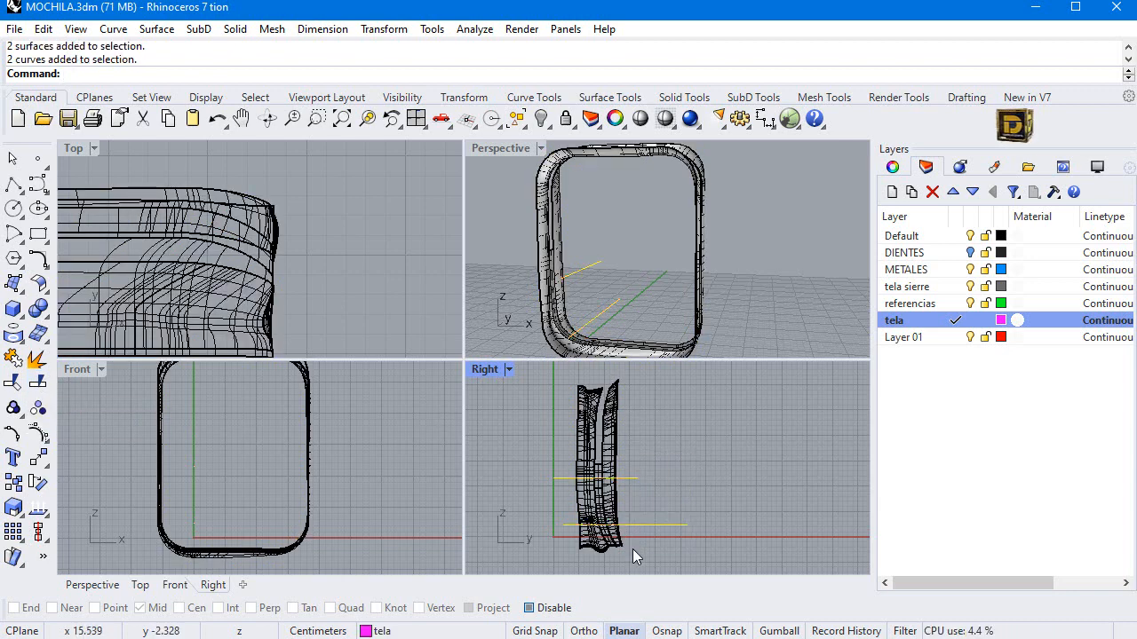
pyautogui.click(14, 382)
pyautogui.click(586, 432)
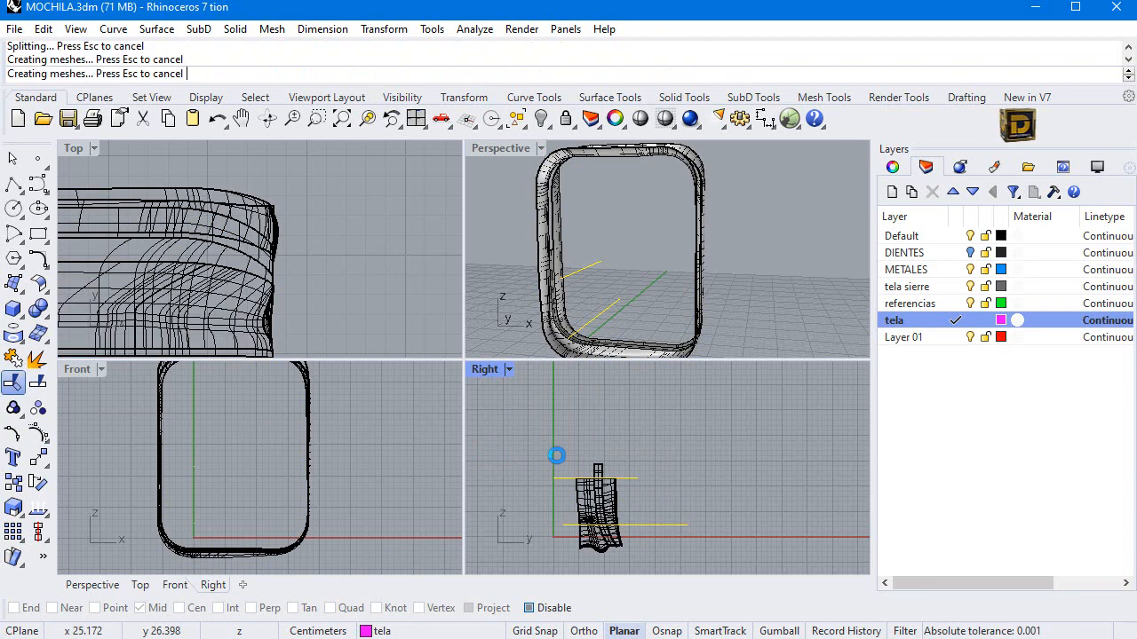
pyautogui.scroll(2, 660, 373)
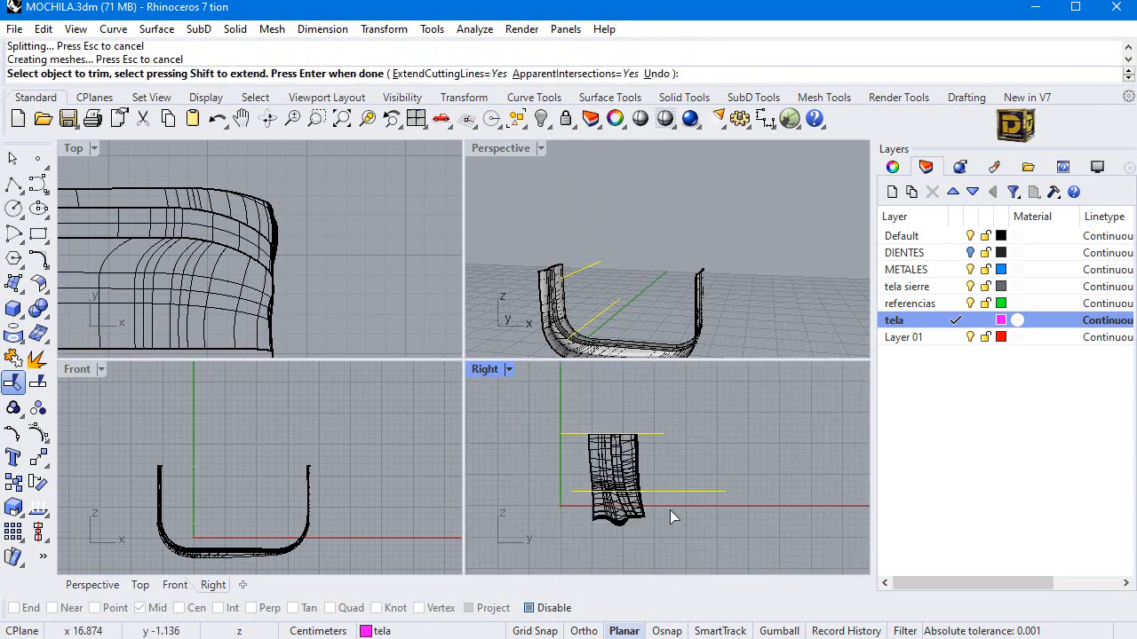
pyautogui.click(639, 518)
pyautogui.press('Return')
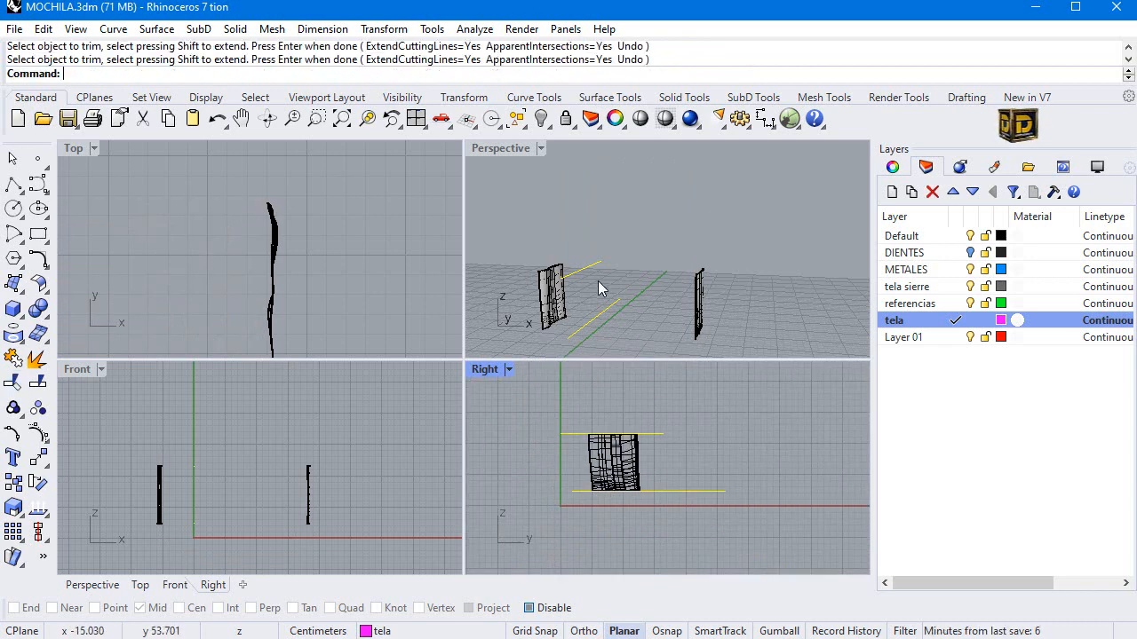
# Step: Join the three trimmed surface strips on one side of the backpack into a single polysurface
pyautogui.moveTo(506, 285); pyautogui.dragTo(547, 294, button='right')
pyautogui.click(547, 294)
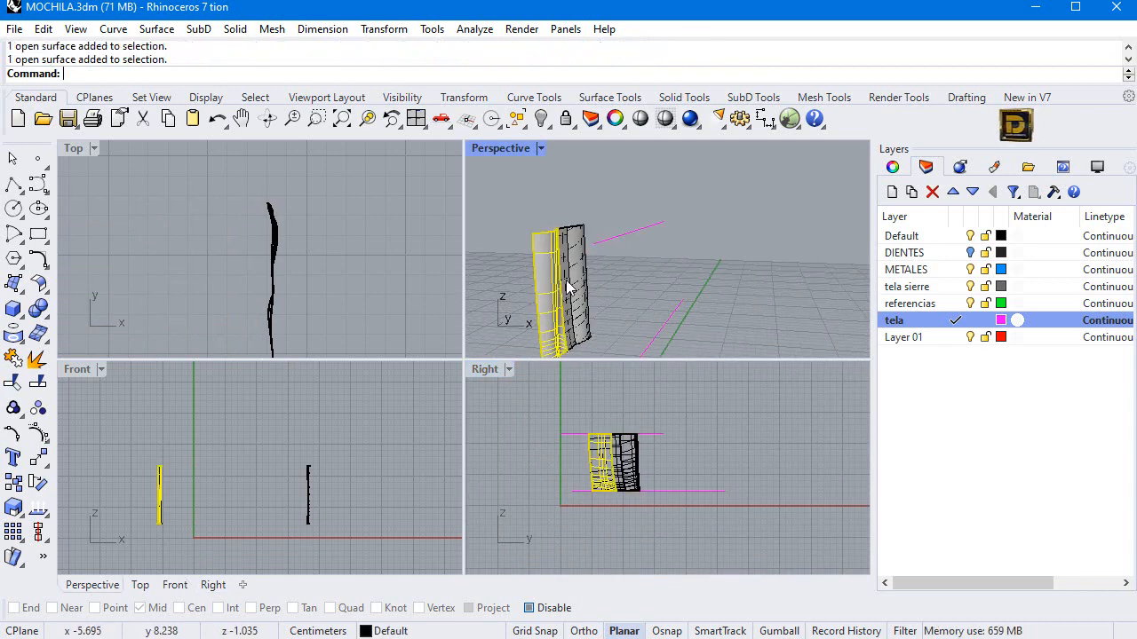
pyautogui.doubleClick(508, 151)
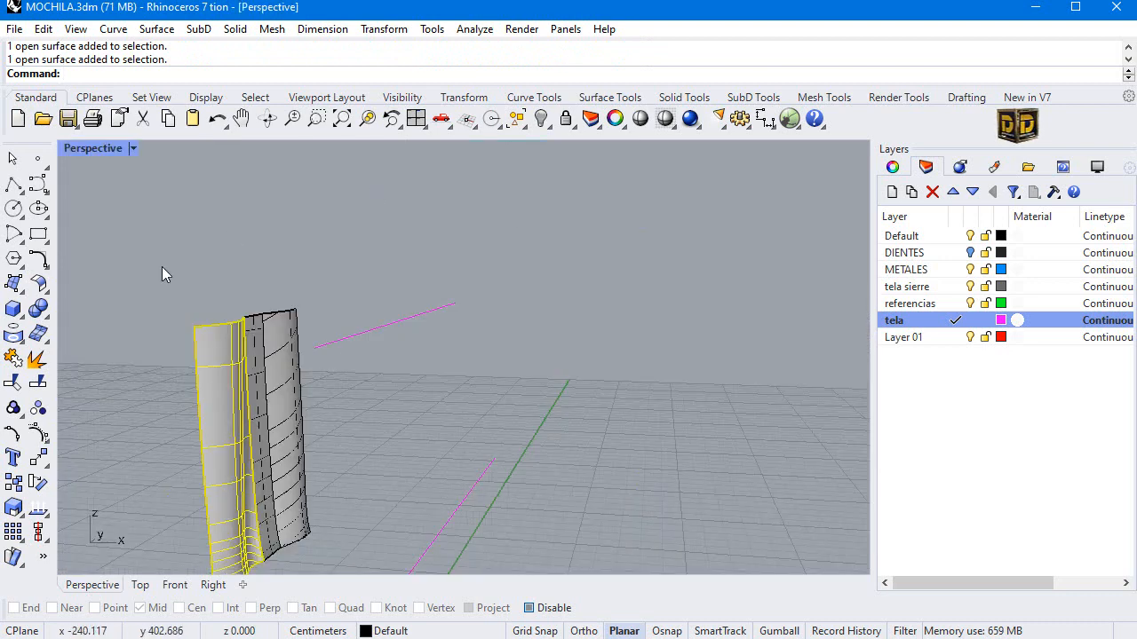
pyautogui.press('Escape')
pyautogui.click(14, 360)
pyautogui.click(252, 362)
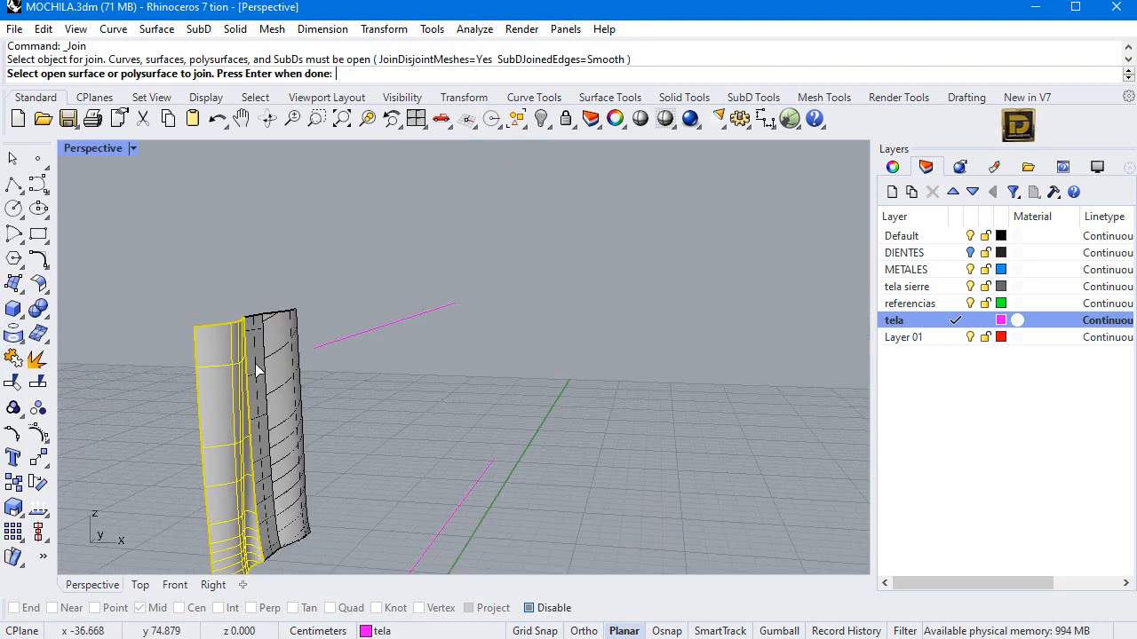
pyautogui.click(268, 360)
pyautogui.press('Return')
# Step: Join the three trimmed surface strips on the opposite side of the backpack into a single polysurface
pyautogui.scroll(-7, 259, 327)
pyautogui.scroll(7, 435, 367)
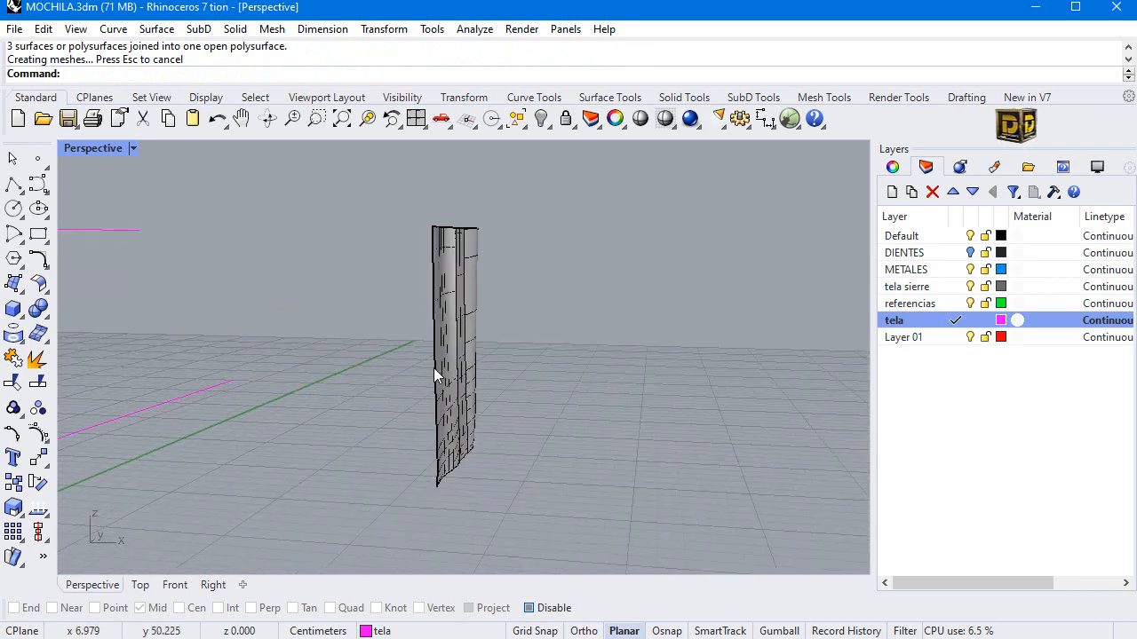
pyautogui.rightClick(434, 367)
pyautogui.click(439, 366)
pyautogui.click(459, 360)
pyautogui.click(470, 361)
pyautogui.press('Return')
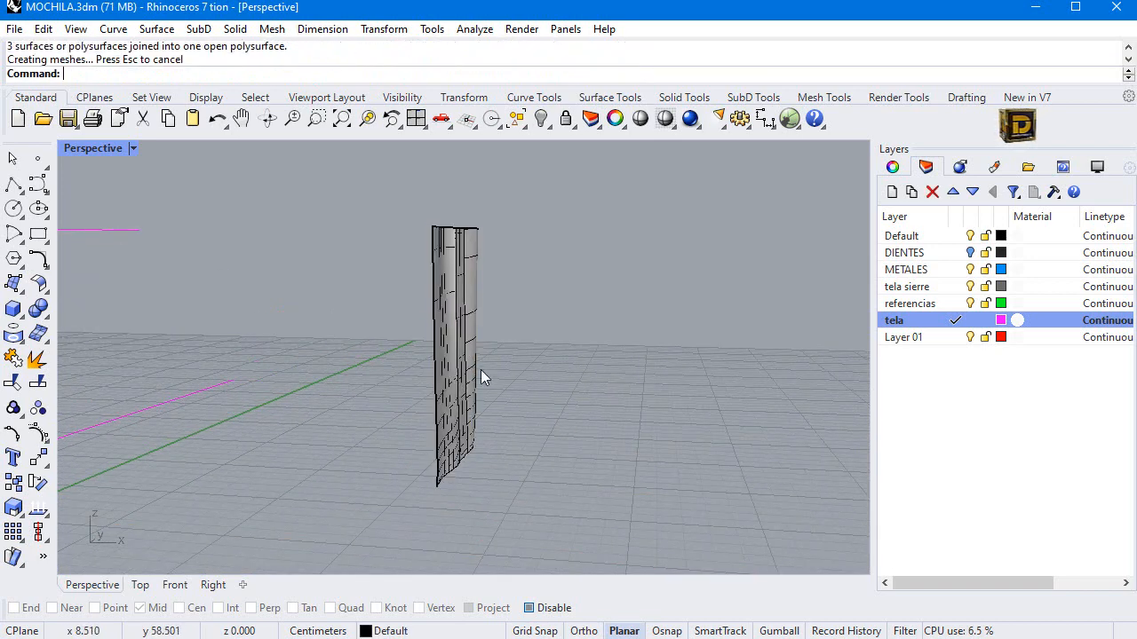
# Step: Assign the joined side panel nearest in the Right view to the tela layer
pyautogui.scroll(-5, 484, 370)
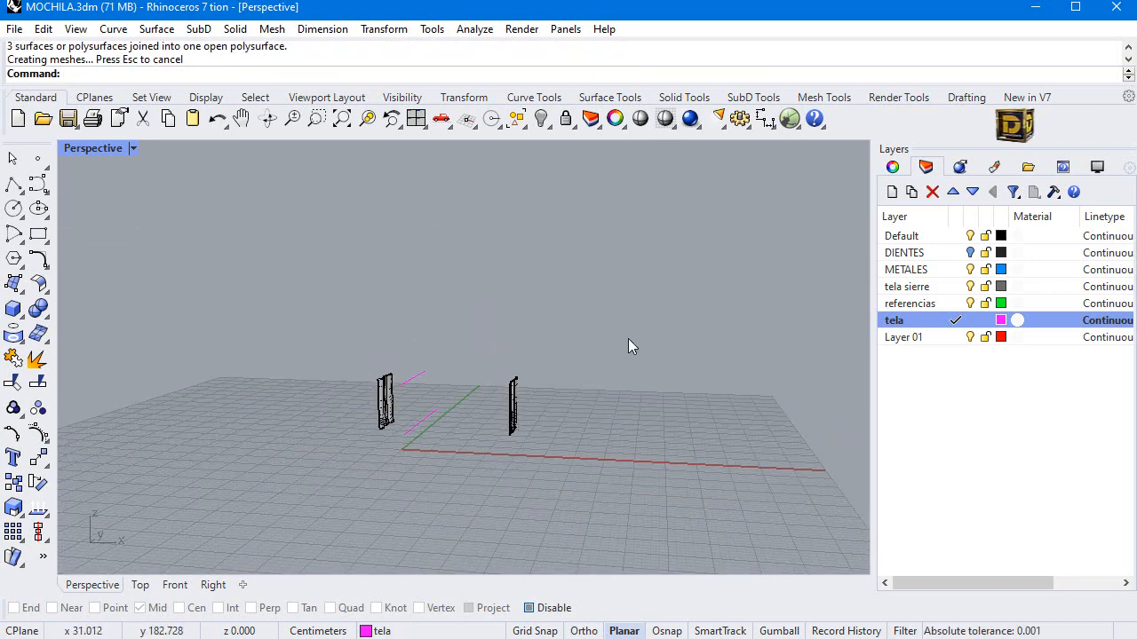
pyautogui.moveTo(346, 345); pyautogui.dragTo(418, 460)
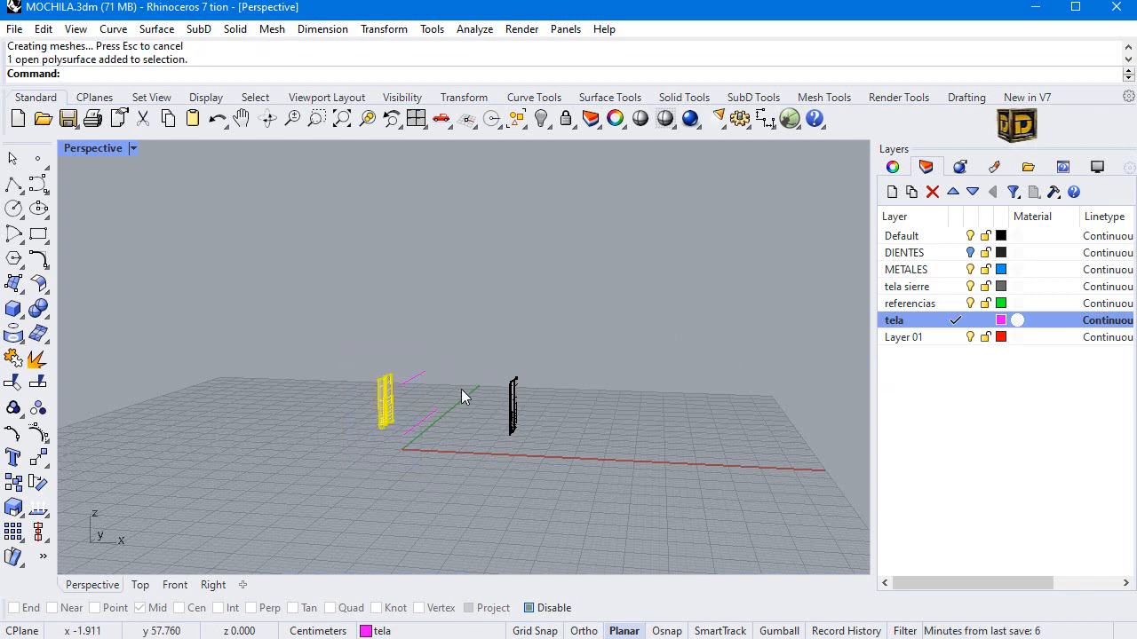
pyautogui.keyDown('shift'); pyautogui.click(512, 407); pyautogui.keyUp('shift')
pyautogui.click(317, 313)
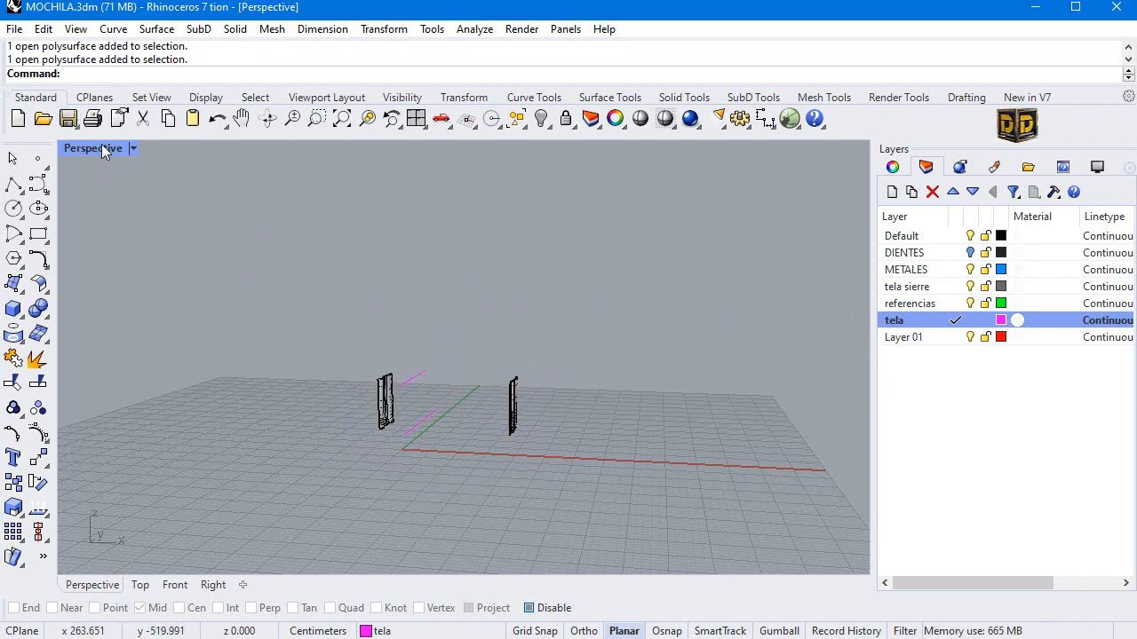
pyautogui.doubleClick(96, 149)
pyautogui.scroll(3, 602, 444)
pyautogui.click(610, 450)
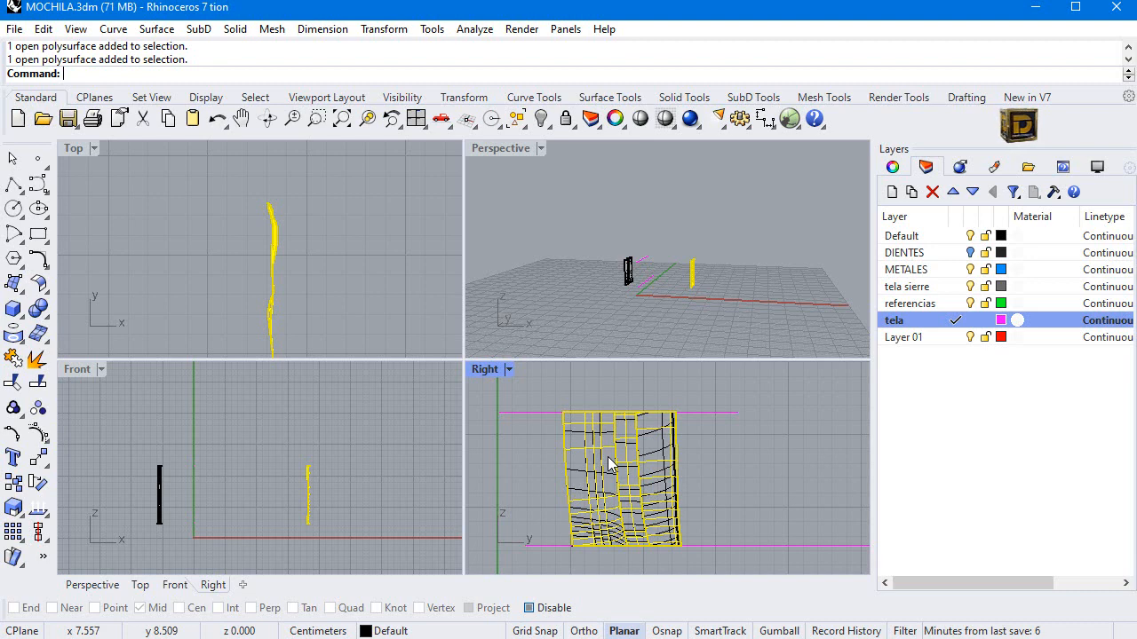
pyautogui.rightClick(894, 321)
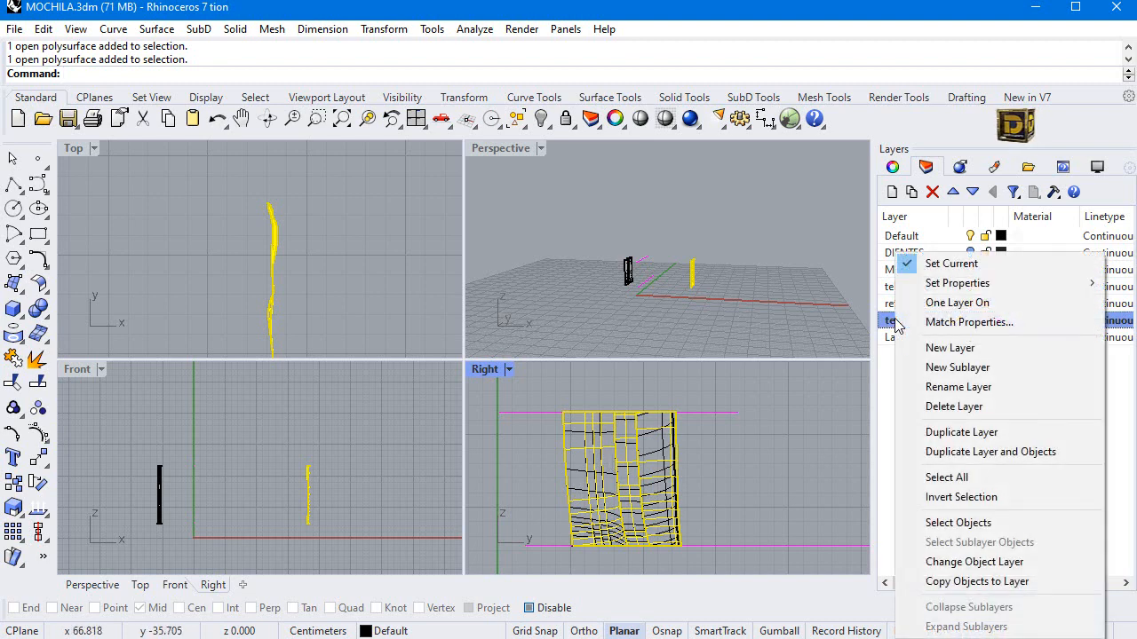
pyautogui.click(974, 562)
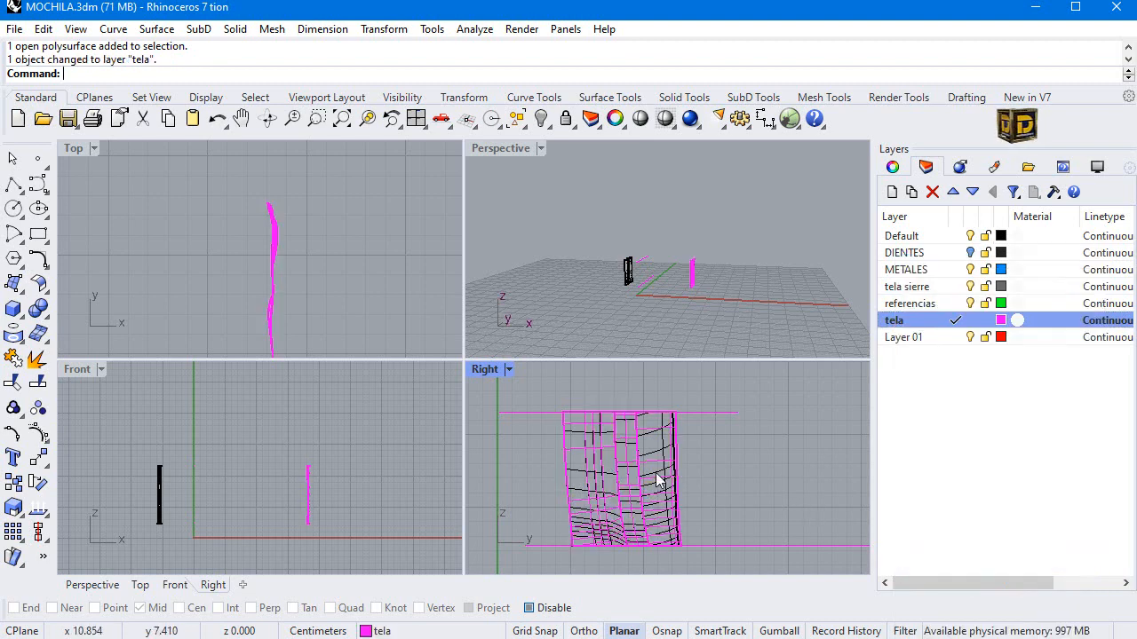
# Step: Assign the remaining joined side panel on the opposite side to the tela layer as well
pyautogui.click(657, 437)
pyautogui.click(793, 481)
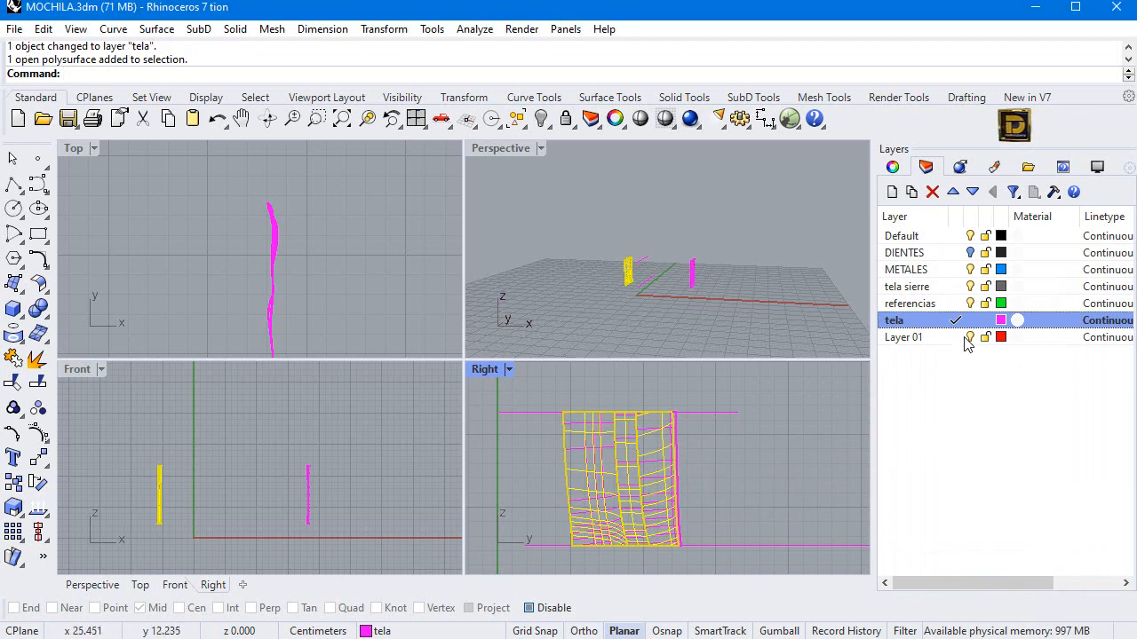
pyautogui.rightClick(907, 328)
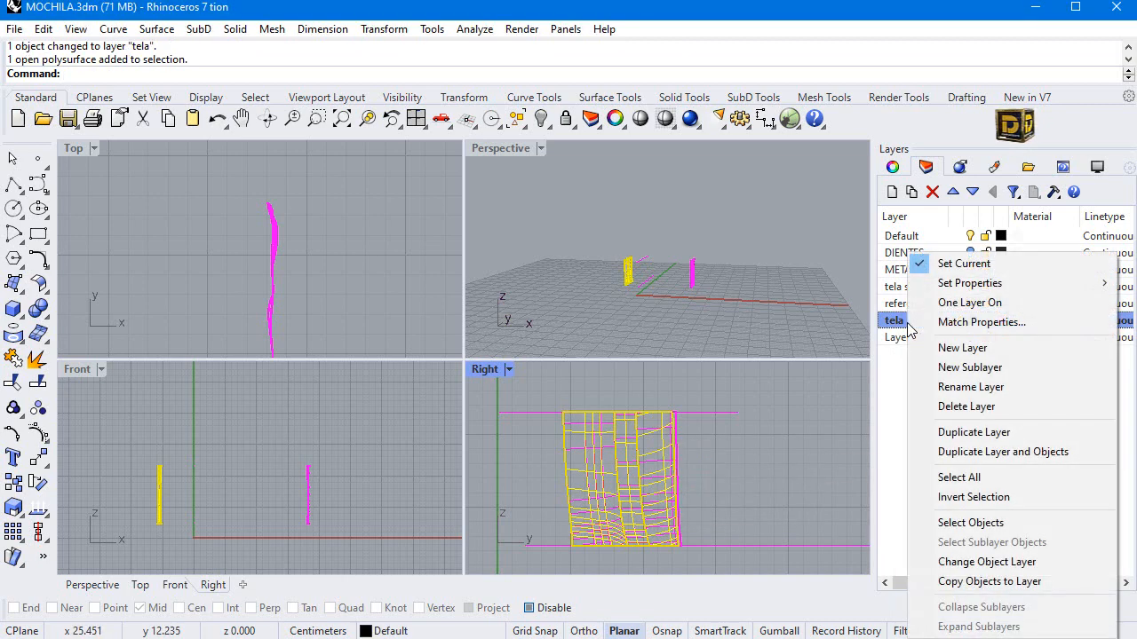
pyautogui.click(964, 562)
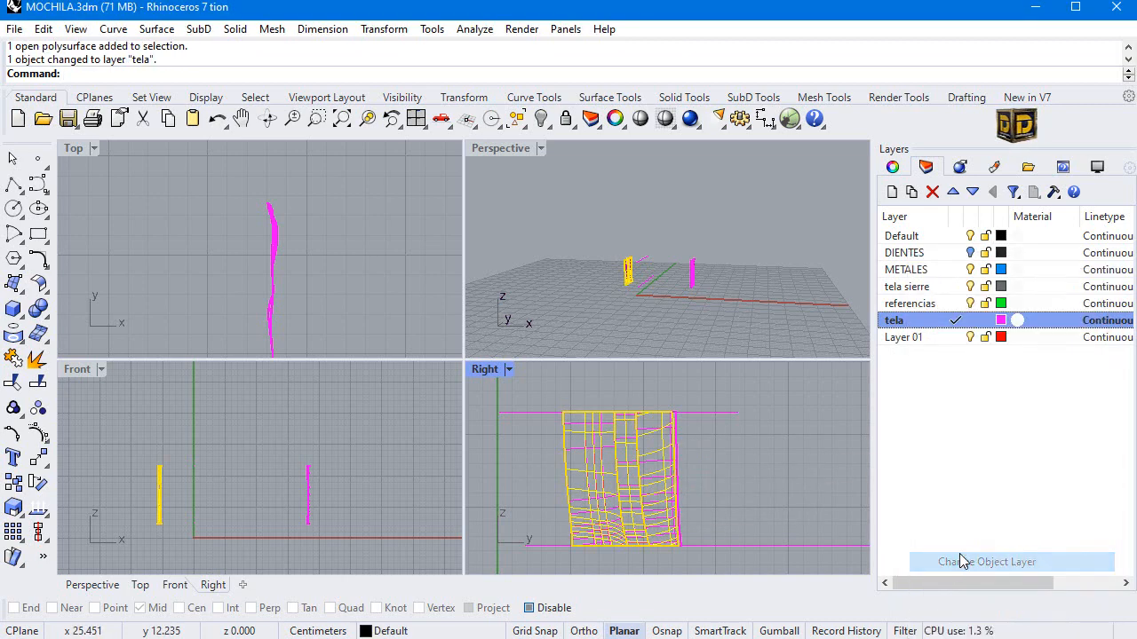
# Step: Rename the tela sierre layer to "sierre"
pyautogui.click(903, 288)
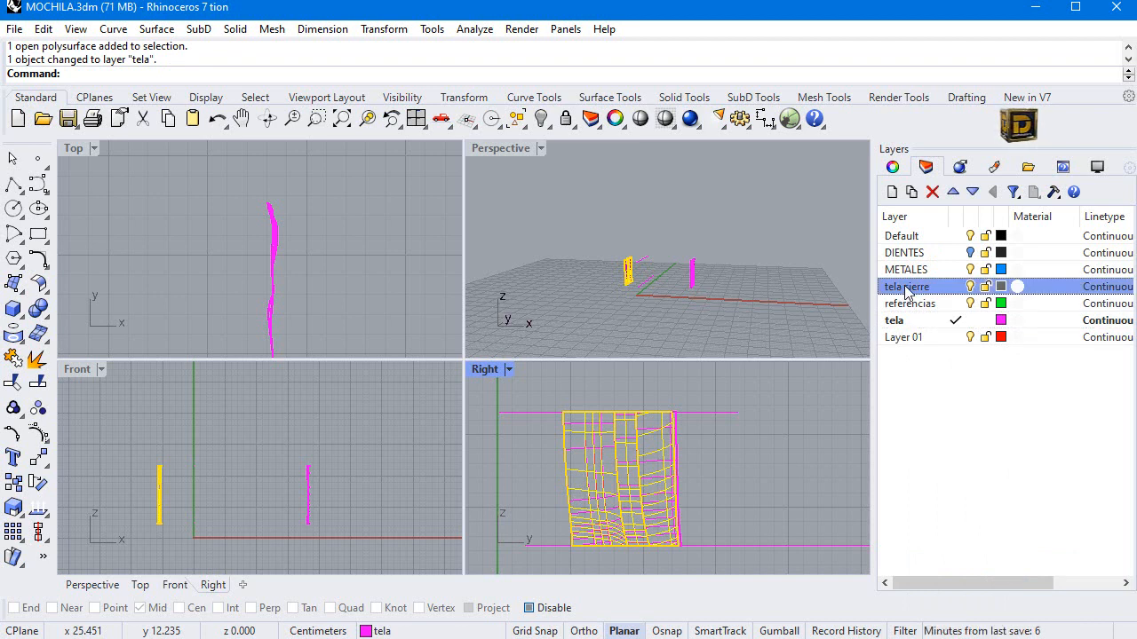
pyautogui.click(906, 289)
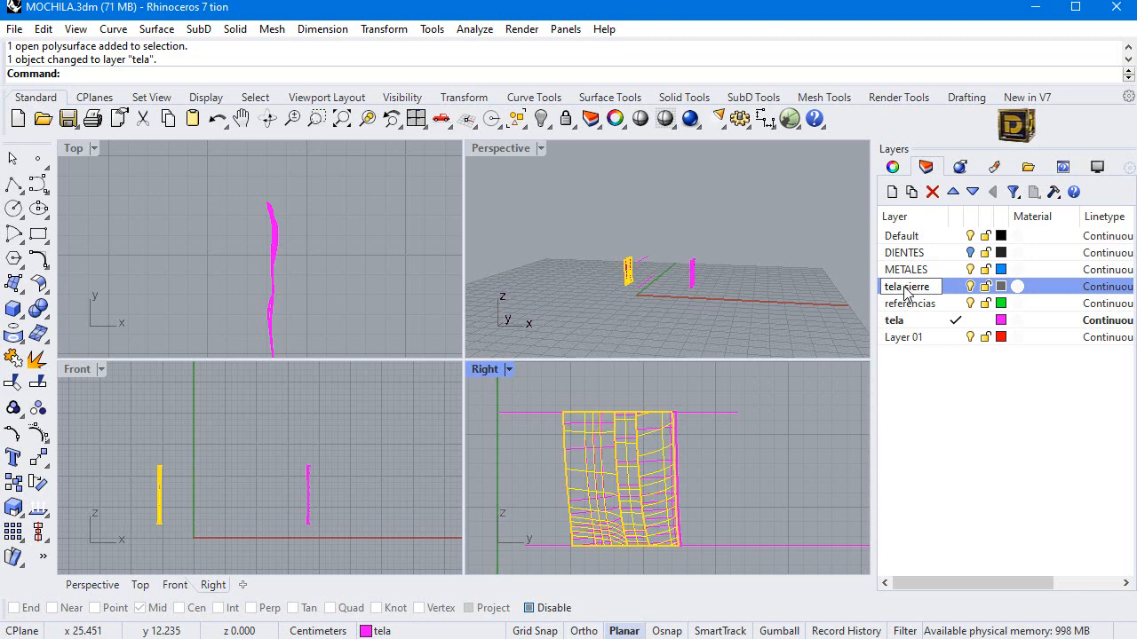
pyautogui.moveTo(904, 290); pyautogui.dragTo(872, 302)
pyautogui.press('Delete')
pyautogui.press('Return')
pyautogui.click(939, 427)
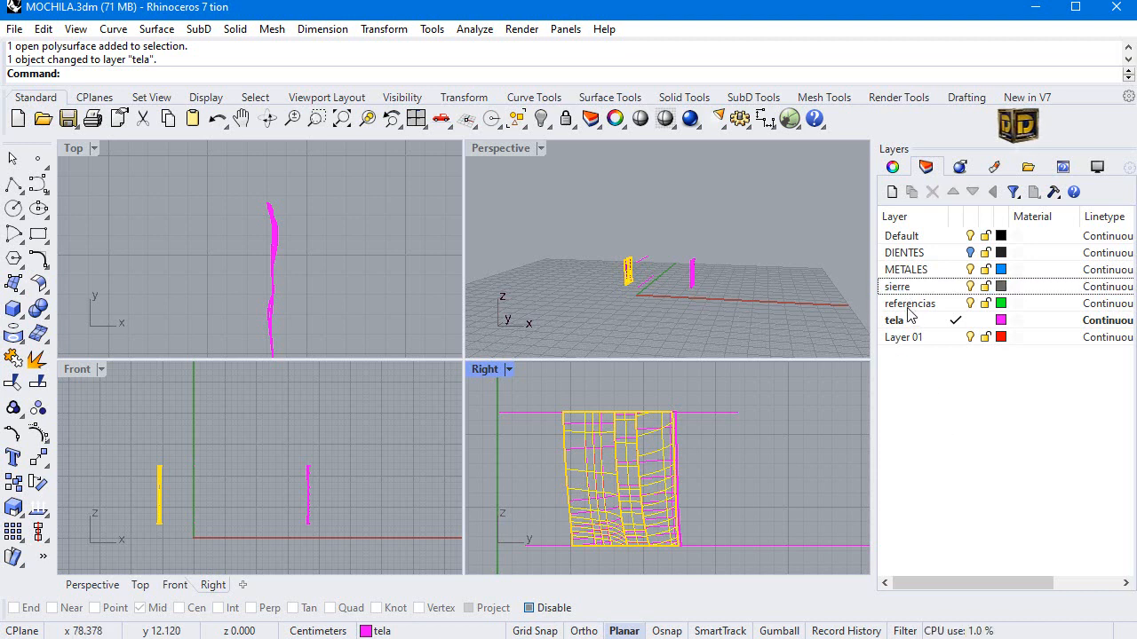
# Step: Rename the current tela layer to "tela perforaciones"
pyautogui.click(902, 323)
pyautogui.click(907, 290)
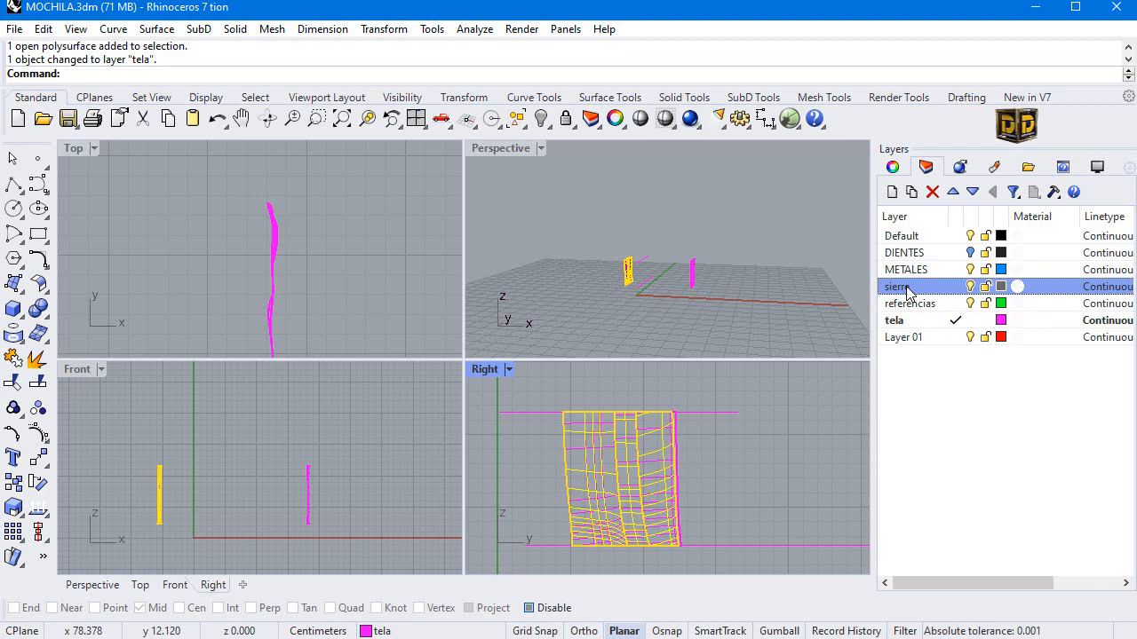
pyautogui.click(920, 255)
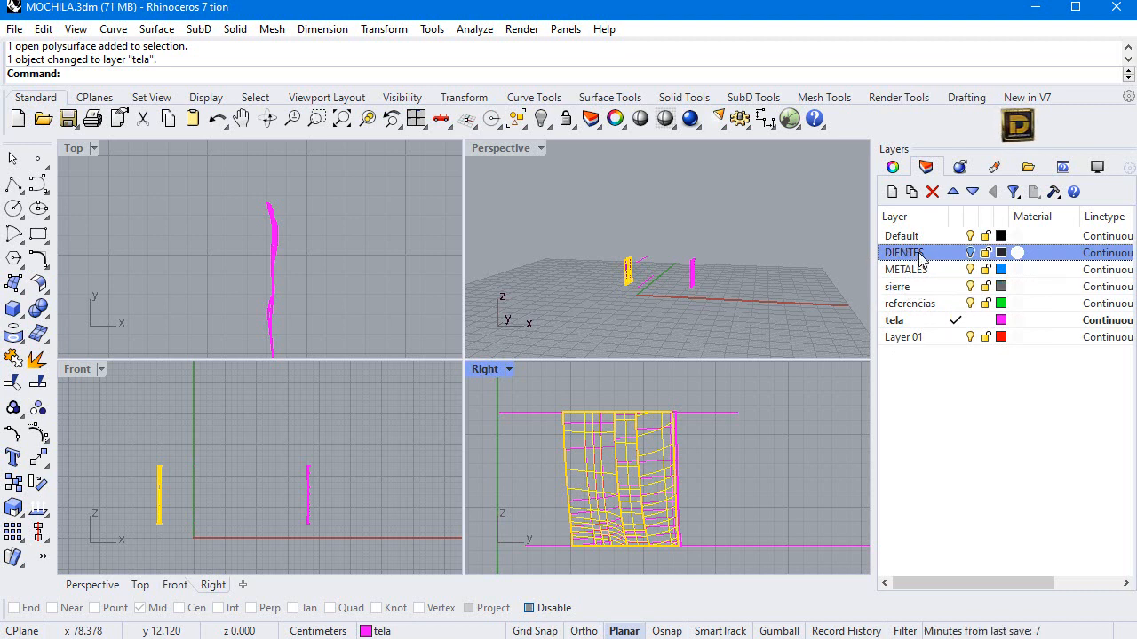
pyautogui.click(912, 320)
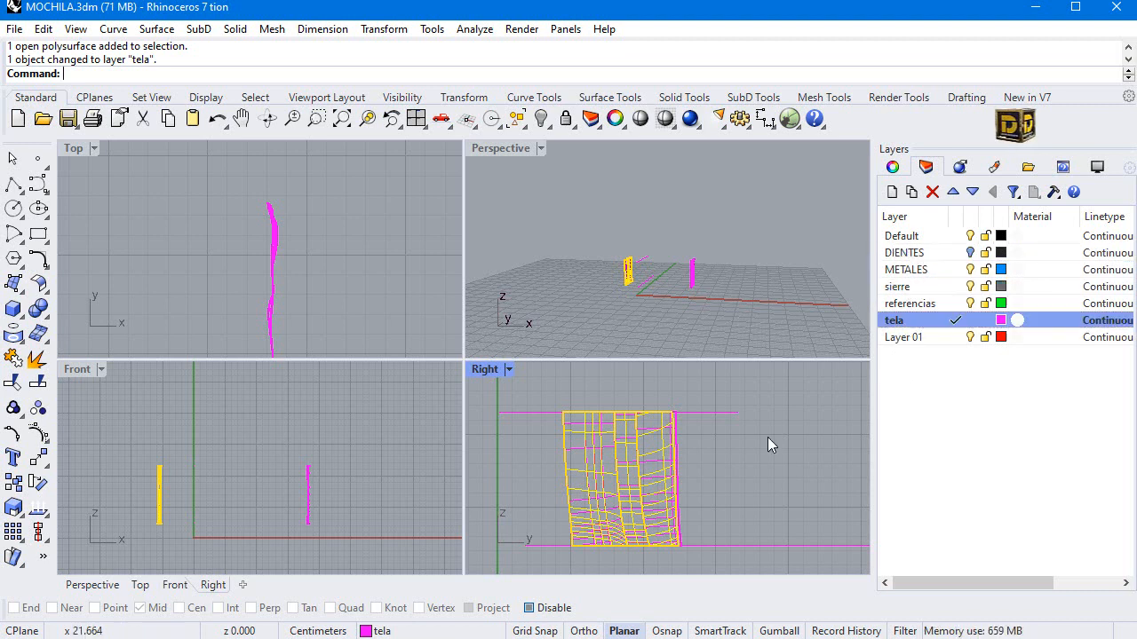
pyautogui.click(902, 320)
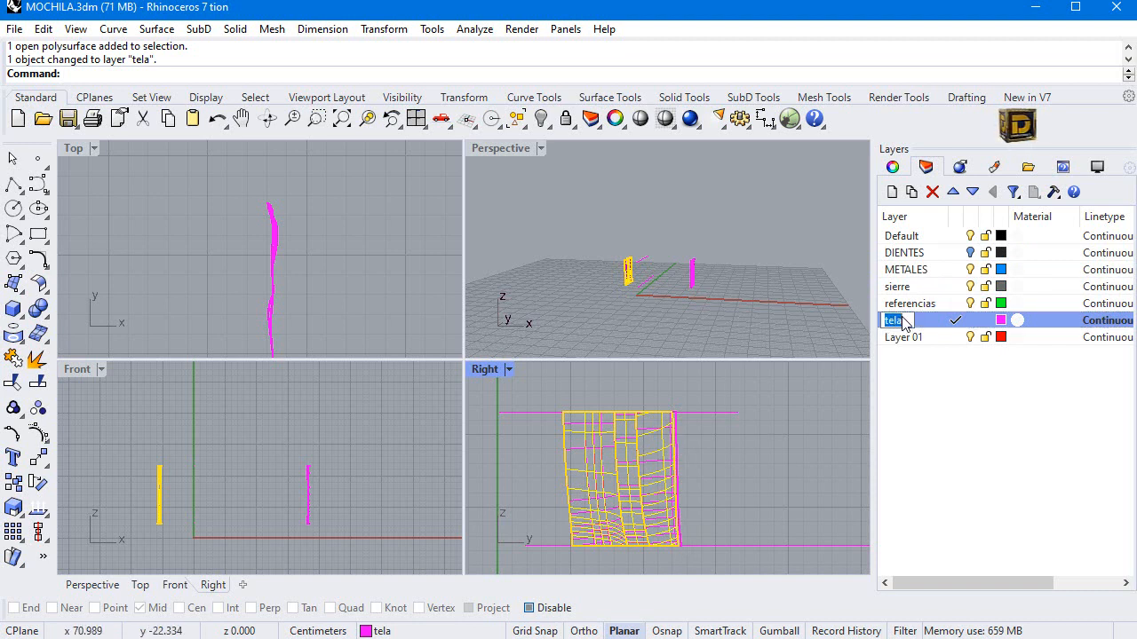
pyautogui.write('perforaciones')
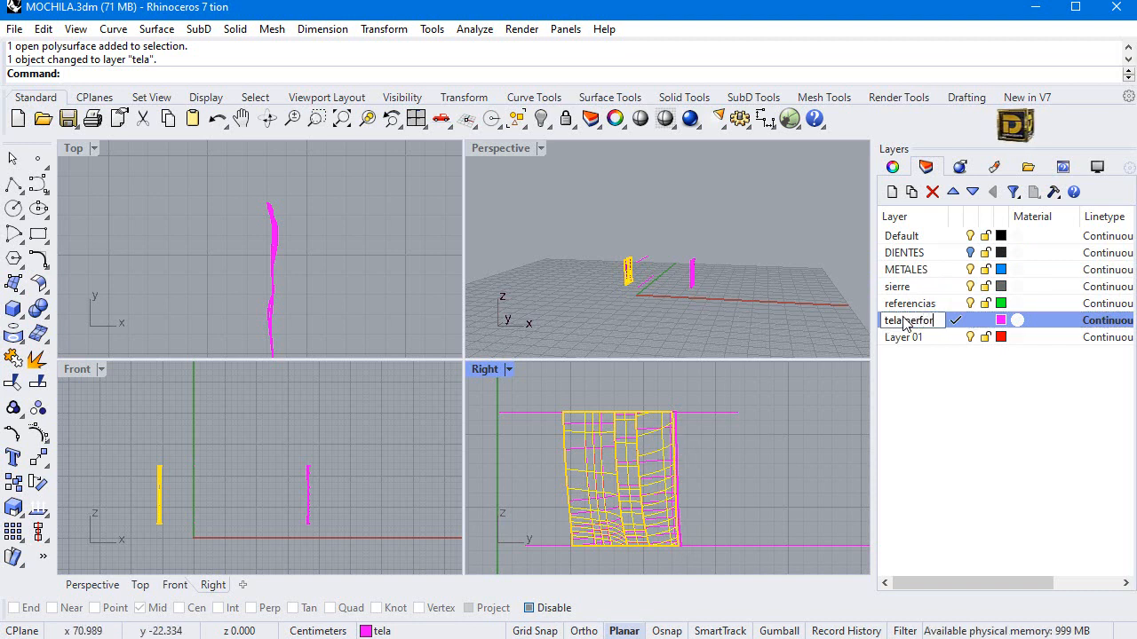
pyautogui.press('Return')
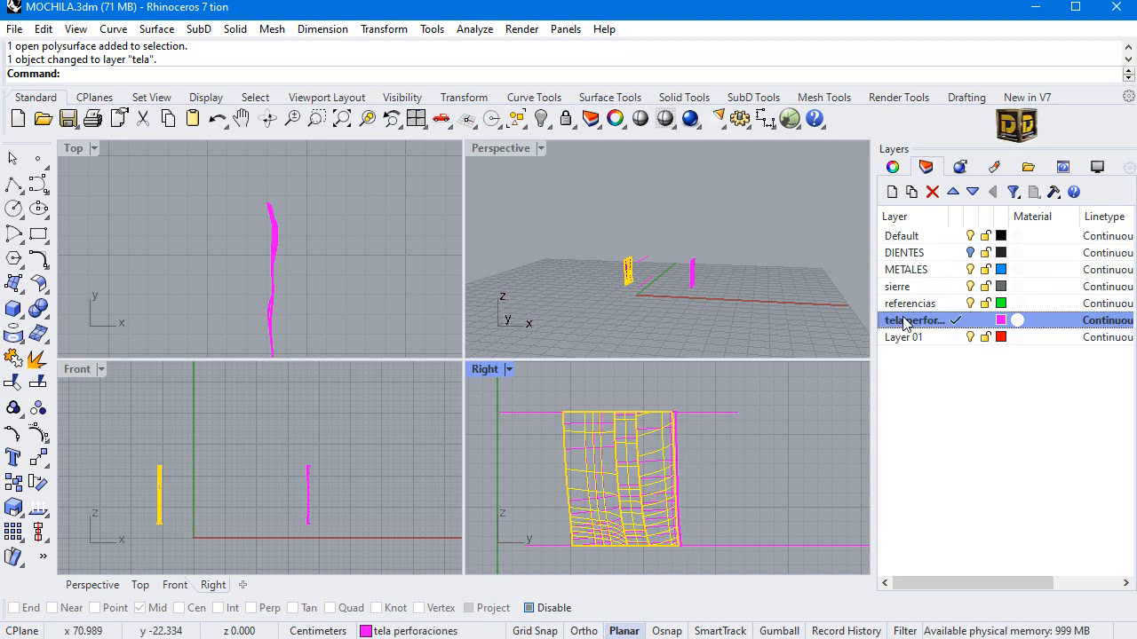
pyautogui.click(935, 413)
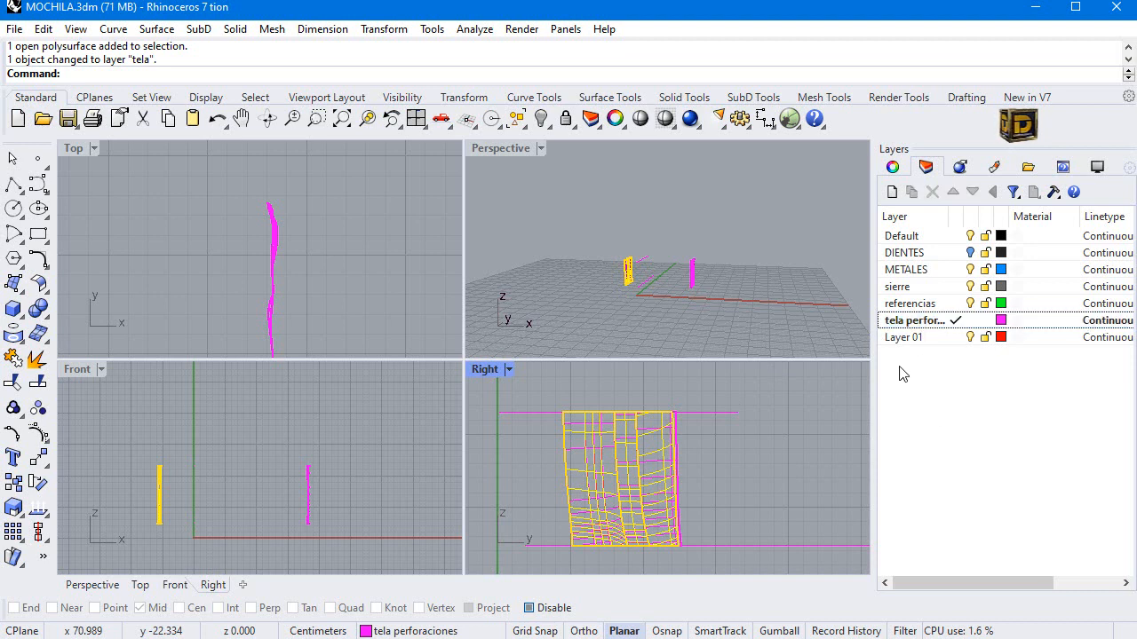
# Step: Create a new layer named "resorte" and set its colour to orange
pyautogui.click(892, 191)
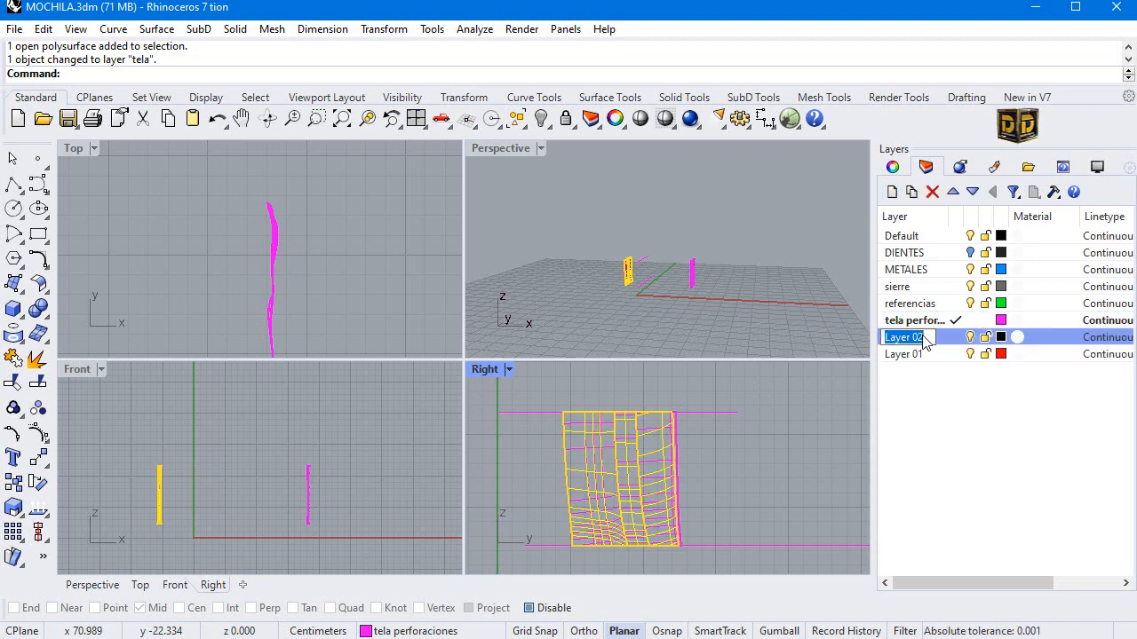
pyautogui.write('resorte')
pyautogui.press('Return')
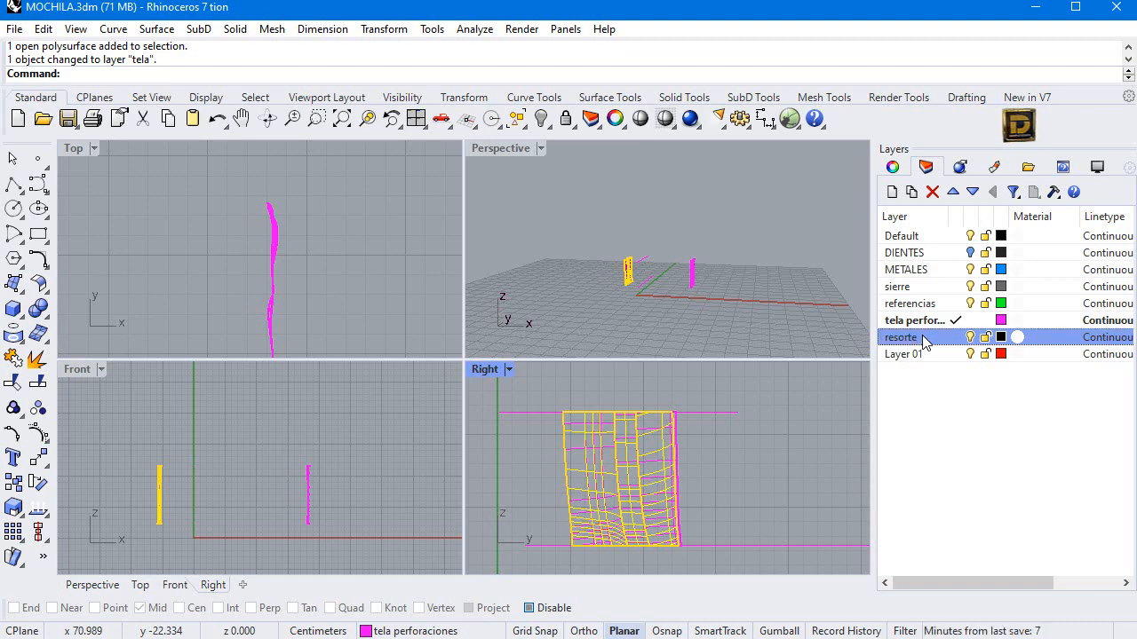
pyautogui.click(1001, 337)
pyautogui.moveTo(990, 214); pyautogui.dragTo(1002, 220)
pyautogui.click(892, 410)
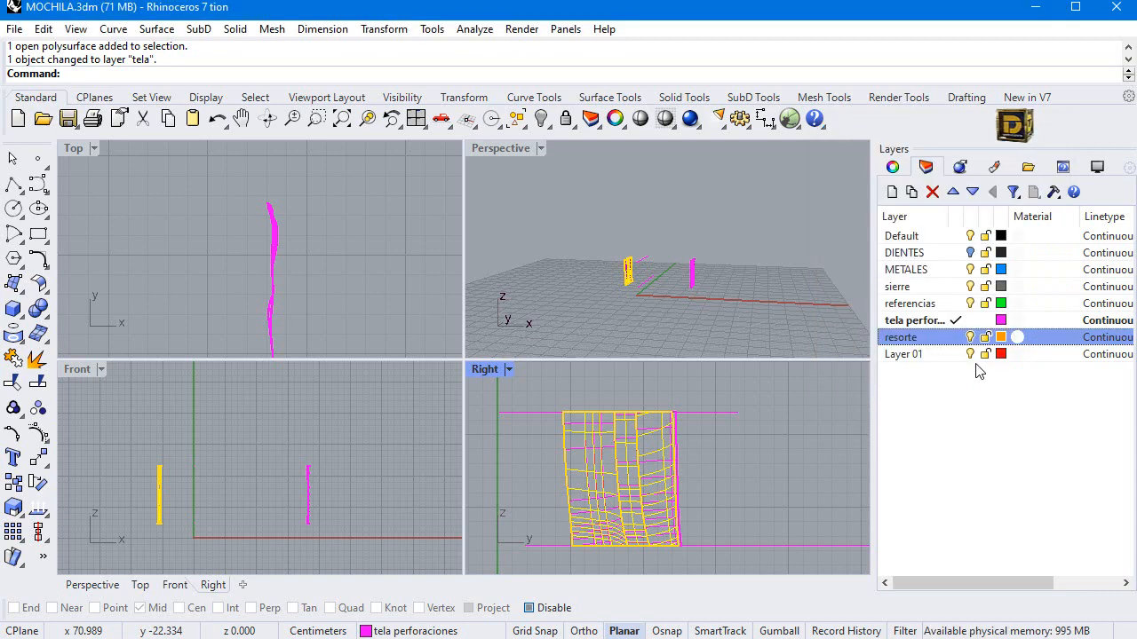
# Step: Offset the negative-X side panel 0.1 cm outward with Solid set to No, and delete the original panel
pyautogui.click(542, 428)
pyautogui.scroll(6, 563, 428)
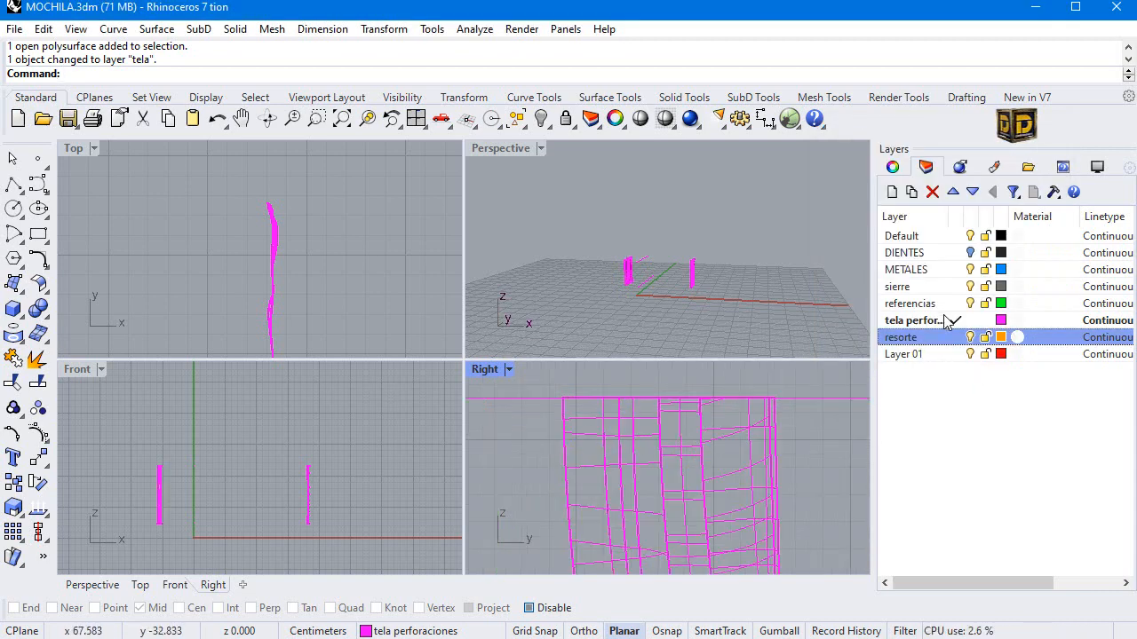
pyautogui.click(561, 478)
pyautogui.click(151, 417)
pyautogui.scroll(8, 165, 470)
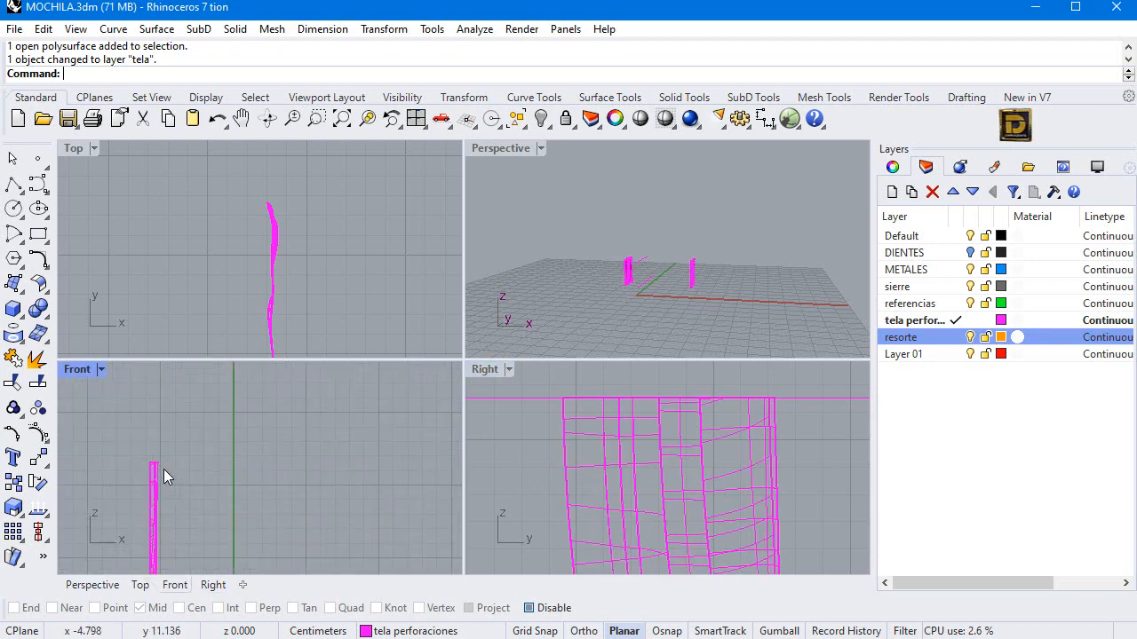
pyautogui.click(153, 471)
pyautogui.scroll(-4, 193, 425)
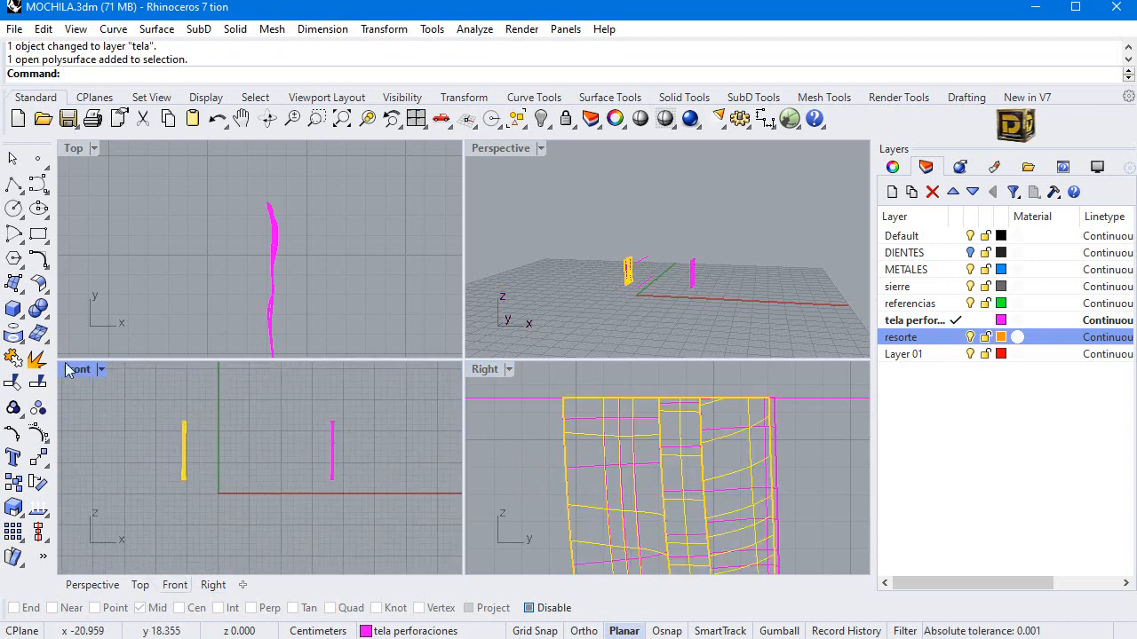
pyautogui.click(41, 289)
pyautogui.click(63, 295)
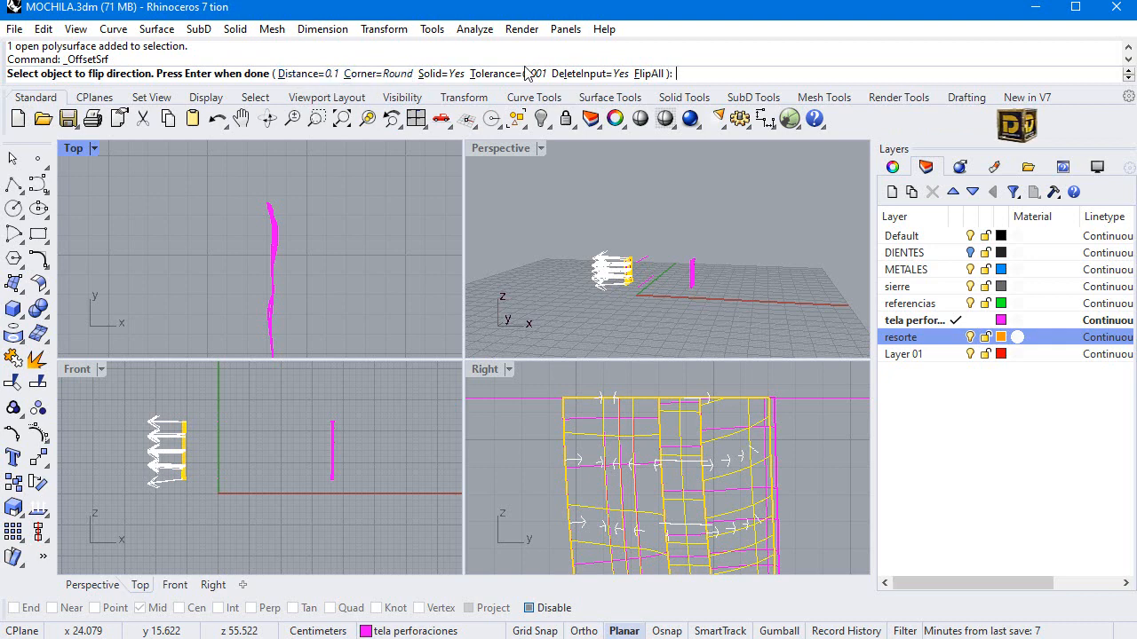
pyautogui.click(442, 74)
pyautogui.scroll(10, 190, 402)
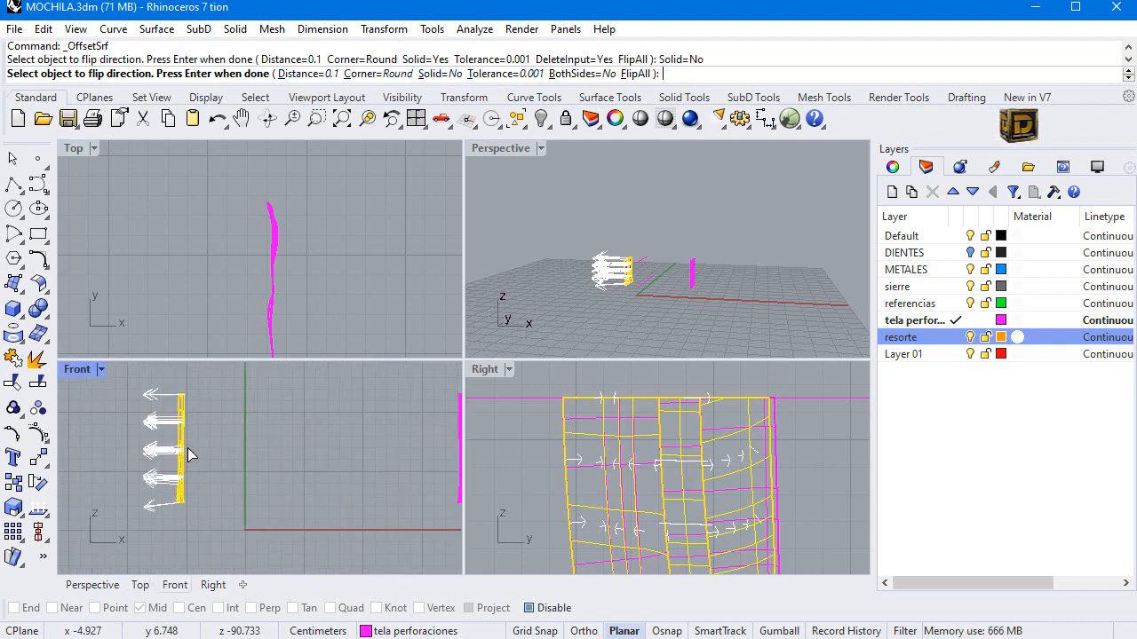
pyautogui.rightClick(190, 402)
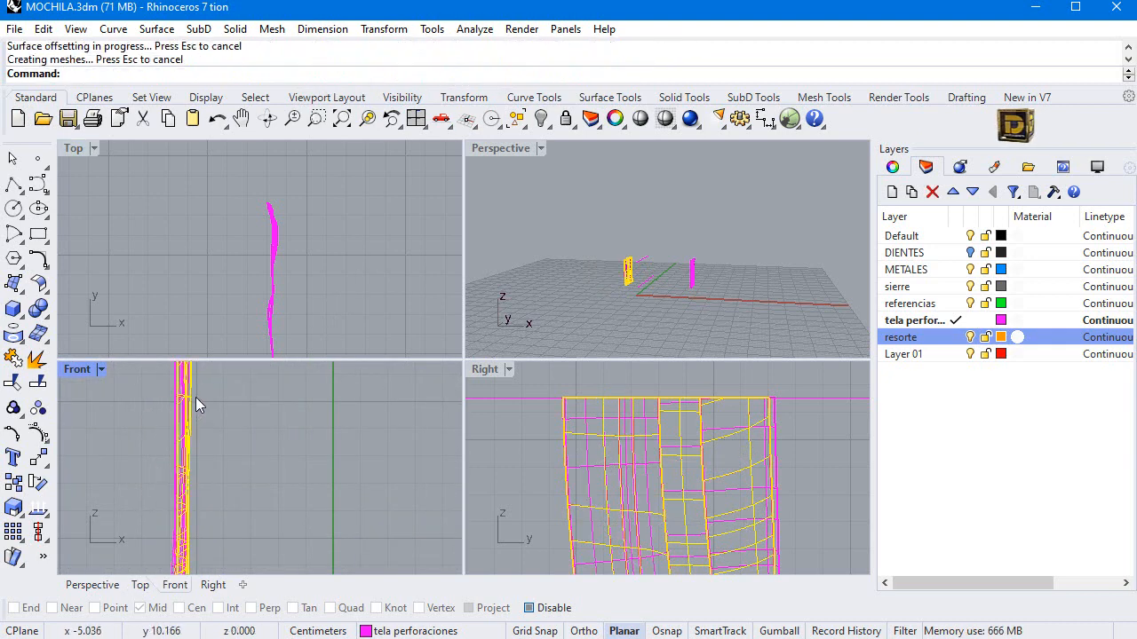
pyautogui.press('Delete')
pyautogui.scroll(-4, 253, 404)
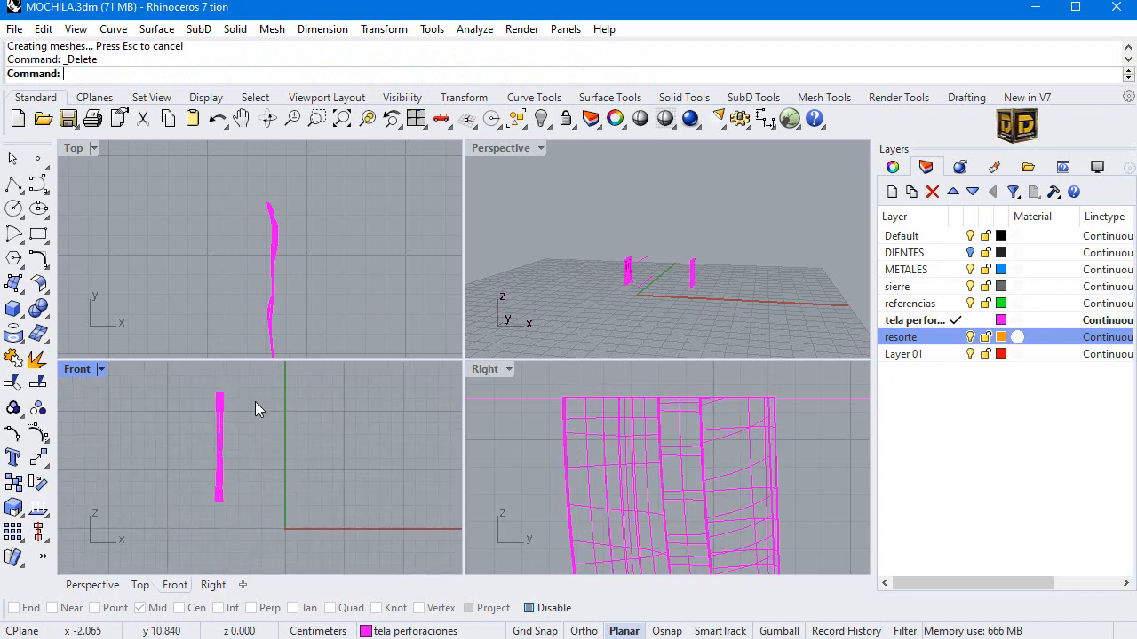
# Step: Offset the positive-X side panel 0.1 cm outward as a non-solid surface and delete its original
pyautogui.scroll(-2, 254, 404)
pyautogui.click(413, 434)
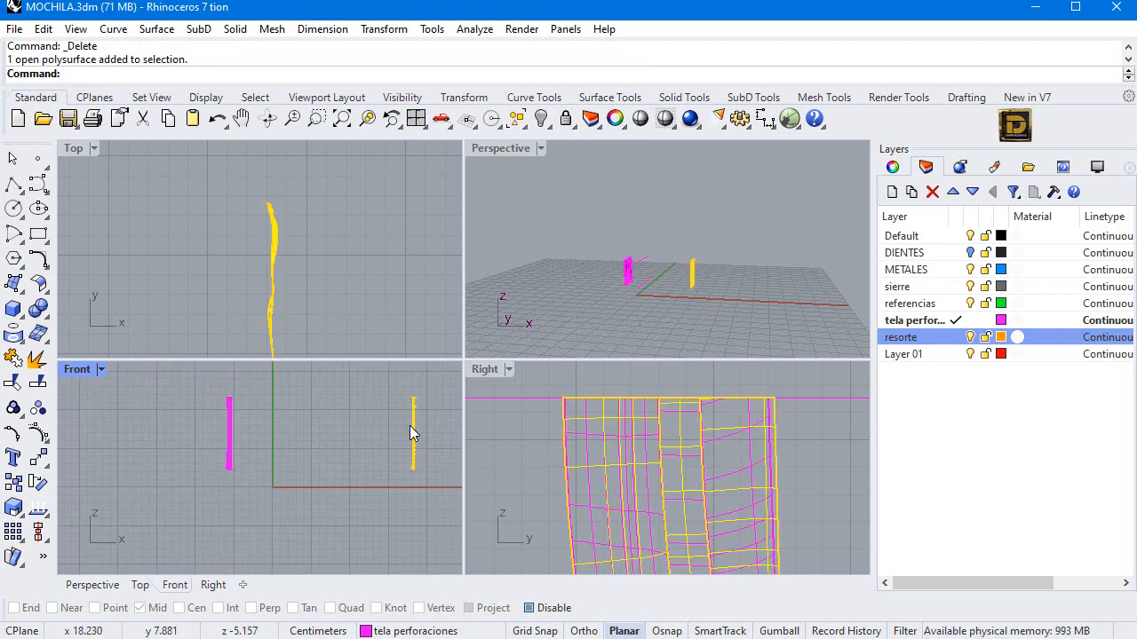
pyautogui.rightClick(410, 427)
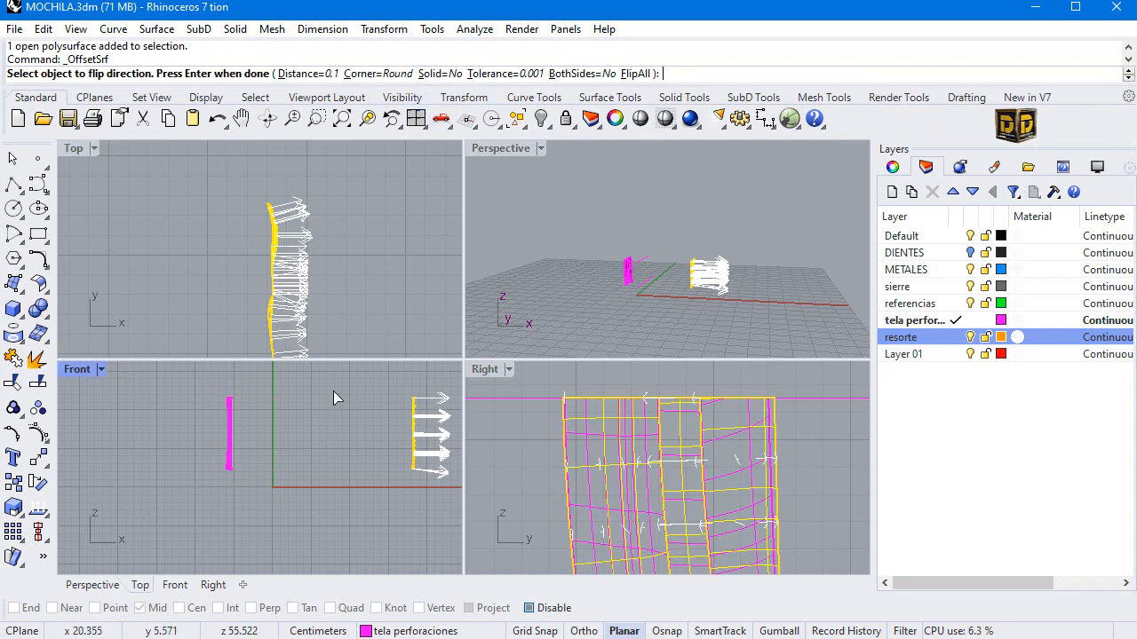
pyautogui.rightClick(347, 449)
pyautogui.scroll(4, 414, 426)
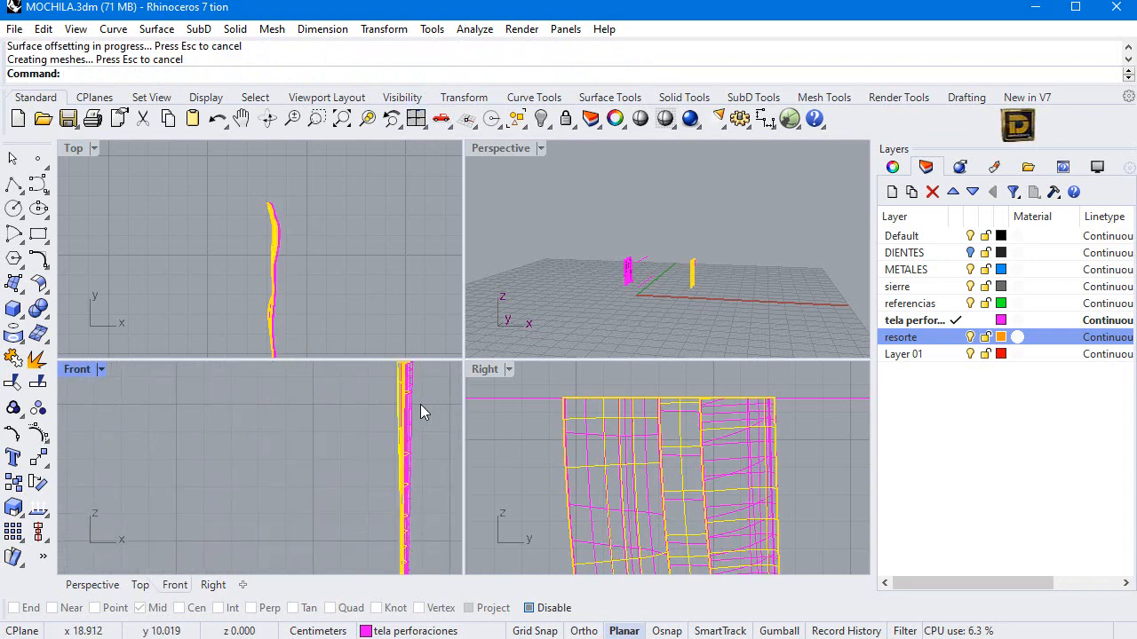
pyautogui.press('Delete')
# Step: Show all hidden objects and turn on the DIENTES layer, with the Perspective view maximised on the backpack's side
pyautogui.rightClick(541, 118)
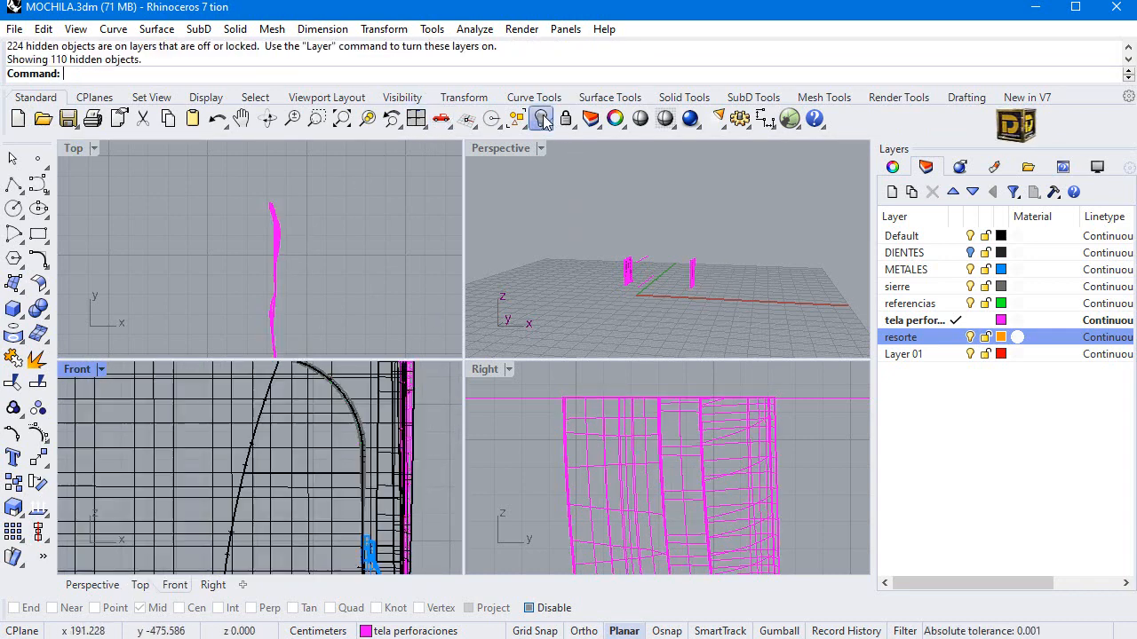
pyautogui.doubleClick(503, 149)
pyautogui.moveTo(634, 353); pyautogui.dragTo(472, 347, button='right')
pyautogui.moveTo(568, 359)
pyautogui.mouseDown(button='right')
pyautogui.moveTo(411, 357)
pyautogui.moveTo(611, 373)
pyautogui.moveTo(541, 371)
pyautogui.mouseUp(button='right')
pyautogui.scroll(6, 472, 399)
# Step: Hide the magenta tela perforaciones panel on the backpack's visible side
pyautogui.click(371, 410)
pyautogui.click(418, 465)
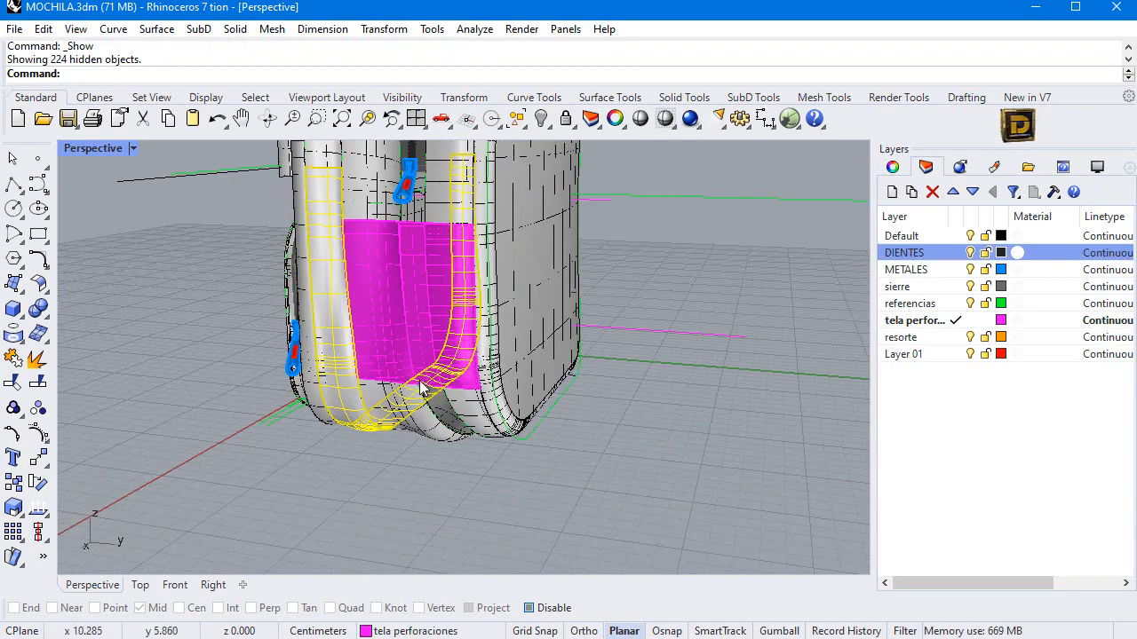
pyautogui.click(431, 247)
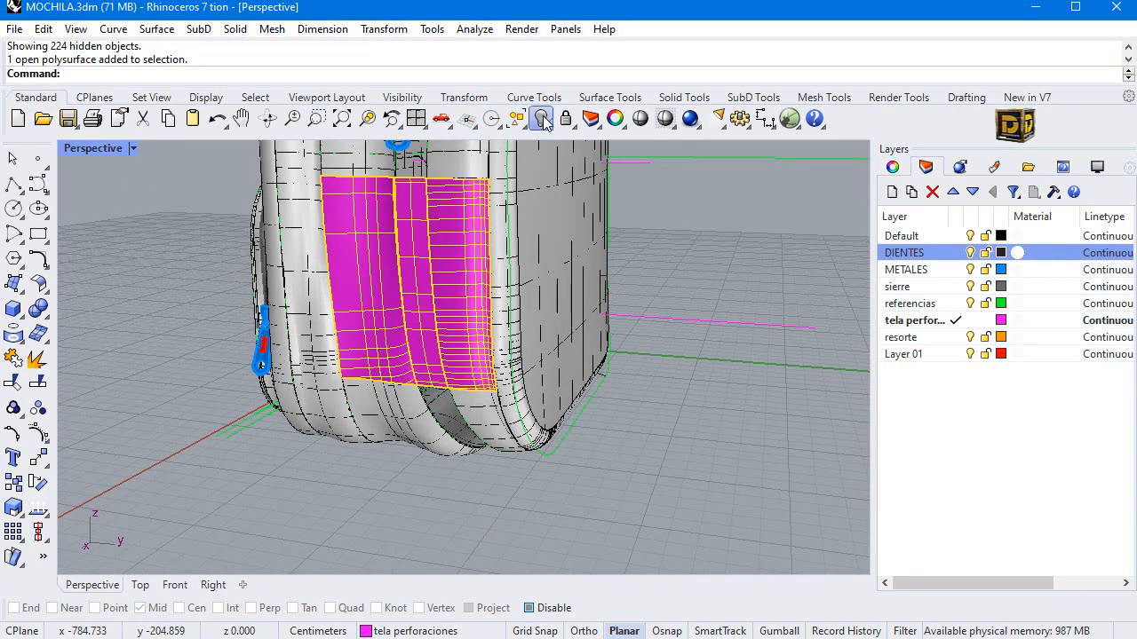
pyautogui.click(540, 118)
# Step: Hide the zipper pull hanging below the slider at the end of the side zipper
pyautogui.rightClick(417, 210)
pyautogui.moveTo(418, 211); pyautogui.dragTo(464, 255, button='right')
pyautogui.click(460, 283)
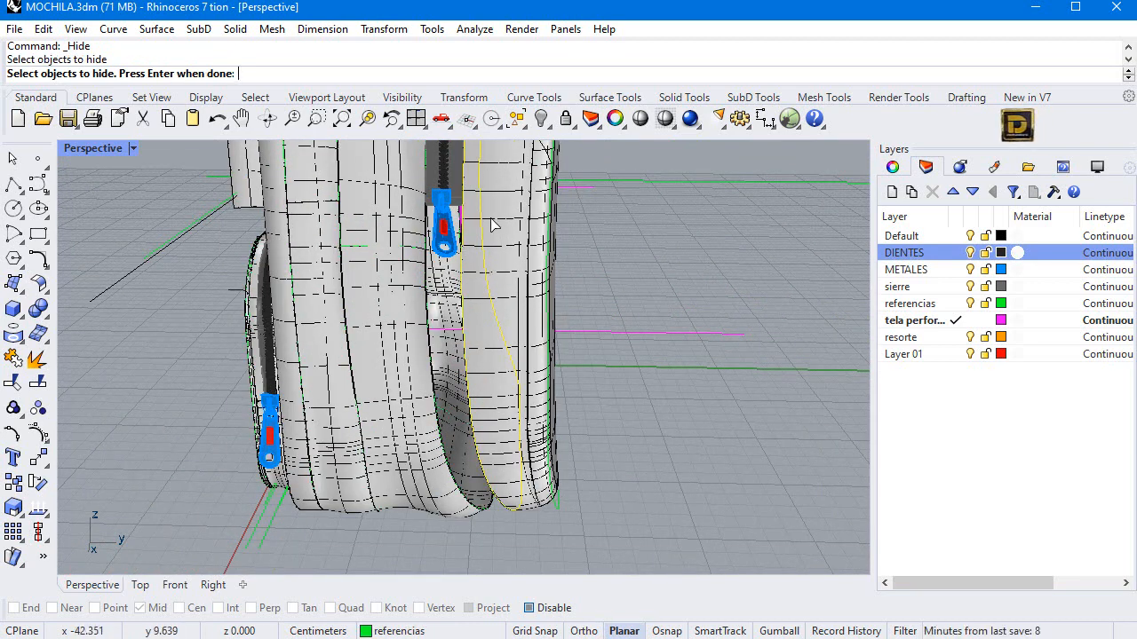
pyautogui.click(448, 236)
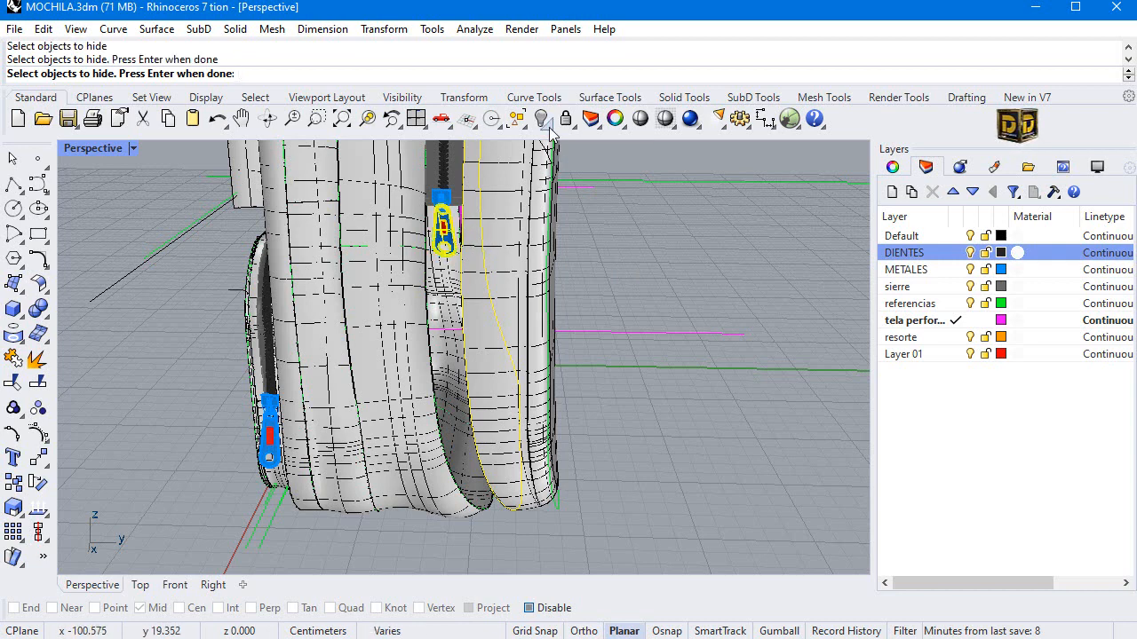
pyautogui.click(541, 120)
pyautogui.click(447, 238)
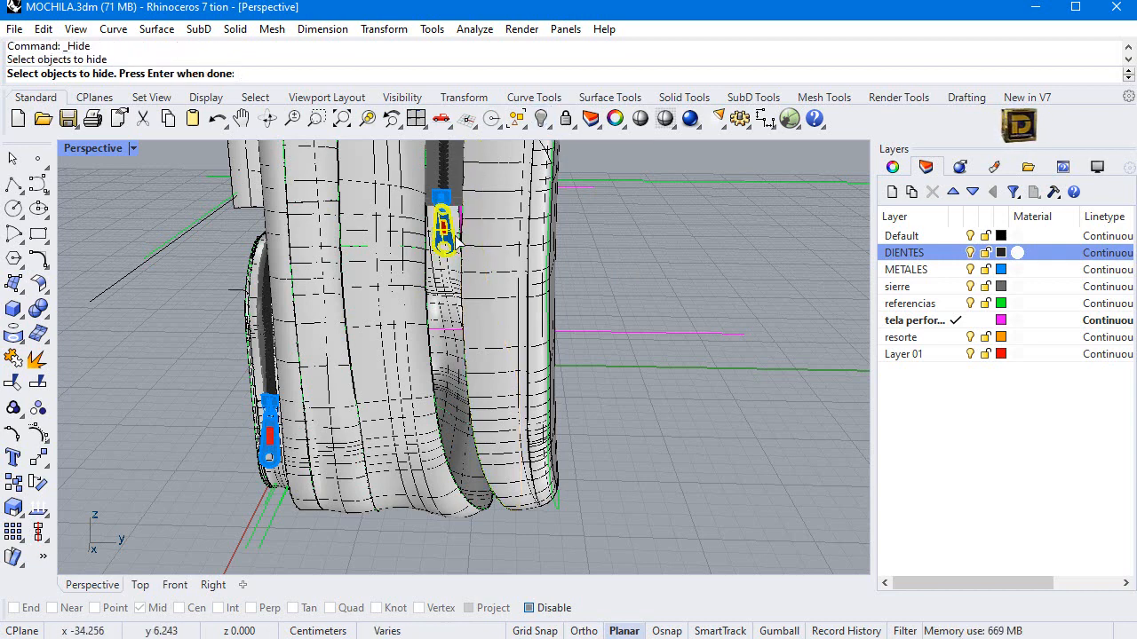
pyautogui.press('Return')
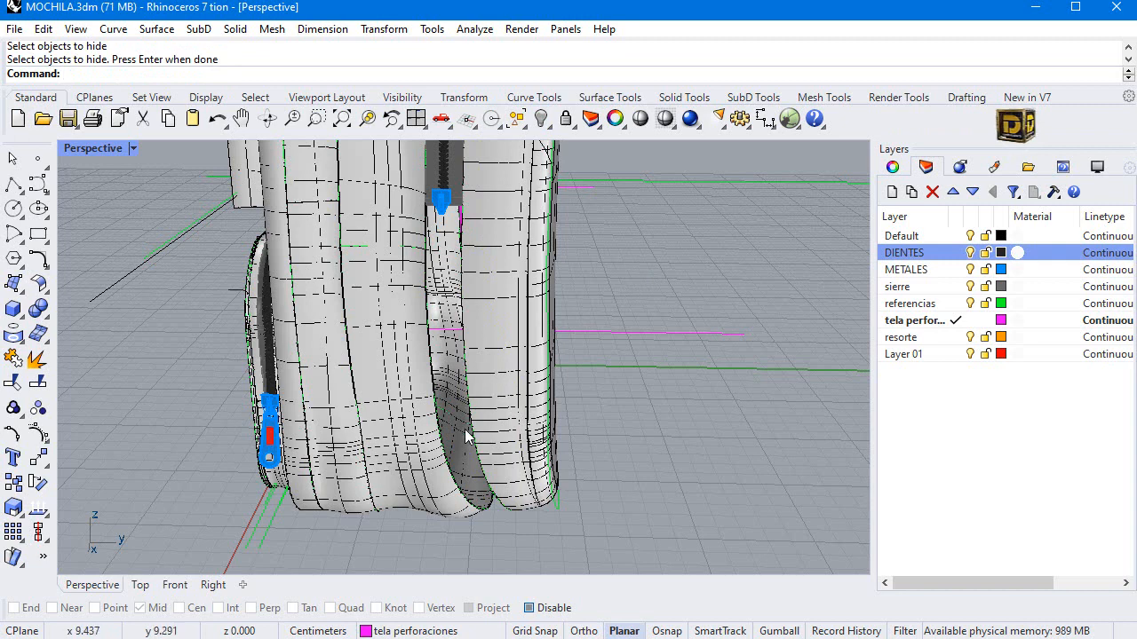
# Step: Check the closed referencias curves and the sierre polysurface bordering the gap below the side zipper
pyautogui.click(427, 226)
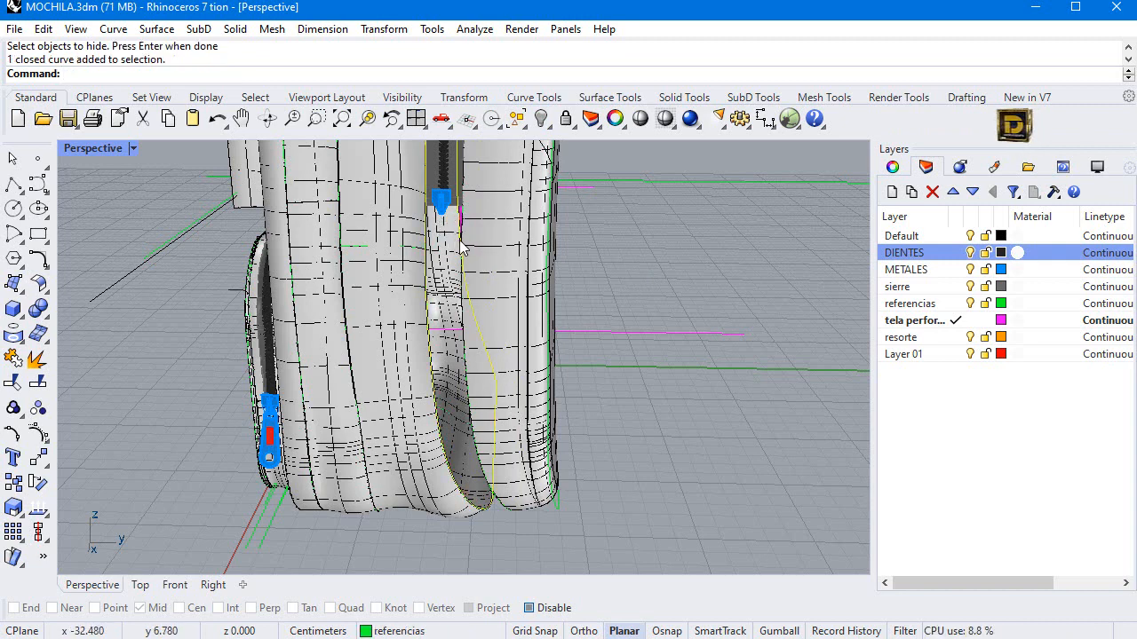
pyautogui.scroll(5, 463, 245)
pyautogui.click(444, 205)
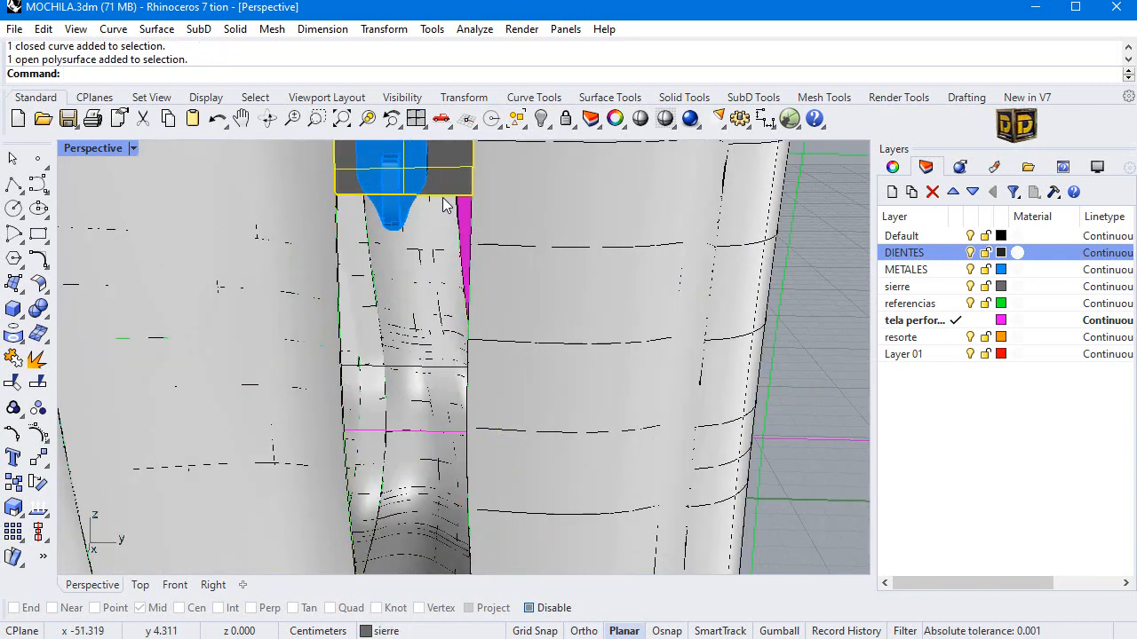
pyautogui.click(826, 312)
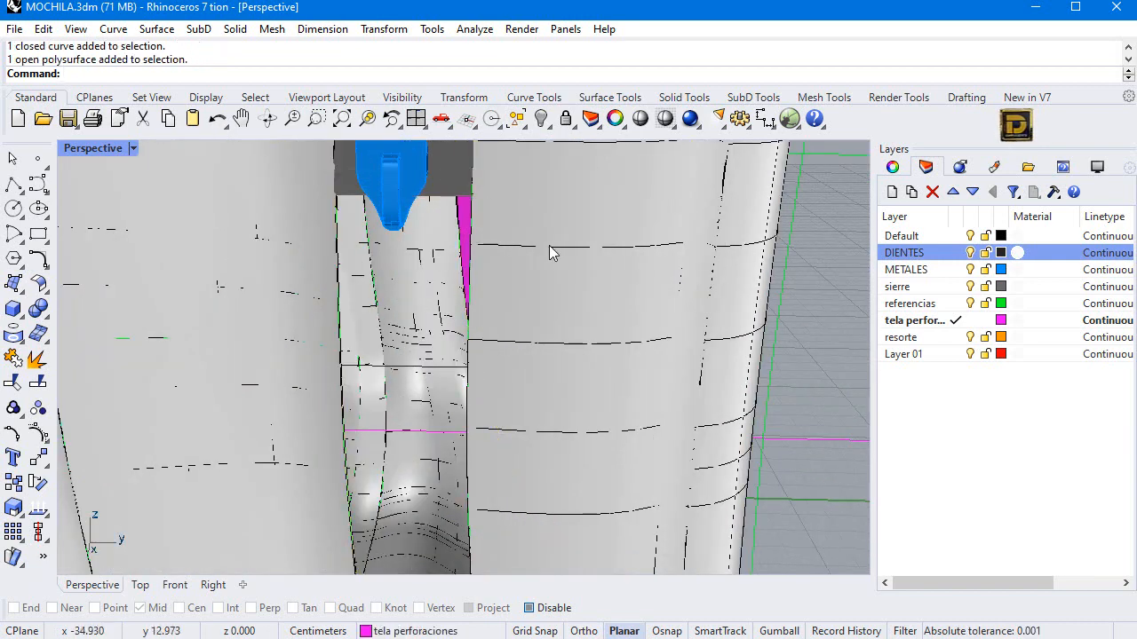
pyautogui.click(470, 253)
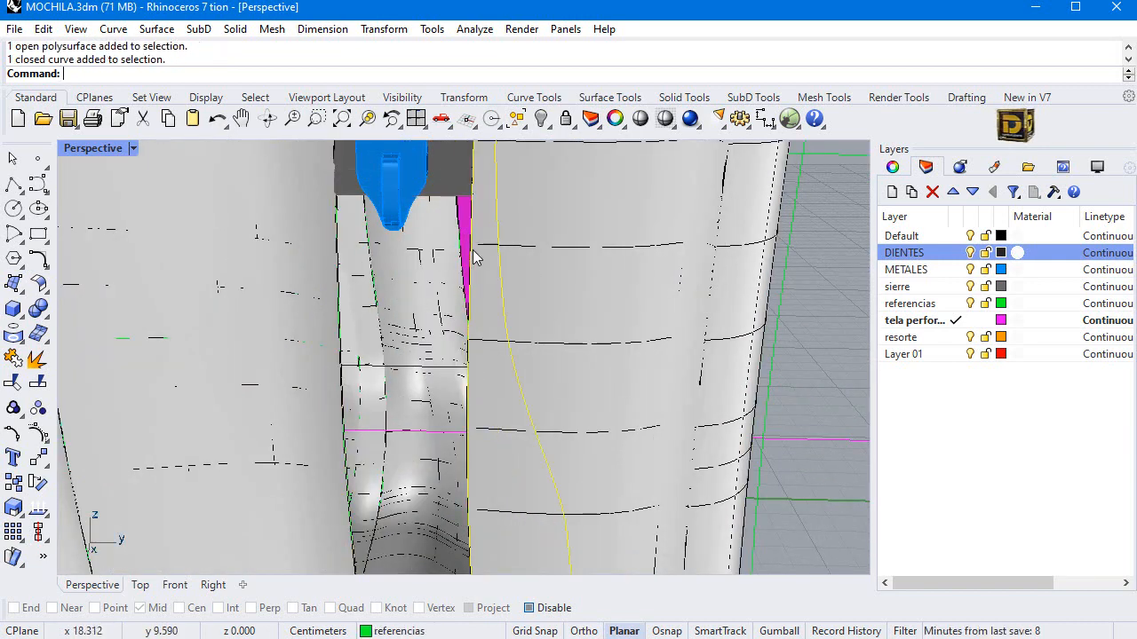
pyautogui.click(850, 324)
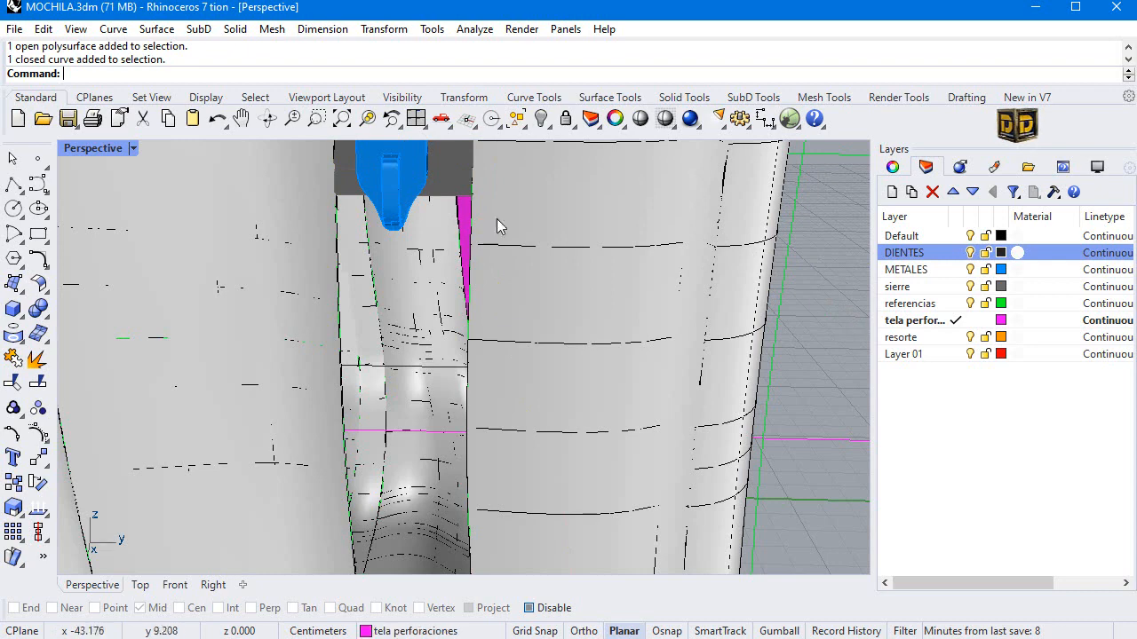
# Step: Make Default the current layer
pyautogui.click(970, 236)
pyautogui.click(969, 237)
pyautogui.click(956, 236)
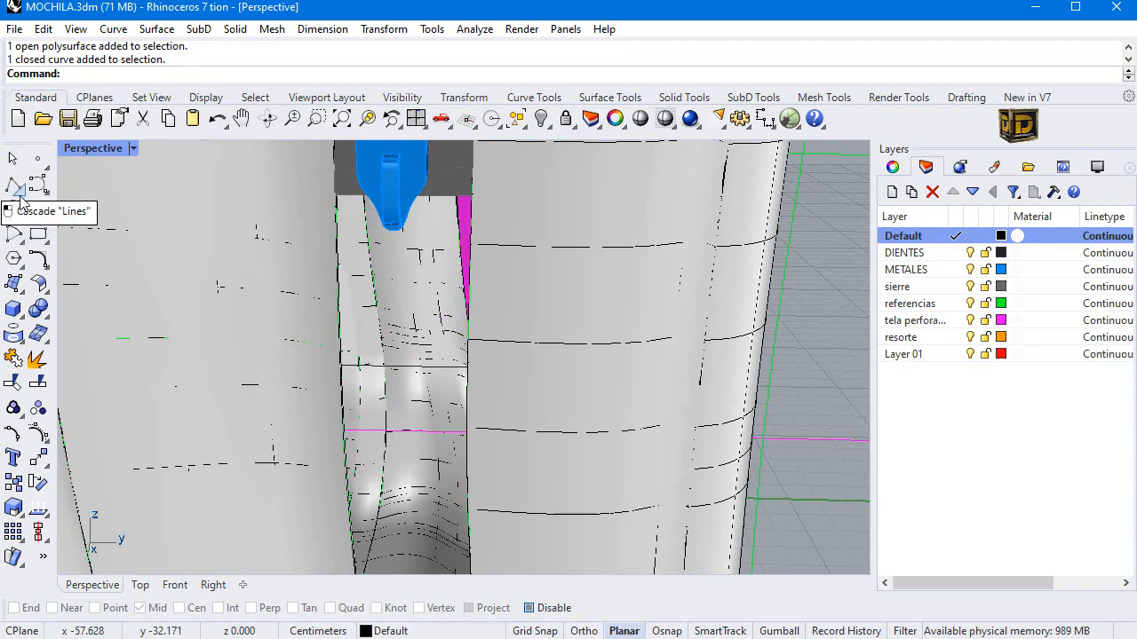
# Step: Sweep a surface along the two closed referencias curves bordering the gap, using the zipper strip's lower edge as cross section
pyautogui.click(13, 284)
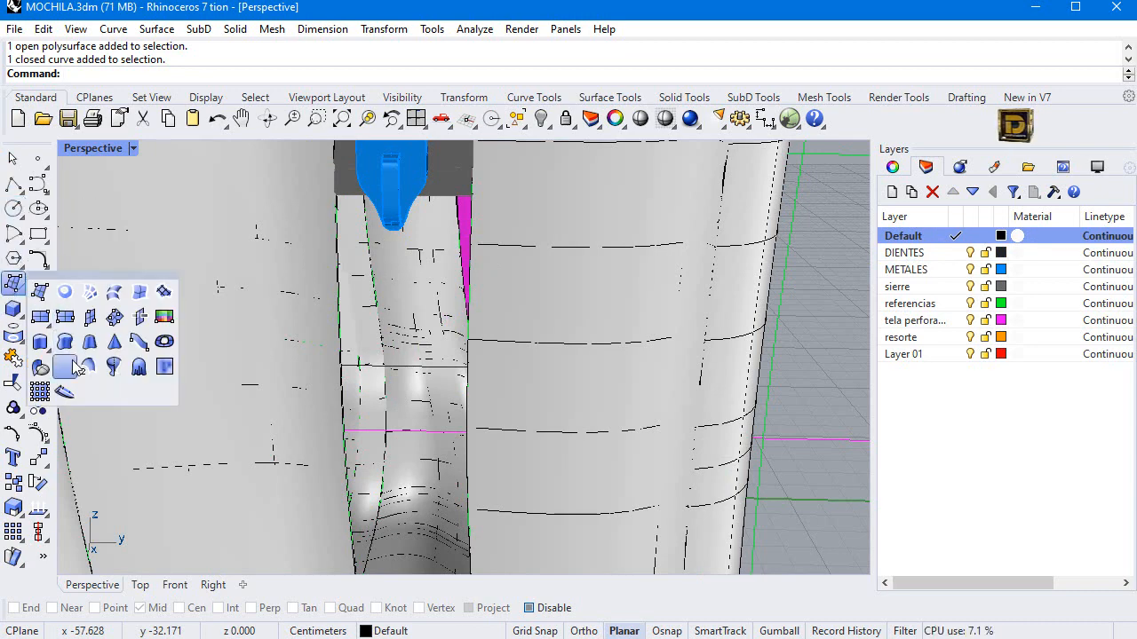
pyautogui.click(84, 364)
pyautogui.click(343, 235)
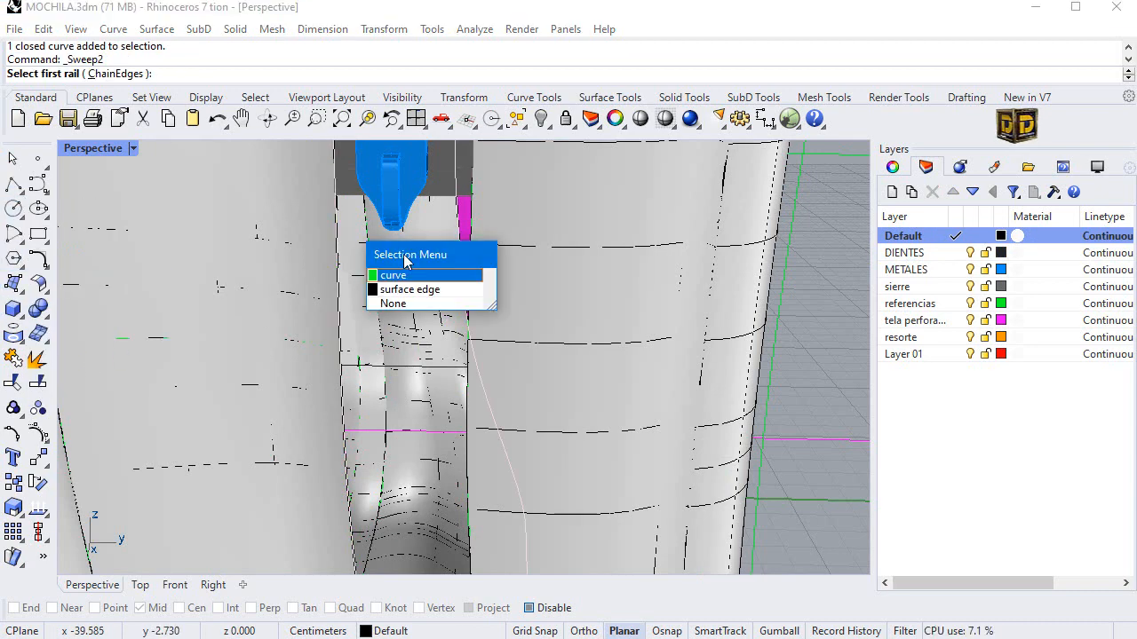
pyautogui.click(404, 271)
pyautogui.click(472, 229)
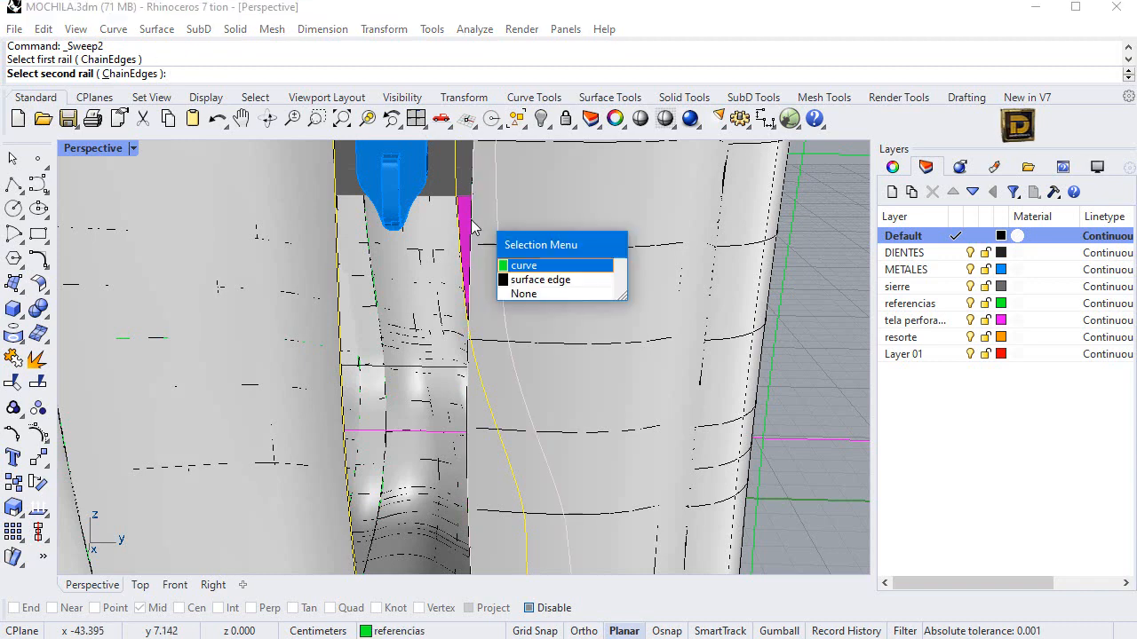
pyautogui.click(515, 266)
pyautogui.click(355, 196)
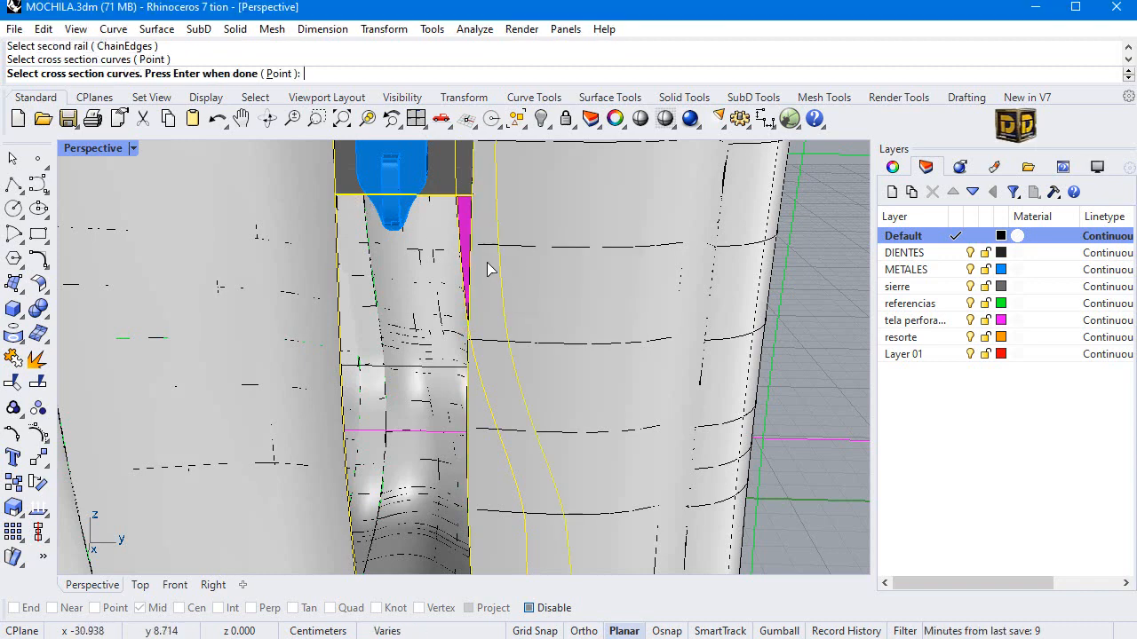
pyautogui.press('Return')
pyautogui.press('Return')
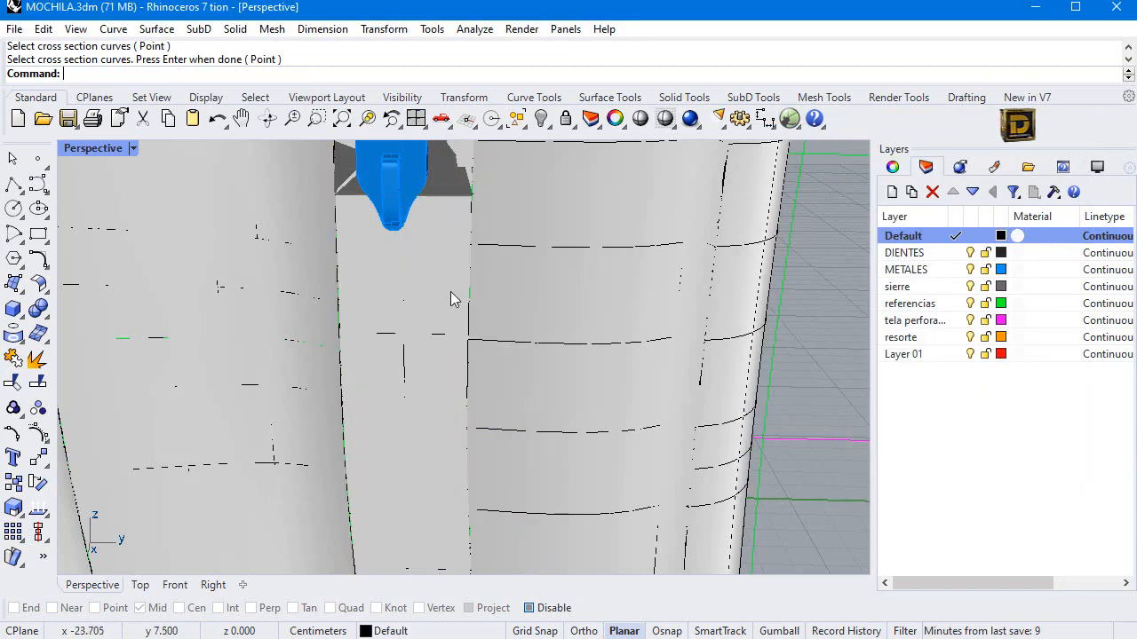
# Step: Split the swept gusset surface with the horizontal green reference line just below the side zipper slider
pyautogui.click(440, 354)
pyautogui.scroll(-3, 441, 354)
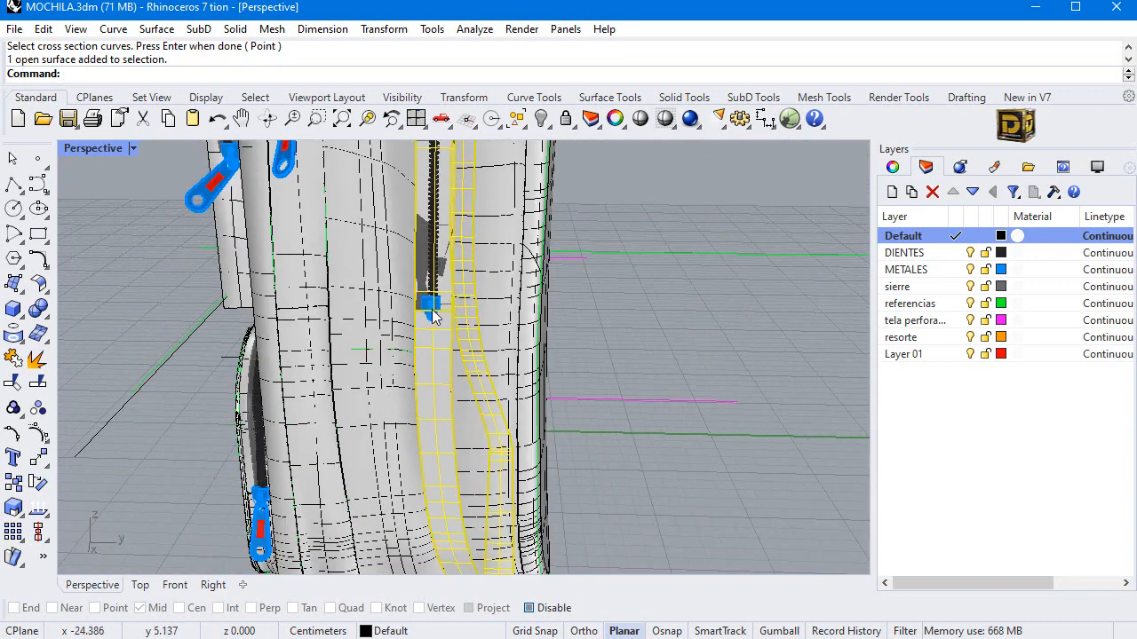
pyautogui.doubleClick(89, 148)
pyautogui.scroll(-3, 755, 426)
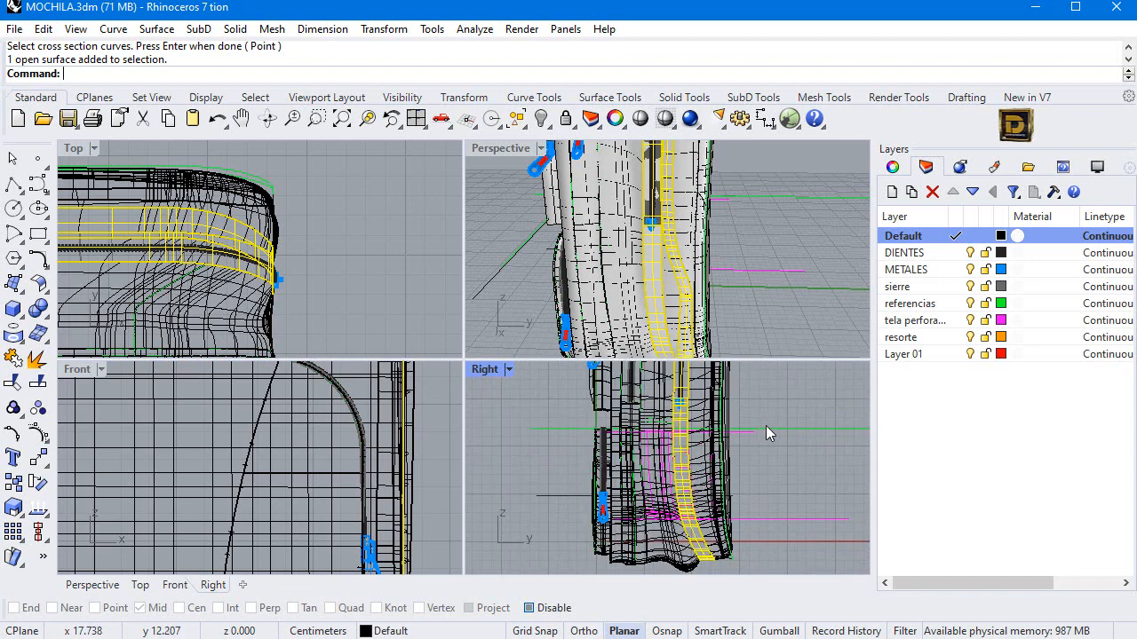
pyautogui.scroll(2, 760, 426)
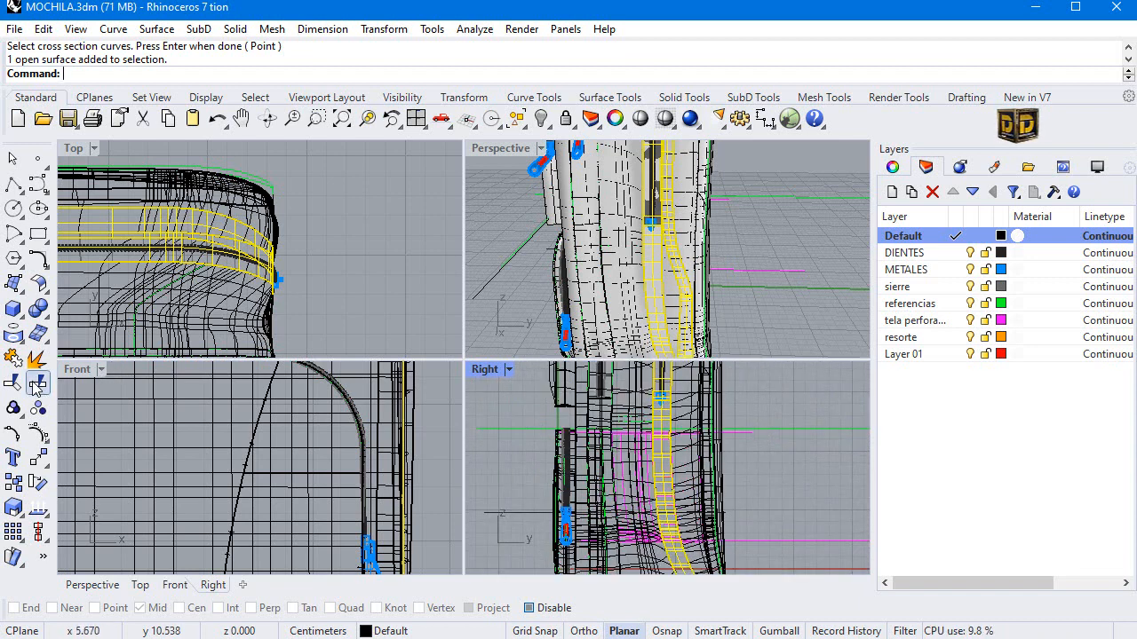
pyautogui.click(37, 384)
pyautogui.click(773, 429)
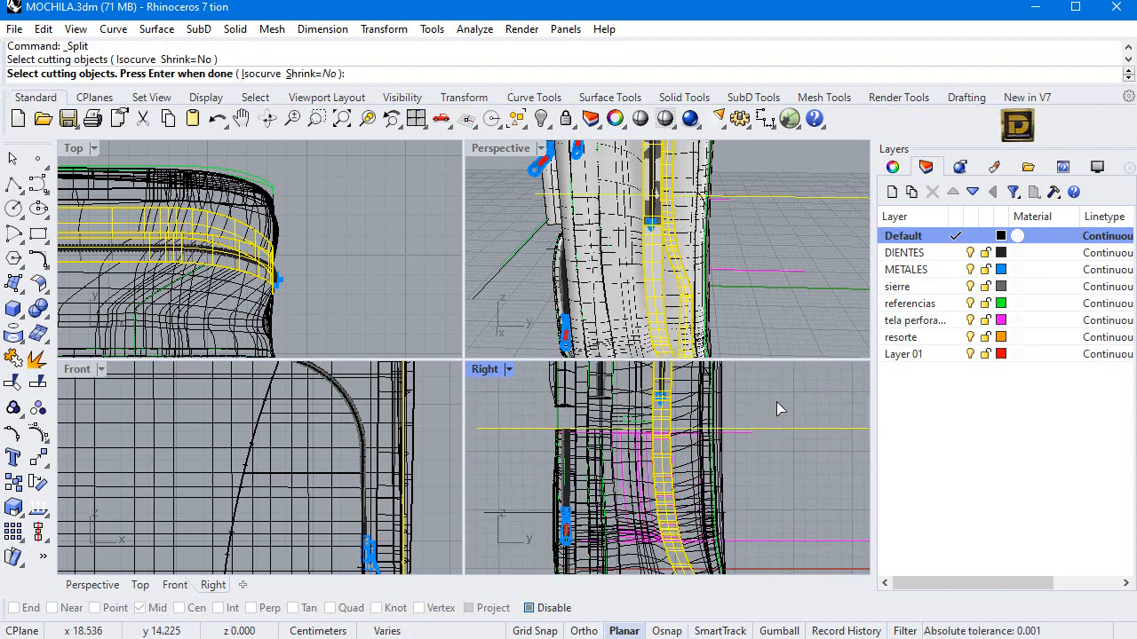
pyautogui.press('Return')
# Step: Delete the upper part of the split gusset surface covering the zipper
pyautogui.scroll(2, 661, 426)
pyautogui.click(665, 424)
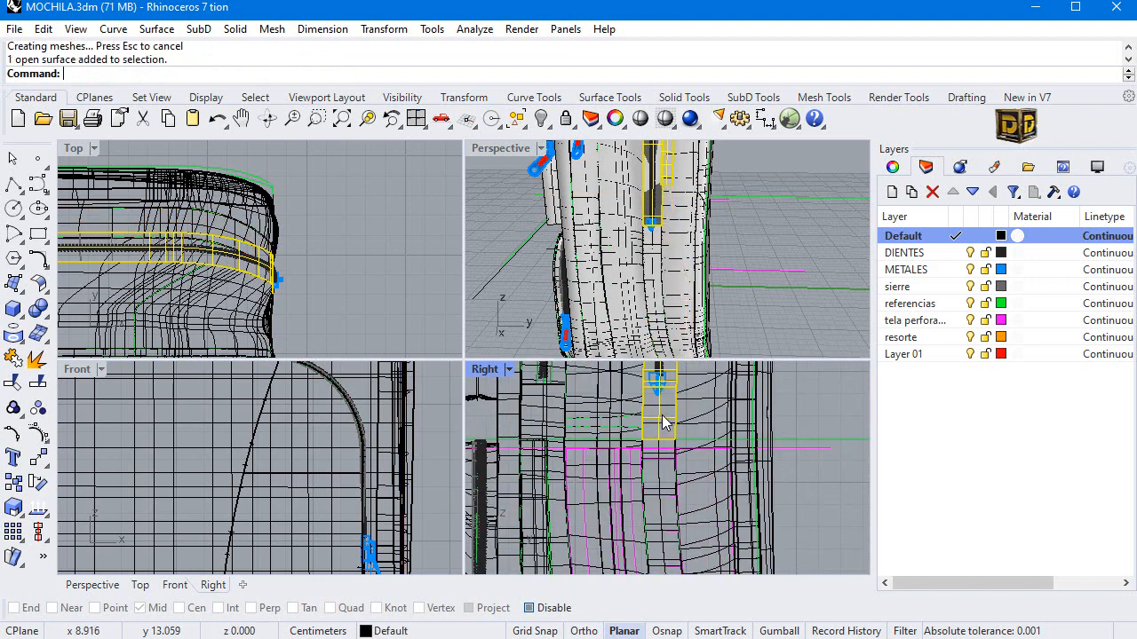
pyautogui.press('Delete')
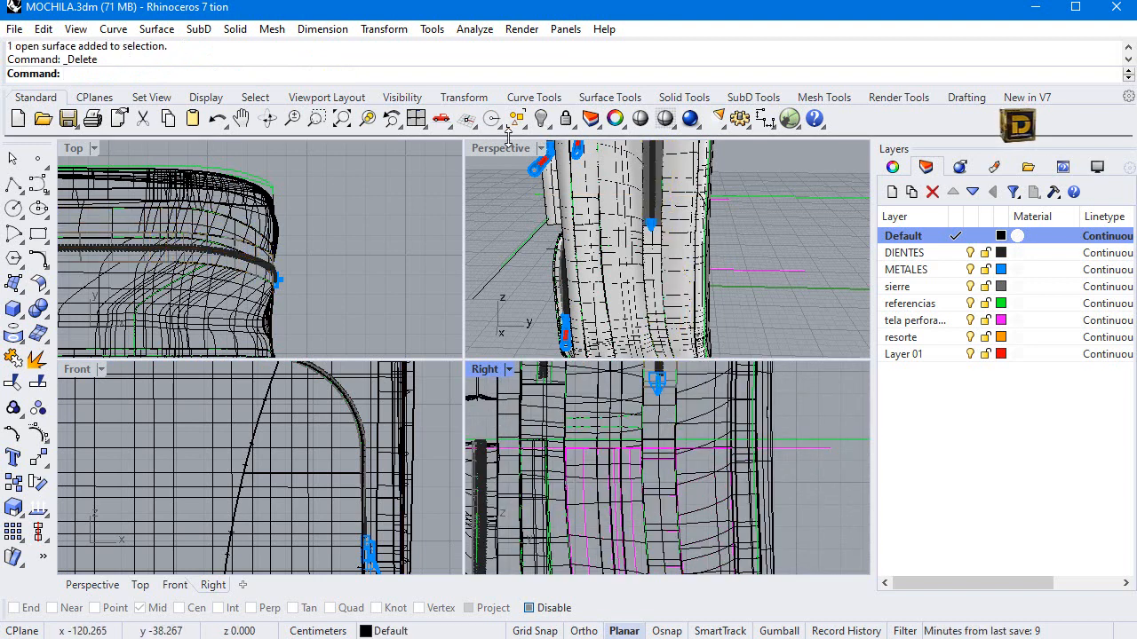
pyautogui.doubleClick(502, 148)
pyautogui.scroll(-3, 586, 237)
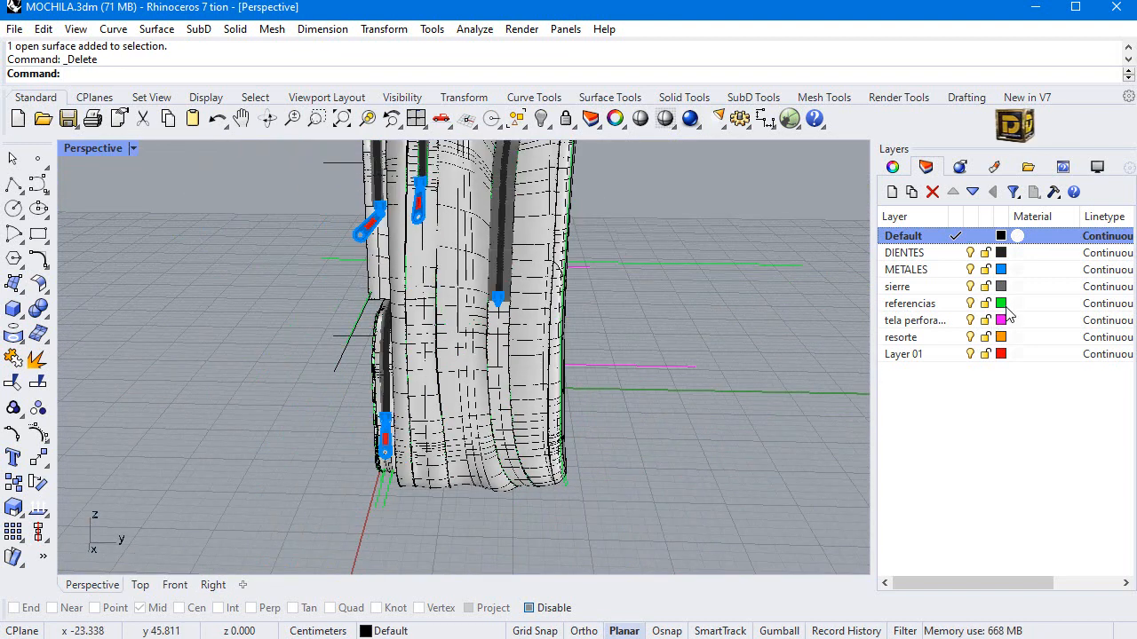
# Step: Show all hidden objects so the complete backpack is displayed again
pyautogui.rightClick(540, 119)
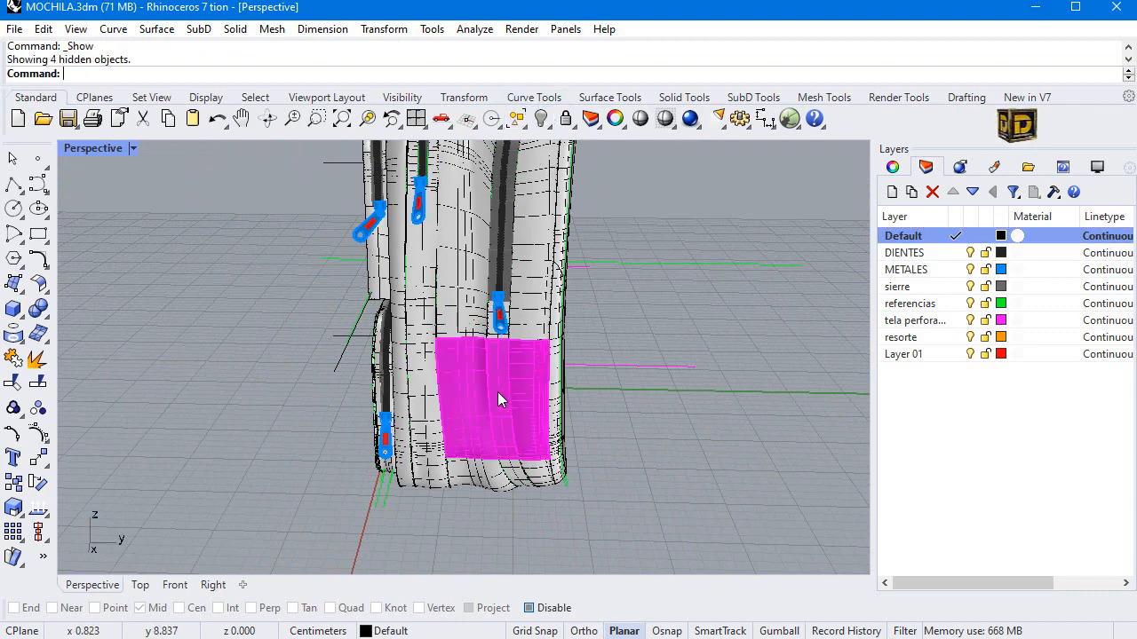
pyautogui.moveTo(425, 360); pyautogui.dragTo(482, 373, button='right')
pyautogui.scroll(-3, 483, 402)
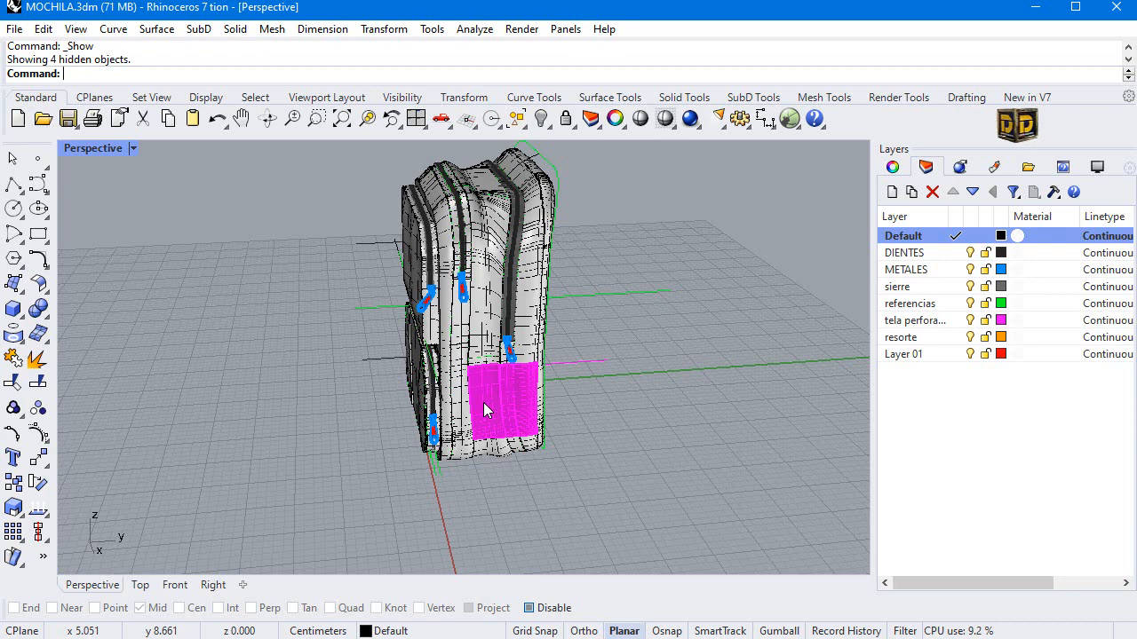
pyautogui.scroll(3, 504, 384)
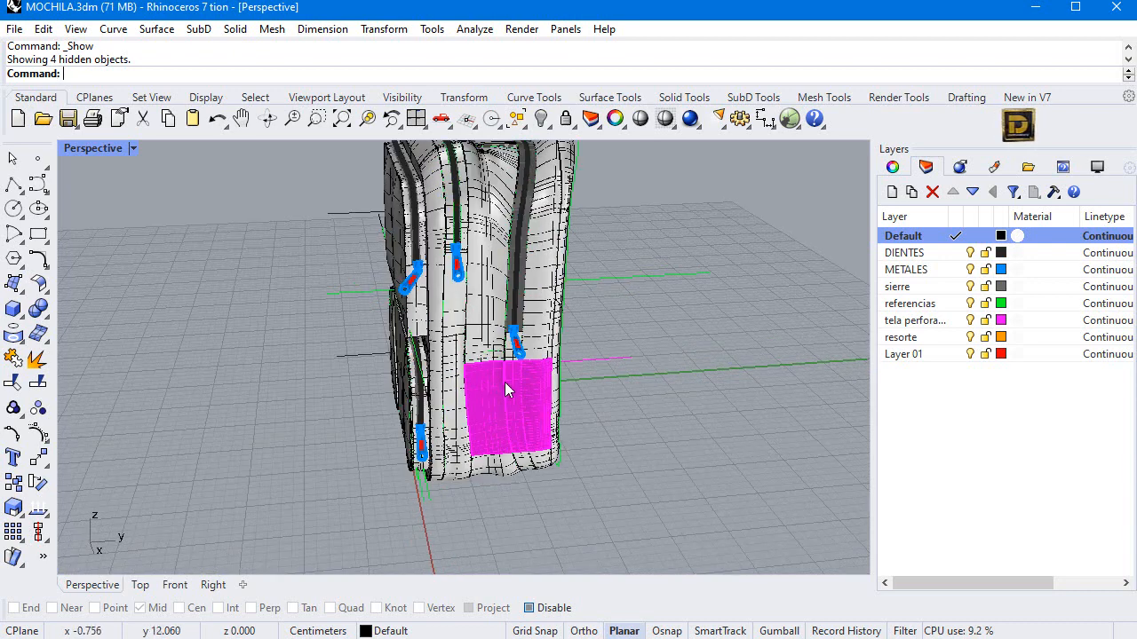
# Step: Turn off the DIENTES layer and isolate the two magenta perforated panels on both sides of the backpack
pyautogui.click(525, 384)
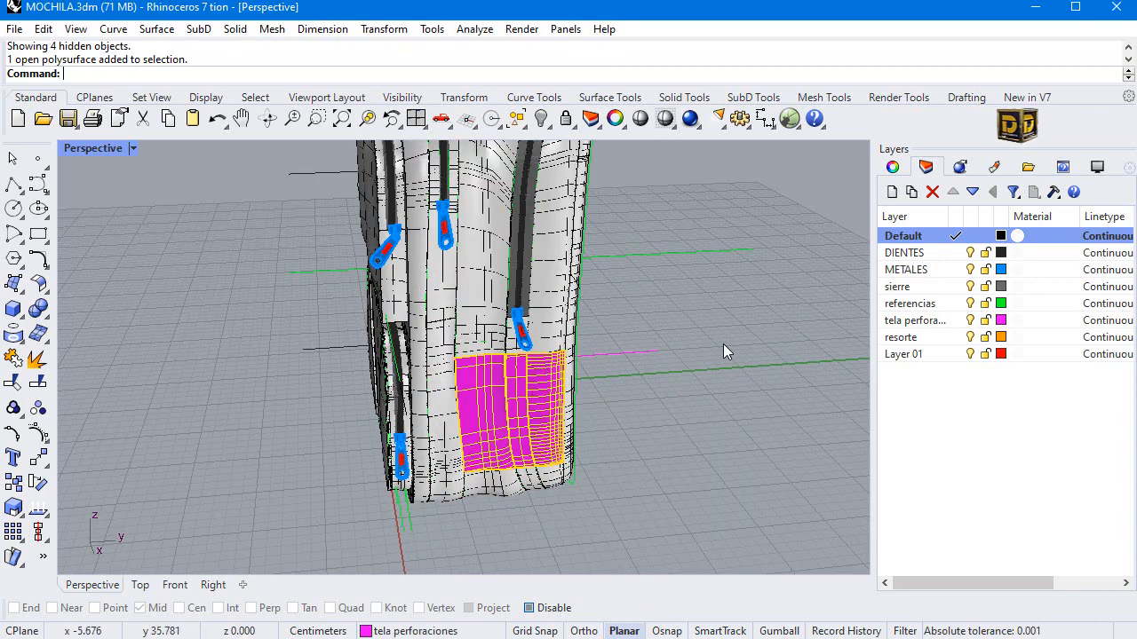
pyautogui.click(650, 350)
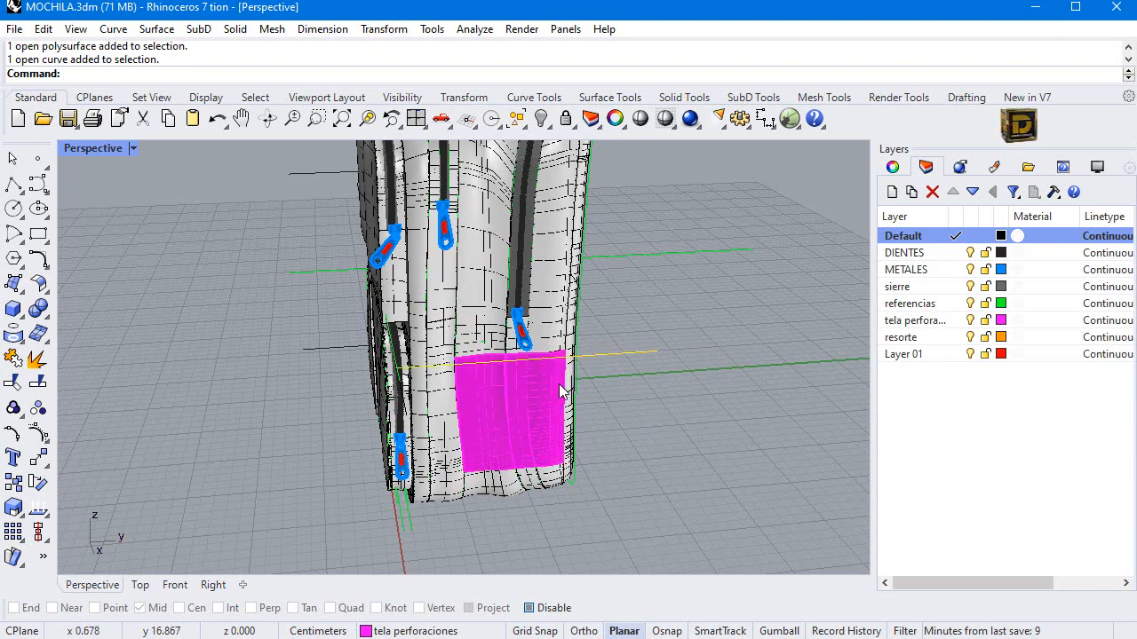
pyautogui.click(561, 391)
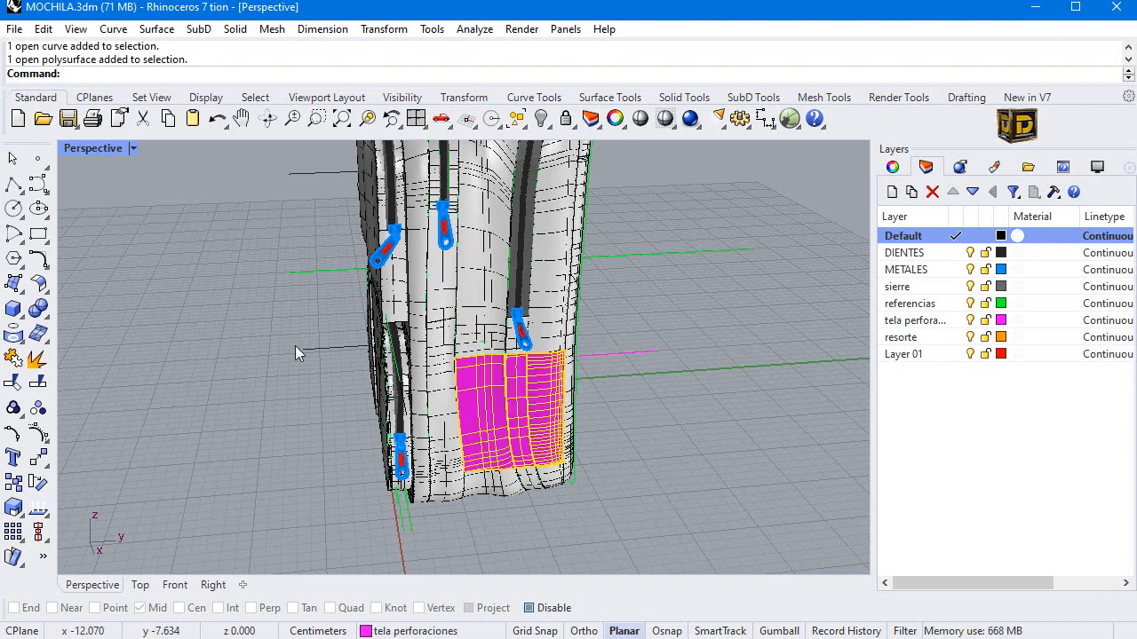
pyautogui.moveTo(293, 336); pyautogui.dragTo(510, 302, button='right')
pyautogui.scroll(-2, 564, 291)
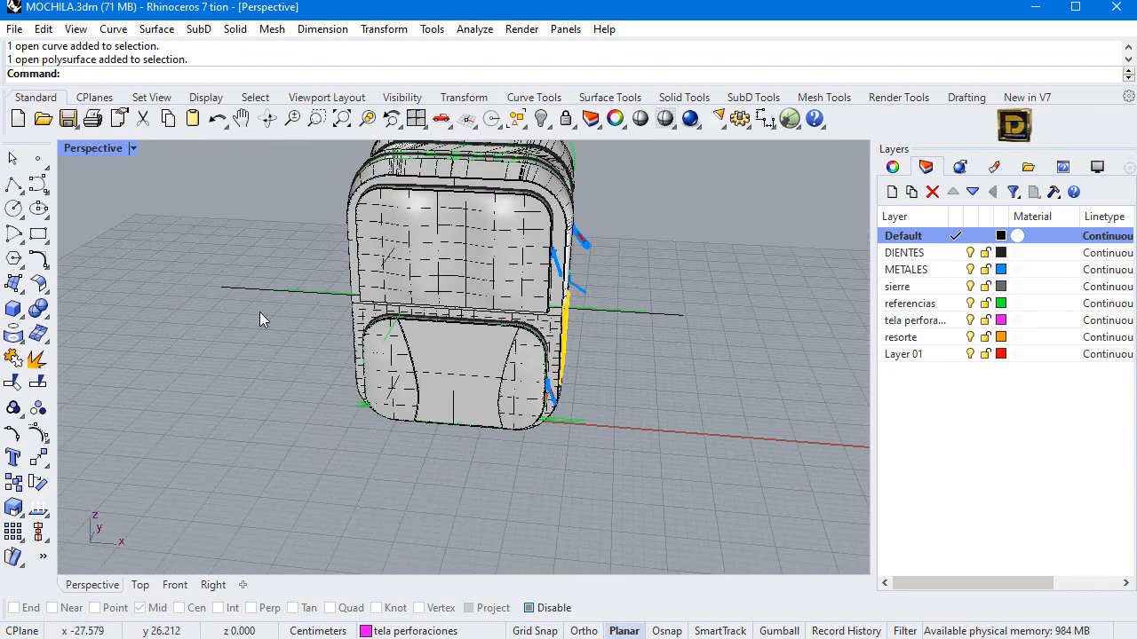
pyautogui.moveTo(260, 319); pyautogui.dragTo(623, 334, button='right')
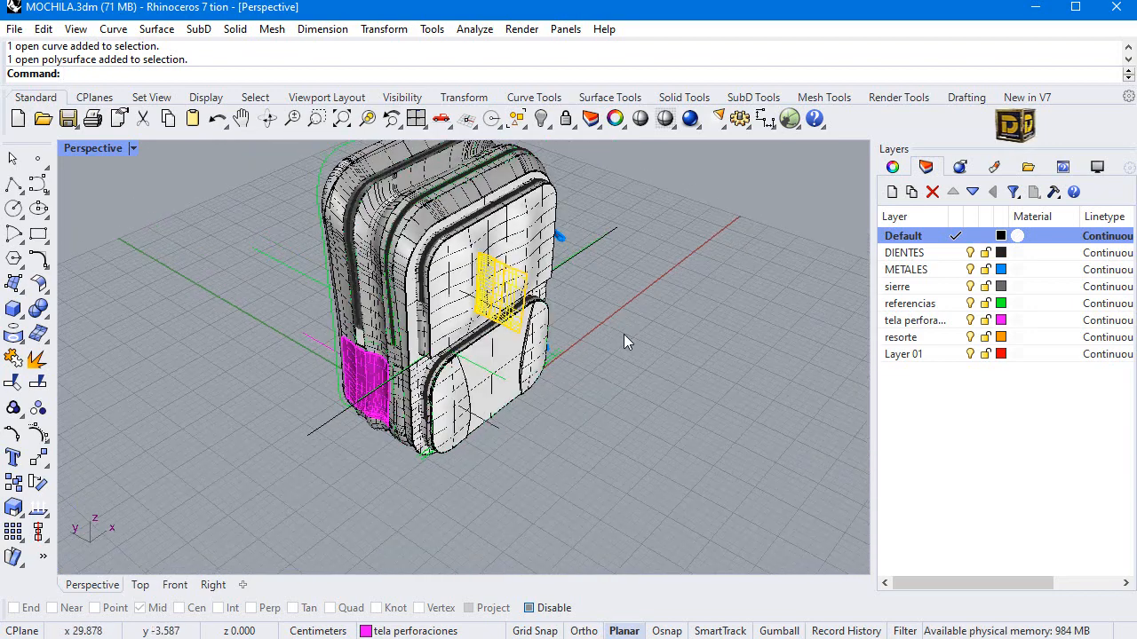
pyautogui.click(975, 254)
pyautogui.keyDown('shift'); pyautogui.click(361, 378); pyautogui.keyUp('shift')
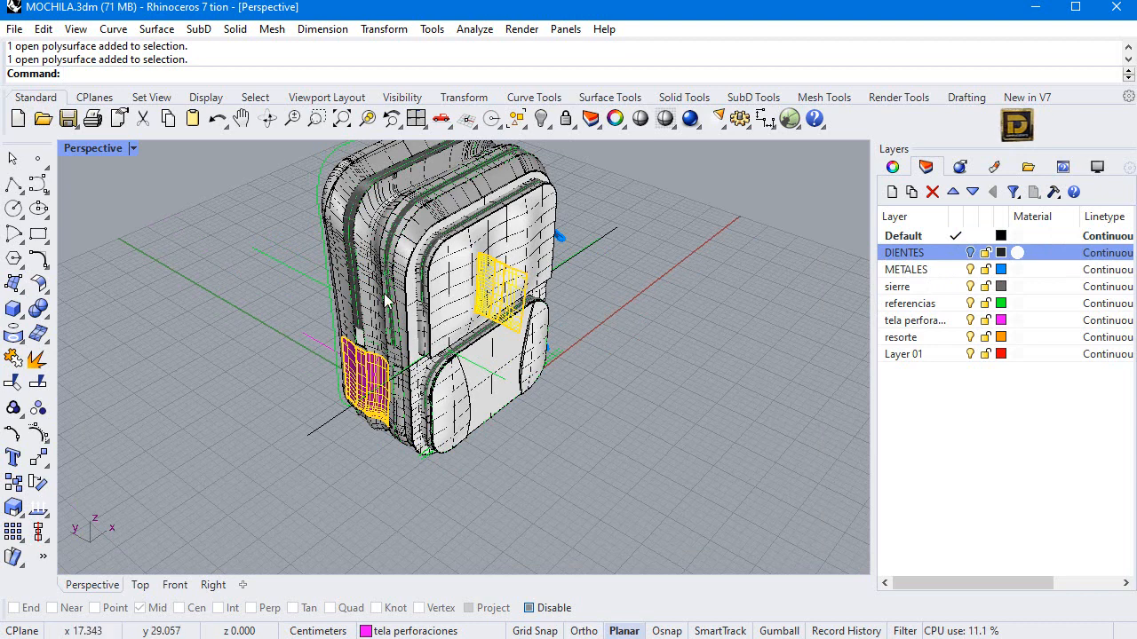
pyautogui.click(541, 118)
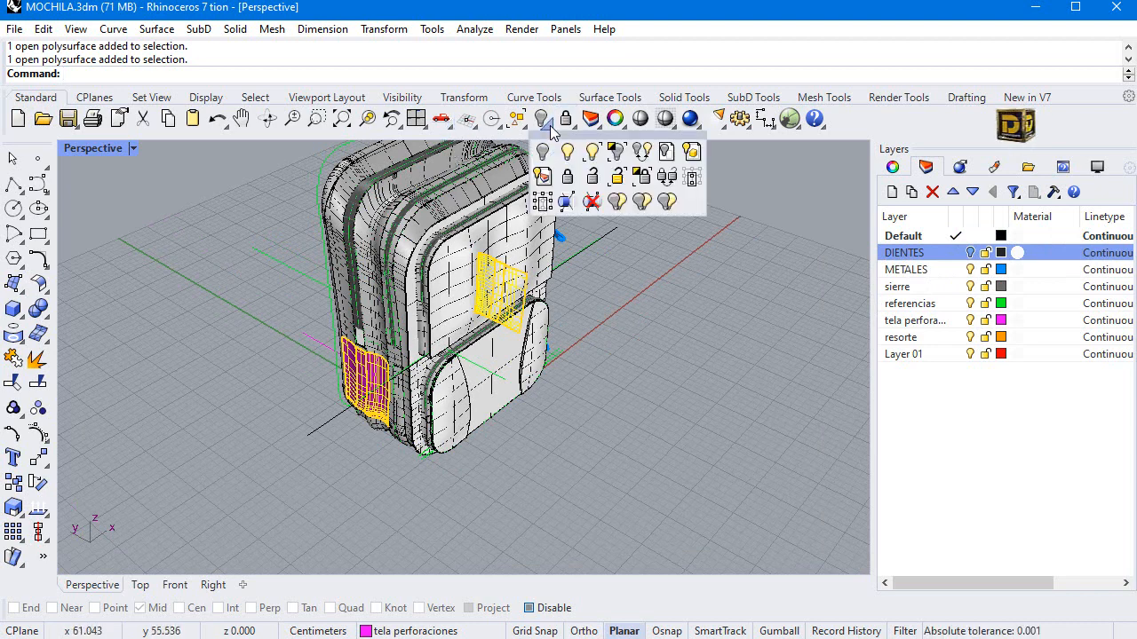
pyautogui.click(617, 151)
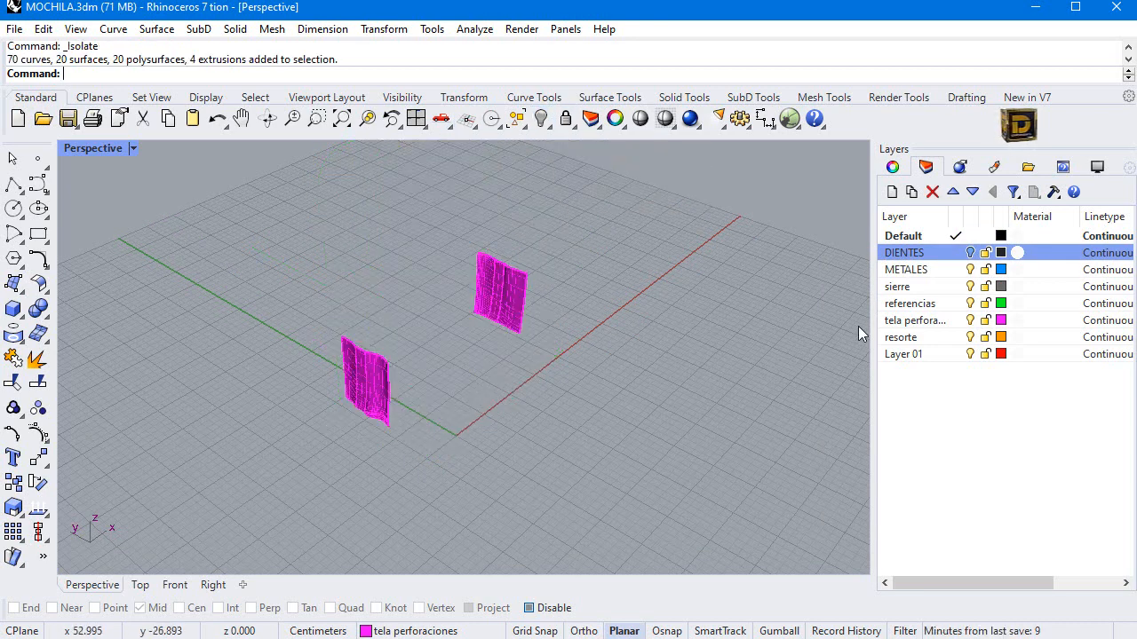
# Step: Make resorte the current layer and draw a horizontal line across the panels just below their upper edge in the Right view
pyautogui.click(956, 337)
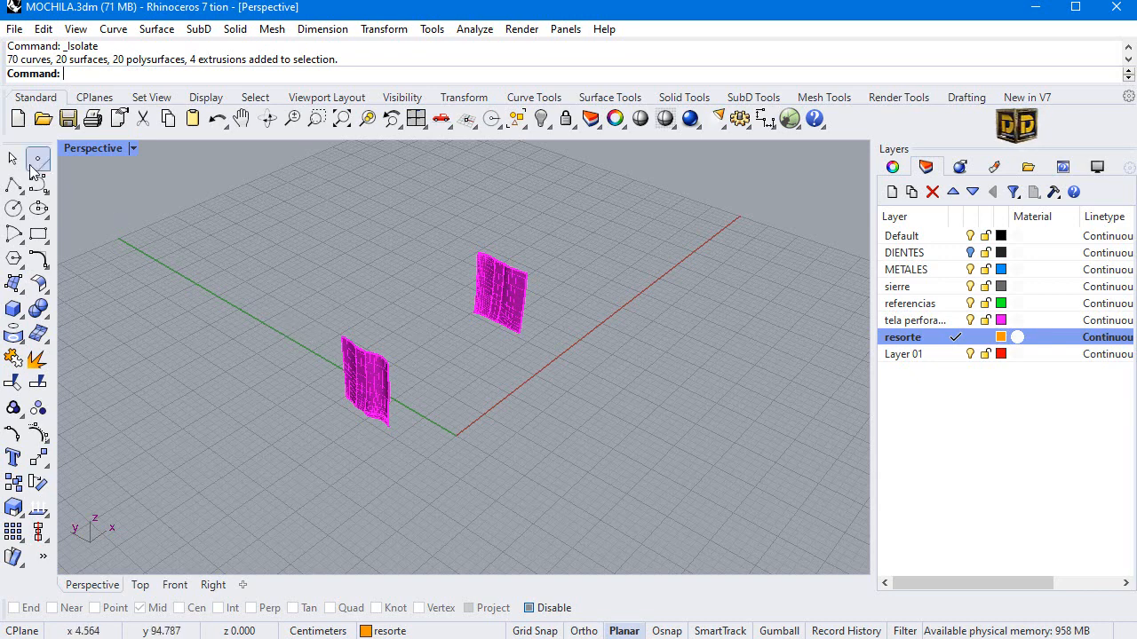
pyautogui.doubleClick(78, 150)
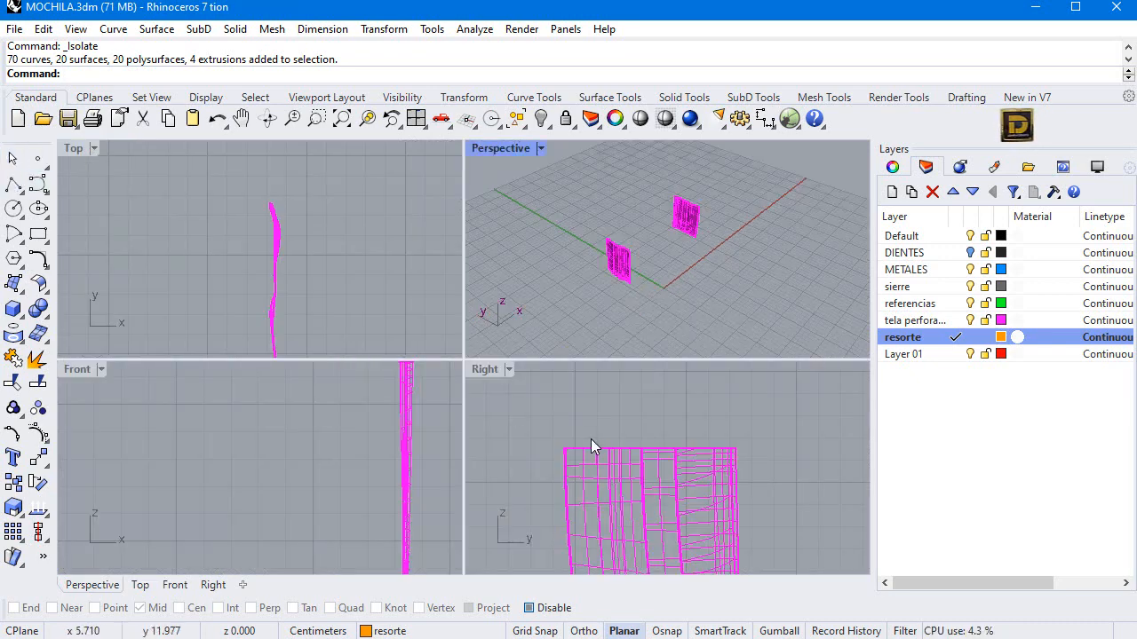
pyautogui.click(14, 182)
pyautogui.scroll(-3, 657, 463)
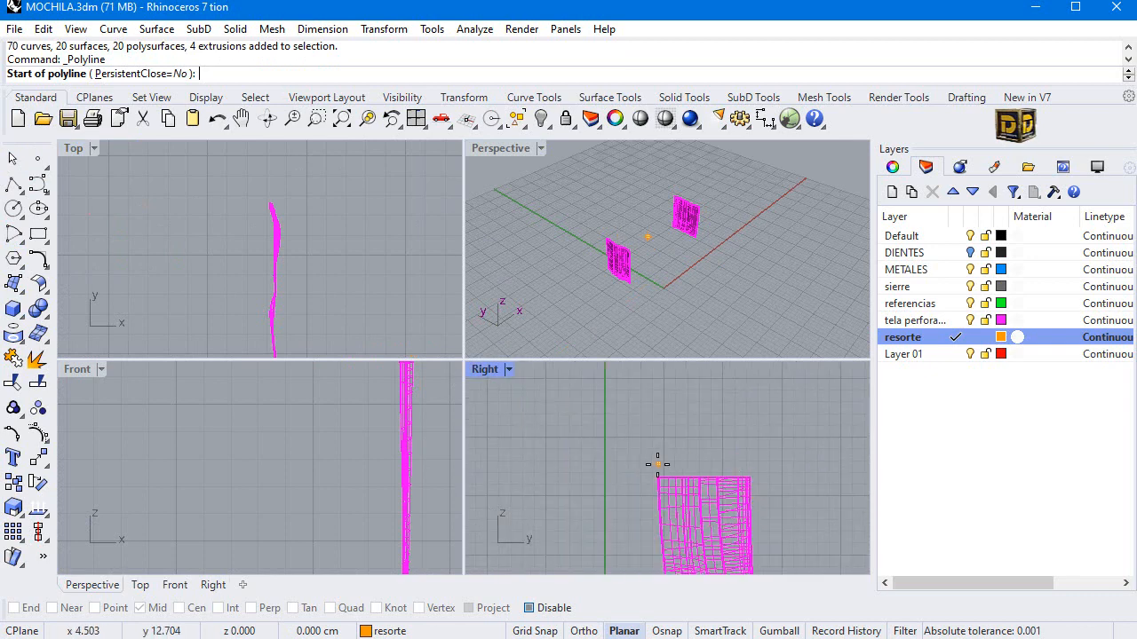
pyautogui.click(637, 502)
pyautogui.keyDown('shift'); pyautogui.click(796, 502); pyautogui.keyUp('shift')
pyautogui.rightClick(796, 503)
# Step: Split both perforated side panels with the horizontal line near their upper edge
pyautogui.scroll(4, 765, 512)
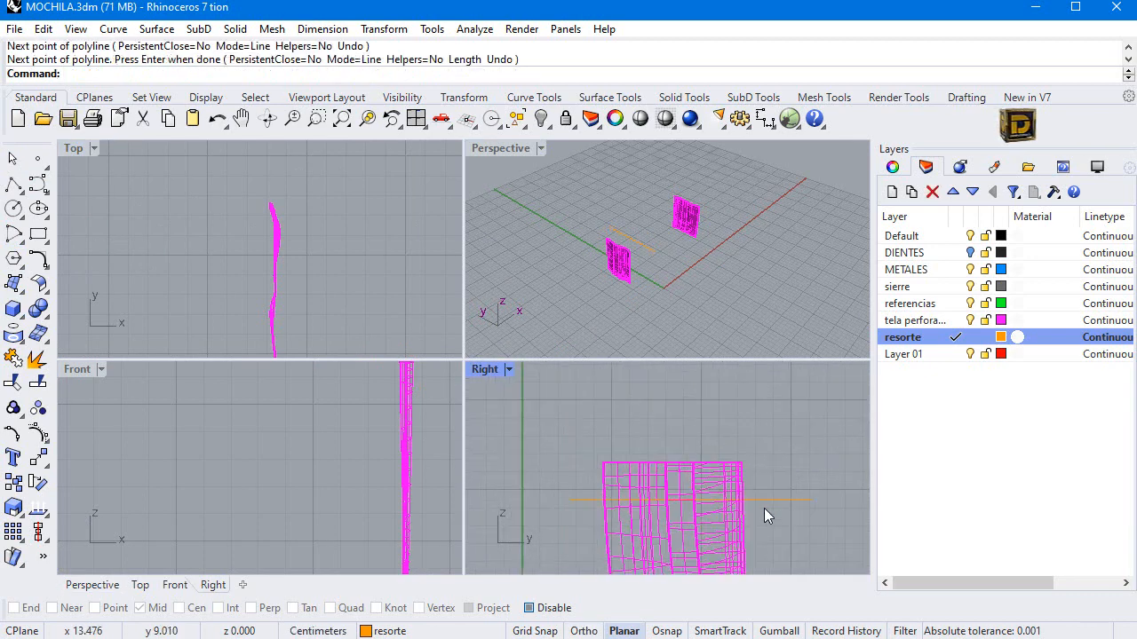
pyautogui.scroll(-6, 762, 502)
pyautogui.moveTo(761, 486); pyautogui.dragTo(593, 579)
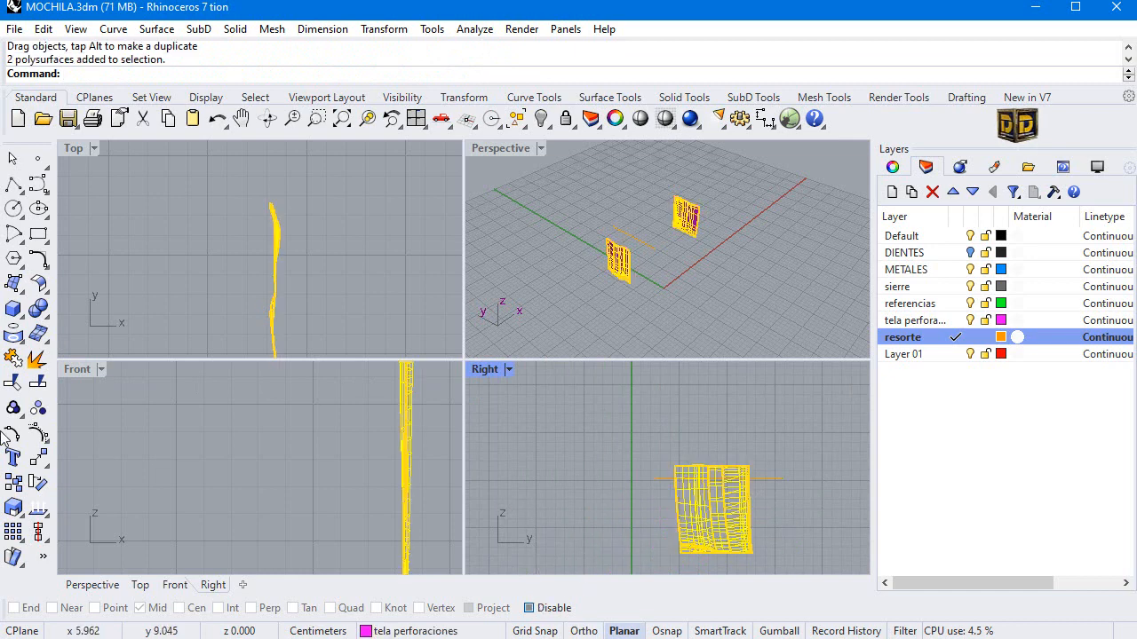
pyautogui.click(38, 382)
pyautogui.moveTo(764, 501); pyautogui.dragTo(765, 501)
pyautogui.rightClick(764, 501)
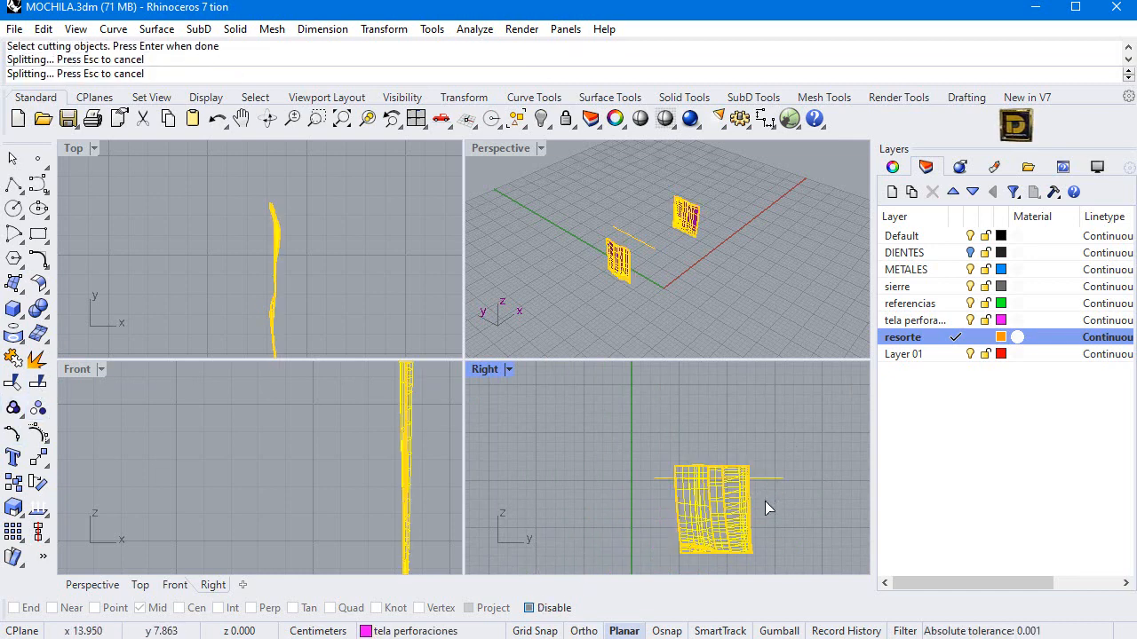
pyautogui.click(763, 501)
# Step: Move the upper strips of the split side panels to the resorte layer
pyautogui.moveTo(754, 443); pyautogui.dragTo(659, 469)
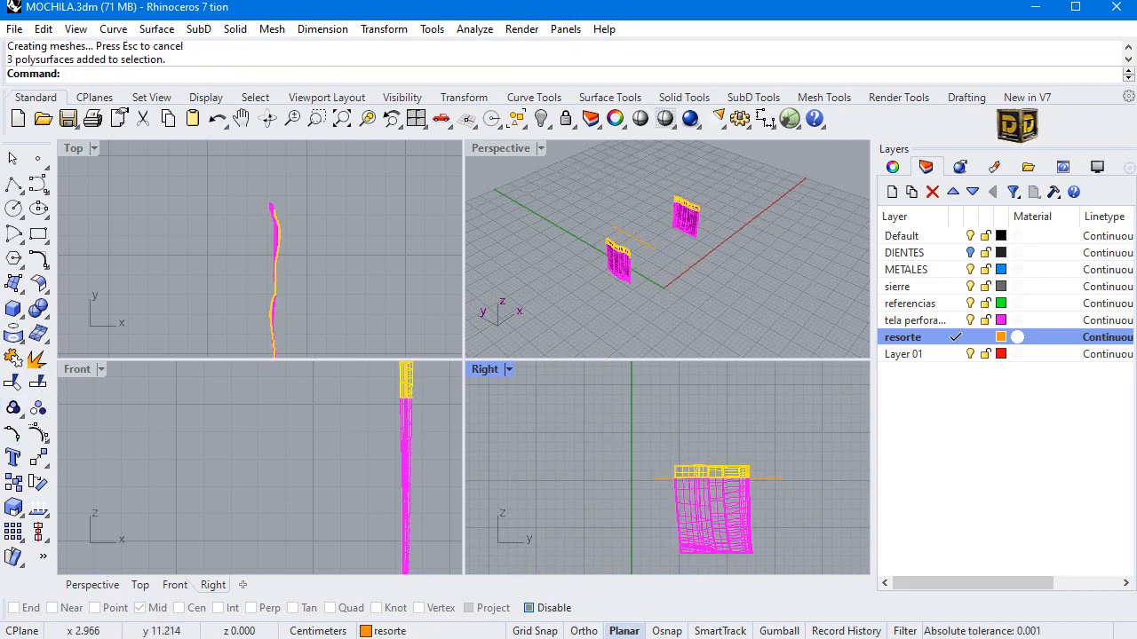
pyautogui.rightClick(938, 341)
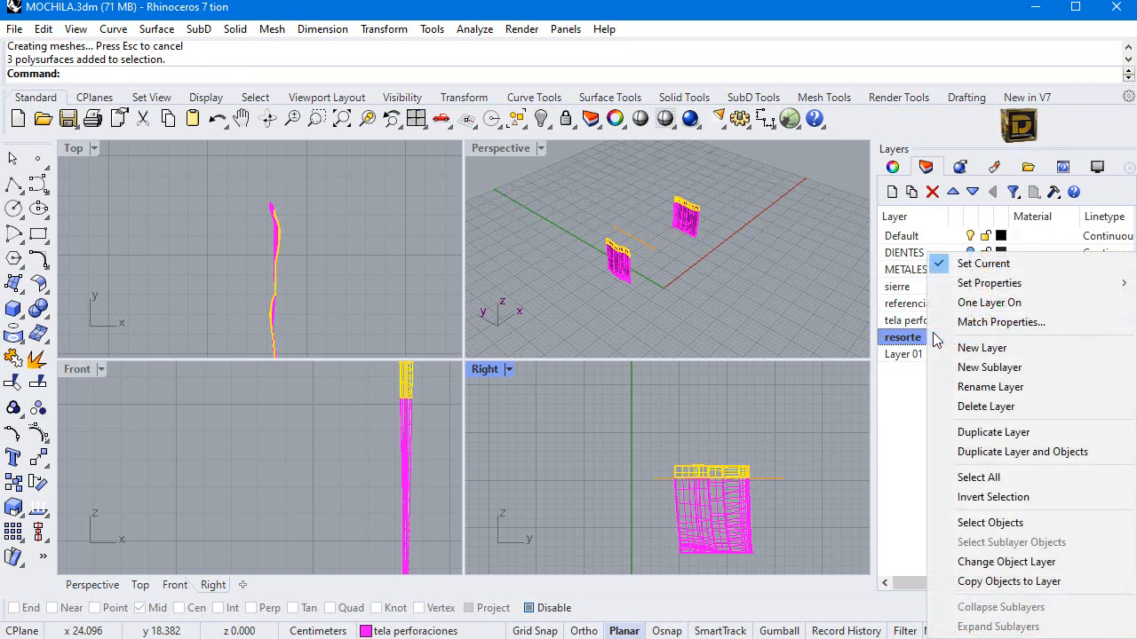
pyautogui.click(982, 563)
# Step: Draw a short line bridging the narrow gap between the orange strip pieces at their upper edge, with End snap enabled
pyautogui.scroll(3, 724, 489)
pyautogui.click(719, 458)
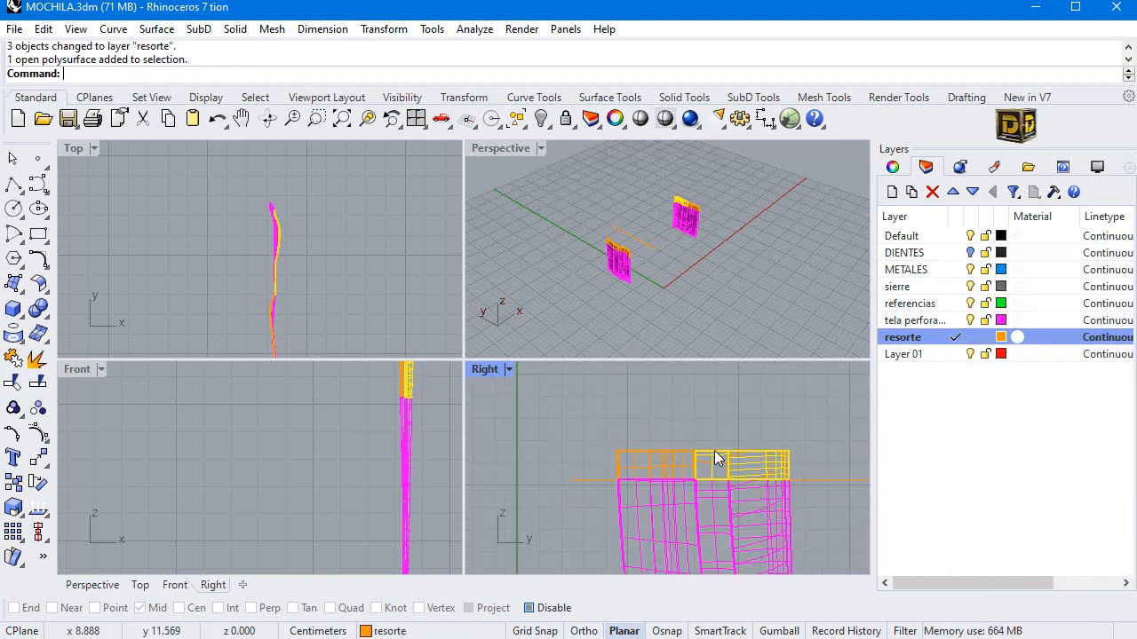
pyautogui.scroll(5, 391, 415)
pyautogui.click(352, 476)
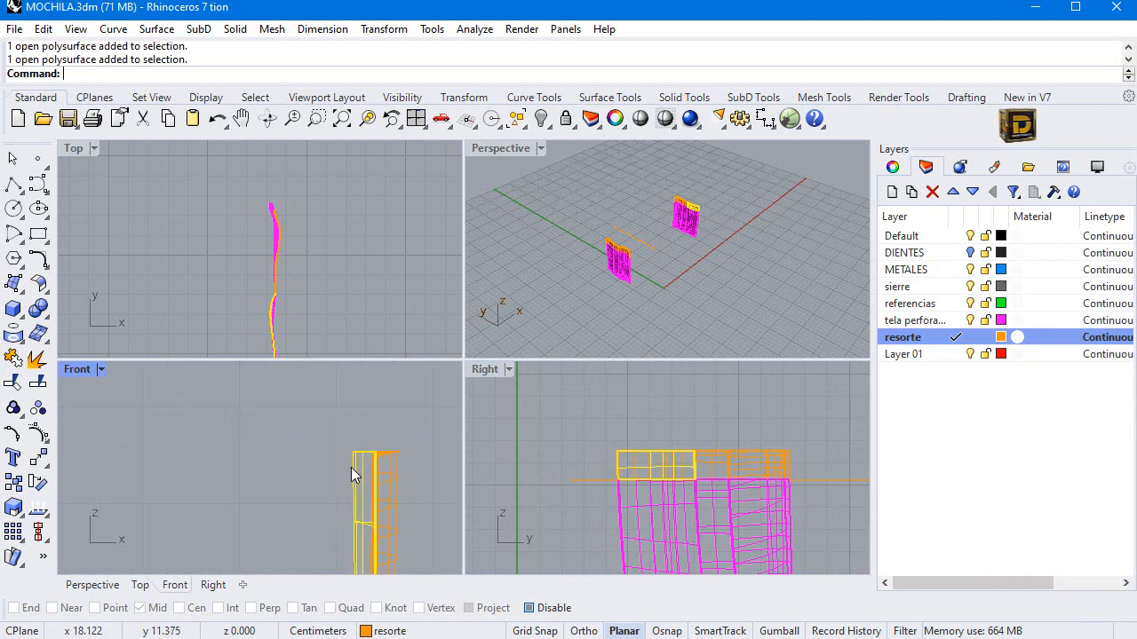
pyautogui.scroll(4, 660, 208)
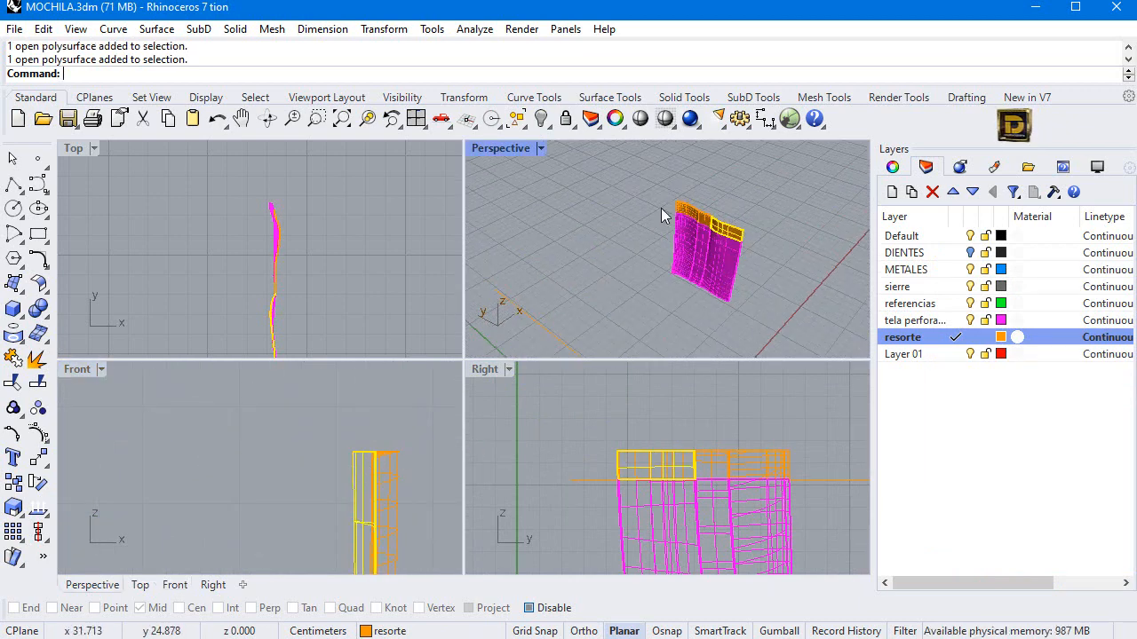
pyautogui.click(13, 358)
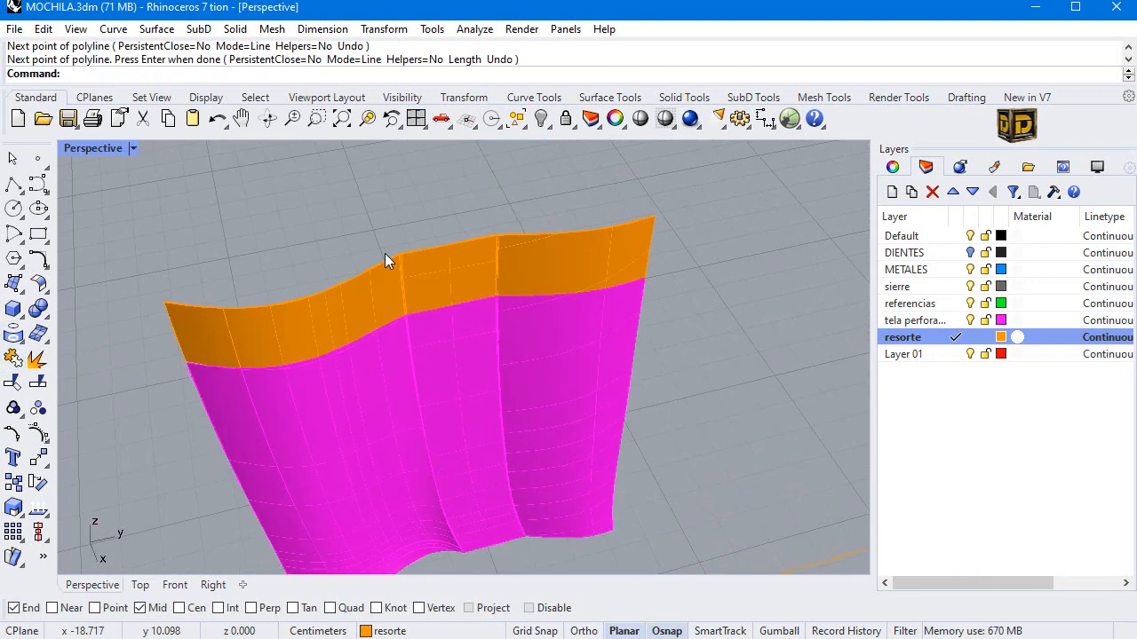
pyautogui.click(395, 287)
pyautogui.scroll(-8, 406, 373)
pyautogui.click(405, 373)
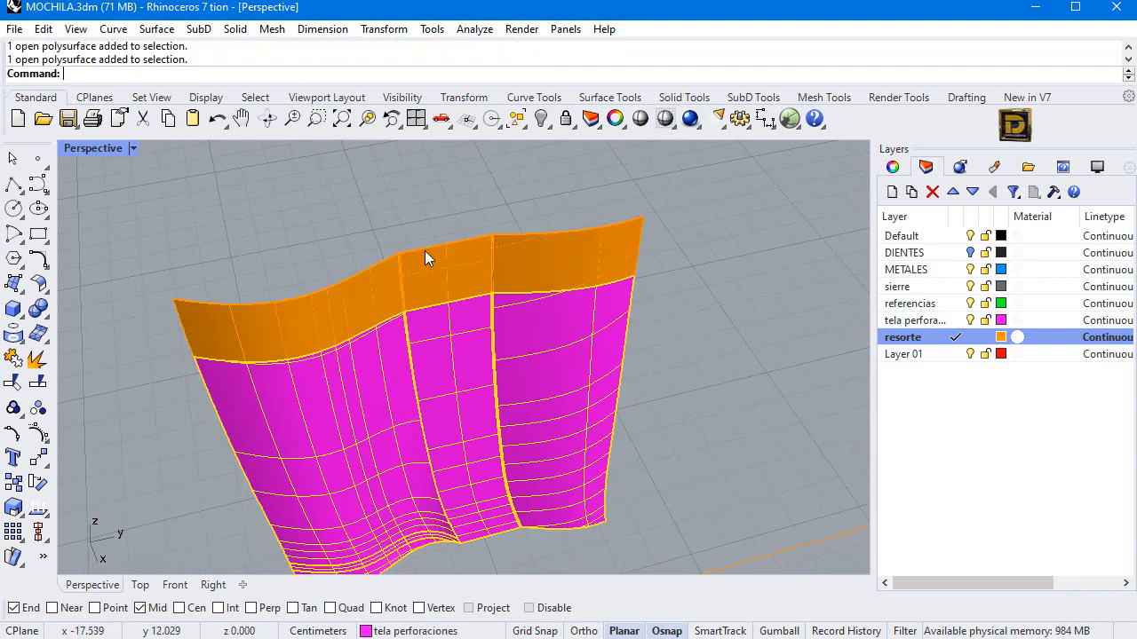
pyautogui.scroll(6, 505, 484)
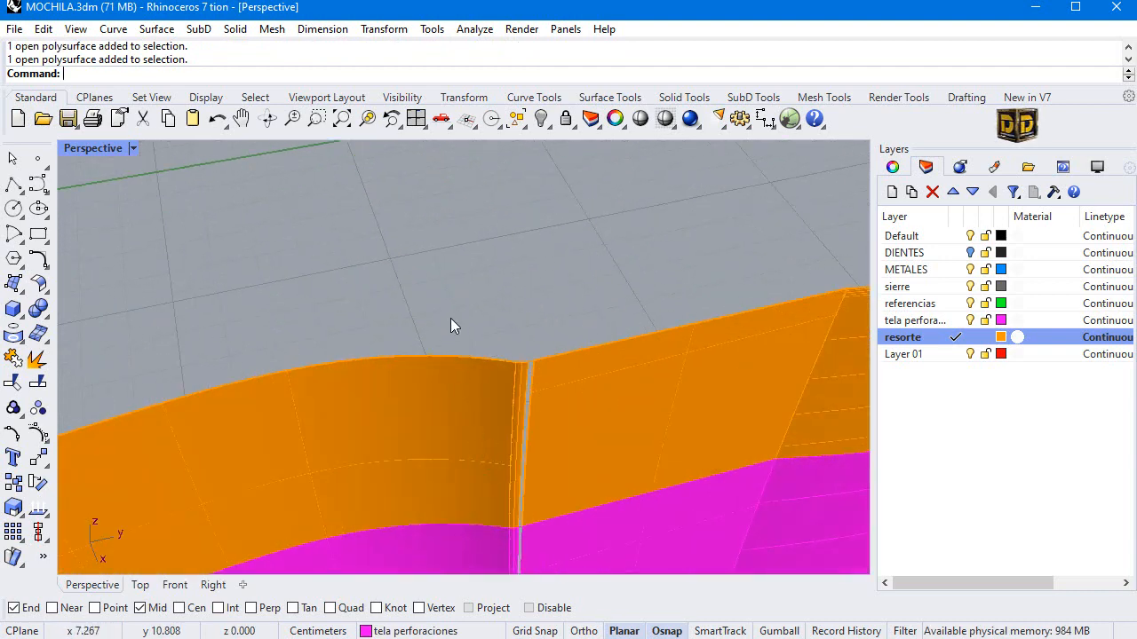
# Step: Fill the gap in the orange strip with a two-rail sweep along its vertical edges, using the short upper line as cross section
pyautogui.click(19, 285)
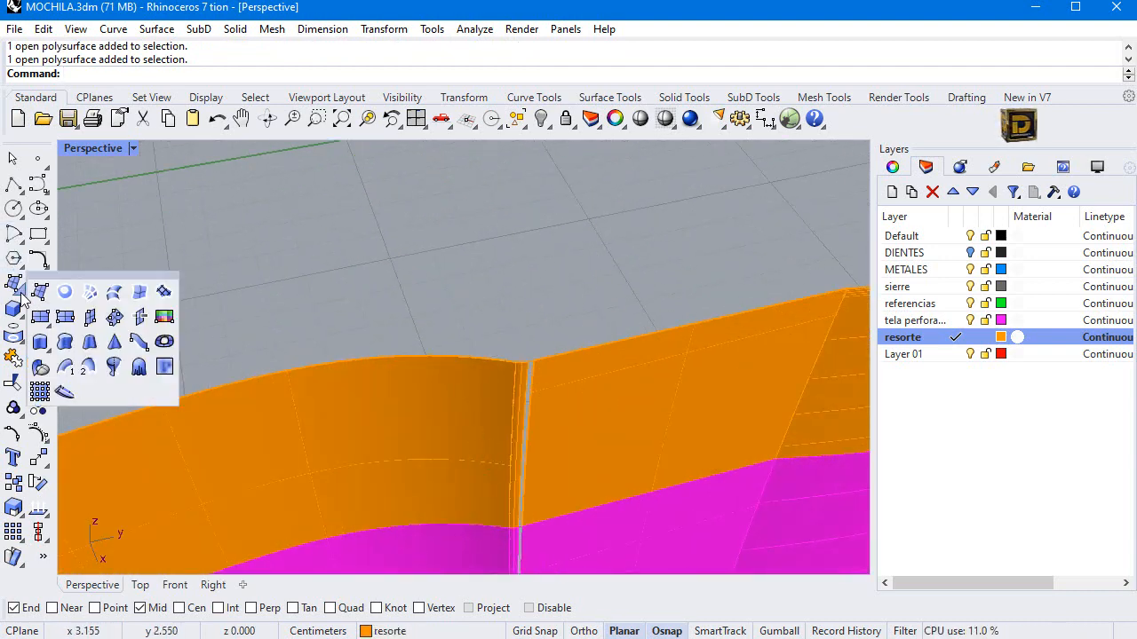
pyautogui.click(95, 367)
pyautogui.scroll(5, 522, 358)
pyautogui.click(357, 276)
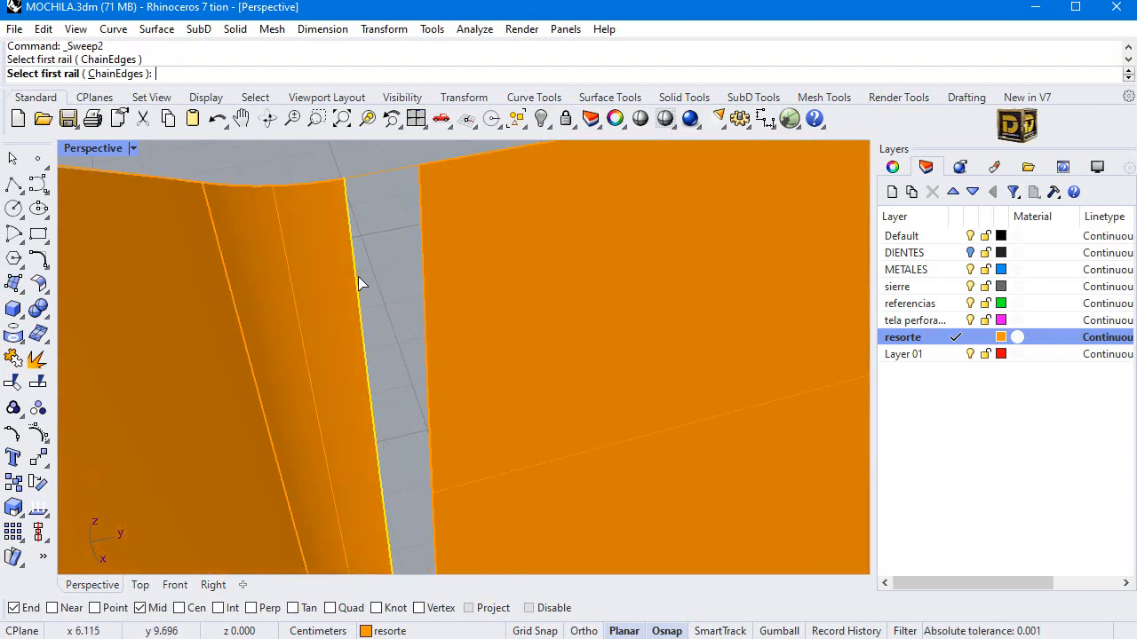
pyautogui.click(416, 268)
pyautogui.click(383, 175)
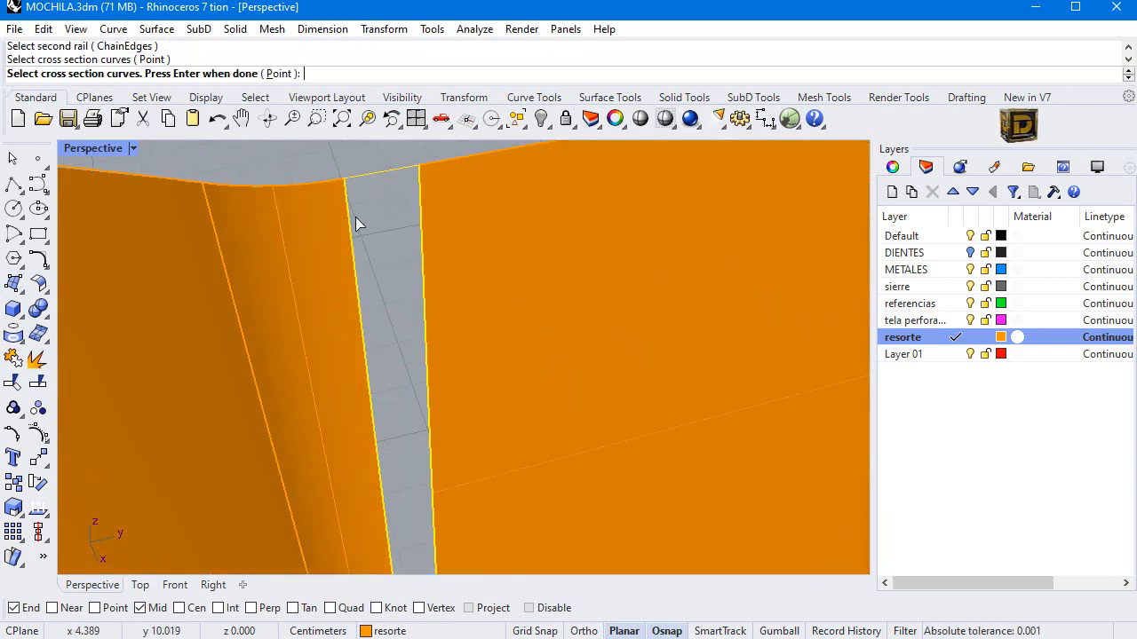
pyautogui.press('Return')
pyautogui.press('Return')
# Step: Make tela perforaciones the current layer and fill the magenta panel's narrow gap with a two-rail sweep along its side edges
pyautogui.scroll(4, 401, 231)
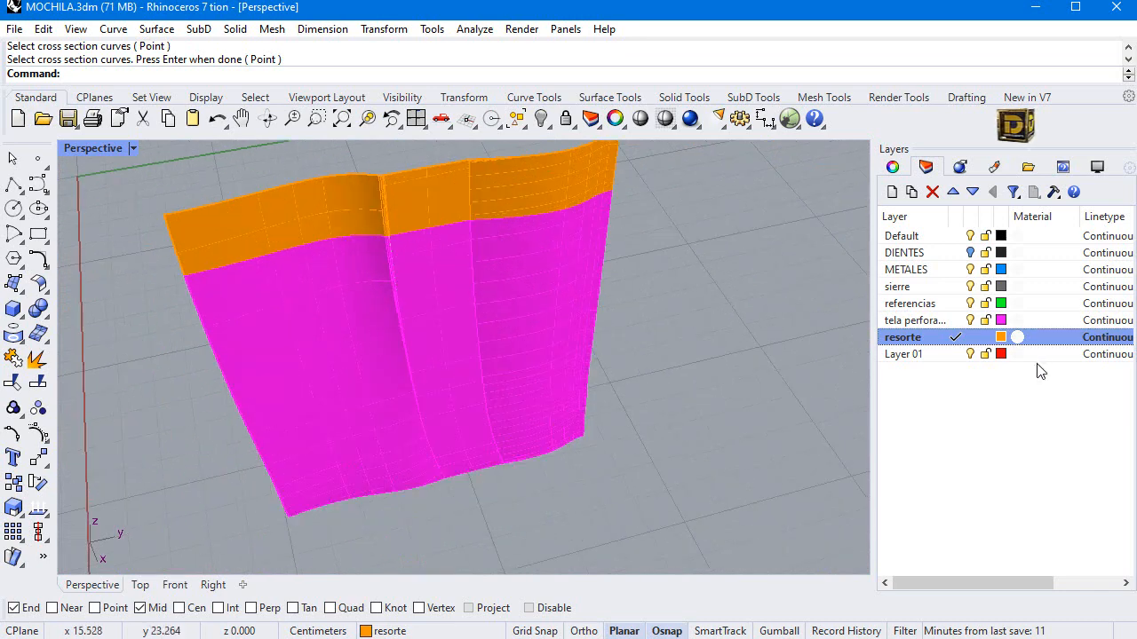
pyautogui.click(958, 321)
pyautogui.scroll(6, 391, 251)
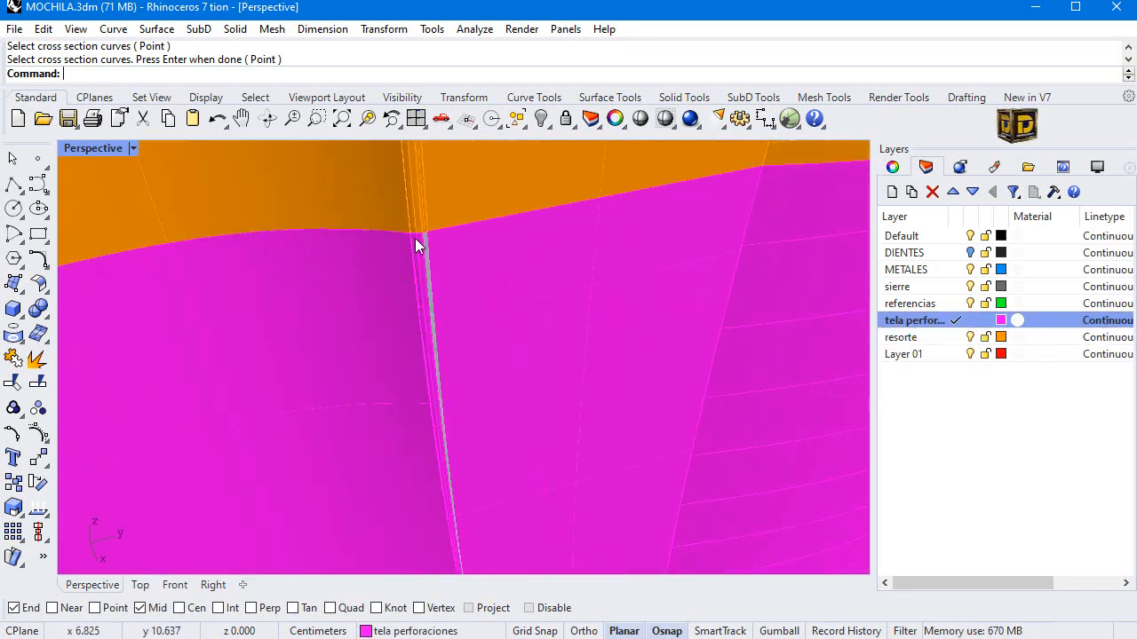
pyautogui.rightClick(439, 236)
pyautogui.scroll(3, 439, 236)
pyautogui.click(426, 241)
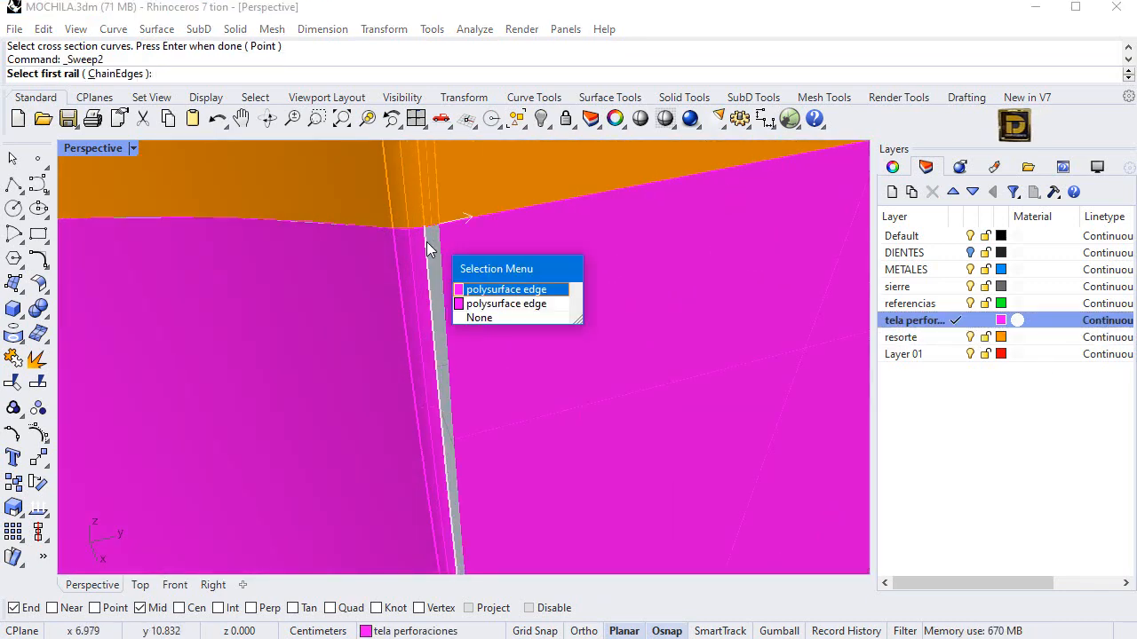
pyautogui.press('Return')
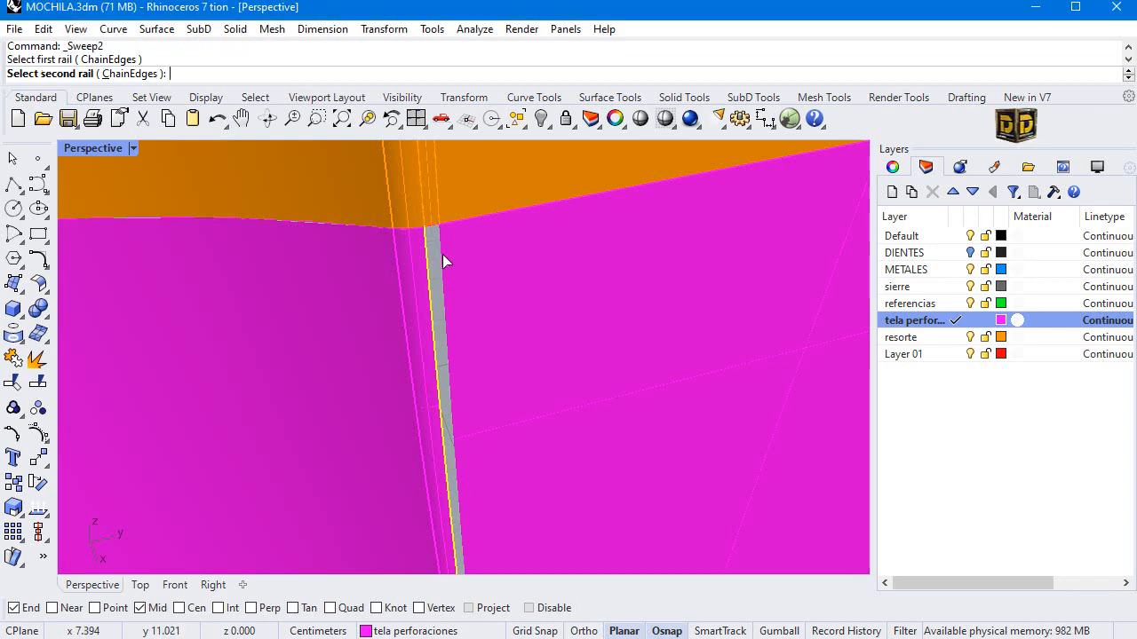
pyautogui.scroll(3, 443, 245)
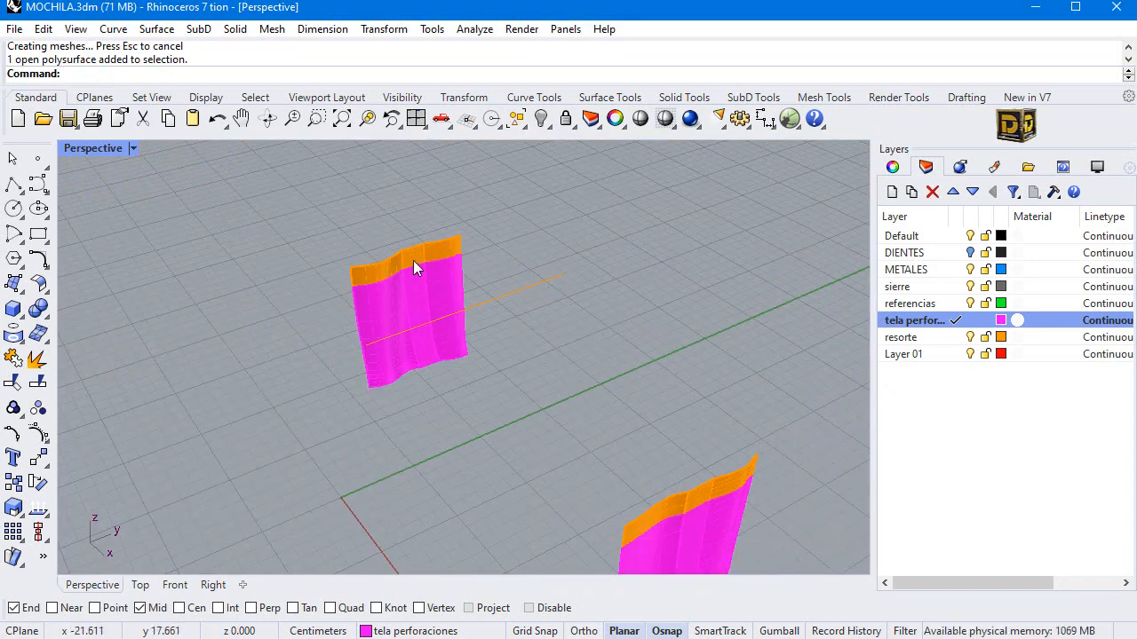
# Step: Join the orange elastic strip's two pieces and the gap-filling surface between them into one polysurface
pyautogui.scroll(-4, 427, 281)
pyautogui.scroll(6, 413, 338)
pyautogui.click(395, 387)
pyautogui.scroll(5, 412, 377)
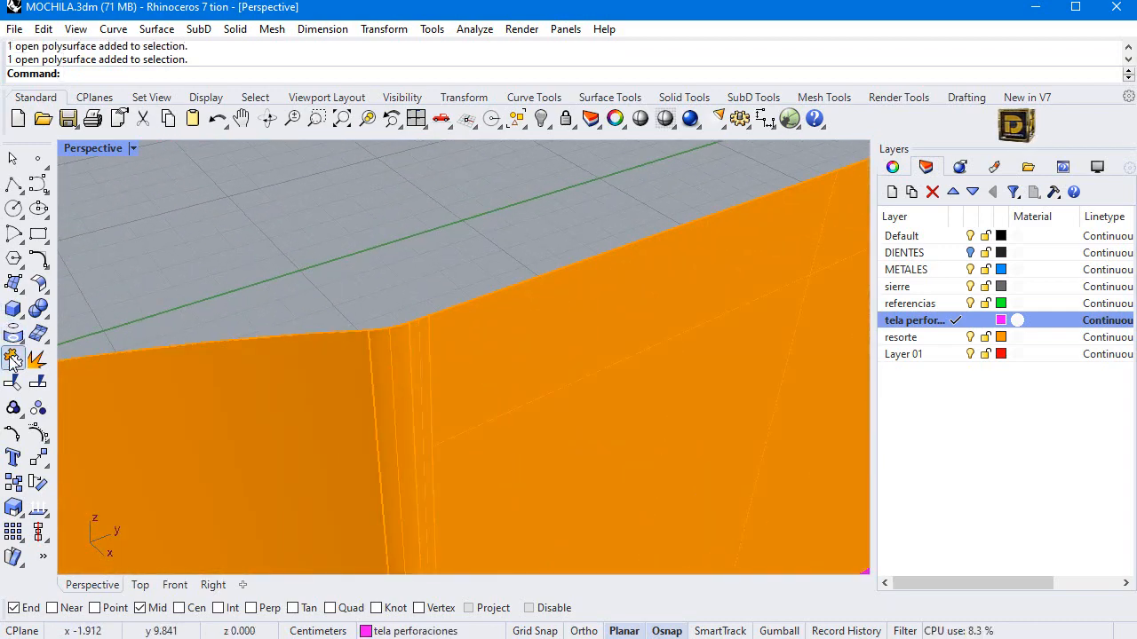
pyautogui.click(12, 358)
pyautogui.click(413, 360)
pyautogui.click(430, 348)
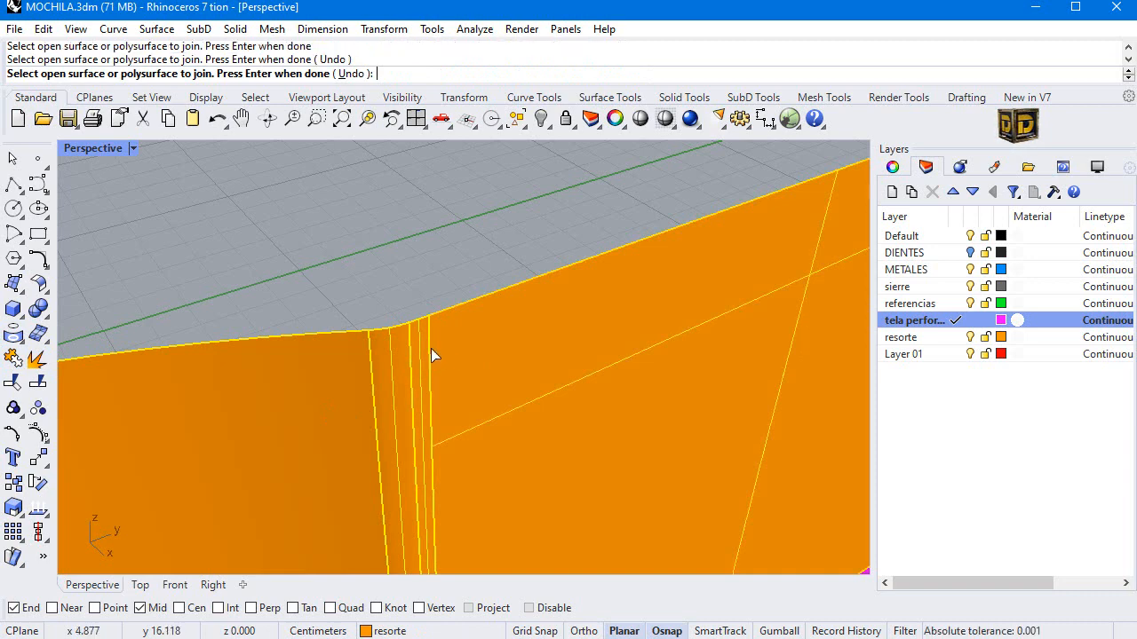
pyautogui.scroll(-6, 435, 333)
pyautogui.rightClick(443, 325)
pyautogui.scroll(-5, 507, 346)
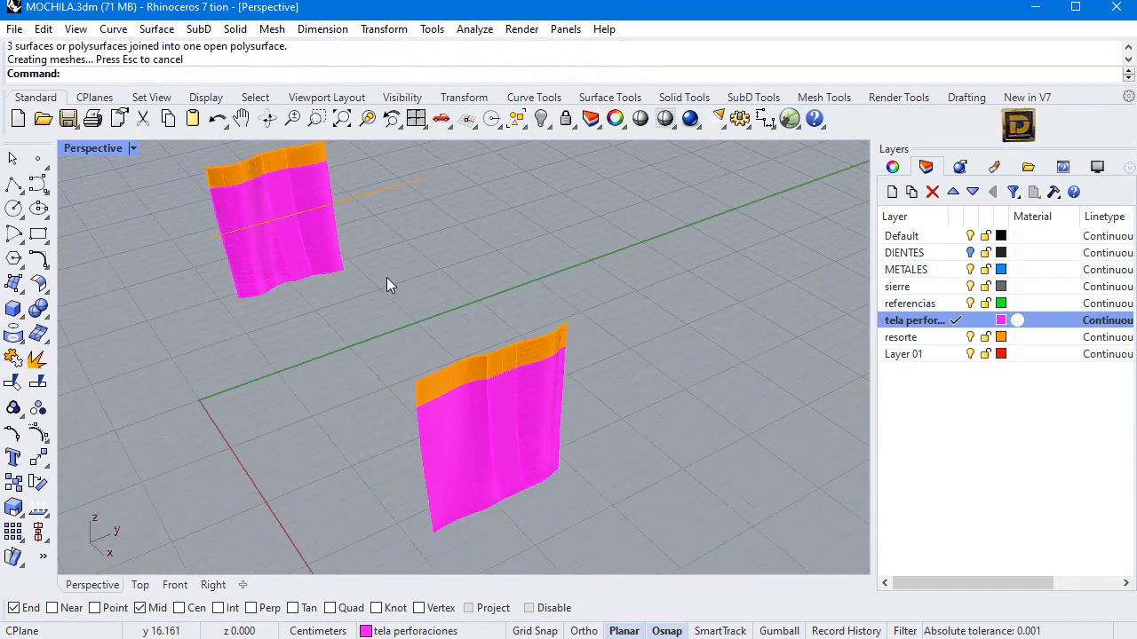
# Step: Offset the joined orange elastic strip outward as a solid with a distance of 0.2 cm
pyautogui.click(264, 172)
pyautogui.scroll(3, 450, 380)
pyautogui.click(451, 379)
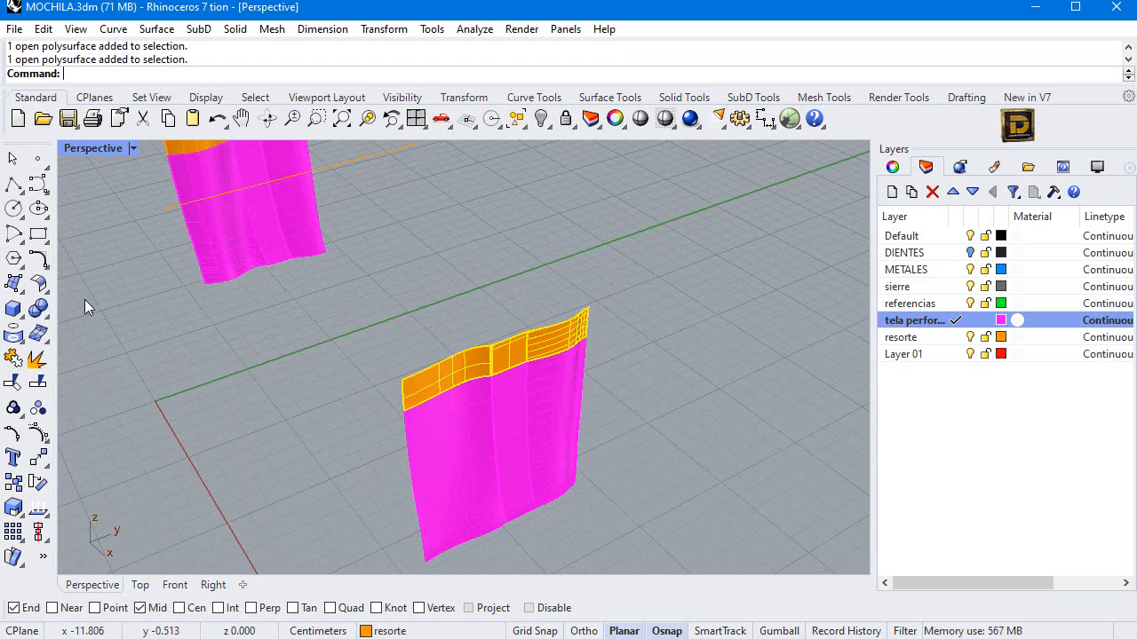
pyautogui.click(39, 283)
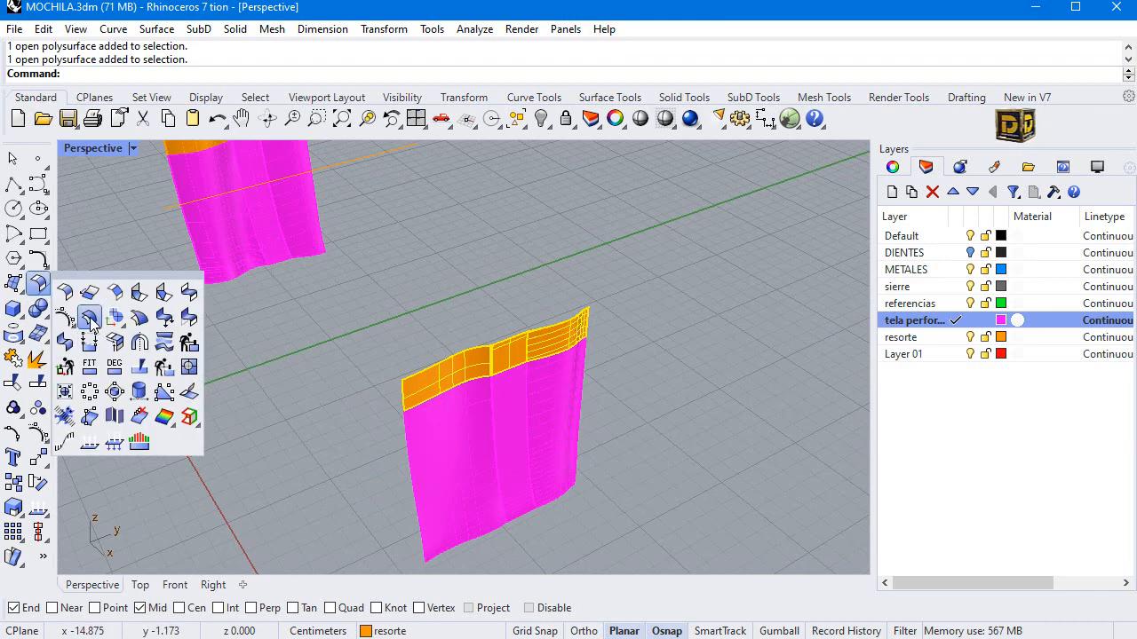
pyautogui.click(90, 320)
pyautogui.moveTo(250, 367); pyautogui.dragTo(396, 376, button='right')
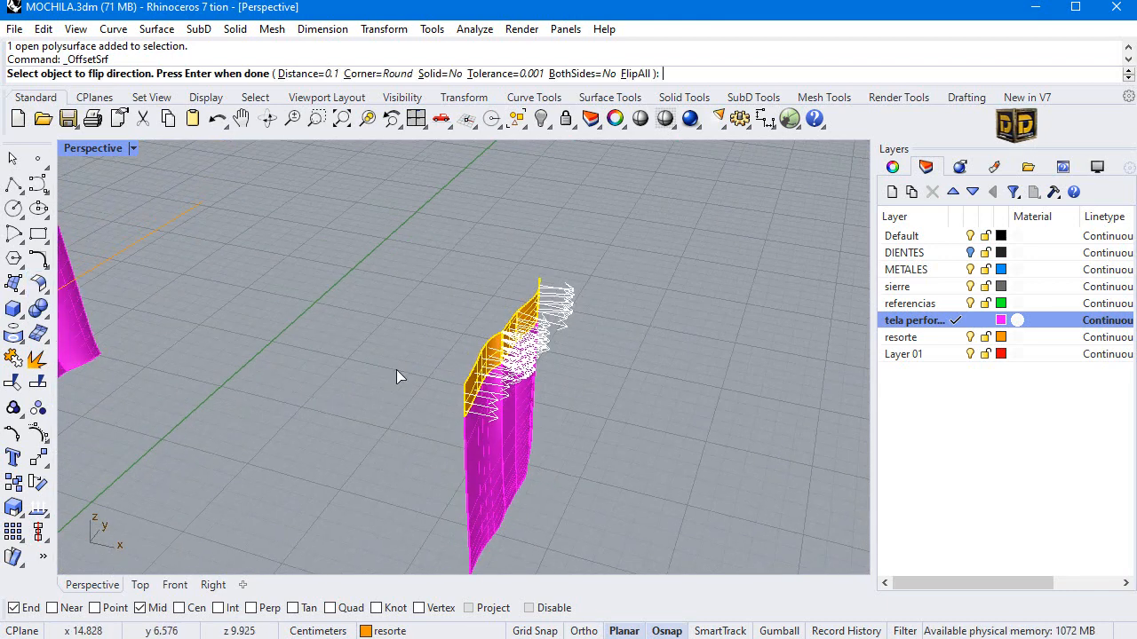
pyautogui.click(437, 74)
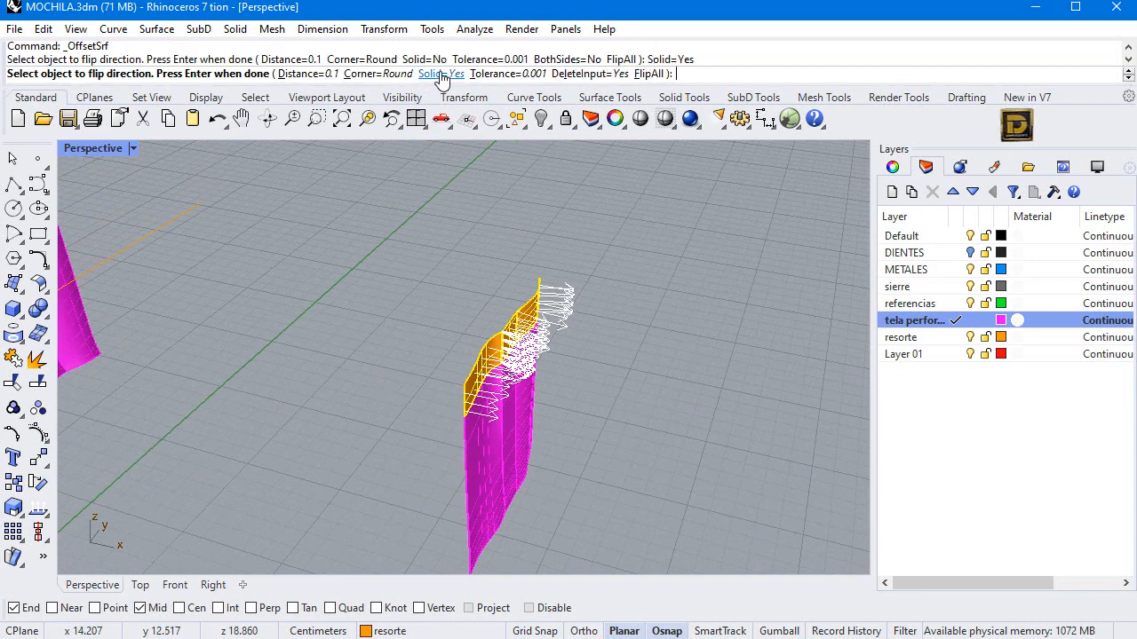
pyautogui.click(315, 76)
pyautogui.write('.2')
pyautogui.press('Return')
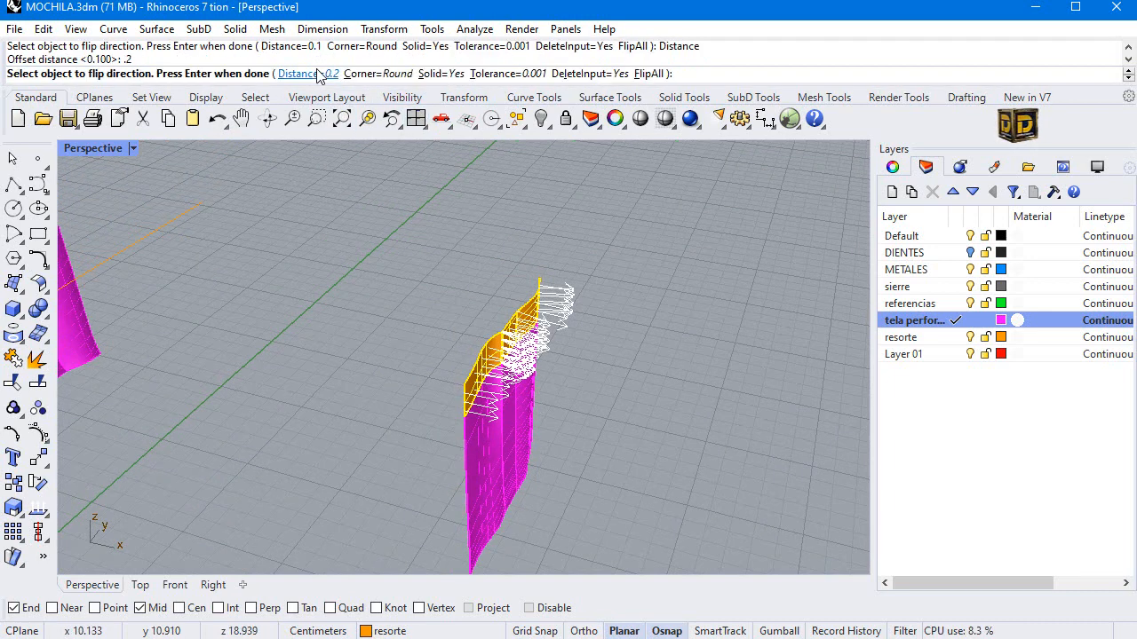
pyautogui.press('Return')
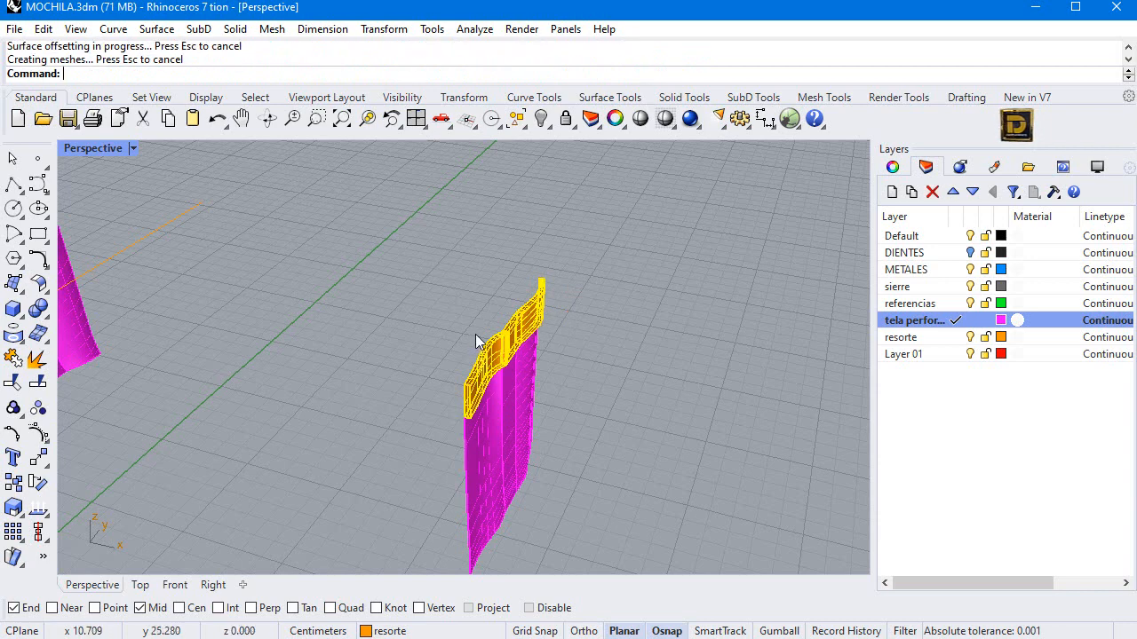
# Step: Offset the orange elastic strip on the opposite side panel as a 0.2 cm solid using the same settings
pyautogui.moveTo(578, 300); pyautogui.dragTo(178, 263, button='right')
pyautogui.click(179, 262)
pyautogui.press('Return')
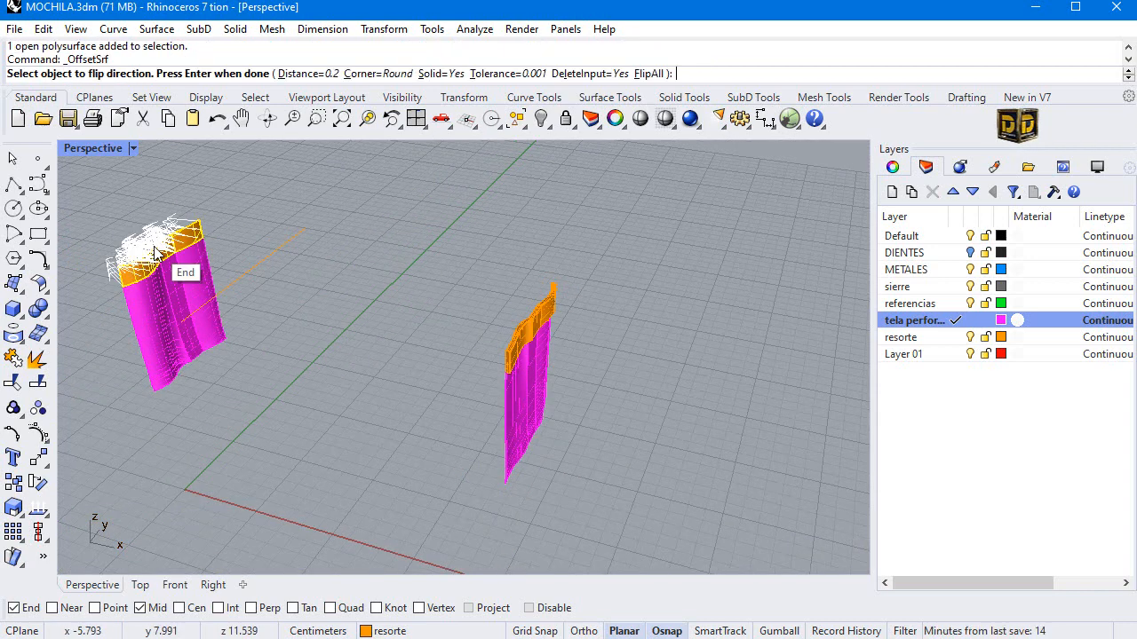
pyautogui.press('Return')
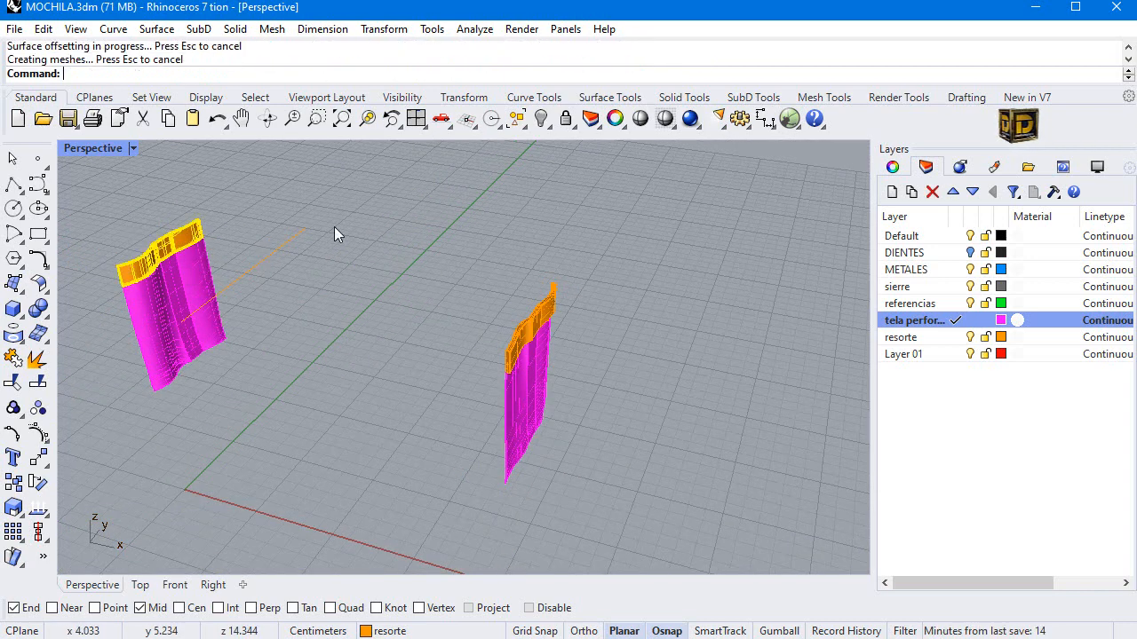
# Step: Show the hidden backpack parts and view the model with its side panels in Rendered display mode
pyautogui.rightClick(541, 118)
pyautogui.click(620, 320)
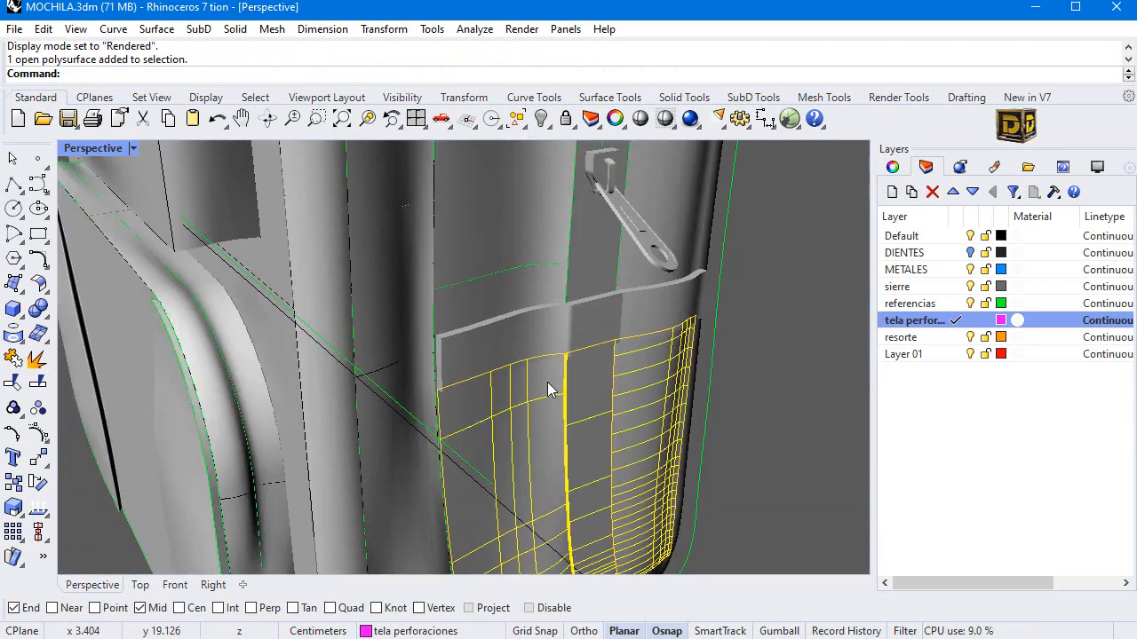
pyautogui.scroll(-7, 530, 410)
pyautogui.scroll(-5, 530, 420)
pyautogui.moveTo(530, 421); pyautogui.dragTo(569, 352, button='right')
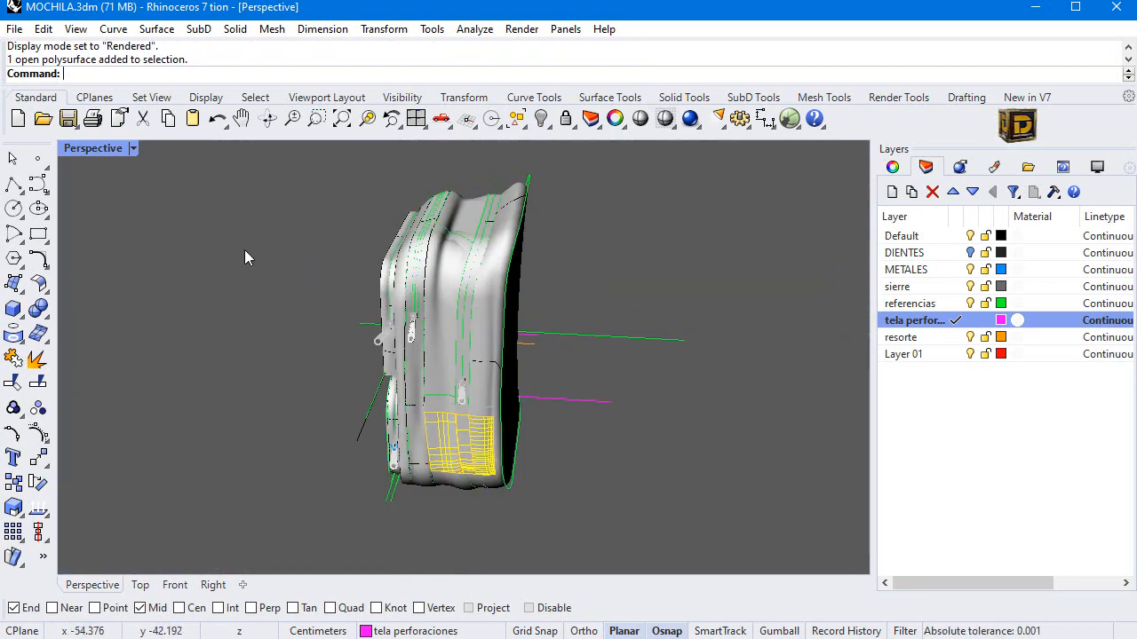
pyautogui.moveTo(246, 254); pyautogui.dragTo(335, 263, button='right')
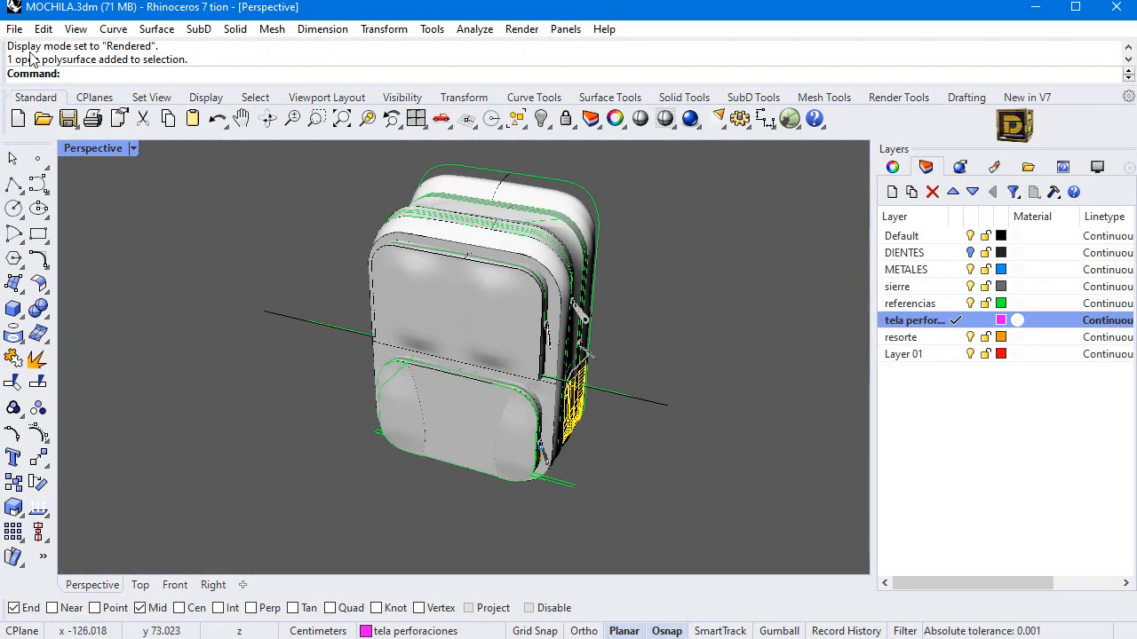
# Step: Save the backpack file and set the perspective view back to Shaded display mode
pyautogui.click(14, 29)
pyautogui.click(54, 112)
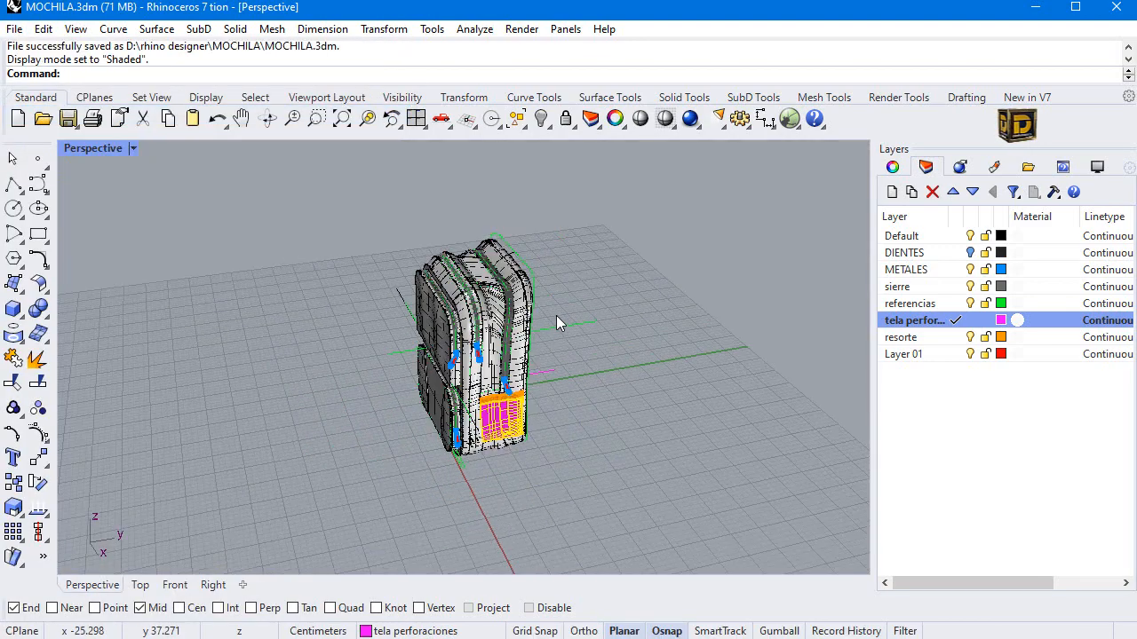
pyautogui.moveTo(568, 318); pyautogui.dragTo(363, 341, button='right')
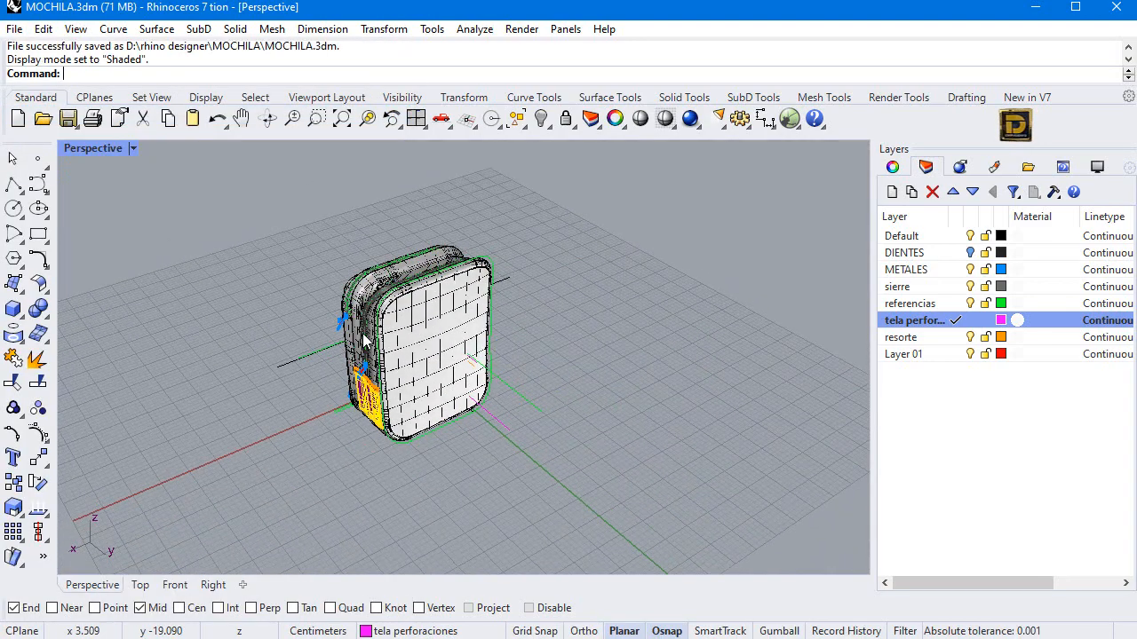
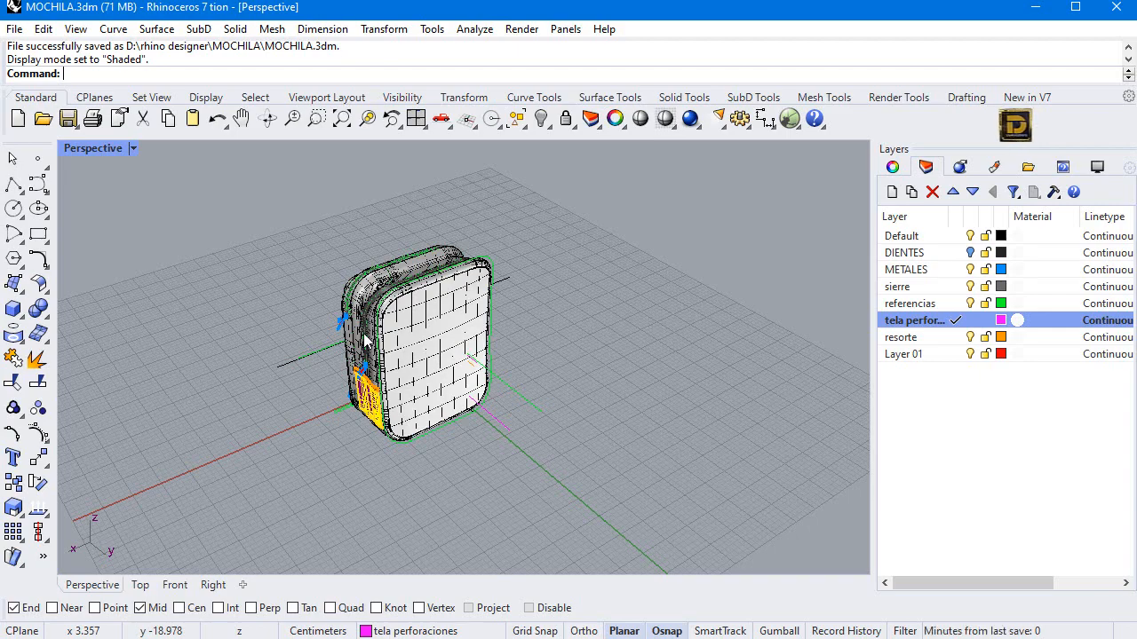
# Step: Isolate the backpack's rear band surface that runs between the dark zipper strip and the back edge
pyautogui.moveTo(318, 339); pyautogui.dragTo(532, 256, button='right')
pyautogui.scroll(7, 496, 298)
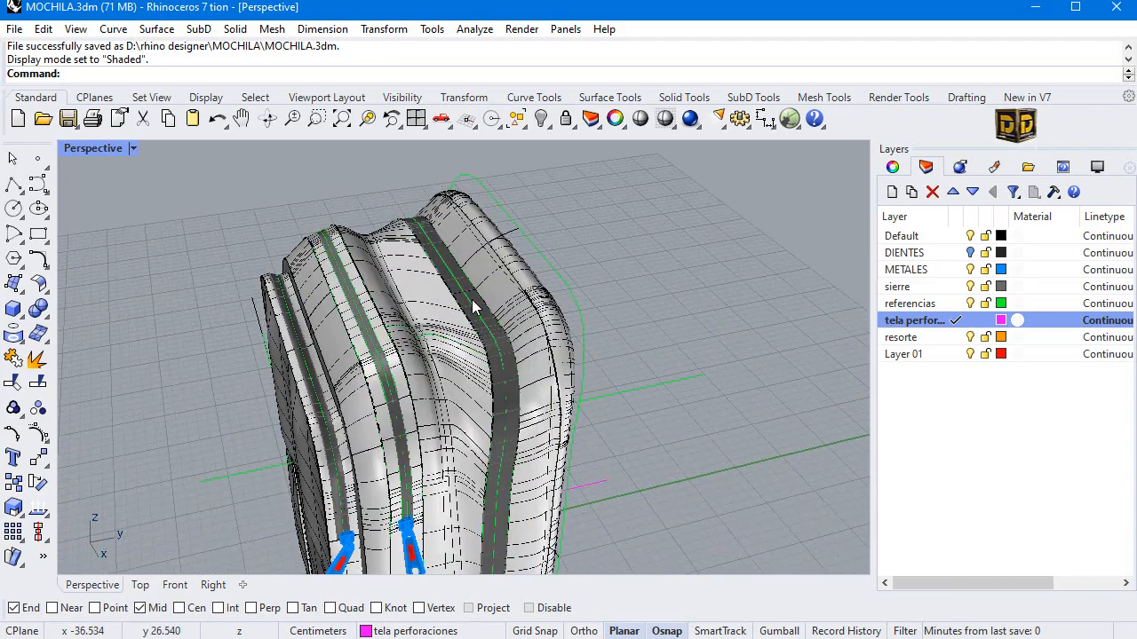
pyautogui.rightClick(472, 299)
pyautogui.moveTo(471, 299); pyautogui.dragTo(404, 266, button='right')
pyautogui.scroll(4, 399, 200)
pyautogui.click(400, 195)
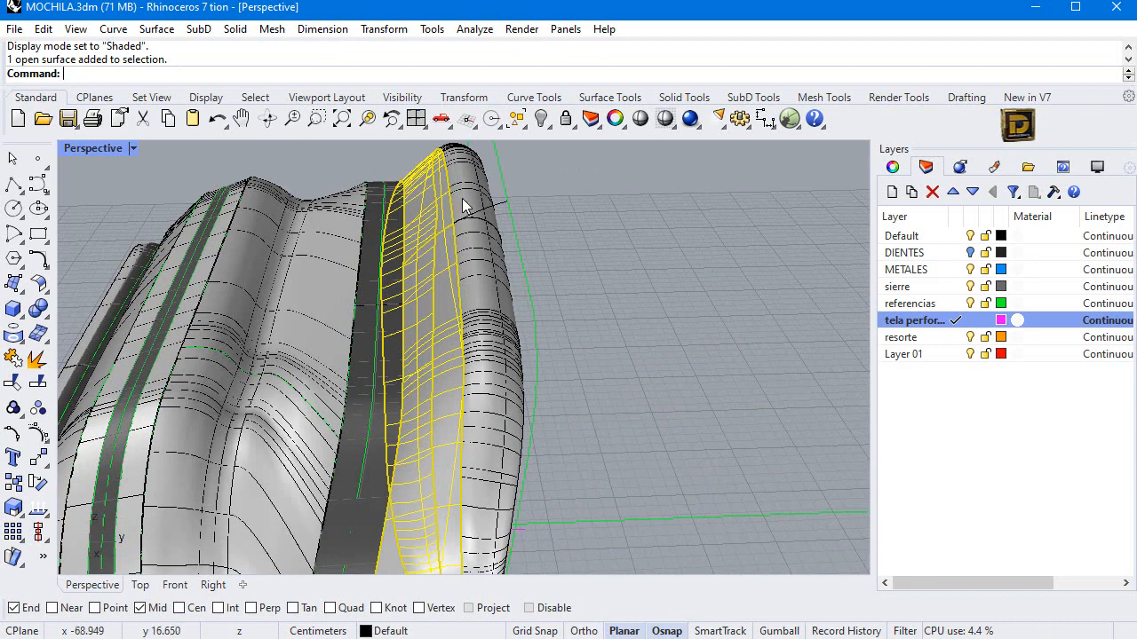
pyautogui.click(634, 229)
pyautogui.click(439, 252)
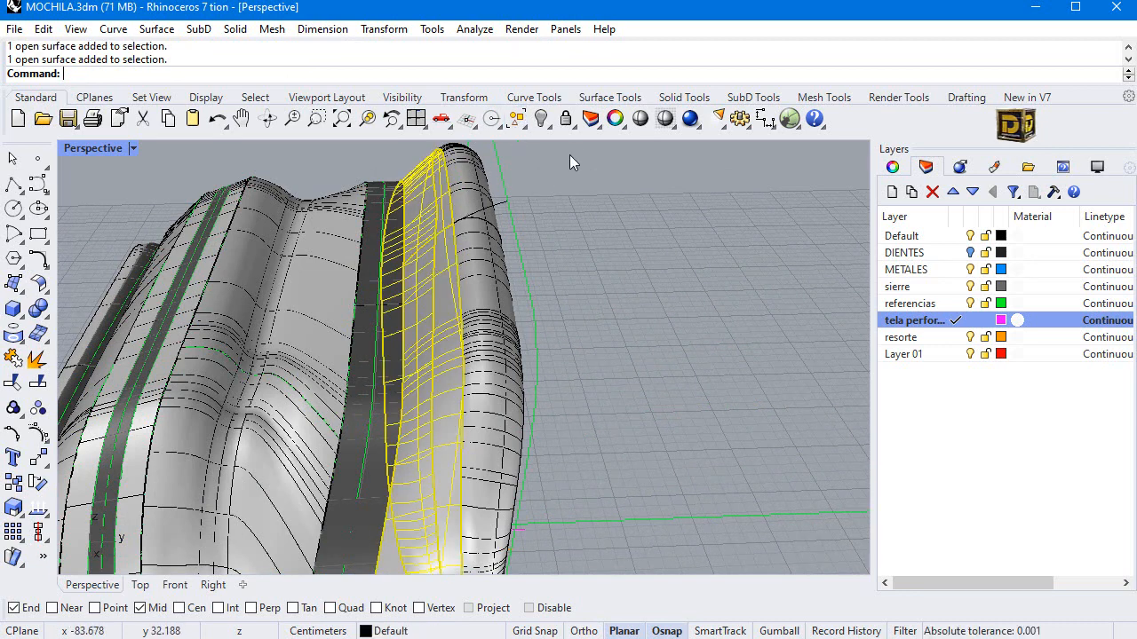
pyautogui.click(550, 130)
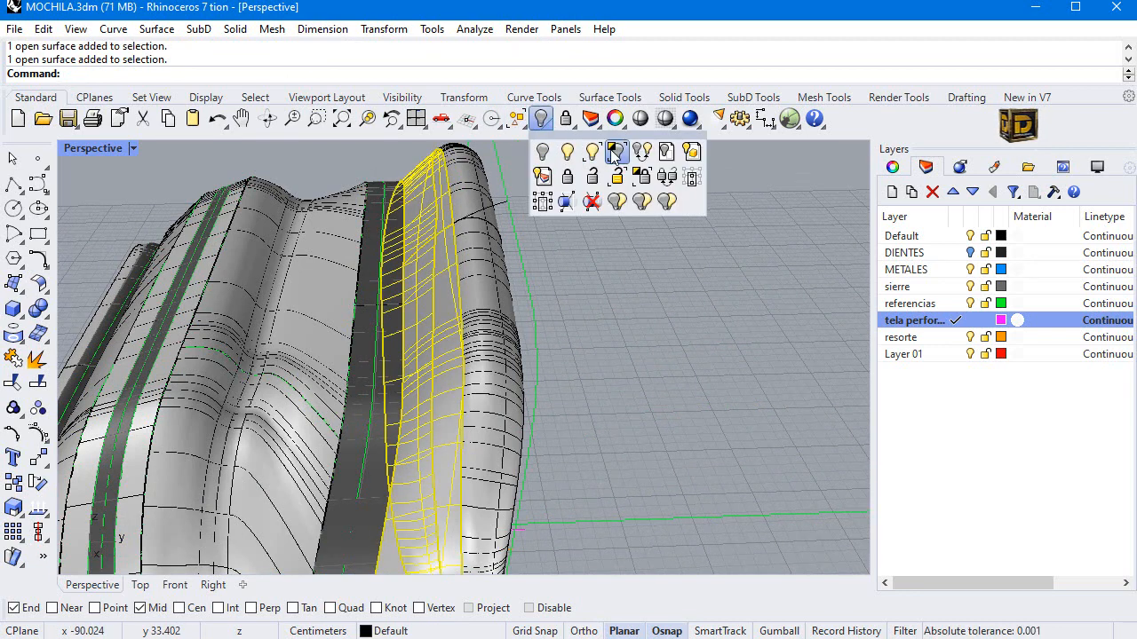
pyautogui.click(608, 156)
pyautogui.moveTo(274, 252); pyautogui.dragTo(171, 228, button='right')
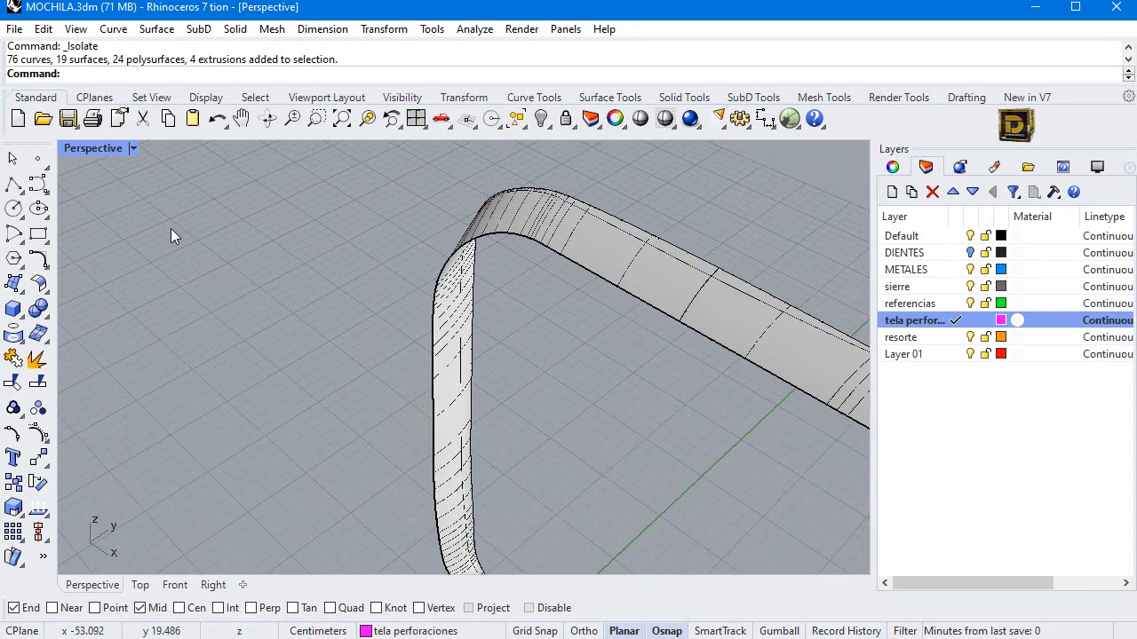
# Step: Draw a straight line about 1 cm long in the Top view across the isolated band, near its left end
pyautogui.click(14, 184)
pyautogui.doubleClick(93, 148)
pyautogui.scroll(-3, 209, 257)
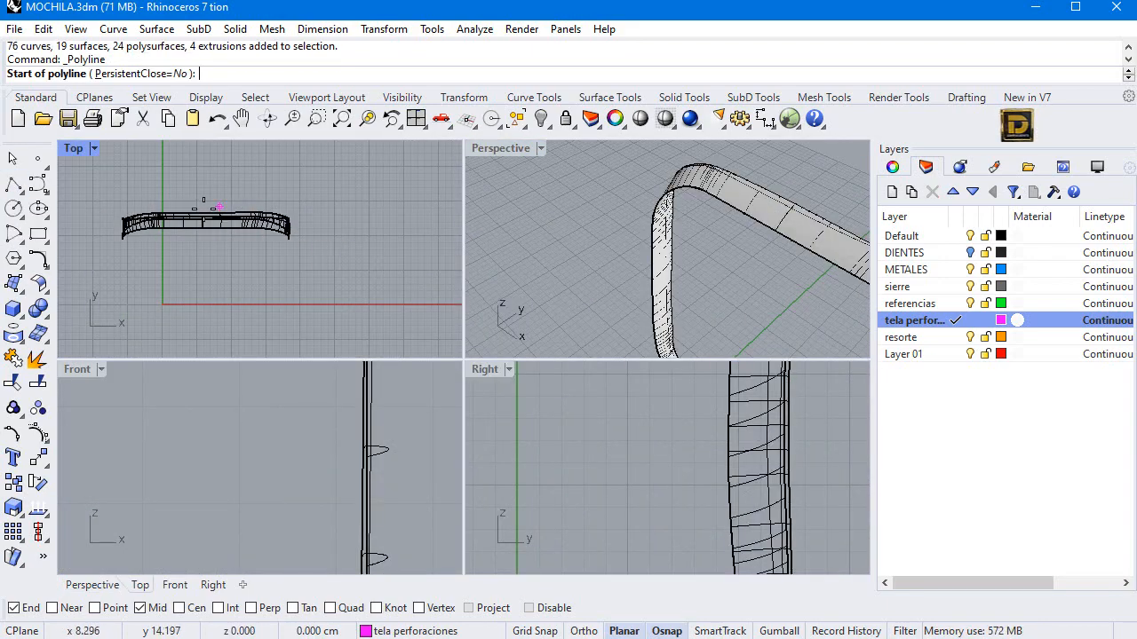
pyautogui.scroll(3, 195, 203)
pyautogui.scroll(3, 246, 257)
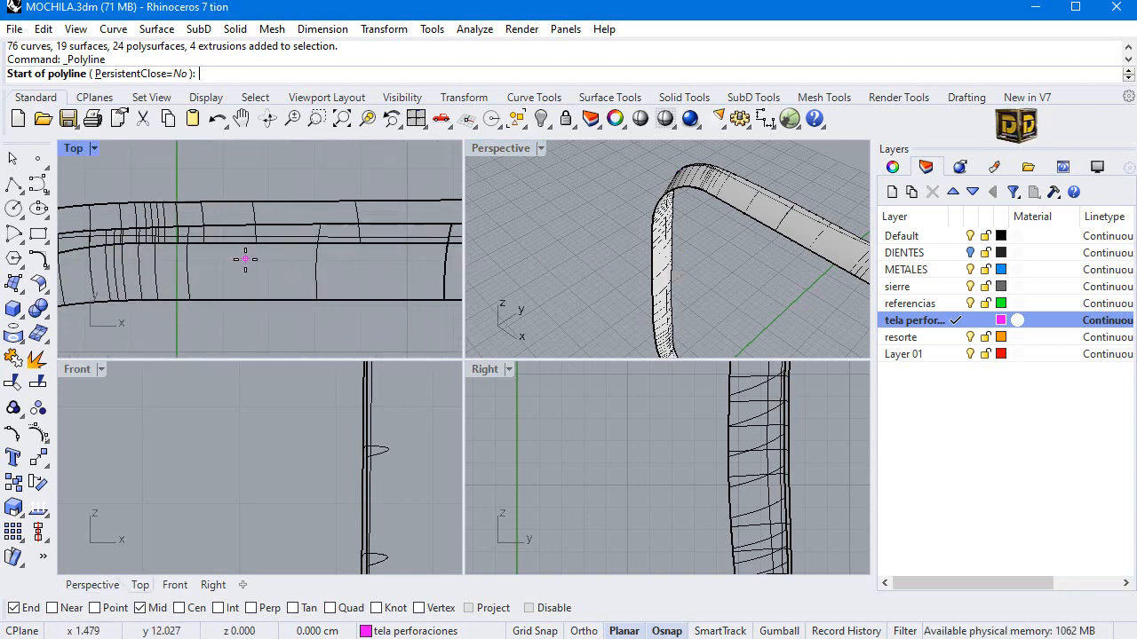
pyautogui.scroll(4, 754, 193)
pyautogui.scroll(-3, 569, 211)
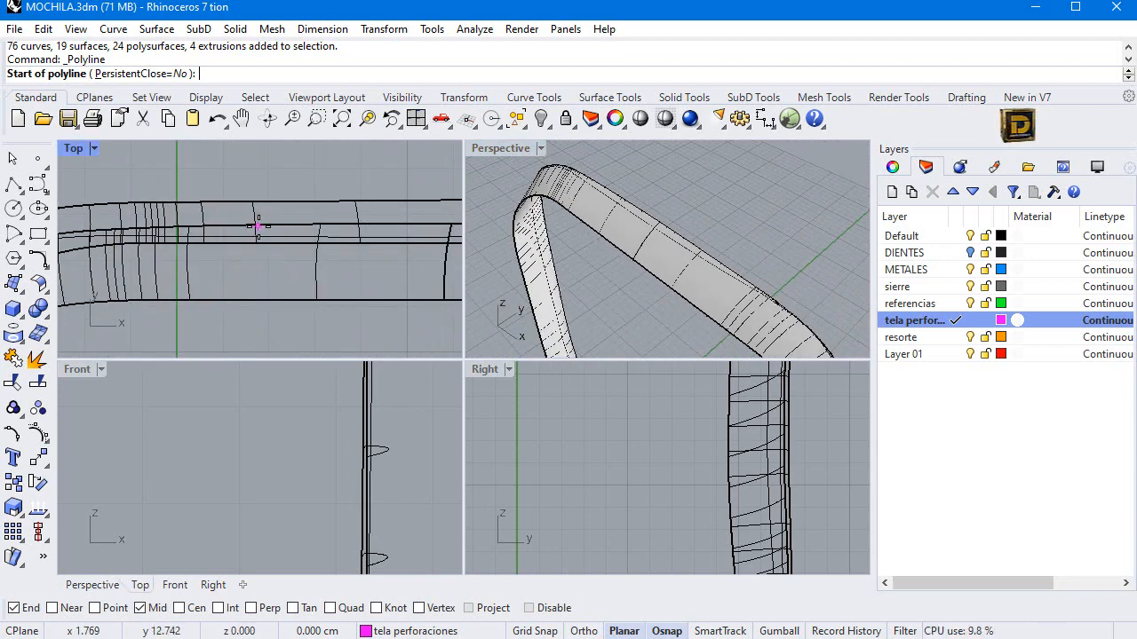
pyautogui.scroll(-2, 256, 225)
pyautogui.scroll(-2, 249, 236)
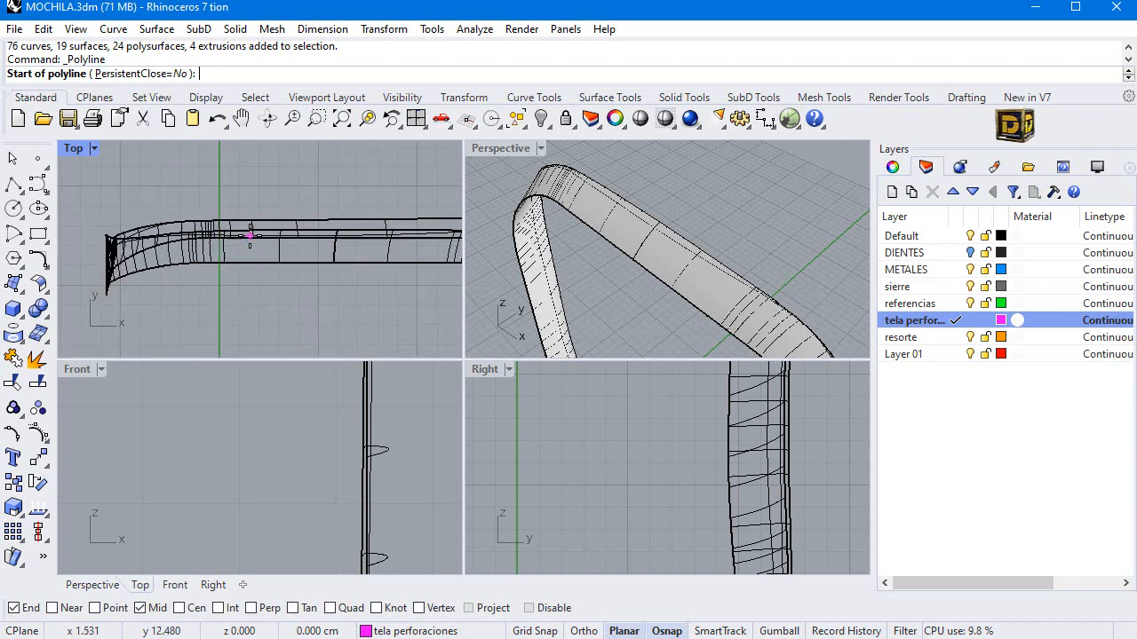
pyautogui.click(248, 247)
pyautogui.scroll(3, 246, 247)
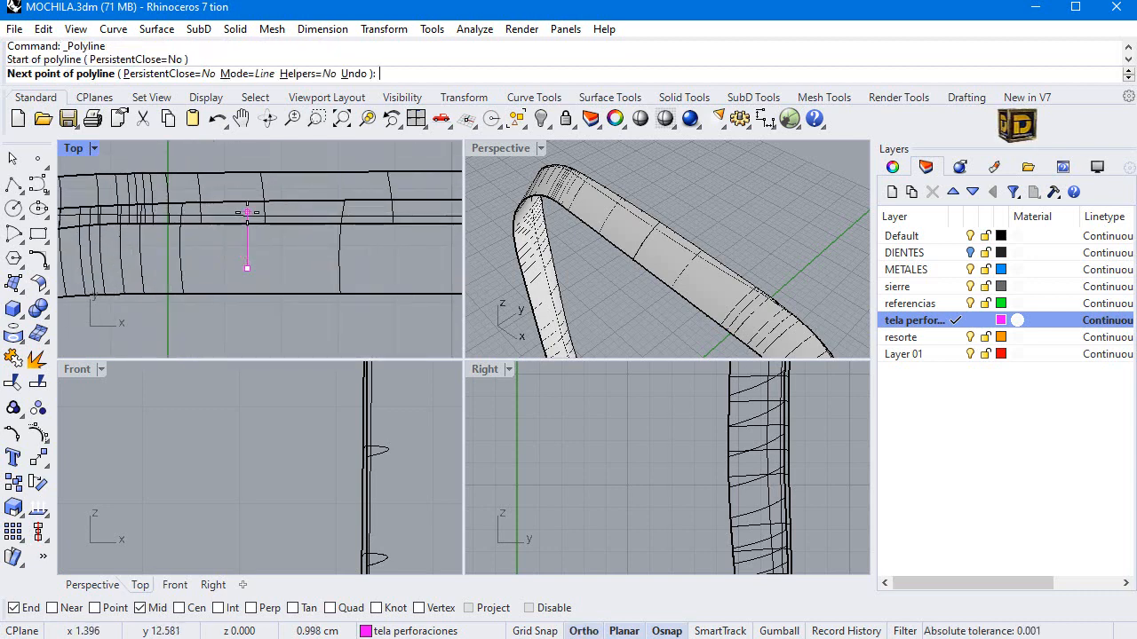
pyautogui.click(247, 208)
pyautogui.press('Return')
# Step: Copy the short line about 7 cm horizontally along the band in the Top view, with Ortho on and object snaps disabled
pyautogui.click(253, 248)
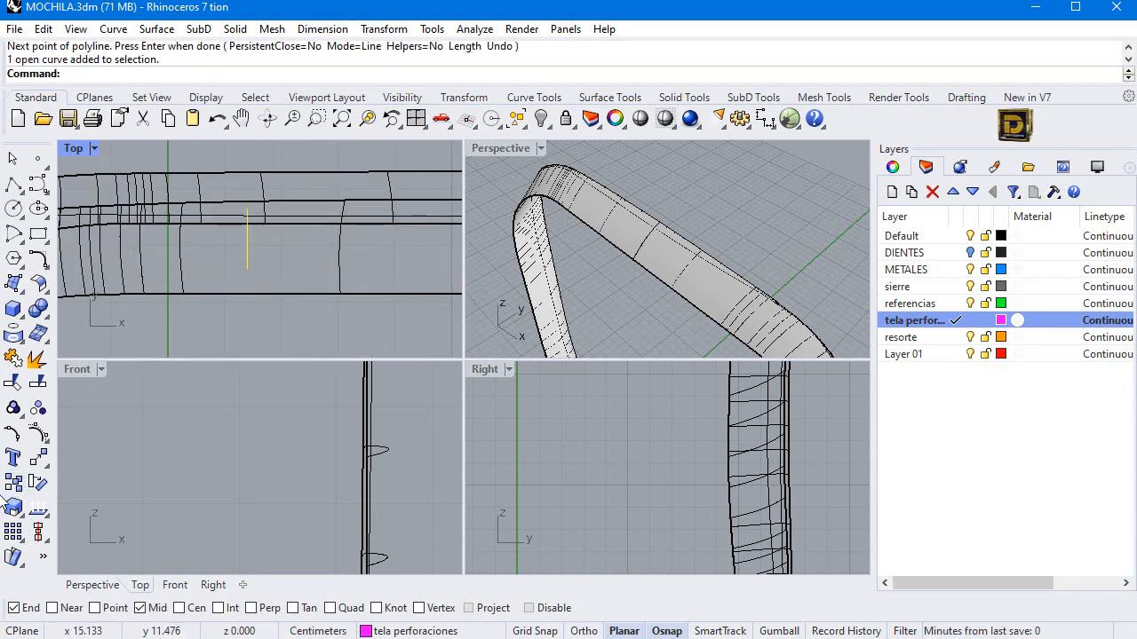
pyautogui.click(44, 433)
pyautogui.click(247, 249)
pyautogui.press('F8')
pyautogui.scroll(-4, 333, 257)
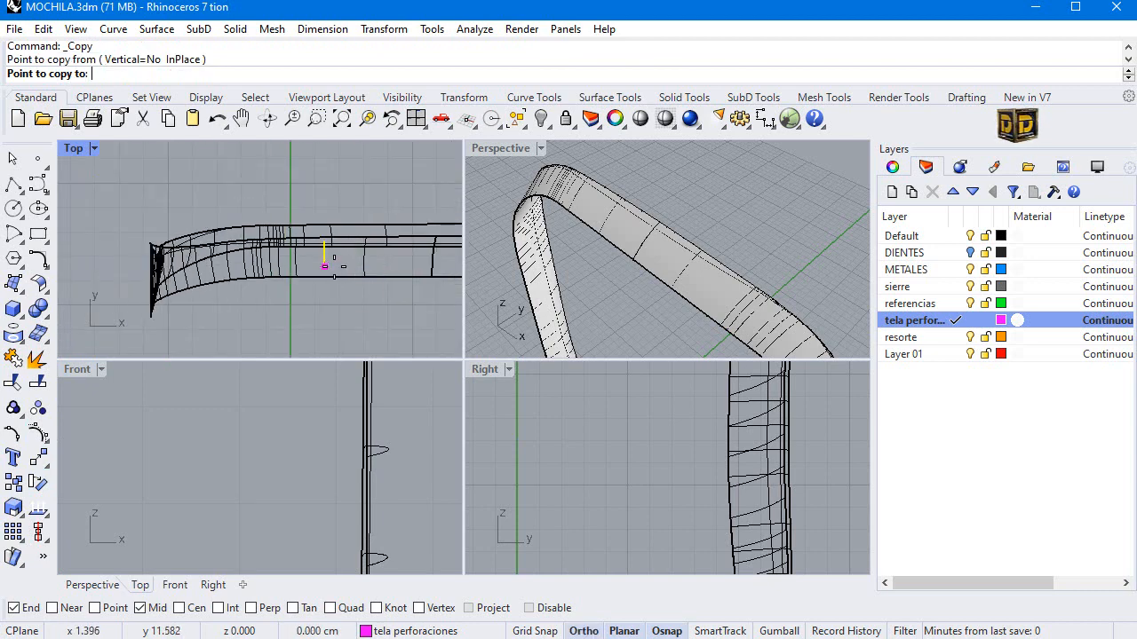
pyautogui.scroll(1, 373, 262)
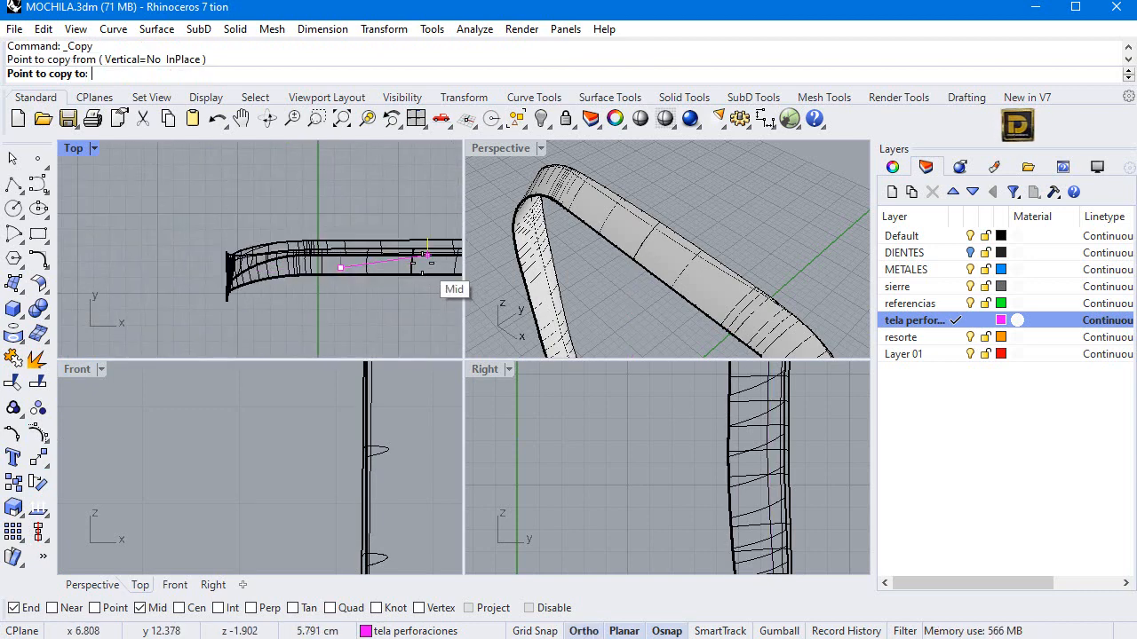
pyautogui.scroll(3, 413, 271)
pyautogui.press('F8')
pyautogui.click(529, 610)
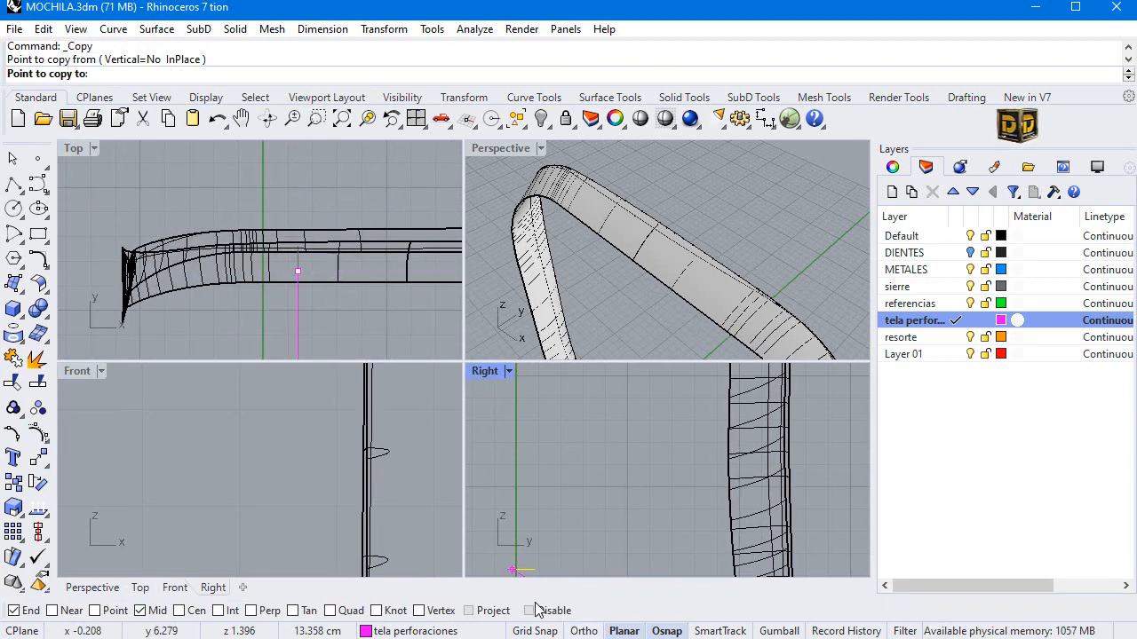
pyautogui.scroll(-2, 342, 246)
pyautogui.press('F8')
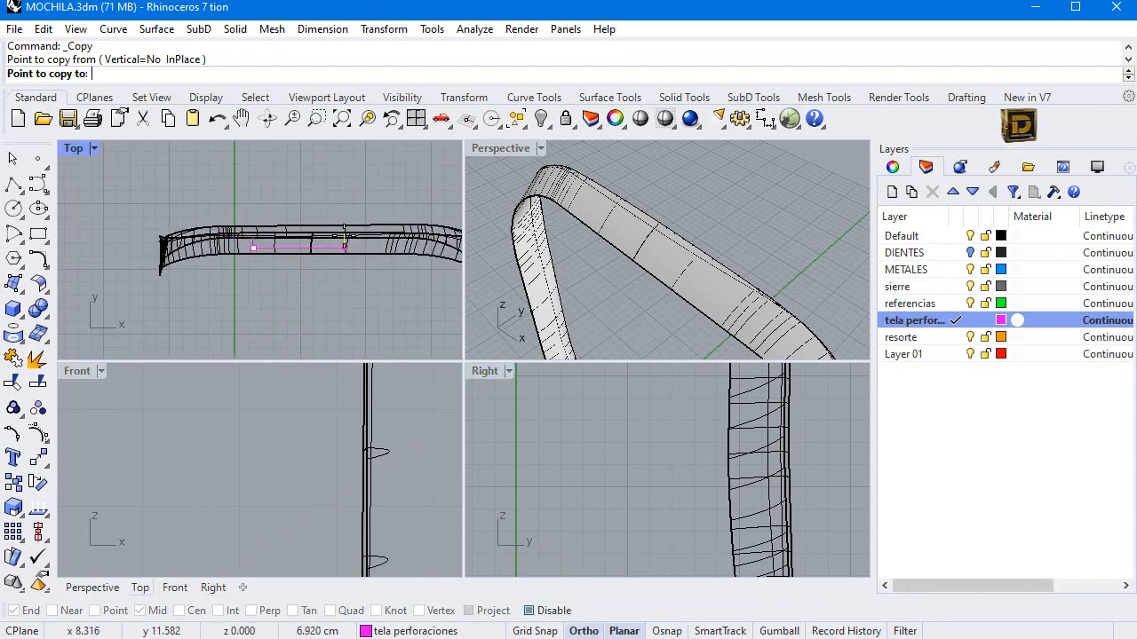
pyautogui.click(350, 247)
pyautogui.press('Return')
pyautogui.scroll(2, 348, 241)
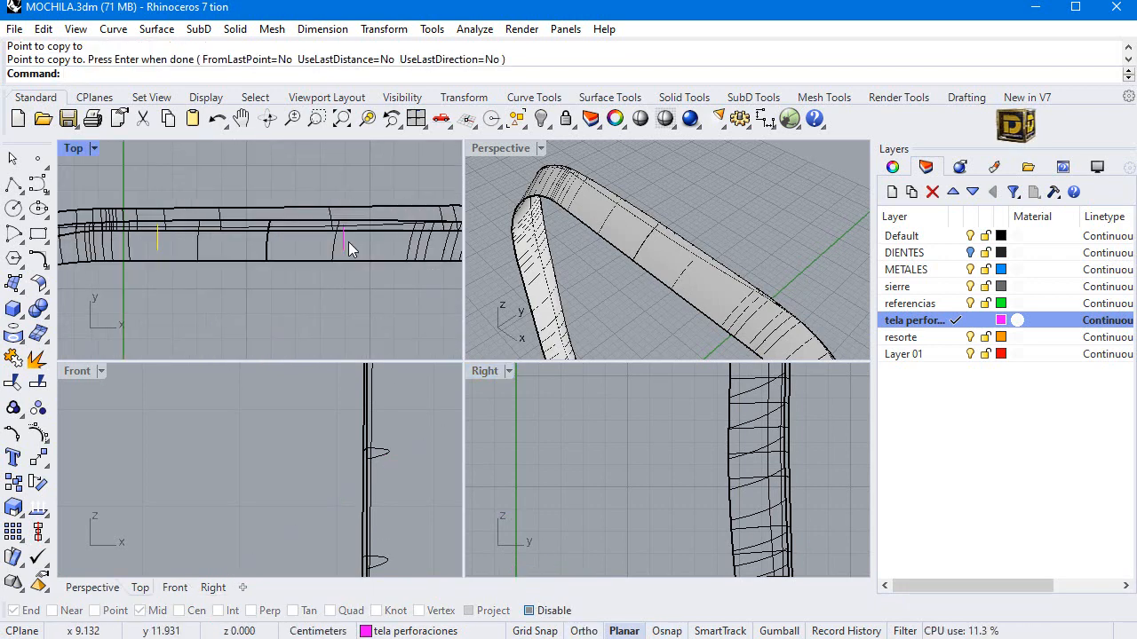
# Step: Project both short lines from the Top view onto the isolated band surface
pyautogui.click(345, 243)
pyautogui.click(13, 335)
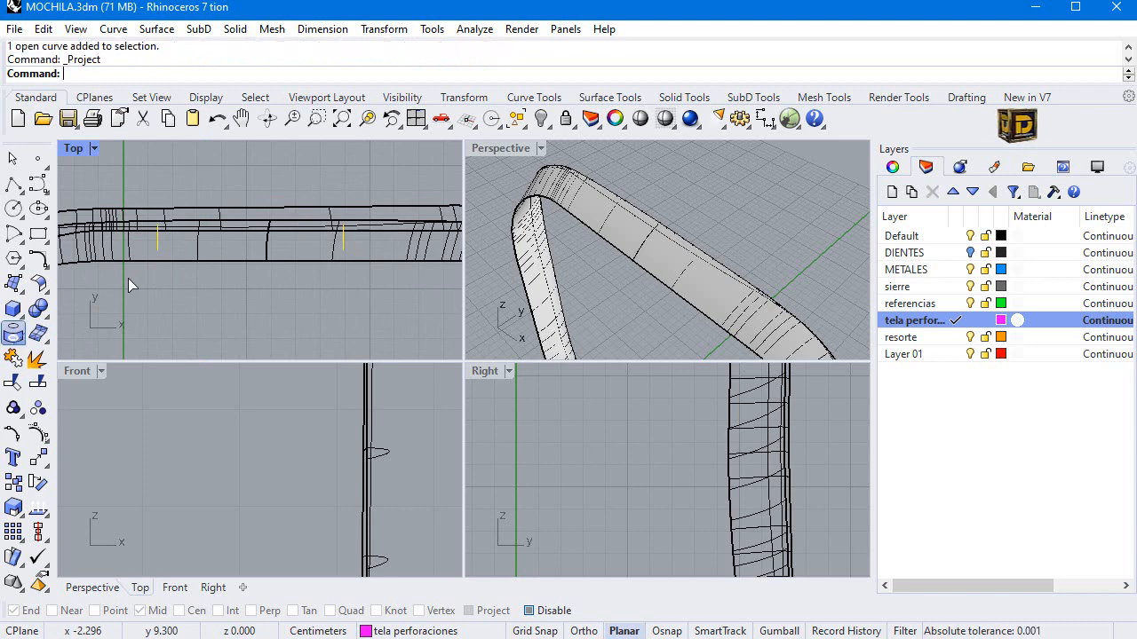
pyautogui.click(265, 227)
pyautogui.press('Return')
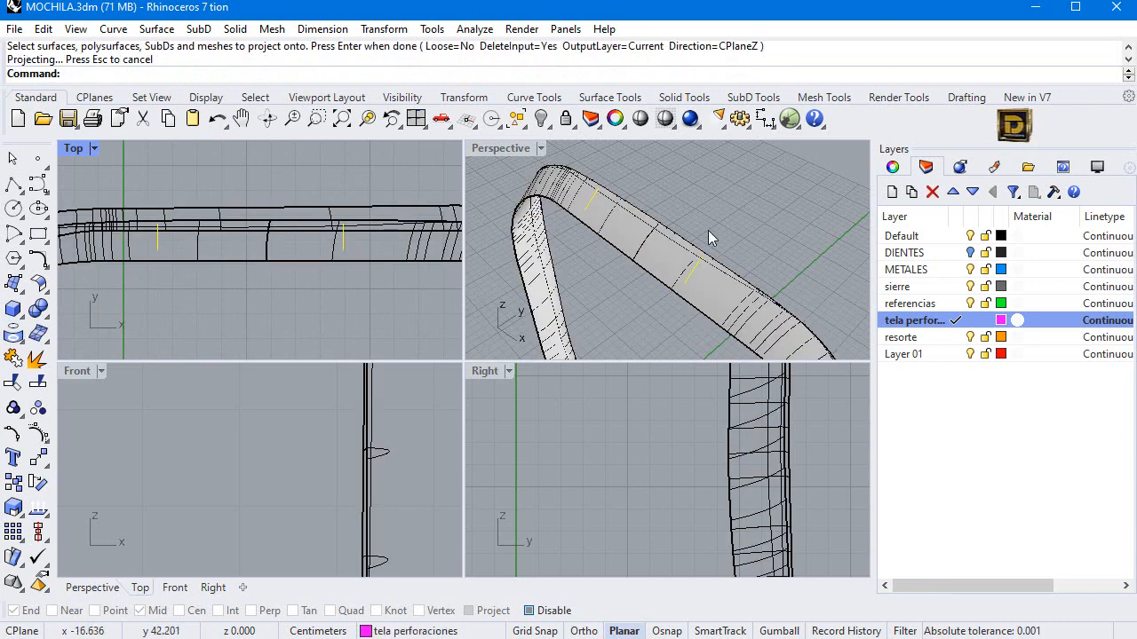
# Step: Draw an arc between the two projected lines' upper ends as seen in the Top view, bulging upward in the Front view, with End snap on
pyautogui.scroll(-6, 708, 230)
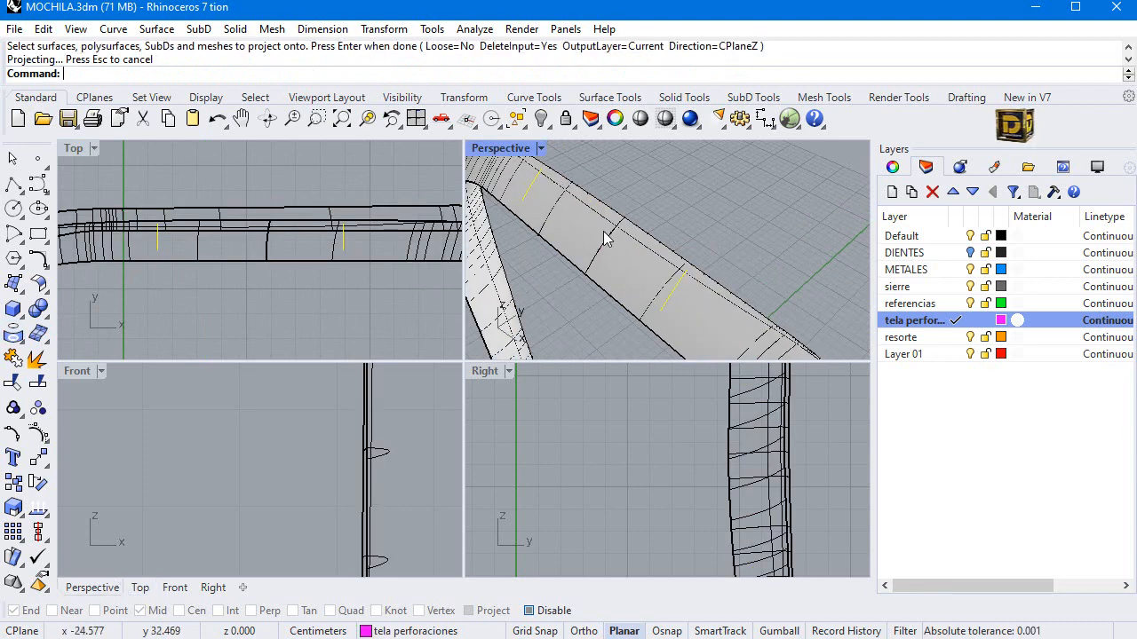
pyautogui.doubleClick(503, 149)
pyautogui.scroll(3, 344, 342)
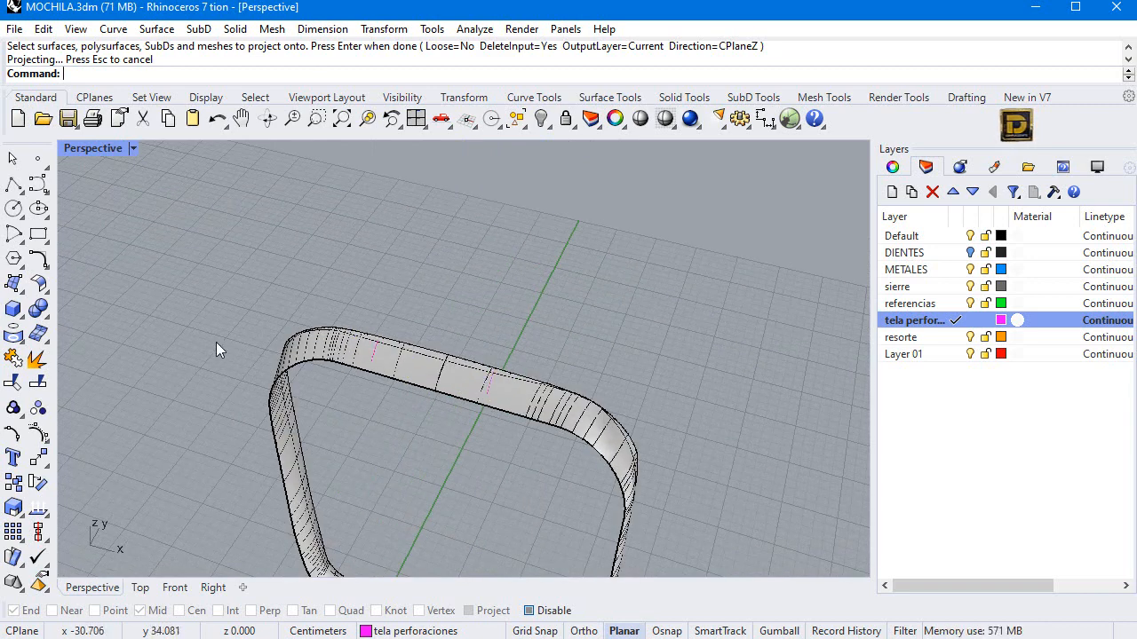
pyautogui.click(15, 234)
pyautogui.click(65, 243)
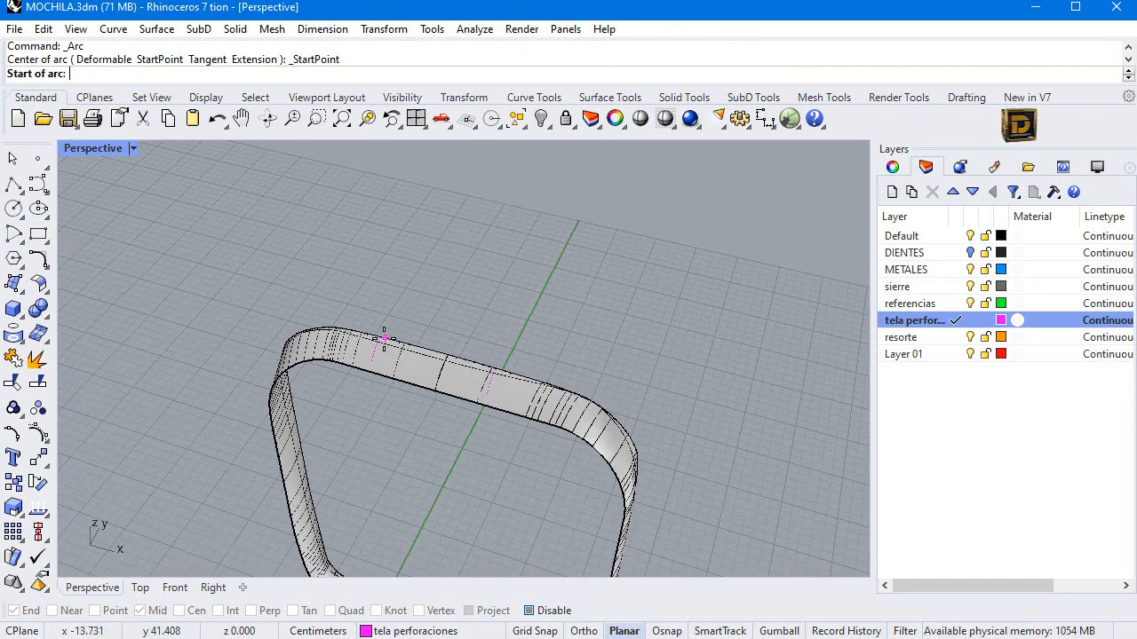
pyautogui.click(548, 610)
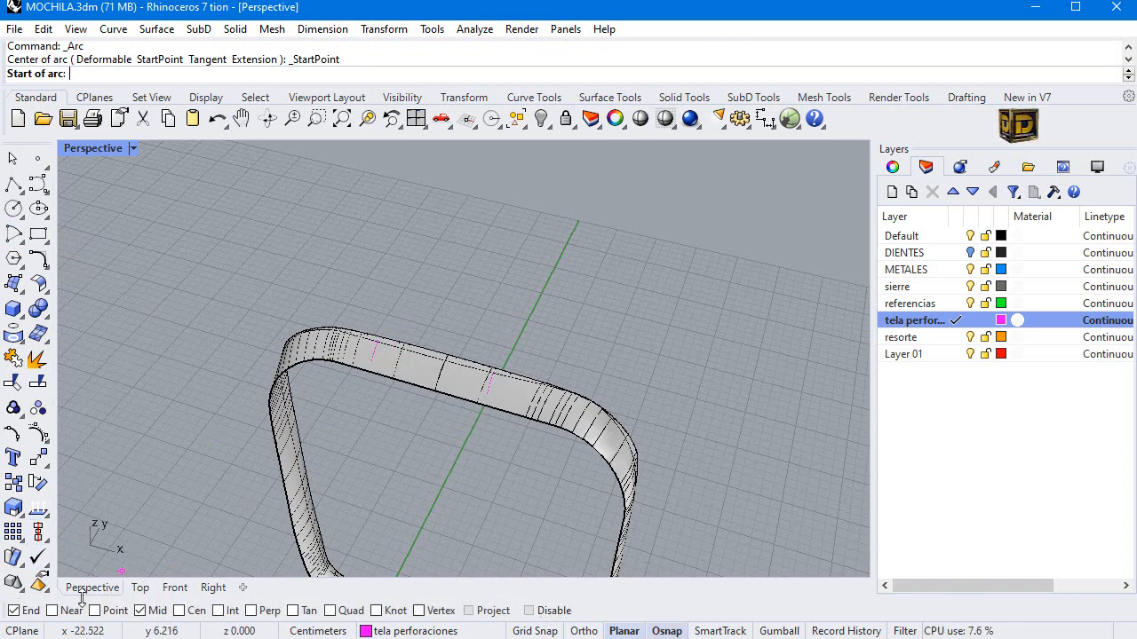
pyautogui.click(377, 341)
pyautogui.click(493, 374)
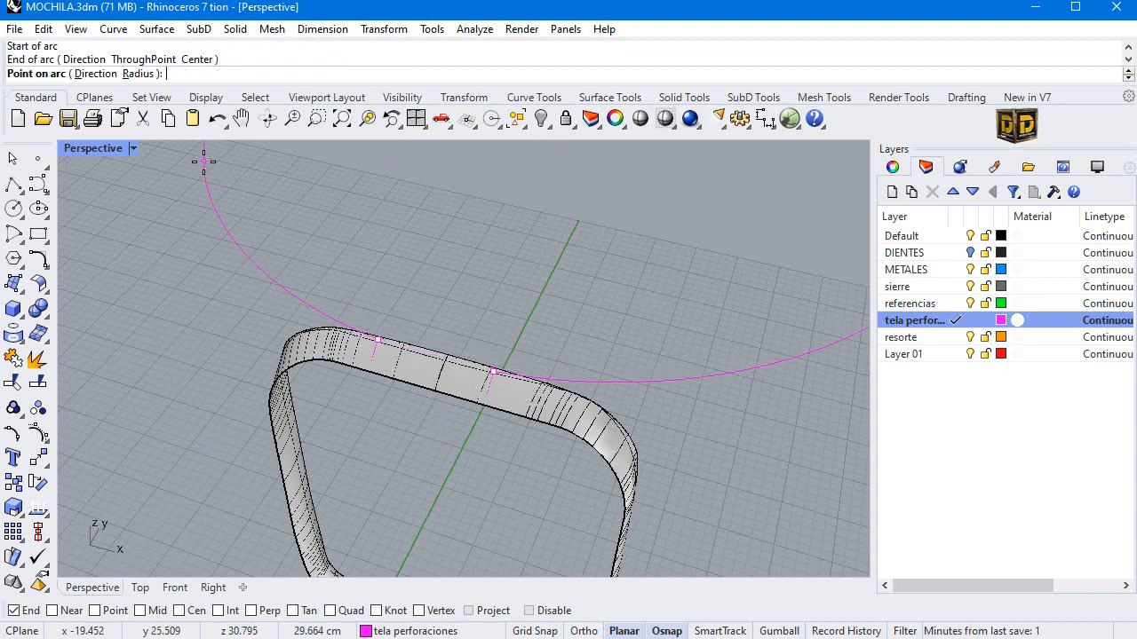
pyautogui.doubleClick(107, 151)
pyautogui.scroll(-3, 644, 429)
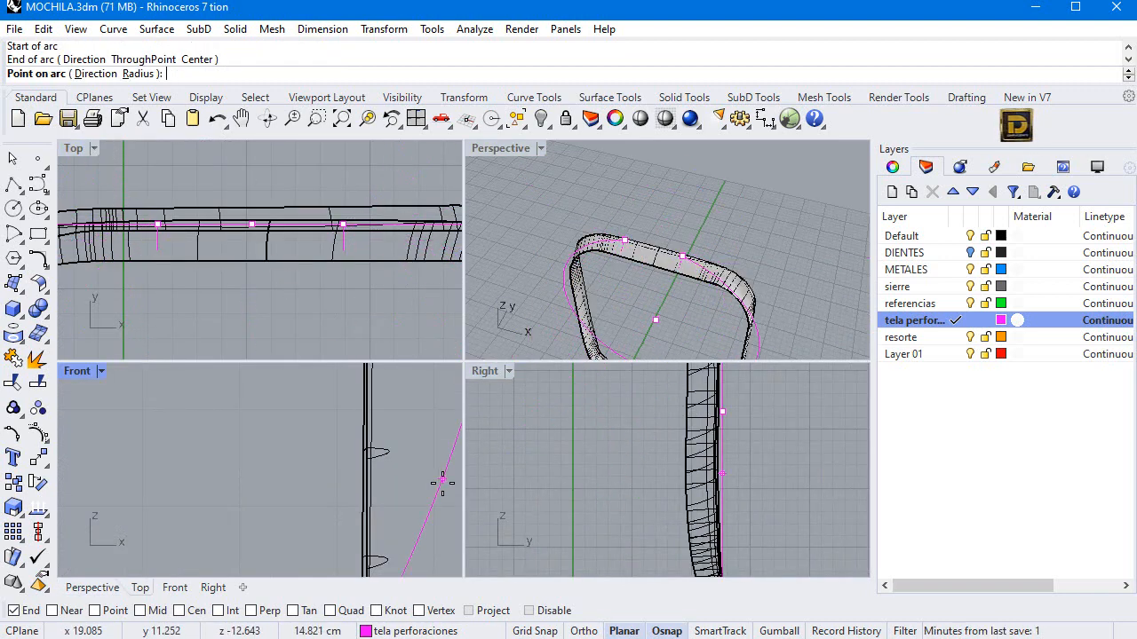
pyautogui.scroll(-6, 333, 465)
pyautogui.scroll(4, 336, 489)
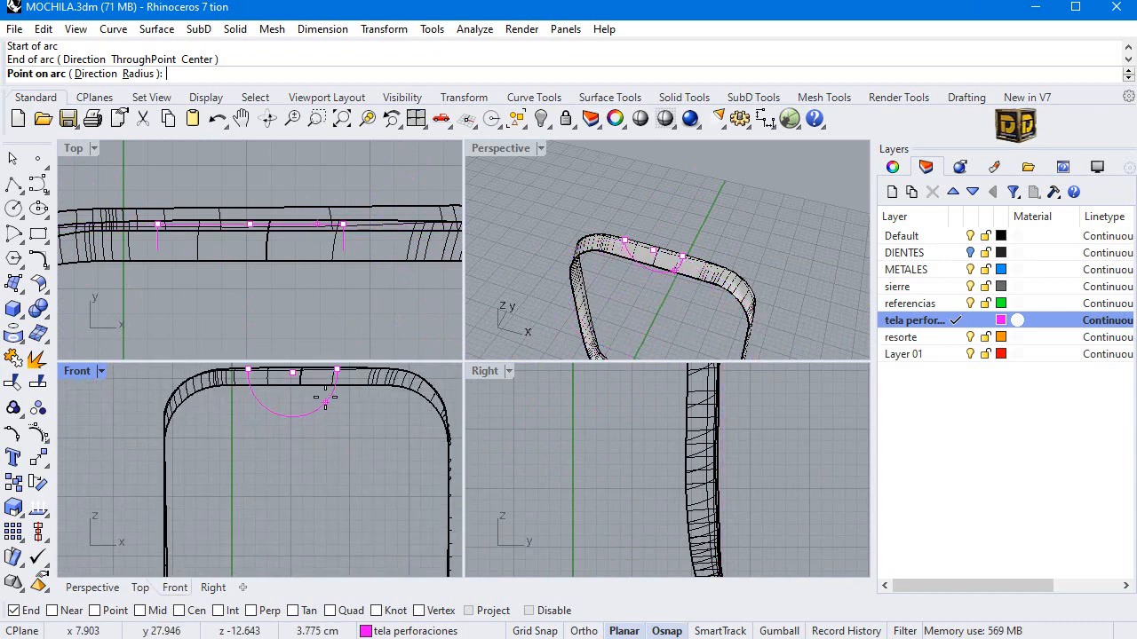
pyautogui.scroll(-2, 330, 520)
pyautogui.scroll(6, 322, 393)
pyautogui.click(318, 441)
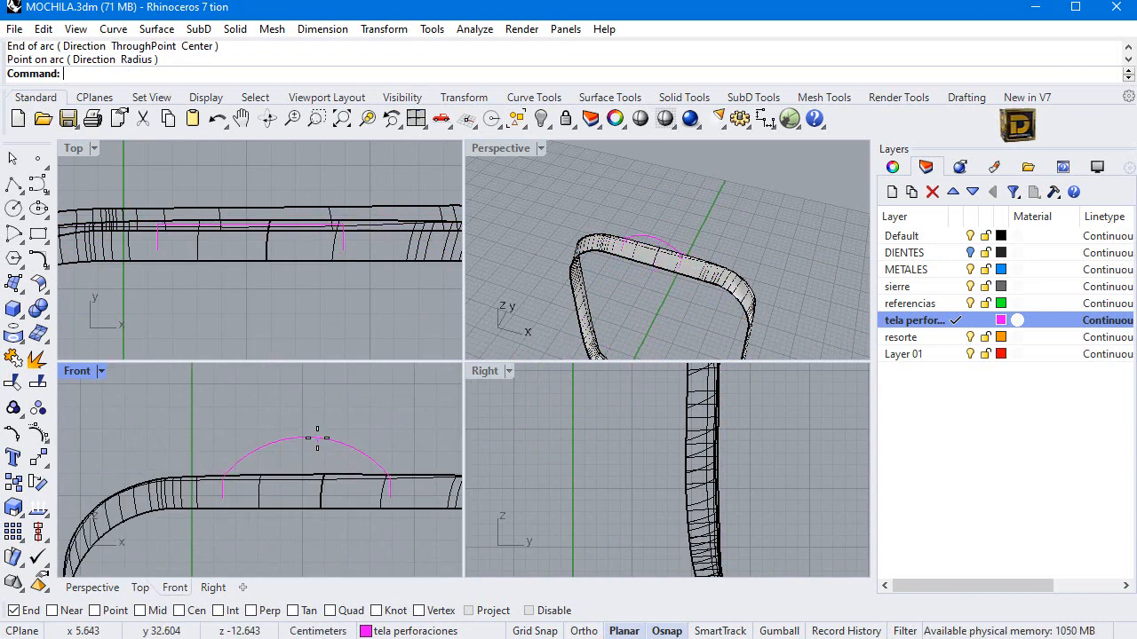
# Step: Draw a second upward-bulging arc between the opposite ends of the two projected lines, shaping its height in the Front view
pyautogui.rightClick(594, 303)
pyautogui.scroll(3, 619, 253)
pyautogui.click(621, 246)
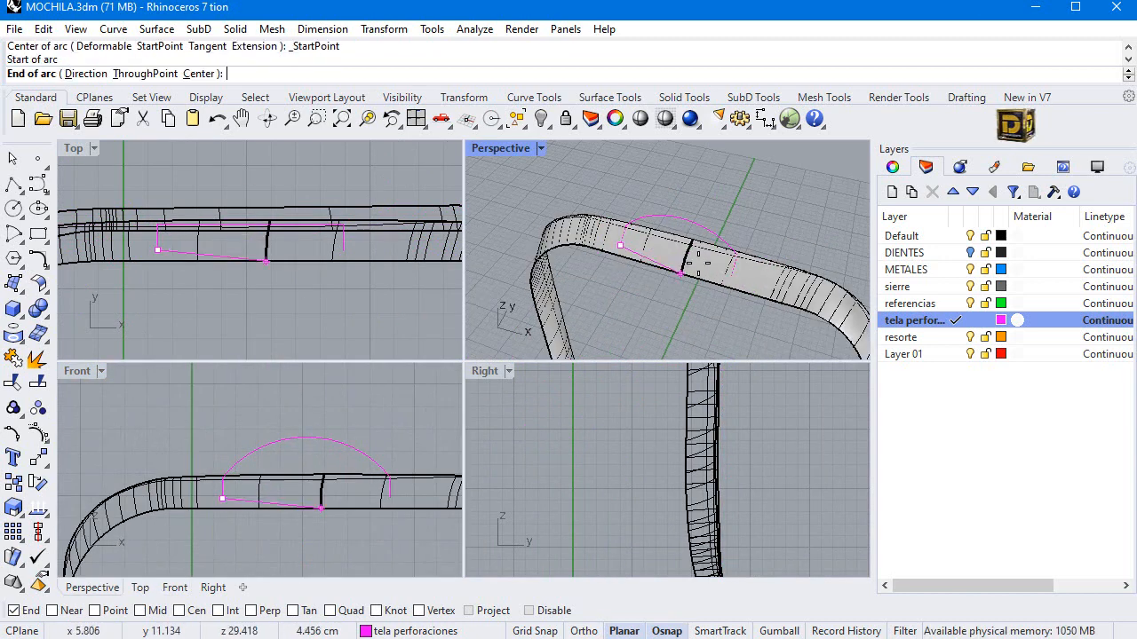
pyautogui.click(730, 275)
pyautogui.scroll(3, 325, 442)
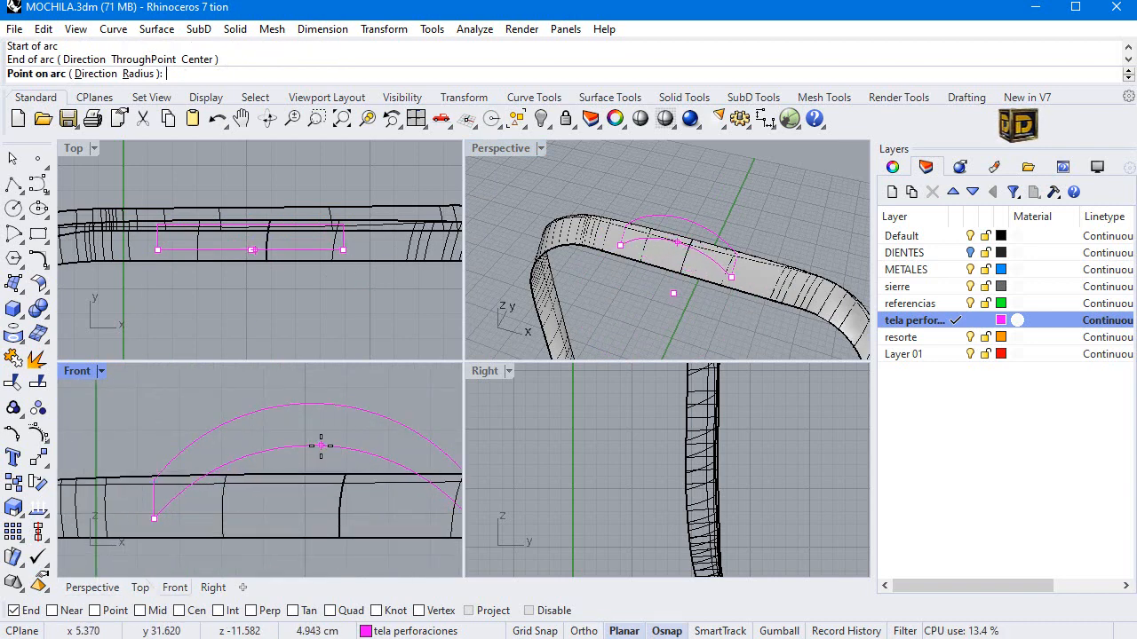
pyautogui.click(325, 441)
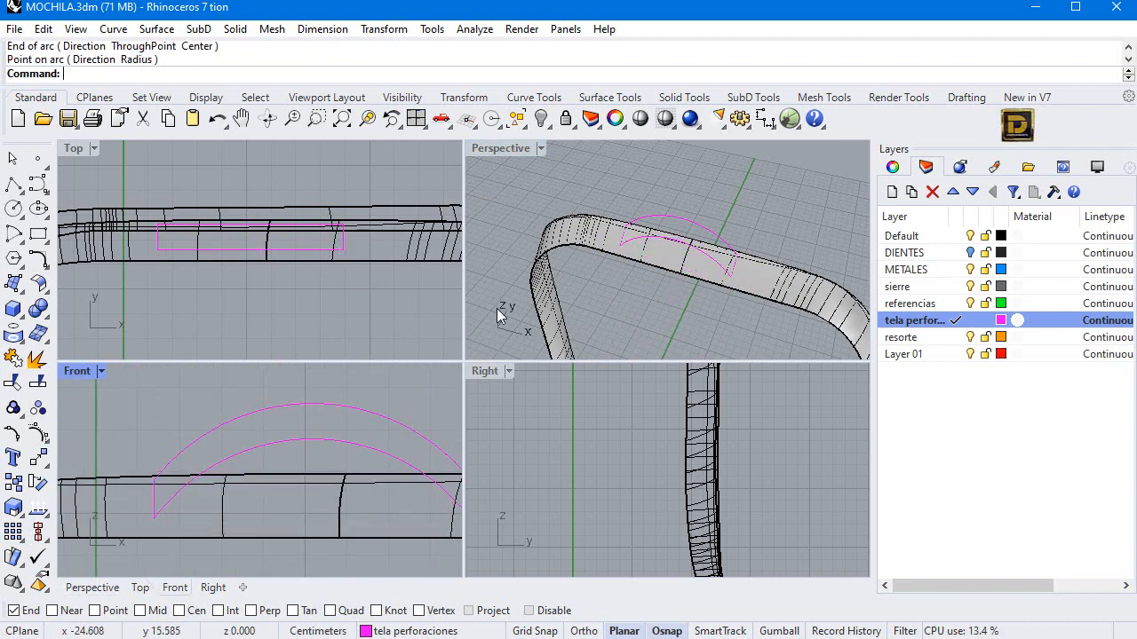
# Step: Create a two-rail sweep surface for the handle, using both arcs as rails and the two short lines as cross sections
pyautogui.doubleClick(506, 149)
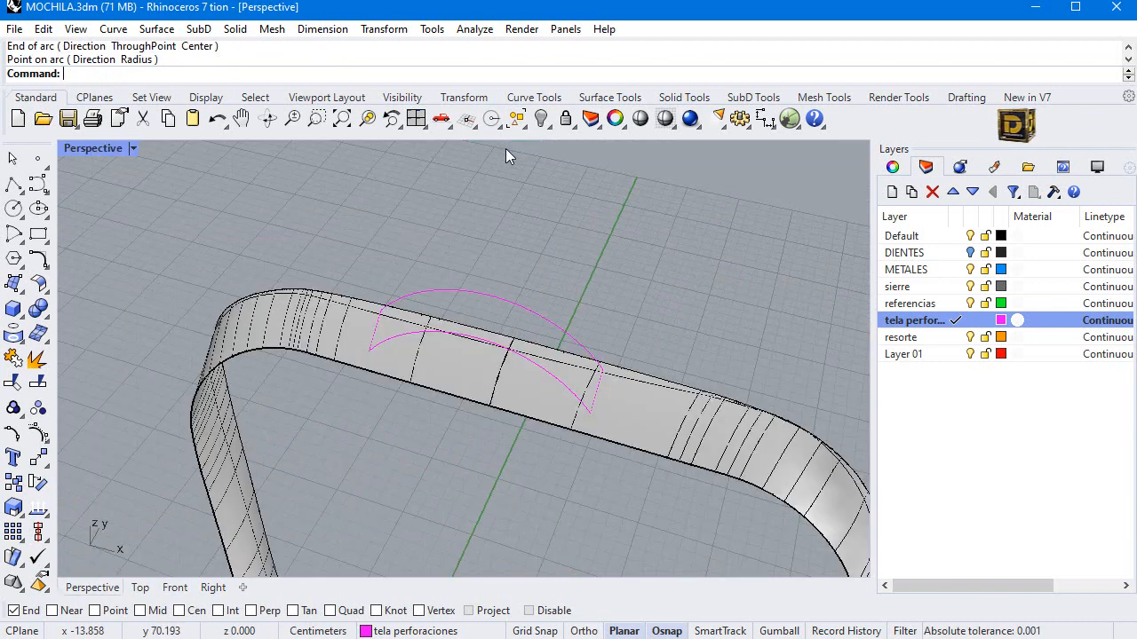
pyautogui.click(24, 299)
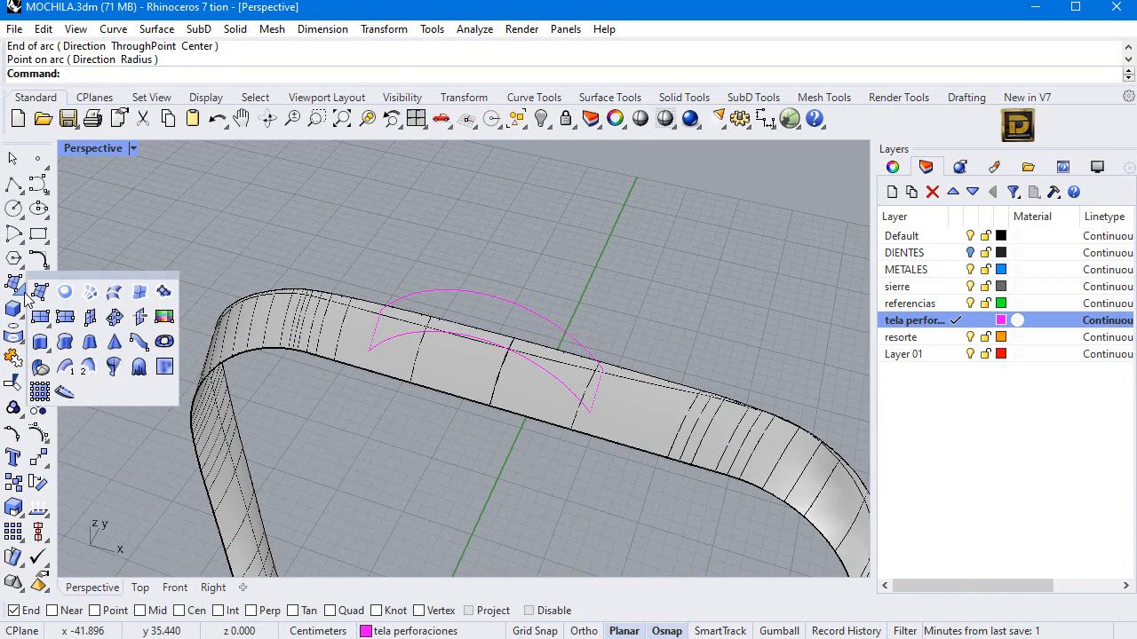
pyautogui.click(89, 364)
pyautogui.click(413, 338)
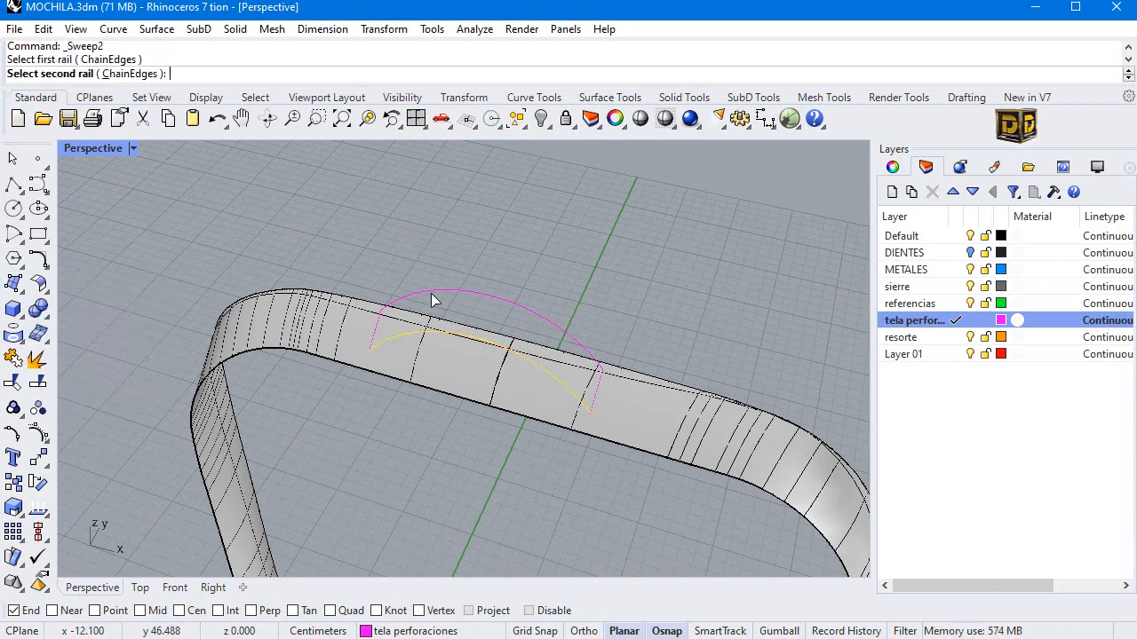
pyautogui.click(434, 299)
pyautogui.click(378, 339)
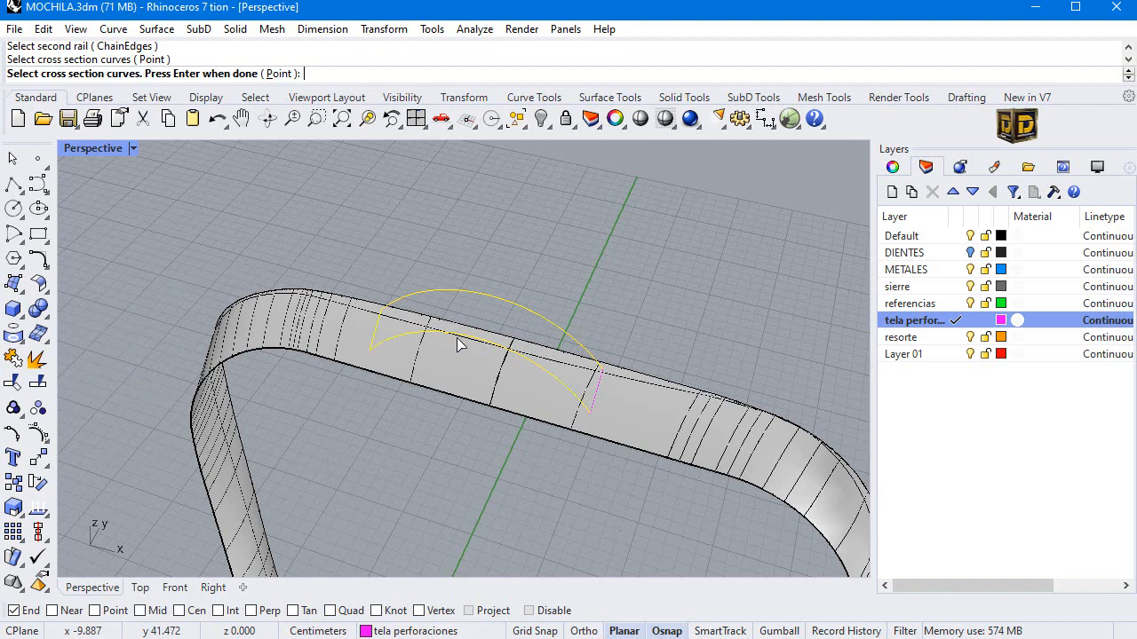
pyautogui.click(600, 394)
pyautogui.press('Return')
pyautogui.press('Return')
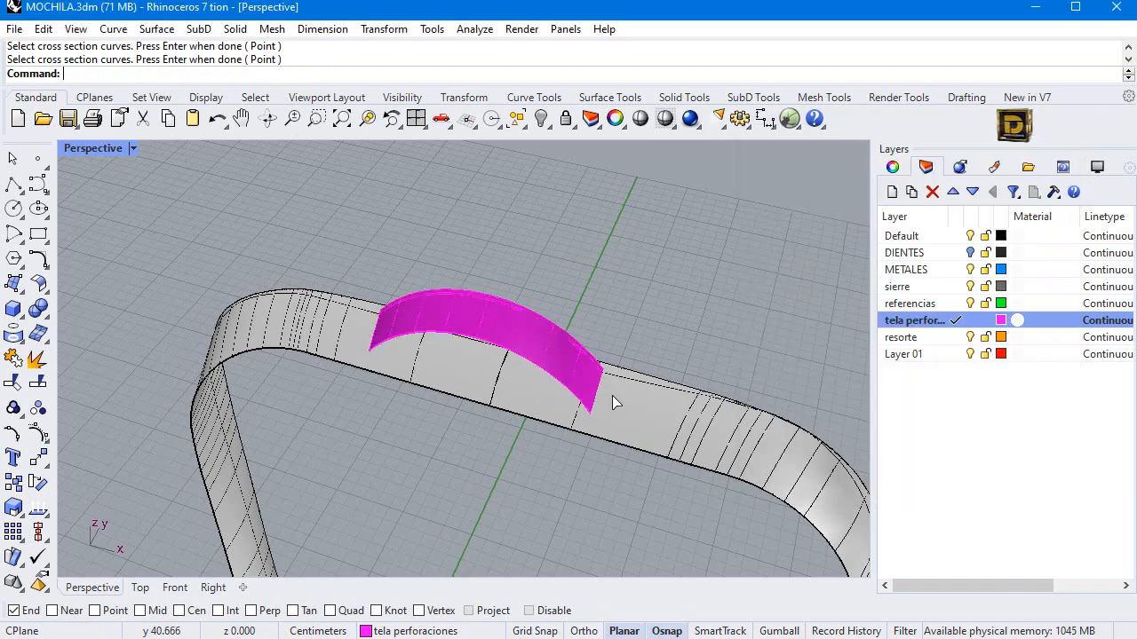
# Step: Offset the swept handle surface by 1.5 cm as a solid
pyautogui.click(499, 335)
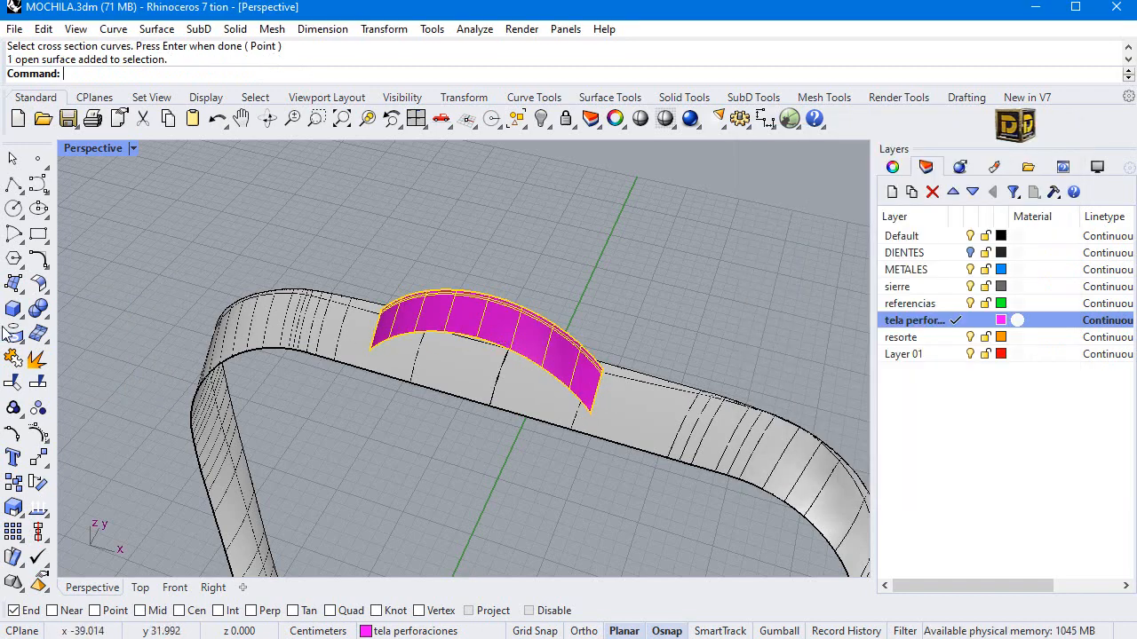
pyautogui.click(41, 298)
pyautogui.click(89, 325)
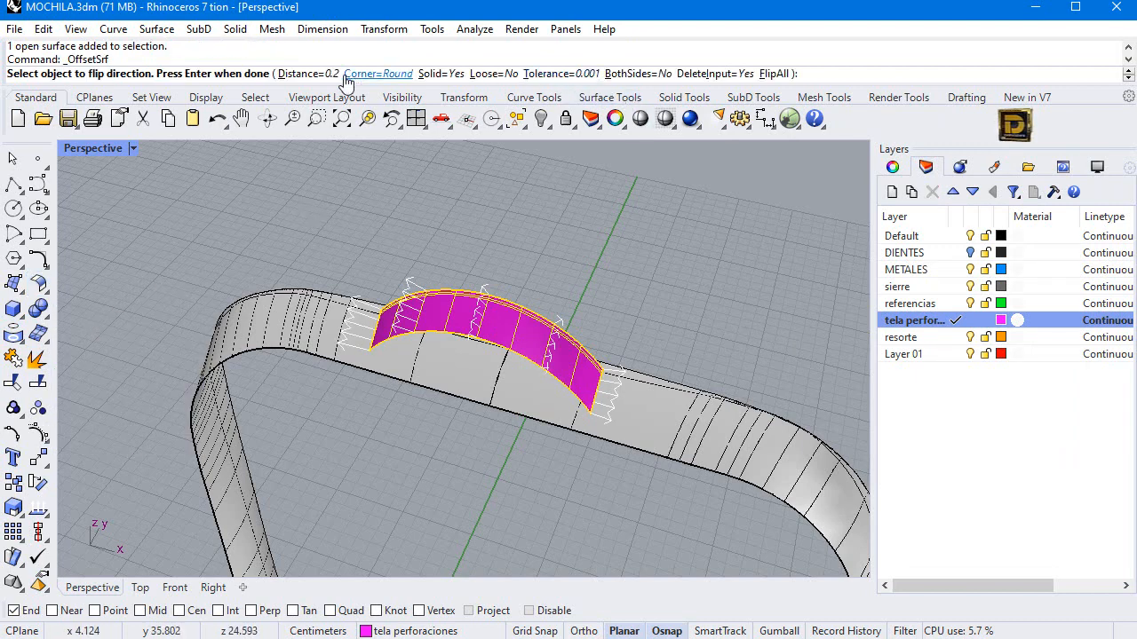
pyautogui.click(306, 74)
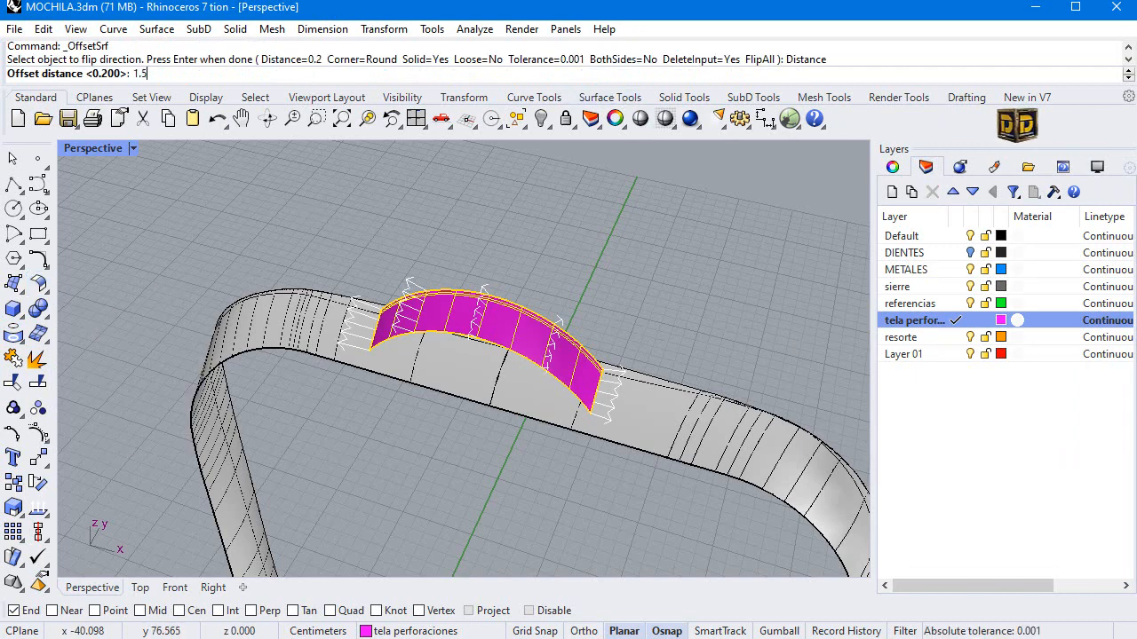
pyautogui.write('1.5')
pyautogui.press('Return')
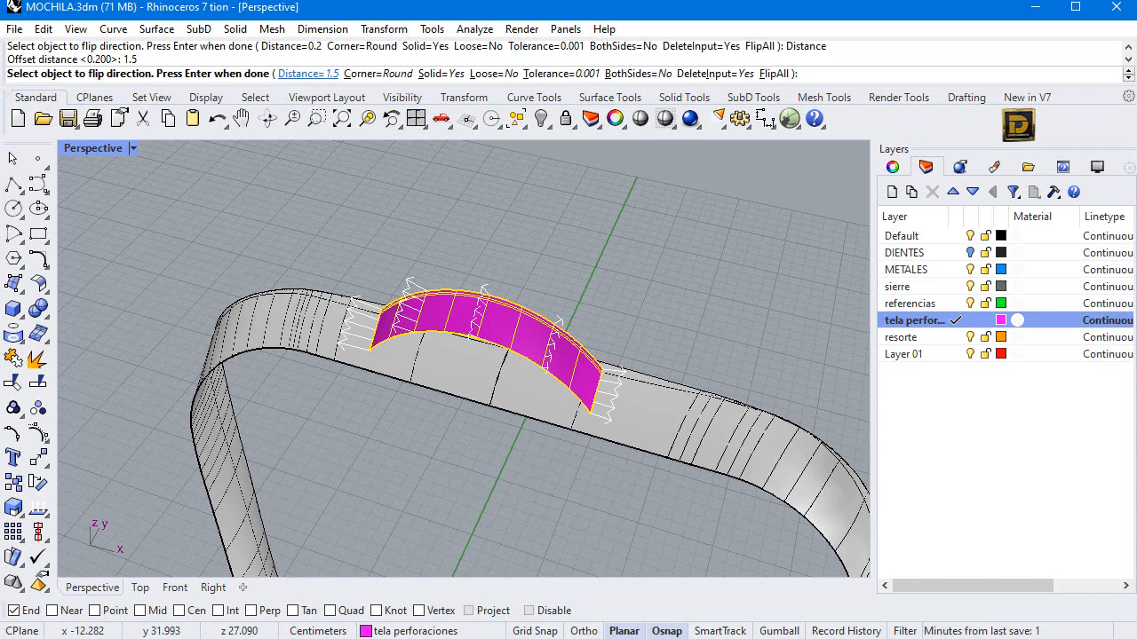
pyautogui.press('Return')
pyautogui.click(388, 467)
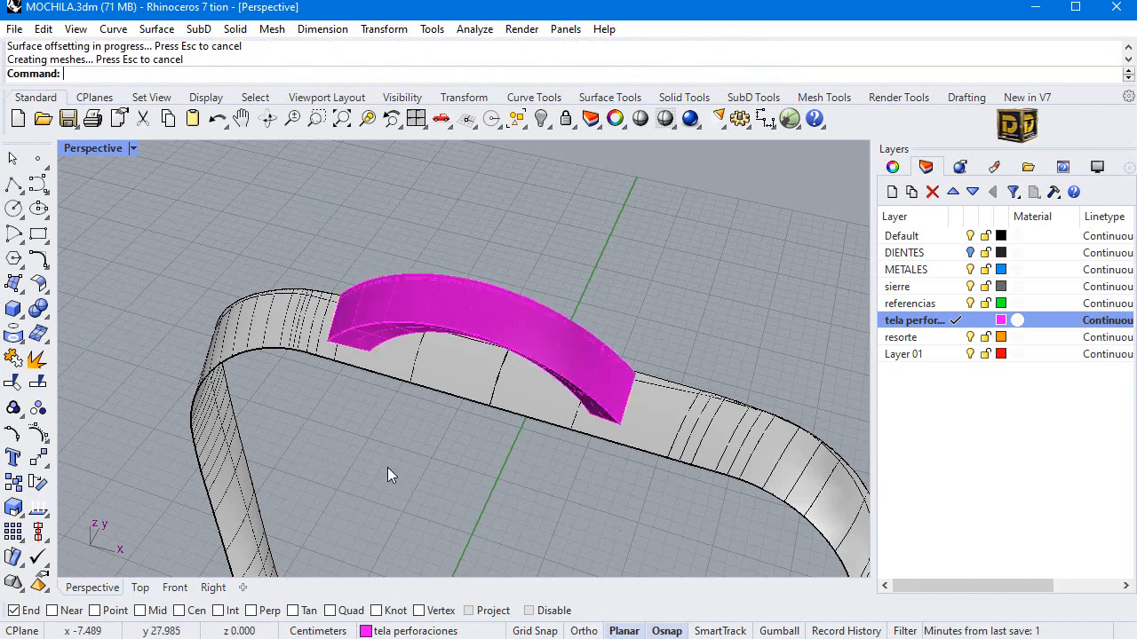
# Step: Hide the rear band surface so only the handle and its curves stay displayed
pyautogui.moveTo(387, 467); pyautogui.dragTo(363, 384, button='right')
pyautogui.scroll(-6, 363, 384)
pyautogui.scroll(6, 406, 282)
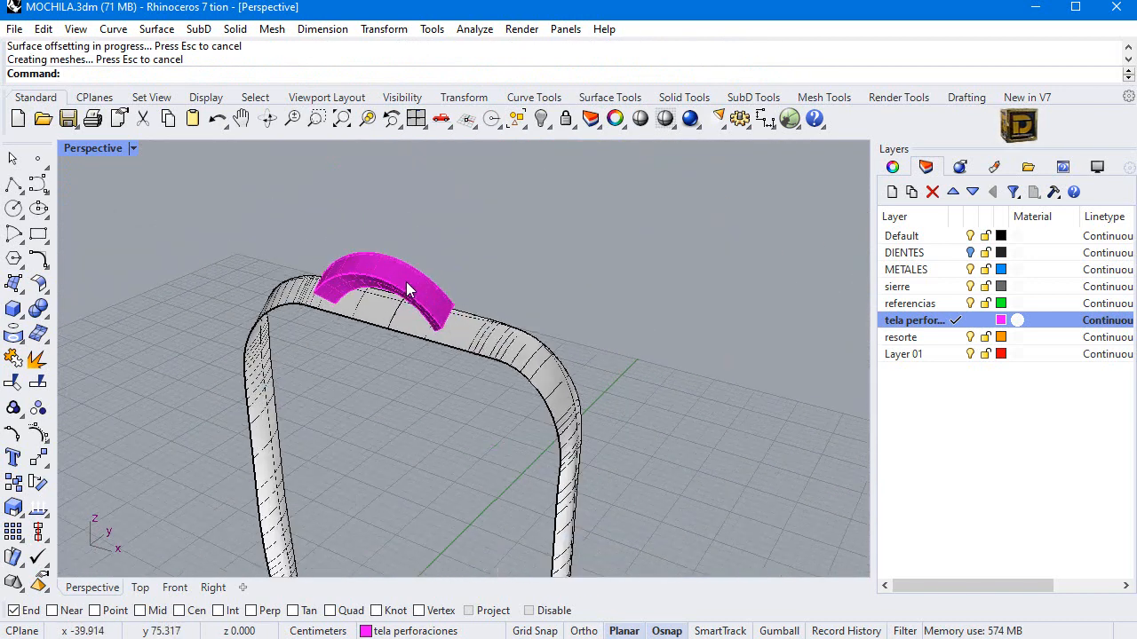
pyautogui.moveTo(354, 278)
pyautogui.mouseDown(button='right')
pyautogui.moveTo(397, 241)
pyautogui.moveTo(275, 274)
pyautogui.moveTo(342, 289)
pyautogui.mouseUp(button='right')
pyautogui.scroll(-3, 342, 288)
pyautogui.moveTo(386, 244); pyautogui.dragTo(544, 330)
pyautogui.click(163, 355)
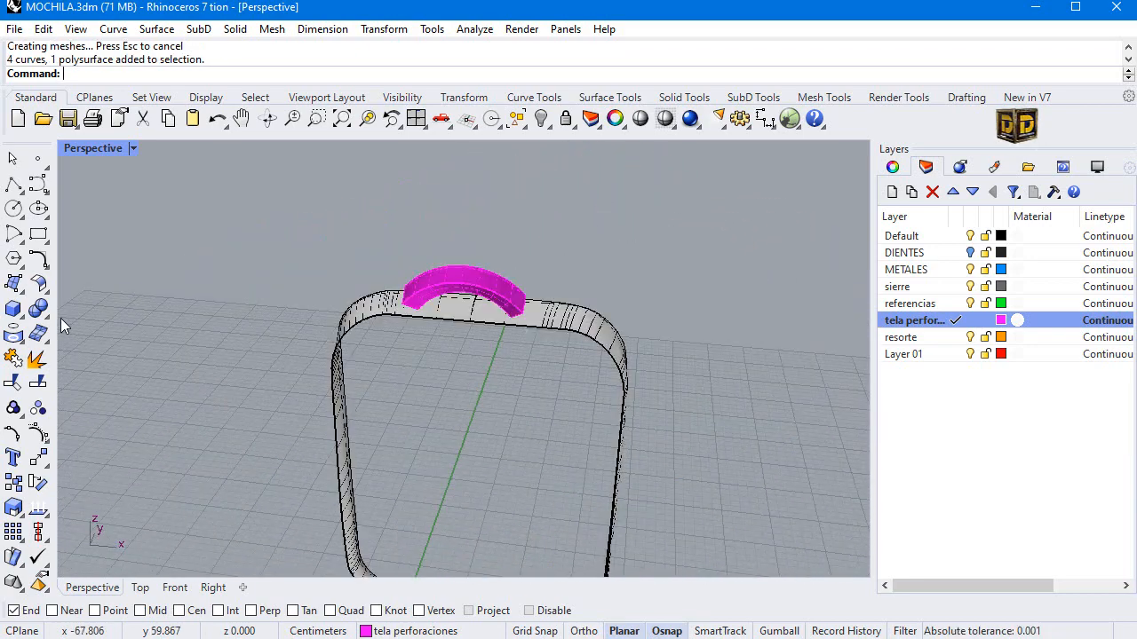
pyautogui.click(471, 316)
pyautogui.click(541, 118)
pyautogui.scroll(5, 446, 292)
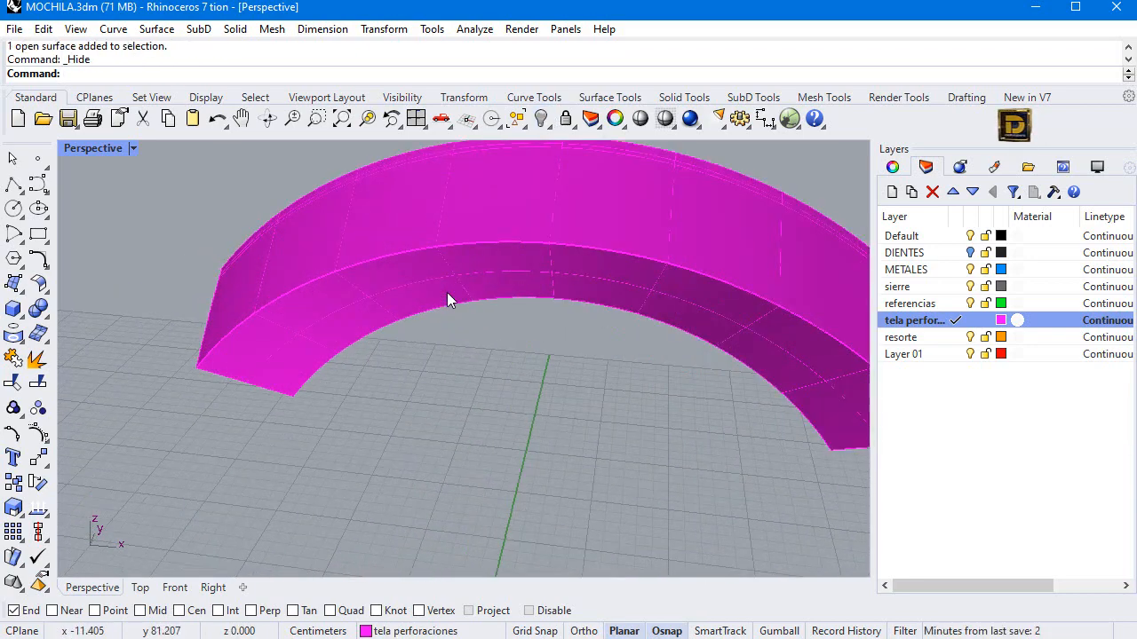
pyautogui.scroll(-5, 447, 292)
pyautogui.press('Return')
# Step: Fillet all edges of the handle solid with a radius of 0.5
pyautogui.click(37, 311)
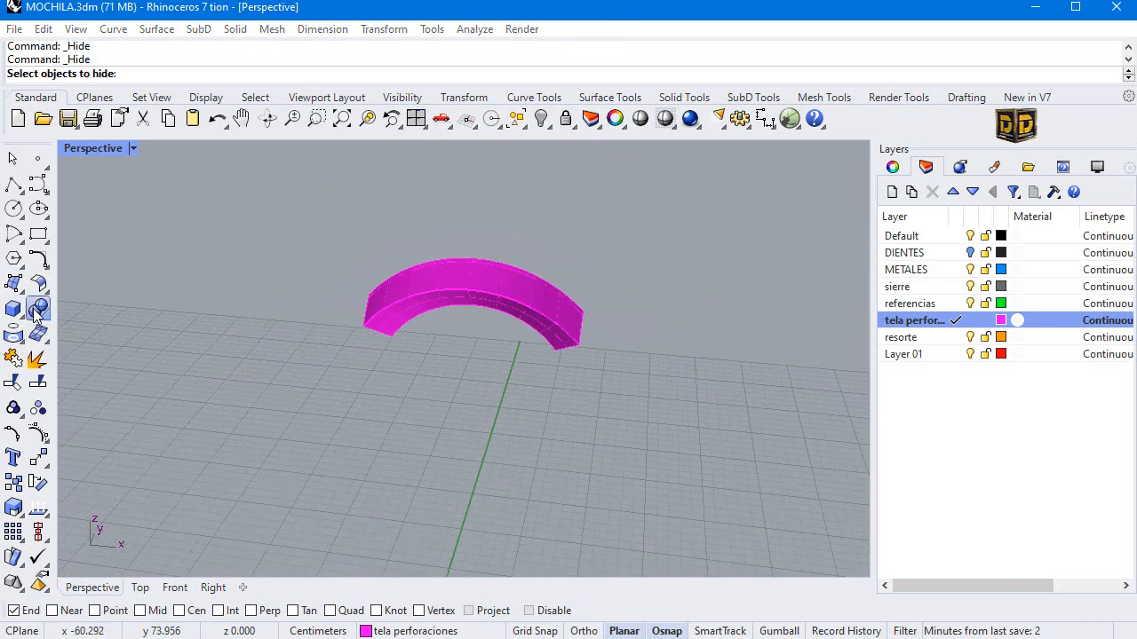
pyautogui.click(190, 342)
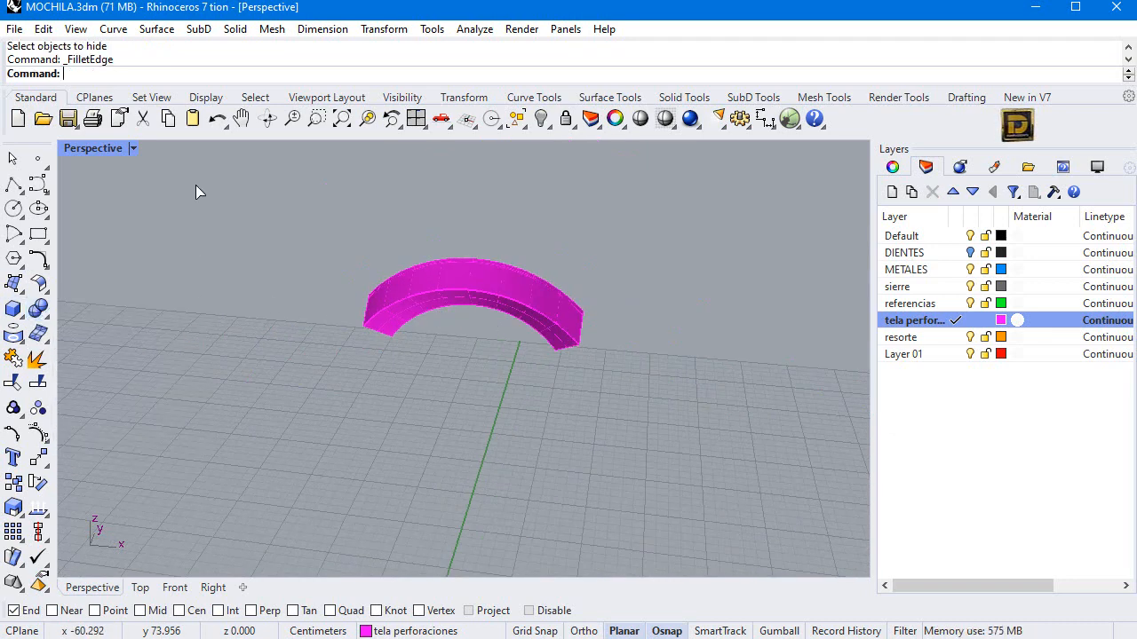
pyautogui.click(232, 76)
pyautogui.write('.')
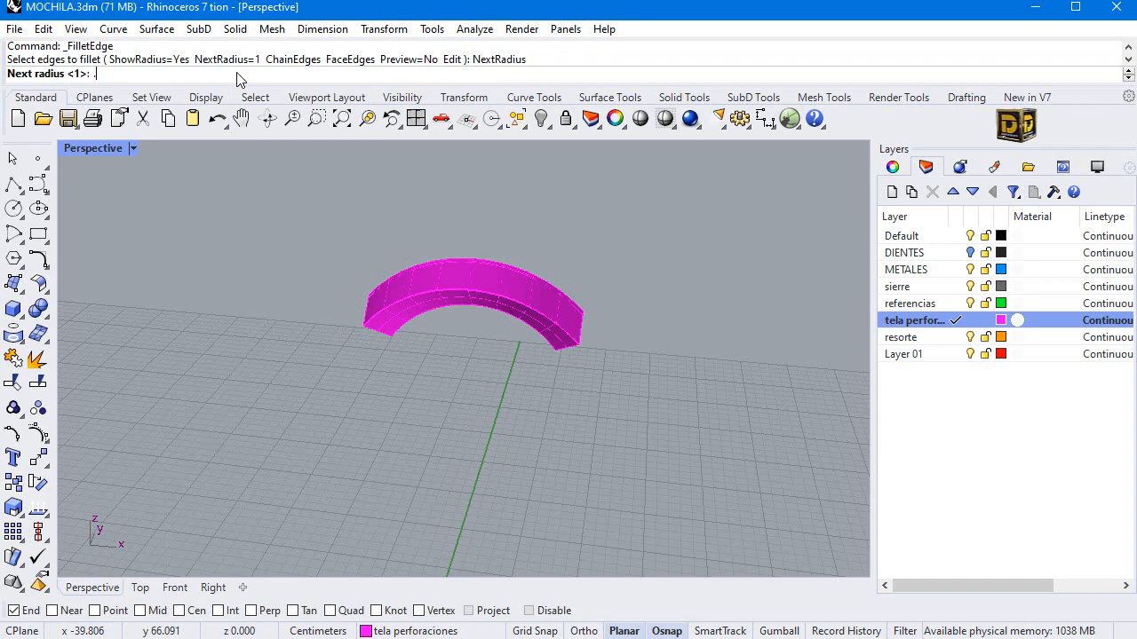
pyautogui.write('5')
pyautogui.press('Return')
pyautogui.moveTo(301, 235); pyautogui.dragTo(600, 408)
pyautogui.press('Return')
pyautogui.press('Return')
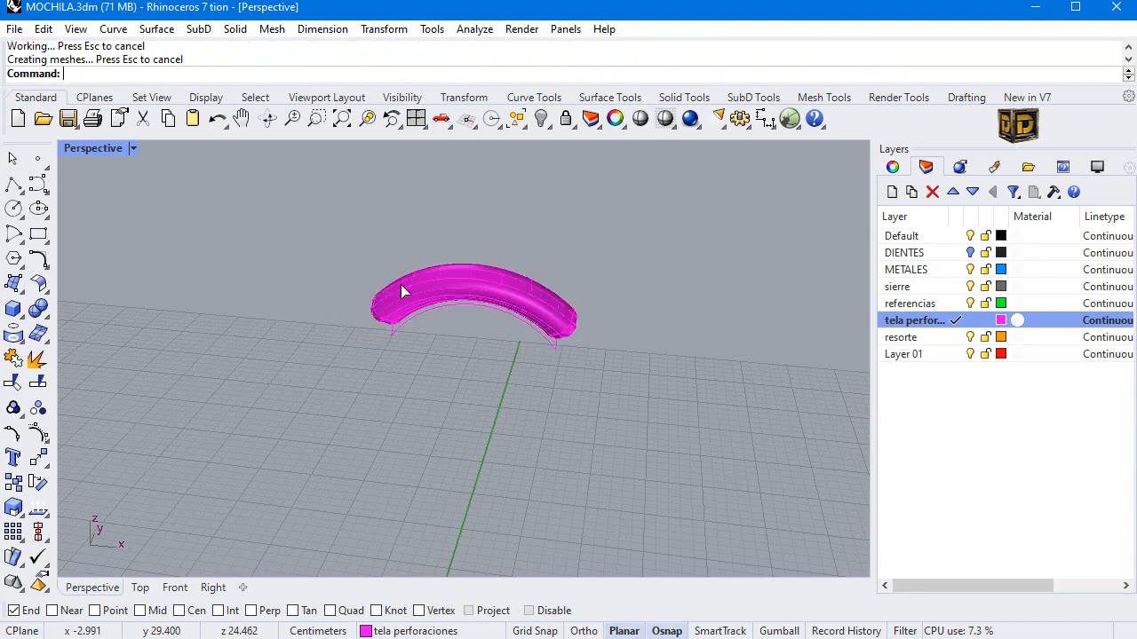
pyautogui.scroll(5, 400, 284)
pyautogui.scroll(-6, 538, 295)
pyautogui.press('Return')
pyautogui.moveTo(481, 320); pyautogui.dragTo(399, 312, button='right')
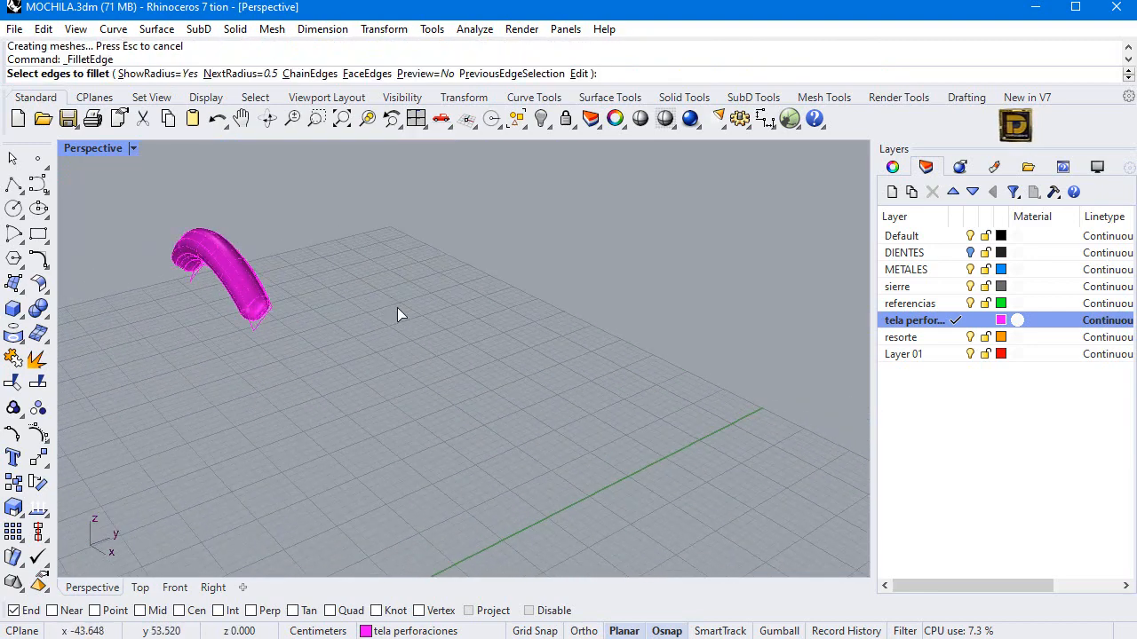
# Step: Show all hidden objects and inspect how the handle sits on top of the backpack
pyautogui.rightClick(542, 121)
pyautogui.scroll(-4, 574, 291)
pyautogui.moveTo(551, 297); pyautogui.dragTo(417, 282, button='right')
pyautogui.scroll(3, 435, 271)
pyautogui.moveTo(502, 273); pyautogui.dragTo(393, 243, button='right')
pyautogui.scroll(6, 393, 244)
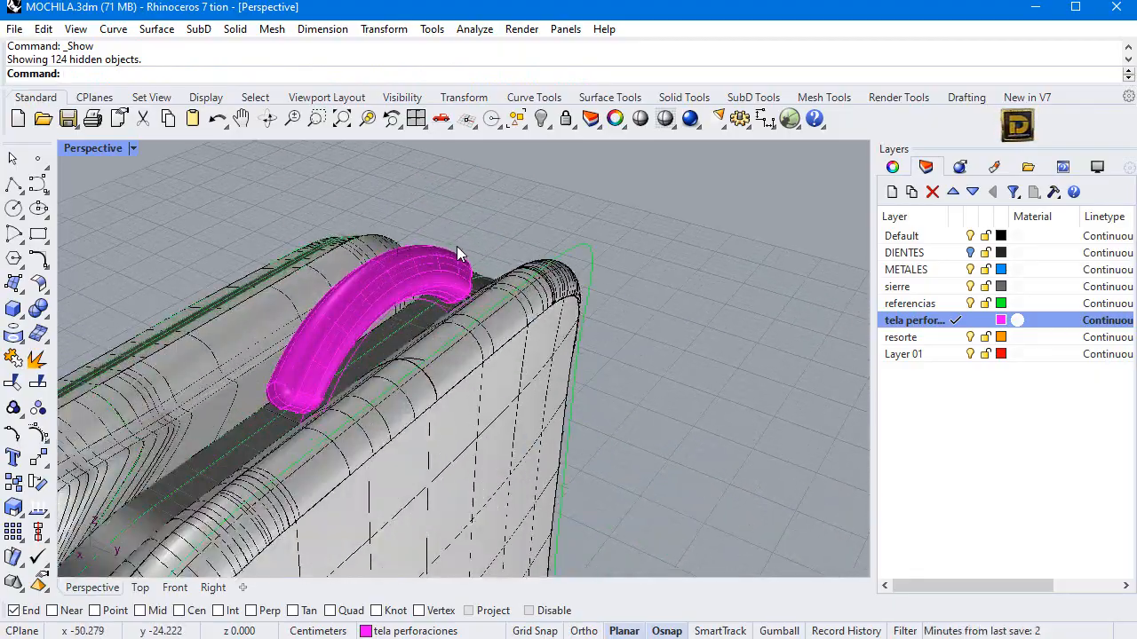
pyautogui.scroll(7, 457, 253)
pyautogui.scroll(-8, 459, 266)
pyautogui.rightClick(459, 265)
pyautogui.moveTo(459, 265); pyautogui.dragTo(477, 287, button='right')
# Step: Move the handle solid to the resorte layer and clear the selection
pyautogui.click(480, 283)
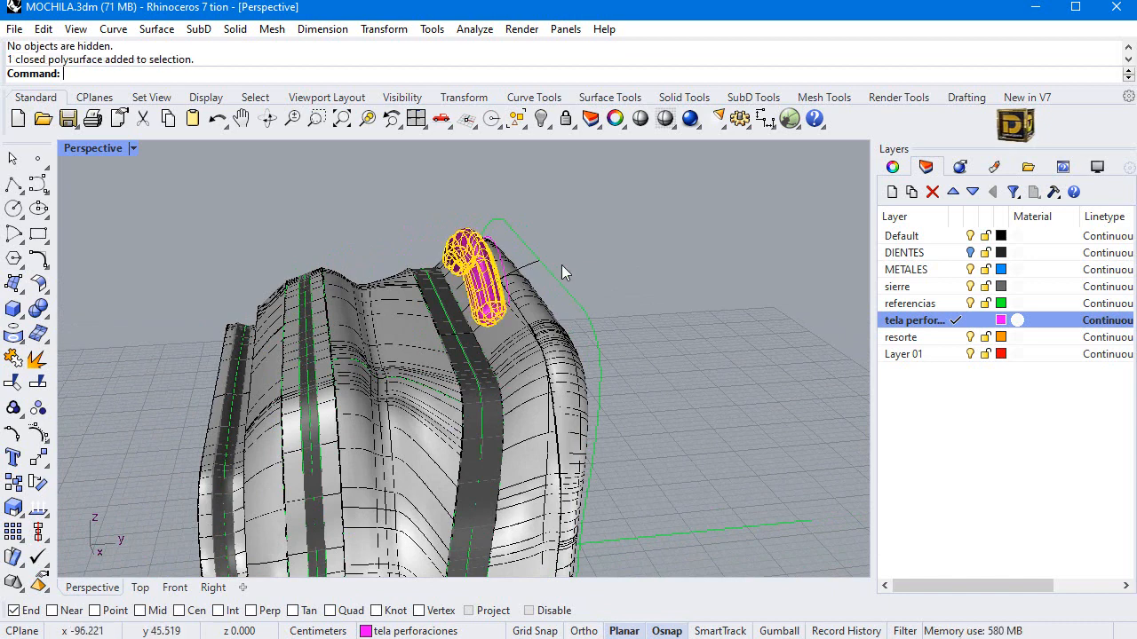
pyautogui.rightClick(923, 344)
pyautogui.click(959, 562)
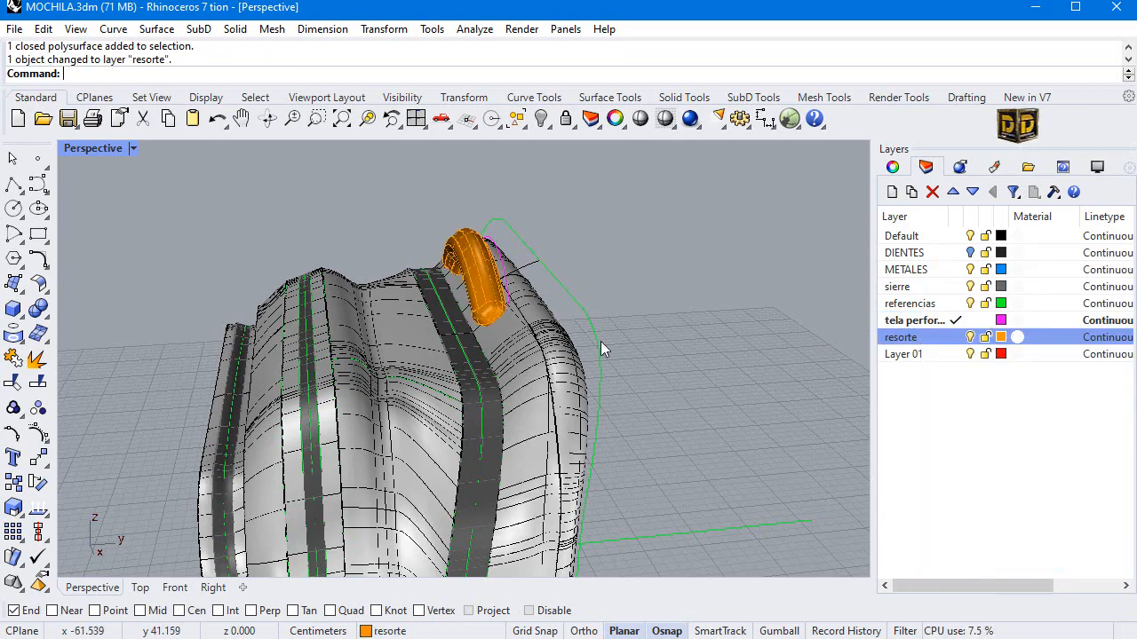
pyautogui.press('Escape')
pyautogui.scroll(-7, 471, 269)
pyautogui.moveTo(508, 282); pyautogui.dragTo(431, 336, button='right')
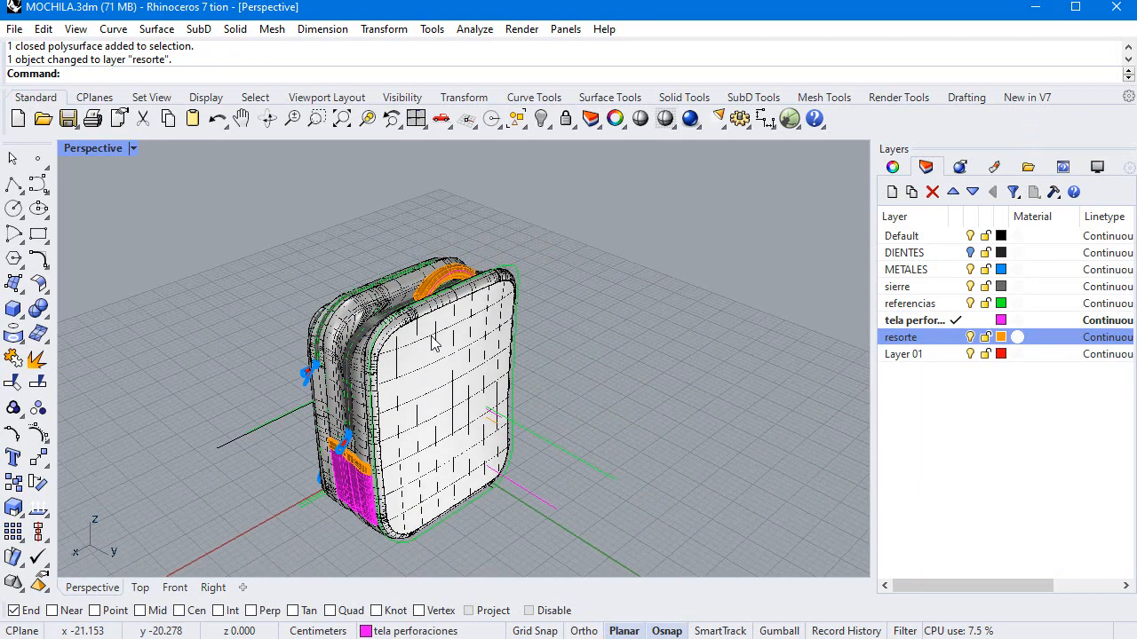